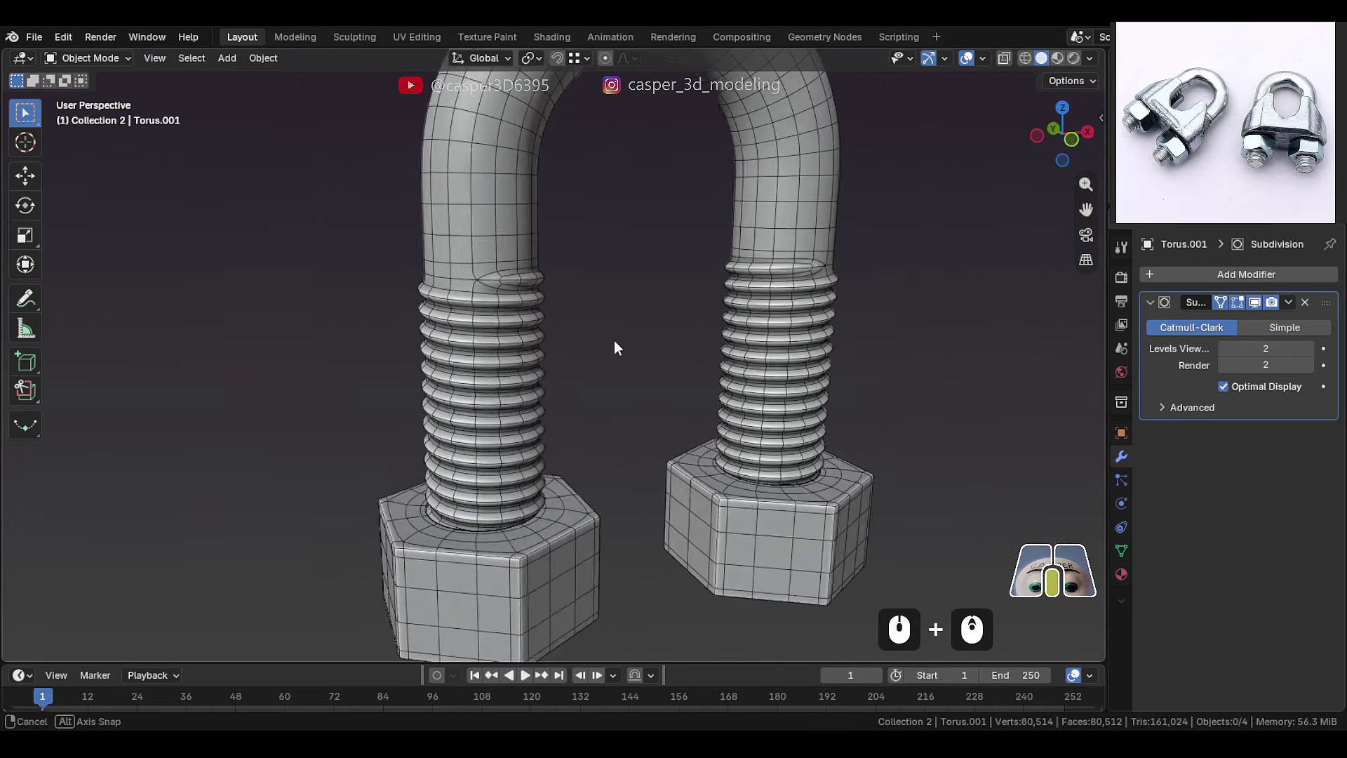
Examine the finished wire rope clip's threaded rod ends, hex nuts and saddle body from several angles
{"action": "scroll", "coordinate": [690, 334], "scroll_direction": "down", "scroll_amount": 3}
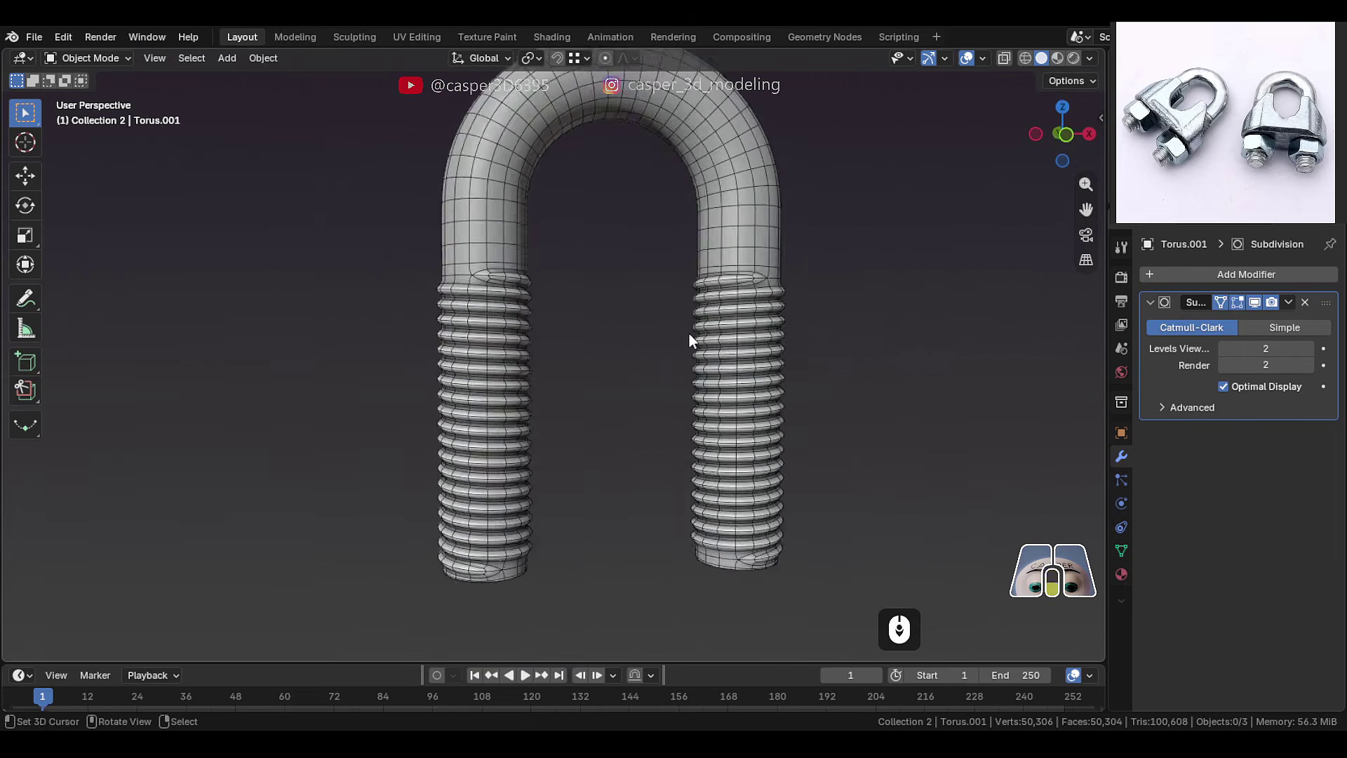
{"action": "middle_click_drag", "start_coordinate": [690, 333], "coordinate": [720, 267]}
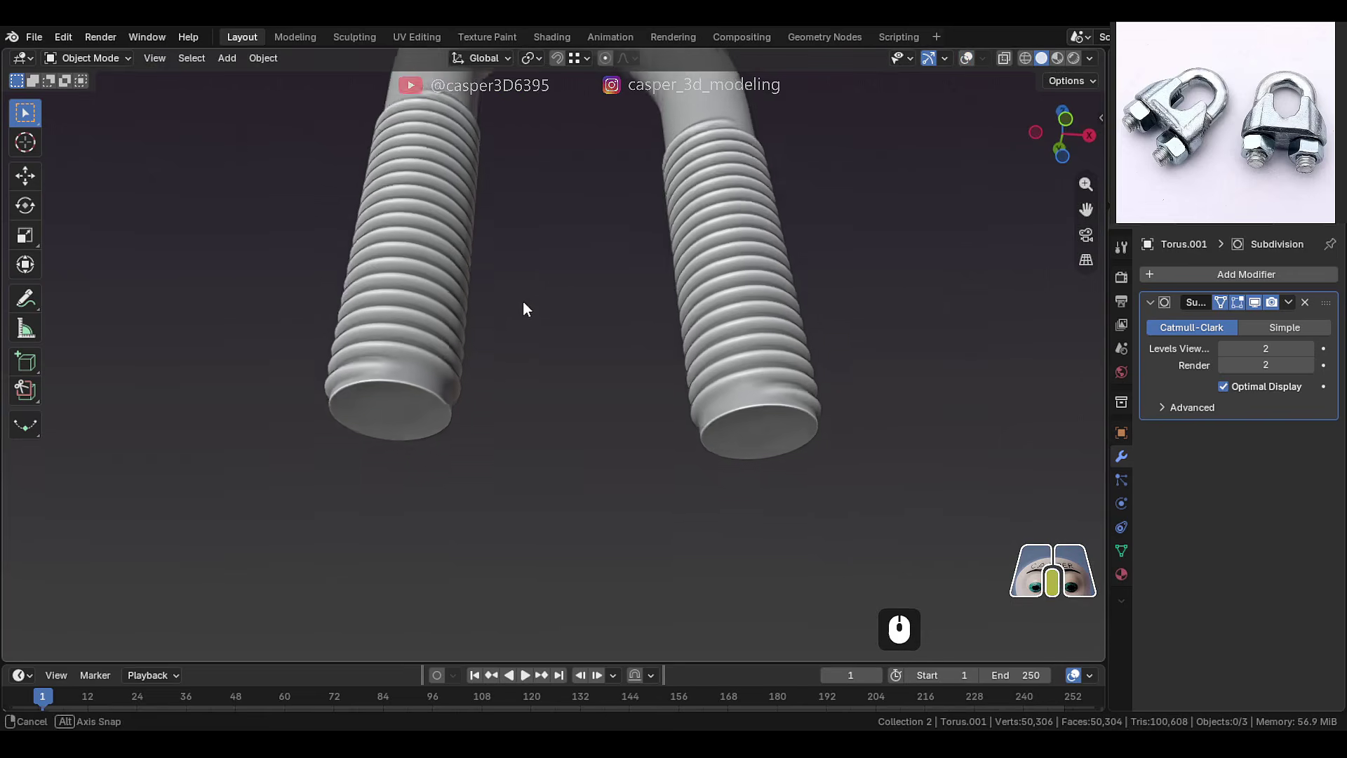
{"action": "scroll", "coordinate": [527, 316], "scroll_direction": "up", "scroll_amount": 2}
{"action": "middle_click_drag", "start_coordinate": [529, 330], "coordinate": [534, 372]}
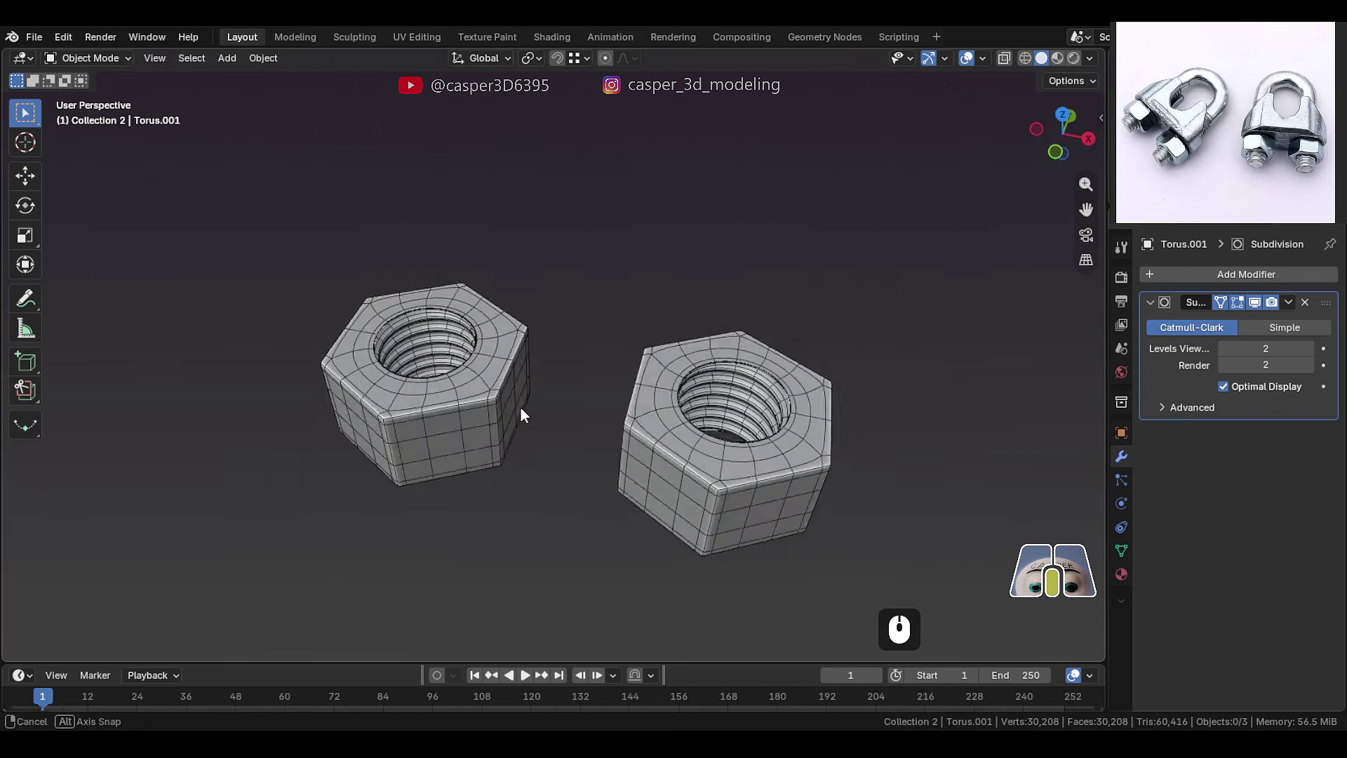
{"action": "middle_click_drag", "start_coordinate": [520, 406], "coordinate": [638, 141]}
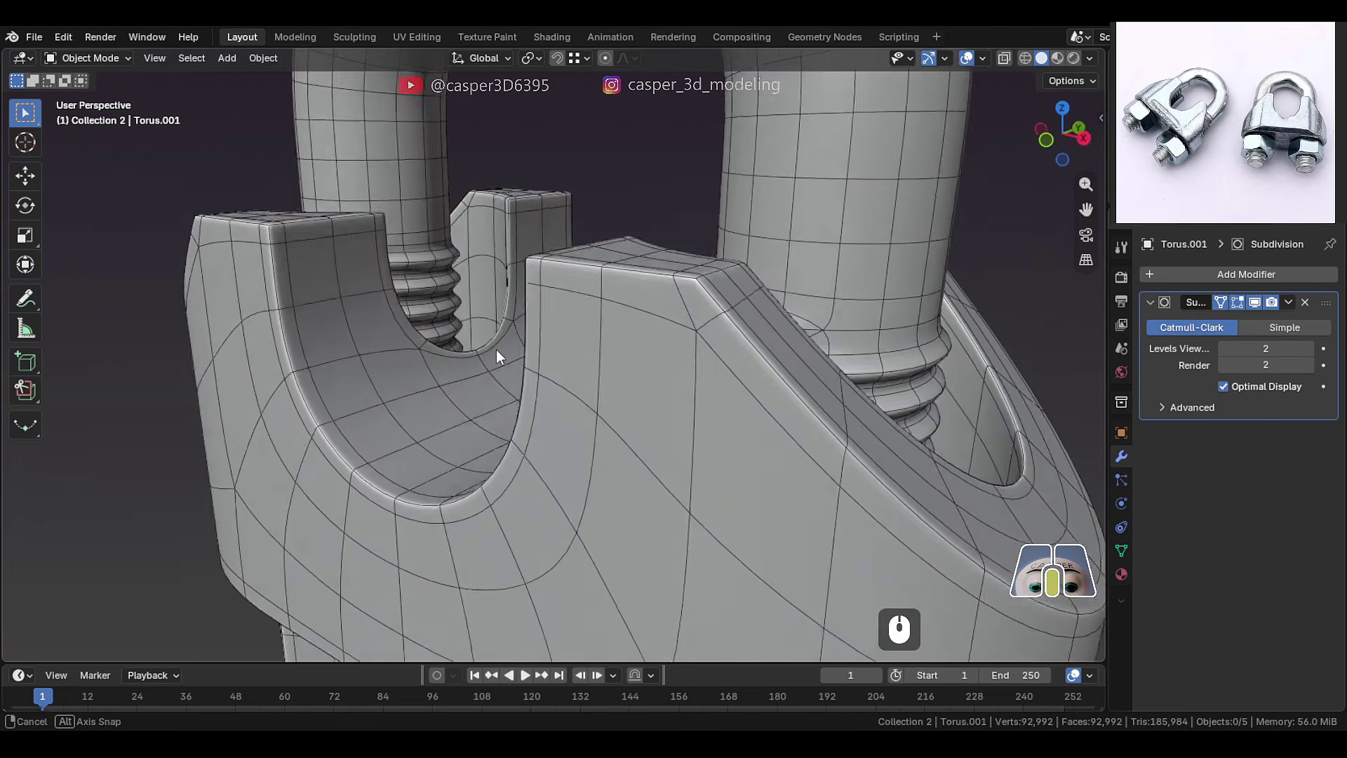
{"action": "middle_click_drag", "start_coordinate": [495, 349], "coordinate": [548, 334]}
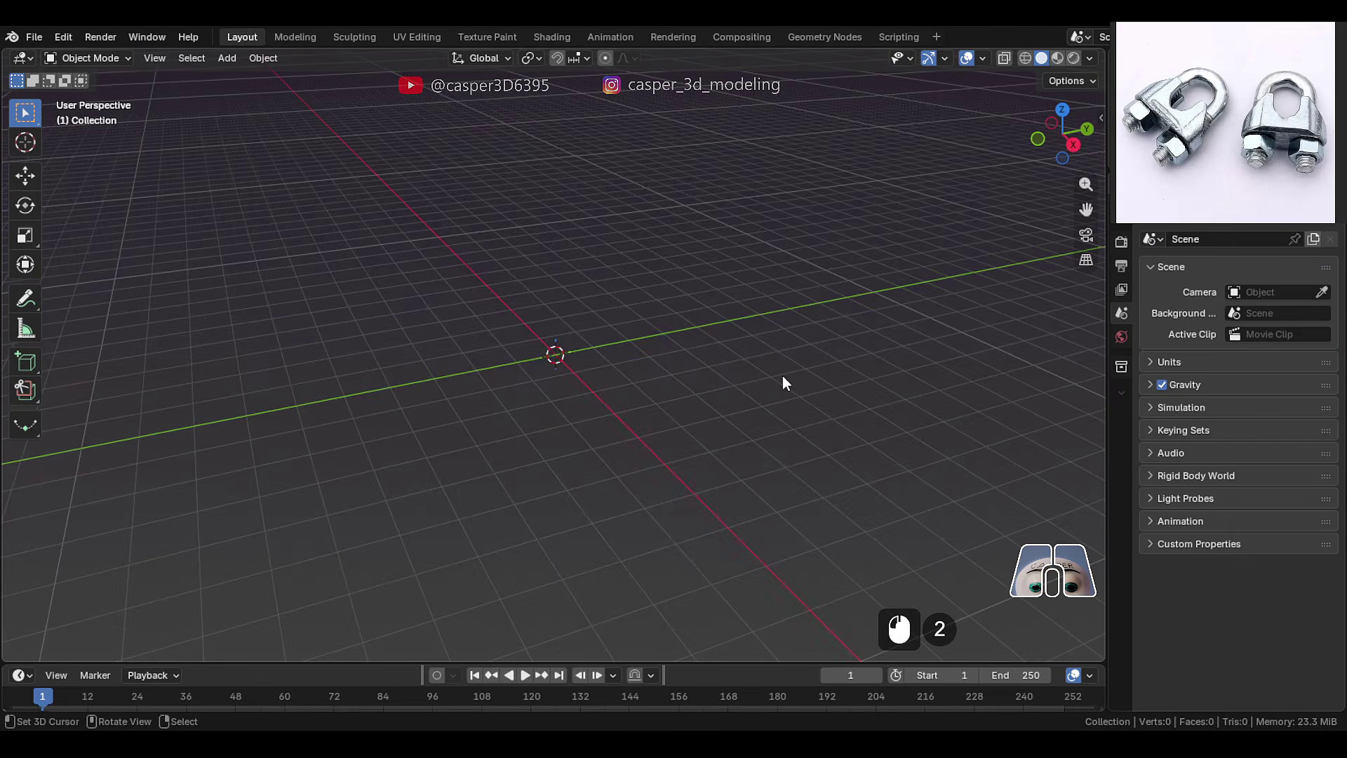
Add the dimensioned clip drawing as a front-view reference image and snap it to the 3D cursor
{"action": "key", "text": "1"}
{"action": "scroll", "coordinate": [595, 360], "scroll_direction": "up", "scroll_amount": 2}
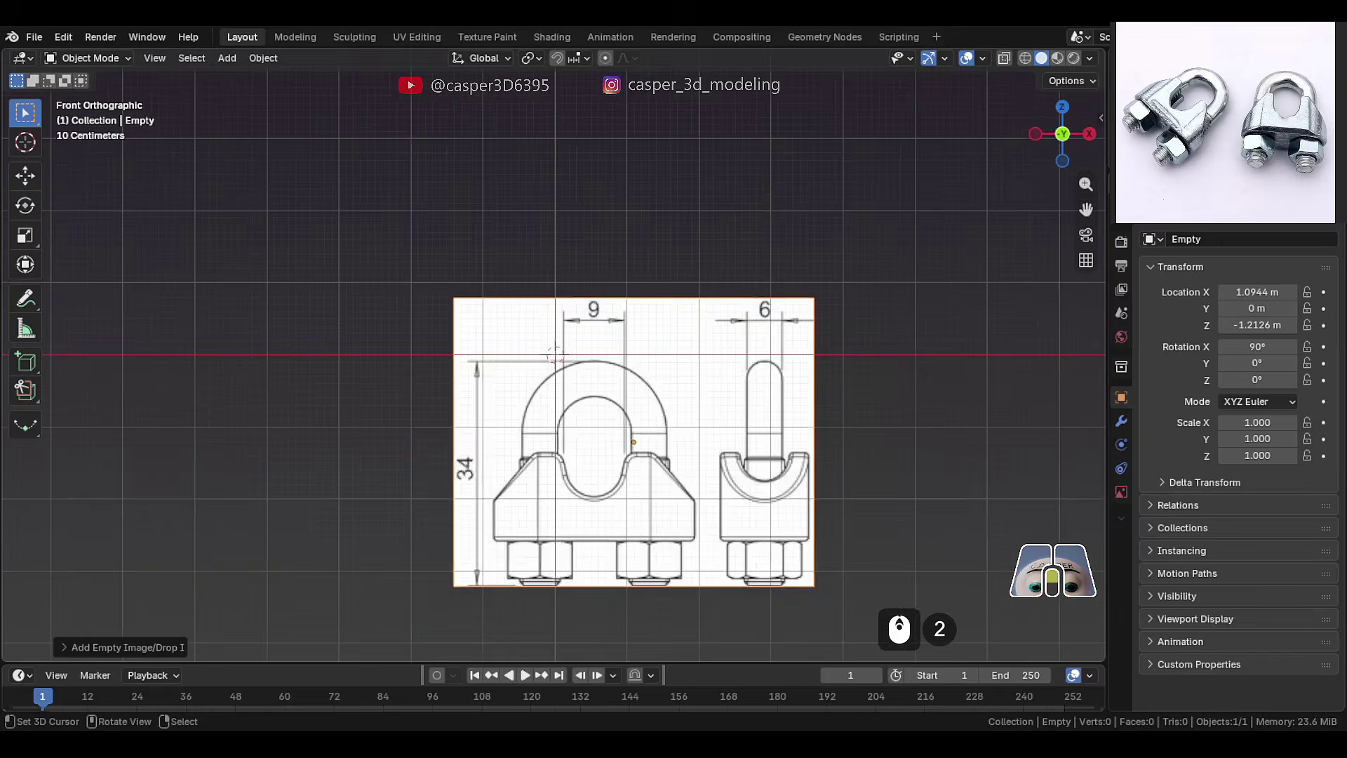
{"action": "scroll", "coordinate": [635, 441], "scroll_direction": "up", "scroll_amount": 2}
{"action": "key", "text": "shift+s"}
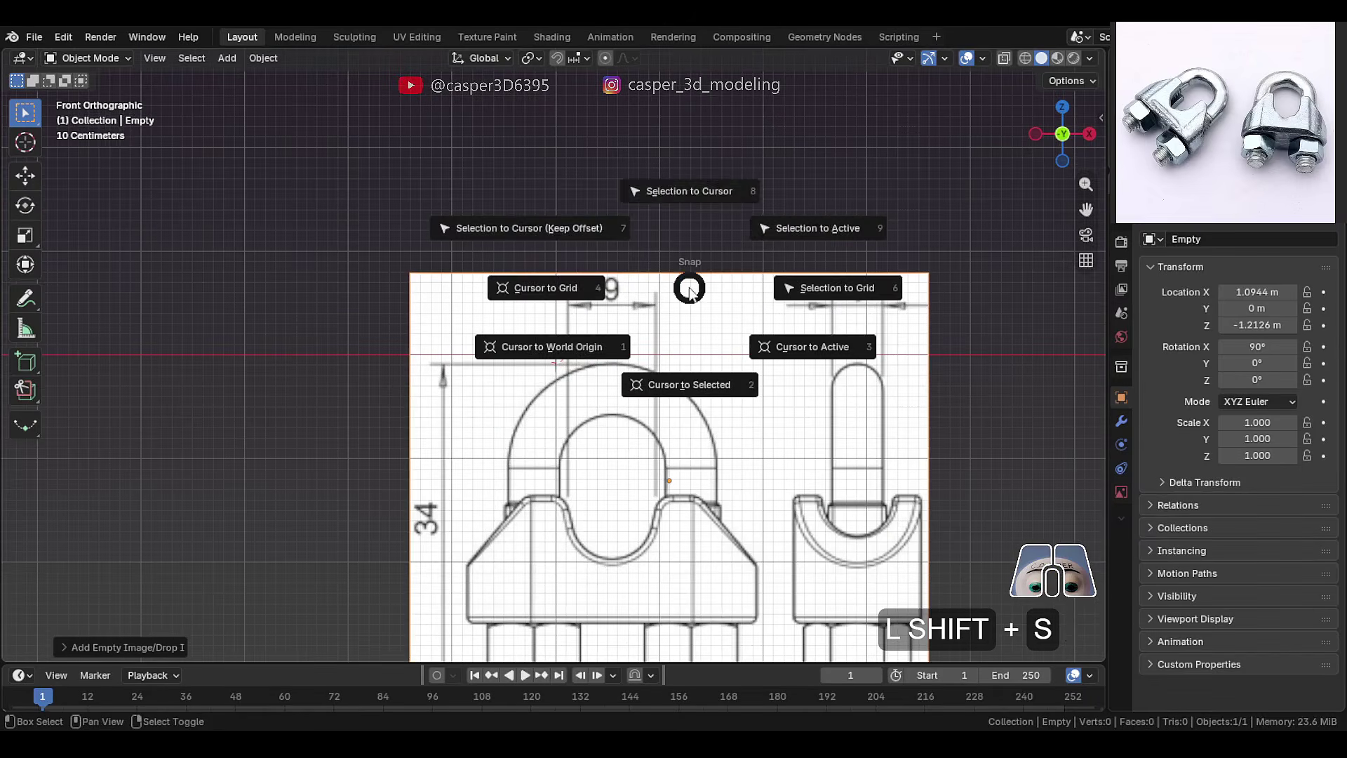
{"action": "left_click", "coordinate": [685, 189]}
Move the reference image to centre the U-bolt arch on the origin, with the arch's base line on the X axis
{"action": "scroll", "coordinate": [627, 274], "scroll_direction": "up", "scroll_amount": 2}
{"action": "key", "text": "g"}
{"action": "left_click", "coordinate": [670, 336]}
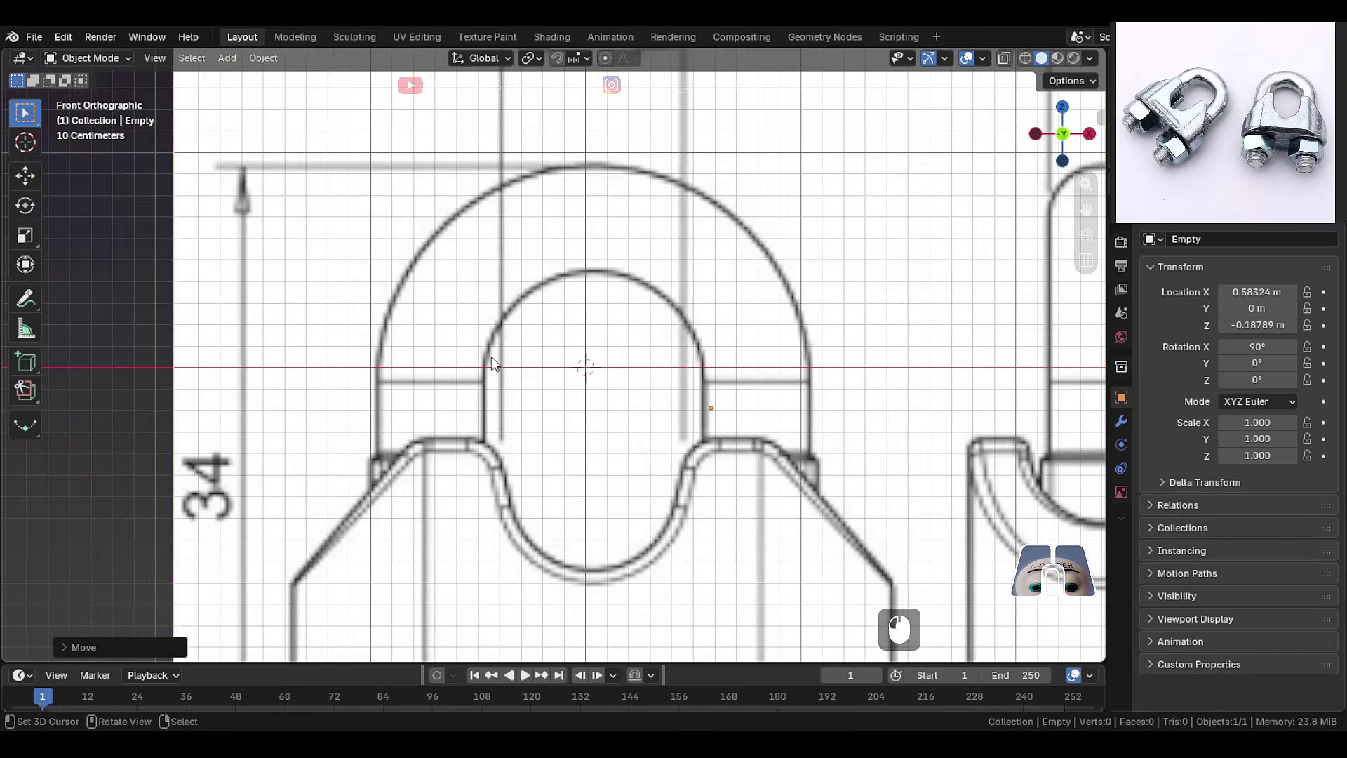
{"action": "scroll", "coordinate": [375, 408], "scroll_direction": "up", "scroll_amount": 2}
{"action": "key", "text": "g"}
{"action": "key", "text": "z"}
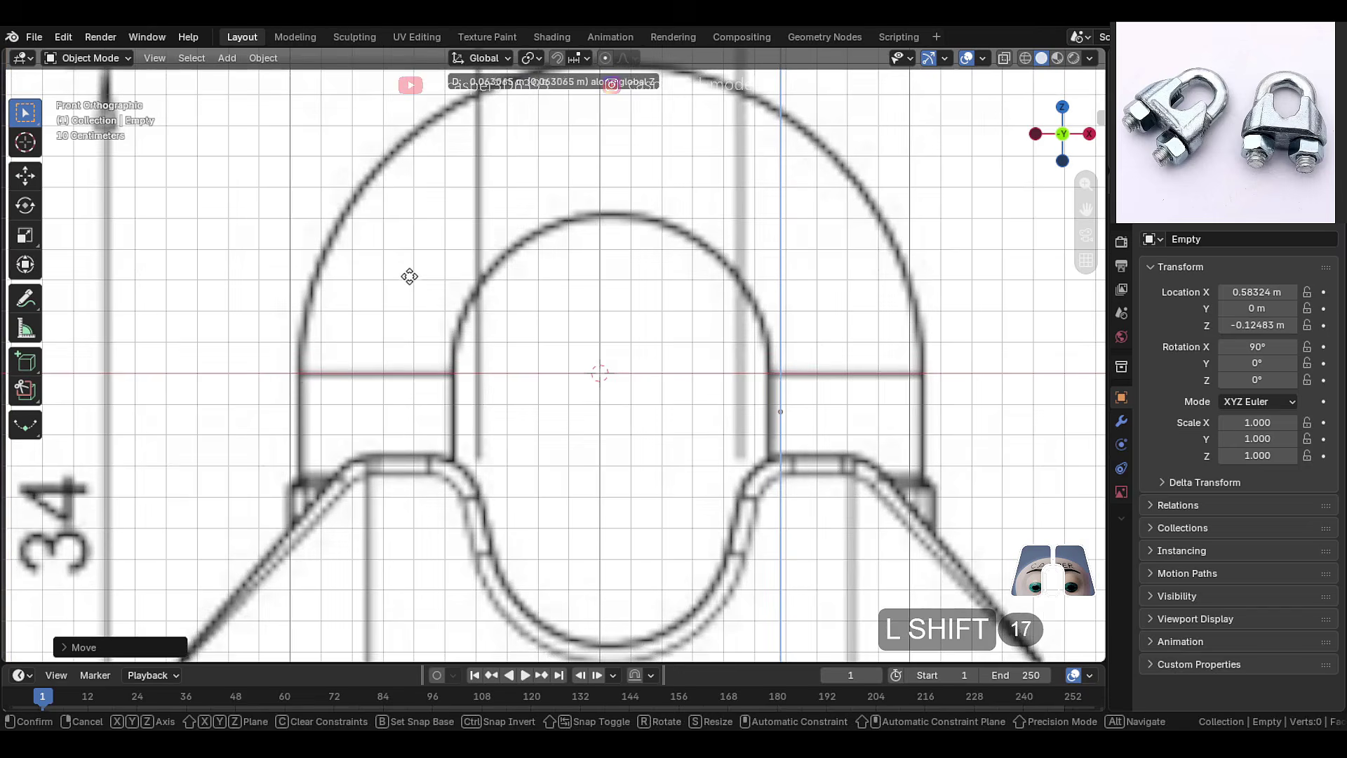
{"action": "left_click", "coordinate": [332, 362]}
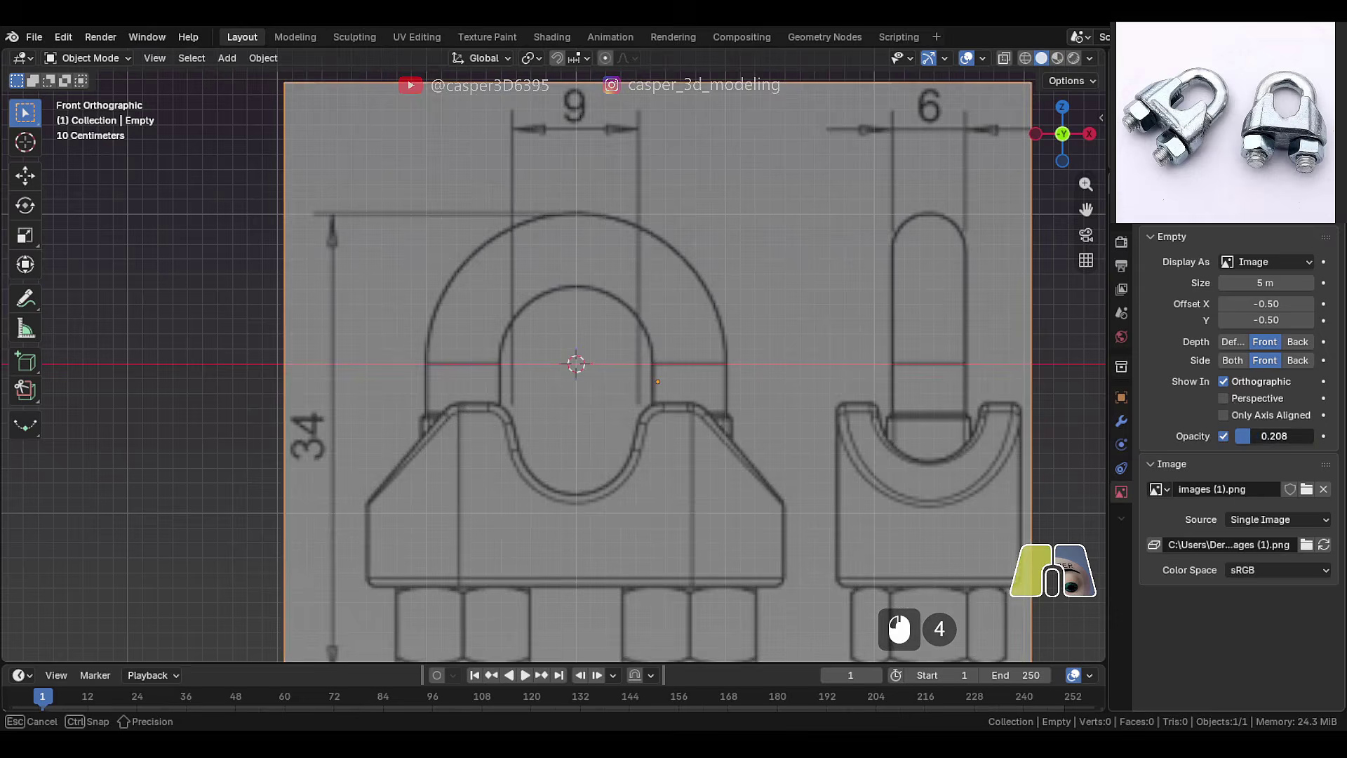
Duplicate the reference image in place and rotate the copy 90° about the Z axis
{"action": "key", "text": "shift+d"}
{"action": "left_click", "coordinate": [822, 409]}
{"action": "type", "text": "r"}
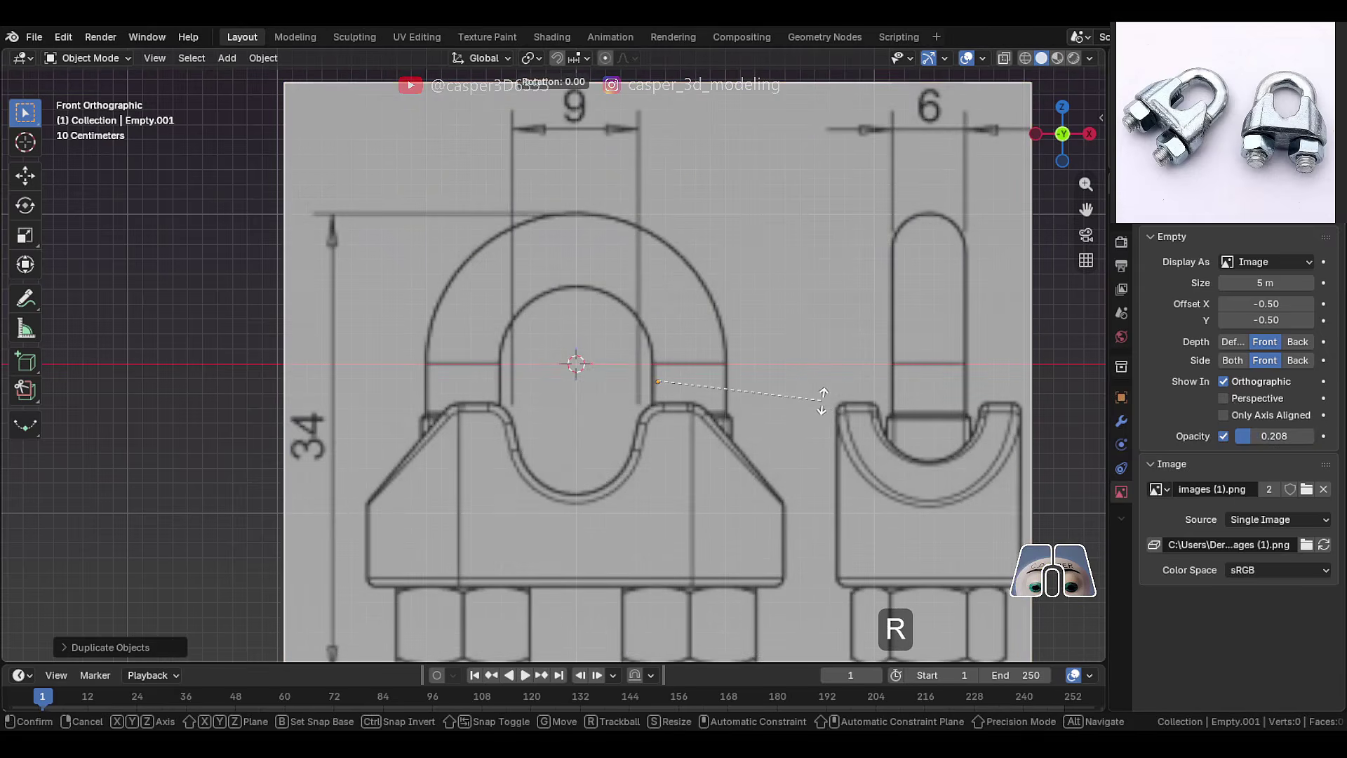
{"action": "type", "text": "z90"}
{"action": "key", "text": "Return"}
In the right orthographic view, move the rotated copy along Y to centre its side elevation on the origin
{"action": "key", "text": "KP_3"}
{"action": "scroll", "coordinate": [838, 404], "scroll_direction": "up", "scroll_amount": 3}
{"action": "key", "text": "g"}
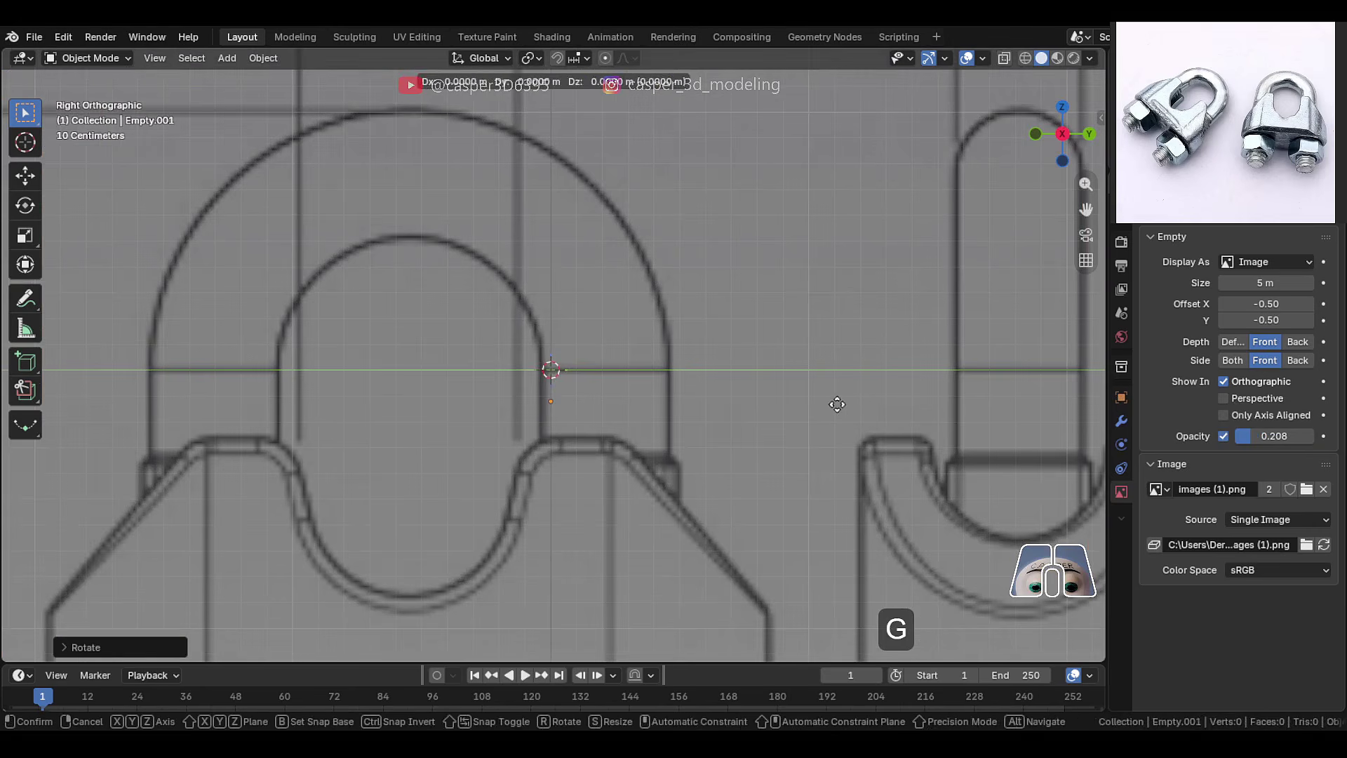
{"action": "key", "text": "y"}
{"action": "left_click", "coordinate": [676, 393]}
{"action": "scroll", "coordinate": [676, 393], "scroll_direction": "up", "scroll_amount": 4}
{"action": "scroll", "coordinate": [677, 394], "scroll_direction": "up", "scroll_amount": 2}
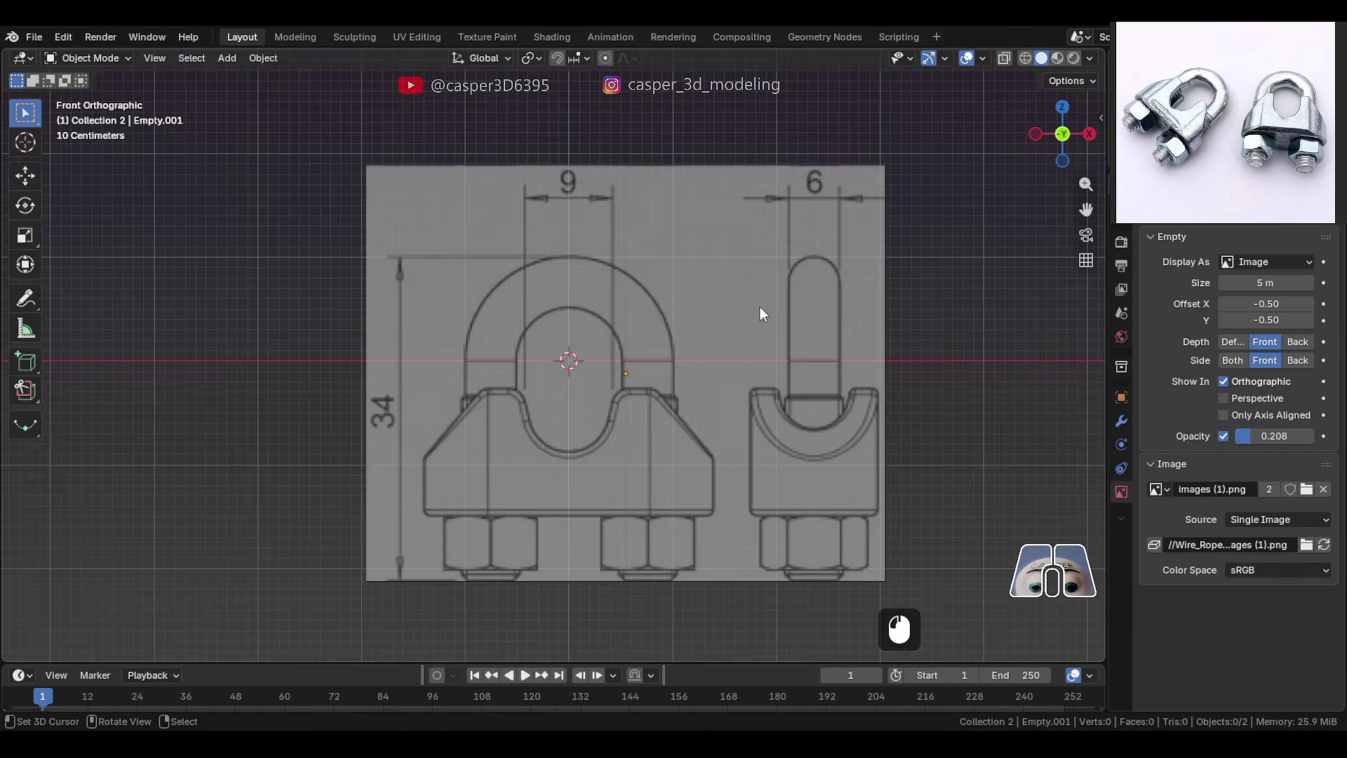
Add a torus aligned to the front view and set its major radius to 0.77 m to match the arch
{"action": "key", "text": "shift+a"}
{"action": "mouse_move", "coordinate": [691, 260]}
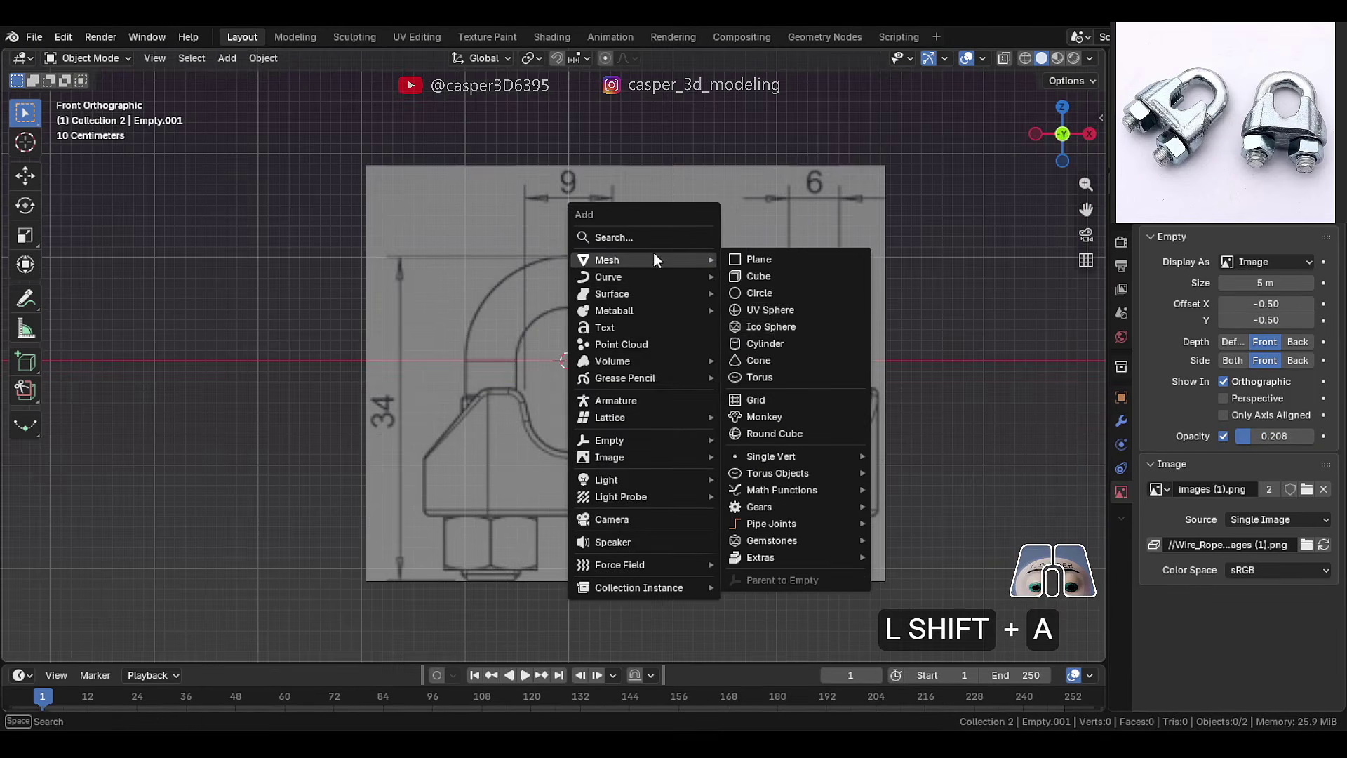
{"action": "left_click", "coordinate": [843, 374]}
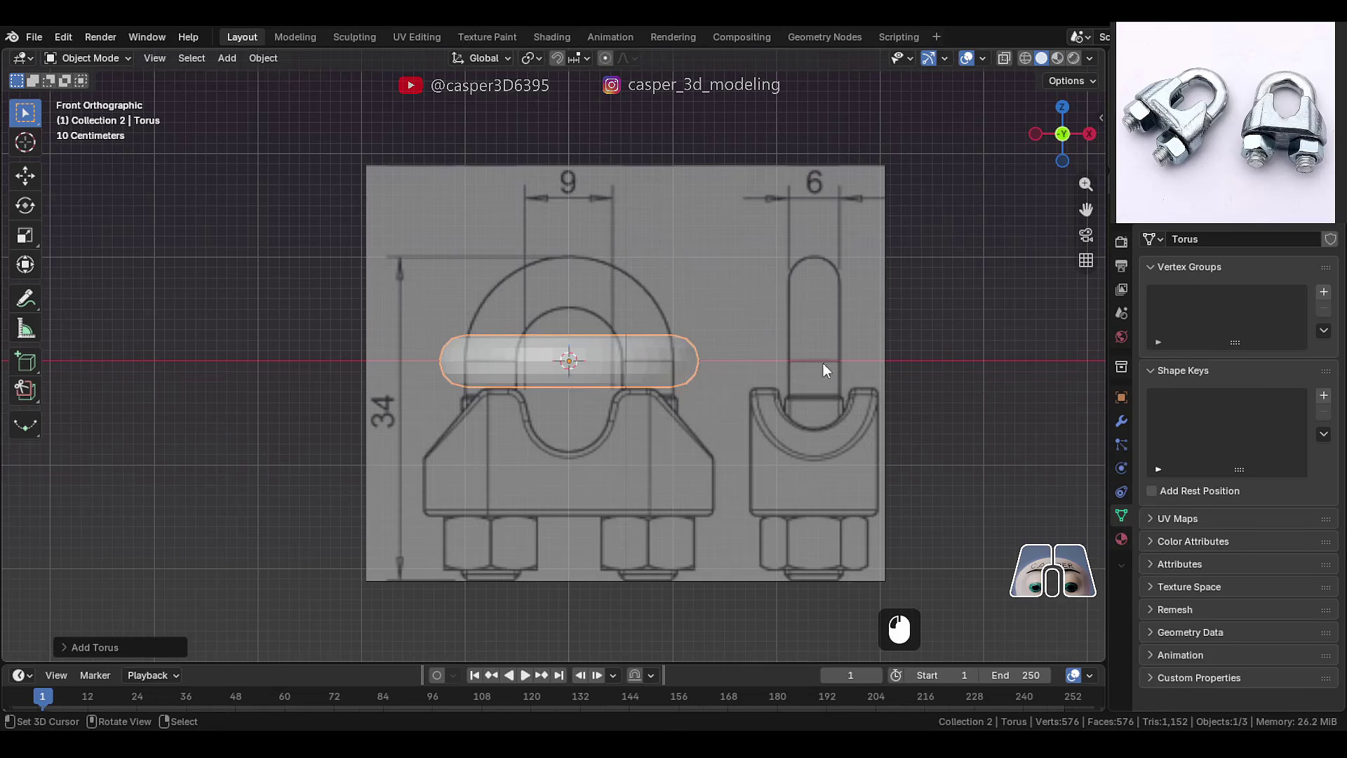
{"action": "scroll", "coordinate": [679, 342], "scroll_direction": "up", "scroll_amount": 2}
{"action": "left_click", "coordinate": [62, 647]}
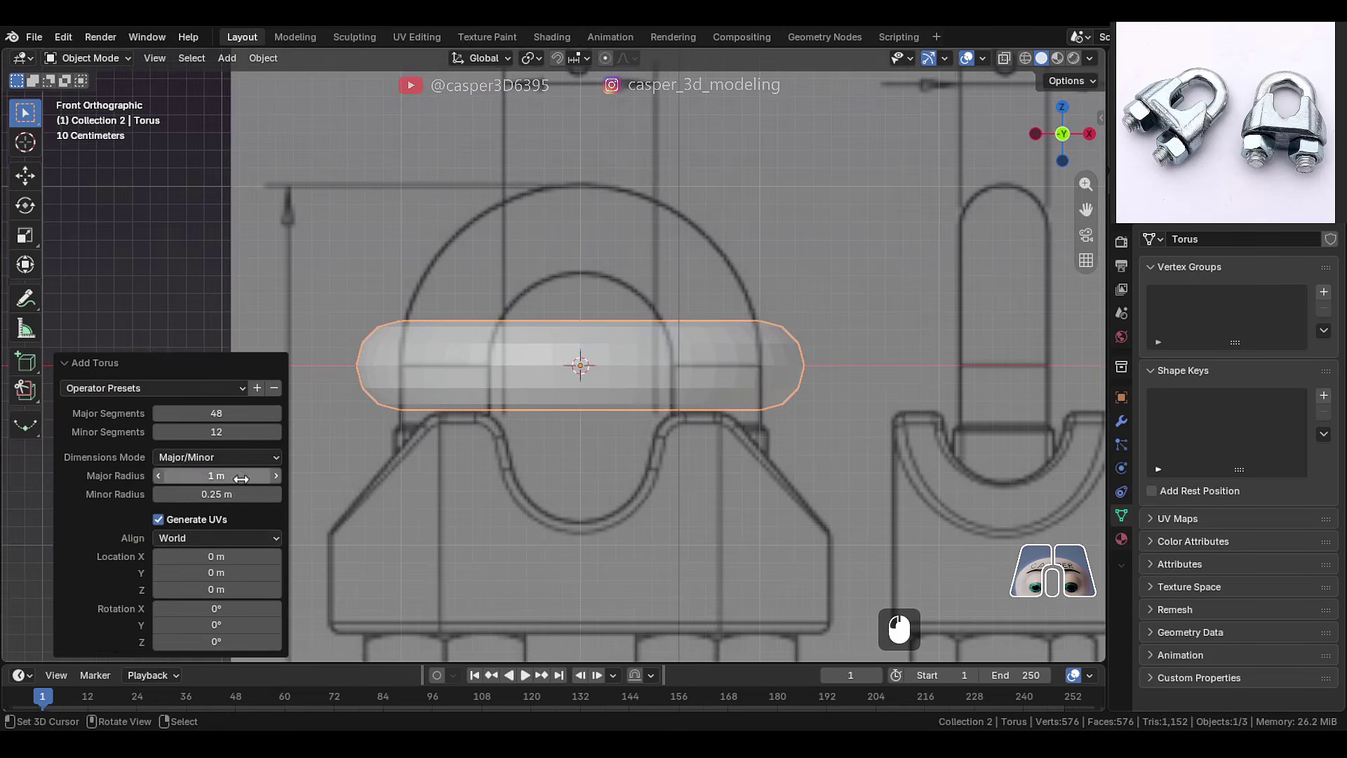
{"action": "left_click", "coordinate": [249, 540]}
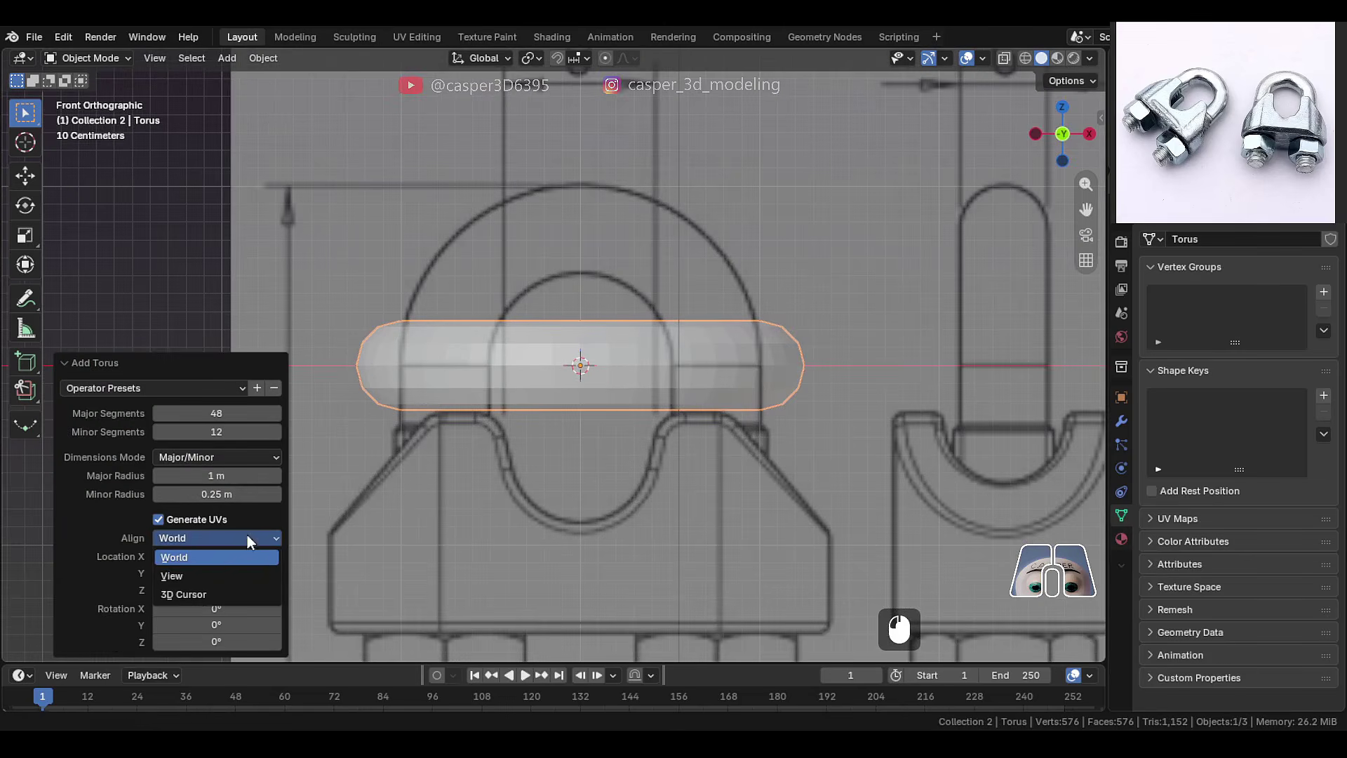
{"action": "left_click", "coordinate": [235, 576]}
{"action": "scroll", "coordinate": [673, 382], "scroll_direction": "up", "scroll_amount": 2}
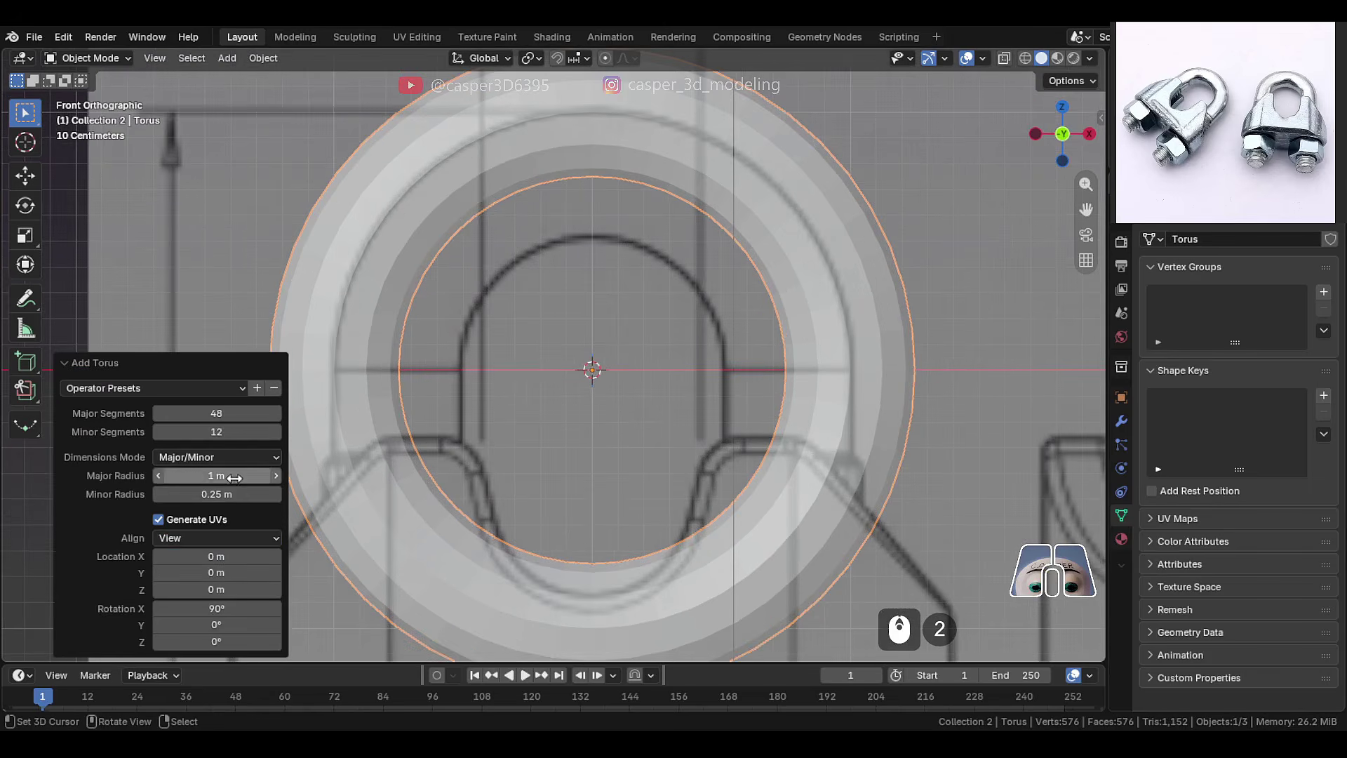
{"action": "left_click_drag", "start_coordinate": [234, 478], "coordinate": [271, 475]}
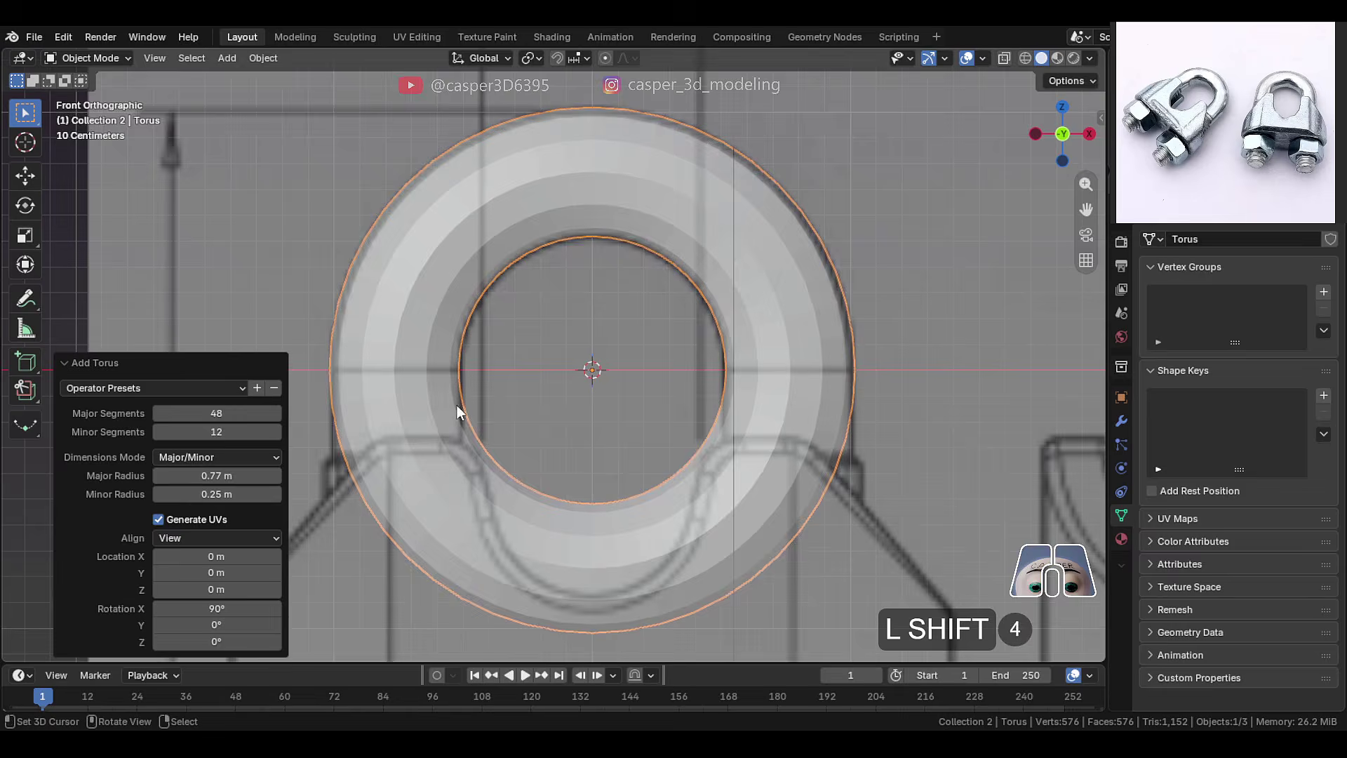
Set the torus to 47 major segments and 16 minor segments
{"action": "middle_click_drag", "start_coordinate": [457, 412], "coordinate": [365, 414]}
{"action": "left_click_drag", "start_coordinate": [217, 412], "coordinate": [200, 412]}
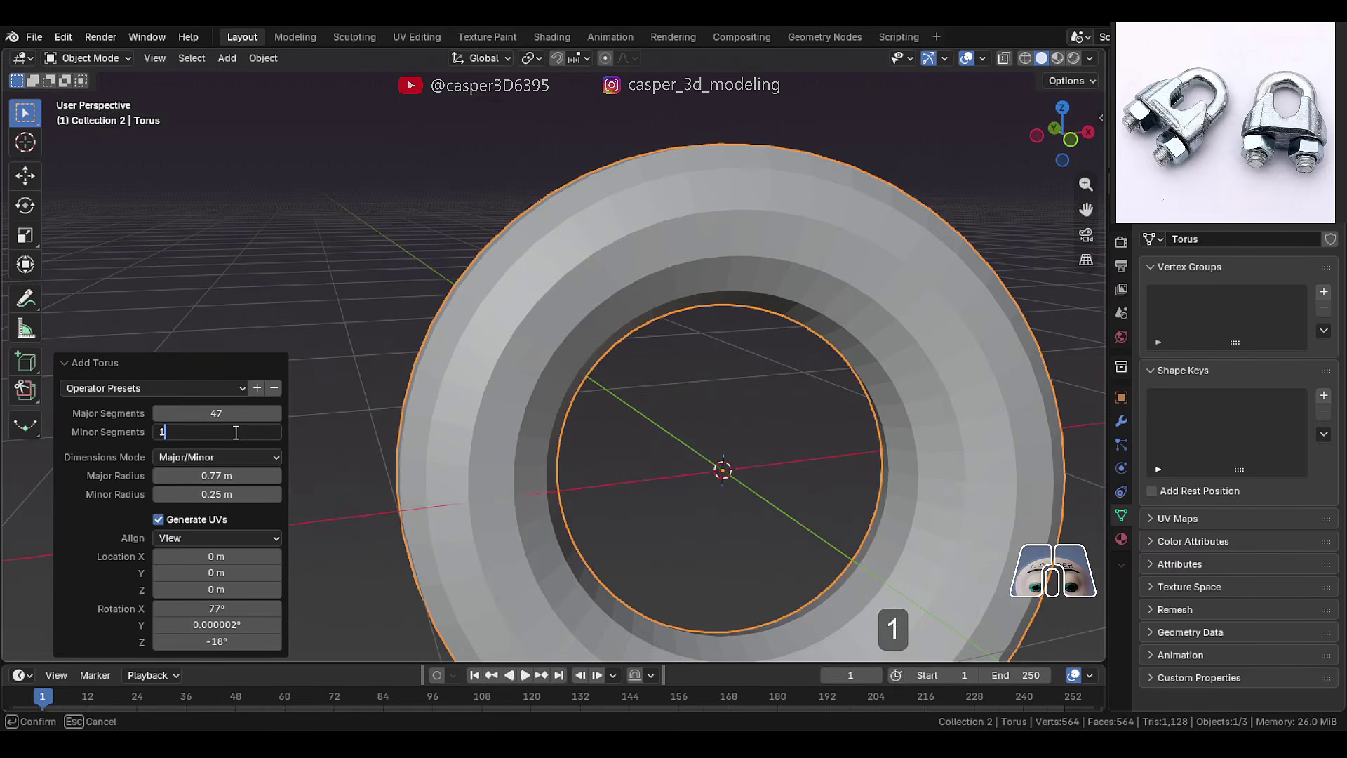
{"action": "left_click", "coordinate": [502, 303]}
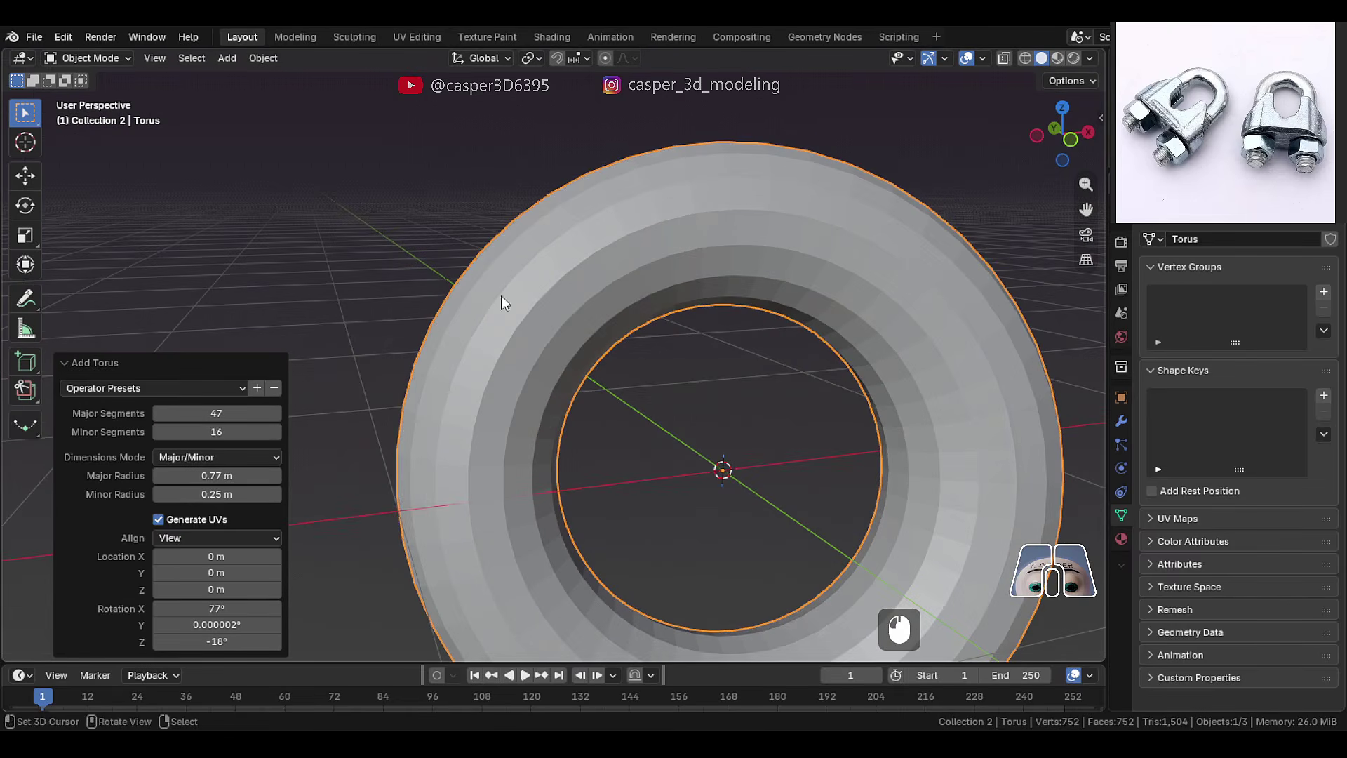
Show the wireframe overlay and set the torus to 48 major segments
{"action": "left_click", "coordinate": [984, 58]}
{"action": "left_click", "coordinate": [870, 393]}
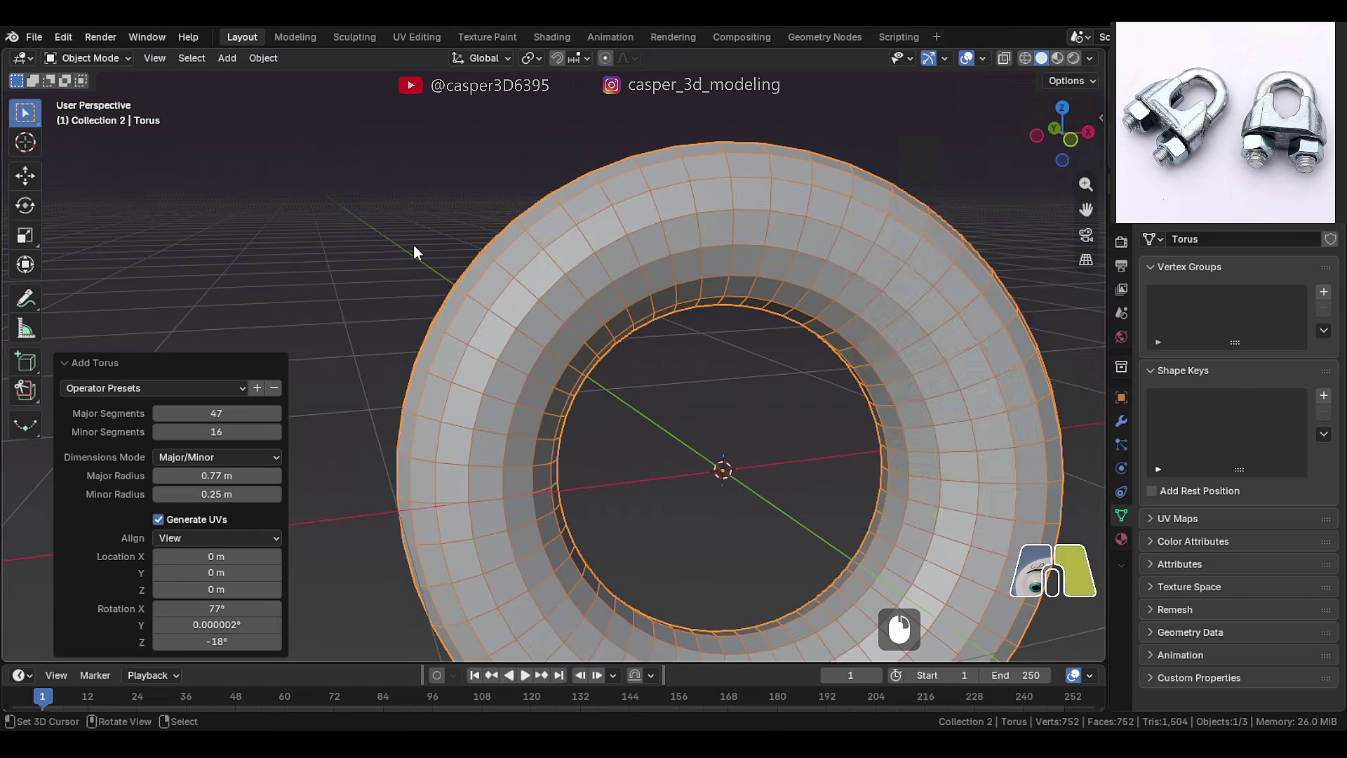
{"action": "middle_click_drag", "start_coordinate": [417, 253], "coordinate": [450, 467]}
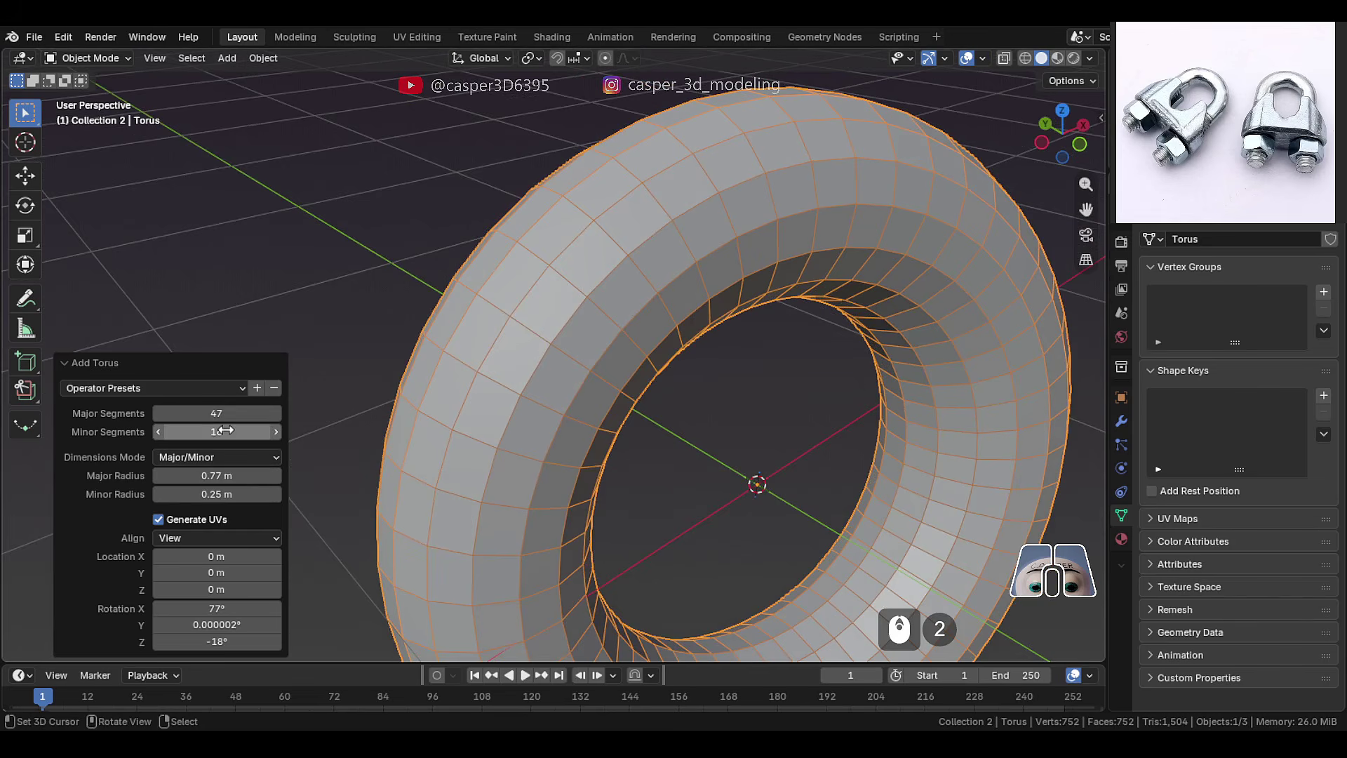
{"action": "left_click", "coordinate": [220, 392]}
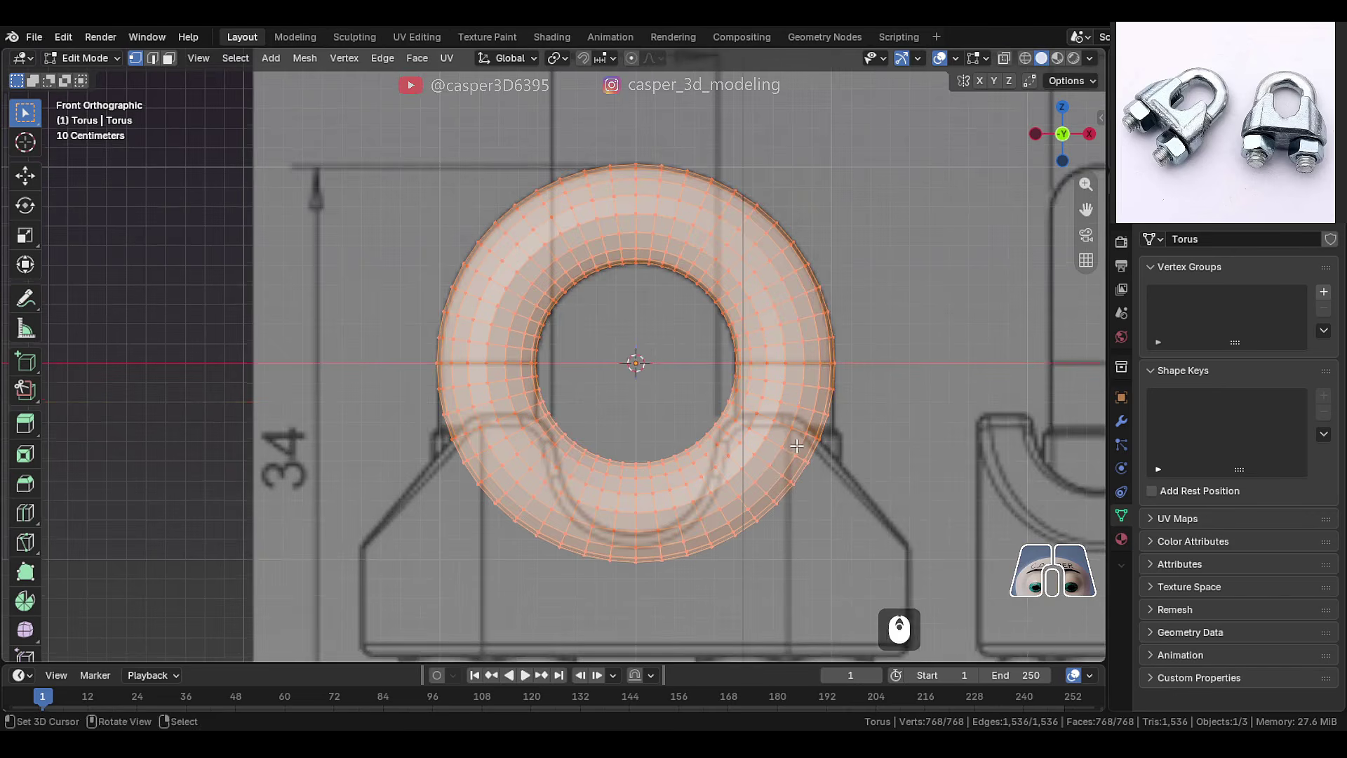
Delete the torus vertices below the X axis, keeping only the upper half as the U-bolt arch
{"action": "scroll", "coordinate": [555, 358], "scroll_direction": "up", "scroll_amount": 1}
{"action": "key", "text": "shift+z"}
{"action": "left_click_drag", "start_coordinate": [980, 638], "coordinate": [599, 494]}
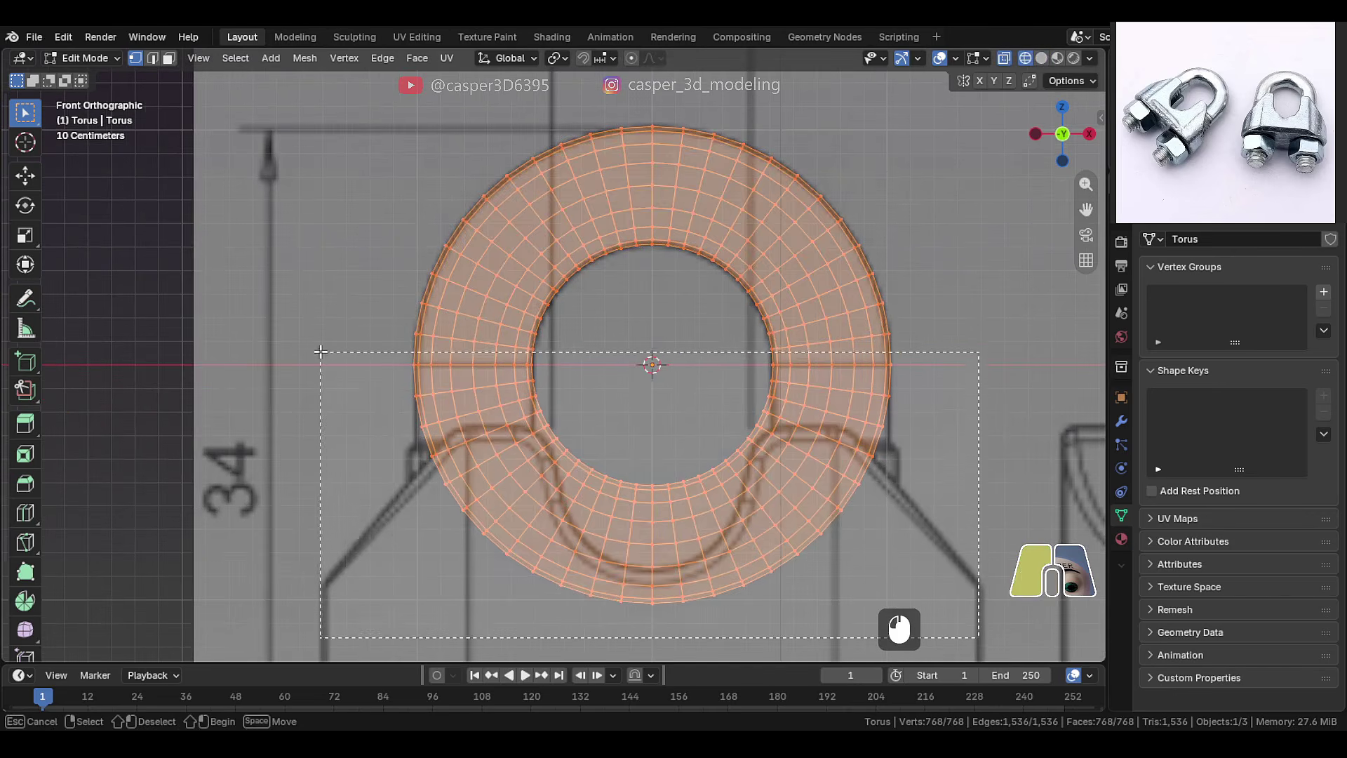
{"action": "left_click_drag", "start_coordinate": [321, 351], "coordinate": [321, 351]}
{"action": "scroll", "coordinate": [554, 354], "scroll_direction": "down", "scroll_amount": 2}
{"action": "key", "text": "x"}
{"action": "left_click", "coordinate": [577, 210]}
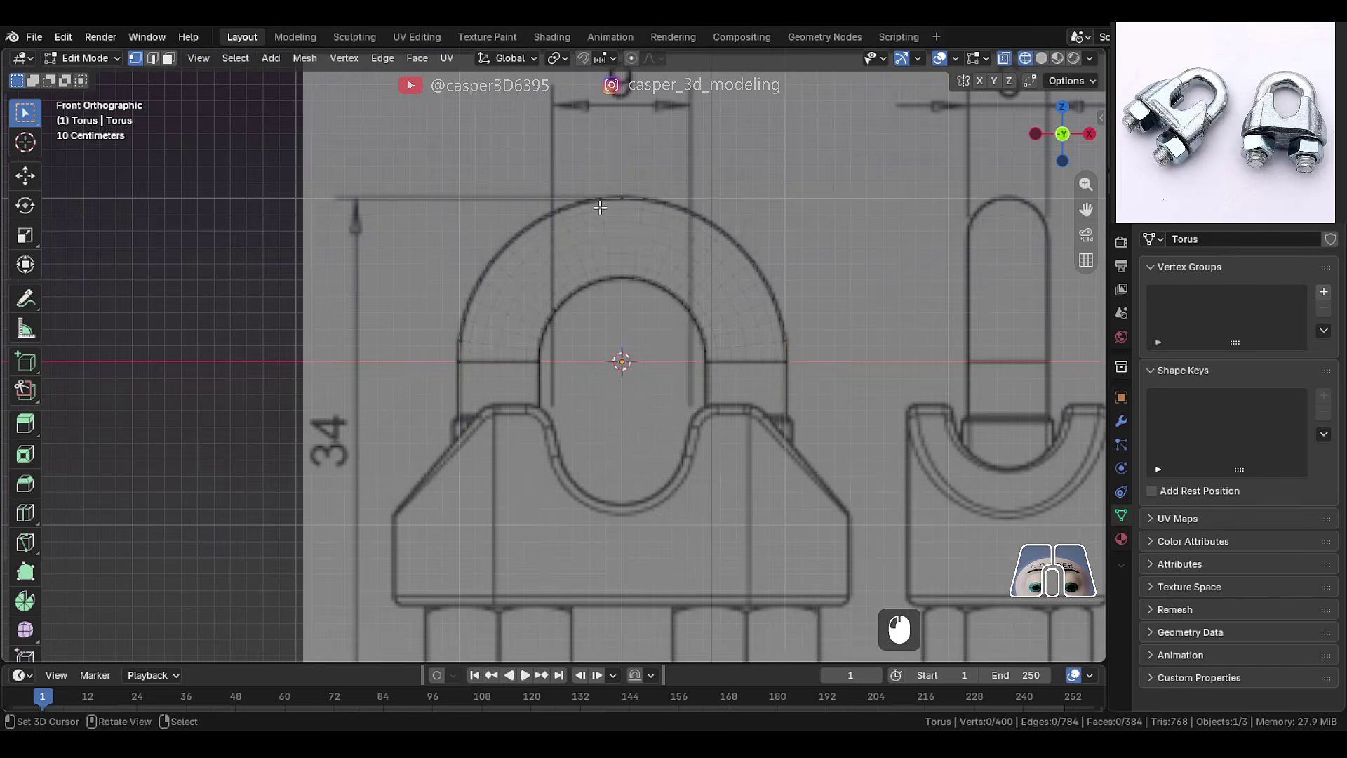
Extrude both open ends of the arch about 2.11 m down along Z to the drawing's lowest bolt line
{"action": "left_click_drag", "start_coordinate": [845, 416], "coordinate": [521, 354]}
{"action": "left_click_drag", "start_coordinate": [350, 358], "coordinate": [350, 358]}
{"action": "scroll", "coordinate": [617, 312], "scroll_direction": "down", "scroll_amount": 2}
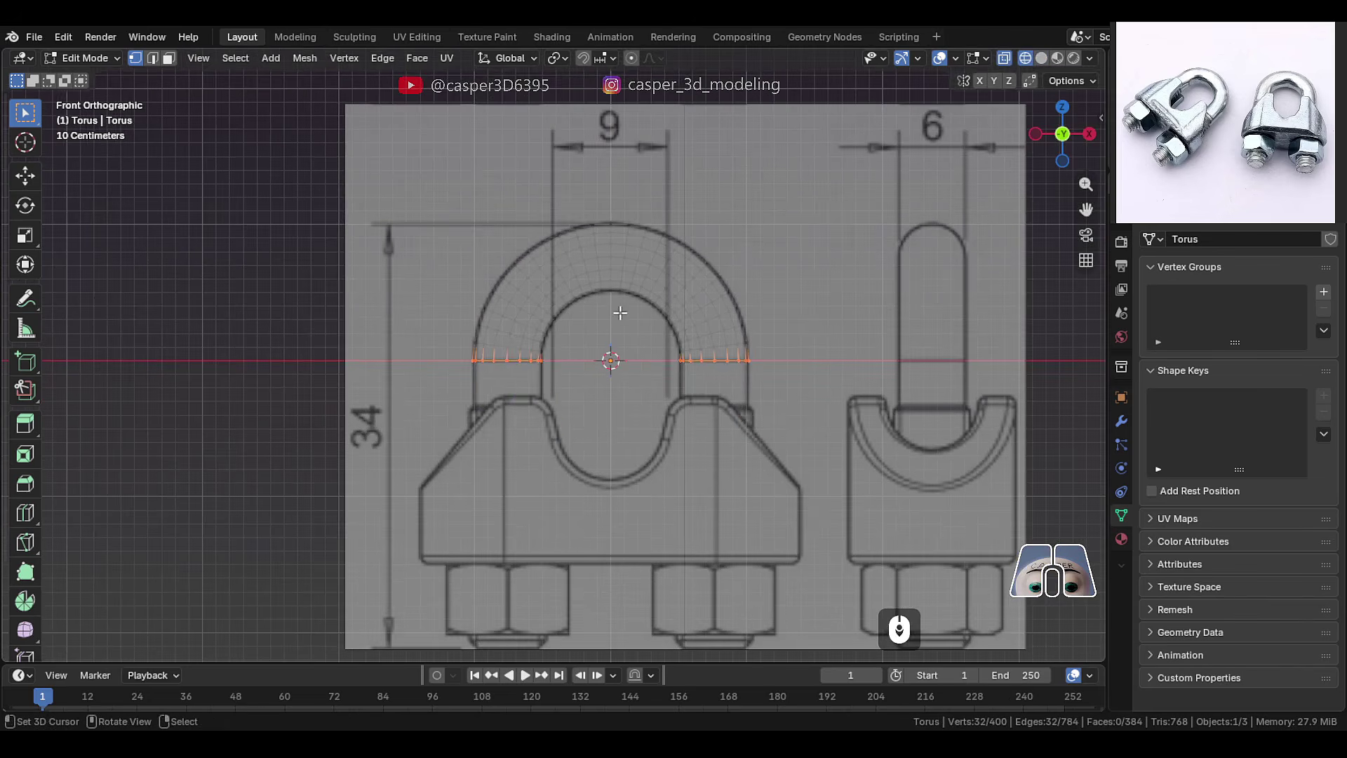
{"action": "key", "text": "e"}
{"action": "key", "text": "z"}
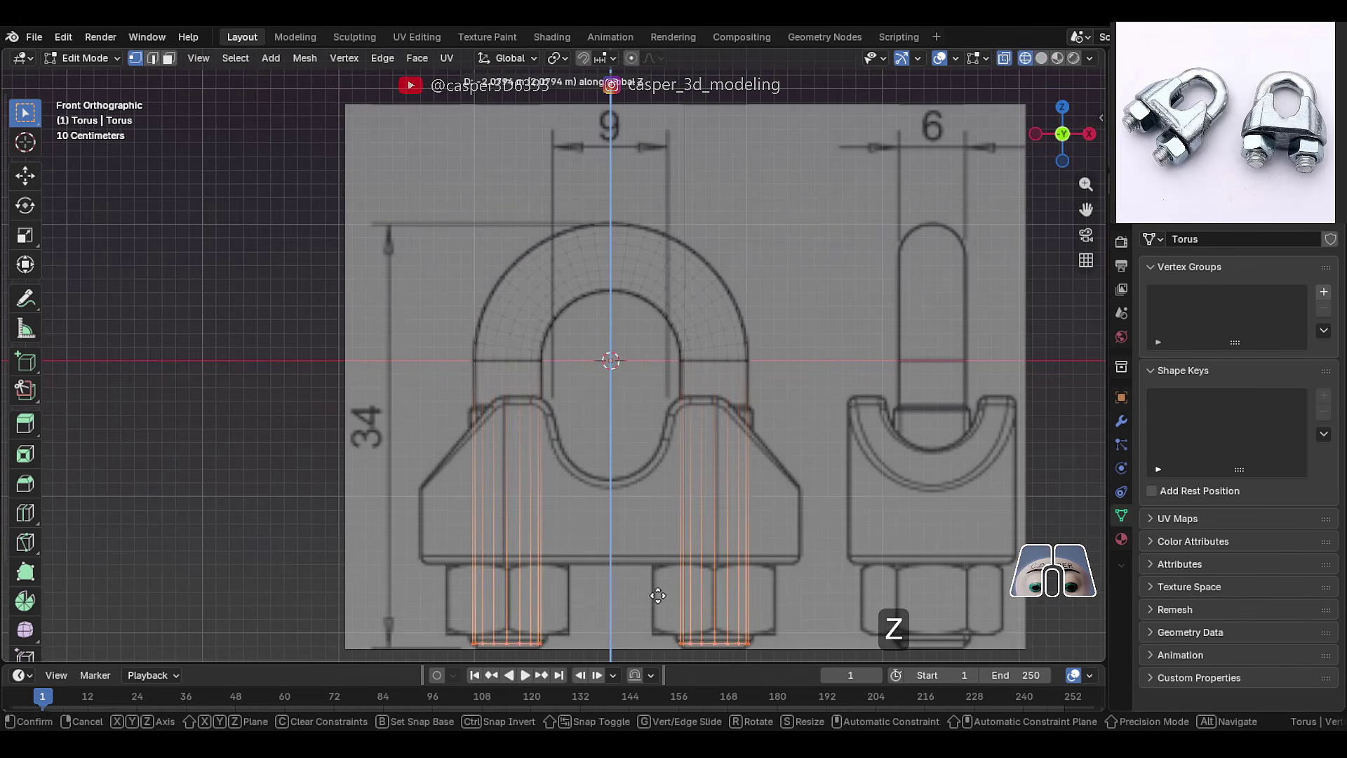
{"action": "left_click", "coordinate": [658, 597]}
Add a loop cut around the left leg at the saddle's upper edge, with a slide factor of about 0.757
{"action": "scroll", "coordinate": [554, 356], "scroll_direction": "up", "scroll_amount": 5}
{"action": "key", "text": "g"}
{"action": "key", "text": "g"}
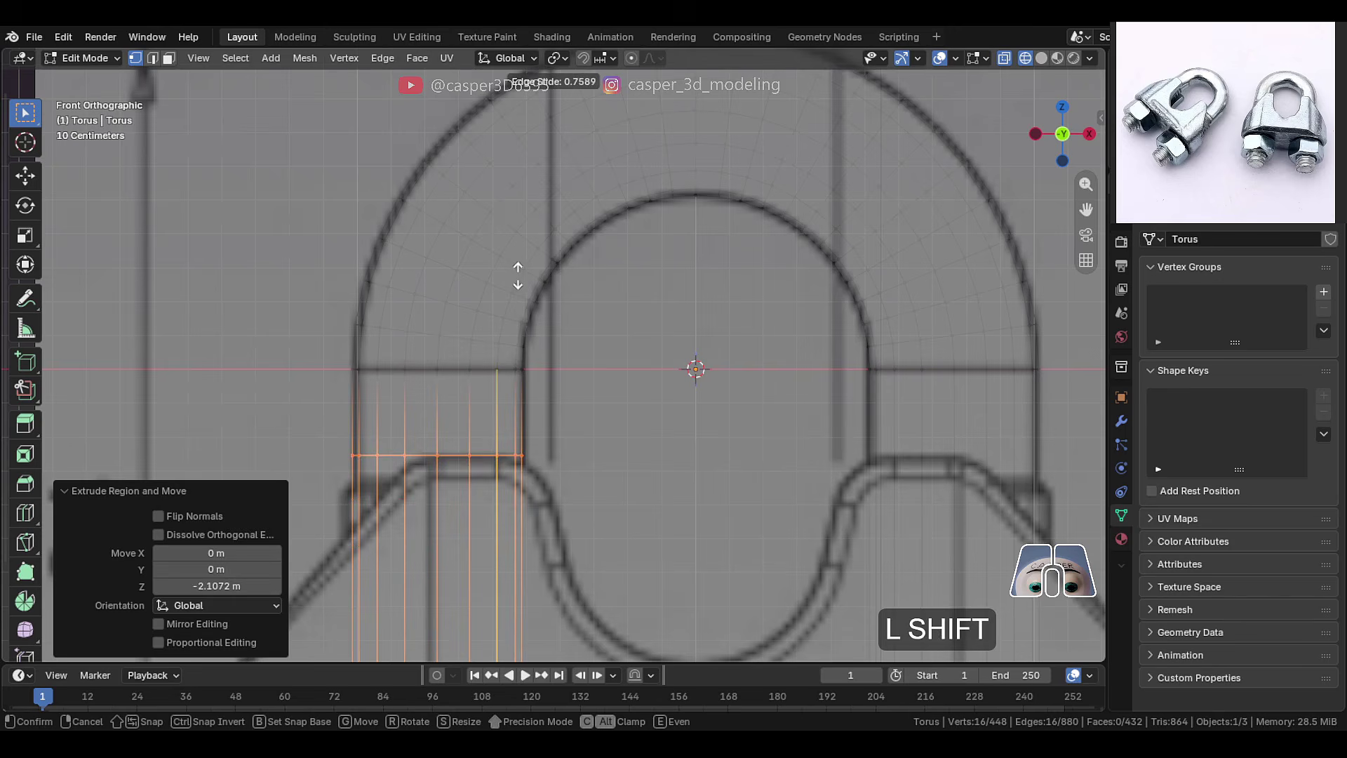
{"action": "left_click", "coordinate": [517, 290]}
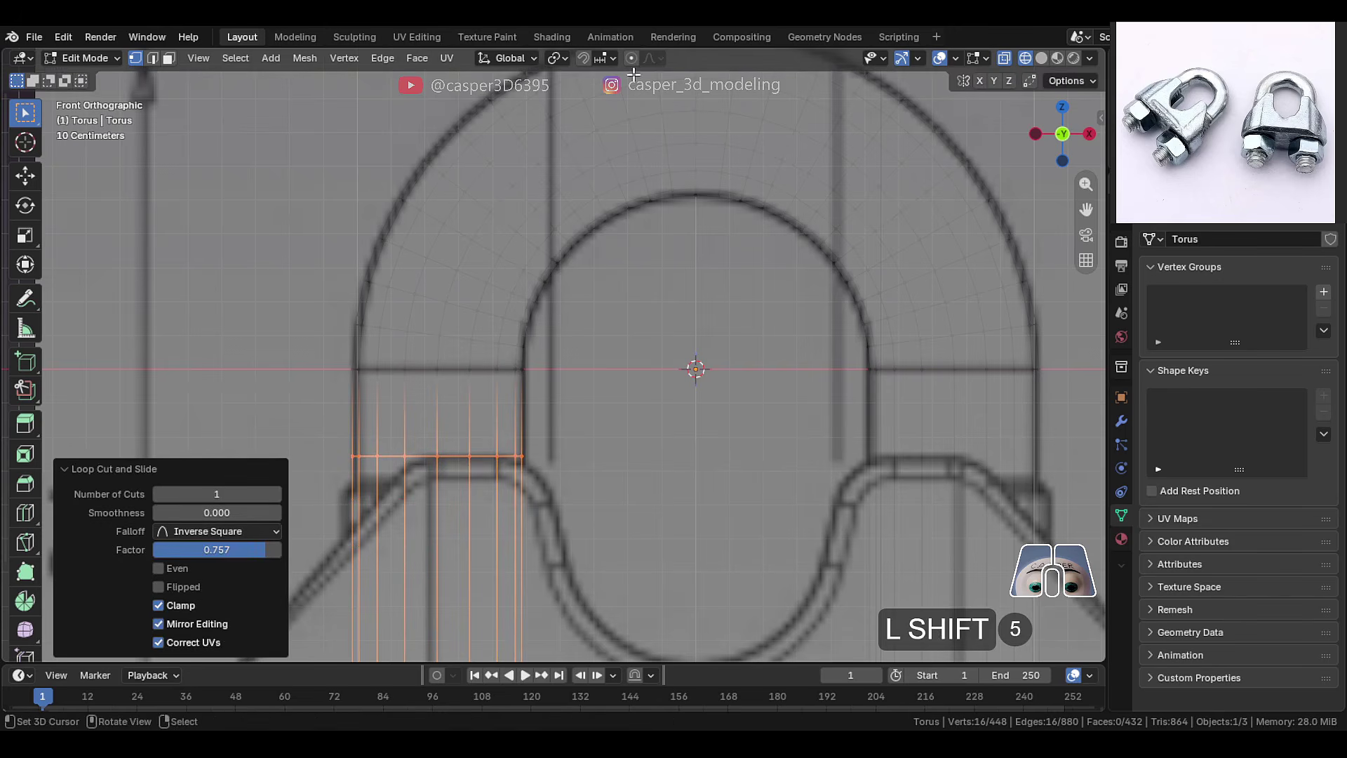
Set the snap target to Vertex and add a loop cut around the right leg, snapped to the left leg's cut height
{"action": "left_click", "coordinate": [602, 60]}
{"action": "left_click", "coordinate": [556, 179]}
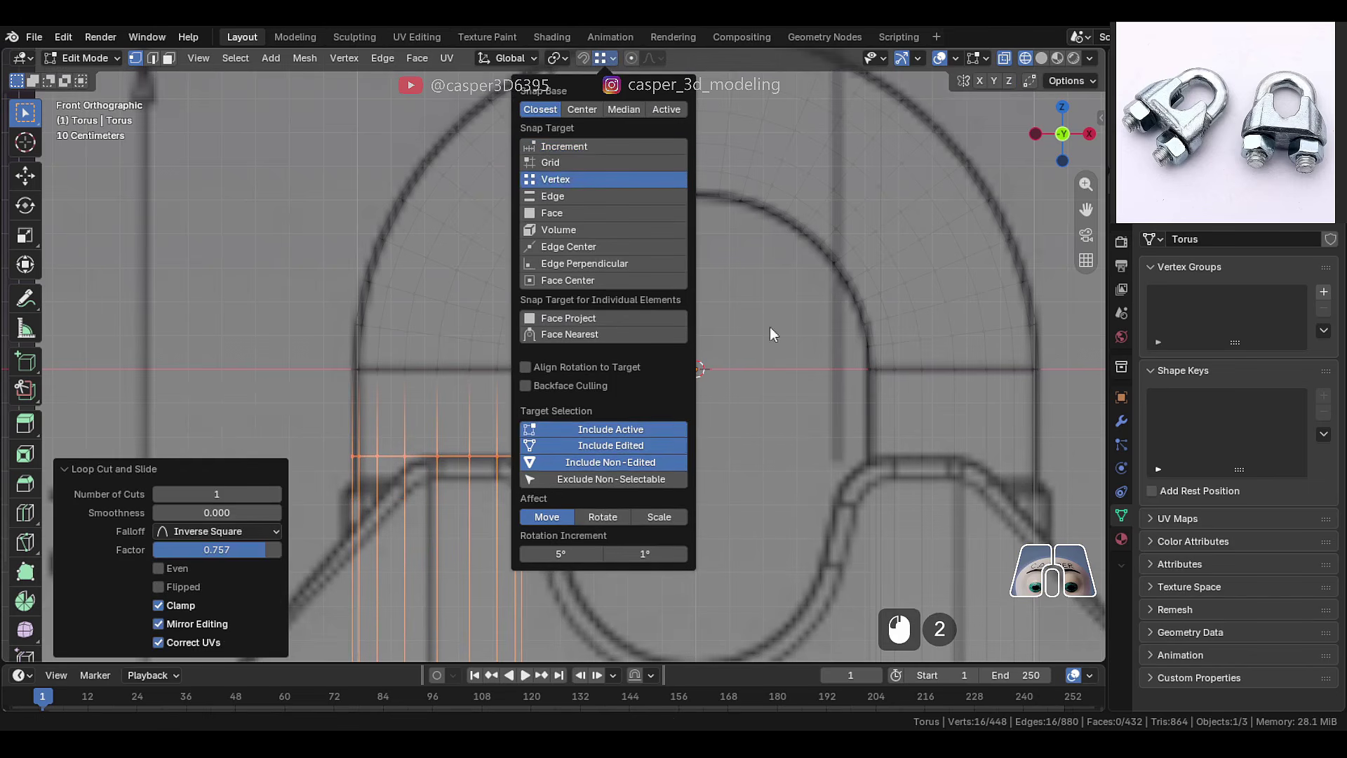
{"action": "key", "text": "ctrl+r"}
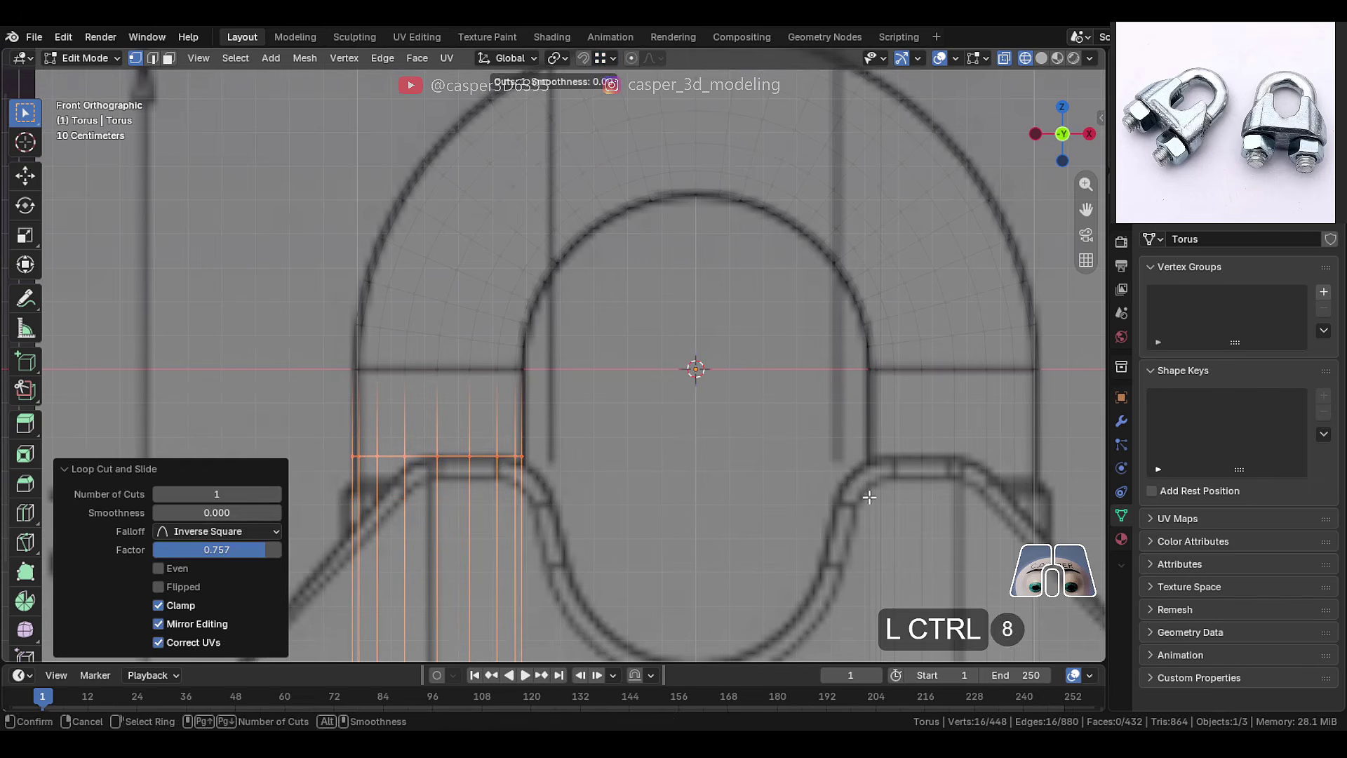
{"action": "left_click", "coordinate": [834, 449]}
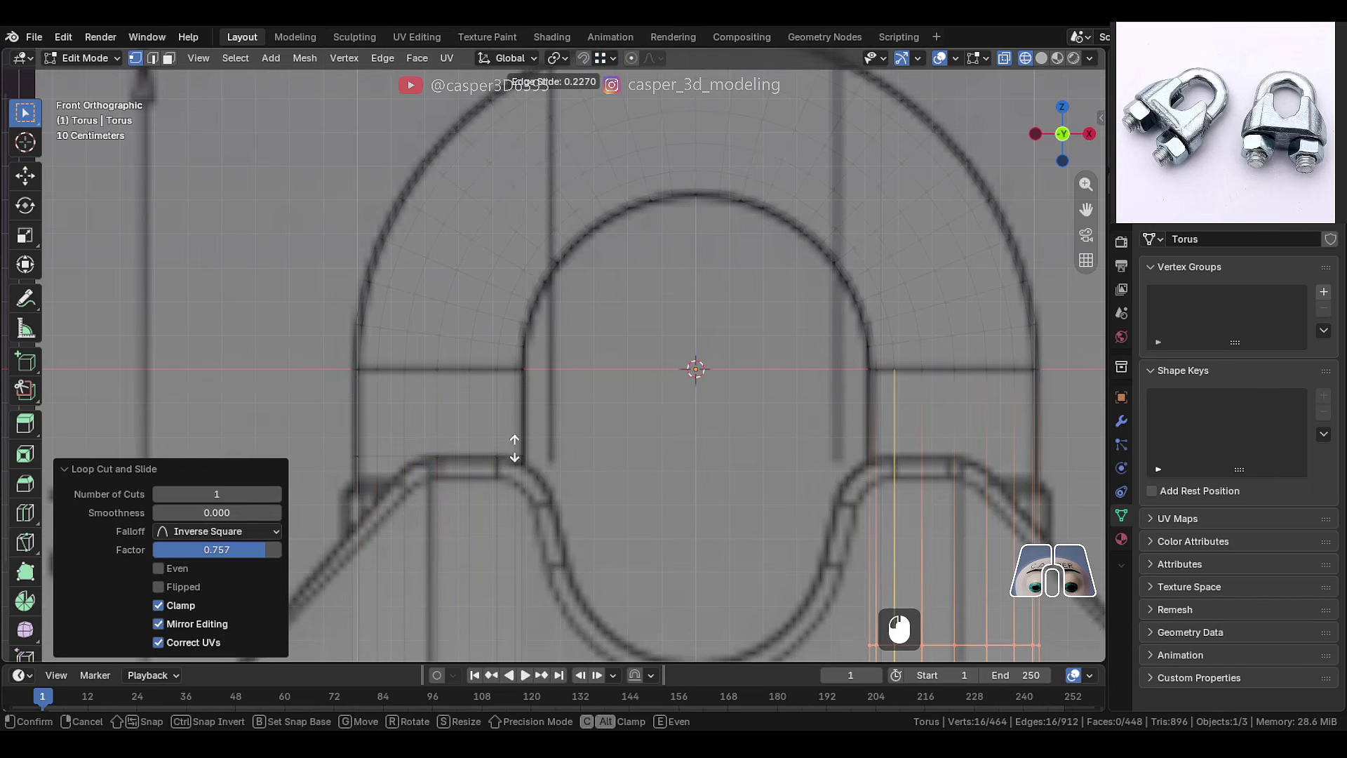
{"action": "key", "text": "ctrl"}
{"action": "left_click", "coordinate": [443, 451]}
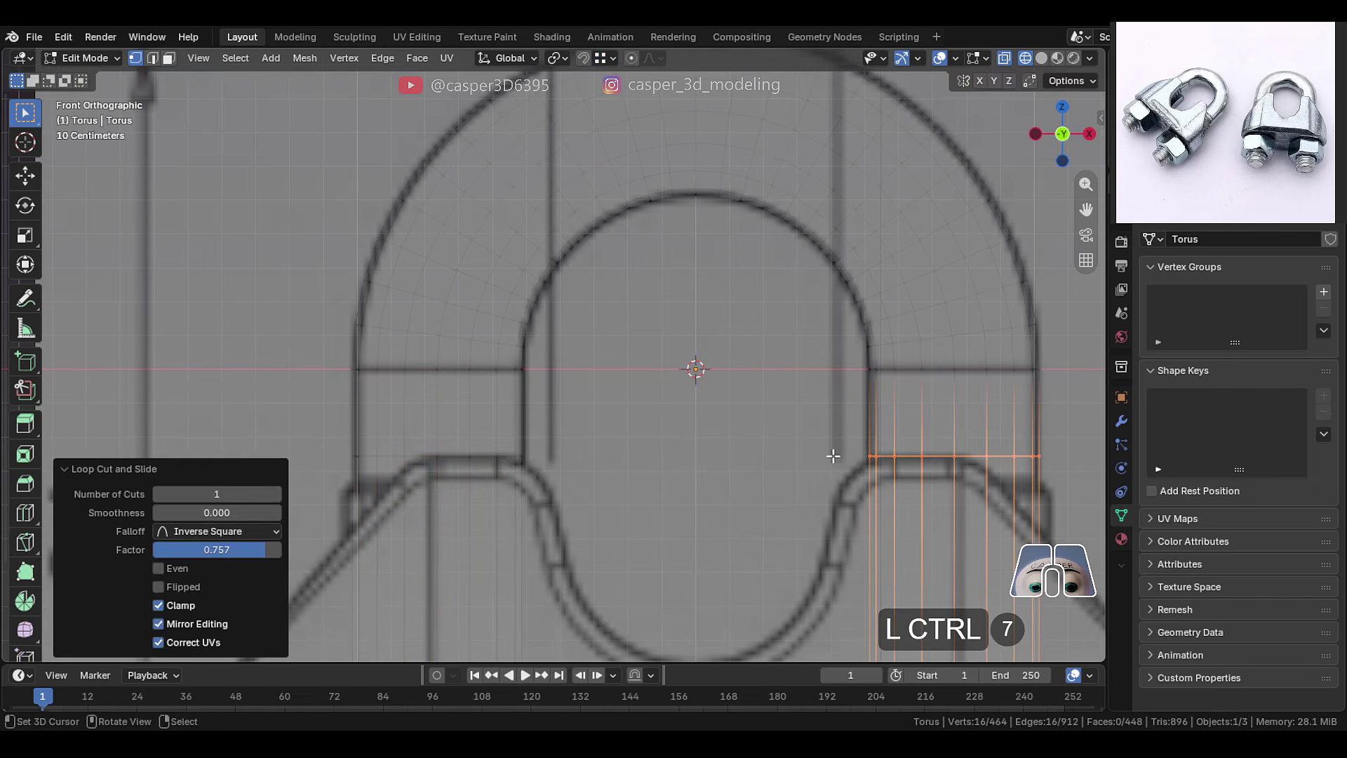
Add a loop cut around the left leg at the saddle's lower edge, with a slide factor of about -0.326
{"action": "scroll", "coordinate": [833, 456], "scroll_direction": "down", "scroll_amount": 4}
{"action": "middle_click_drag", "start_coordinate": [667, 515], "coordinate": [681, 413], "text": "shift"}
{"action": "scroll", "coordinate": [562, 533], "scroll_direction": "up", "scroll_amount": 1}
{"action": "key", "text": "ctrl+r"}
{"action": "left_click", "coordinate": [543, 611]}
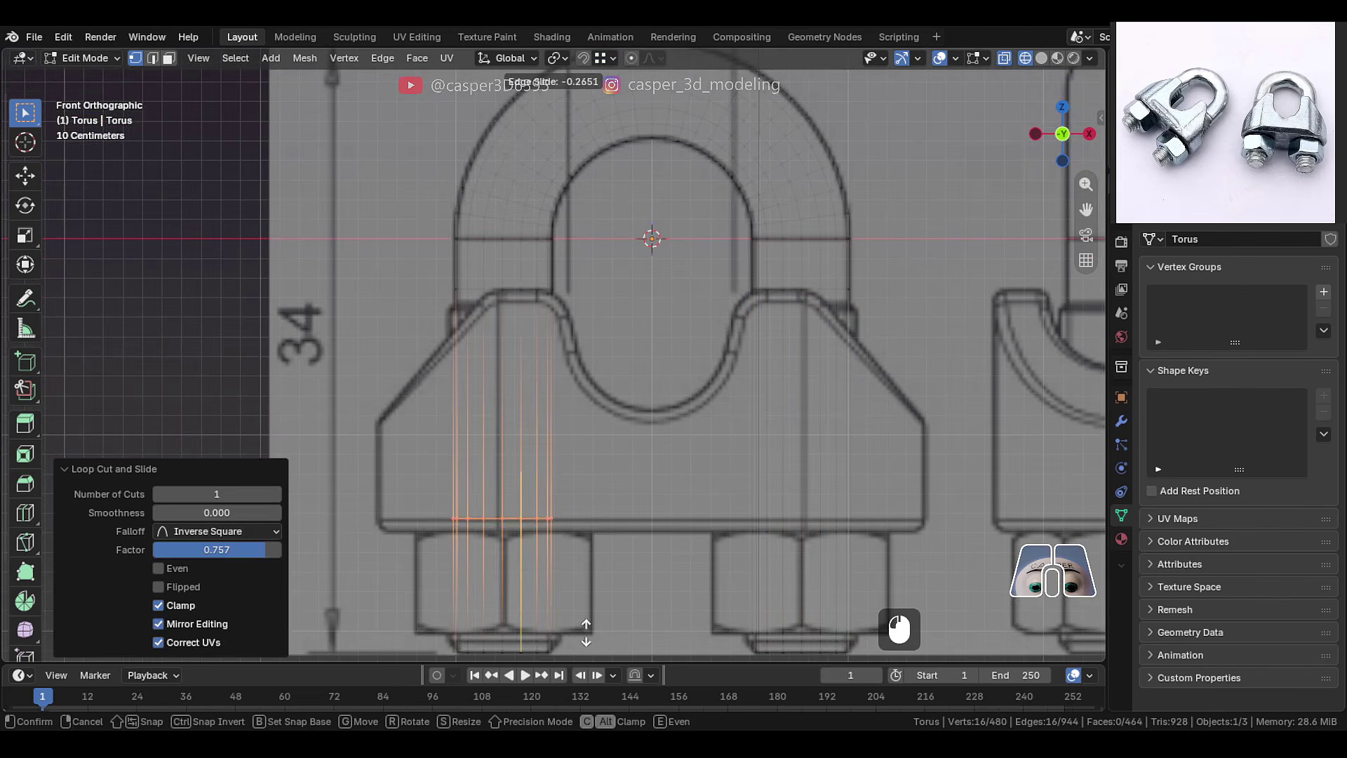
{"action": "left_click", "coordinate": [593, 605], "text": "shift"}
Add a matching loop cut around the right leg, snapped to the height of the left leg's lower cut
{"action": "middle_click_drag", "start_coordinate": [650, 578], "coordinate": [680, 549], "text": "shift"}
{"action": "scroll", "coordinate": [680, 549], "scroll_direction": "up", "scroll_amount": 4}
{"action": "key", "text": "ctrl+r"}
{"action": "left_click", "coordinate": [903, 511]}
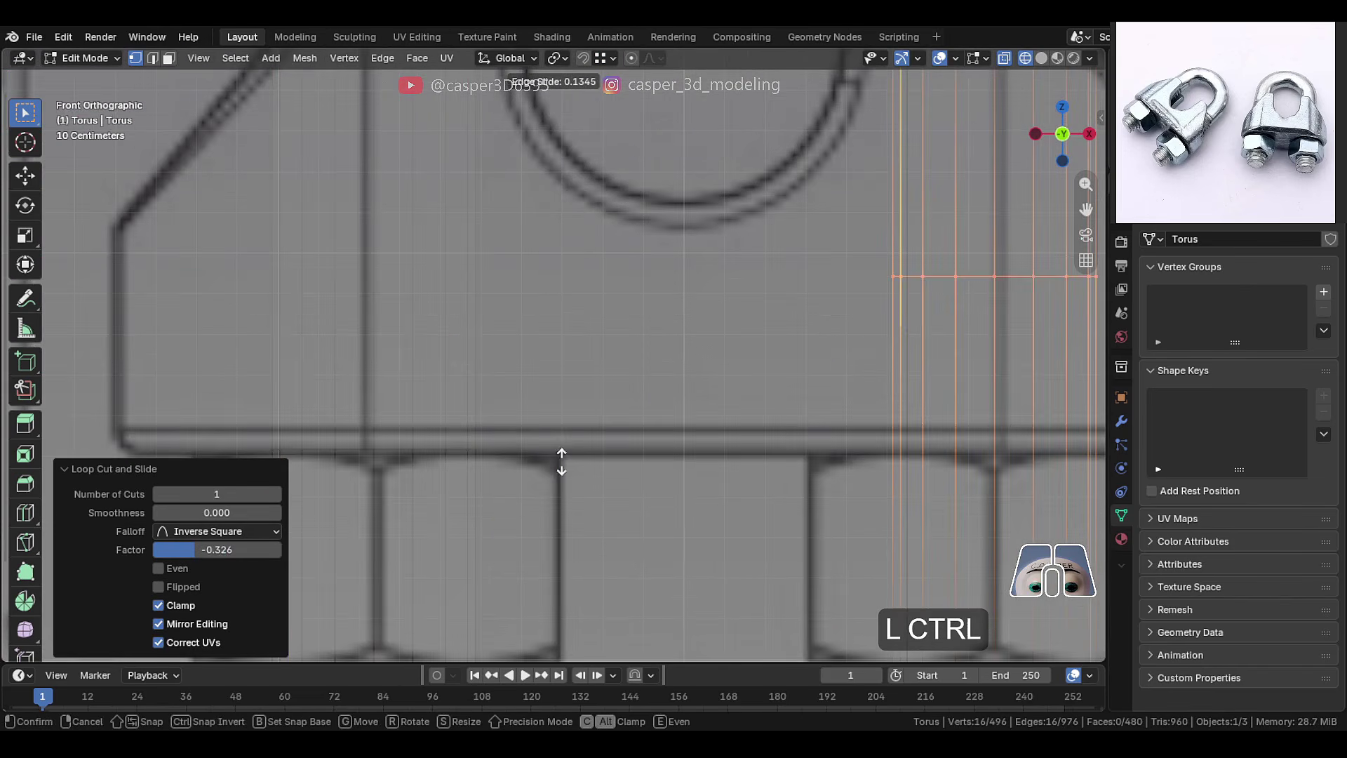
{"action": "left_click", "coordinate": [475, 456], "text": "ctrl"}
{"action": "scroll", "coordinate": [730, 442], "scroll_direction": "down", "scroll_amount": 2}
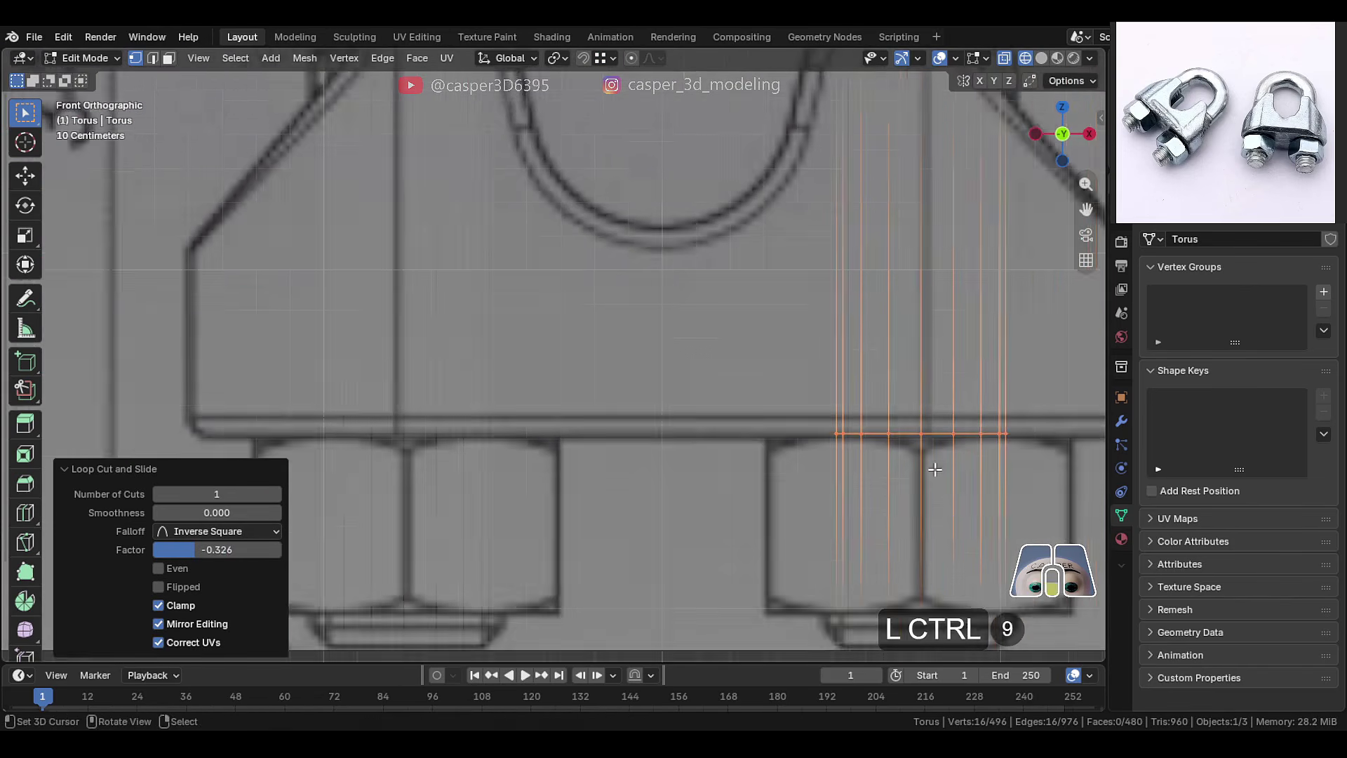
Duplicate the face loops between the two cuts on both legs in place and separate the copy into its own object
{"action": "key", "text": "shift+z"}
{"action": "middle_click_drag", "start_coordinate": [539, 359], "coordinate": [571, 396]}
{"action": "key", "text": "3"}
{"action": "left_click", "coordinate": [554, 378], "text": "alt"}
{"action": "left_click", "coordinate": [839, 339], "text": "alt+shift"}
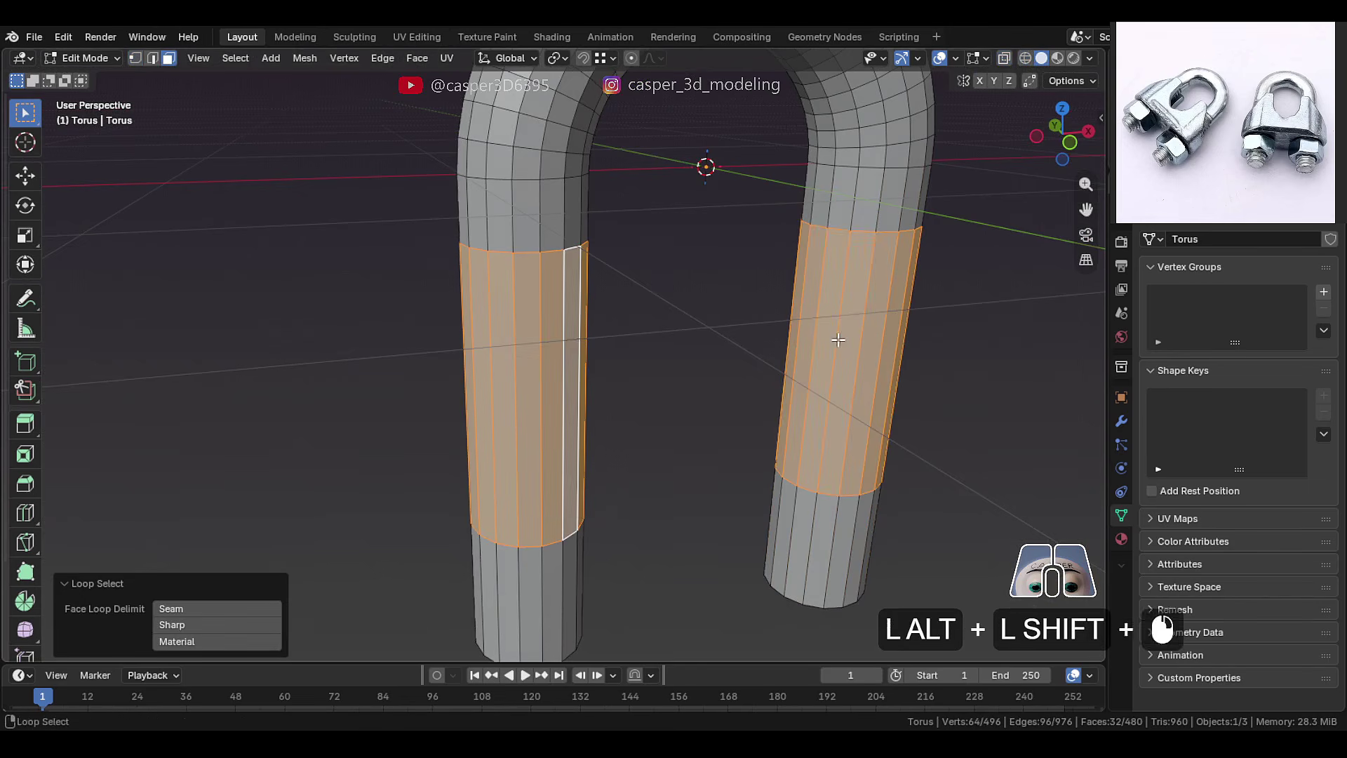
{"action": "key", "text": "shift+d"}
{"action": "right_click", "coordinate": [770, 385]}
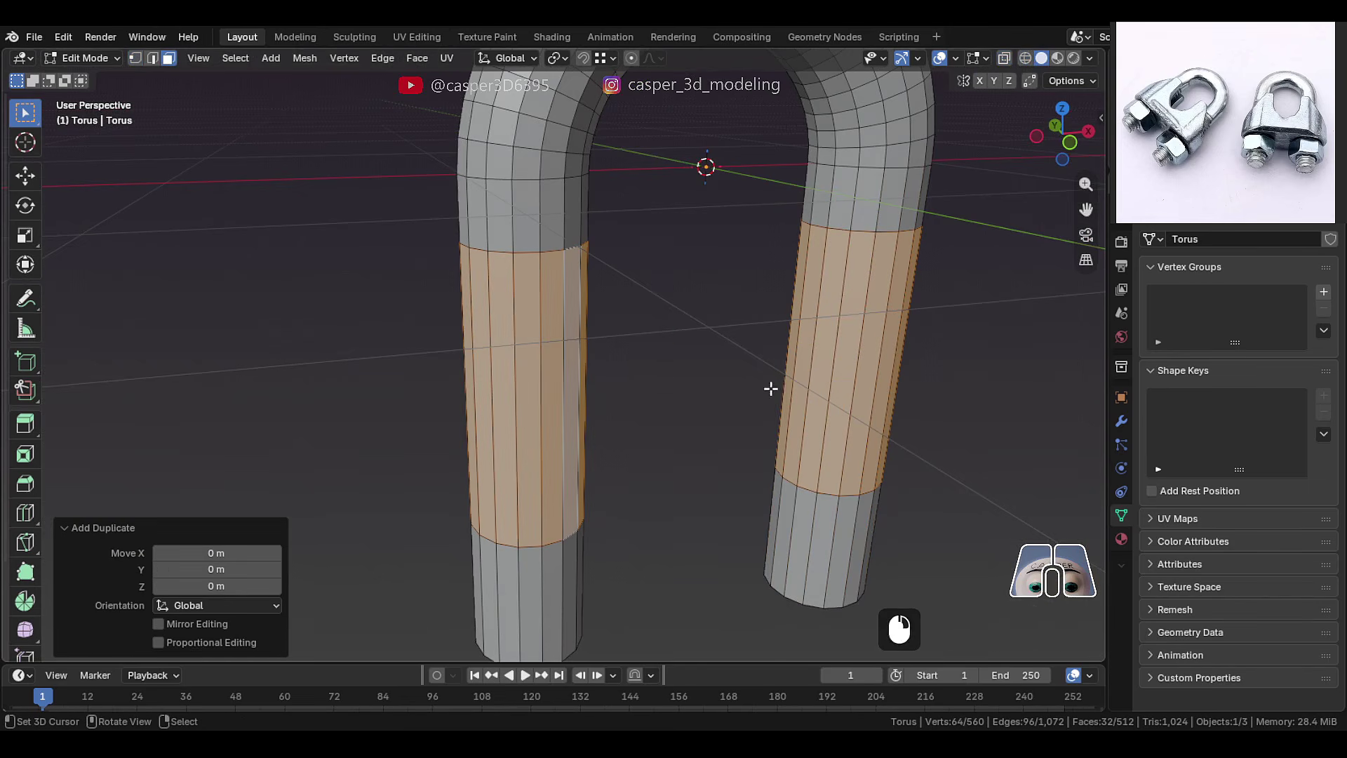
{"action": "key", "text": "p"}
{"action": "left_click", "coordinate": [734, 374]}
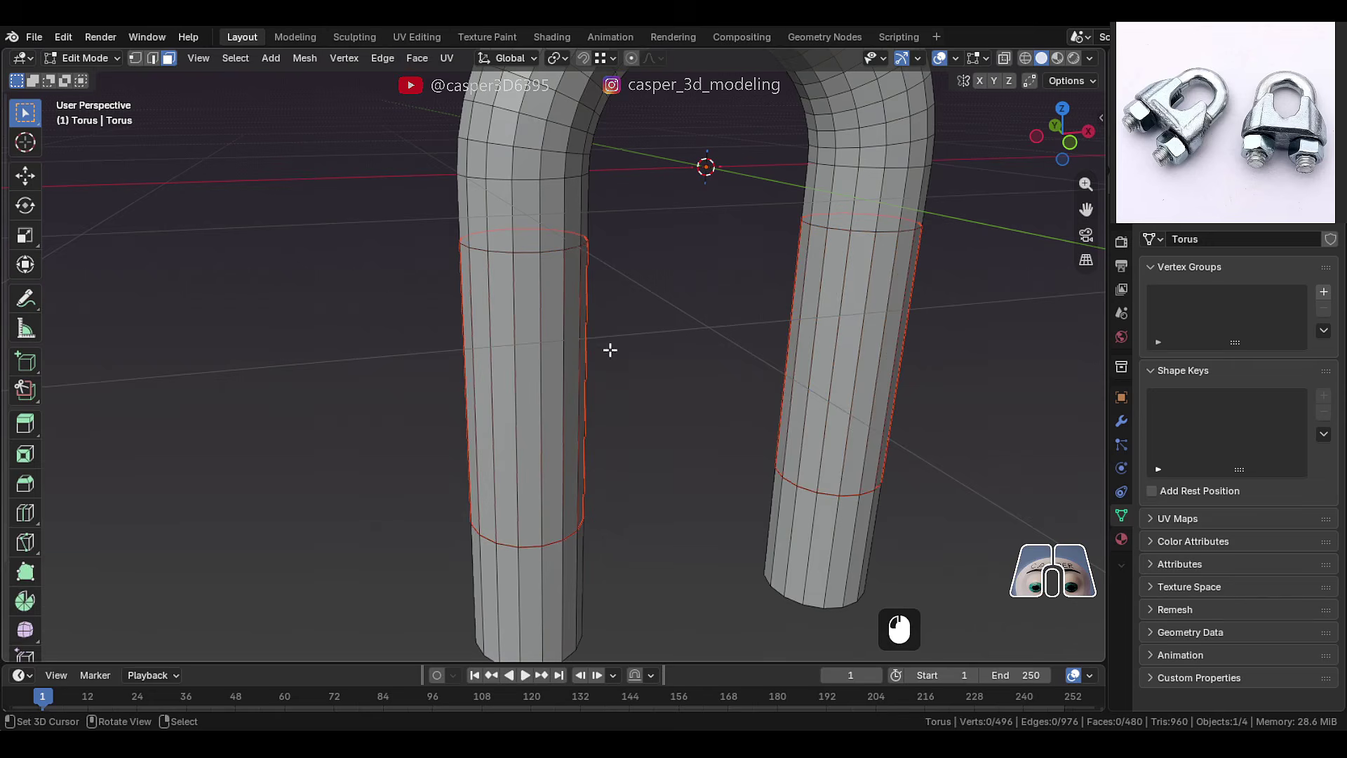
Edit the separated sleeve object with all its faces selected and set the transform pivot point to Individual Origins
{"action": "key", "text": "Tab"}
{"action": "left_click", "coordinate": [547, 330]}
{"action": "key", "text": "Tab"}
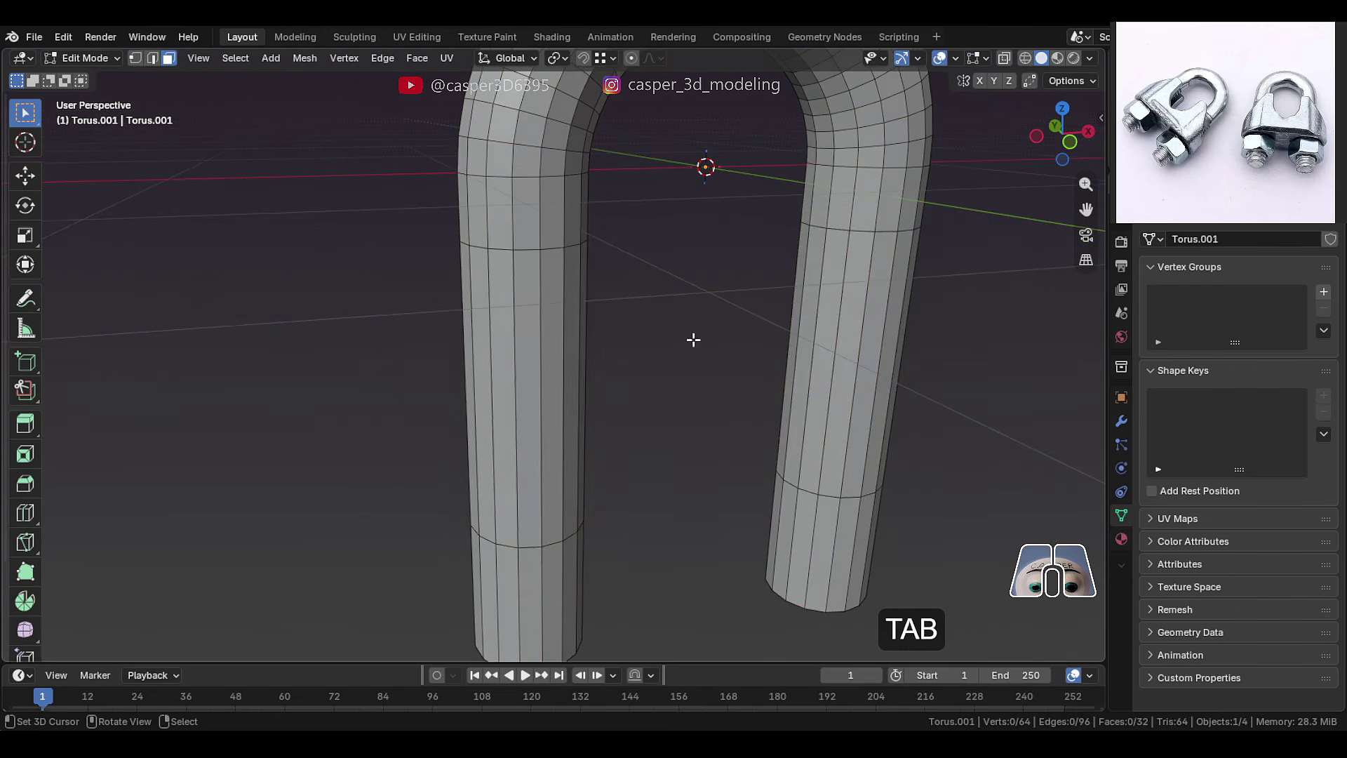
{"action": "middle_click_drag", "start_coordinate": [586, 277], "coordinate": [580, 251]}
{"action": "left_click", "coordinate": [555, 59]}
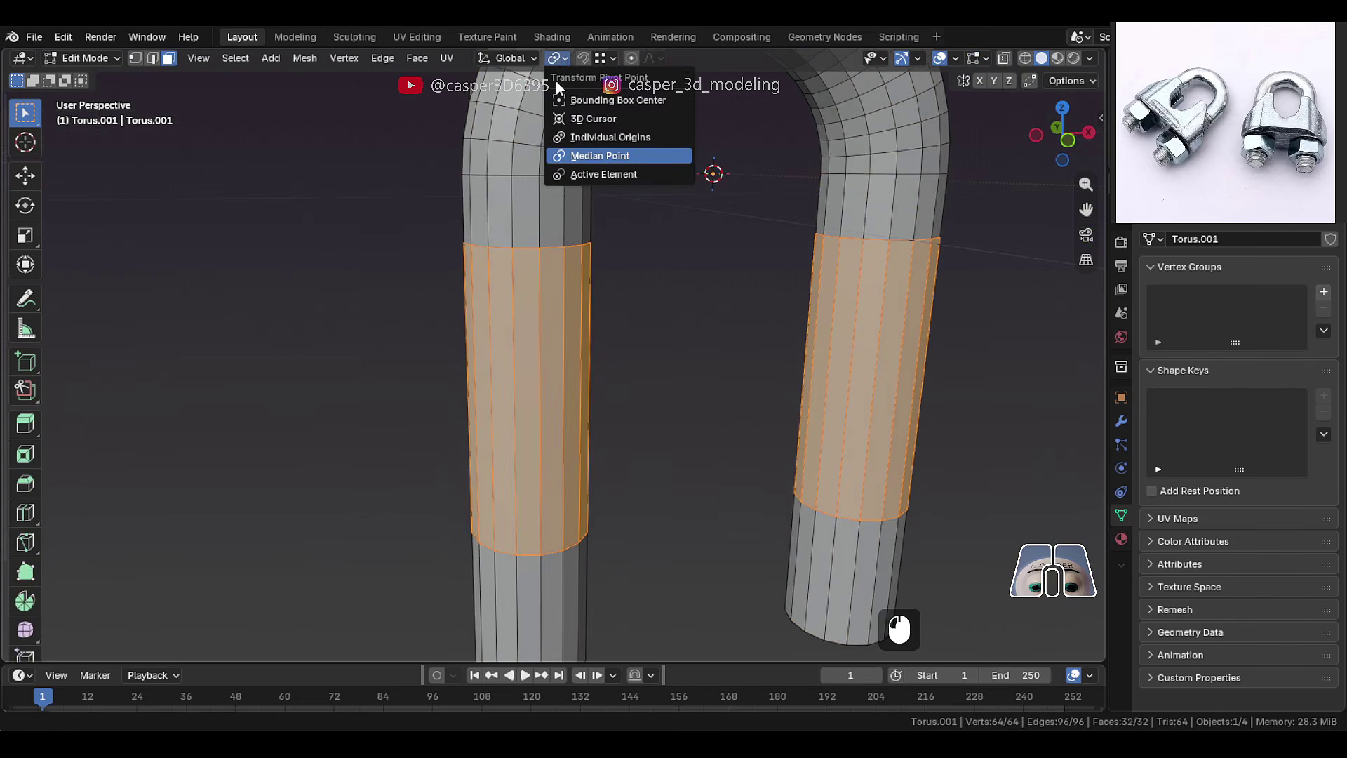
{"action": "left_click", "coordinate": [562, 138]}
{"action": "key", "text": "s"}
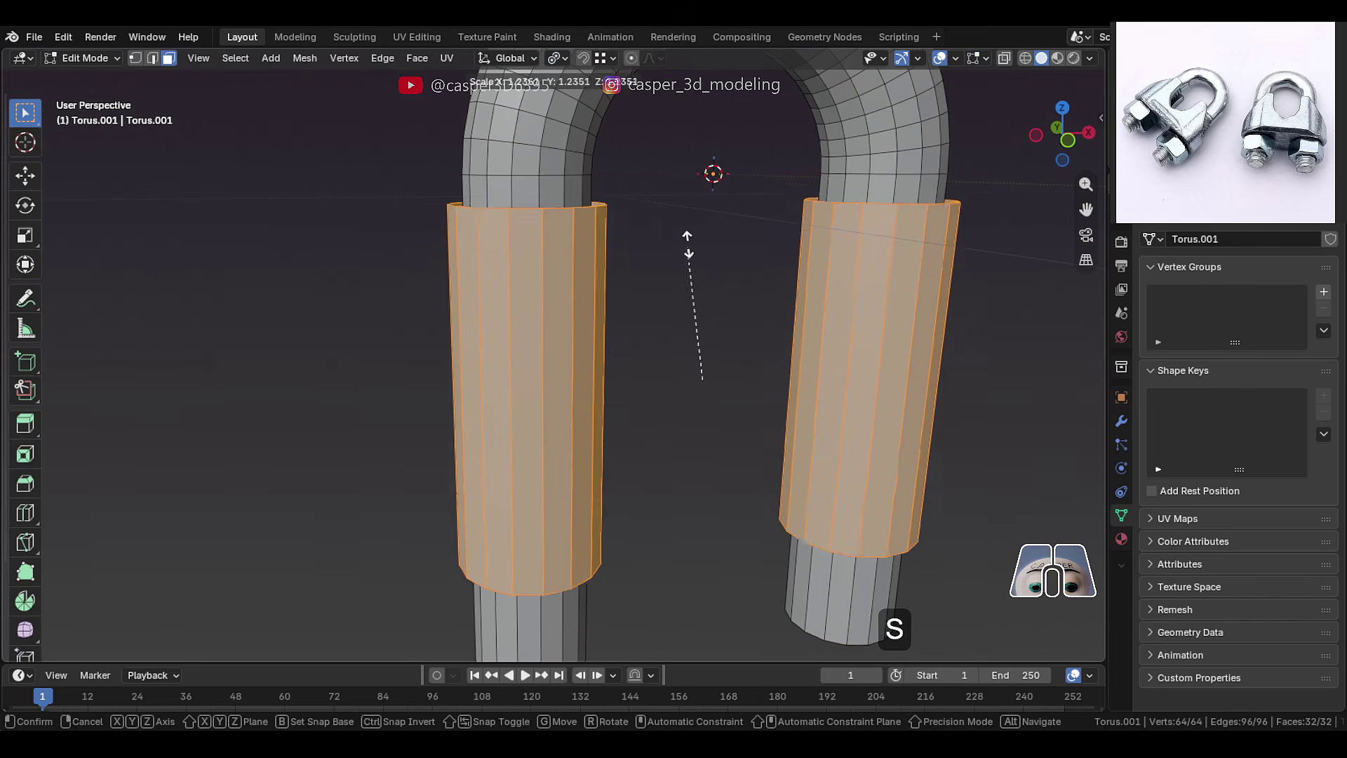
{"action": "key", "text": "shift+z"}
{"action": "right_click", "coordinate": [717, 223]}
Scale both sleeves by about 1.539 in X and Y only, leaving Z locked, using the side view of the drawing
{"action": "key", "text": "KP_3"}
{"action": "scroll", "coordinate": [744, 237], "scroll_direction": "up", "scroll_amount": 2}
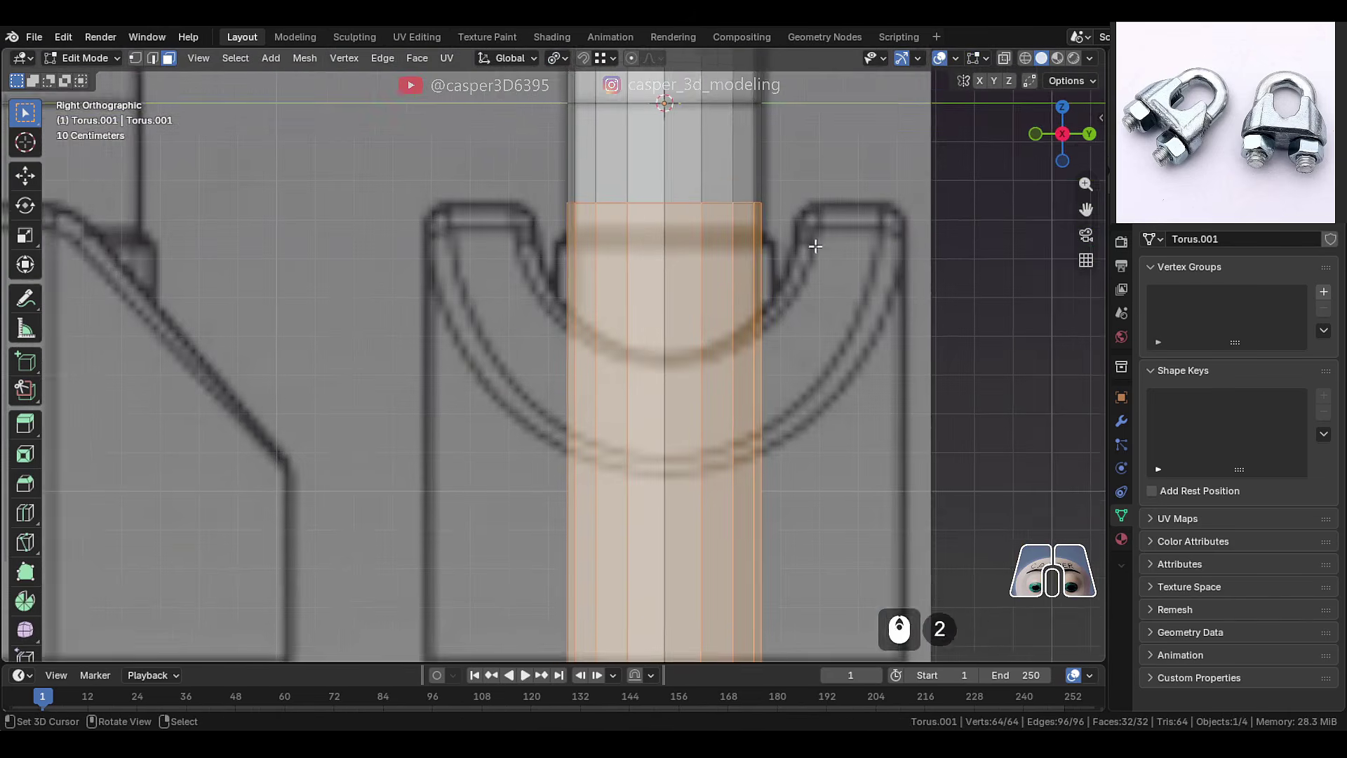
{"action": "middle_click_drag", "start_coordinate": [907, 253], "coordinate": [880, 268], "text": "shift"}
{"action": "key", "text": "s"}
{"action": "key", "text": "shift+z"}
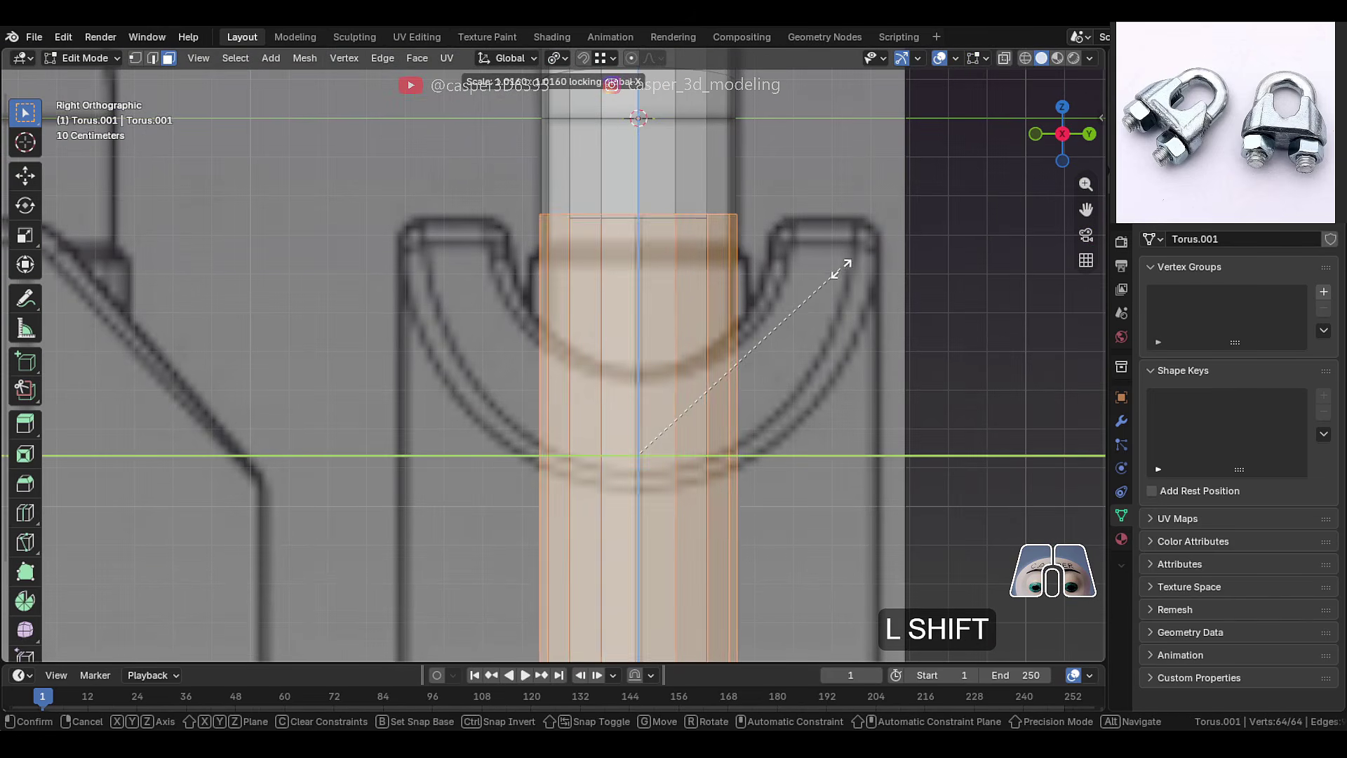
{"action": "left_click", "coordinate": [1033, 257]}
Extrude the sleeve faces along their normals by about 0.261 m, out to the saddle's outer edges in the front drawing
{"action": "key", "text": "KP_1"}
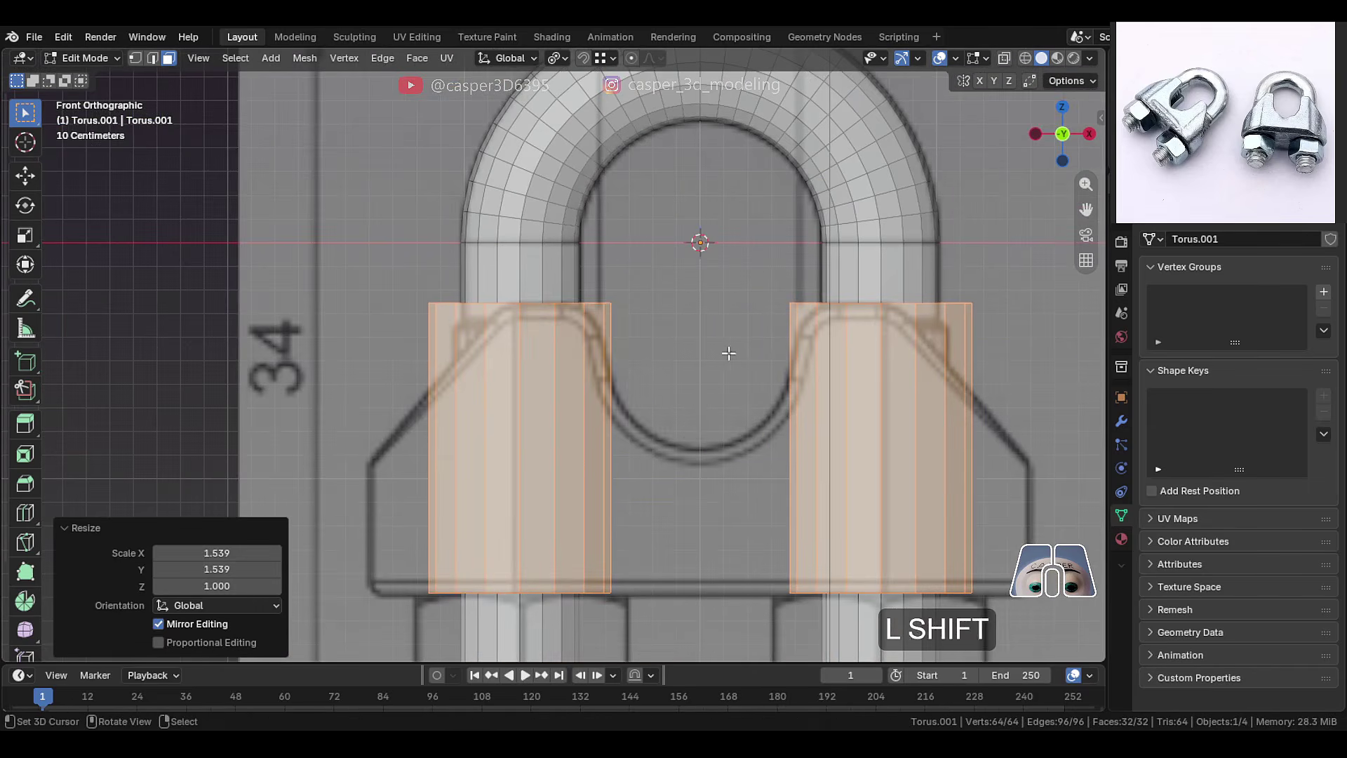
{"action": "key", "text": "alt+e"}
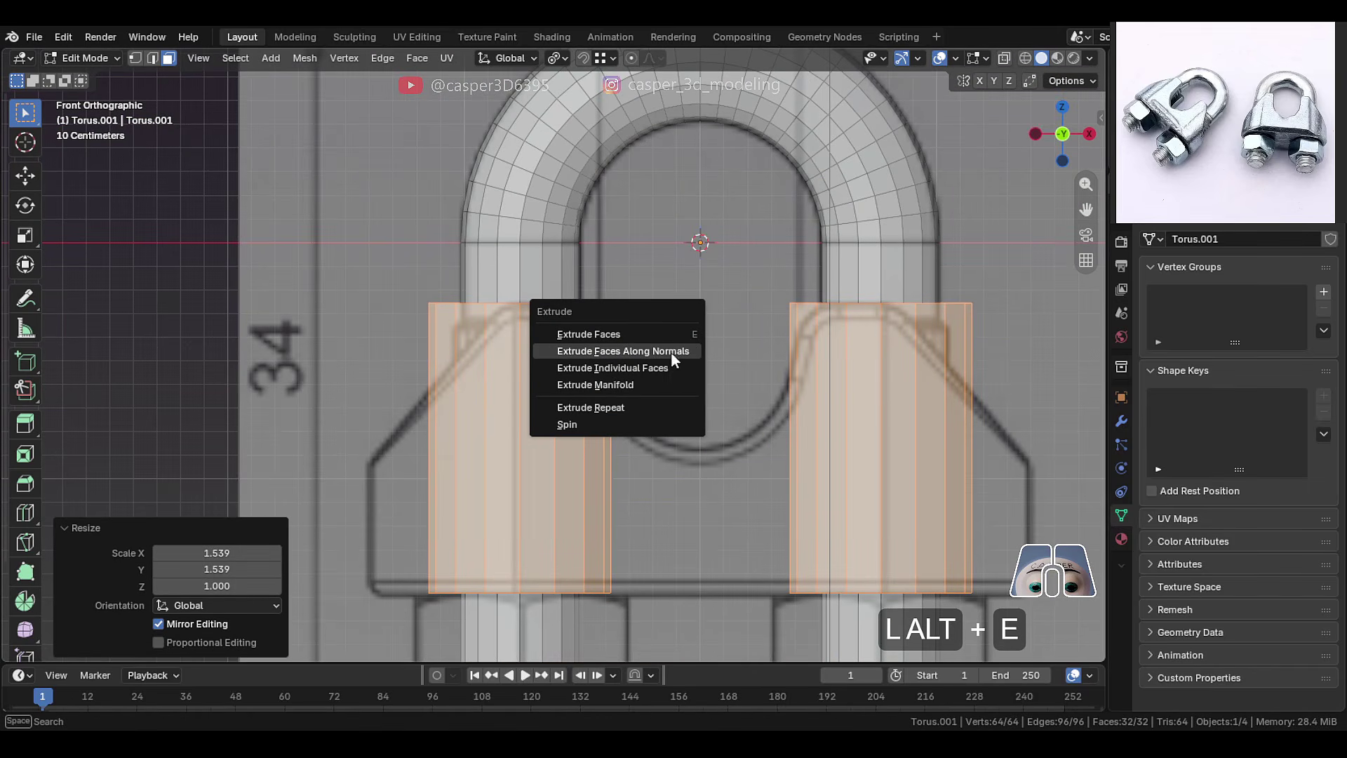
{"action": "left_click", "coordinate": [693, 347]}
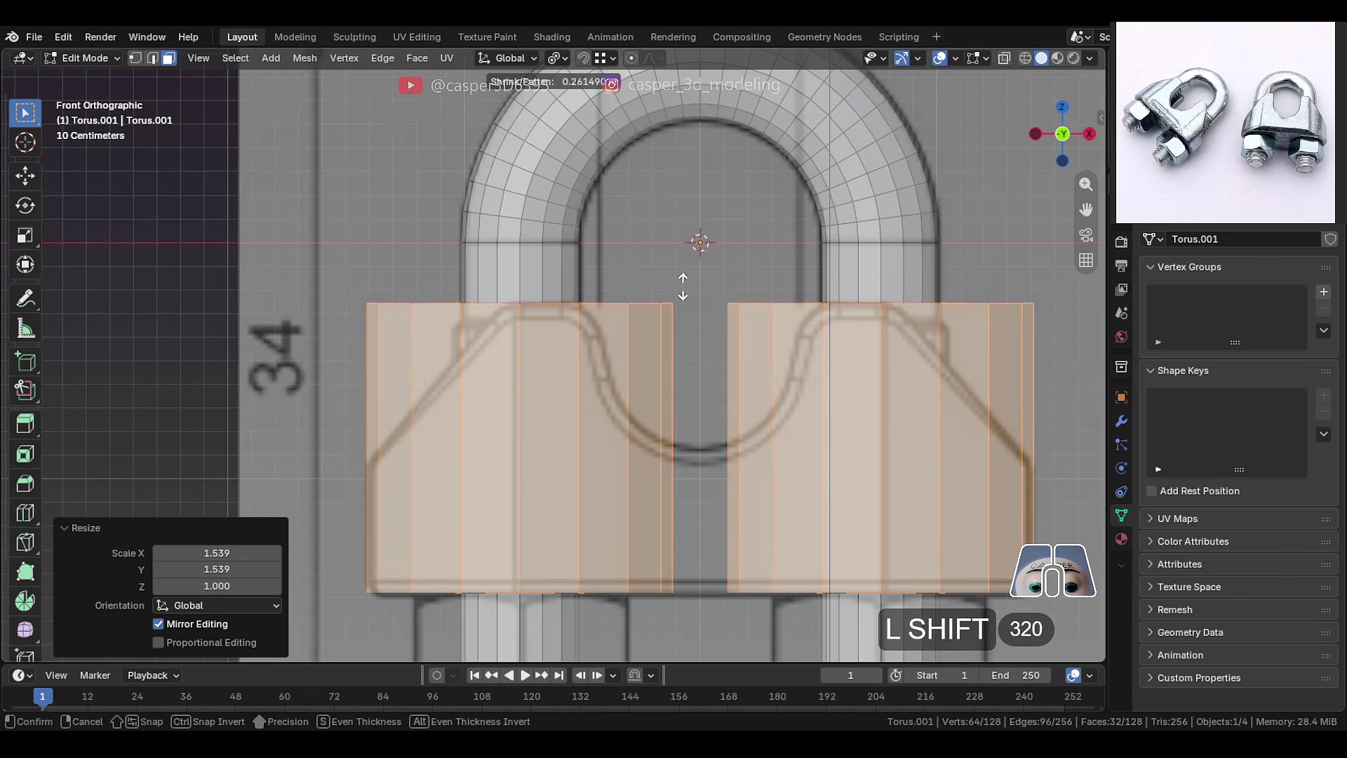
{"action": "left_click", "coordinate": [683, 286]}
Select the eight facing outer-wall faces on each of the two sleeves and join them with Bridge Edge Loops
{"action": "middle_click_drag", "start_coordinate": [683, 286], "coordinate": [748, 395]}
{"action": "left_click", "coordinate": [551, 349]}
{"action": "right_click", "coordinate": [734, 448], "text": "ctrl"}
{"action": "scroll", "coordinate": [695, 443], "scroll_direction": "down", "scroll_amount": 2}
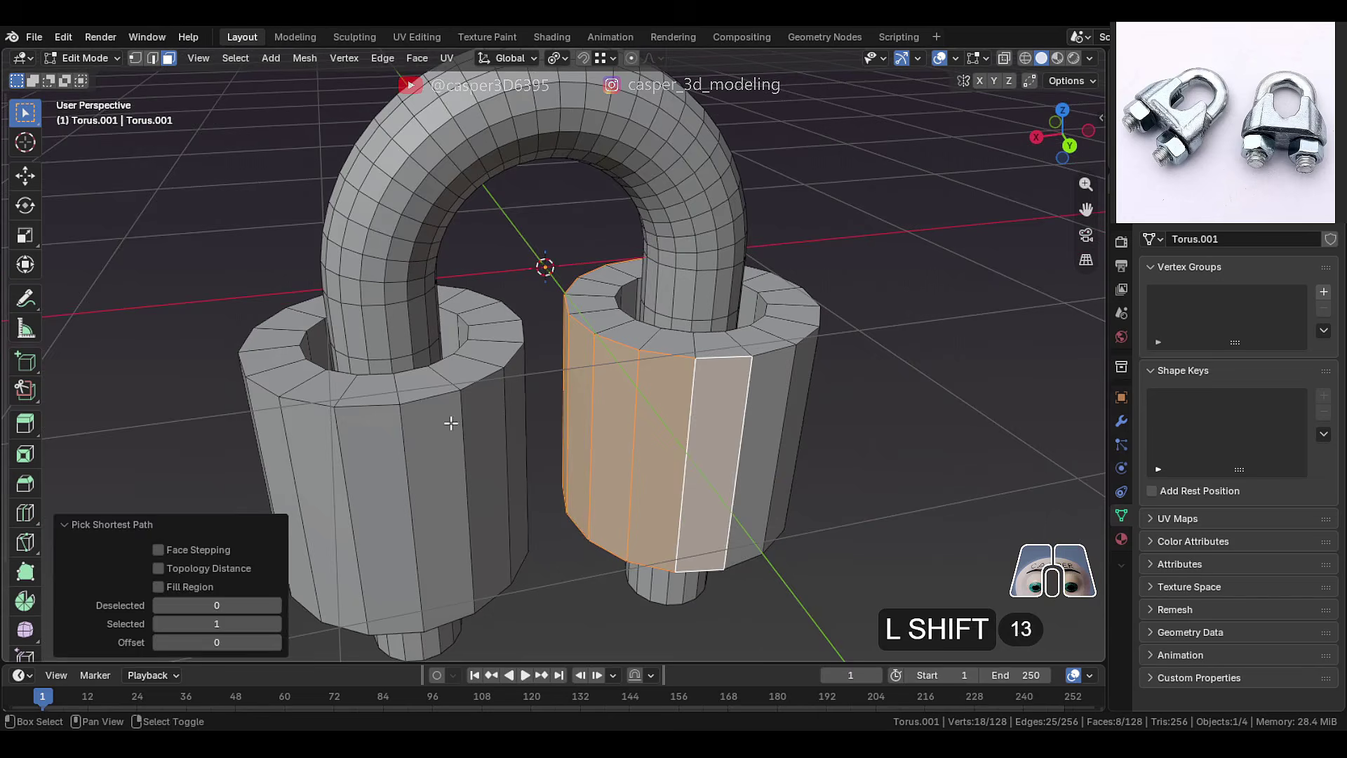
{"action": "right_click", "coordinate": [452, 423], "text": "shift"}
{"action": "middle_click_drag", "start_coordinate": [452, 423], "coordinate": [281, 372]}
{"action": "middle_click_drag", "start_coordinate": [645, 351], "coordinate": [421, 362], "text": "shift"}
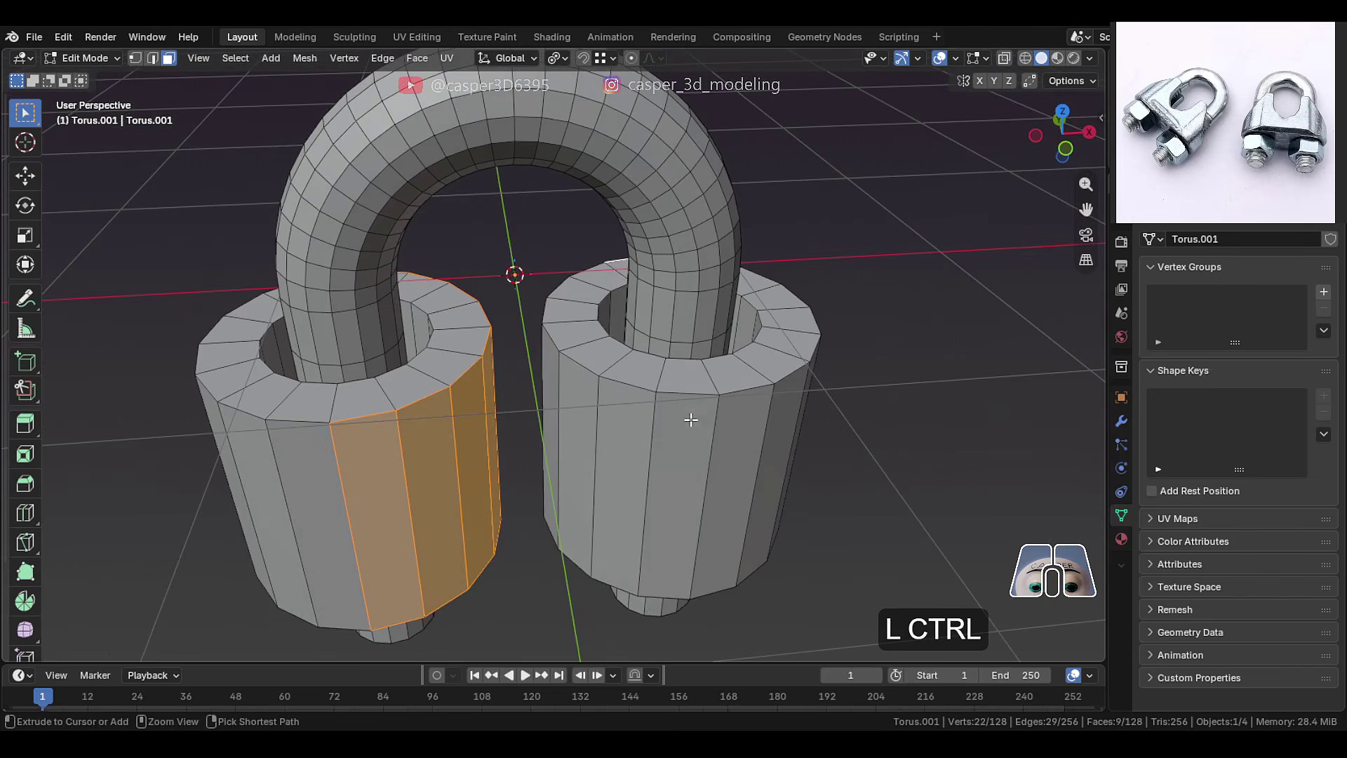
{"action": "right_click", "coordinate": [661, 412], "text": "ctrl"}
{"action": "left_click", "coordinate": [379, 58]}
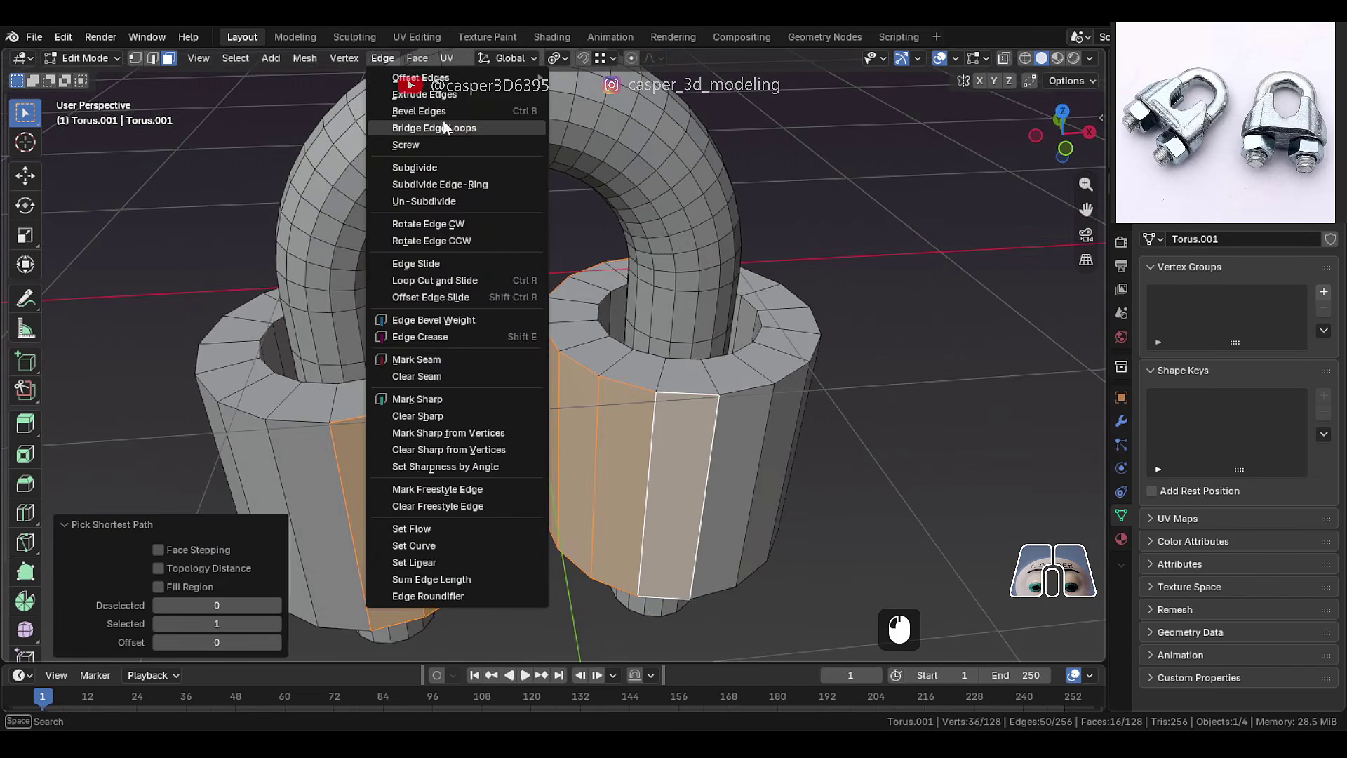
{"action": "left_click", "coordinate": [480, 129]}
Add one centred loop cut through the bridged section midway between the two sleeves
{"action": "middle_click_drag", "start_coordinate": [625, 397], "coordinate": [616, 355]}
{"action": "key", "text": "ctrl+r"}
{"action": "left_click", "coordinate": [621, 415]}
{"action": "right_click", "coordinate": [622, 414]}
{"action": "middle_click_drag", "start_coordinate": [635, 428], "coordinate": [593, 438]}
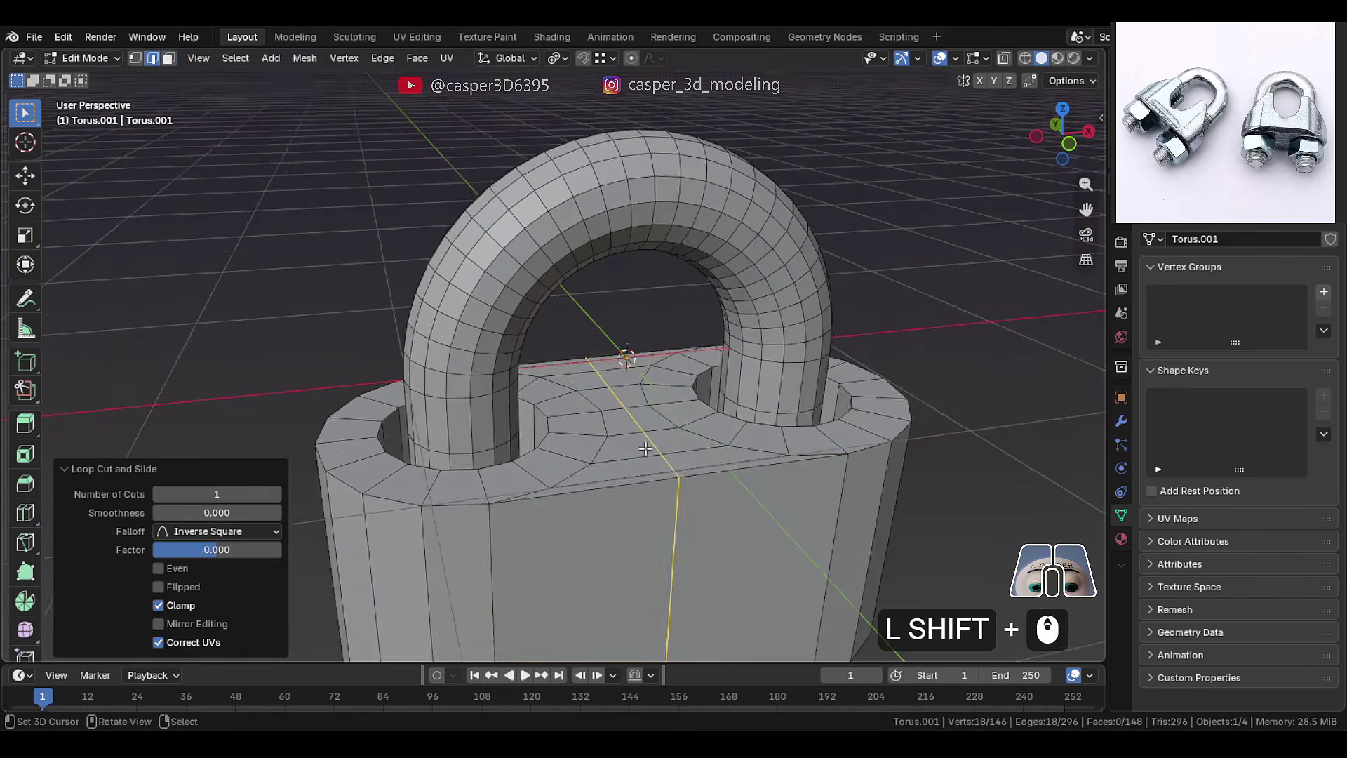
Dissolve the narrow rim edges beside the front wall's left half, one on the block's upper face and one underneath
{"action": "middle_click_drag", "start_coordinate": [582, 484], "coordinate": [592, 402], "text": "shift"}
{"action": "left_click", "coordinate": [592, 402]}
{"action": "middle_click_drag", "start_coordinate": [614, 510], "coordinate": [591, 386]}
{"action": "middle_click_drag", "start_coordinate": [591, 386], "coordinate": [587, 407], "text": "shift"}
{"action": "scroll", "coordinate": [587, 407], "scroll_direction": "down", "scroll_amount": 10, "text": "shift"}
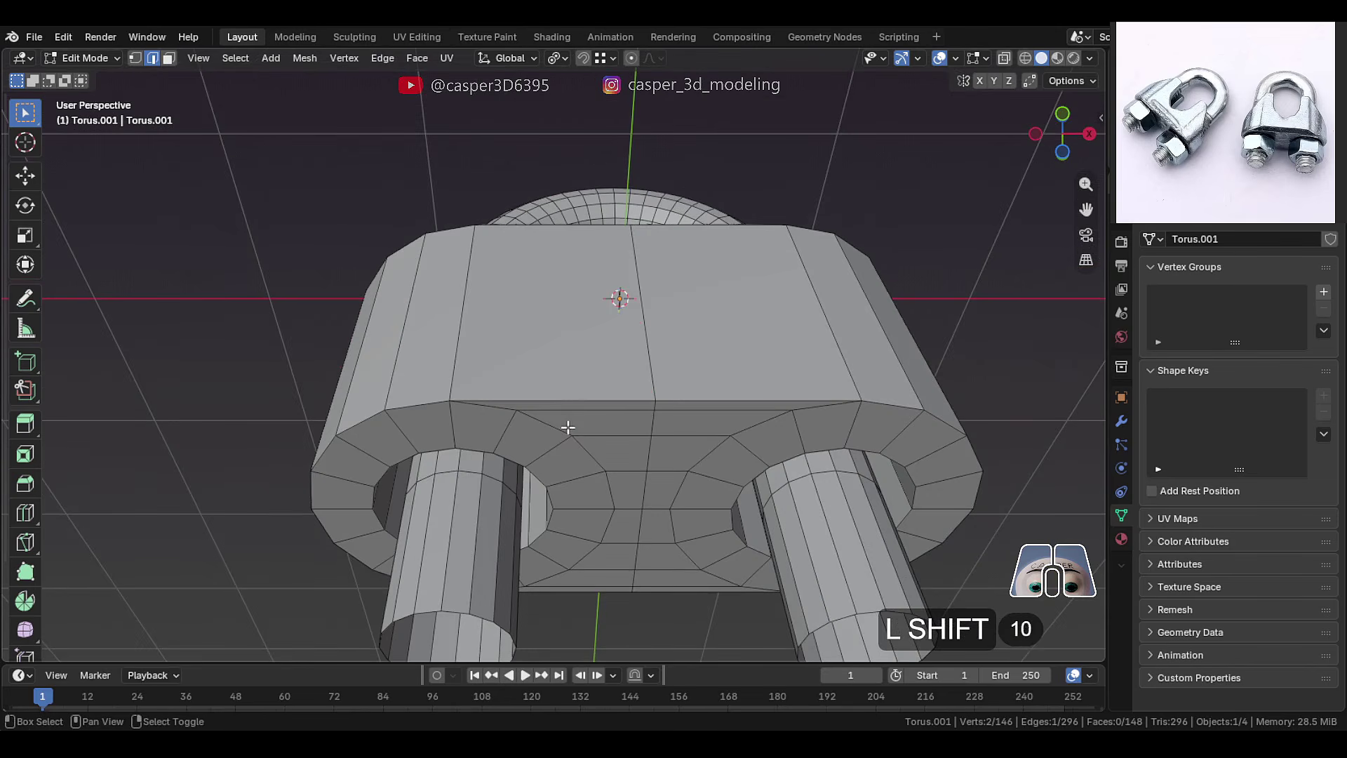
{"action": "left_click", "coordinate": [584, 416], "text": "shift"}
{"action": "key", "text": "x"}
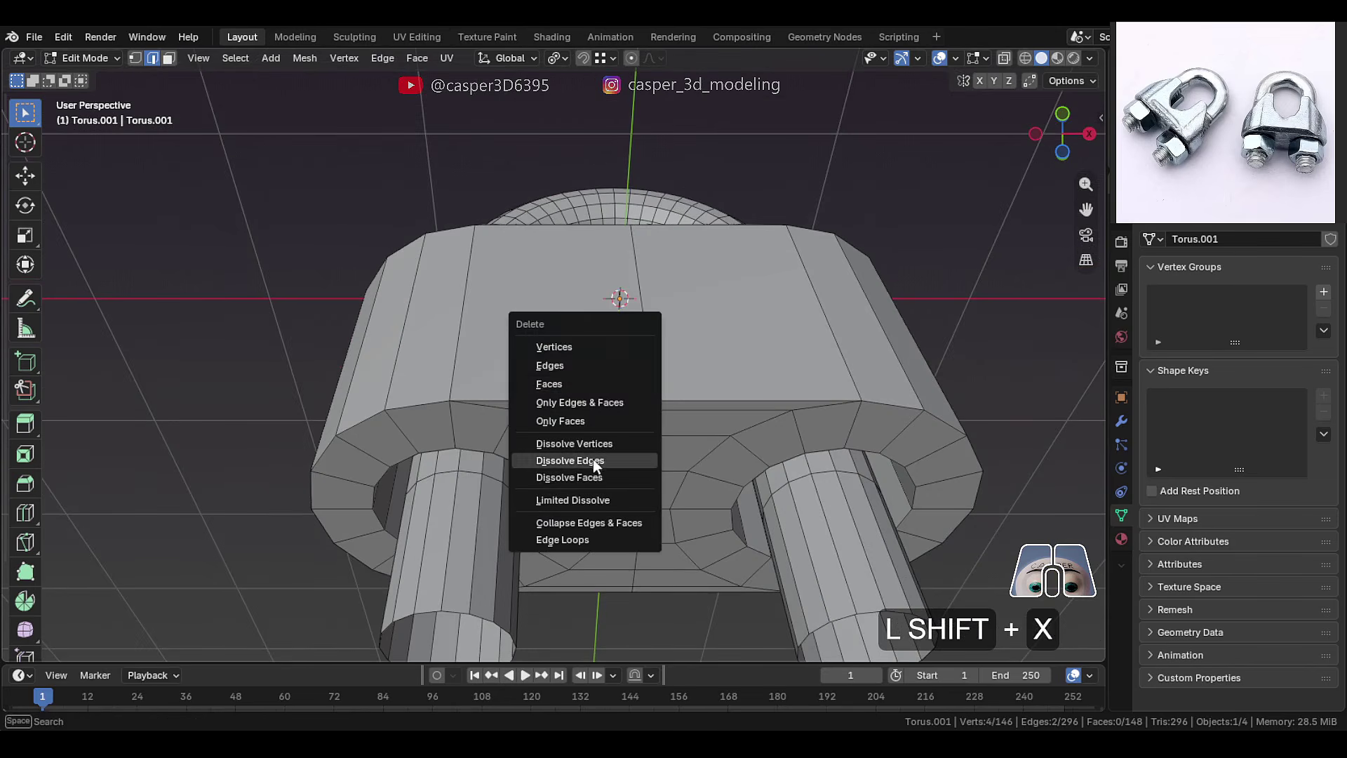
{"action": "left_click", "coordinate": [593, 460]}
Add a vertical loop cut across the left half of the block's front wall, slid toward the left sleeve
{"action": "middle_click_drag", "start_coordinate": [593, 464], "coordinate": [580, 451], "text": "shift"}
{"action": "key", "text": "ctrl+r"}
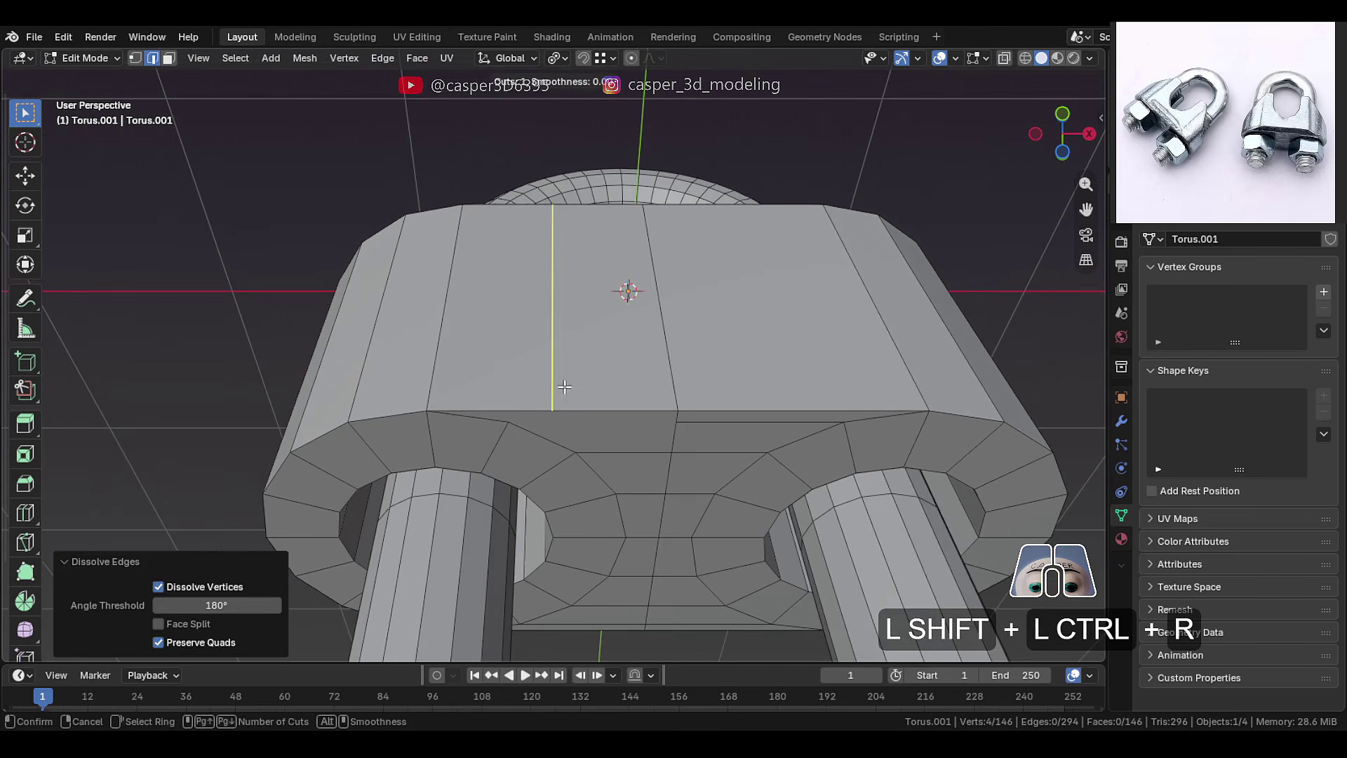
{"action": "left_click", "coordinate": [560, 394]}
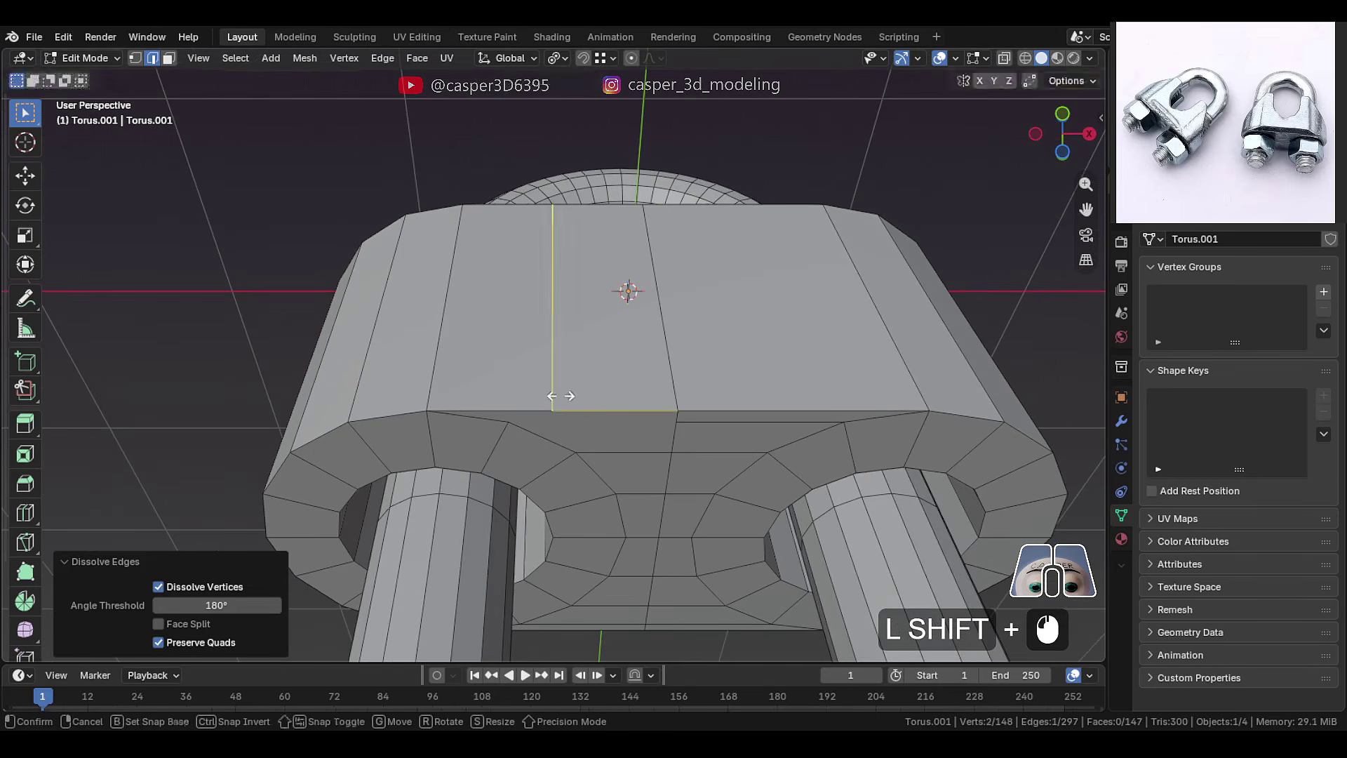
{"action": "left_click", "coordinate": [478, 439]}
Turn on Auto Merge and snap the underside and upper rim vertices onto the matching ends of the new vertical cut
{"action": "scroll", "coordinate": [493, 433], "scroll_direction": "up", "scroll_amount": 1}
{"action": "key", "text": "1"}
{"action": "left_click", "coordinate": [499, 436]}
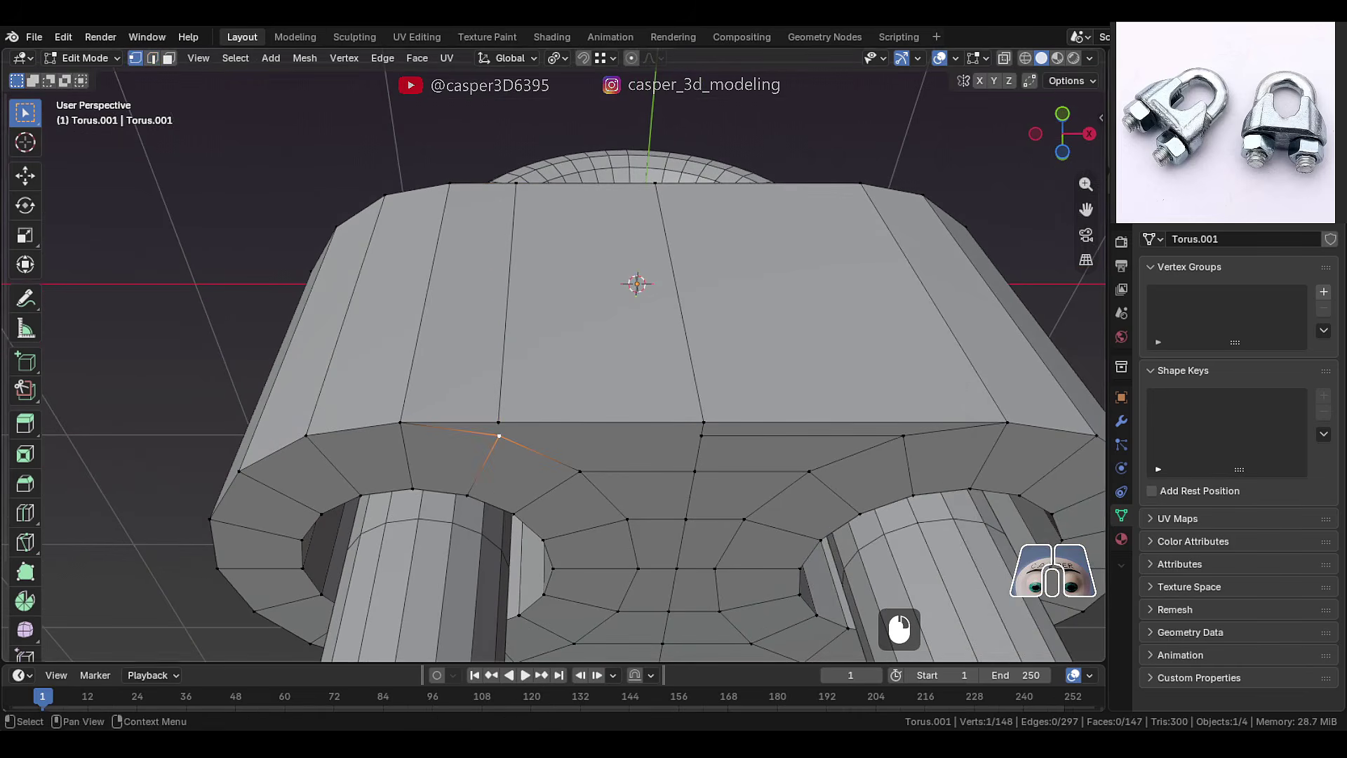
{"action": "left_click", "coordinate": [1030, 81]}
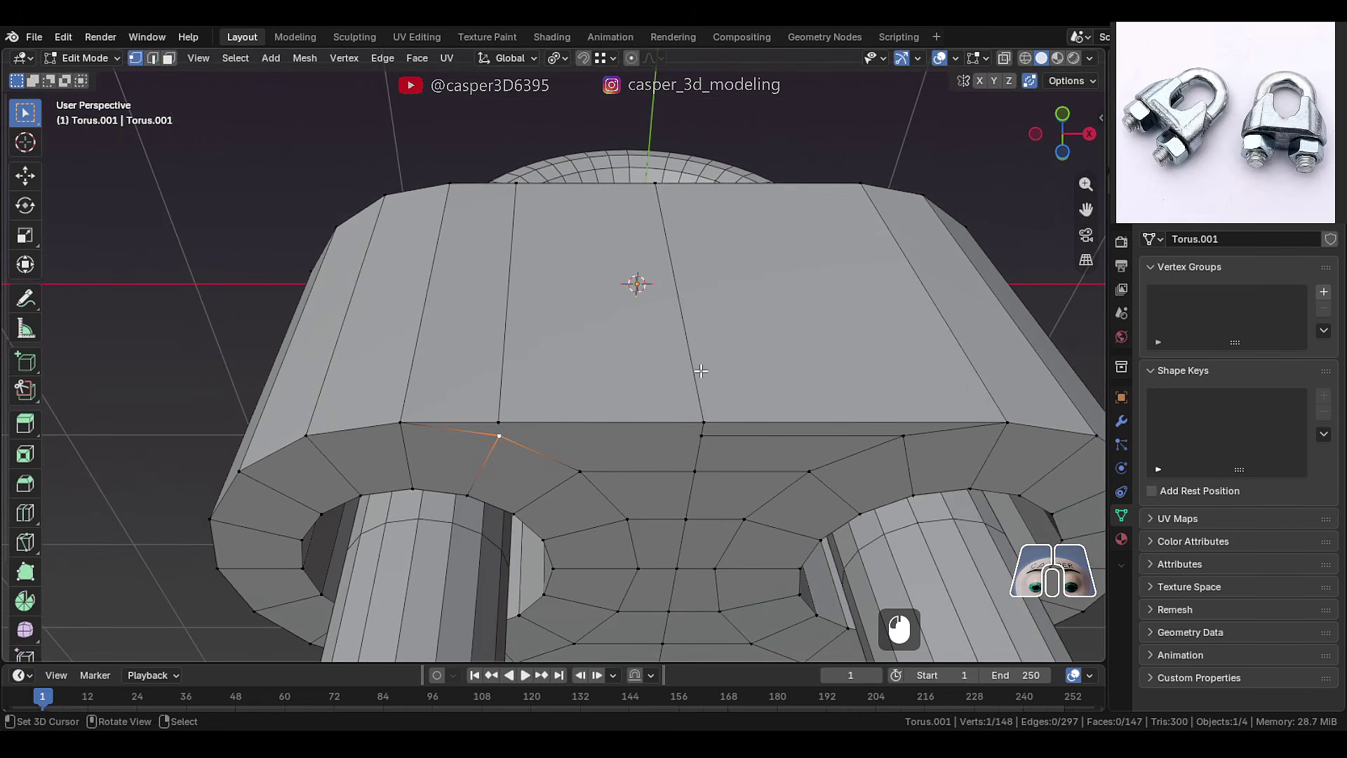
{"action": "key", "text": "g"}
{"action": "left_click", "coordinate": [519, 422], "text": "ctrl"}
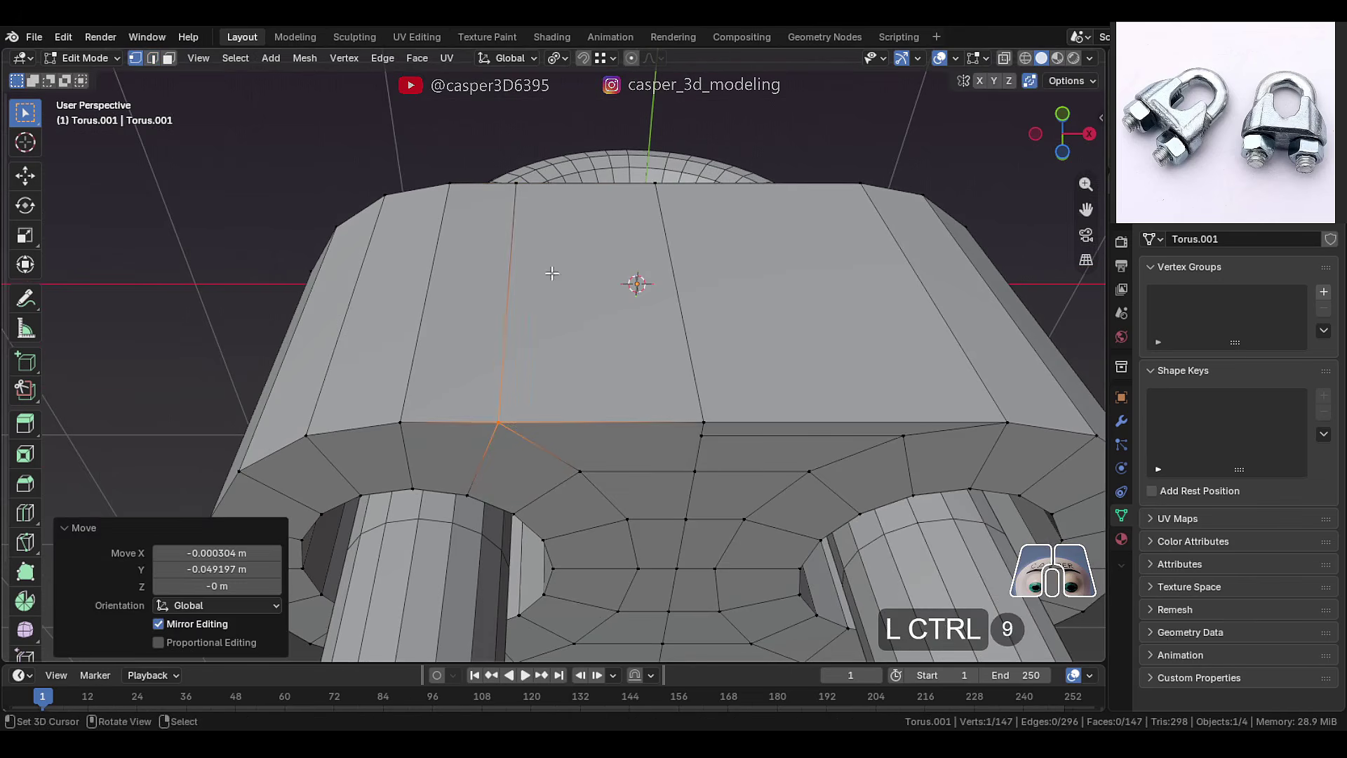
{"action": "middle_click_drag", "start_coordinate": [553, 273], "coordinate": [512, 292]}
{"action": "key", "text": "g"}
{"action": "left_click", "coordinate": [508, 302], "text": "ctrl"}
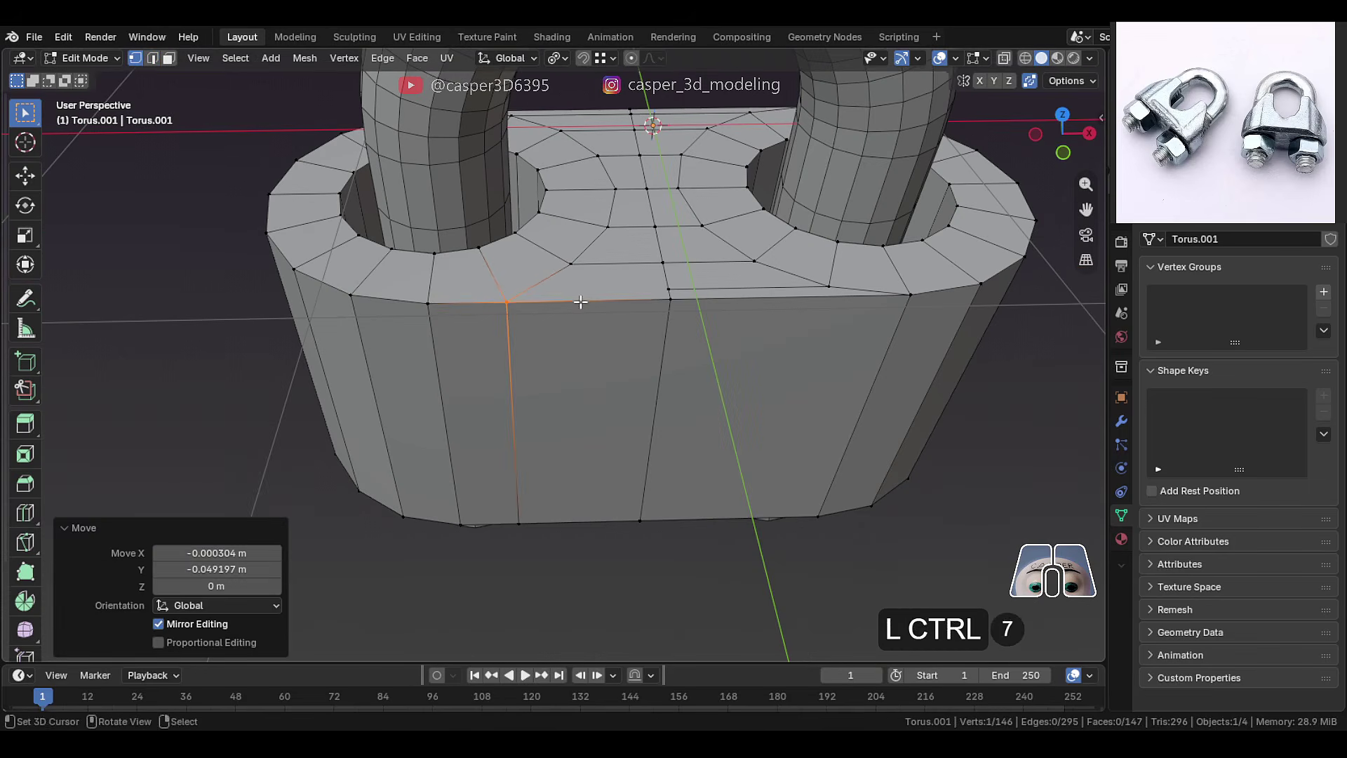
Return to Object Mode and add a cylinder with 16 vertices, aligned to the front view
{"action": "key", "text": "Tab"}
{"action": "key", "text": "KP_1"}
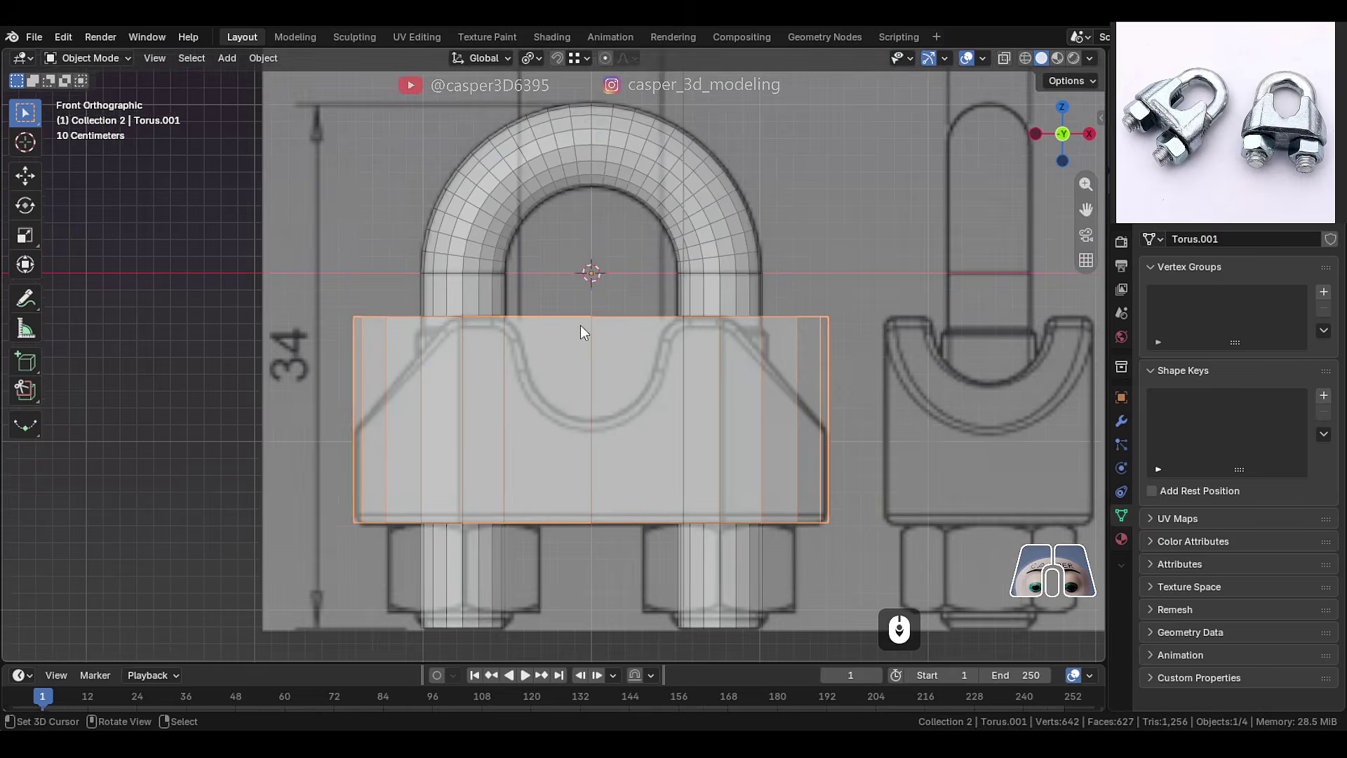
{"action": "middle_click_drag", "start_coordinate": [580, 326], "coordinate": [558, 368]}
{"action": "scroll", "coordinate": [576, 335], "scroll_direction": "up", "scroll_amount": 2}
{"action": "key", "text": "KP_1"}
{"action": "key", "text": "shift+a"}
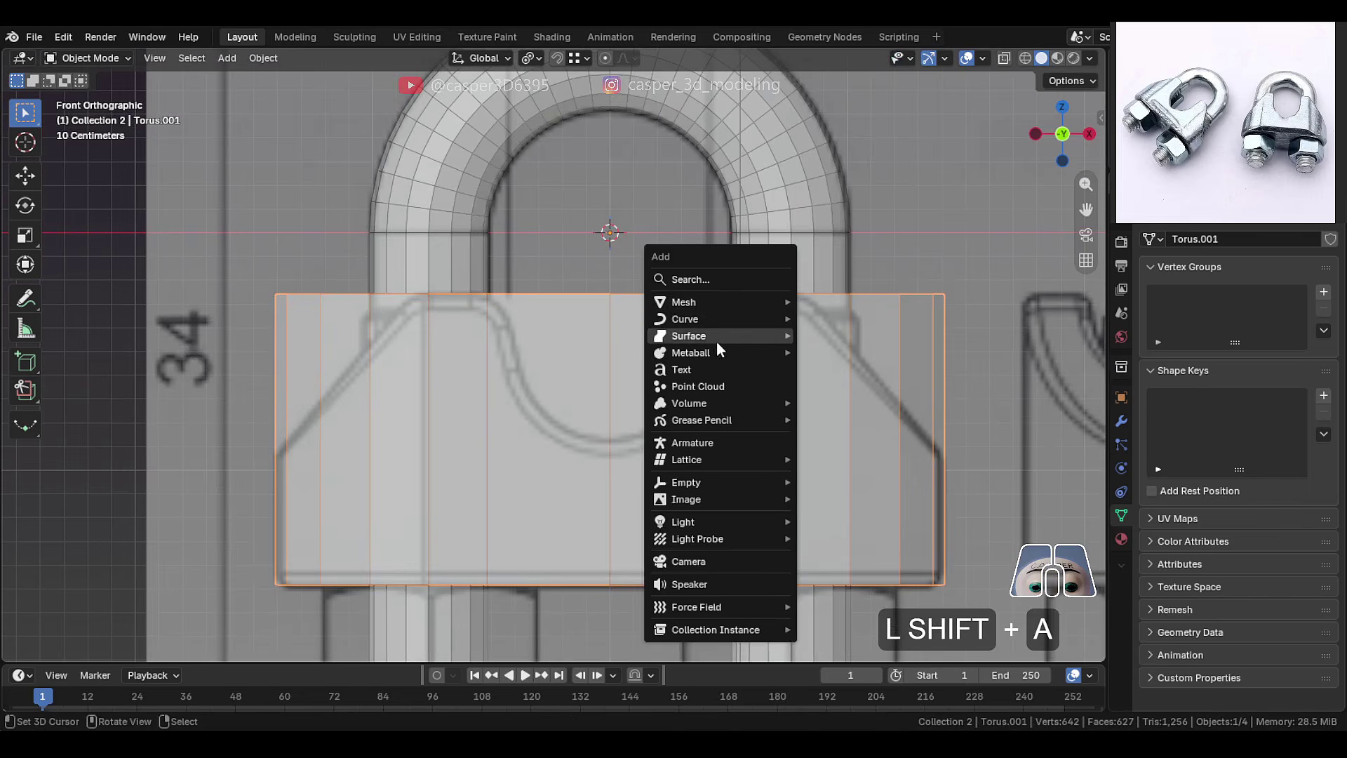
{"action": "mouse_move", "coordinate": [744, 302]}
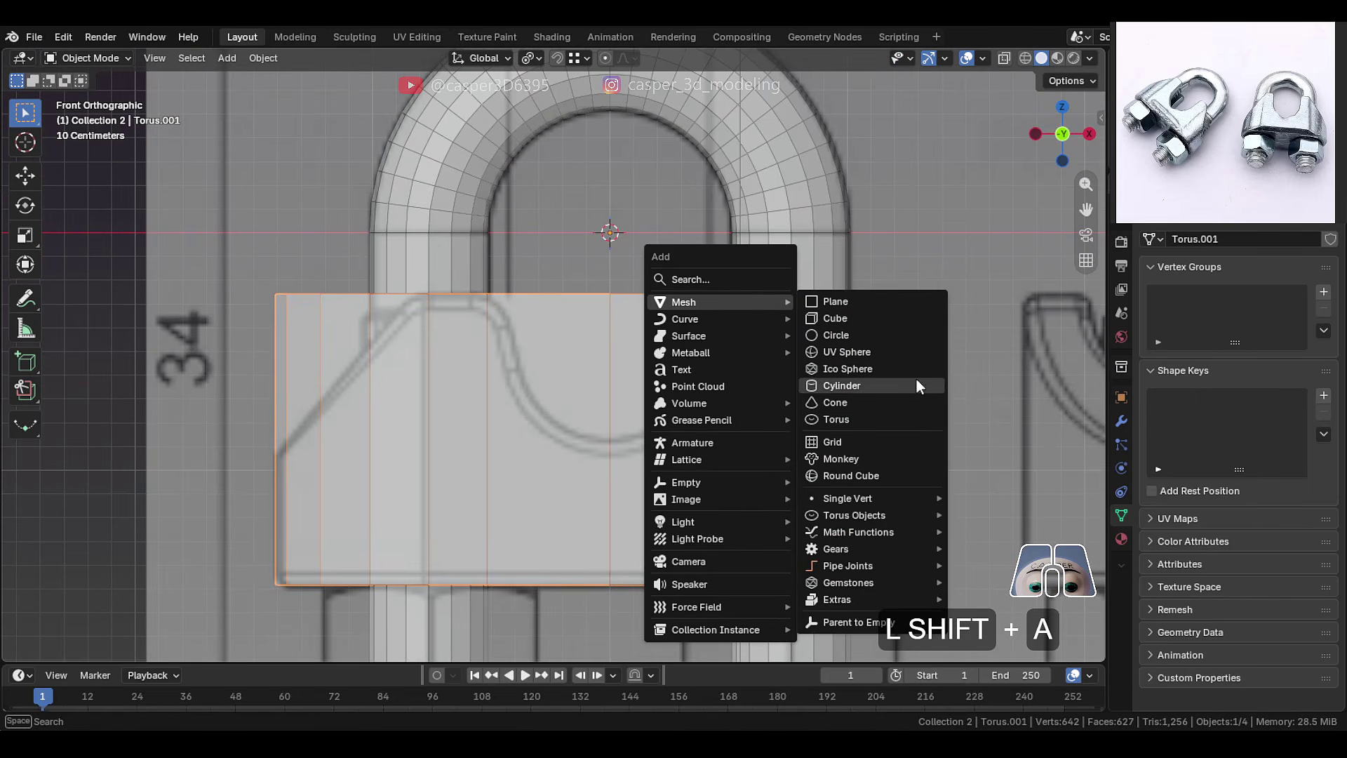
{"action": "left_click", "coordinate": [916, 386]}
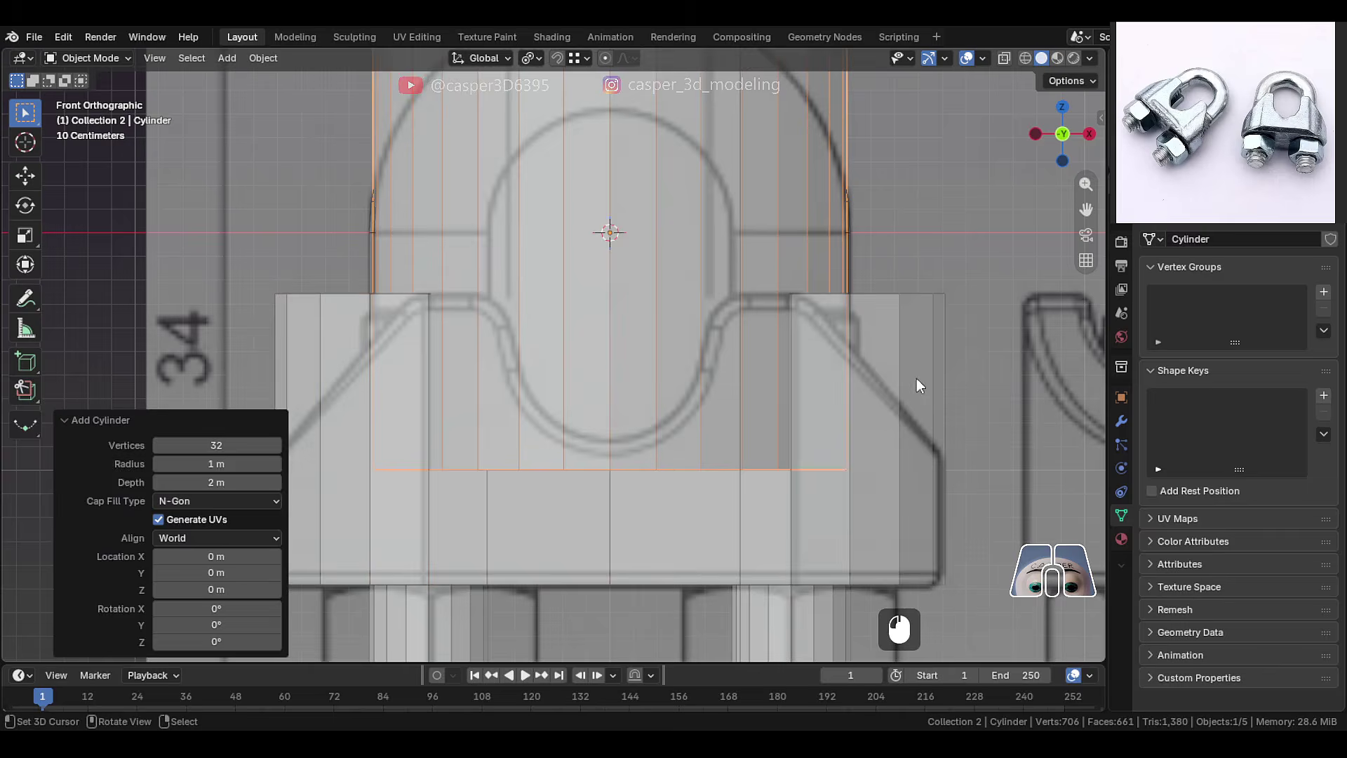
{"action": "left_click", "coordinate": [221, 438]}
{"action": "type", "text": "16"}
{"action": "left_click", "coordinate": [228, 416]}
{"action": "left_click", "coordinate": [229, 539]}
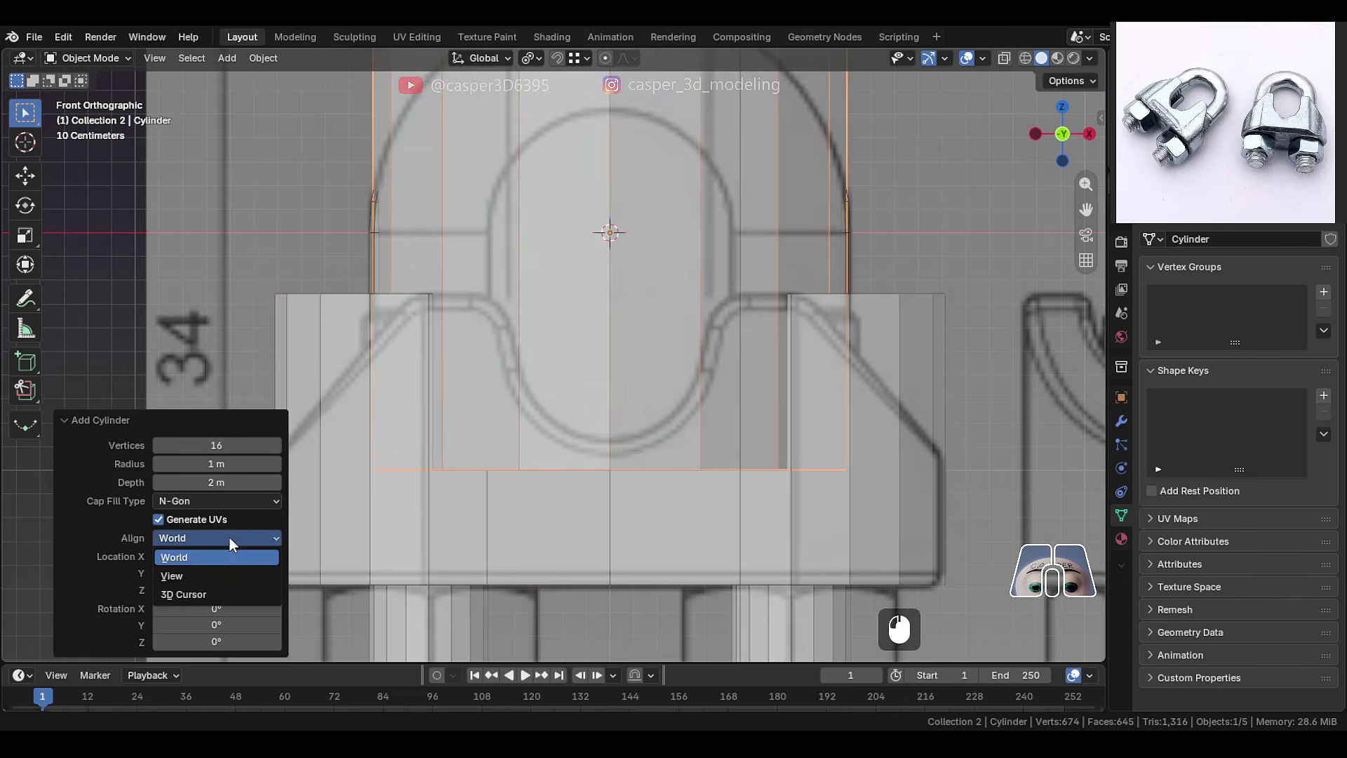
{"action": "left_click", "coordinate": [216, 576]}
Scale the cylinder to about 0.407 and move it down along Z to match the saddle's round groove in the drawing
{"action": "scroll", "coordinate": [702, 393], "scroll_direction": "up", "scroll_amount": 1}
{"action": "key", "text": "s"}
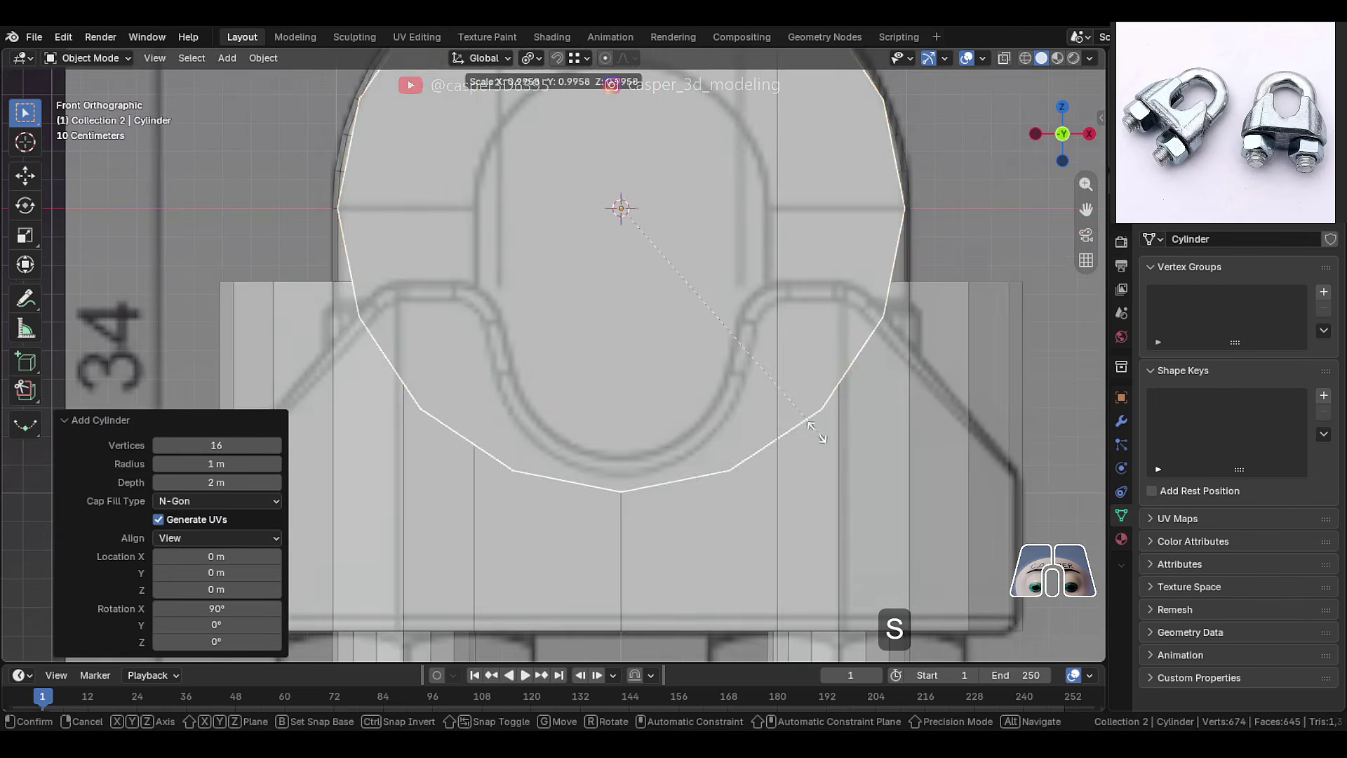
{"action": "left_click", "coordinate": [699, 315]}
{"action": "scroll", "coordinate": [700, 315], "scroll_direction": "up", "scroll_amount": 1}
{"action": "key", "text": "g"}
{"action": "key", "text": "z"}
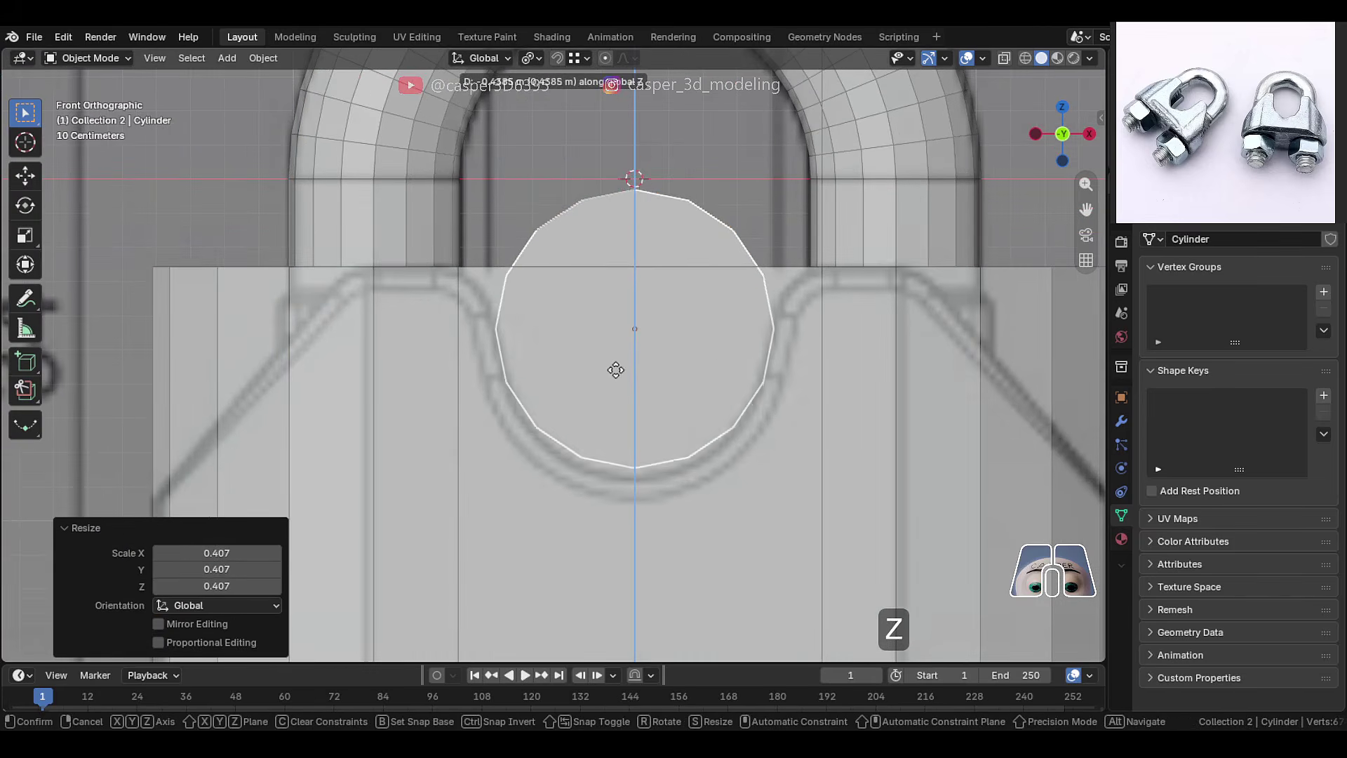
{"action": "key", "text": "shift"}
{"action": "left_click", "coordinate": [612, 393]}
Extrude the cylinder's upper half upward along global Z, up to the inner top of the U-bolt in the front view
{"action": "scroll", "coordinate": [611, 393], "scroll_direction": "down", "scroll_amount": 1}
{"action": "key", "text": "Tab"}
{"action": "key", "text": "shift+z"}
{"action": "left_click_drag", "start_coordinate": [775, 363], "coordinate": [582, 272]}
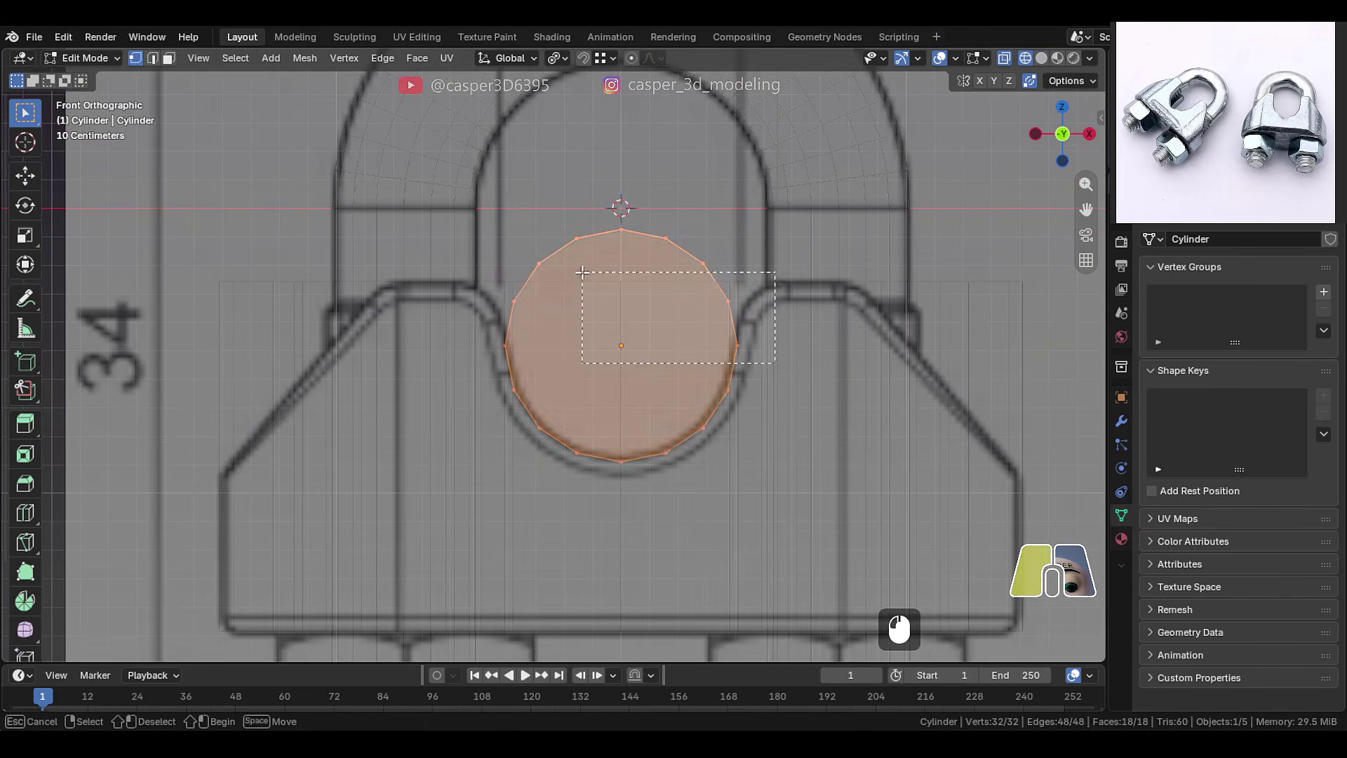
{"action": "left_click_drag", "start_coordinate": [427, 175], "coordinate": [428, 174]}
{"action": "middle_click_drag", "start_coordinate": [620, 250], "coordinate": [619, 339], "text": "shift"}
{"action": "key", "text": "e"}
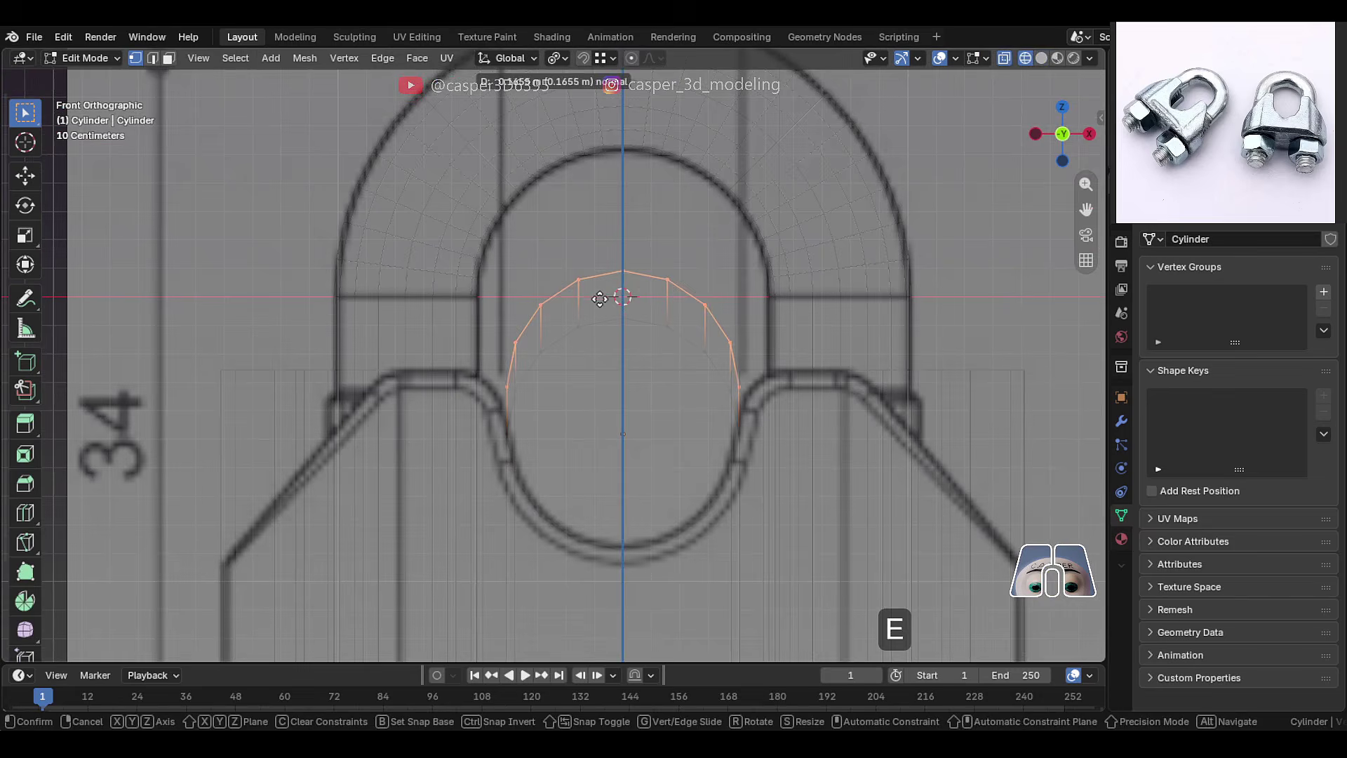
{"action": "key", "text": "z"}
{"action": "key", "text": "z"}
{"action": "left_click", "coordinate": [621, 153]}
Return to Object Mode and stretch the cylinder along Y until it passes well beyond both sides of the saddle block
{"action": "key", "text": "shift+z"}
{"action": "middle_click_drag", "start_coordinate": [505, 274], "coordinate": [571, 325]}
{"action": "key", "text": "Tab"}
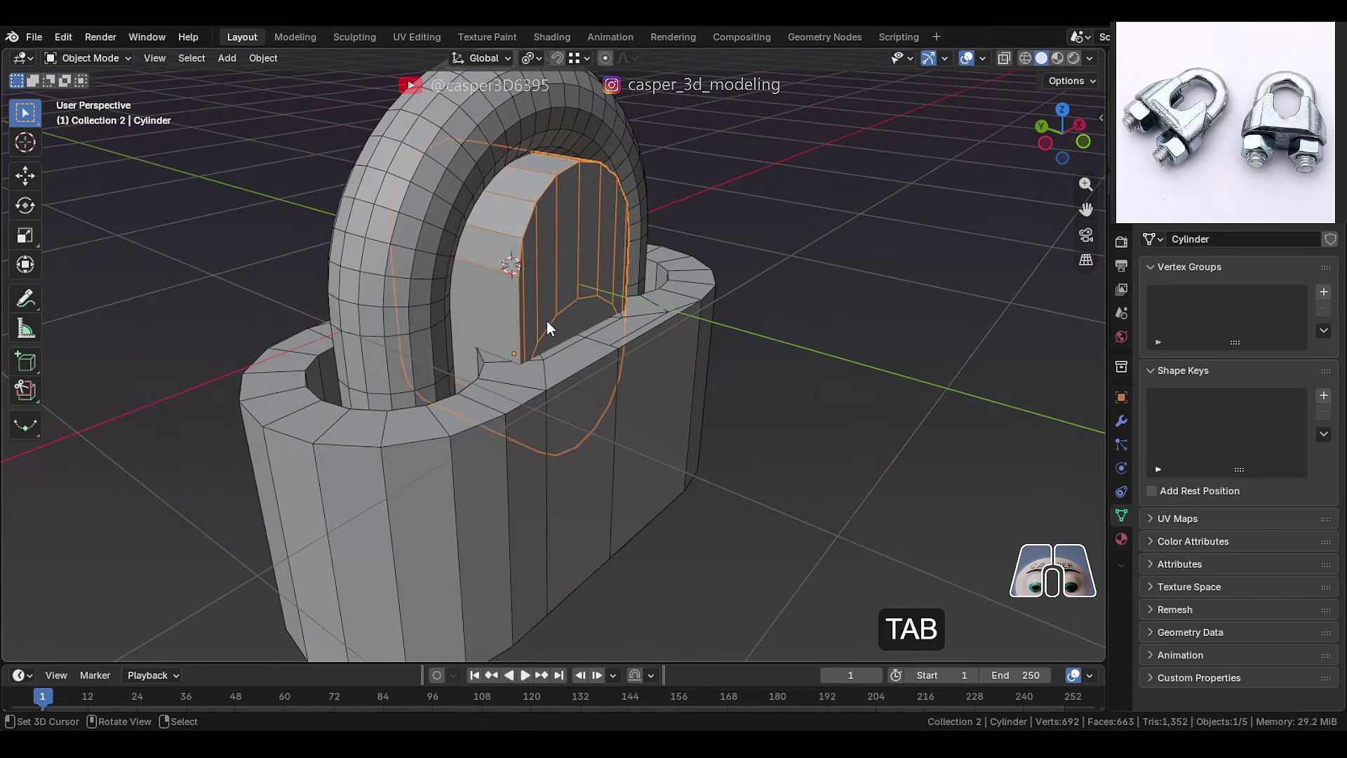
{"action": "key", "text": "s"}
{"action": "key", "text": "y"}
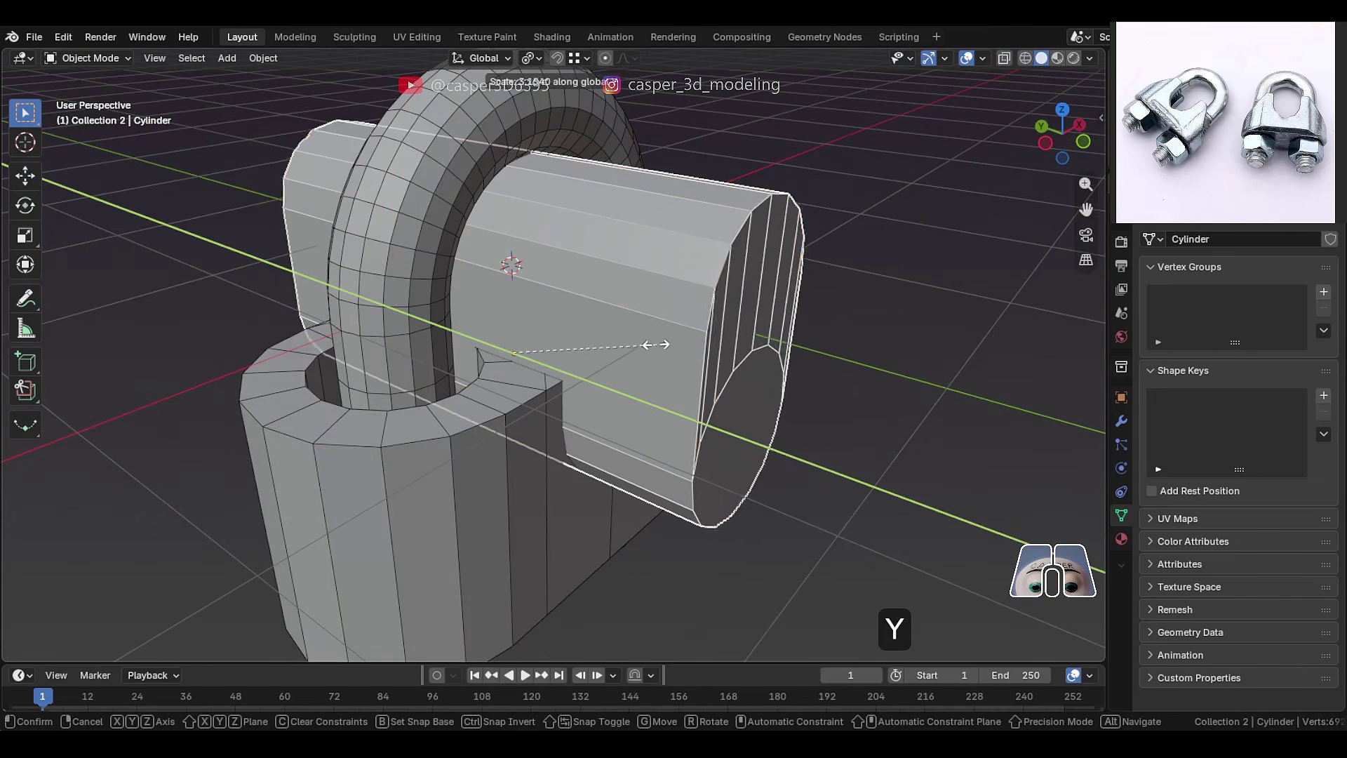
{"action": "left_click", "coordinate": [685, 370]}
Subtract the cylinder from the saddle block with a Brush Boolean Difference
{"action": "middle_click_drag", "start_coordinate": [685, 368], "coordinate": [621, 334]}
{"action": "left_click", "coordinate": [621, 335]}
{"action": "left_click", "coordinate": [735, 305]}
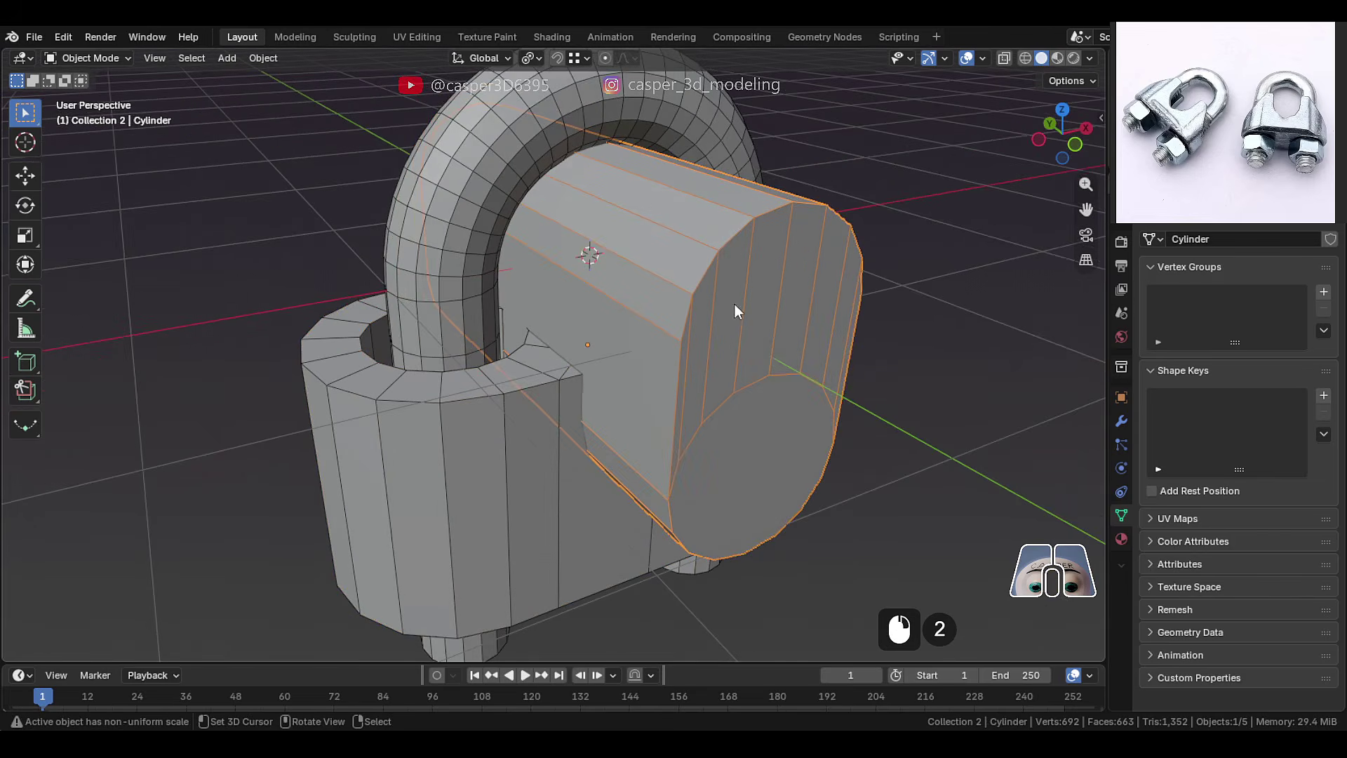
{"action": "left_click", "coordinate": [525, 407], "text": "shift"}
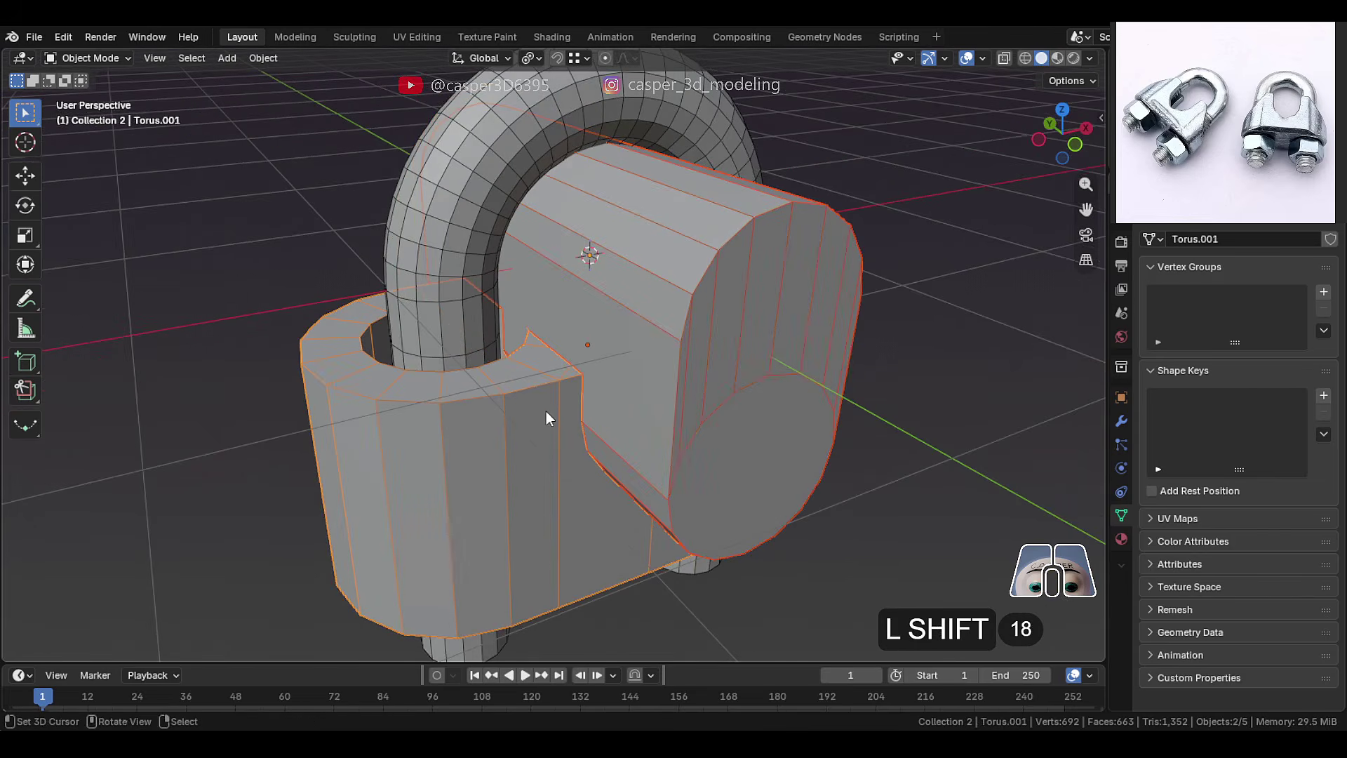
{"action": "key", "text": "ctrl+shift+b"}
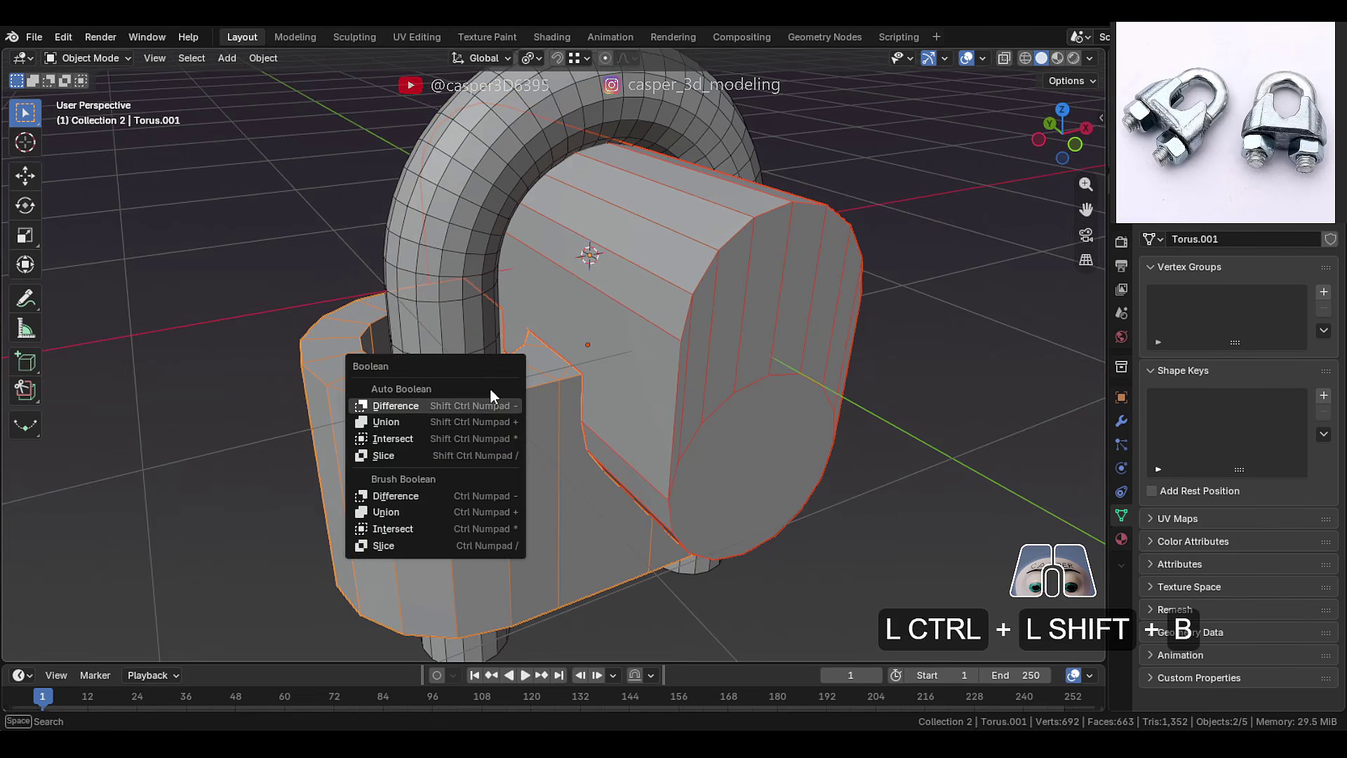
{"action": "left_click", "coordinate": [436, 494]}
In Edit Mode, widen the left sleeve's inner face loop by 1.175 in X and Y about the median point, keeping Z fixed
{"action": "mouse_move", "coordinate": [704, 220]}
{"action": "middle_mouse_down"}
{"action": "mouse_move", "coordinate": [585, 243]}
{"action": "mouse_move", "coordinate": [568, 260]}
{"action": "middle_mouse_up"}
{"action": "scroll", "coordinate": [569, 263], "scroll_direction": "up", "scroll_amount": 1}
{"action": "middle_click_drag", "start_coordinate": [582, 273], "coordinate": [485, 341], "text": "shift"}
{"action": "middle_click_drag", "start_coordinate": [485, 340], "coordinate": [544, 369]}
{"action": "scroll", "coordinate": [545, 369], "scroll_direction": "down", "scroll_amount": 2}
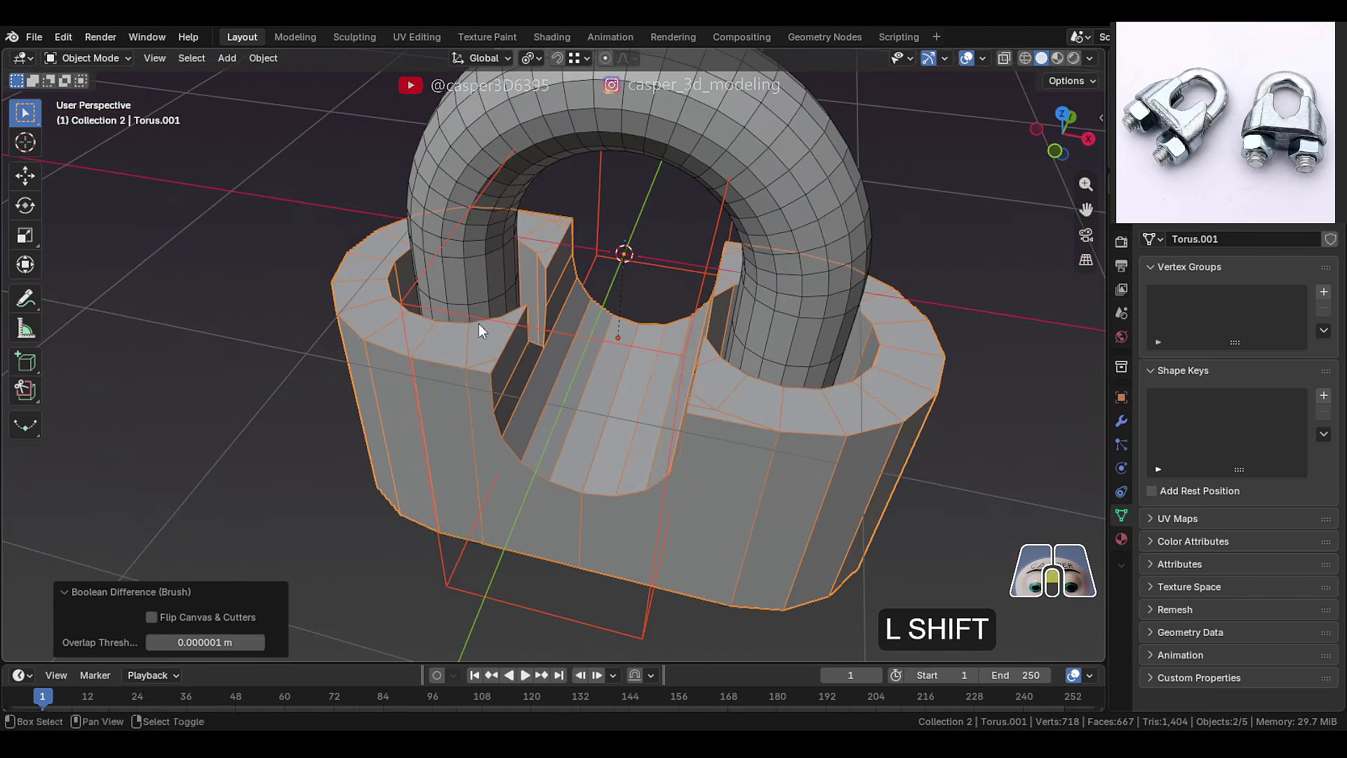
{"action": "scroll", "coordinate": [562, 400], "scroll_direction": "up", "scroll_amount": 4}
{"action": "middle_click_drag", "start_coordinate": [478, 323], "coordinate": [491, 382], "text": "shift"}
{"action": "left_click", "coordinate": [562, 400]}
{"action": "key", "text": "Tab"}
{"action": "key", "text": "3"}
{"action": "left_click", "coordinate": [390, 273], "text": "alt"}
{"action": "middle_click_drag", "start_coordinate": [702, 343], "coordinate": [692, 348]}
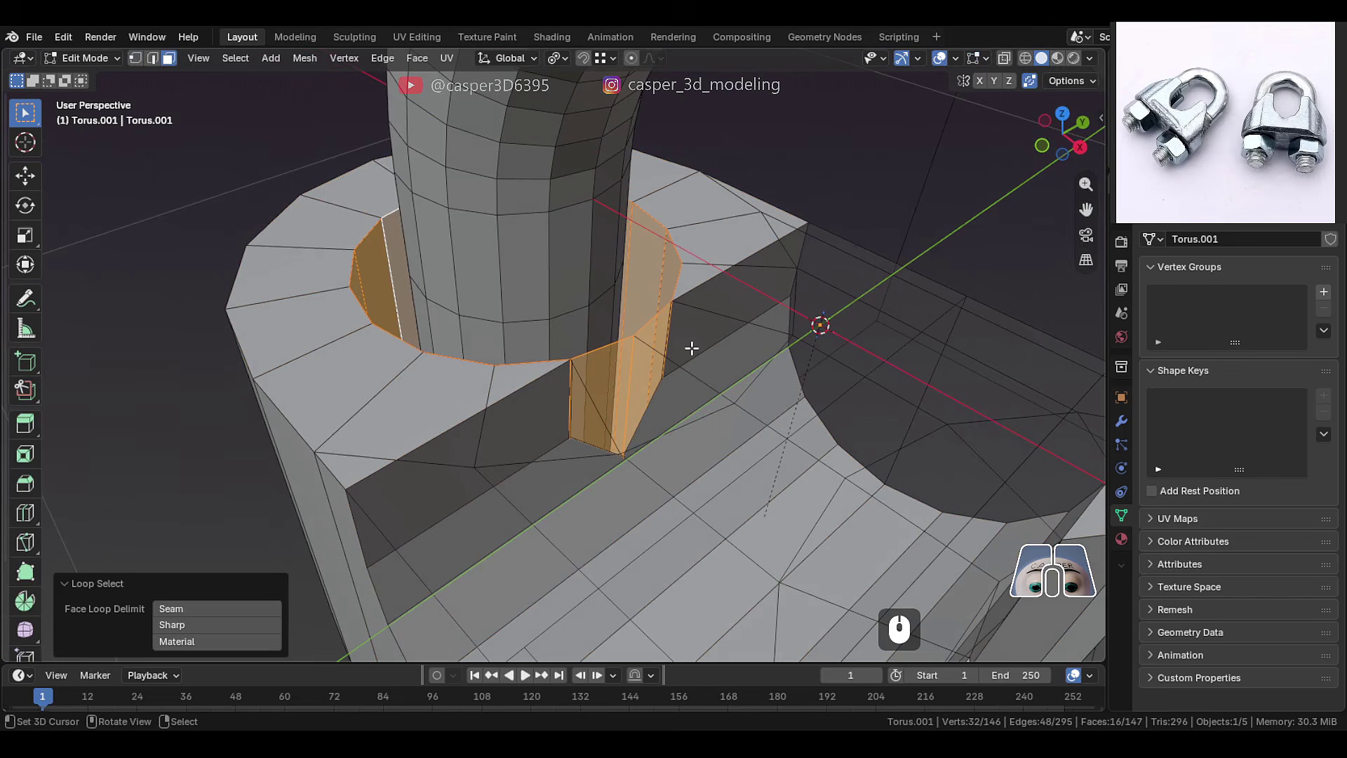
{"action": "left_click", "coordinate": [558, 57]}
{"action": "left_click", "coordinate": [589, 156]}
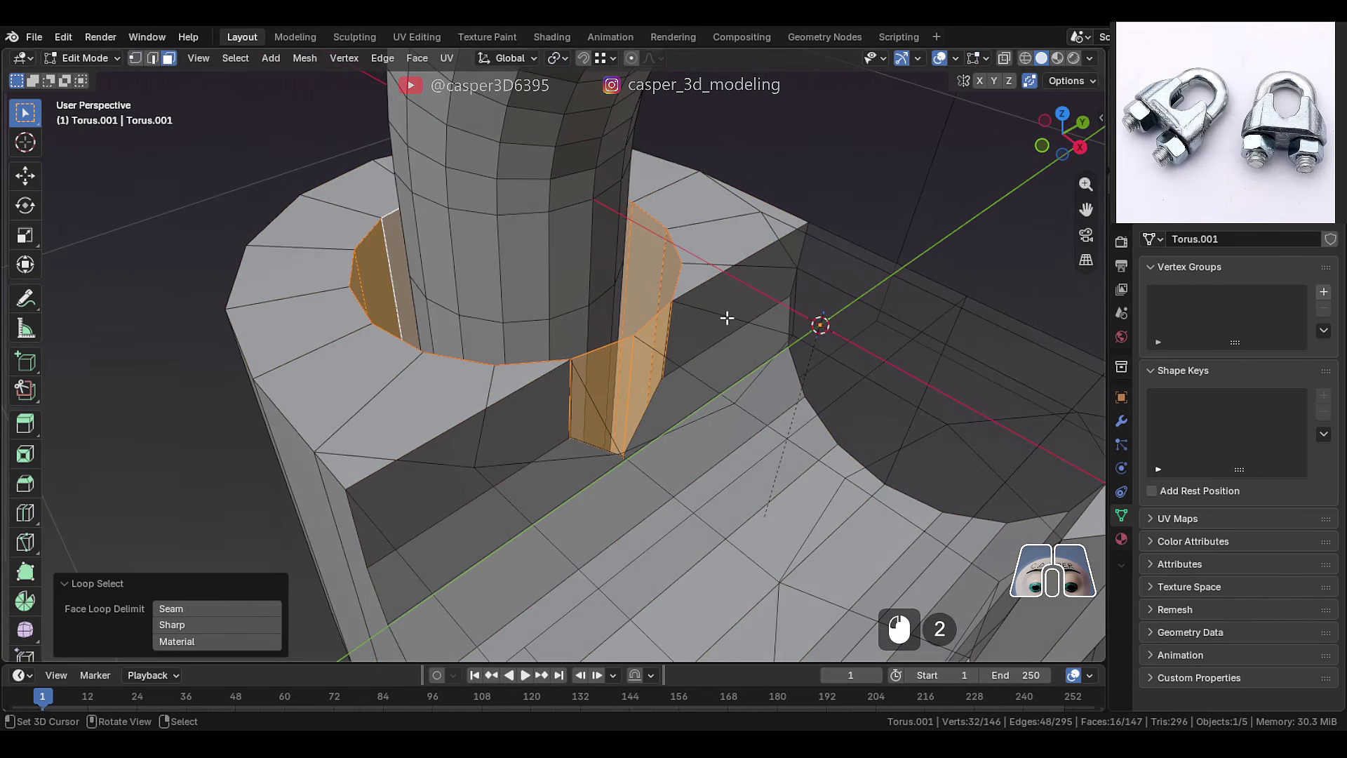
{"action": "key", "text": "s"}
{"action": "key", "text": "shift+z"}
{"action": "left_click", "coordinate": [53, 289], "text": "shift"}
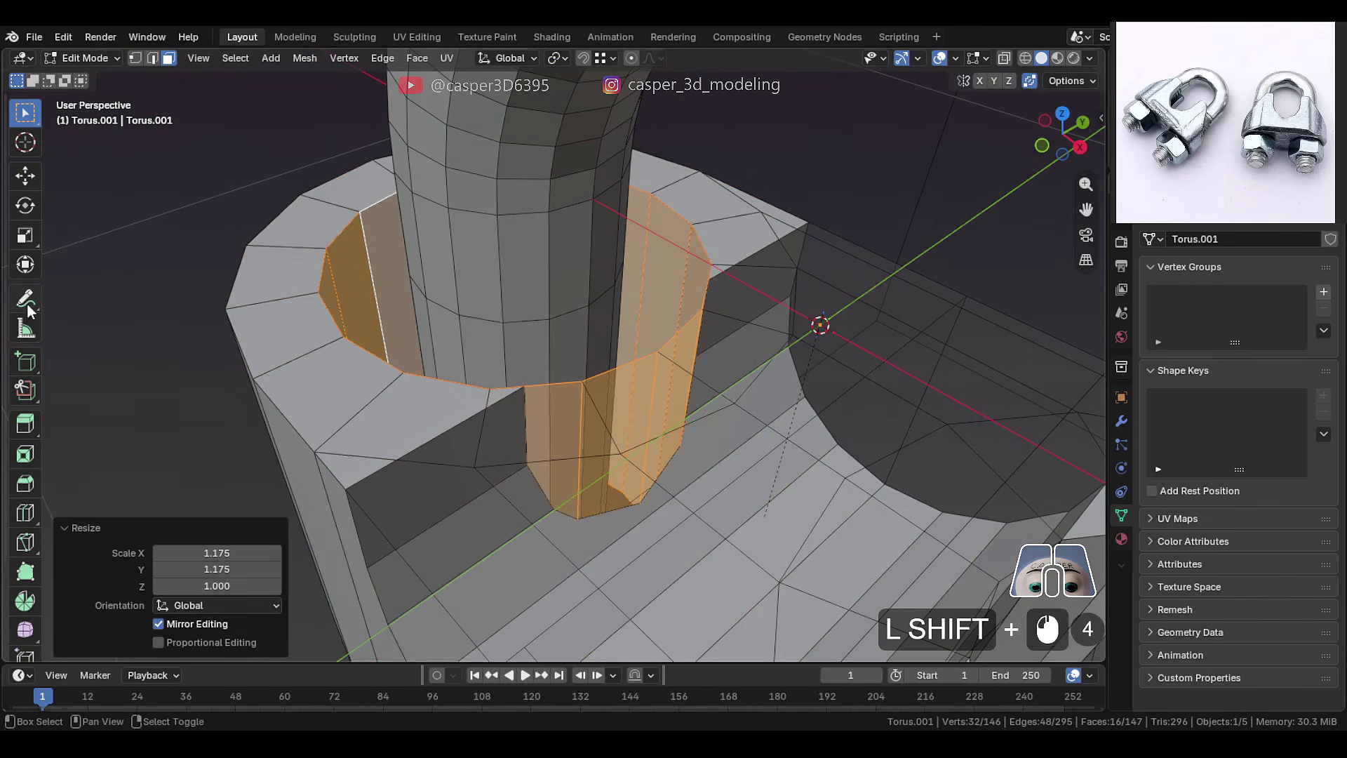
Return to Object Mode and apply the Boolean modifier on the saddle block
{"action": "scroll", "coordinate": [496, 346], "scroll_direction": "down", "scroll_amount": 5}
{"action": "key", "text": "Tab"}
{"action": "middle_click_drag", "start_coordinate": [497, 346], "coordinate": [561, 330]}
{"action": "middle_click_drag", "start_coordinate": [562, 329], "coordinate": [393, 270], "text": "shift"}
{"action": "left_click", "coordinate": [1121, 420]}
{"action": "middle_click_drag", "start_coordinate": [989, 309], "coordinate": [1080, 358], "text": "shift"}
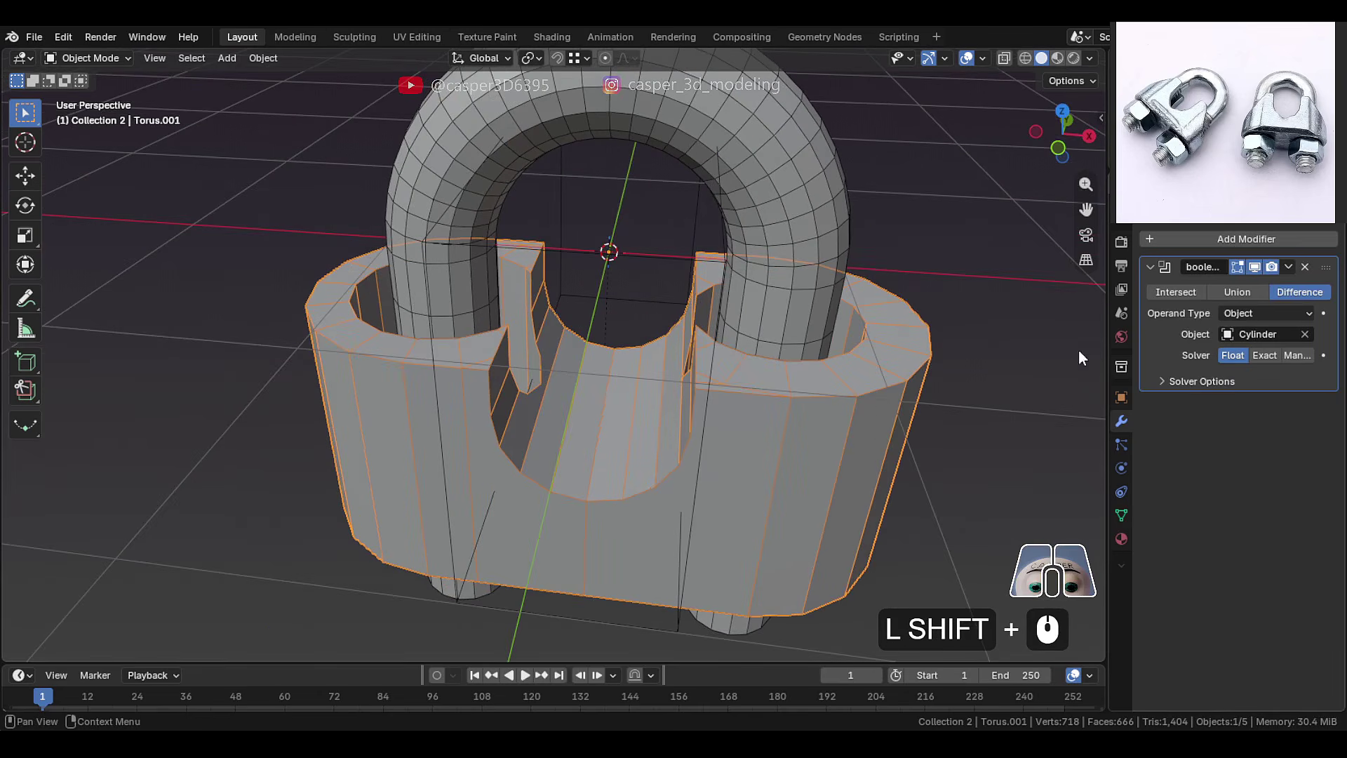
{"action": "left_click", "coordinate": [1290, 267]}
{"action": "left_click", "coordinate": [1217, 287]}
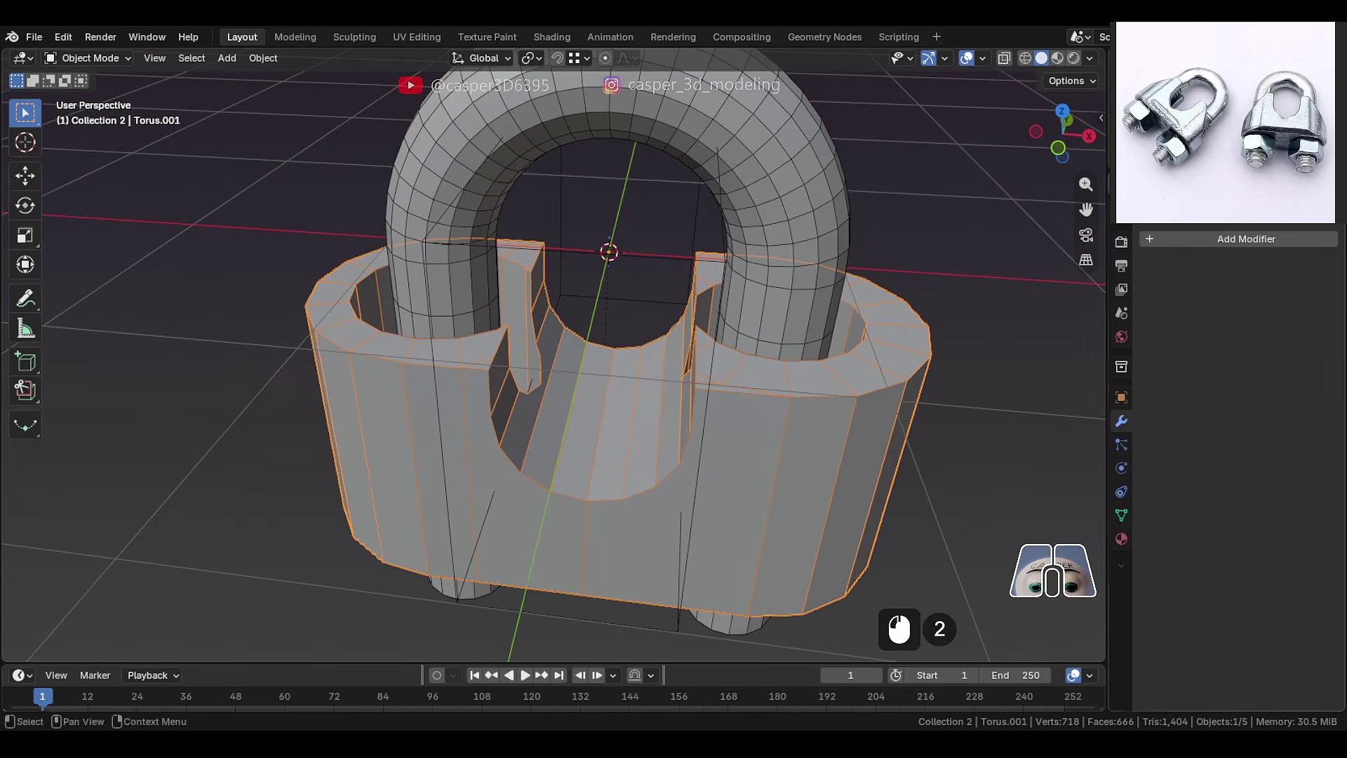
Add a centred loop cut across the groove faces and connect its end vertex to the bottom corner of the left sleeve opening
{"action": "key", "text": "ctrl+r"}
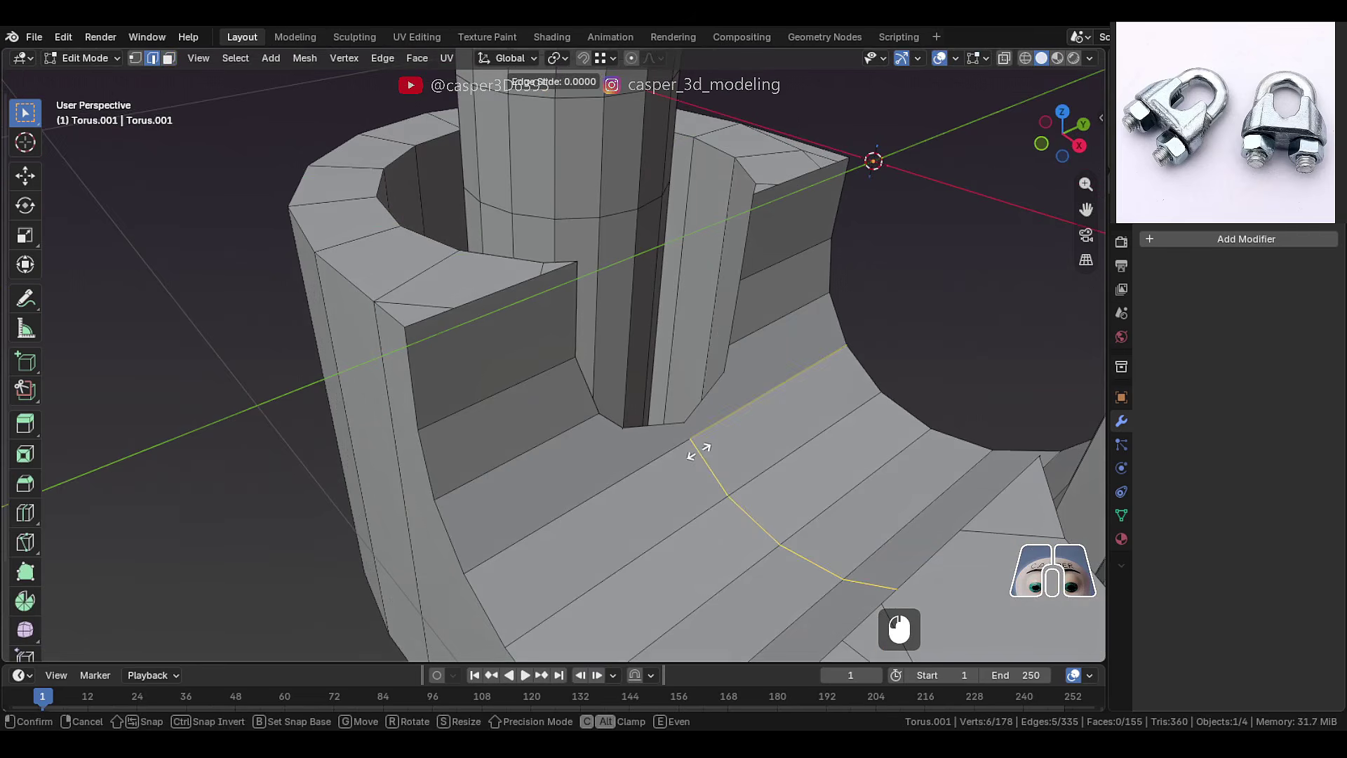
{"action": "left_click", "coordinate": [705, 443]}
{"action": "right_click", "coordinate": [714, 439]}
{"action": "key", "text": "1"}
{"action": "right_click", "coordinate": [694, 440]}
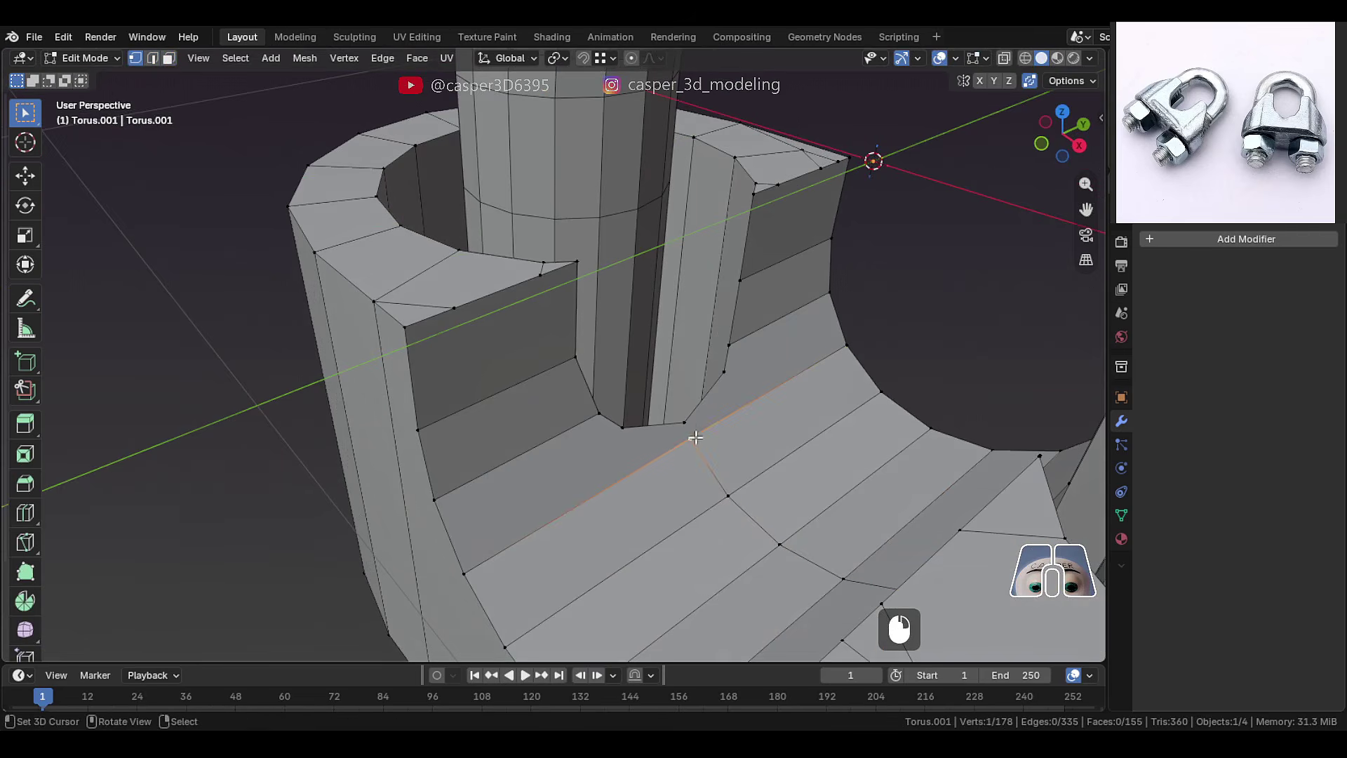
{"action": "right_click", "coordinate": [692, 424], "text": "shift"}
{"action": "key", "text": "j"}
Snap the 3D cursor to the radial edge on the front of the left sleeve's upper rim
{"action": "middle_click_drag", "start_coordinate": [679, 430], "coordinate": [513, 351]}
{"action": "key", "text": "2"}
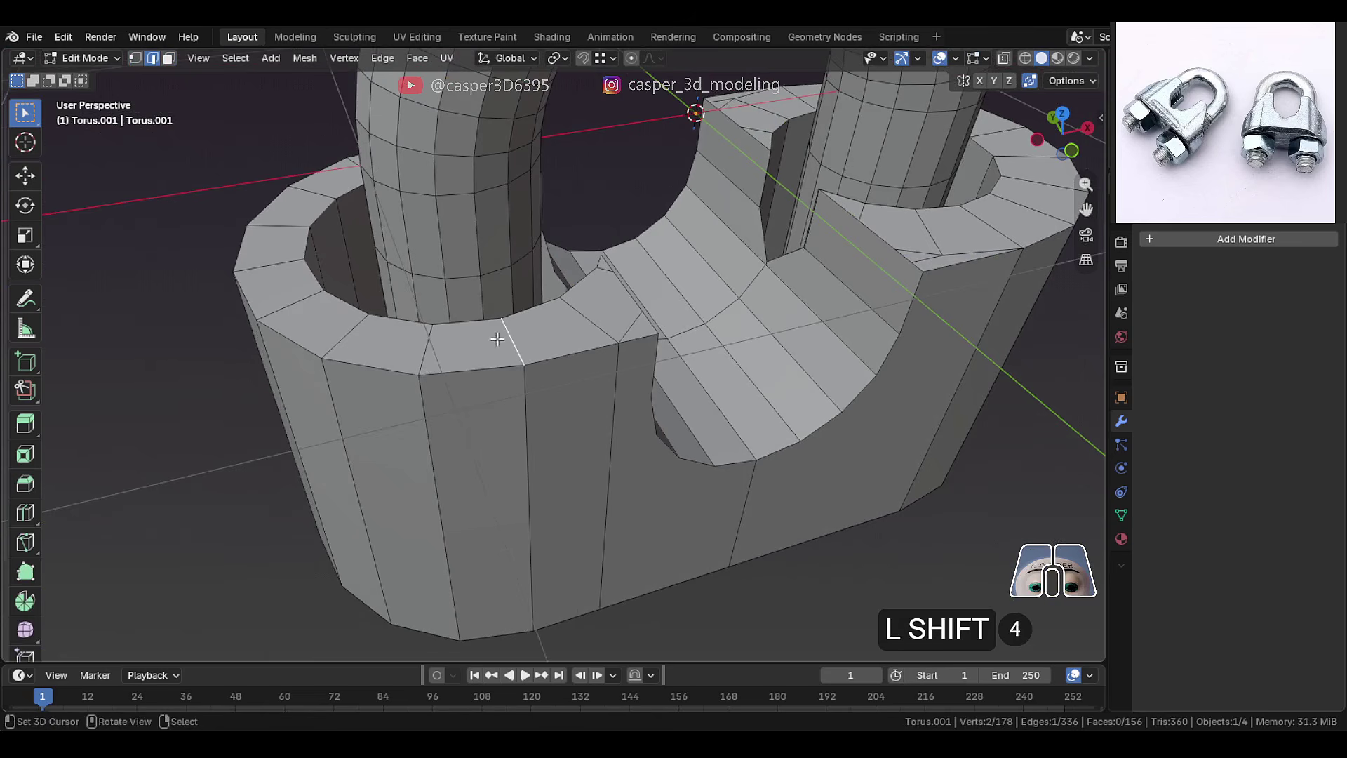
{"action": "key", "text": "shift+s"}
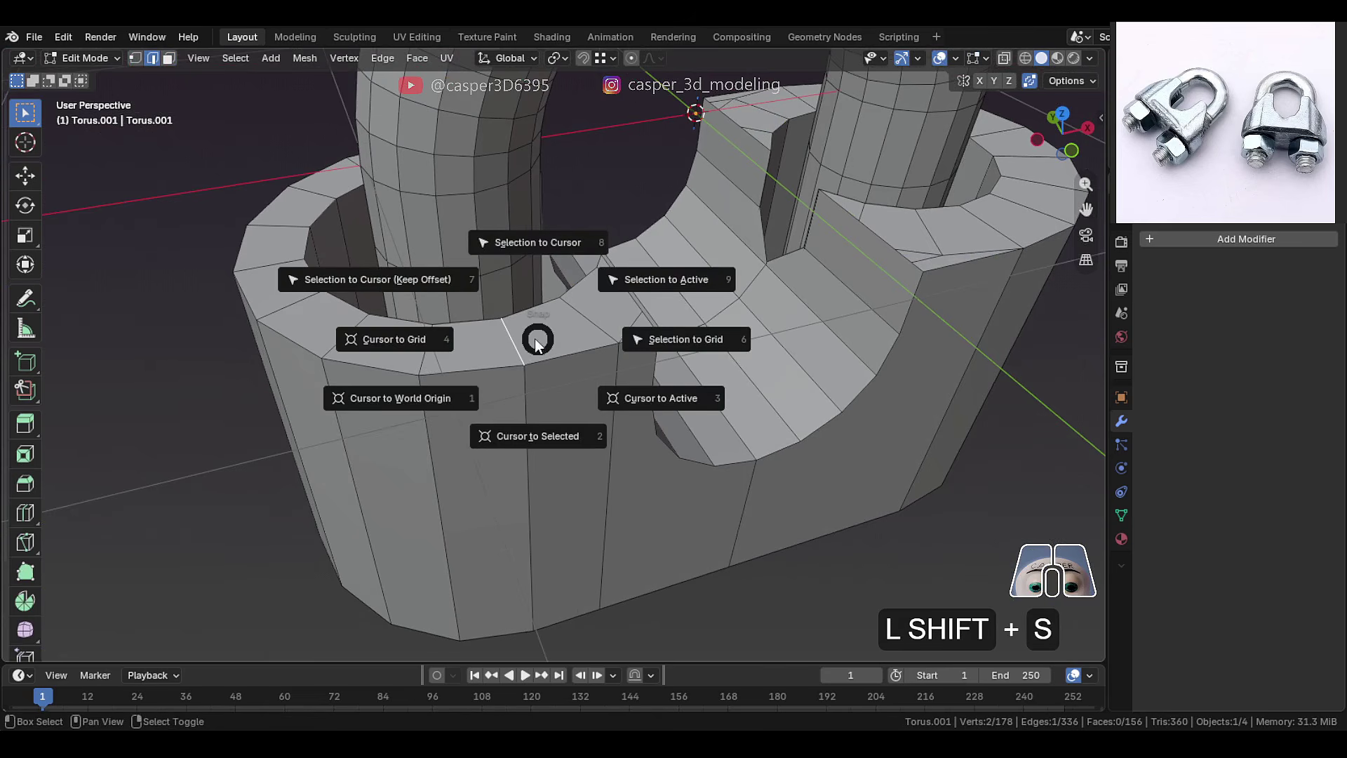
{"action": "left_click", "coordinate": [529, 419]}
Shear the left sleeve's outer rim faces downward about the 3D cursor to about -44.4°, following the slope in the front-view drawing
{"action": "middle_click_drag", "start_coordinate": [481, 386], "coordinate": [529, 386], "text": "shift"}
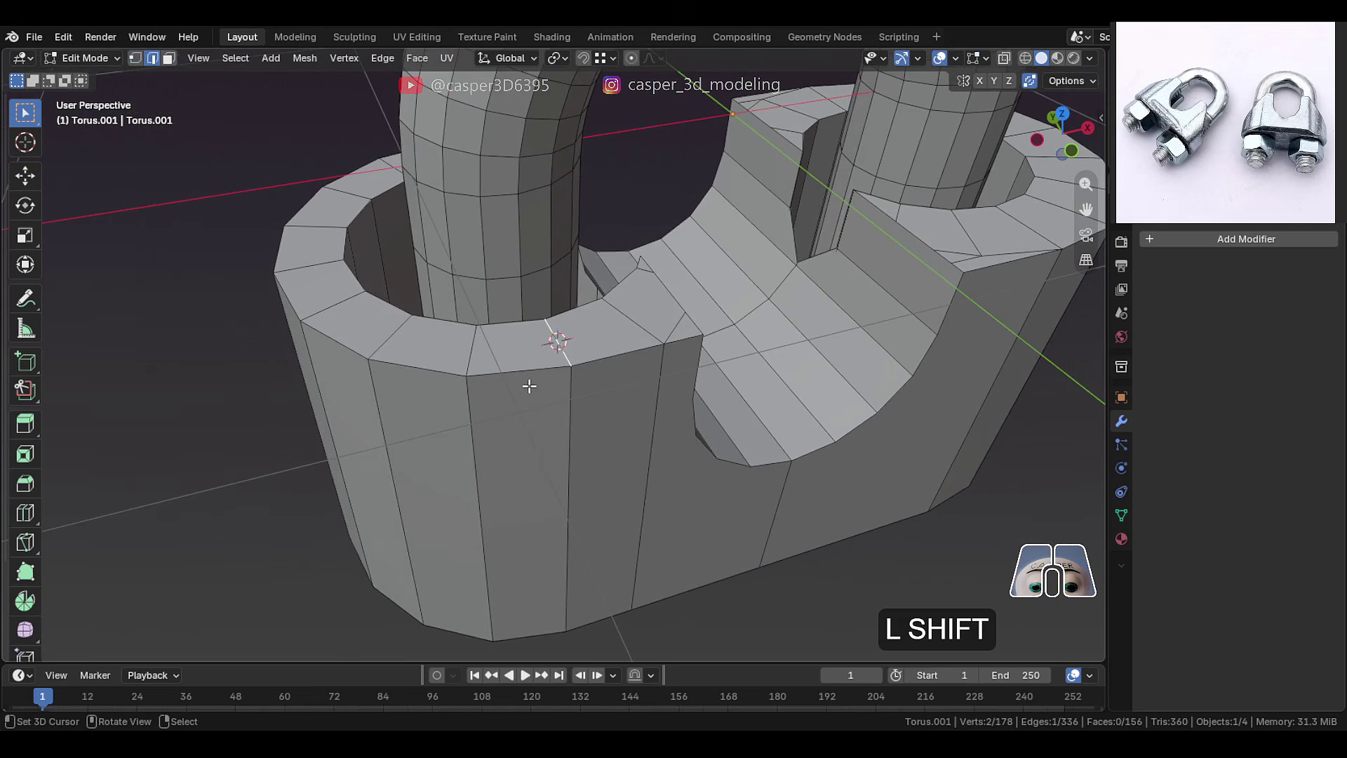
{"action": "right_click", "coordinate": [522, 342]}
{"action": "middle_click_drag", "start_coordinate": [458, 322], "coordinate": [687, 347], "text": "shift"}
{"action": "right_click", "coordinate": [486, 337], "text": "ctrl"}
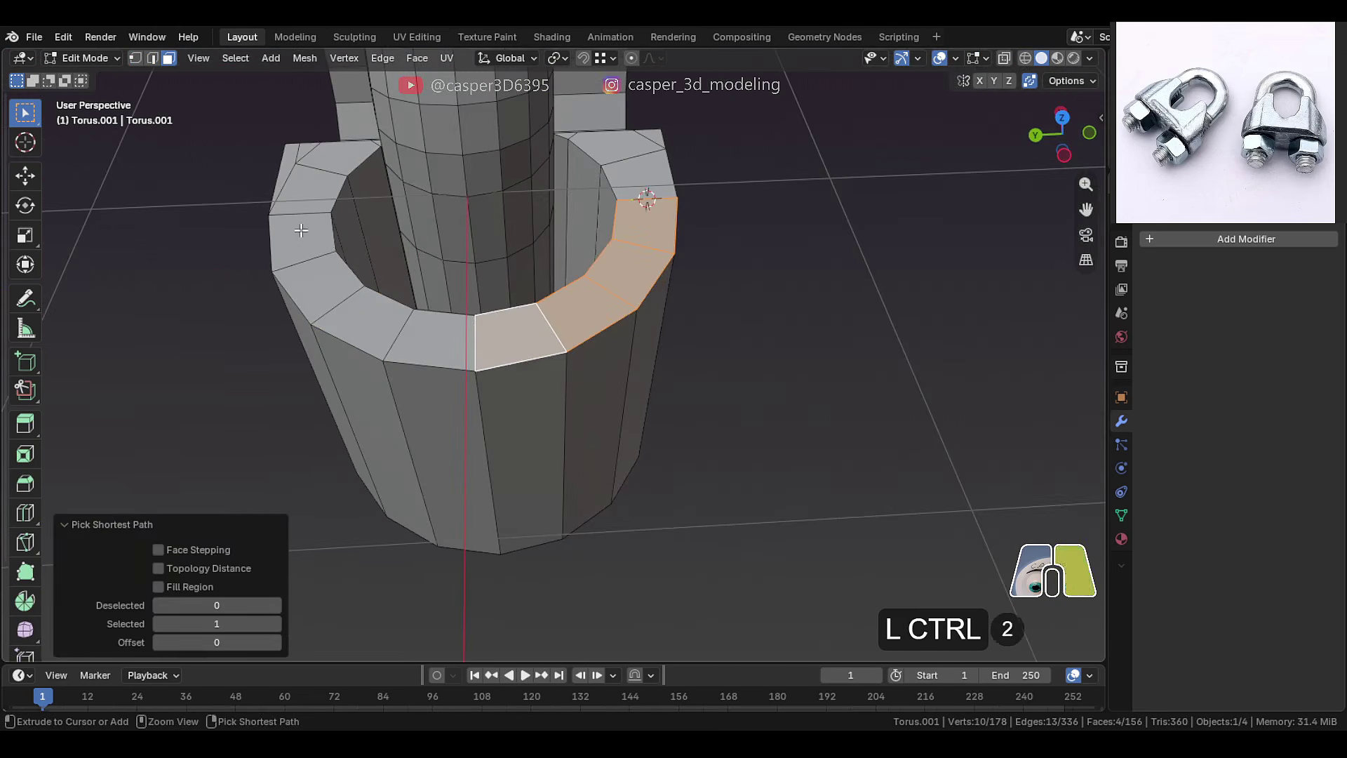
{"action": "right_click", "coordinate": [301, 230], "text": "ctrl"}
{"action": "middle_click_drag", "start_coordinate": [460, 259], "coordinate": [457, 287], "text": "shift"}
{"action": "left_click", "coordinate": [560, 57]}
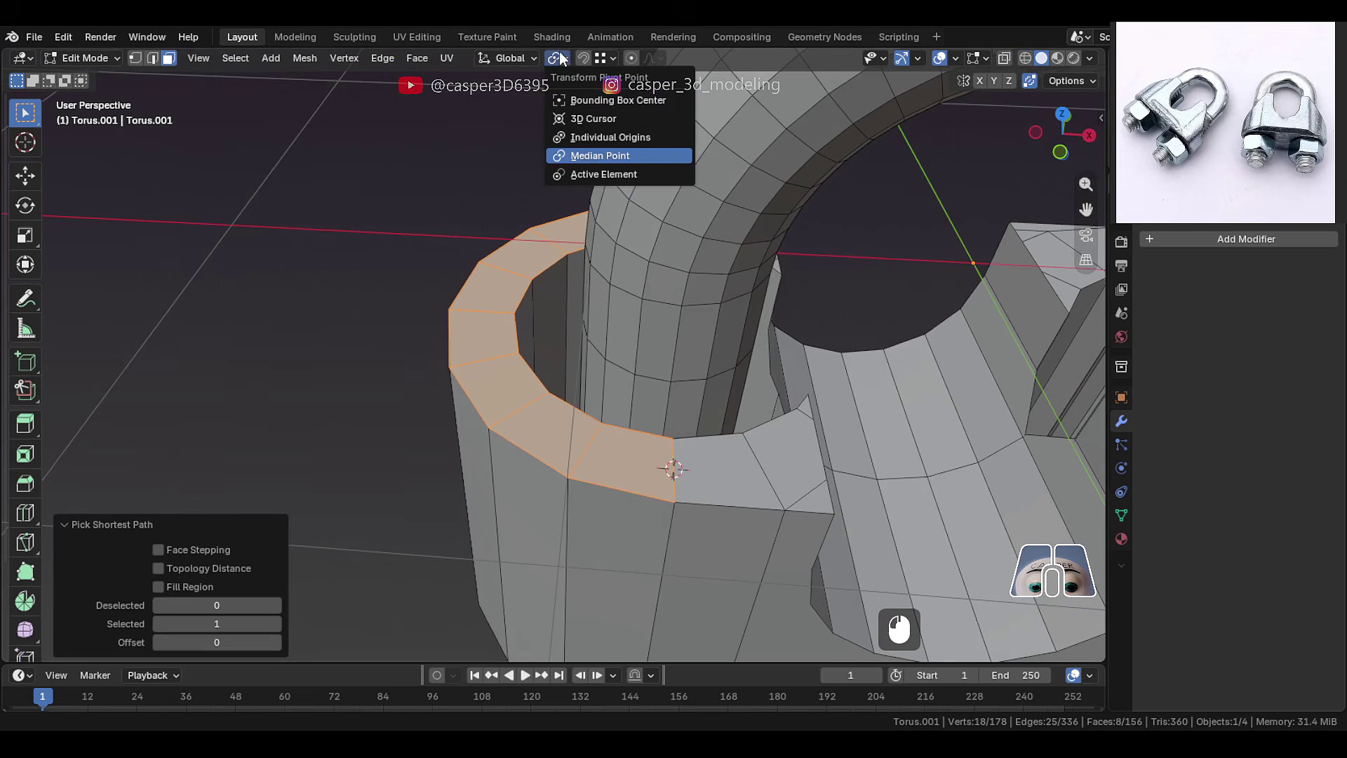
{"action": "left_click", "coordinate": [593, 118]}
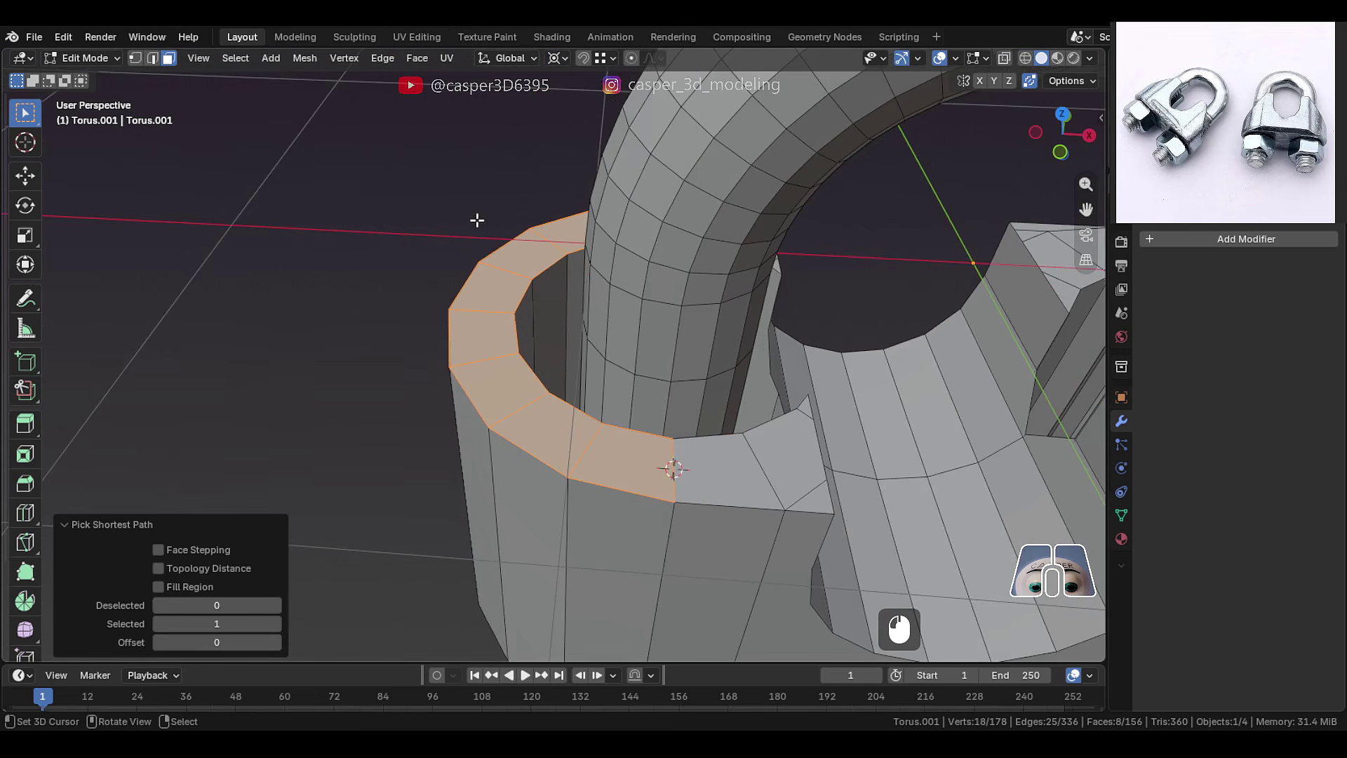
{"action": "key", "text": "KP_1"}
{"action": "middle_click_drag", "start_coordinate": [539, 376], "coordinate": [483, 187], "text": "shift"}
{"action": "scroll", "coordinate": [30, 621], "scroll_direction": "down", "scroll_amount": 2}
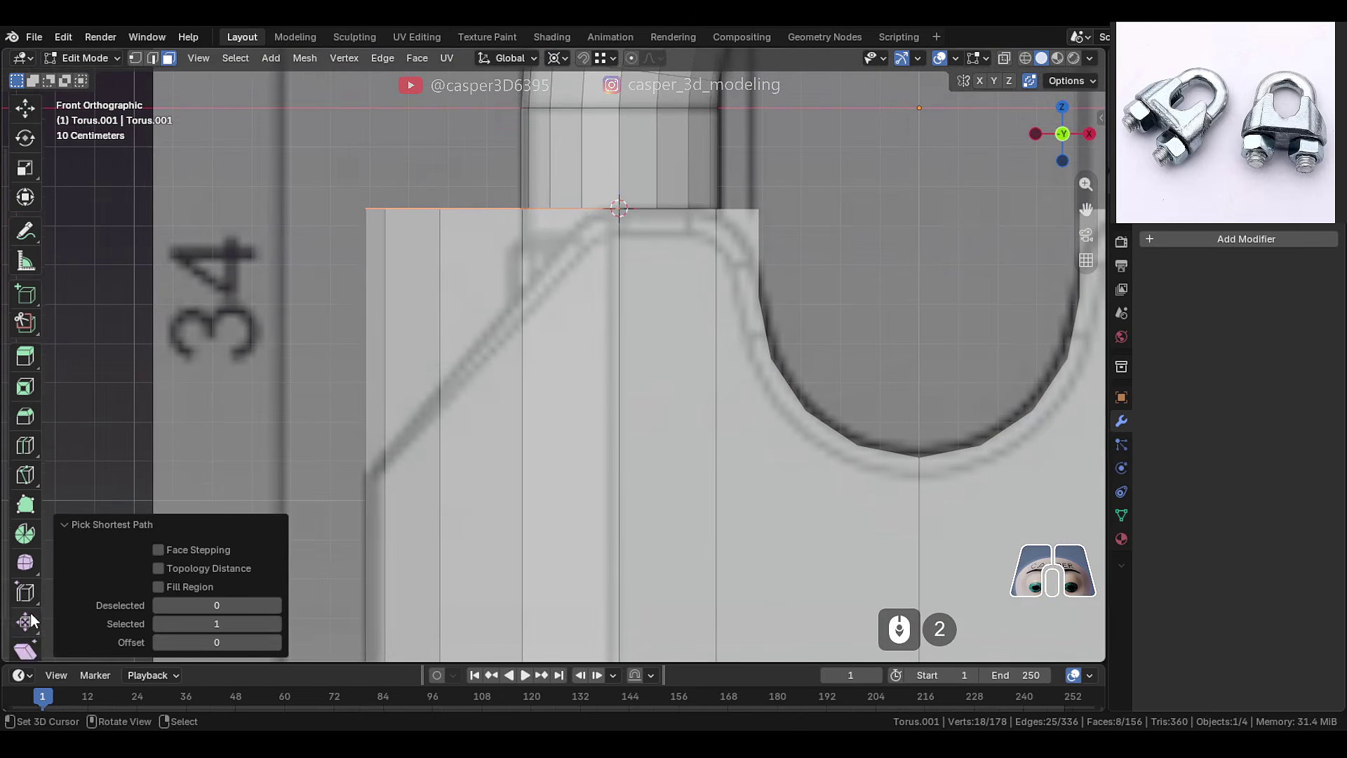
{"action": "scroll", "coordinate": [31, 621], "scroll_direction": "down", "scroll_amount": 2}
{"action": "left_click", "coordinate": [25, 612]}
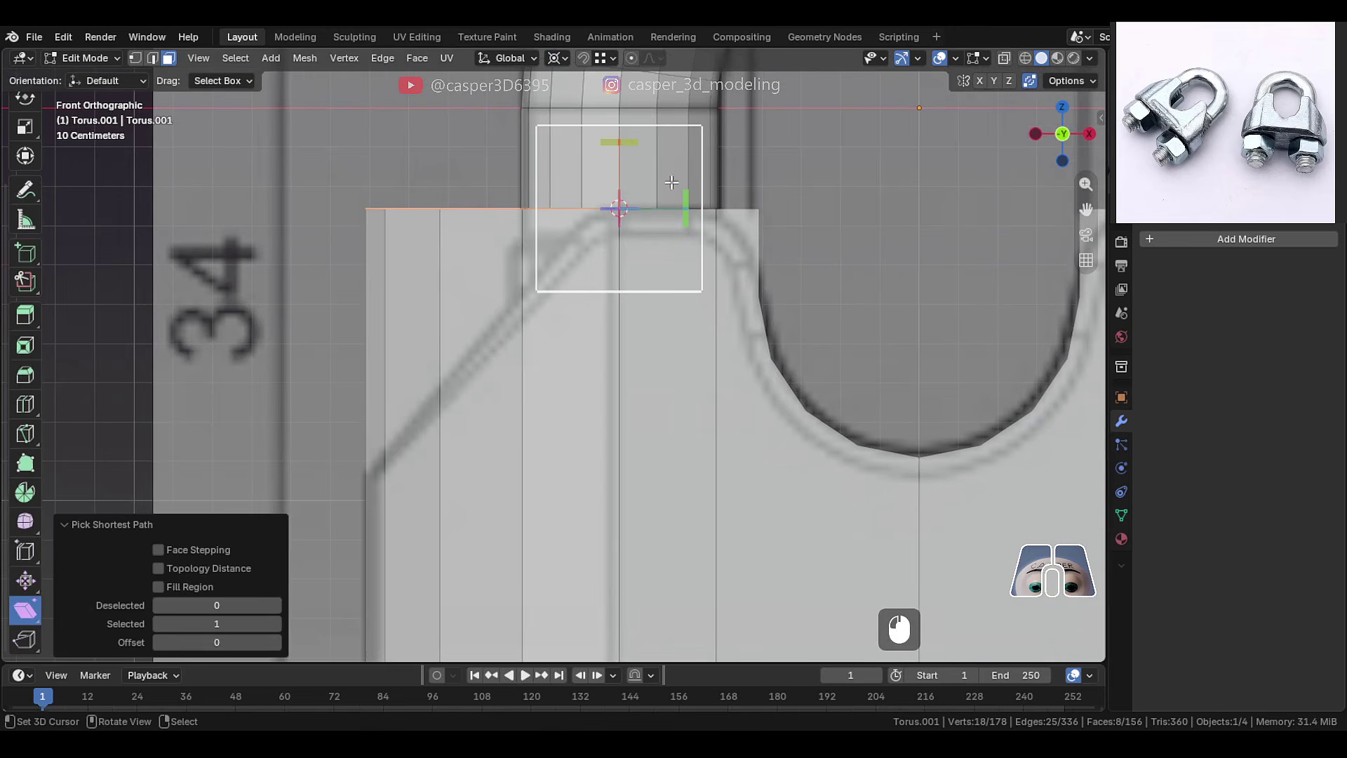
{"action": "left_click_drag", "start_coordinate": [686, 203], "coordinate": [669, 619]}
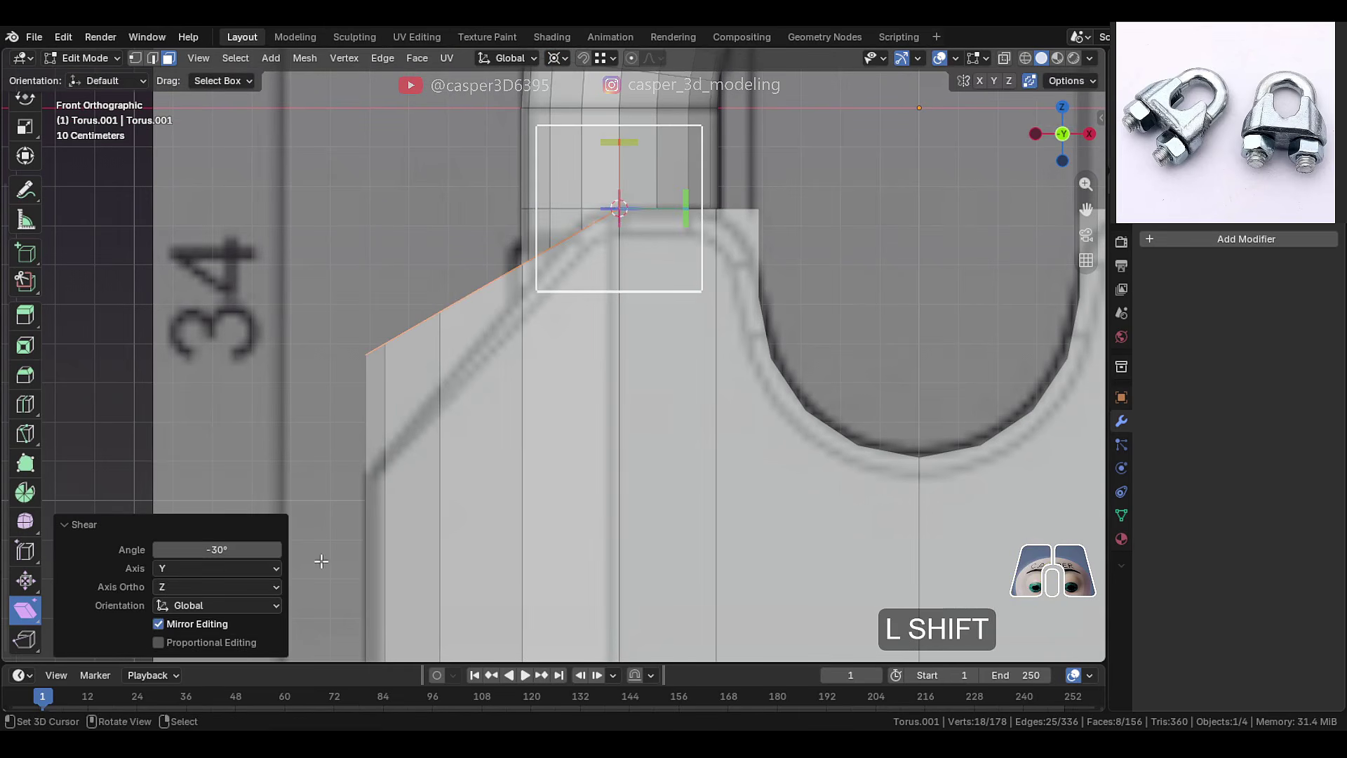
{"action": "mouse_move", "coordinate": [211, 548]}
{"action": "left_mouse_down", "text": "shift"}
{"action": "mouse_move", "coordinate": [223, 548]}
{"action": "mouse_move", "coordinate": [211, 548]}
{"action": "left_mouse_up", "text": "shift"}
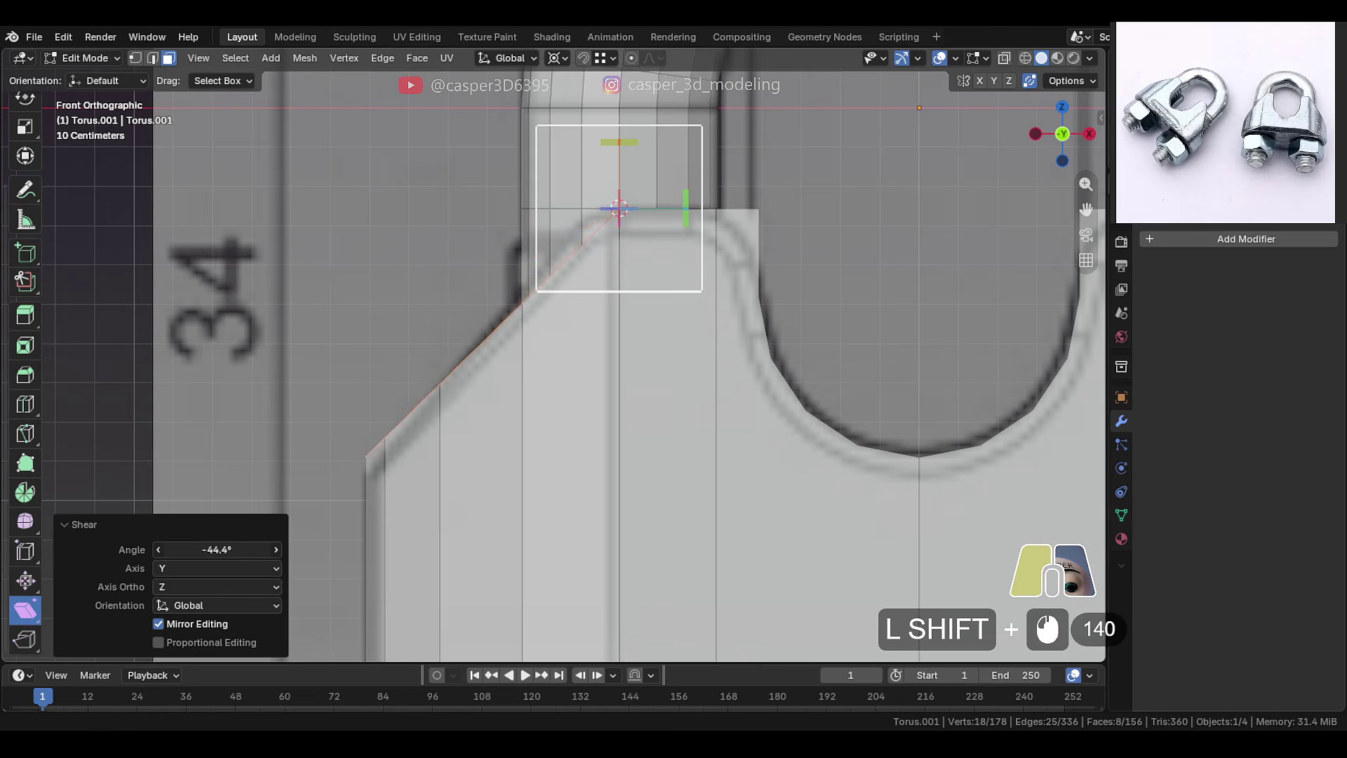
Add two evenly spaced horizontal loop cuts around the outer wall of the left sleeve
{"action": "left_click", "coordinate": [807, 285]}
{"action": "middle_click_drag", "start_coordinate": [807, 285], "coordinate": [527, 421]}
{"action": "key", "text": "ctrl+r"}
{"action": "scroll", "coordinate": [496, 430], "scroll_direction": "up", "scroll_amount": 1}
{"action": "left_click", "coordinate": [496, 429]}
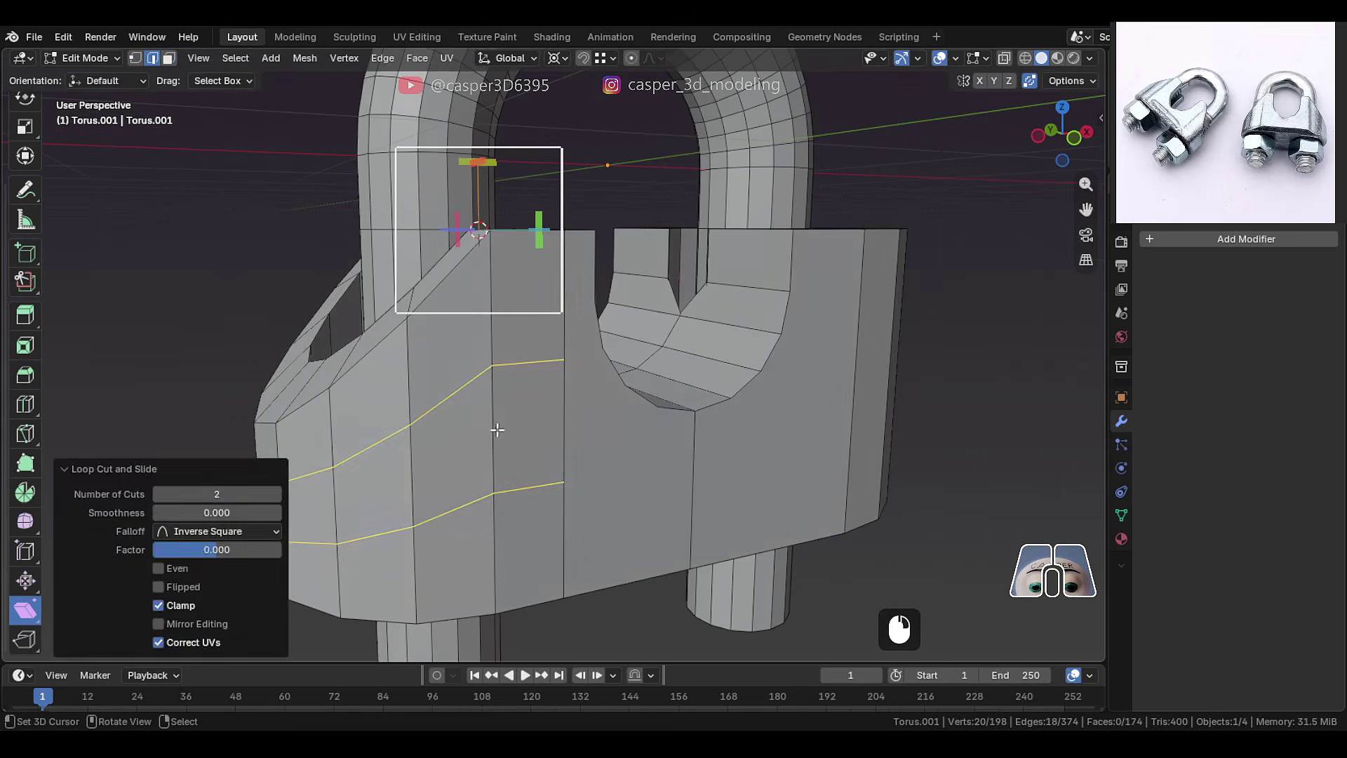
Connect the upper cut's end vertex to the groove rim and slide it upward by a factor of 0.436, level with the rim vertex
{"action": "key", "text": "1"}
{"action": "scroll", "coordinate": [561, 358], "scroll_direction": "up", "scroll_amount": 3}
{"action": "left_click", "coordinate": [567, 361]}
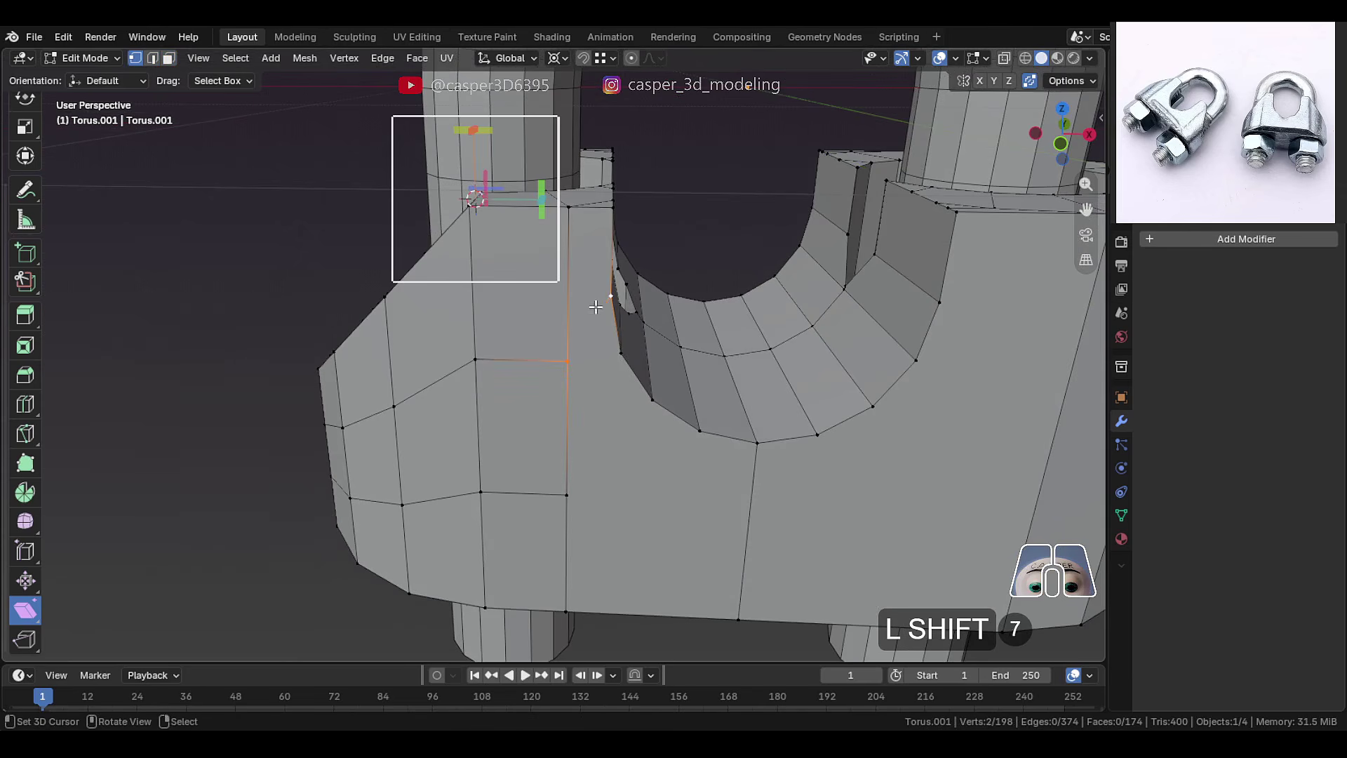
{"action": "key", "text": "w"}
{"action": "middle_click_drag", "start_coordinate": [469, 317], "coordinate": [421, 302]}
{"action": "right_click", "coordinate": [547, 301]}
{"action": "key", "text": "g"}
{"action": "key", "text": "g"}
{"action": "left_click", "coordinate": [547, 232]}
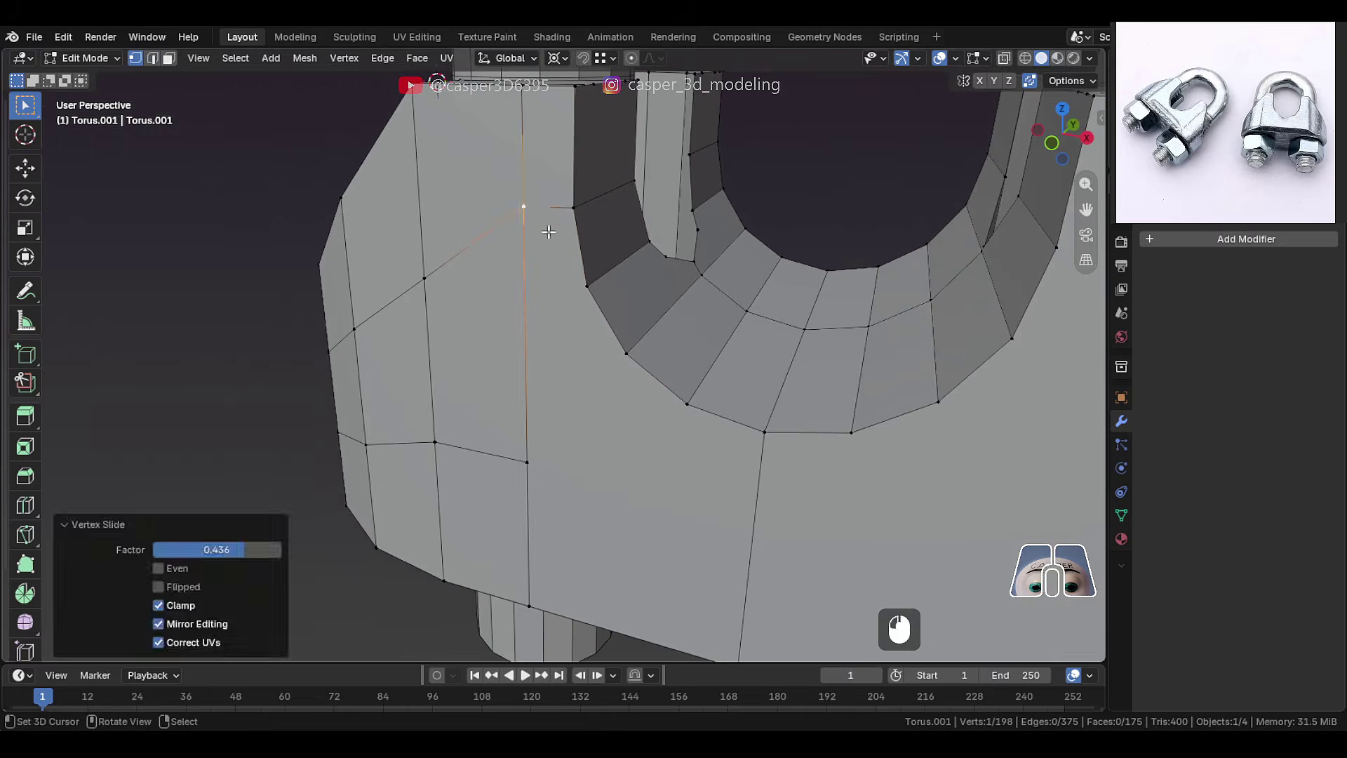
Cut the edge below the groove centre twice, connect its lower point to the lower cut's end vertex, and slide that vertex down by 0.461
{"action": "middle_click_drag", "start_coordinate": [547, 231], "coordinate": [631, 189]}
{"action": "key", "text": "ctrl+r"}
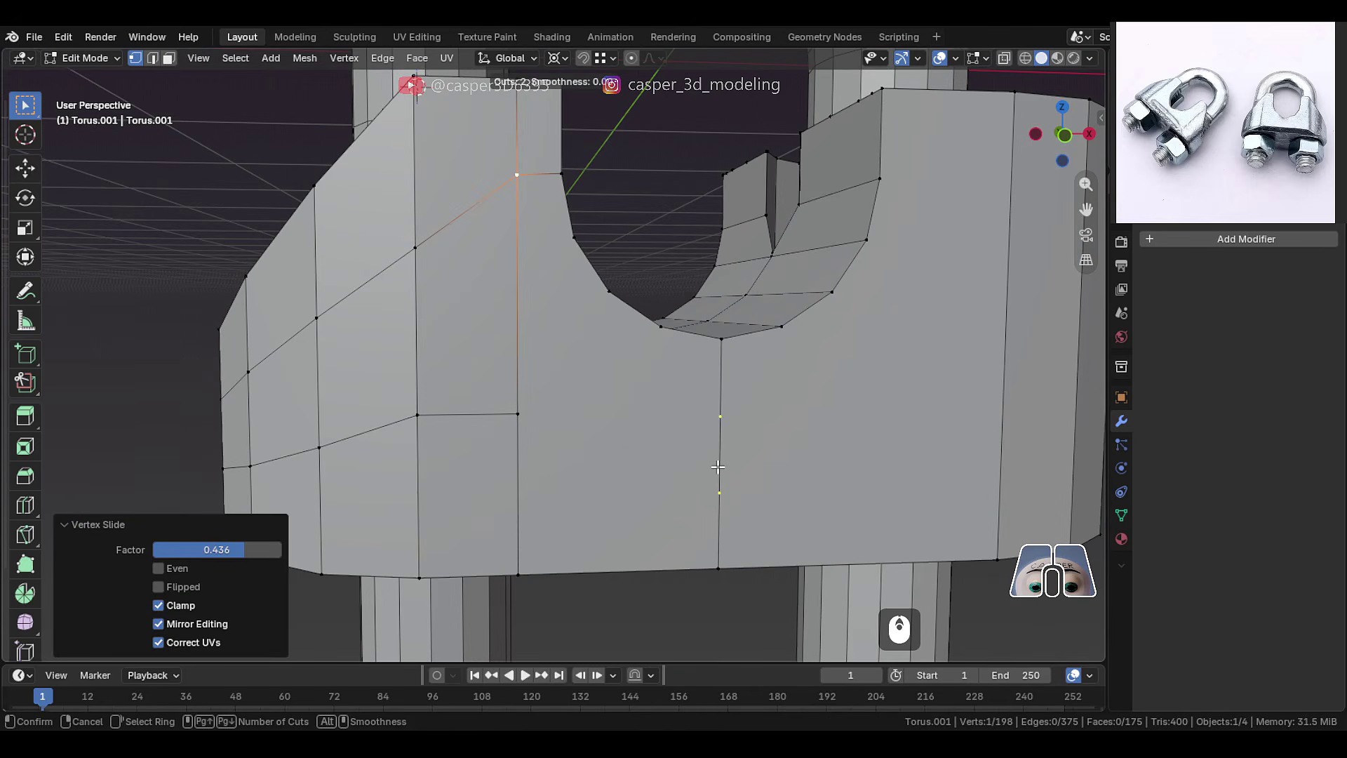
{"action": "left_click", "coordinate": [718, 466]}
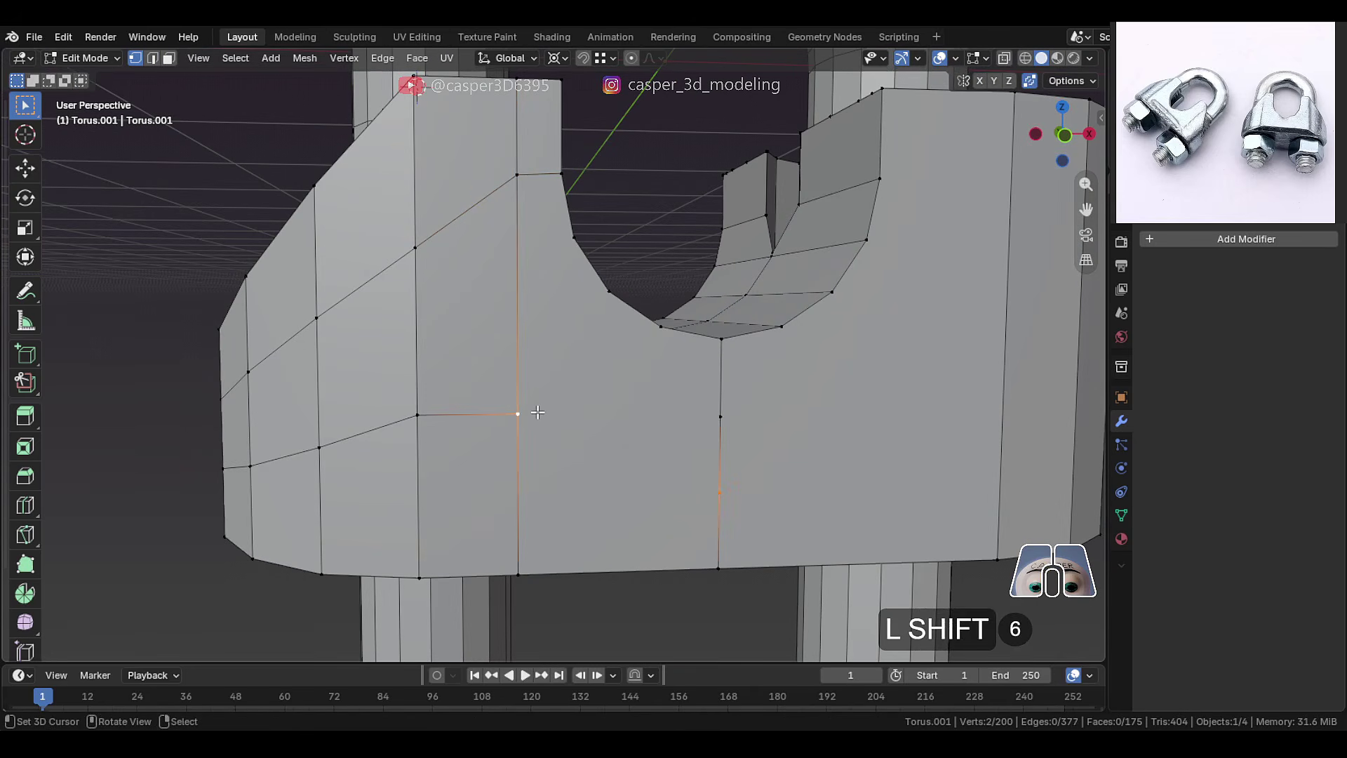
{"action": "key", "text": "g"}
{"action": "key", "text": "g"}
{"action": "left_click", "coordinate": [574, 401]}
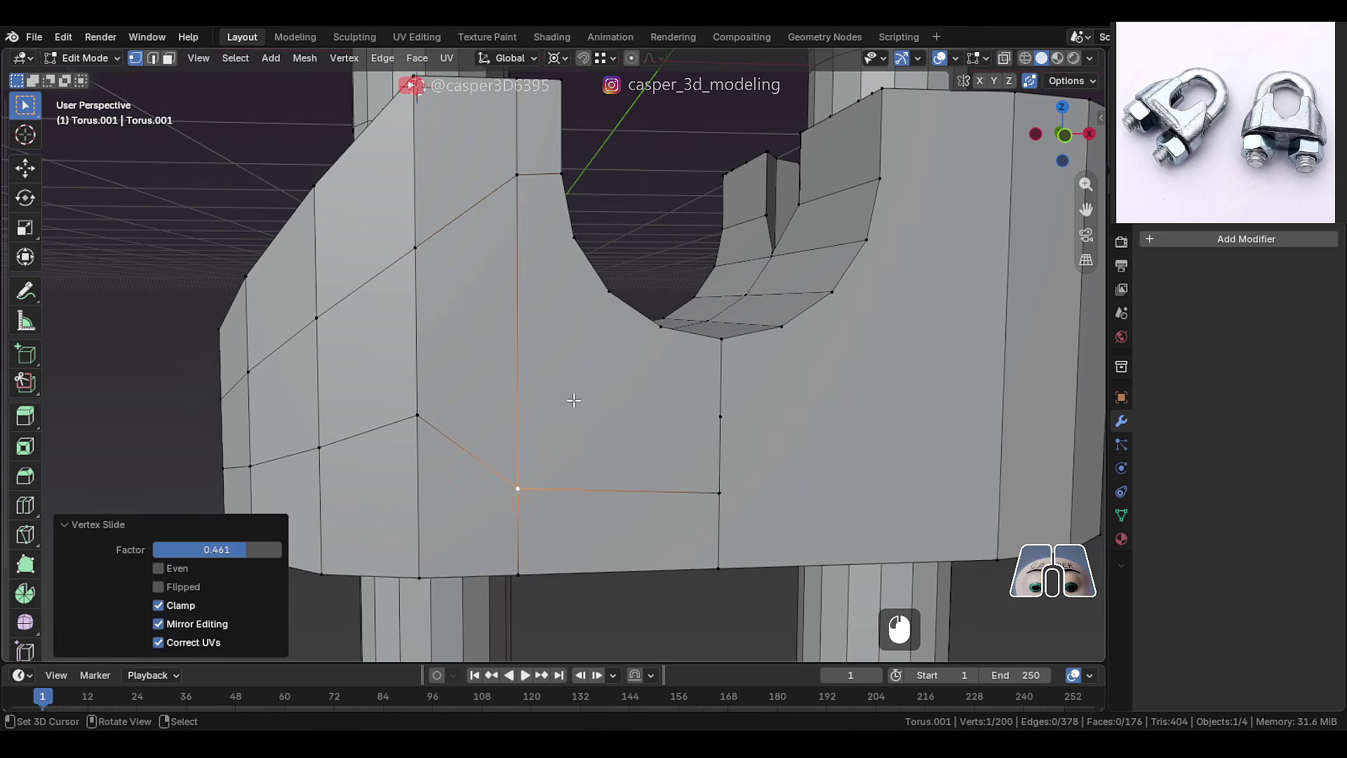
Connect two left groove-rim vertices diagonally to the lower cut's vertices, dissolving the leftover vertical edge segment between them
{"action": "left_click", "coordinate": [573, 239]}
{"action": "left_click", "coordinate": [417, 415], "text": "shift"}
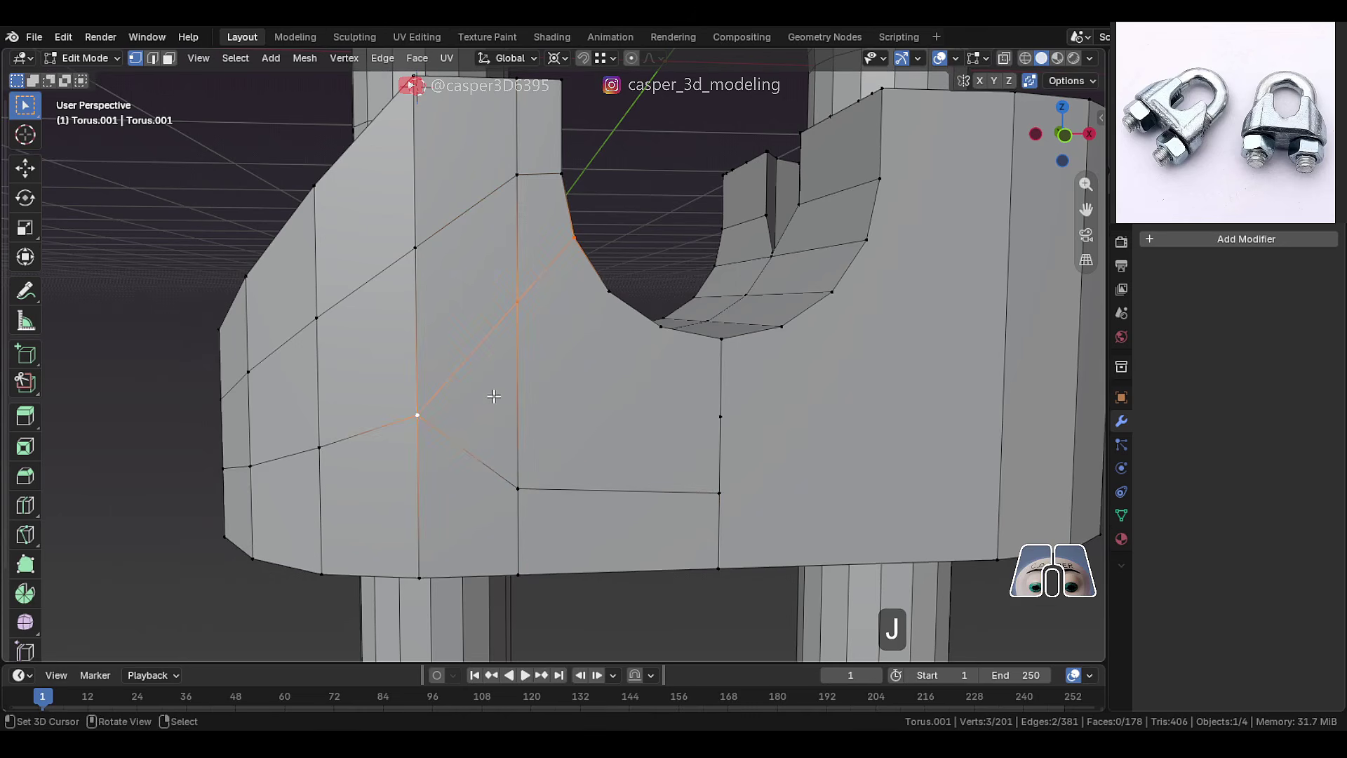
{"action": "key", "text": "ctrl+x"}
{"action": "key", "text": "1"}
{"action": "left_click", "coordinate": [518, 488]}
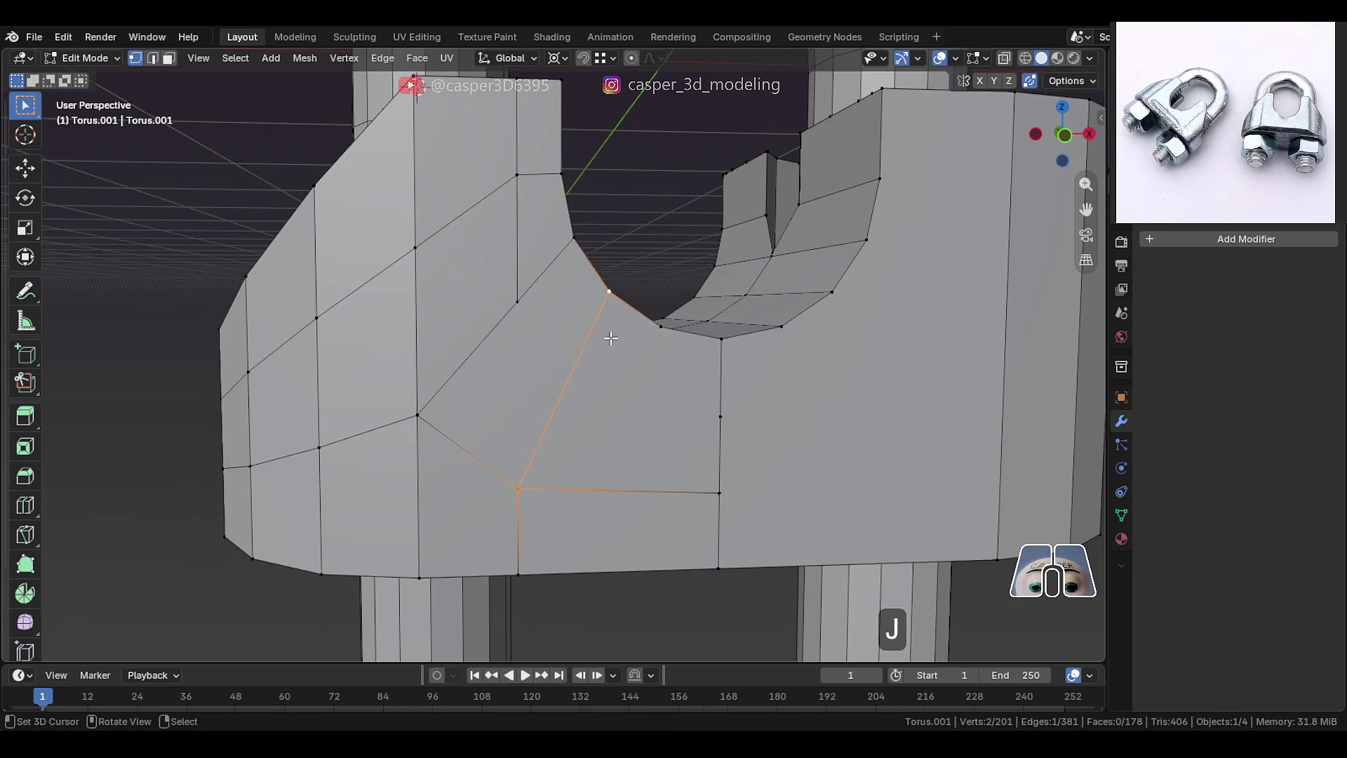
Add a centred vertical cut through the face below the groove and connect its upper end to the groove-rim vertex above
{"action": "key", "text": "ctrl+r"}
{"action": "left_click", "coordinate": [622, 492]}
{"action": "right_click", "coordinate": [622, 492]}
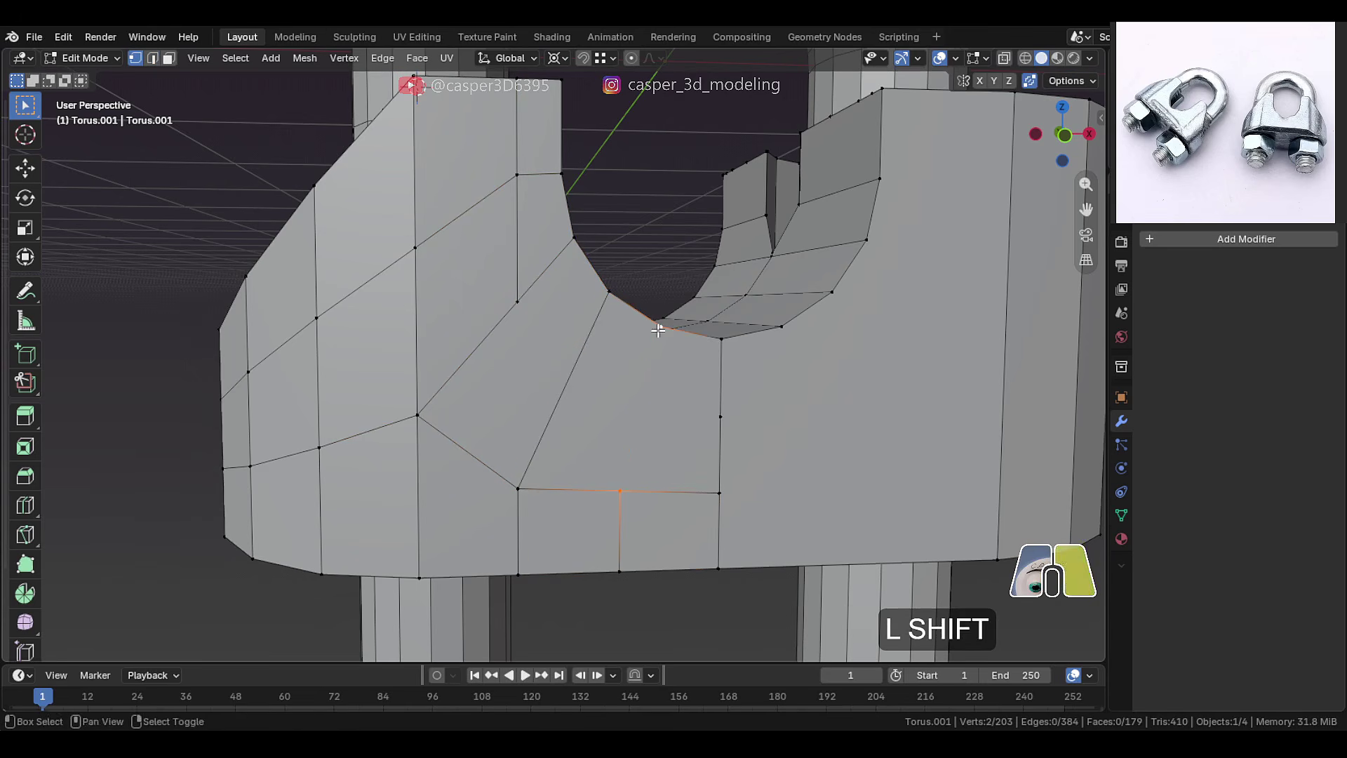
Add a centred loop cut through the faces beneath the left groove rim and connect its end to the vertex on the diagonal edge
{"action": "key", "text": "ctrl+r"}
{"action": "left_click", "coordinate": [643, 403]}
{"action": "right_click", "coordinate": [641, 403]}
{"action": "right_click", "coordinate": [567, 392]}
{"action": "right_click", "coordinate": [519, 305], "text": "shift"}
{"action": "key", "text": "j"}
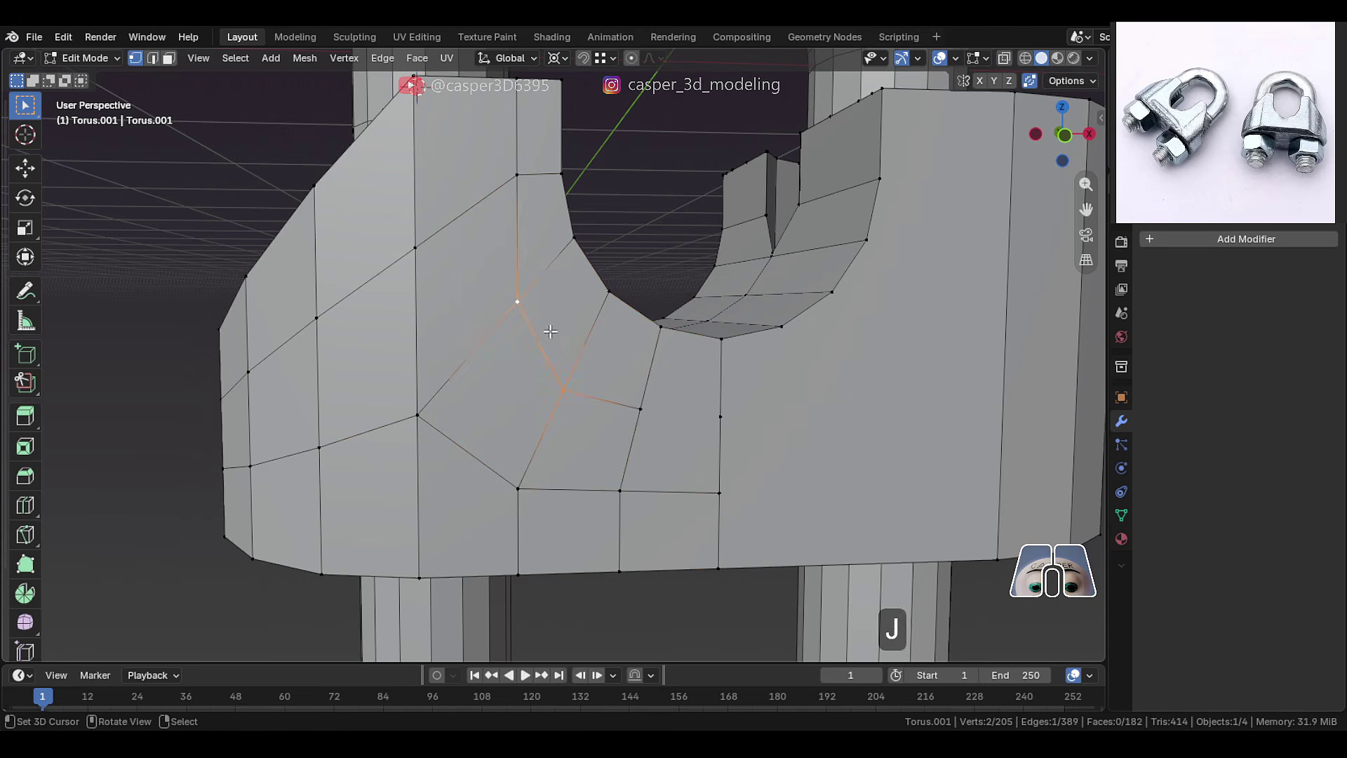
Connect the end vertex of the cut beneath the left groove rim to the vertex on the vertical edge below the groove centre
{"action": "right_click", "coordinate": [638, 407]}
{"action": "right_click", "coordinate": [702, 410], "text": "shift"}
{"action": "key", "text": "j"}
{"action": "scroll", "coordinate": [696, 442], "scroll_direction": "down", "scroll_amount": 2}
{"action": "key", "text": "alt+a"}
{"action": "mouse_move", "coordinate": [565, 344]}
{"action": "middle_mouse_down"}
{"action": "mouse_move", "coordinate": [582, 427]}
{"action": "mouse_move", "coordinate": [557, 337]}
{"action": "middle_mouse_up"}
{"action": "scroll", "coordinate": [583, 428], "scroll_direction": "up", "scroll_amount": 2}
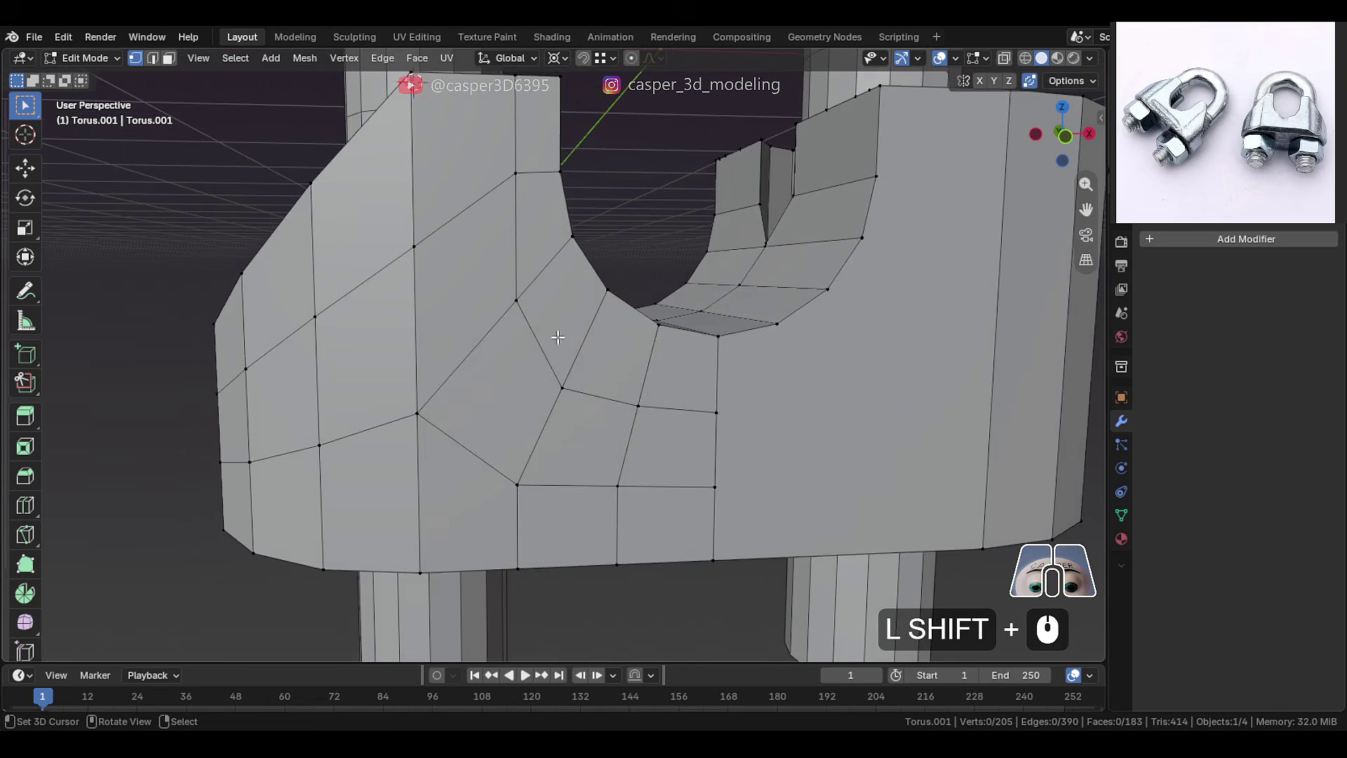
Slide the extra vertex at the block's top groove corner fully into the front corner vertex with a factor of 1.000
{"action": "middle_click_drag", "start_coordinate": [515, 284], "coordinate": [688, 301]}
{"action": "key", "text": "g"}
{"action": "key", "text": "g"}
{"action": "left_click", "coordinate": [574, 283]}
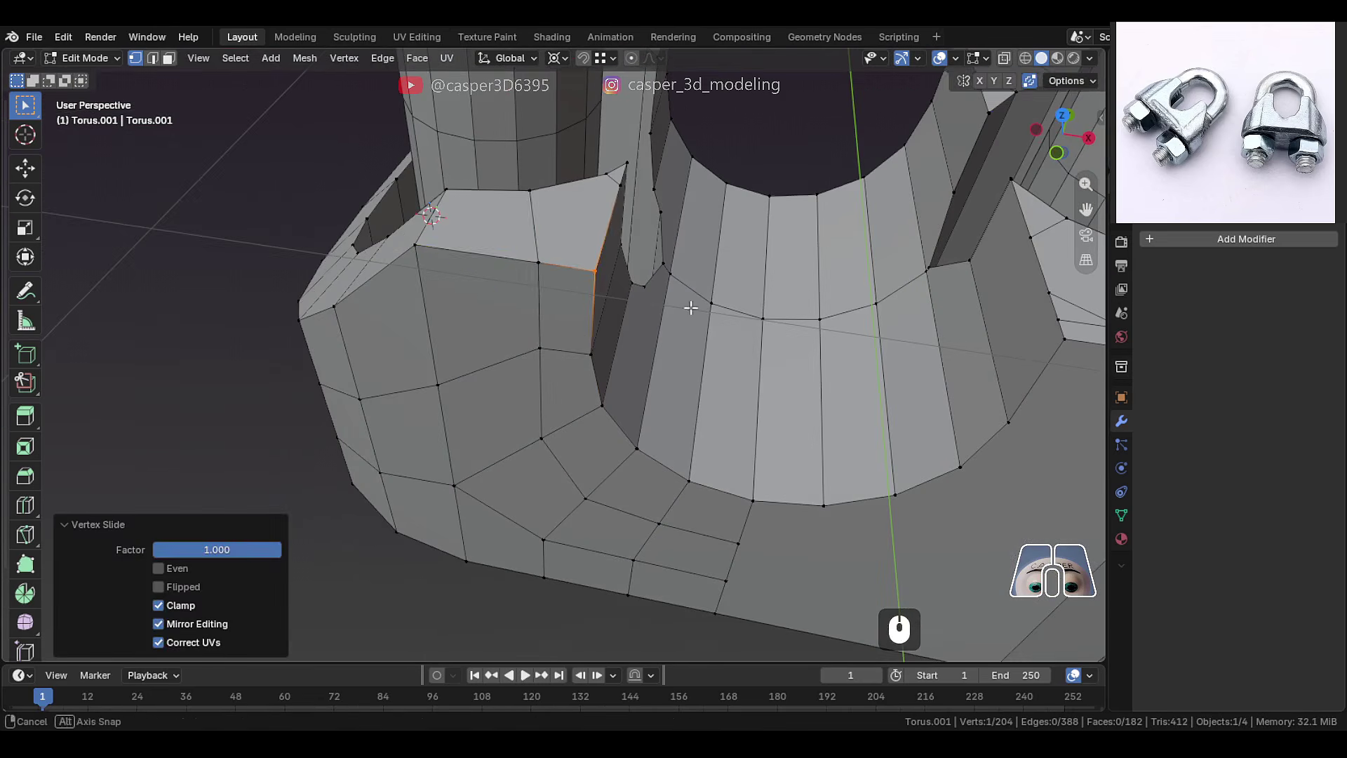
Slide the vertices on the top edge and the front face left of the groove to even out their spacing
{"action": "key", "text": "g"}
{"action": "key", "text": "g"}
{"action": "left_click", "coordinate": [492, 269]}
{"action": "middle_click_drag", "start_coordinate": [515, 275], "coordinate": [582, 263]}
{"action": "left_click", "coordinate": [542, 305]}
{"action": "key", "text": "g"}
{"action": "key", "text": "g"}
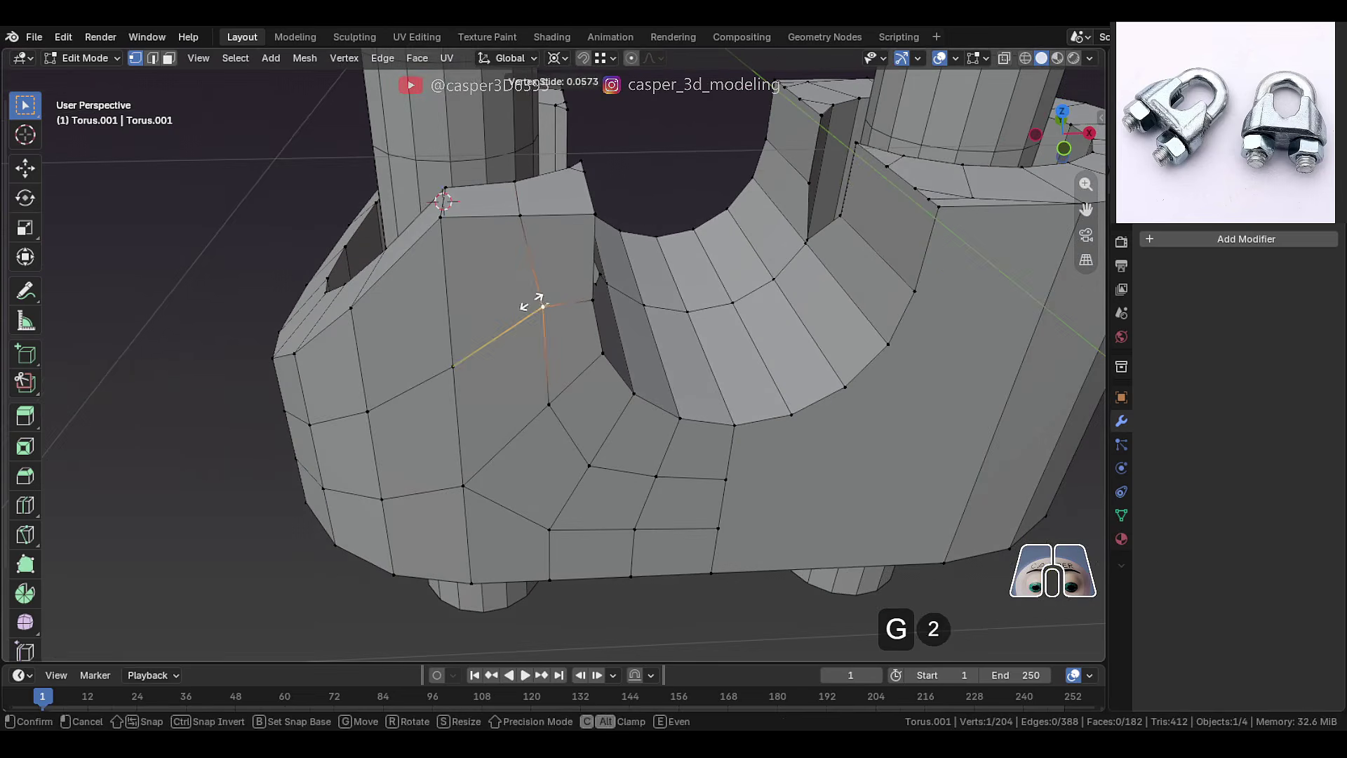
{"action": "left_click", "coordinate": [528, 307]}
{"action": "key", "text": "g"}
{"action": "key", "text": "g"}
{"action": "left_click", "coordinate": [517, 297]}
{"action": "right_click", "coordinate": [566, 250]}
{"action": "key", "text": "g"}
{"action": "key", "text": "g"}
{"action": "middle_click_drag", "start_coordinate": [517, 298], "coordinate": [535, 318]}
{"action": "left_click", "coordinate": [565, 250]}
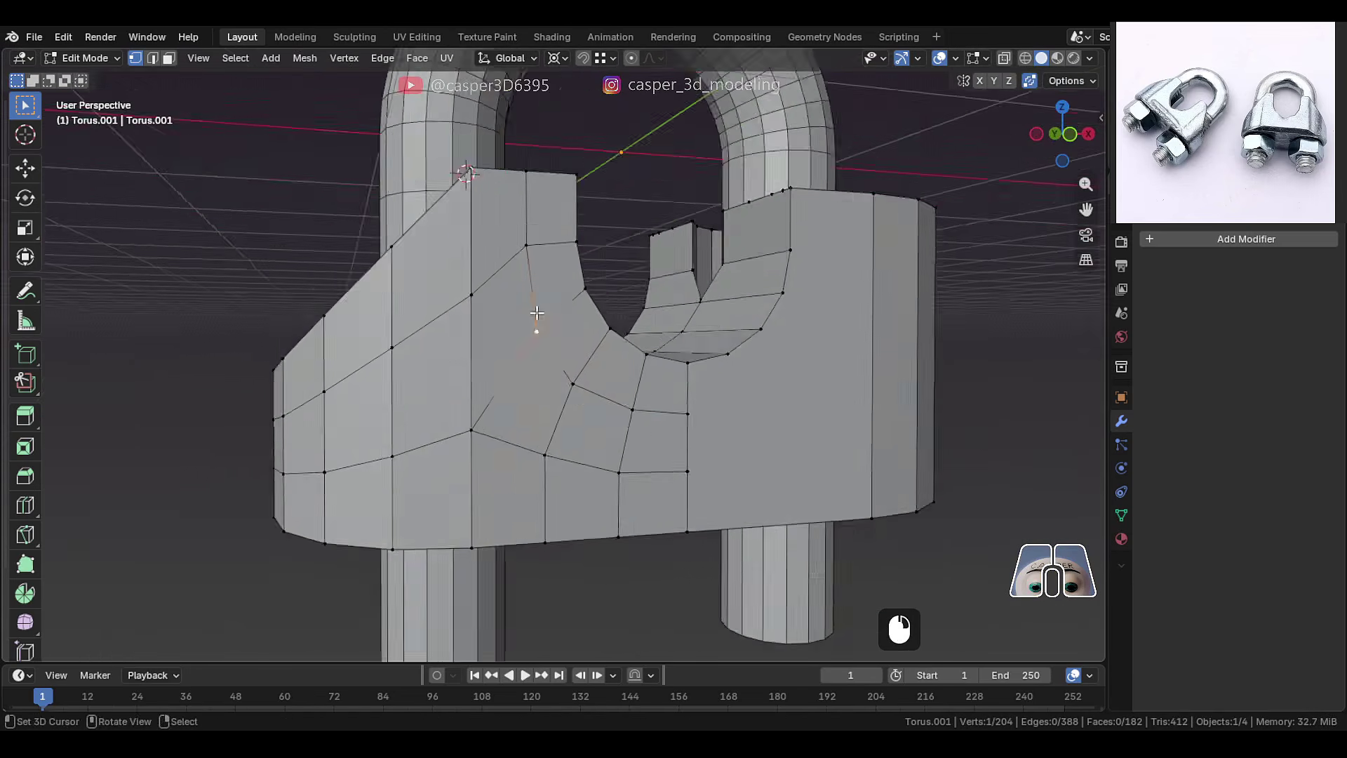
Dissolve the edge running right from the centre line on the block's underside, just behind the front edge
{"action": "scroll", "coordinate": [612, 515], "scroll_direction": "down", "scroll_amount": 3}
{"action": "middle_click_drag", "start_coordinate": [612, 515], "coordinate": [594, 309]}
{"action": "scroll", "coordinate": [594, 308], "scroll_direction": "up", "scroll_amount": 5}
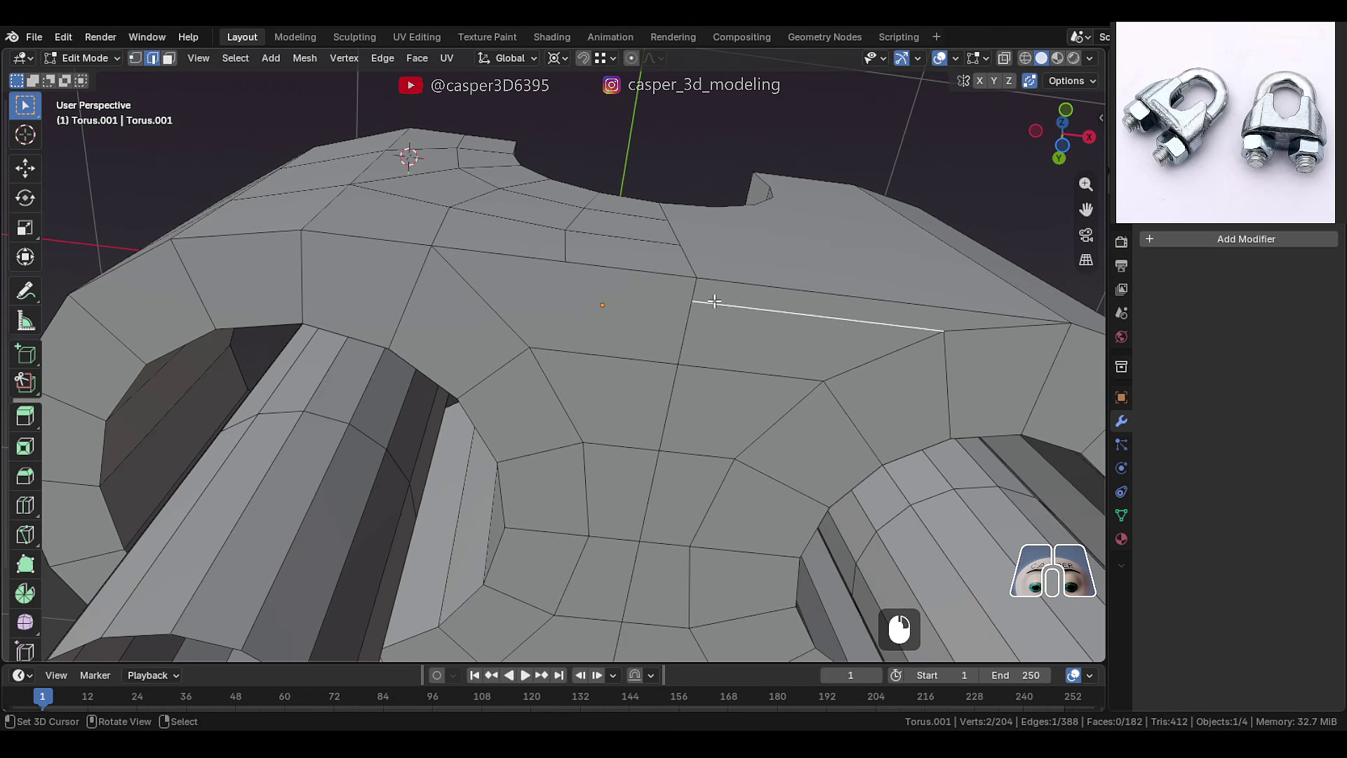
{"action": "key", "text": "x"}
{"action": "left_click", "coordinate": [685, 303]}
Knife-cut the underside from the front edge's cut vertex through the next cross edge to the inner vertex left of the centre line
{"action": "middle_click_drag", "start_coordinate": [575, 363], "coordinate": [562, 336], "text": "shift"}
{"action": "middle_click_drag", "start_coordinate": [562, 335], "coordinate": [544, 332]}
{"action": "key", "text": "1"}
{"action": "key", "text": "k"}
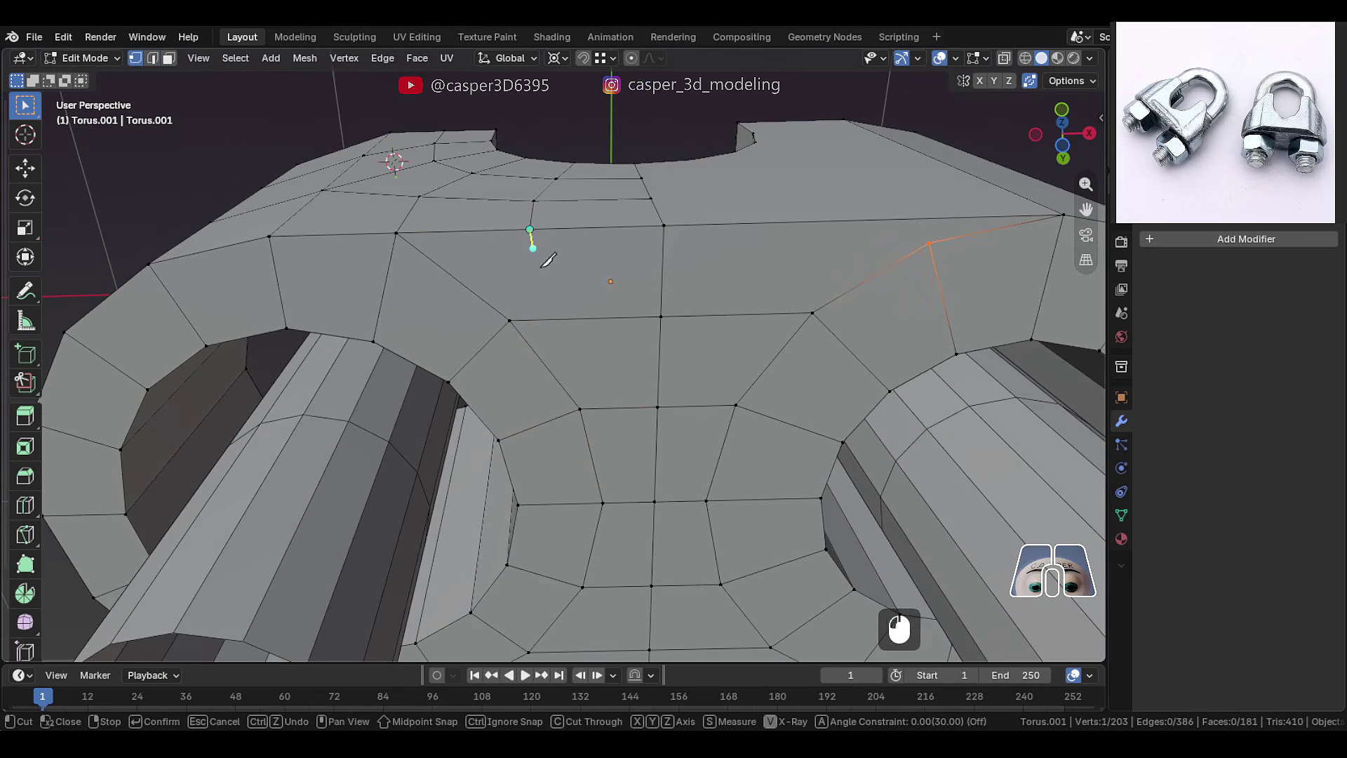
{"action": "key", "text": "Return"}
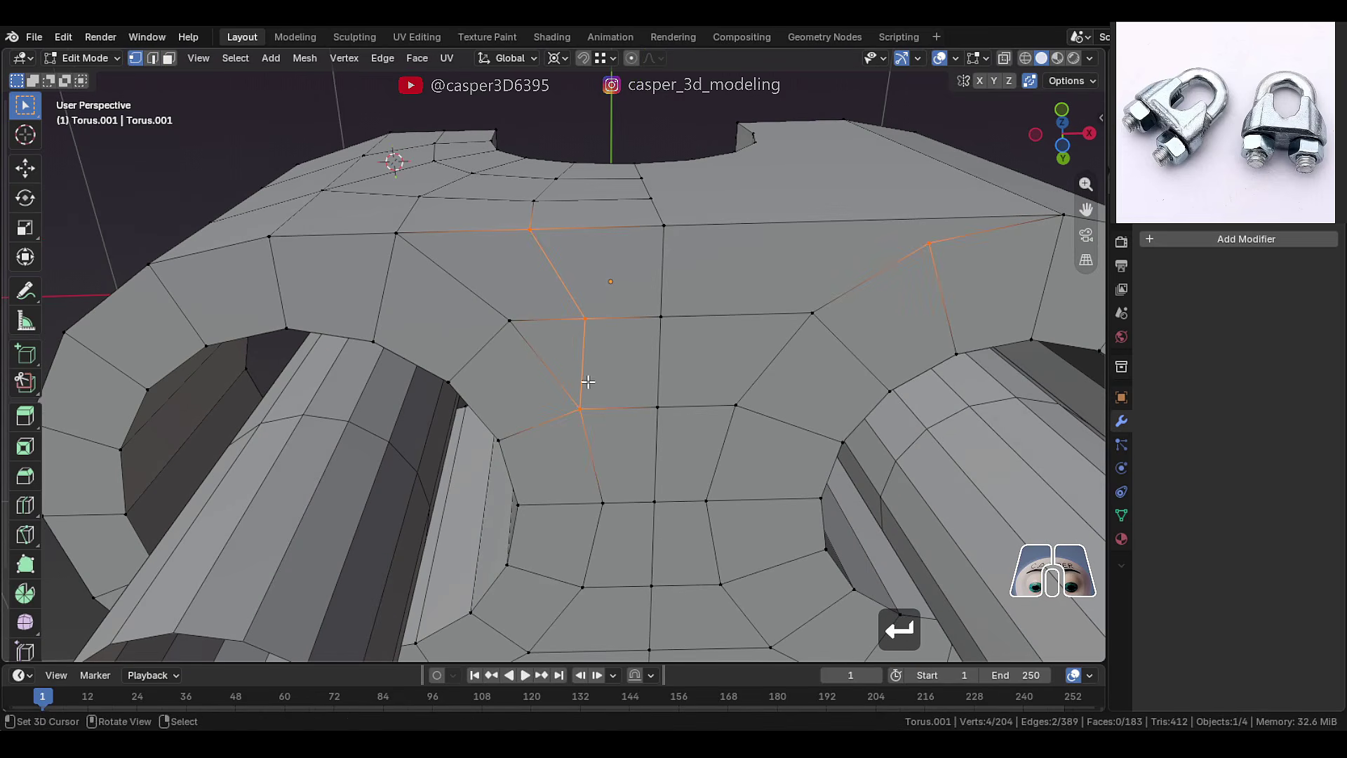
Knife-cut across the underside from the new cut to the midpoint of the neighbouring centre-line edge
{"action": "key", "text": "k"}
{"action": "left_click", "coordinate": [585, 319]}
{"action": "left_click", "coordinate": [659, 363], "text": "shift"}
{"action": "key", "text": "Return"}
Slide the new underside vertices left of the centre line to even out the quads, using a factor of 0.103 for the inner one
{"action": "scroll", "coordinate": [576, 357], "scroll_direction": "up", "scroll_amount": 1}
{"action": "right_click", "coordinate": [588, 365]}
{"action": "key", "text": "g"}
{"action": "key", "text": "g"}
{"action": "left_click", "coordinate": [606, 365]}
{"action": "right_click", "coordinate": [487, 316]}
{"action": "key", "text": "g"}
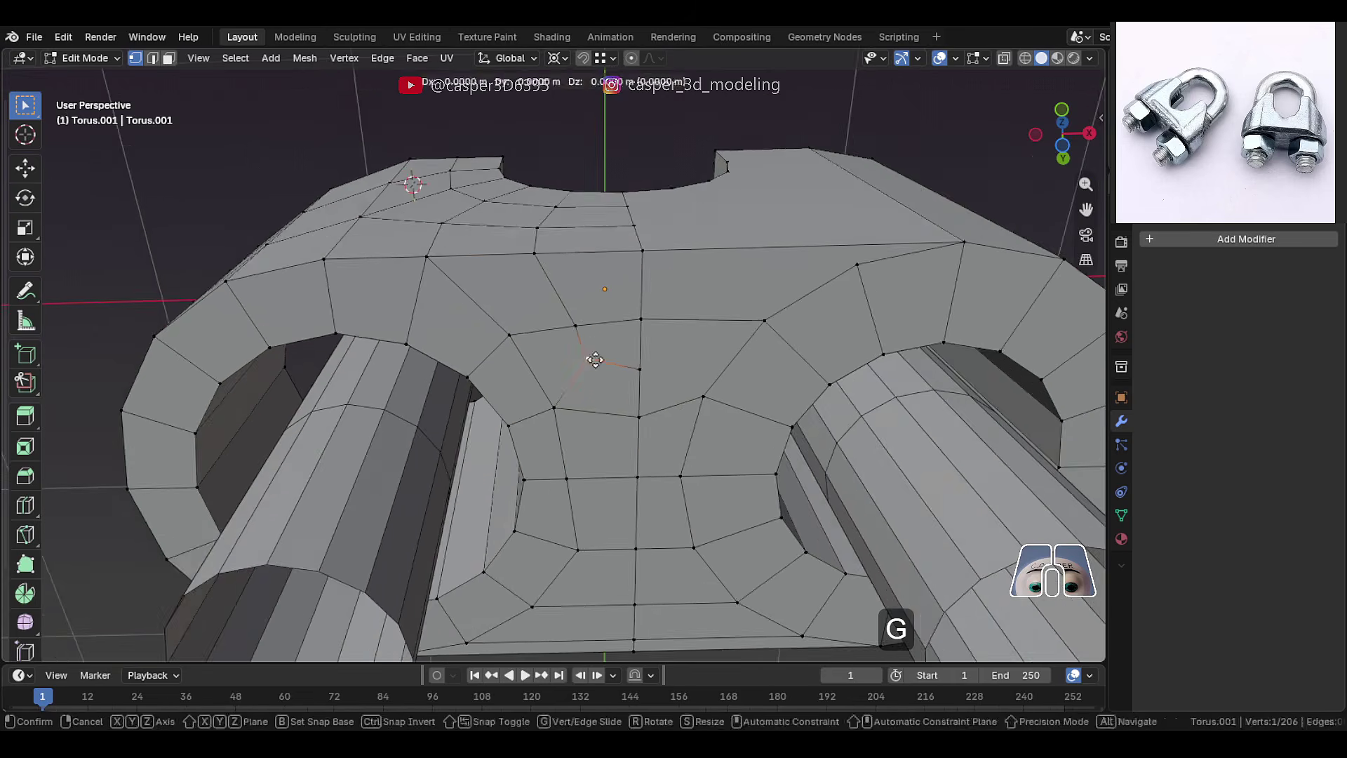
{"action": "key", "text": "g"}
{"action": "left_click", "coordinate": [596, 359]}
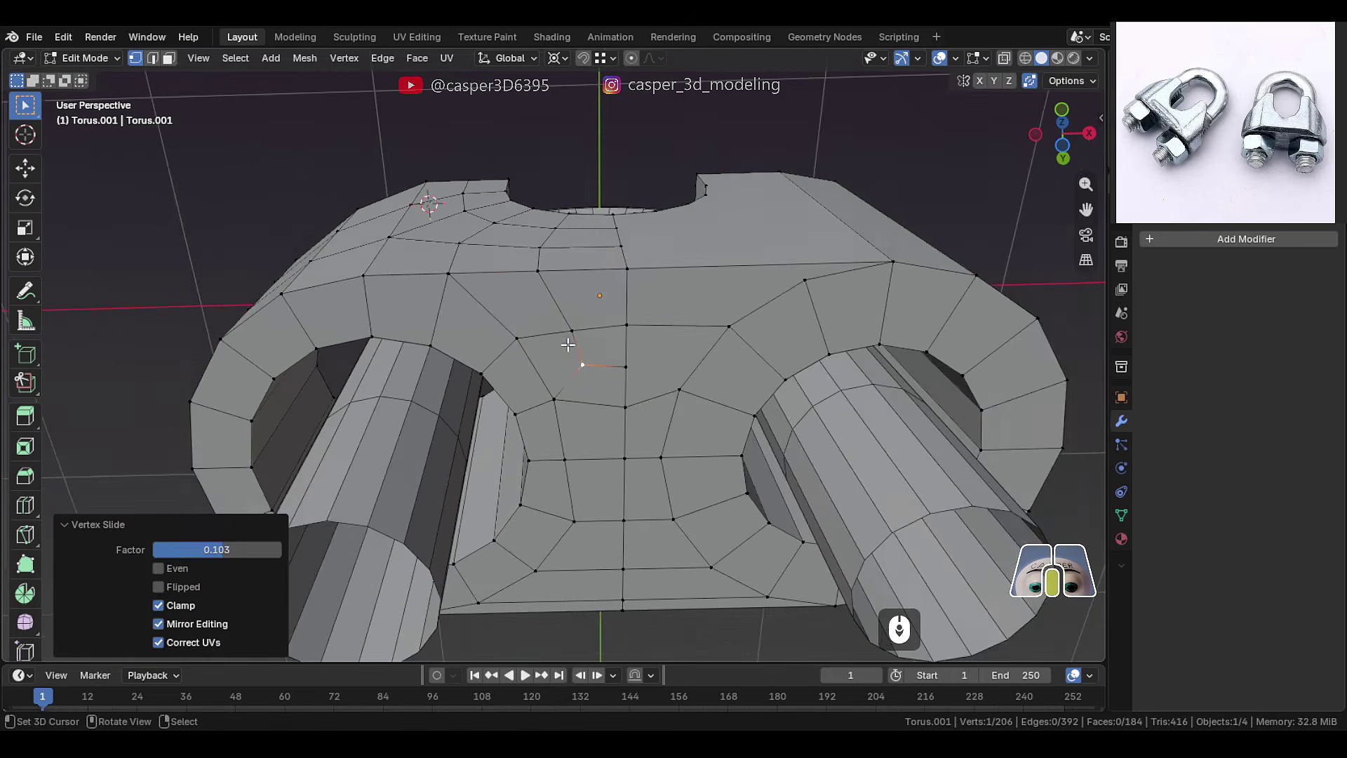
Add two evenly spaced loop cuts across the front half of the rope groove's floor
{"action": "middle_click_drag", "start_coordinate": [595, 359], "coordinate": [553, 346]}
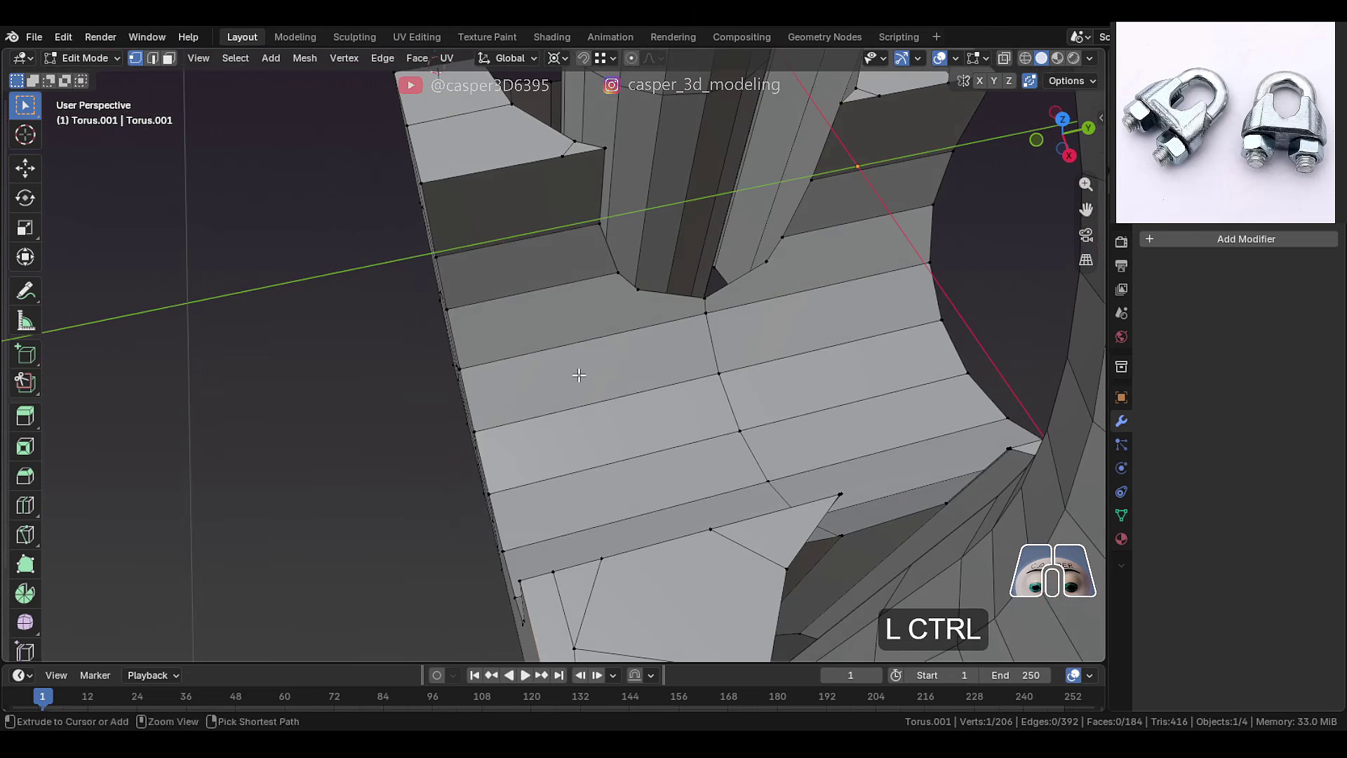
{"action": "key", "text": "ctrl+r"}
{"action": "scroll", "coordinate": [579, 375], "scroll_direction": "up", "scroll_amount": 1}
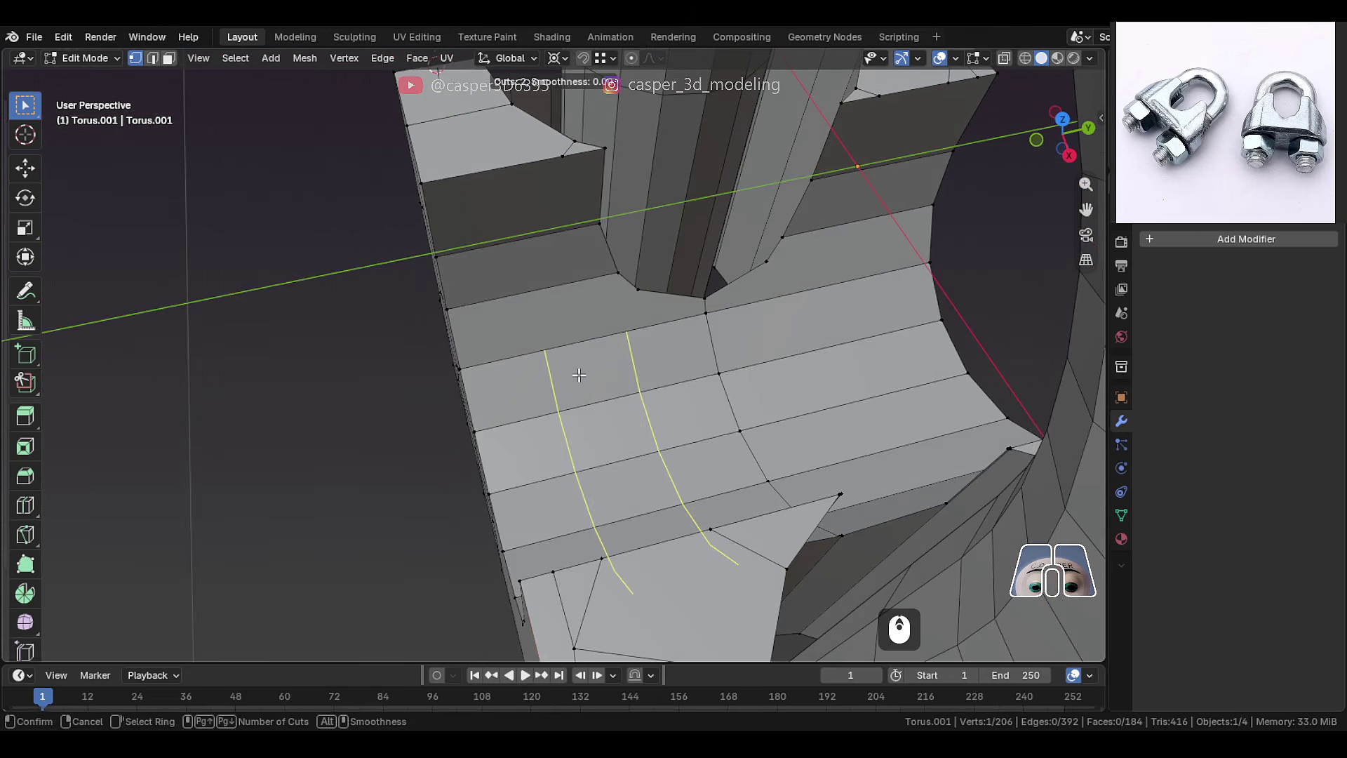
{"action": "left_click", "coordinate": [579, 376]}
{"action": "right_click", "coordinate": [579, 375]}
Slide the extra vertex on the post's top edge fully into the nearby inner corner with a factor of 1.000
{"action": "scroll", "coordinate": [579, 376], "scroll_direction": "up", "scroll_amount": 2}
{"action": "right_click", "coordinate": [653, 331]}
{"action": "middle_click_drag", "start_coordinate": [653, 331], "coordinate": [704, 388]}
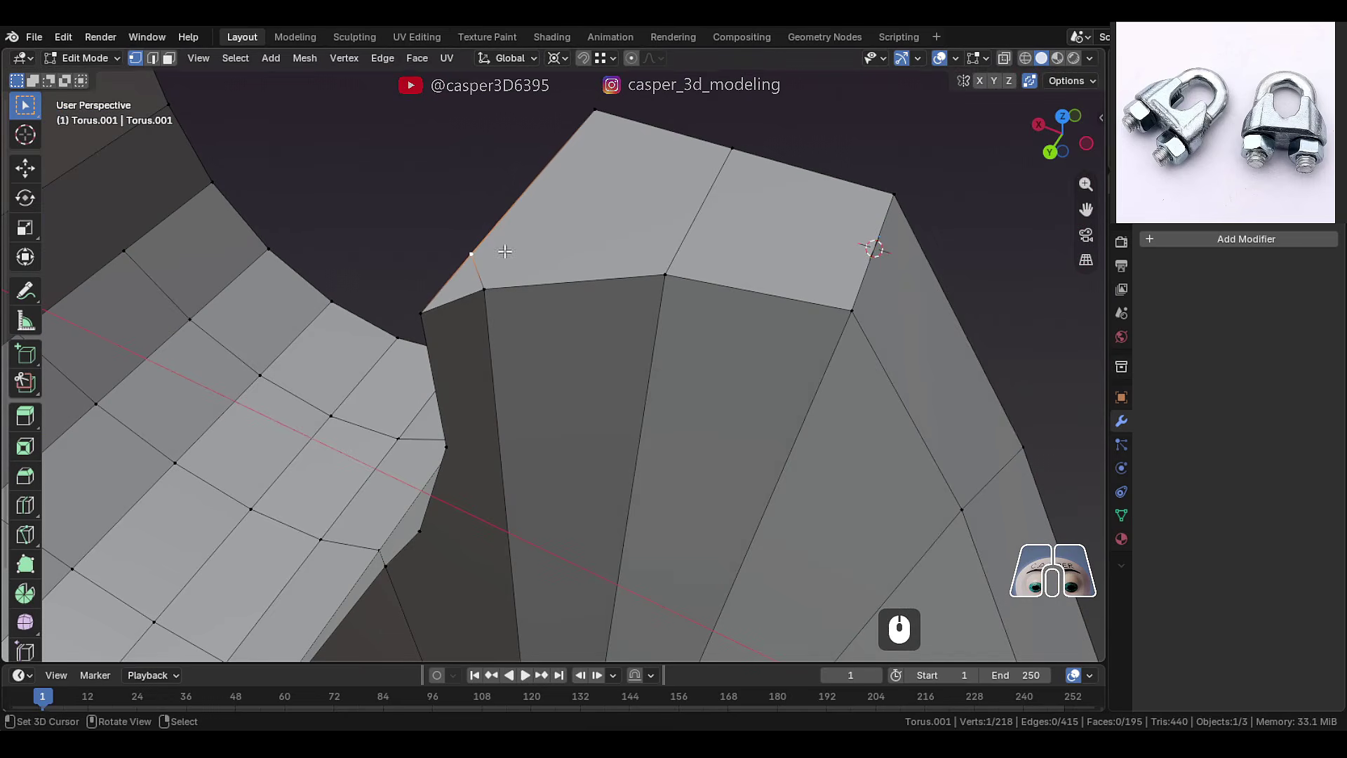
{"action": "key", "text": "g"}
{"action": "key", "text": "g"}
{"action": "left_click", "coordinate": [443, 289]}
Add a centred loop cut down the groove's side wall and connect its lower end to the adjacent groove-floor cut vertex
{"action": "middle_click_drag", "start_coordinate": [466, 316], "coordinate": [491, 325]}
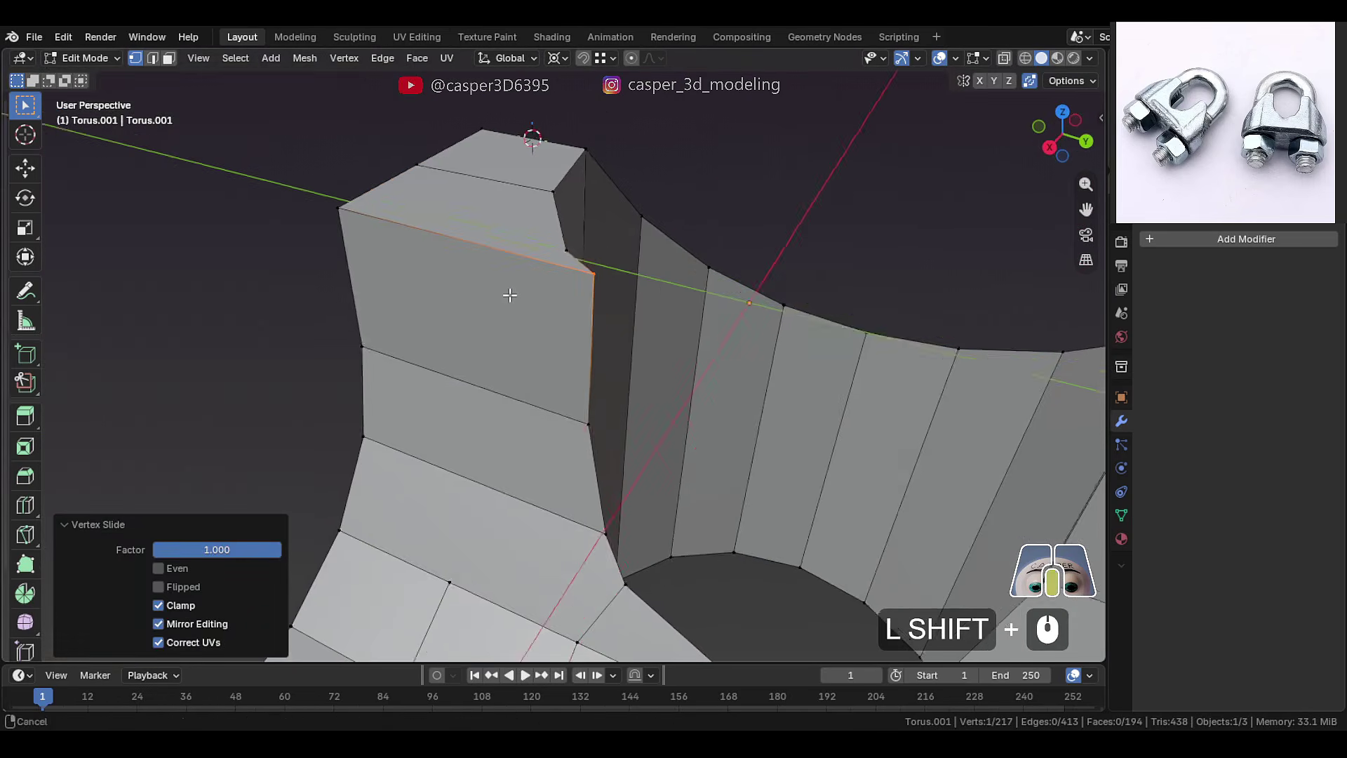
{"action": "middle_click_drag", "start_coordinate": [511, 295], "coordinate": [491, 280], "text": "shift"}
{"action": "key", "text": "ctrl+r"}
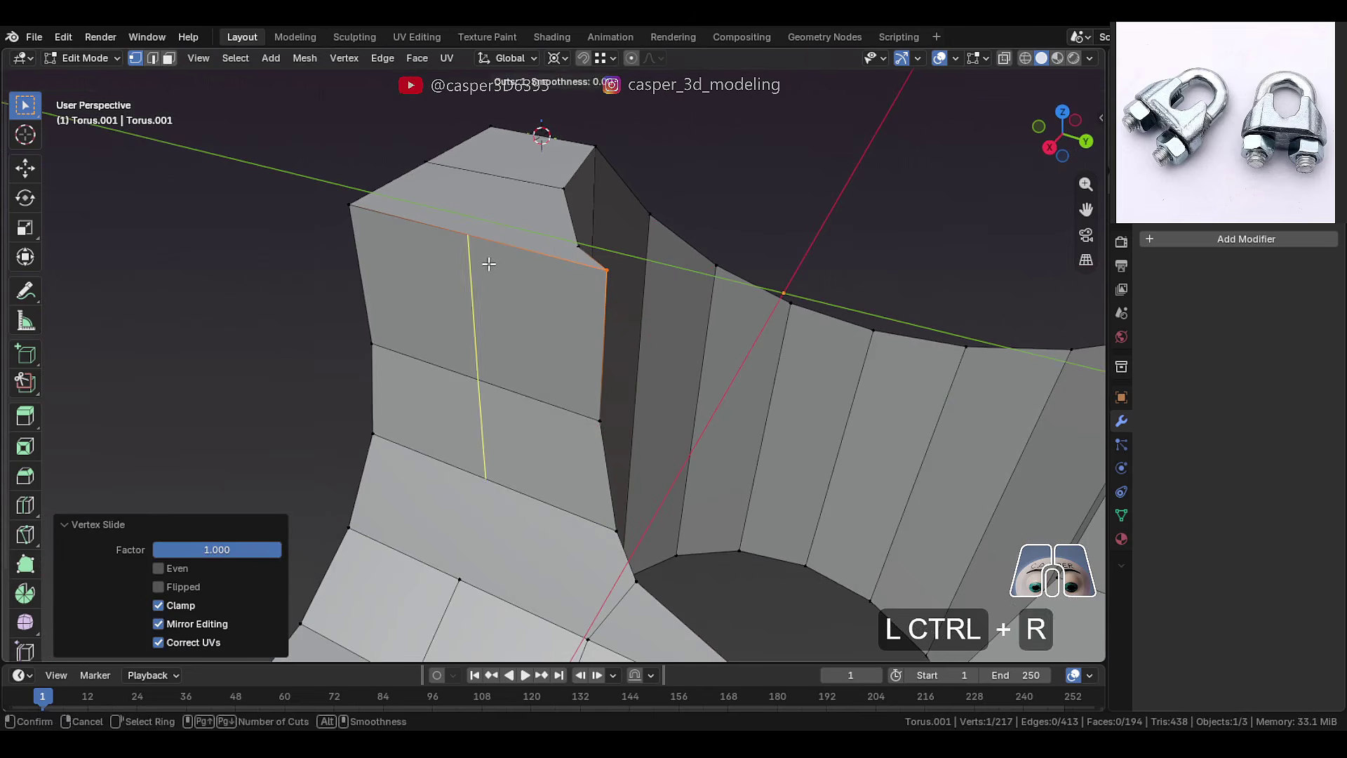
{"action": "left_click", "coordinate": [483, 307]}
{"action": "right_click", "coordinate": [483, 308]}
{"action": "left_click", "coordinate": [467, 547]}
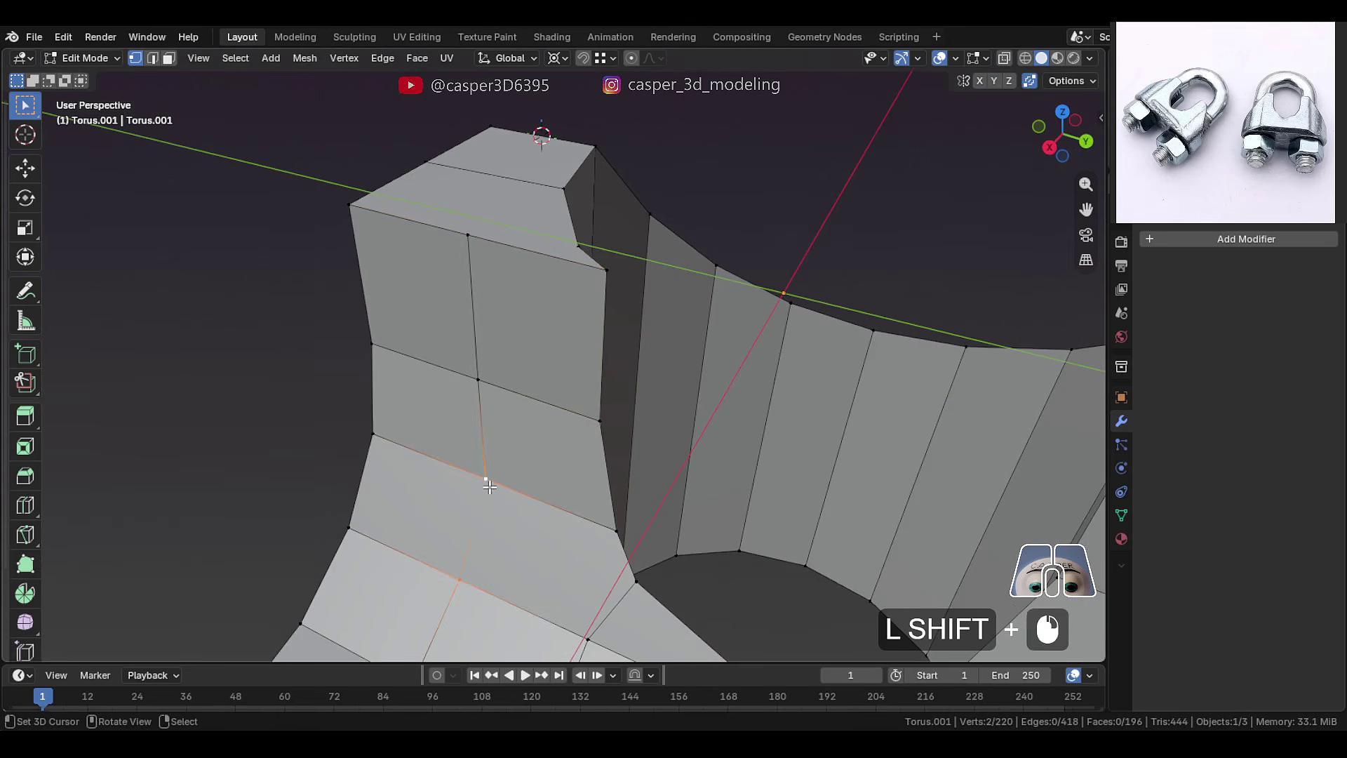
{"action": "middle_click_drag", "start_coordinate": [491, 478], "coordinate": [610, 436], "text": "shift"}
Knife-cut the post's top face from the wall cut to the hole-side and outer edge vertices, sliding the middle vertex by 0.237
{"action": "key", "text": "k"}
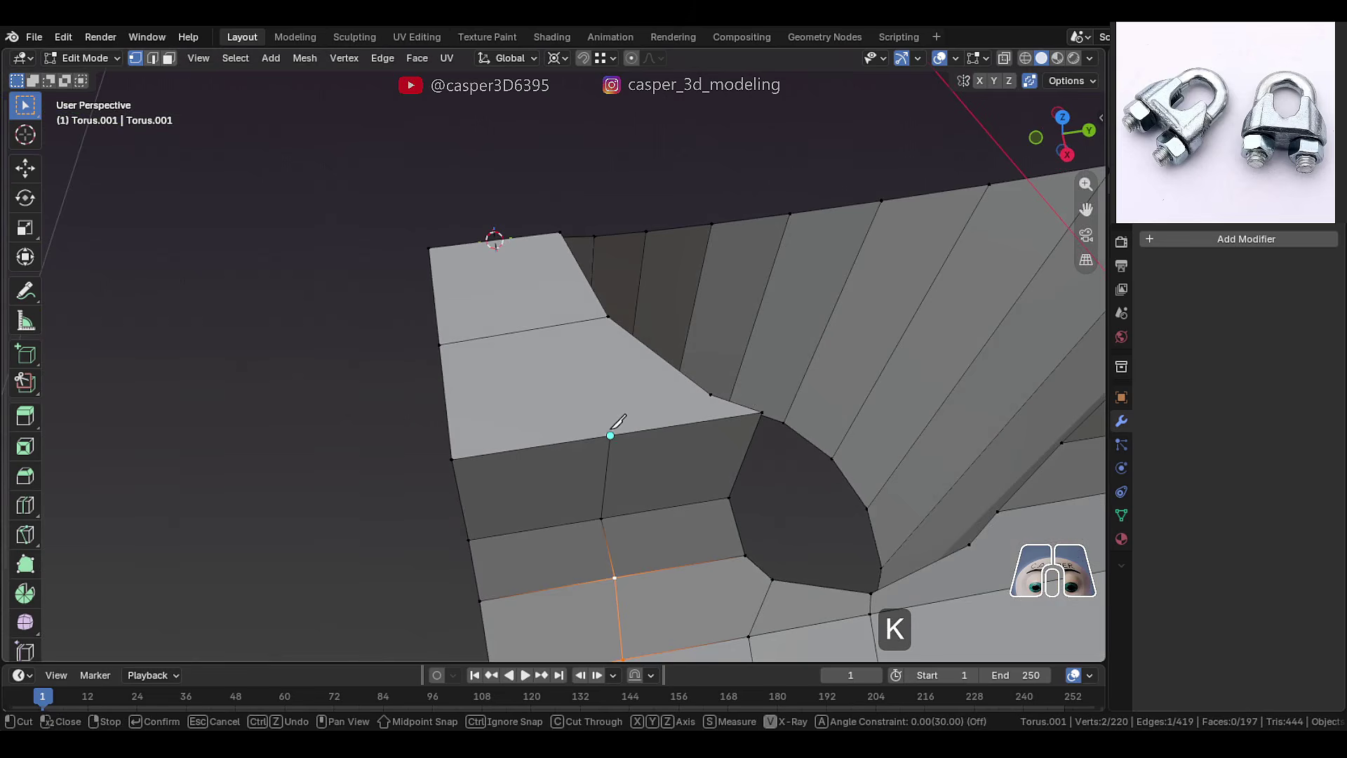
{"action": "left_click", "coordinate": [712, 396]}
{"action": "key", "text": "Return"}
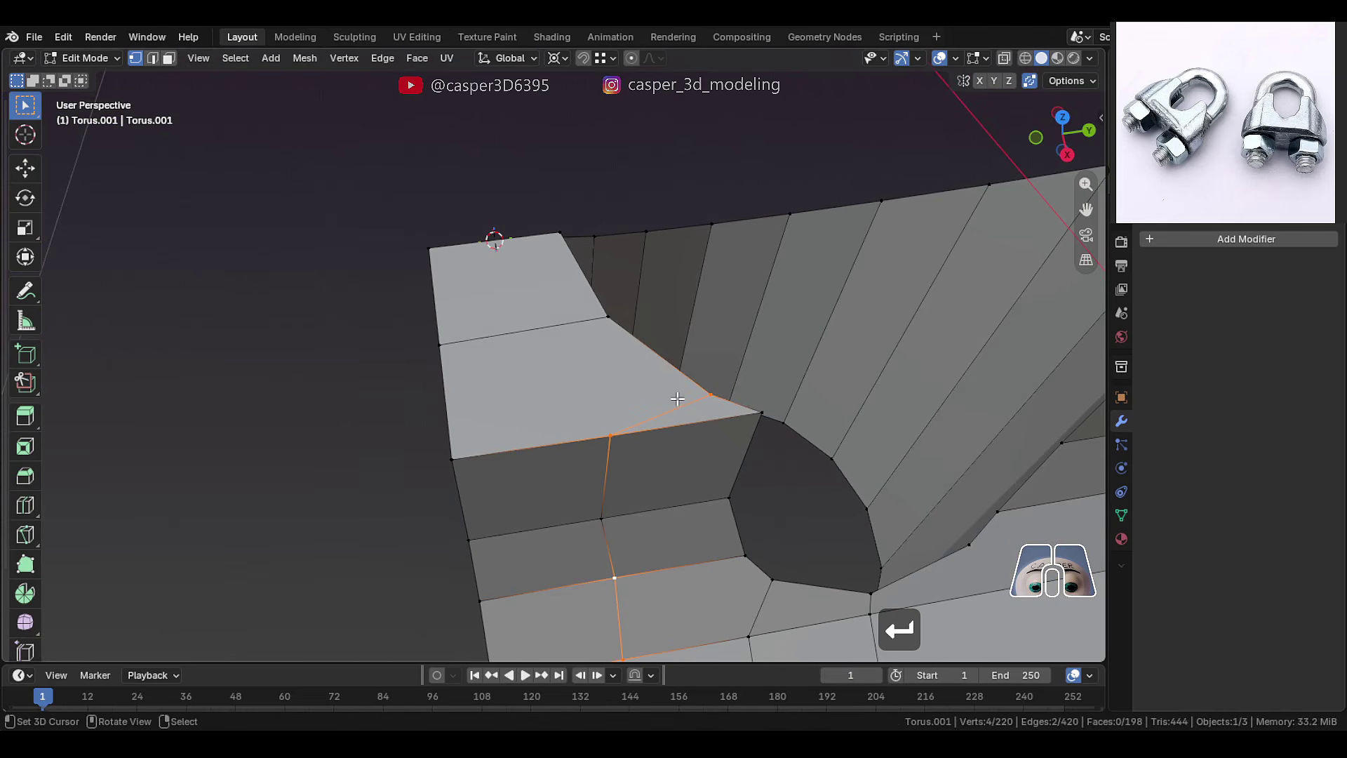
{"action": "key", "text": "k"}
{"action": "left_click", "coordinate": [661, 414], "text": "shift"}
{"action": "left_click", "coordinate": [439, 345]}
{"action": "key", "text": "Return"}
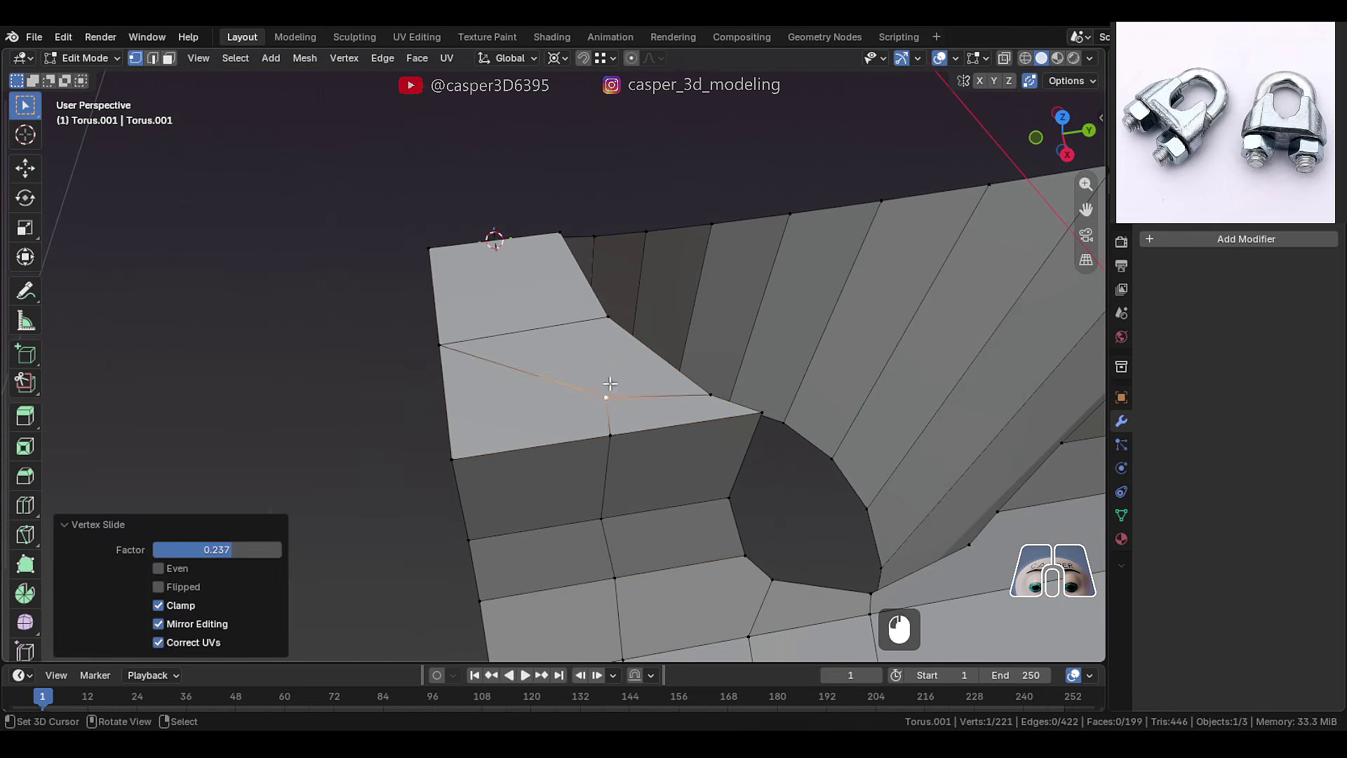
Merge the two close vertices where the groove wall meets the rod hole at their center
{"action": "middle_click_drag", "start_coordinate": [610, 393], "coordinate": [736, 435]}
{"action": "left_click", "coordinate": [660, 451], "text": "shift"}
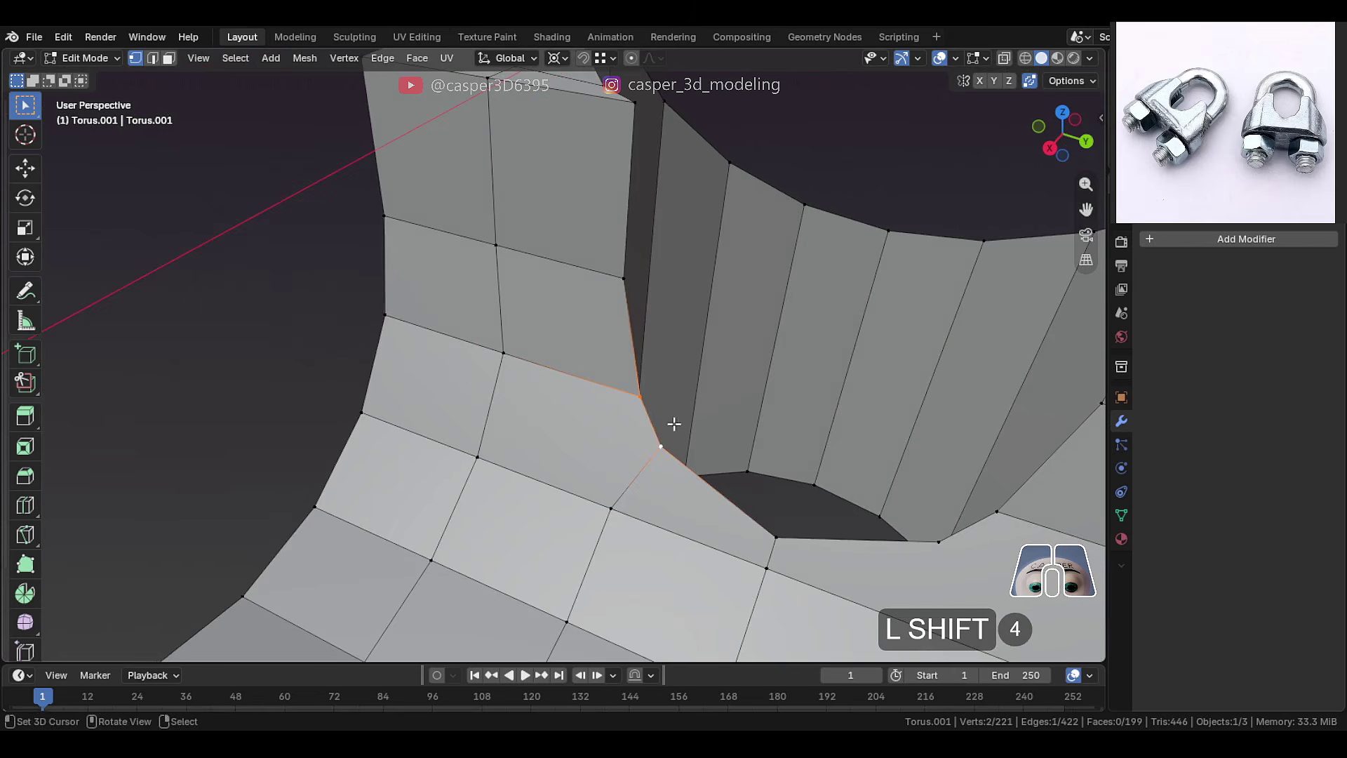
{"action": "key", "text": "m"}
{"action": "left_click", "coordinate": [664, 393]}
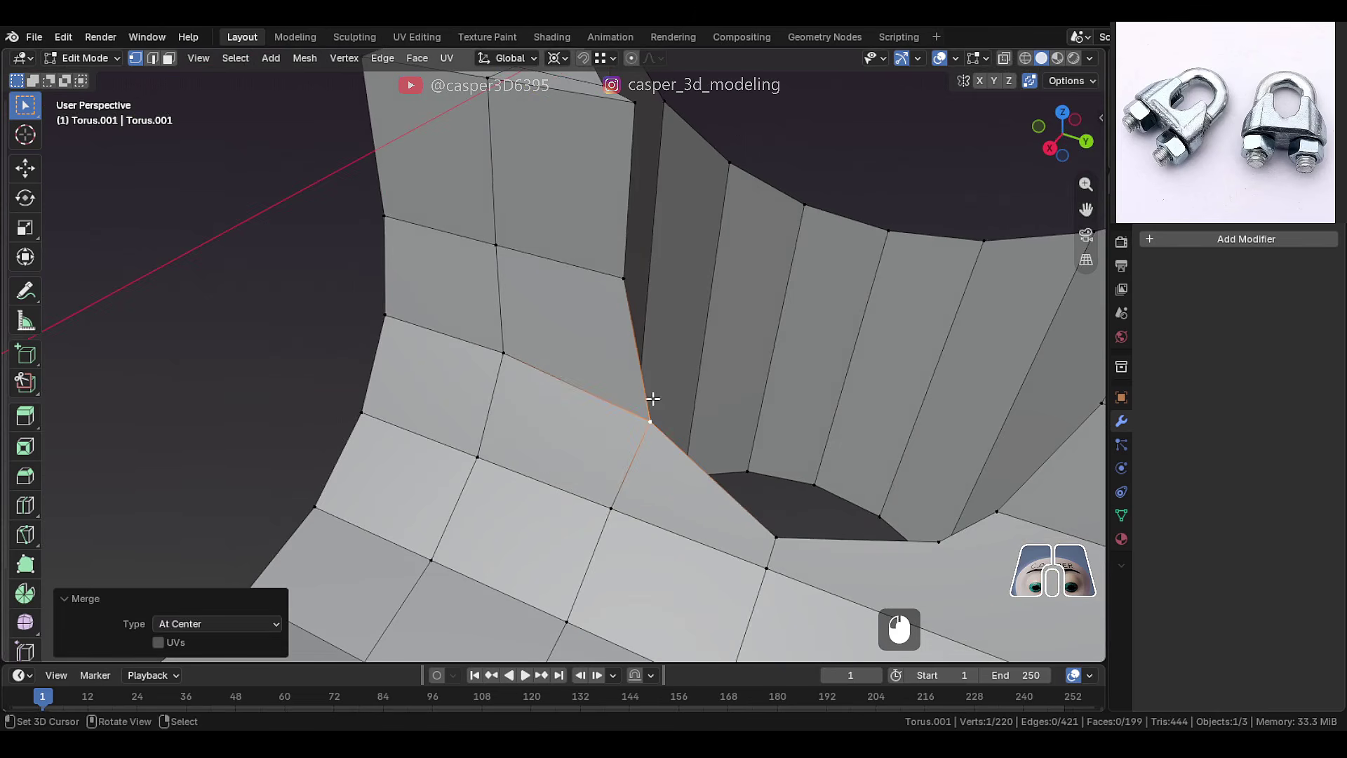
Add a loop cut around the rod hole's inner wall near its top and connect its end to the merged vertex
{"action": "middle_click_drag", "start_coordinate": [665, 423], "coordinate": [640, 512]}
{"action": "key", "text": "ctrl+r"}
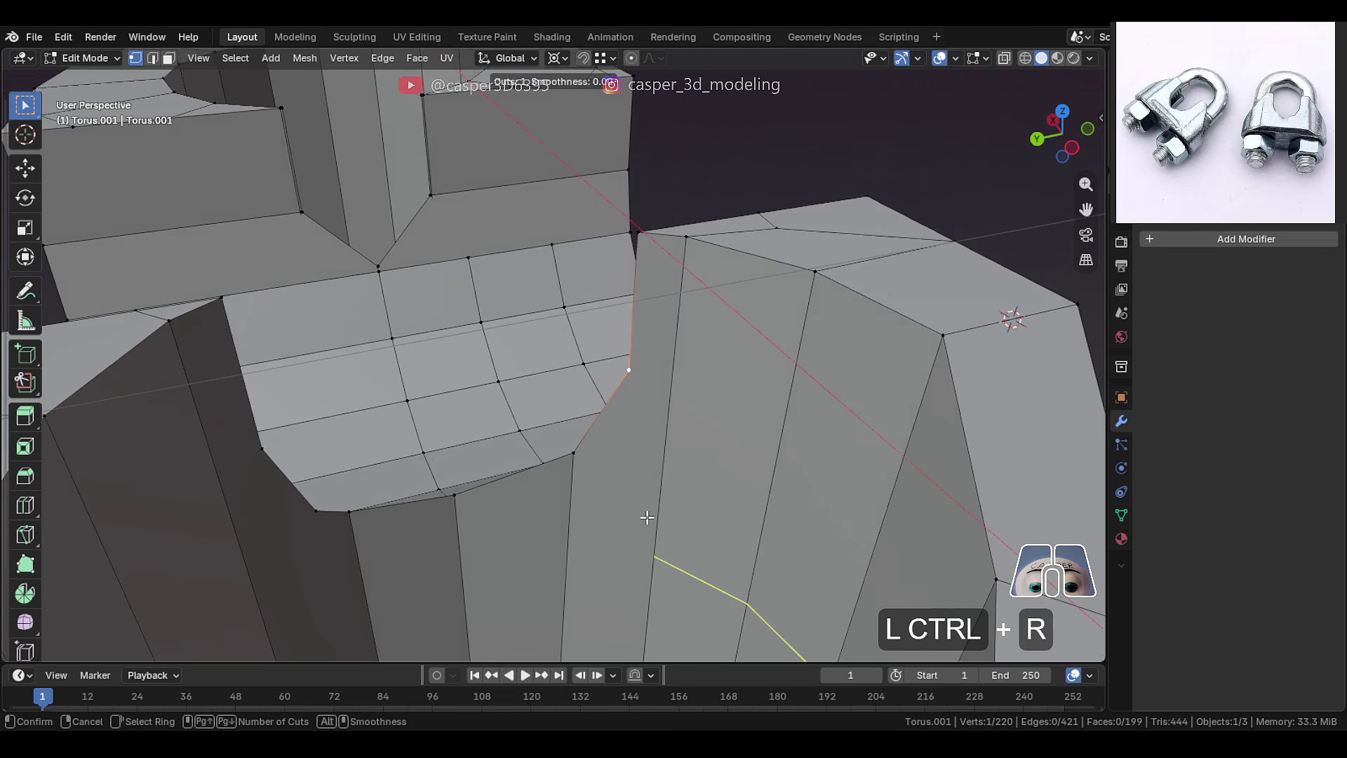
{"action": "left_click", "coordinate": [645, 517]}
{"action": "left_click", "coordinate": [642, 360]}
{"action": "right_click", "coordinate": [669, 385]}
{"action": "middle_click_drag", "start_coordinate": [719, 372], "coordinate": [612, 478]}
{"action": "right_click", "coordinate": [630, 386], "text": "shift"}
{"action": "key", "text": "j"}
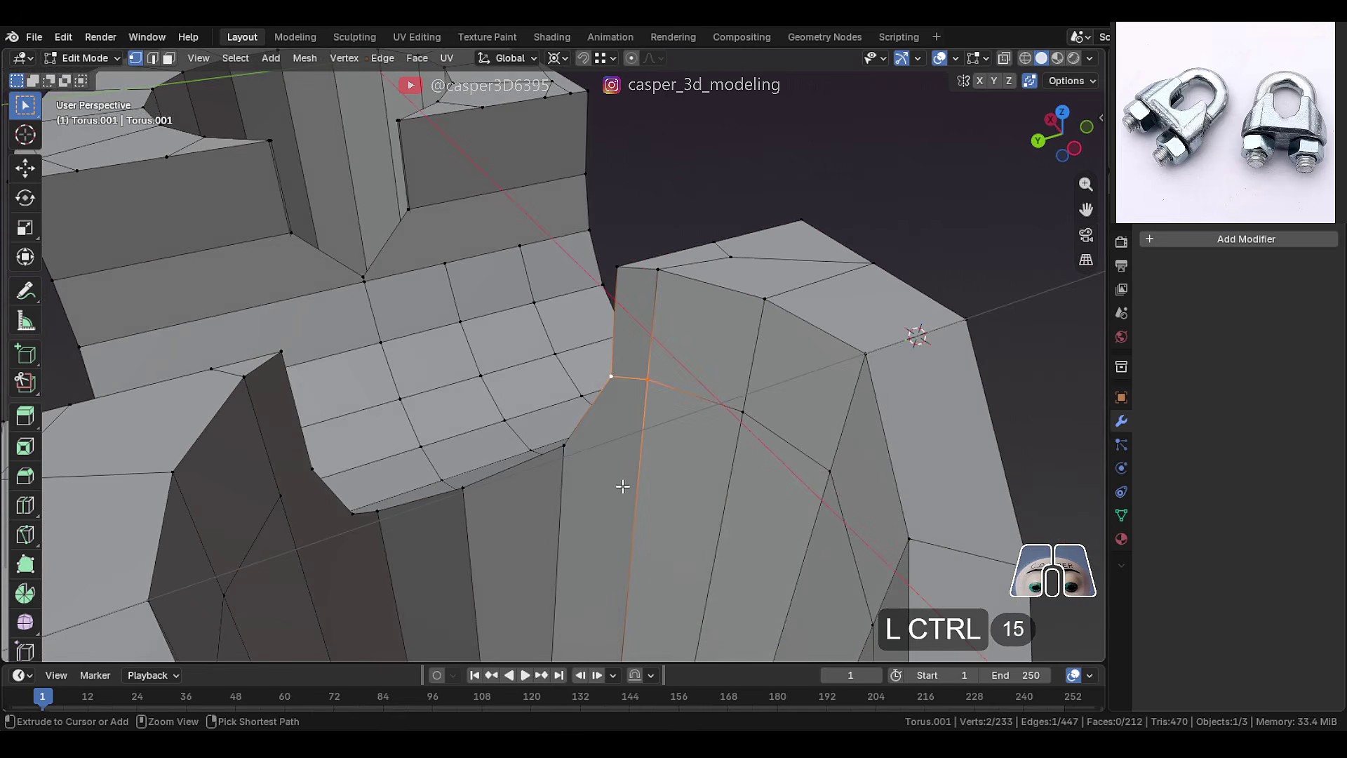
Add a second loop cut around the rod hole's inner wall below the first, with a factor of 0.476
{"action": "key", "text": "ctrl+r"}
{"action": "left_click", "coordinate": [628, 487]}
{"action": "left_click", "coordinate": [655, 413]}
{"action": "scroll", "coordinate": [665, 395], "scroll_direction": "up", "scroll_amount": 2}
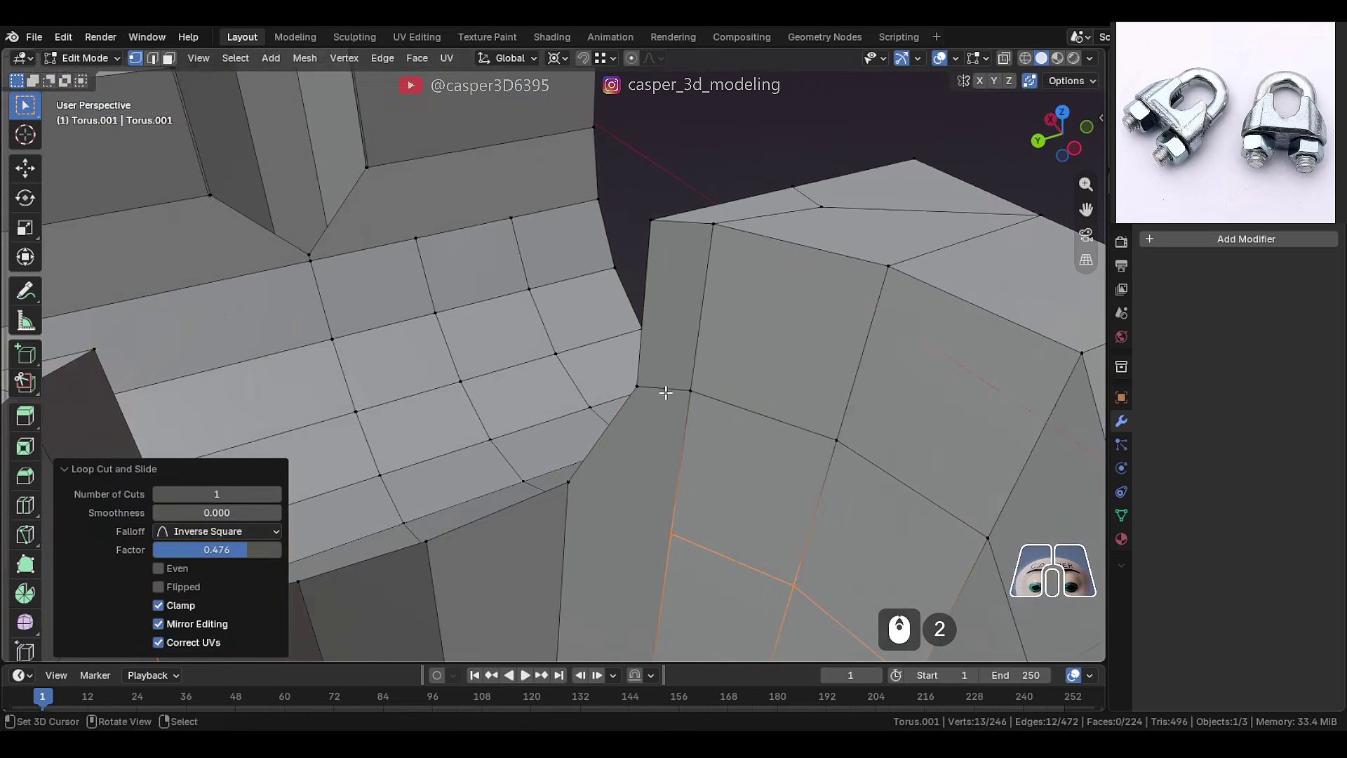
Slide the two vertices beside the groove corner on the hole wall fully into the adjacent corner vertices
{"action": "right_click", "coordinate": [681, 388]}
{"action": "key", "text": "g"}
{"action": "key", "text": "g"}
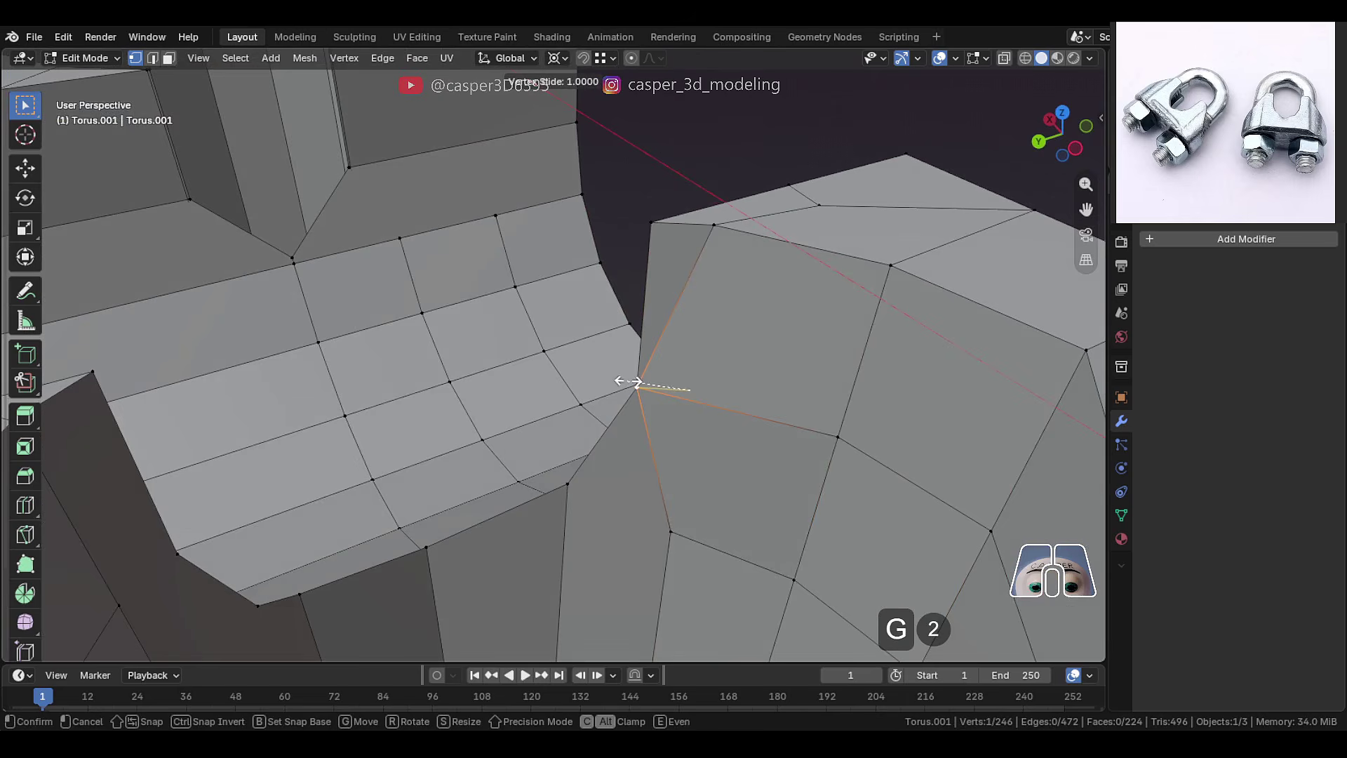
{"action": "left_click", "coordinate": [630, 381]}
{"action": "right_click", "coordinate": [713, 236]}
{"action": "key", "text": "g"}
{"action": "key", "text": "g"}
{"action": "left_click", "coordinate": [654, 241]}
Dissolve the leftover knife-cut edges on the post's top face
{"action": "scroll", "coordinate": [715, 260], "scroll_direction": "down", "scroll_amount": 2}
{"action": "key", "text": "2"}
{"action": "middle_click_drag", "start_coordinate": [704, 241], "coordinate": [695, 302]}
{"action": "left_click", "coordinate": [713, 250]}
{"action": "left_click", "coordinate": [761, 244], "text": "shift"}
{"action": "key", "text": "x"}
{"action": "left_click", "coordinate": [738, 265]}
Add a centred loop cut along the post's top and sloped rim, and connect its end to the groove wall cut's upper vertex
{"action": "key", "text": "ctrl+r"}
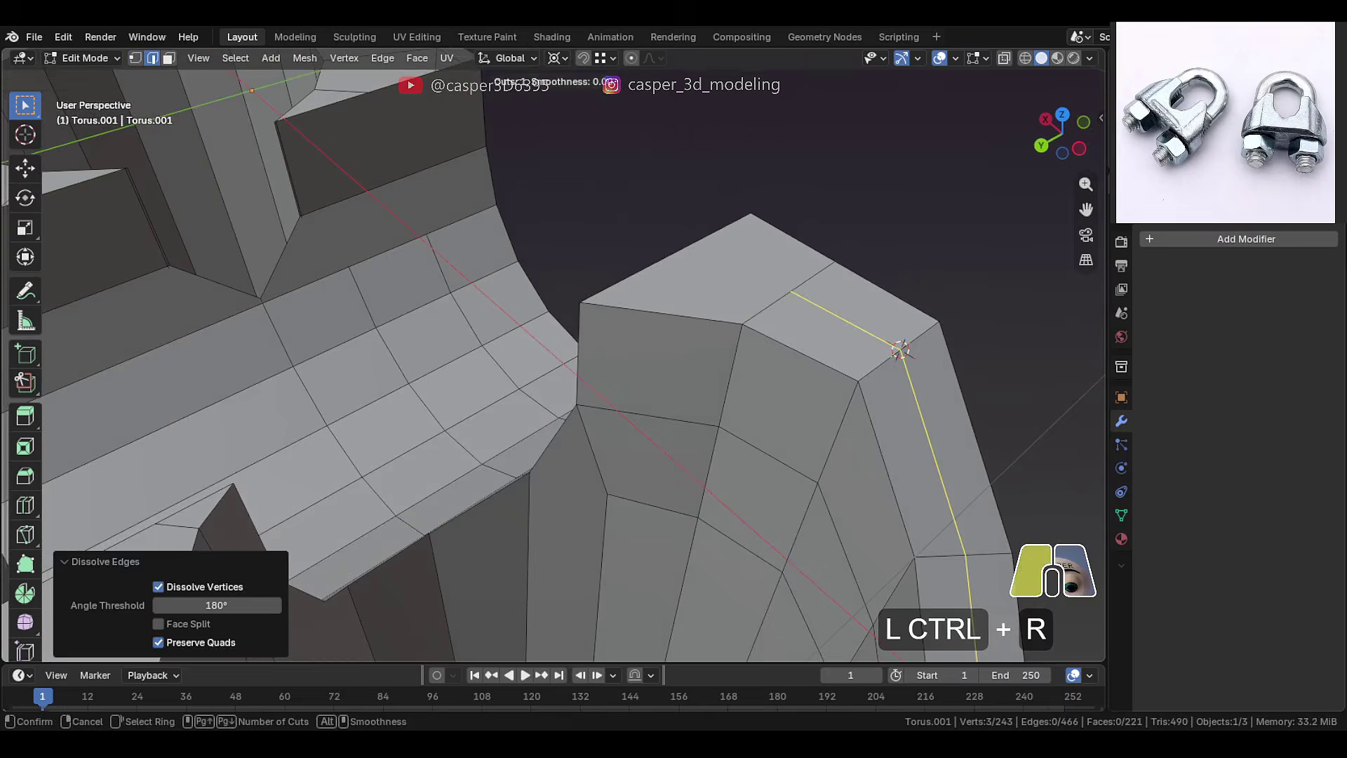
{"action": "left_click", "coordinate": [786, 300]}
{"action": "right_click", "coordinate": [786, 300]}
{"action": "middle_click_drag", "start_coordinate": [779, 301], "coordinate": [866, 311]}
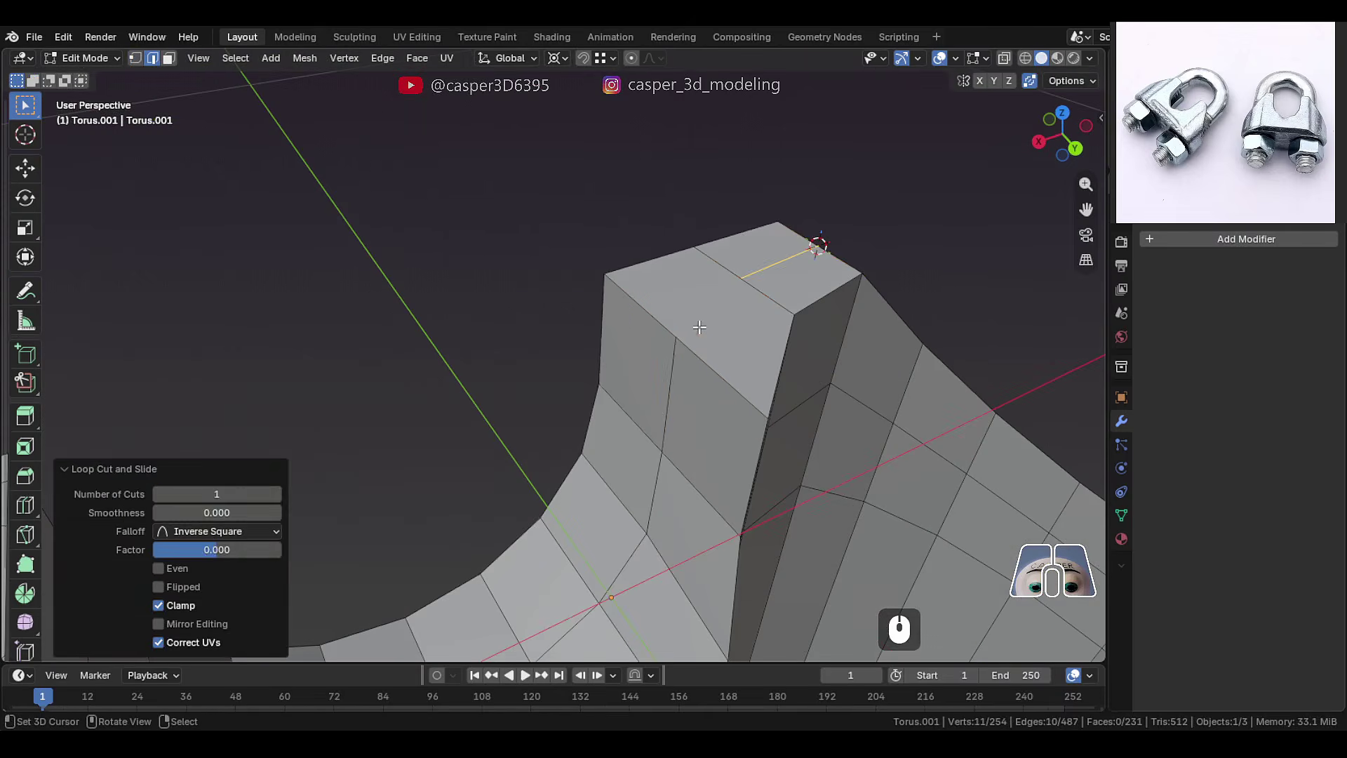
{"action": "key", "text": "1"}
{"action": "right_click", "coordinate": [675, 338]}
{"action": "right_click", "coordinate": [726, 282], "text": "shift"}
{"action": "key", "text": "j"}
Add a loop cut through the hole wall faces below the groove and connect its end to the adjoining wall loop's vertex
{"action": "middle_click_drag", "start_coordinate": [737, 280], "coordinate": [562, 376]}
{"action": "key", "text": "ctrl+r"}
{"action": "left_click", "coordinate": [530, 494]}
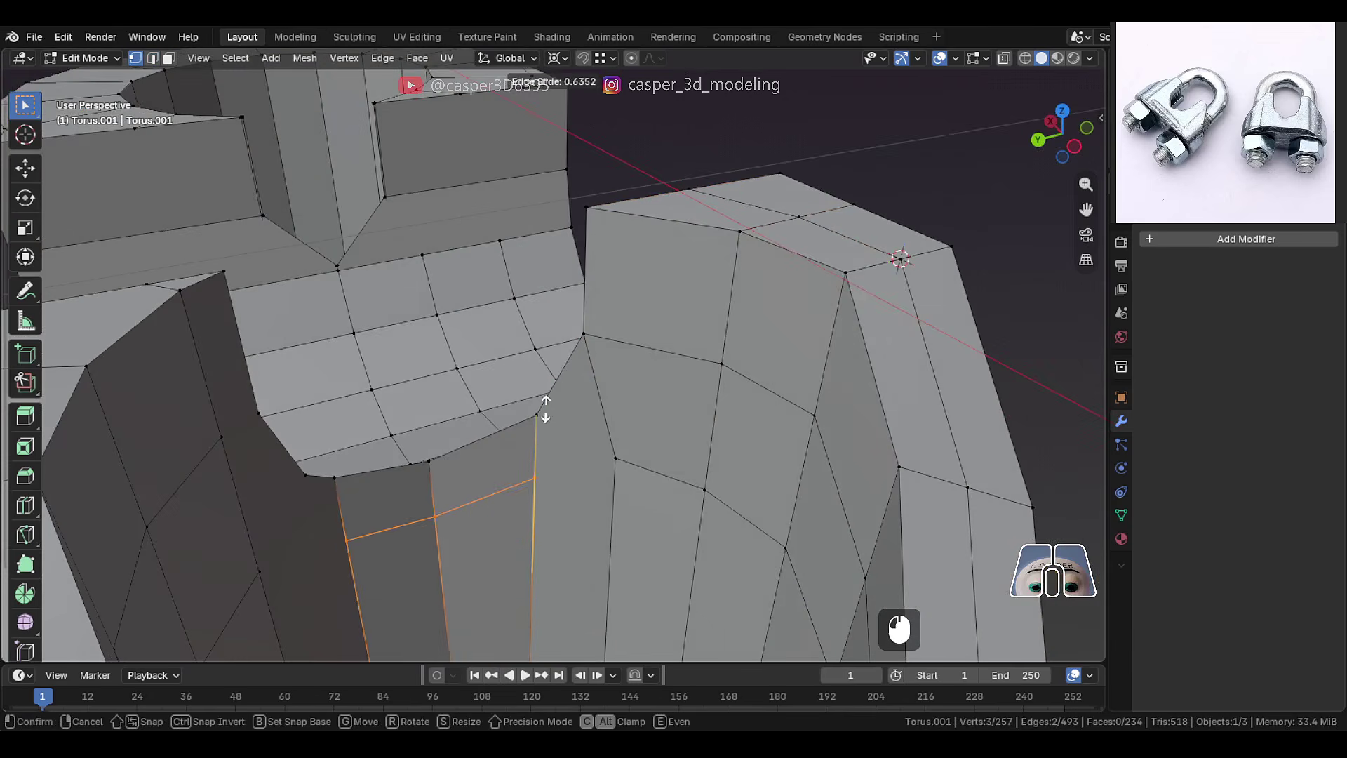
{"action": "left_click", "coordinate": [548, 396]}
{"action": "right_click", "coordinate": [535, 477]}
{"action": "right_click", "coordinate": [616, 457], "text": "shift"}
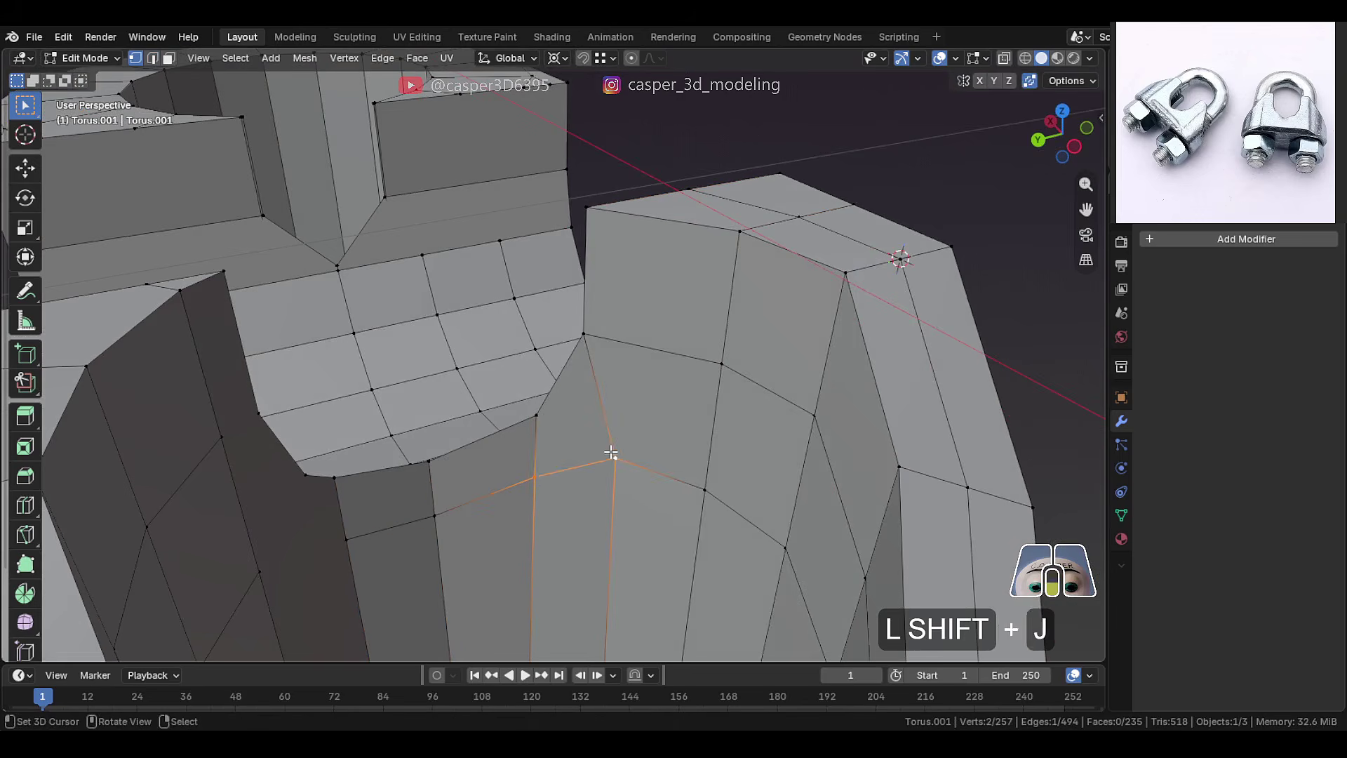
Add two evenly spaced loop cuts around the lower part of the rod hole's inner wall
{"action": "scroll", "coordinate": [611, 452], "scroll_direction": "down", "scroll_amount": 3}
{"action": "middle_click_drag", "start_coordinate": [611, 453], "coordinate": [595, 500]}
{"action": "key", "text": "ctrl+r"}
{"action": "scroll", "coordinate": [598, 508], "scroll_direction": "up", "scroll_amount": 1}
{"action": "left_click", "coordinate": [598, 508]}
{"action": "right_click", "coordinate": [598, 508]}
{"action": "scroll", "coordinate": [598, 508], "scroll_direction": "up", "scroll_amount": 3}
{"action": "right_click", "coordinate": [663, 499]}
{"action": "scroll", "coordinate": [736, 397], "scroll_direction": "down", "scroll_amount": 3}
{"action": "right_click", "coordinate": [613, 315]}
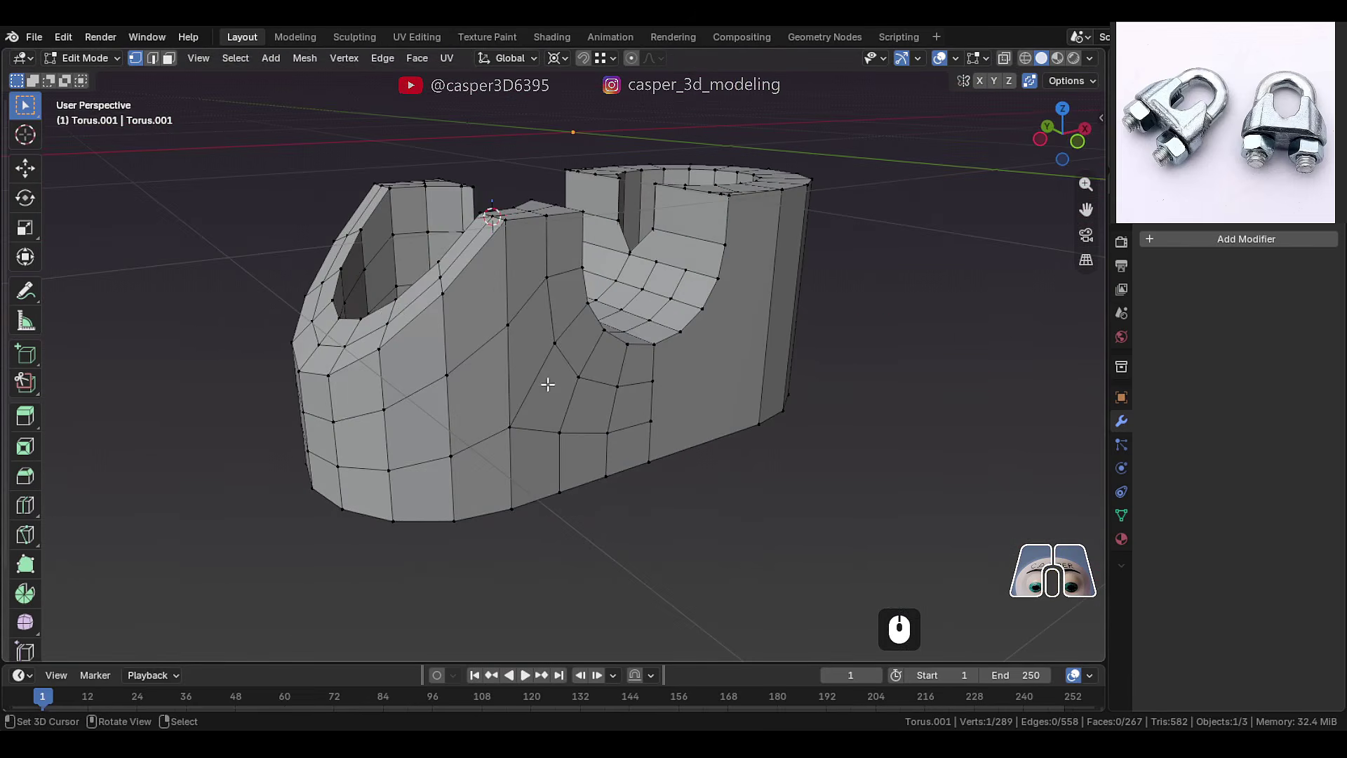
Select the whole saddle block mesh and symmetrize it from -X to +X
{"action": "key", "text": "a"}
{"action": "middle_click_drag", "start_coordinate": [548, 385], "coordinate": [593, 443], "text": "shift"}
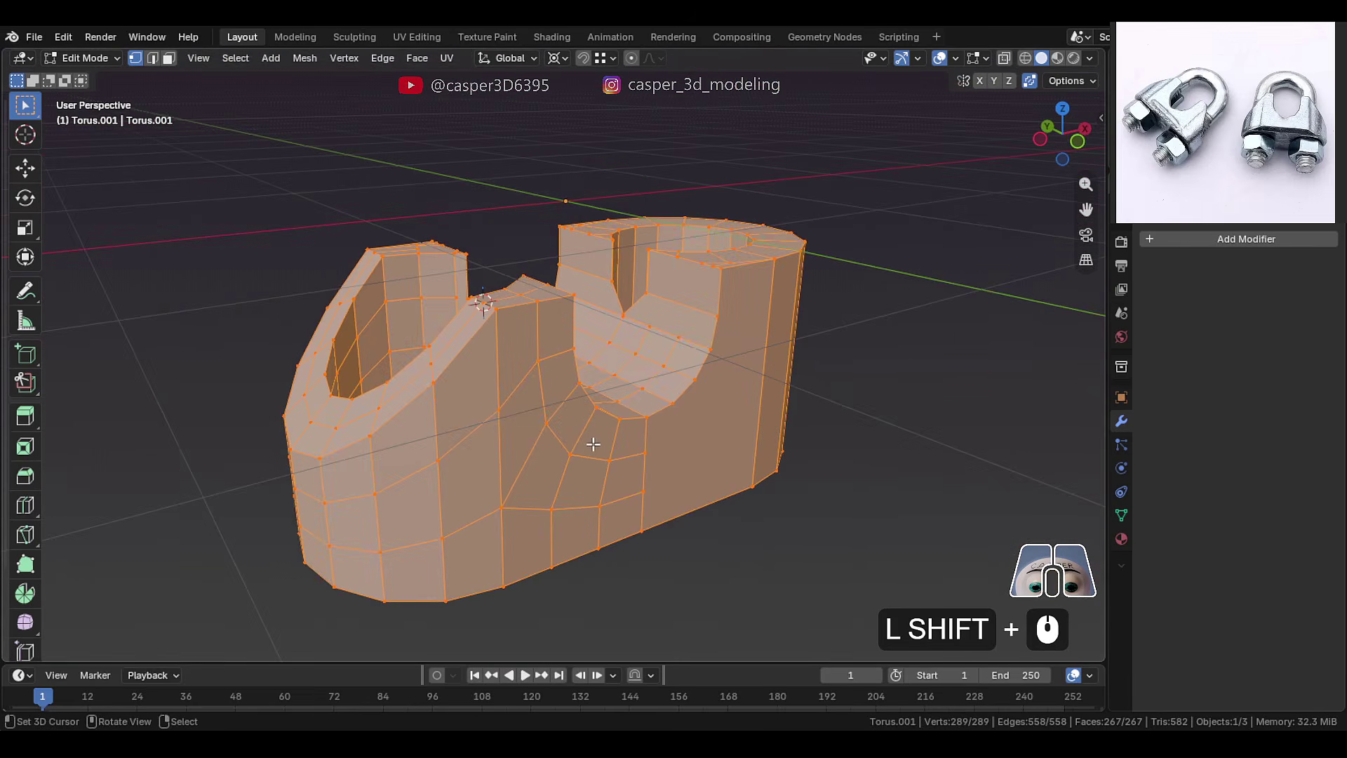
{"action": "left_click", "coordinate": [303, 59]}
{"action": "left_click", "coordinate": [341, 302]}
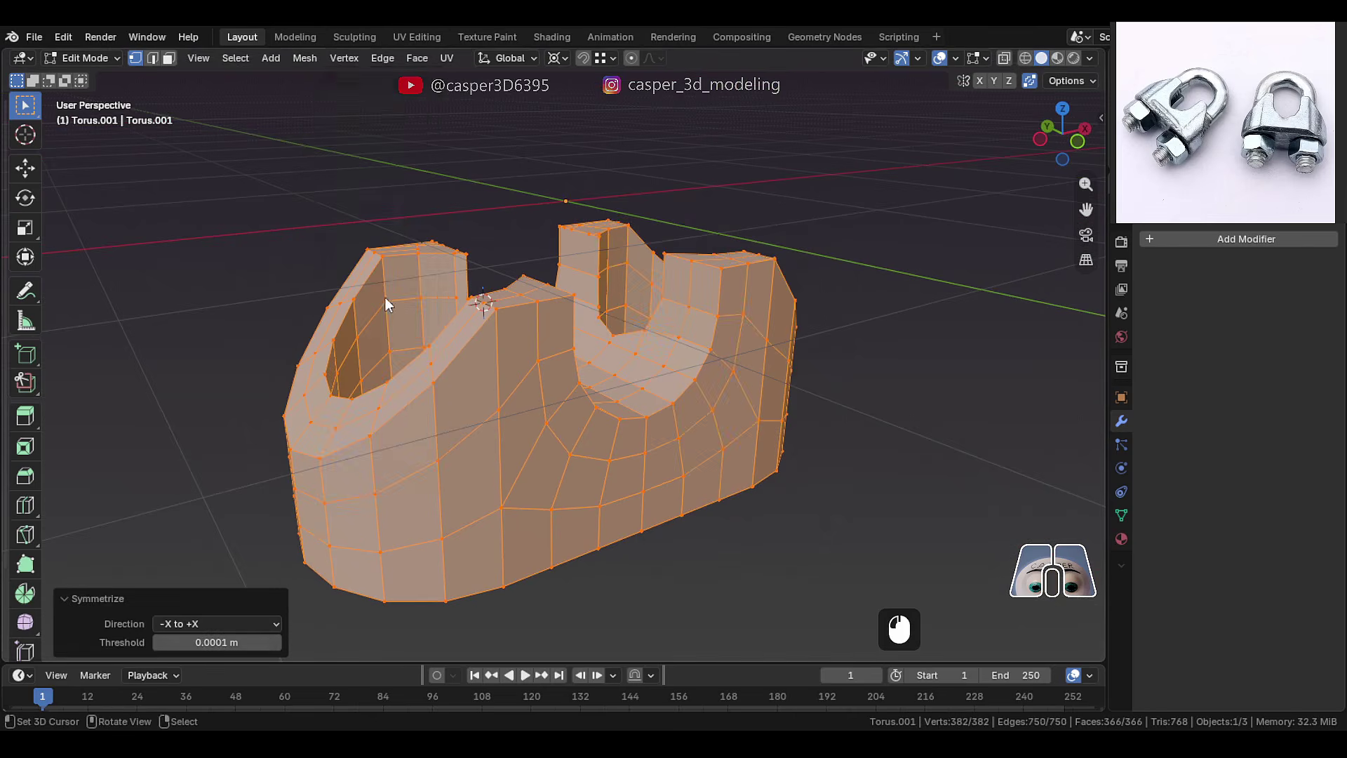
Symmetrize the entire saddle block mesh again with the direction set to +Z to -Z
{"action": "key", "text": "a"}
{"action": "key", "text": "a"}
{"action": "key", "text": "a"}
{"action": "left_click", "coordinate": [304, 58]}
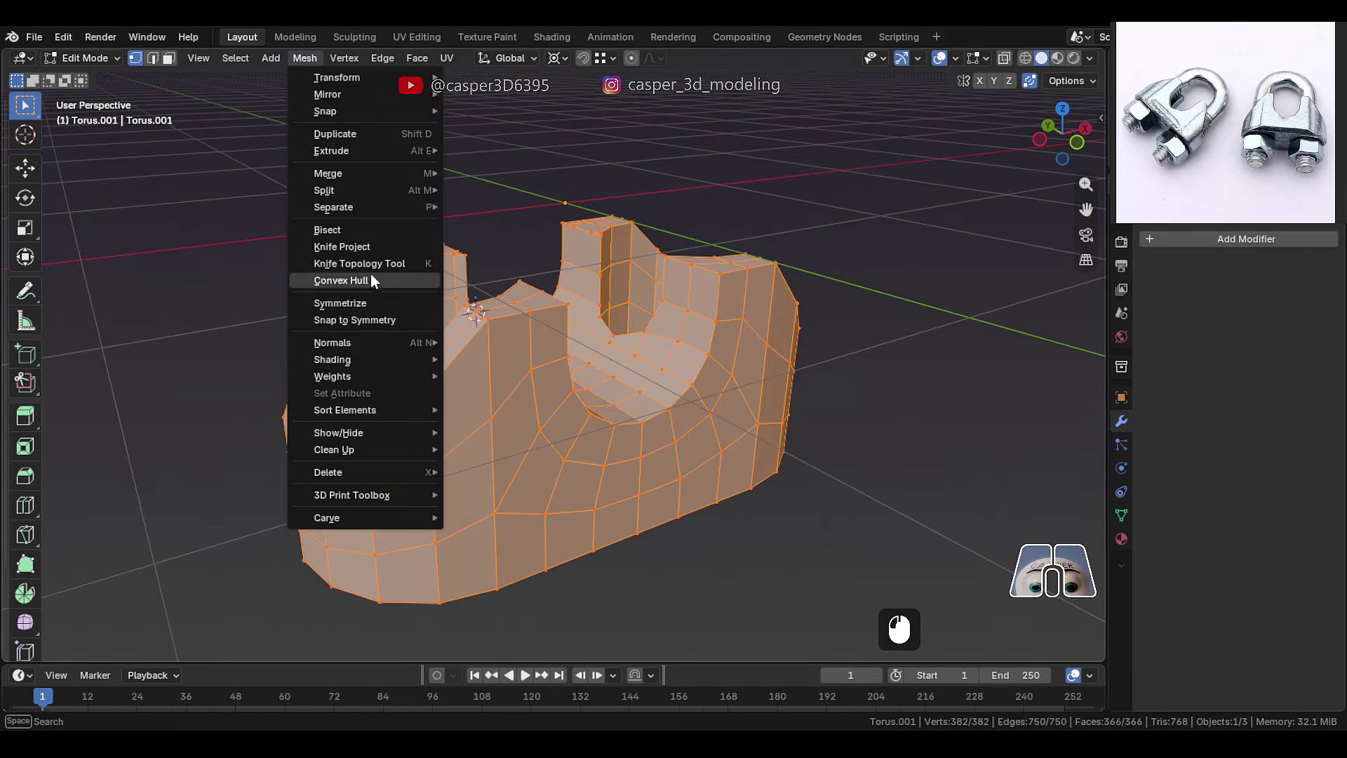
{"action": "left_click", "coordinate": [401, 308]}
{"action": "left_click", "coordinate": [259, 624]}
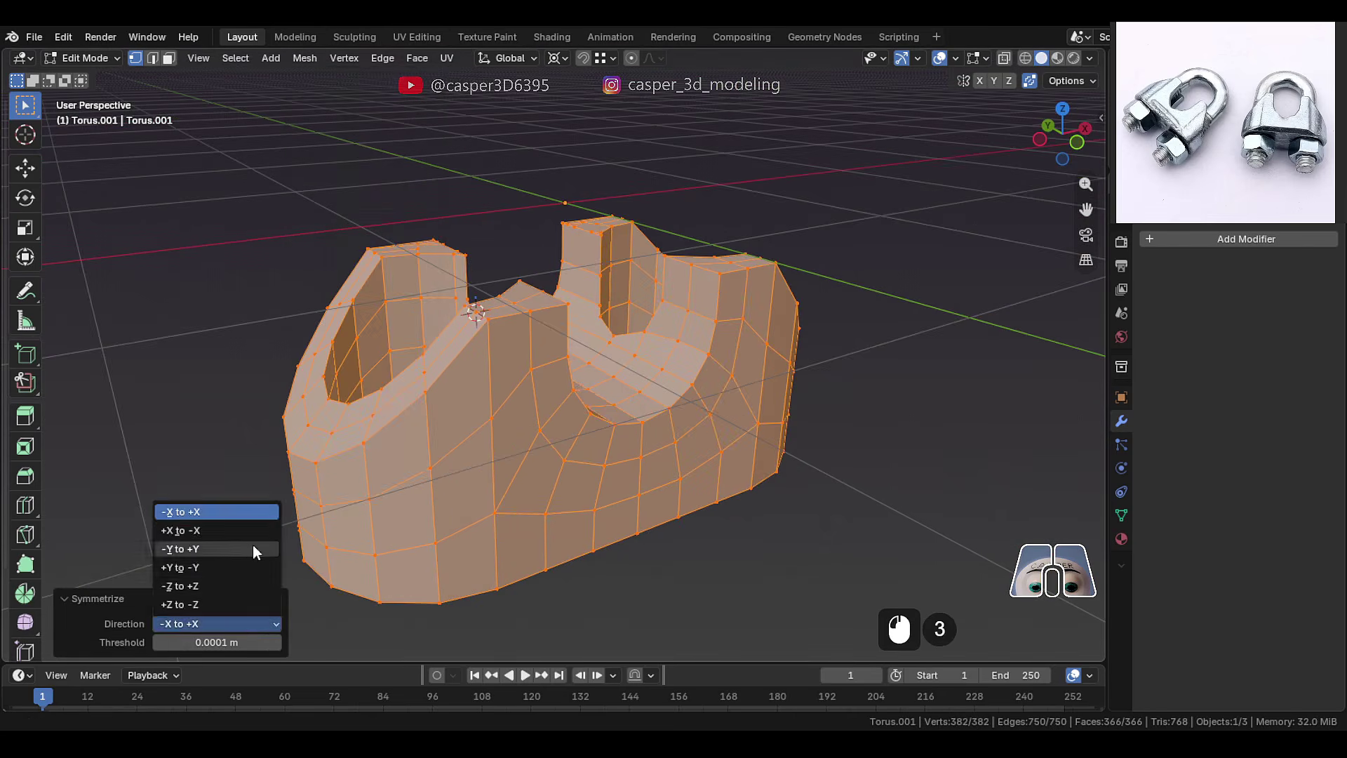
{"action": "left_click", "coordinate": [252, 548]}
{"action": "left_click", "coordinate": [261, 624]}
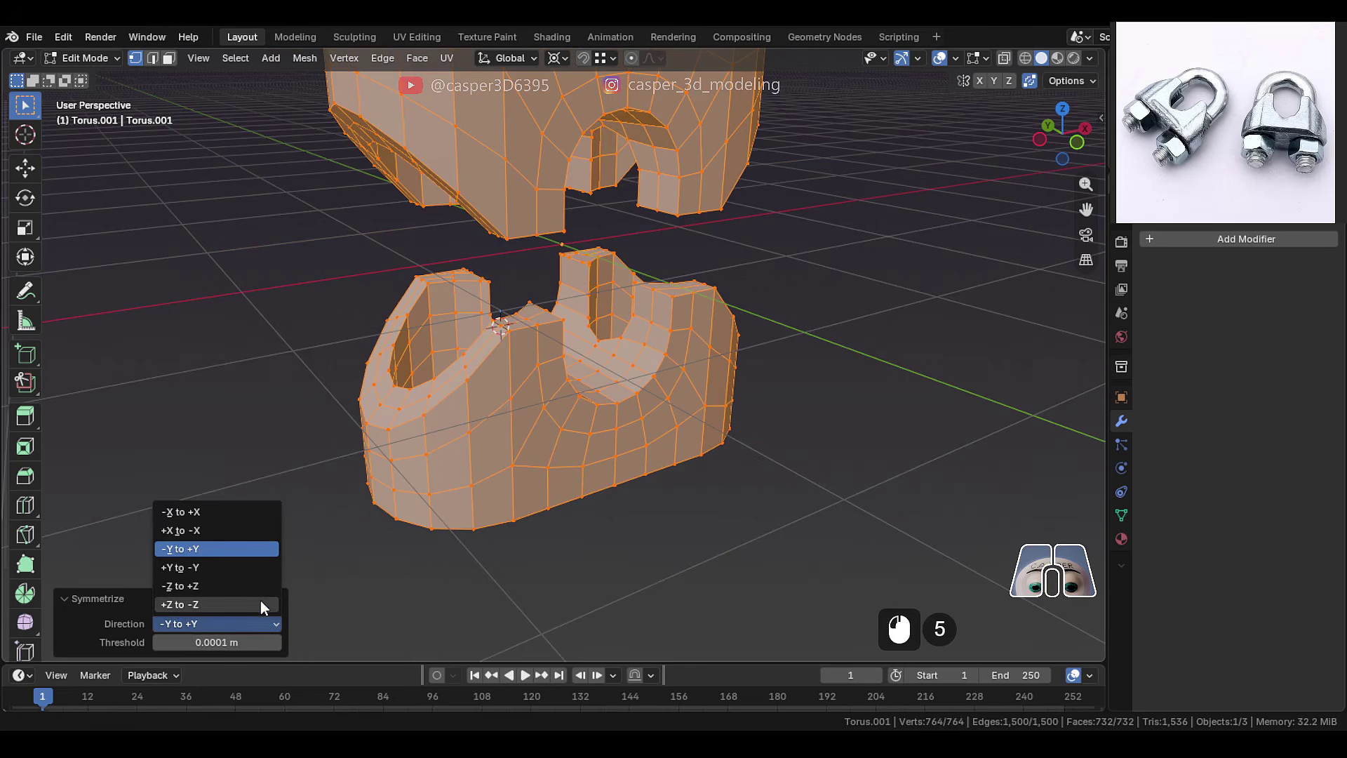
{"action": "left_click", "coordinate": [259, 605]}
{"action": "middle_click_drag", "start_coordinate": [462, 330], "coordinate": [763, 310]}
{"action": "scroll", "coordinate": [764, 310], "scroll_direction": "up", "scroll_amount": 2}
{"action": "middle_click_drag", "start_coordinate": [469, 370], "coordinate": [667, 421], "text": "shift"}
{"action": "middle_click_drag", "start_coordinate": [666, 421], "coordinate": [340, 385]}
{"action": "middle_click_drag", "start_coordinate": [340, 385], "coordinate": [309, 379]}
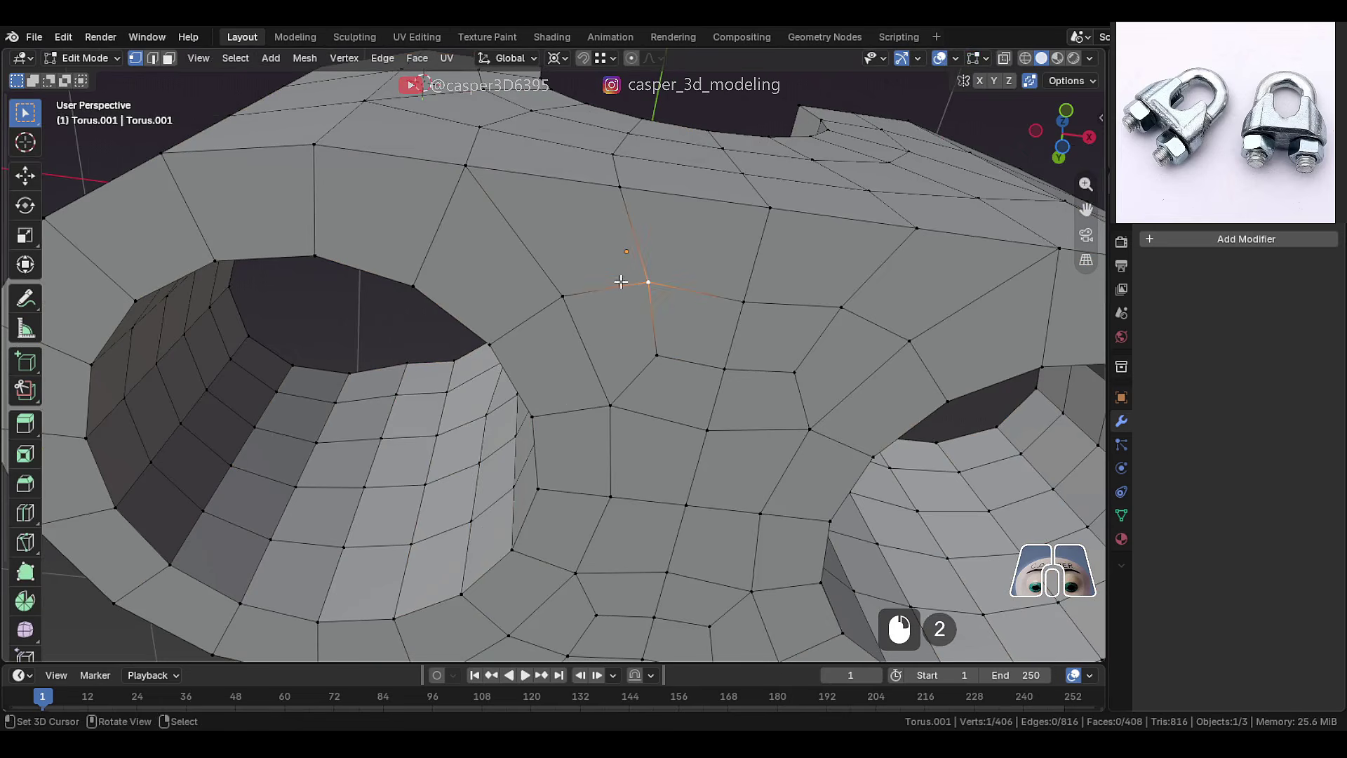
Slide the selected underside vertex onto its neighbour beside the left rod hole and dissolve the edge running from there to the outer rim
{"action": "key", "text": "g"}
{"action": "key", "text": "g"}
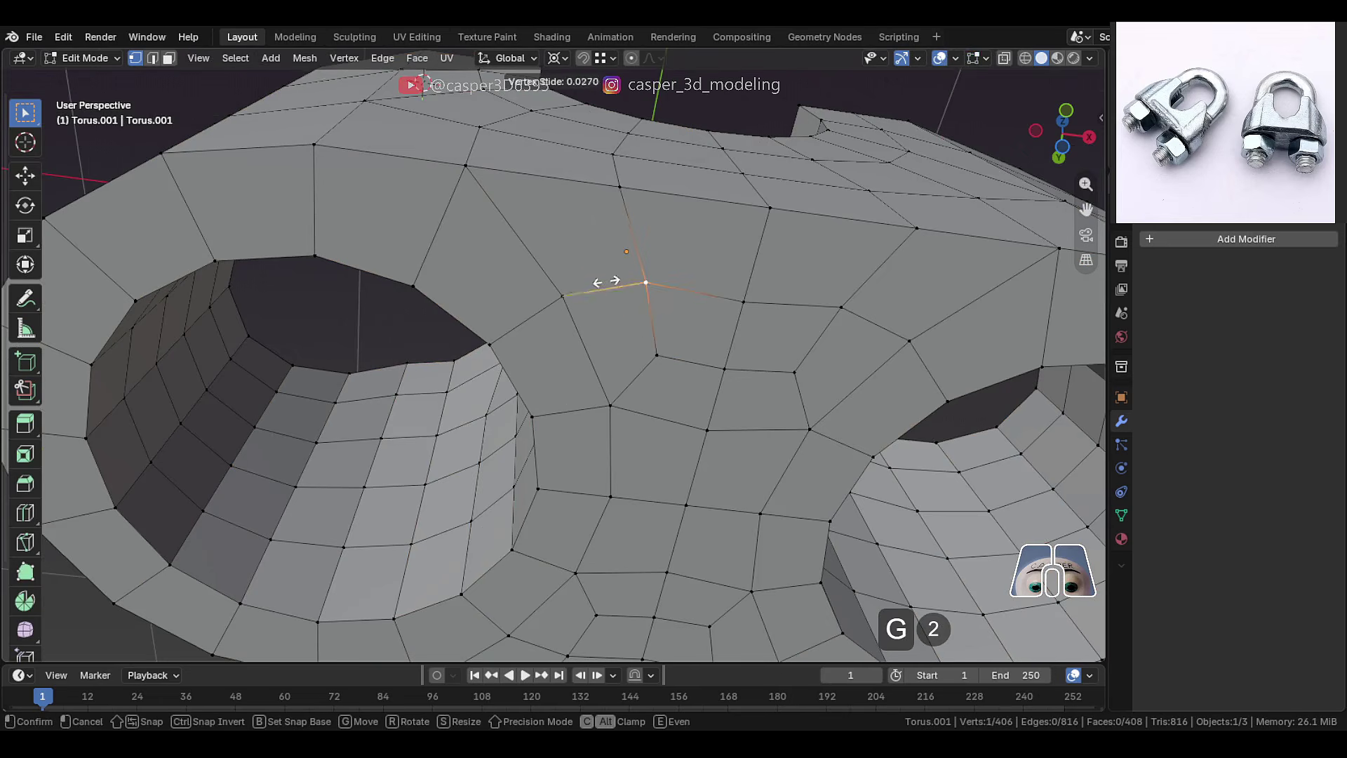
{"action": "left_click", "coordinate": [531, 301]}
{"action": "key", "text": "2"}
{"action": "left_click", "coordinate": [533, 270]}
{"action": "key", "text": "x"}
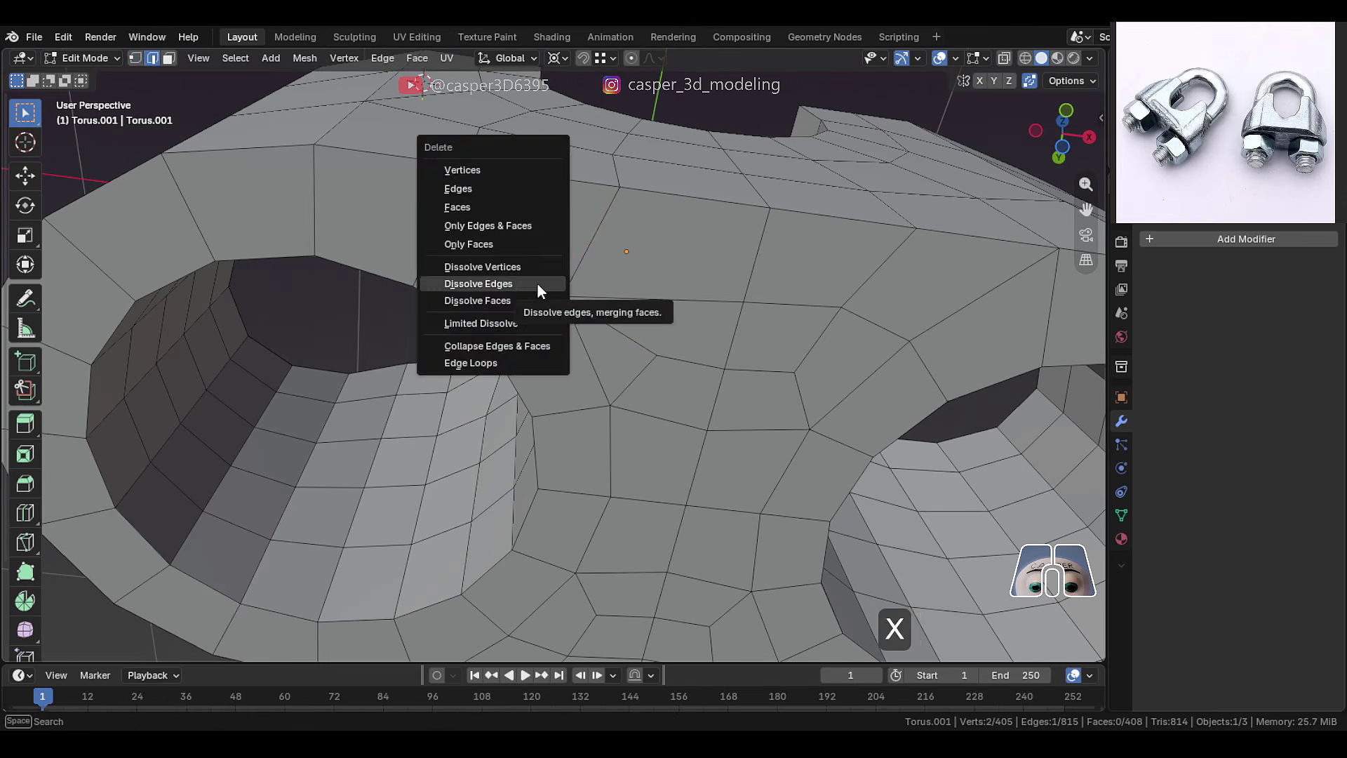
{"action": "left_click", "coordinate": [537, 282]}
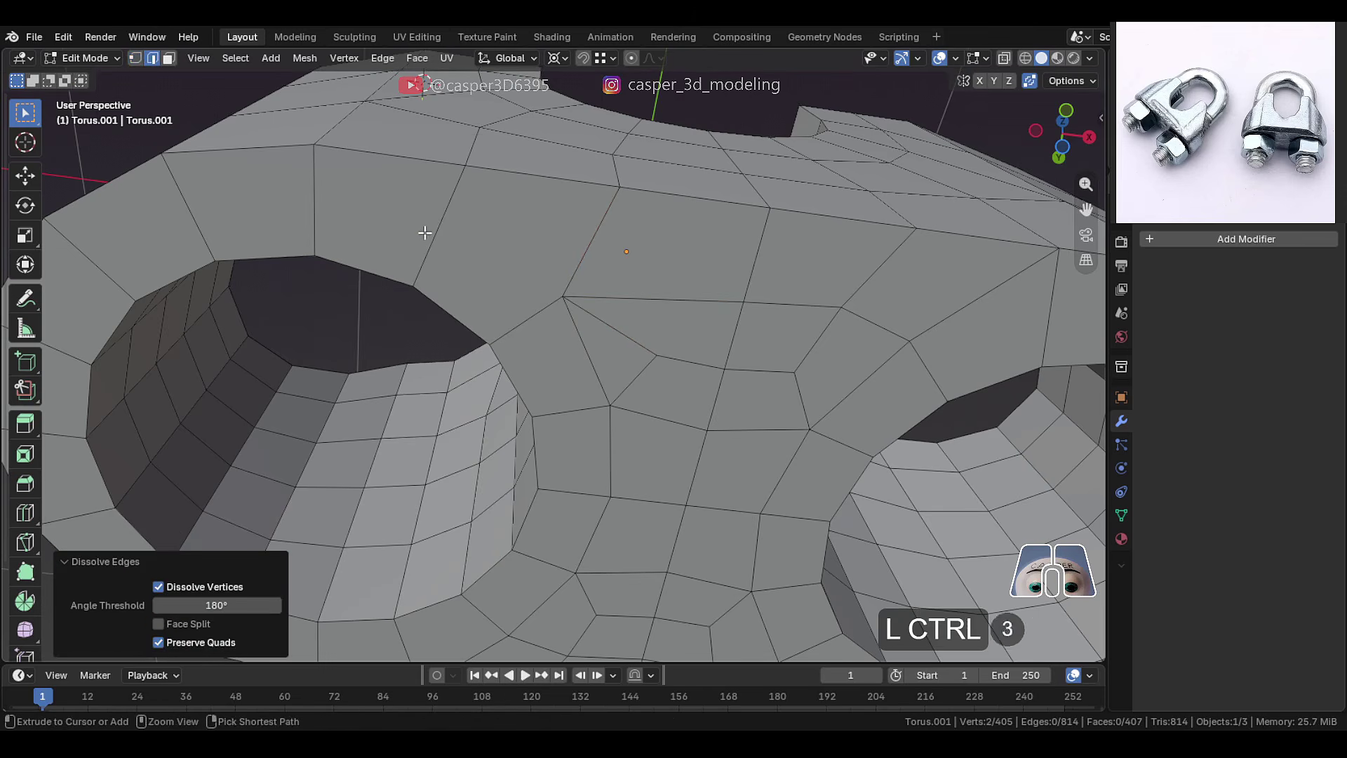
Add a centred loop cut through the ring of faces around the left rod hole's rim
{"action": "middle_click_drag", "start_coordinate": [599, 376], "coordinate": [609, 365], "text": "shift"}
{"action": "key", "text": "ctrl+r"}
{"action": "left_click", "coordinate": [438, 216]}
{"action": "right_click", "coordinate": [439, 216]}
Dissolve the new loop's edges along the hole's inner side and connect its upper end vertex to the neighbouring corner vertex
{"action": "left_click", "coordinate": [498, 266]}
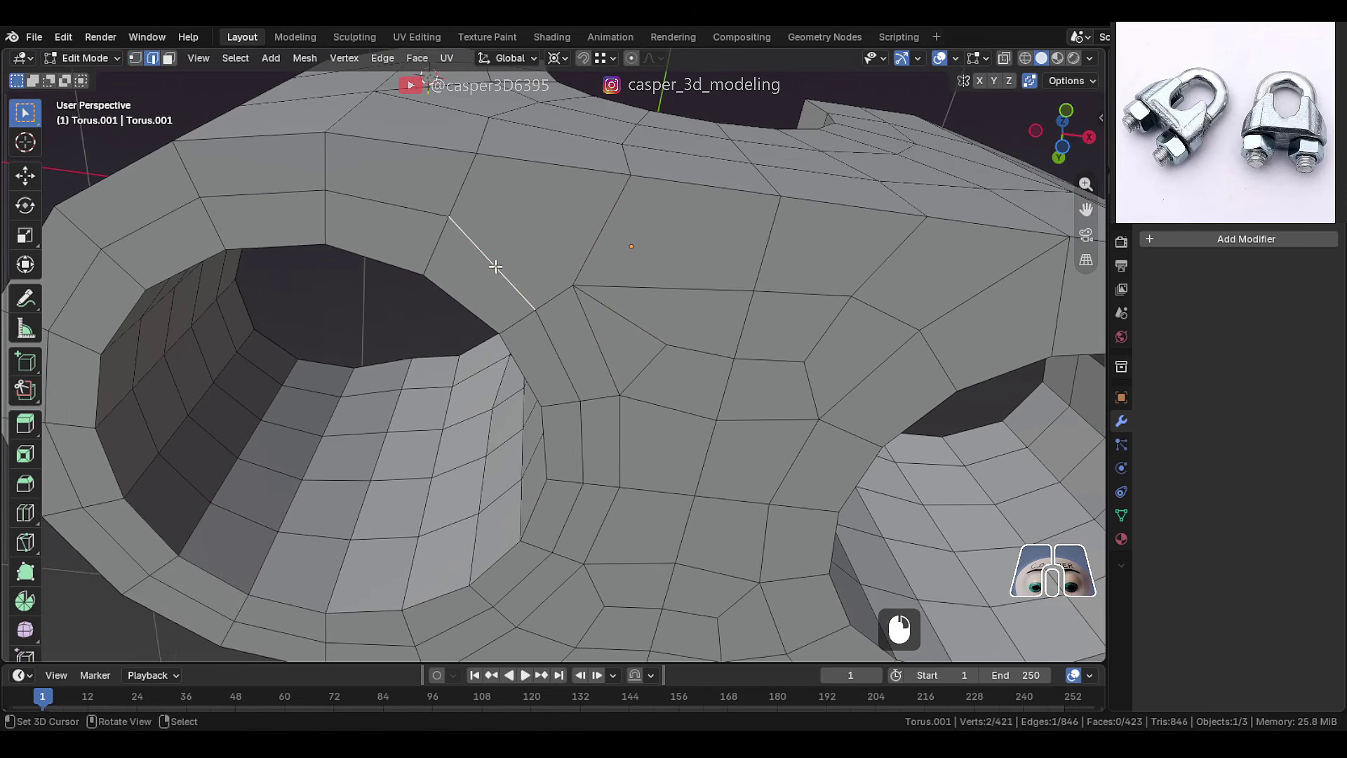
{"action": "left_click", "coordinate": [536, 553], "text": "ctrl"}
{"action": "key", "text": "x"}
{"action": "left_click", "coordinate": [539, 546]}
{"action": "key", "text": "1"}
{"action": "right_click", "coordinate": [450, 219]}
{"action": "right_click", "coordinate": [574, 286], "text": "shift"}
{"action": "key", "text": "j"}
Dissolve the bent row of edges crossing the underside faces between the two rod holes
{"action": "key", "text": "2"}
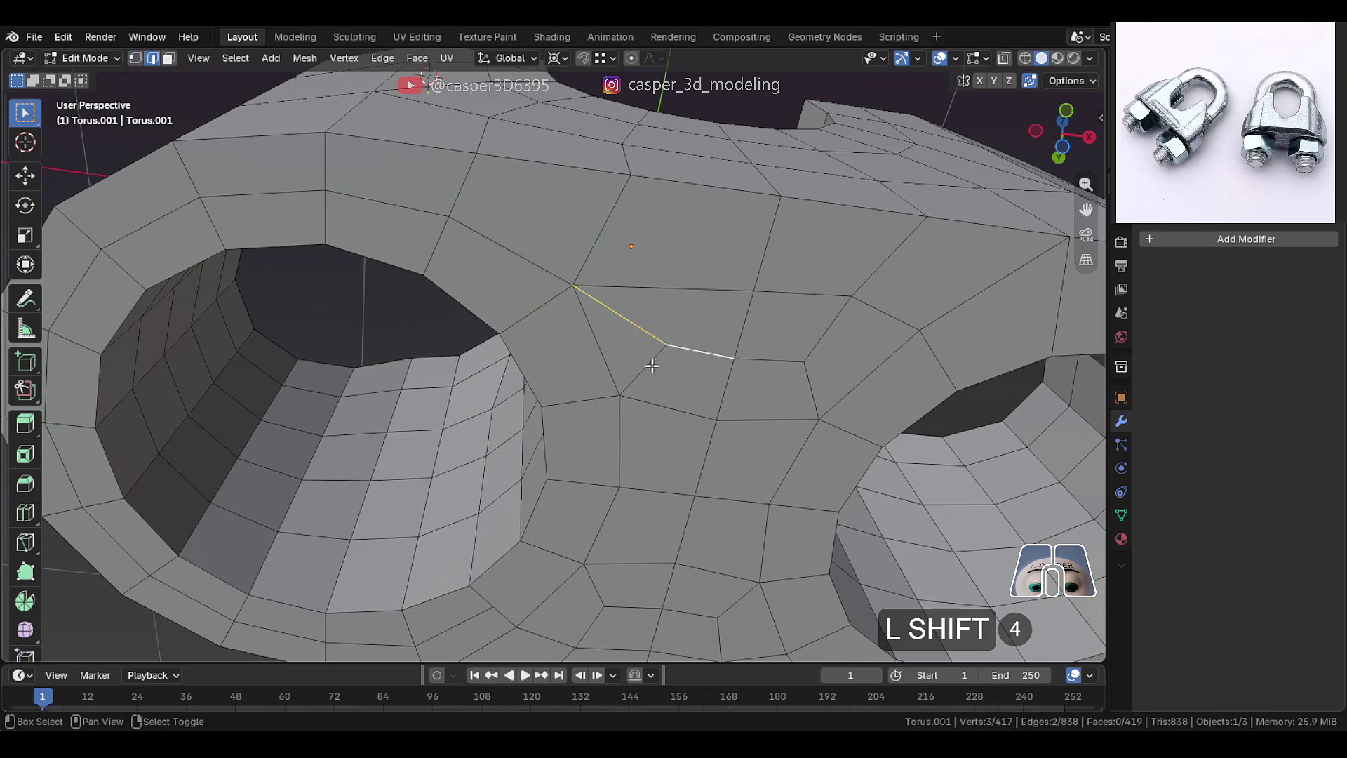
{"action": "key", "text": "x"}
{"action": "left_click", "coordinate": [651, 372]}
{"action": "key", "text": "1"}
{"action": "key", "text": "2"}
{"action": "right_click", "coordinate": [770, 360]}
{"action": "key", "text": "x"}
{"action": "left_click", "coordinate": [768, 362]}
Slide the vertex beside the left rod hole along its edge to even out the surrounding quads
{"action": "key", "text": "1"}
{"action": "right_click", "coordinate": [622, 397]}
{"action": "middle_click_drag", "start_coordinate": [622, 397], "coordinate": [621, 362]}
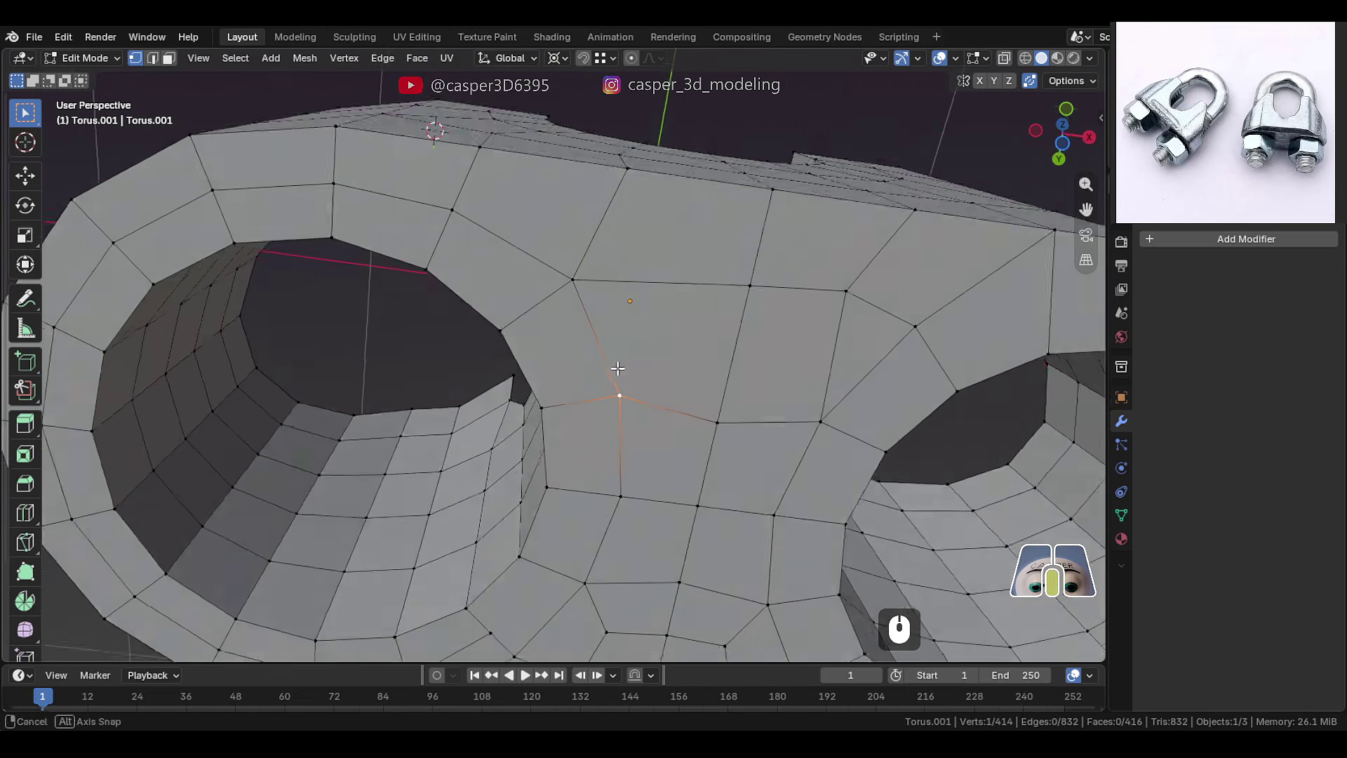
{"action": "key", "text": "g"}
{"action": "key", "text": "g"}
{"action": "left_click", "coordinate": [618, 364]}
Symmetrize the whole saddle block mesh, choosing a direction other than -X to +X
{"action": "scroll", "coordinate": [629, 341], "scroll_direction": "down", "scroll_amount": 3}
{"action": "key", "text": "a"}
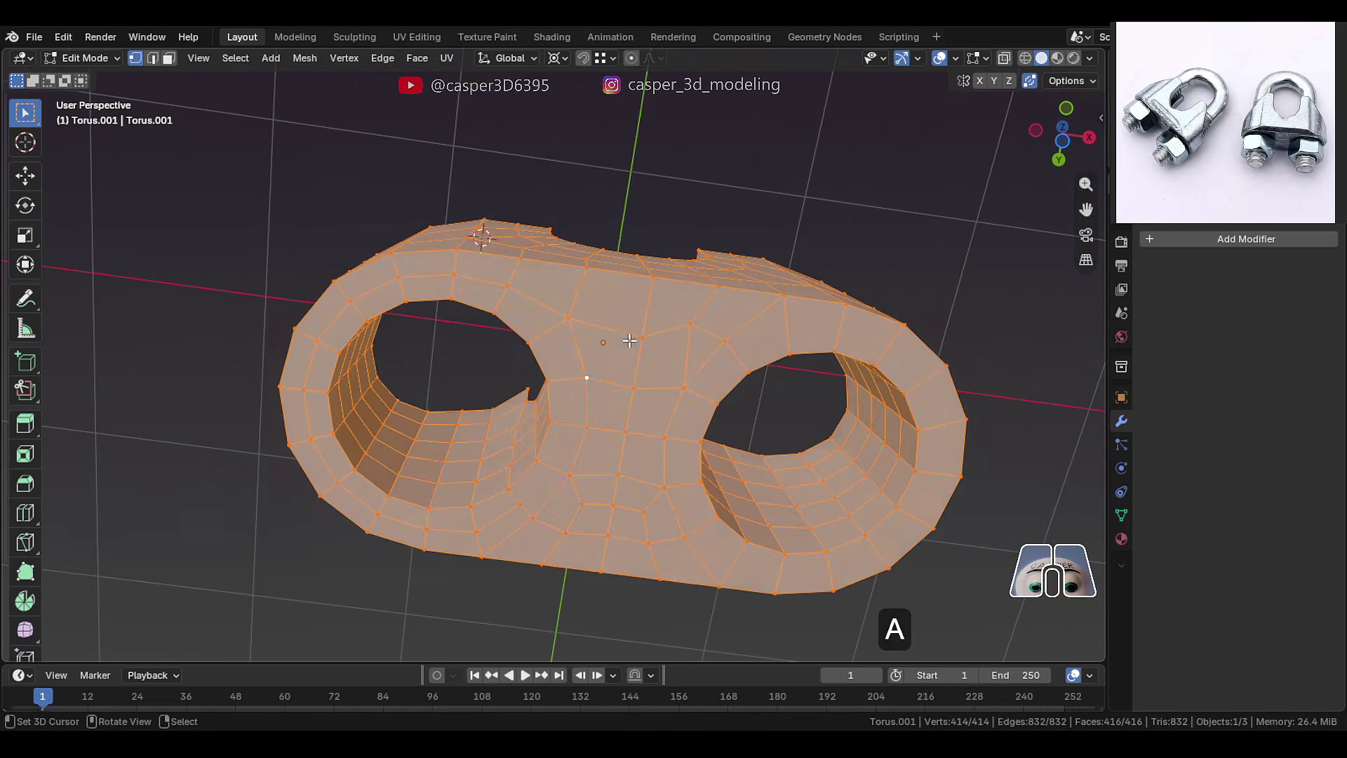
{"action": "left_click", "coordinate": [304, 58]}
{"action": "left_click", "coordinate": [369, 303]}
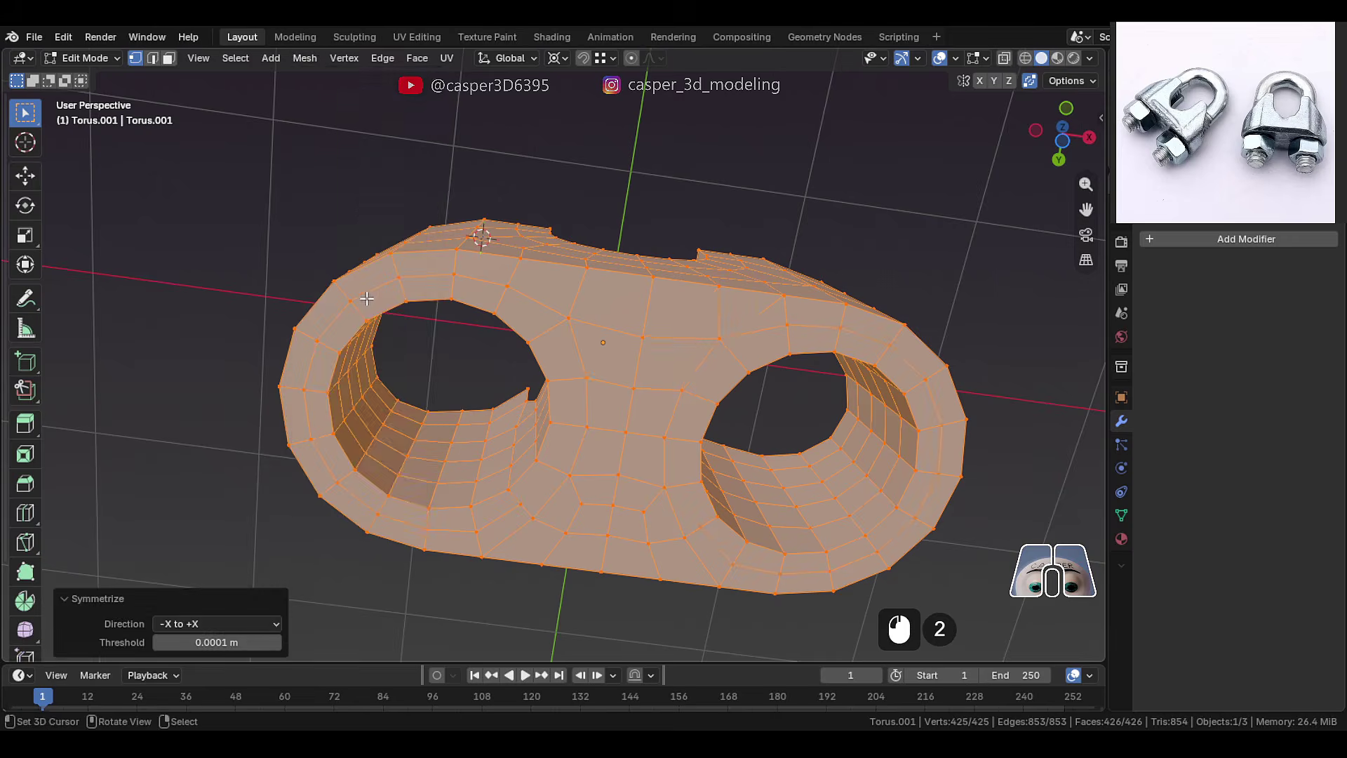
{"action": "left_click", "coordinate": [253, 624]}
{"action": "left_click", "coordinate": [269, 593]}
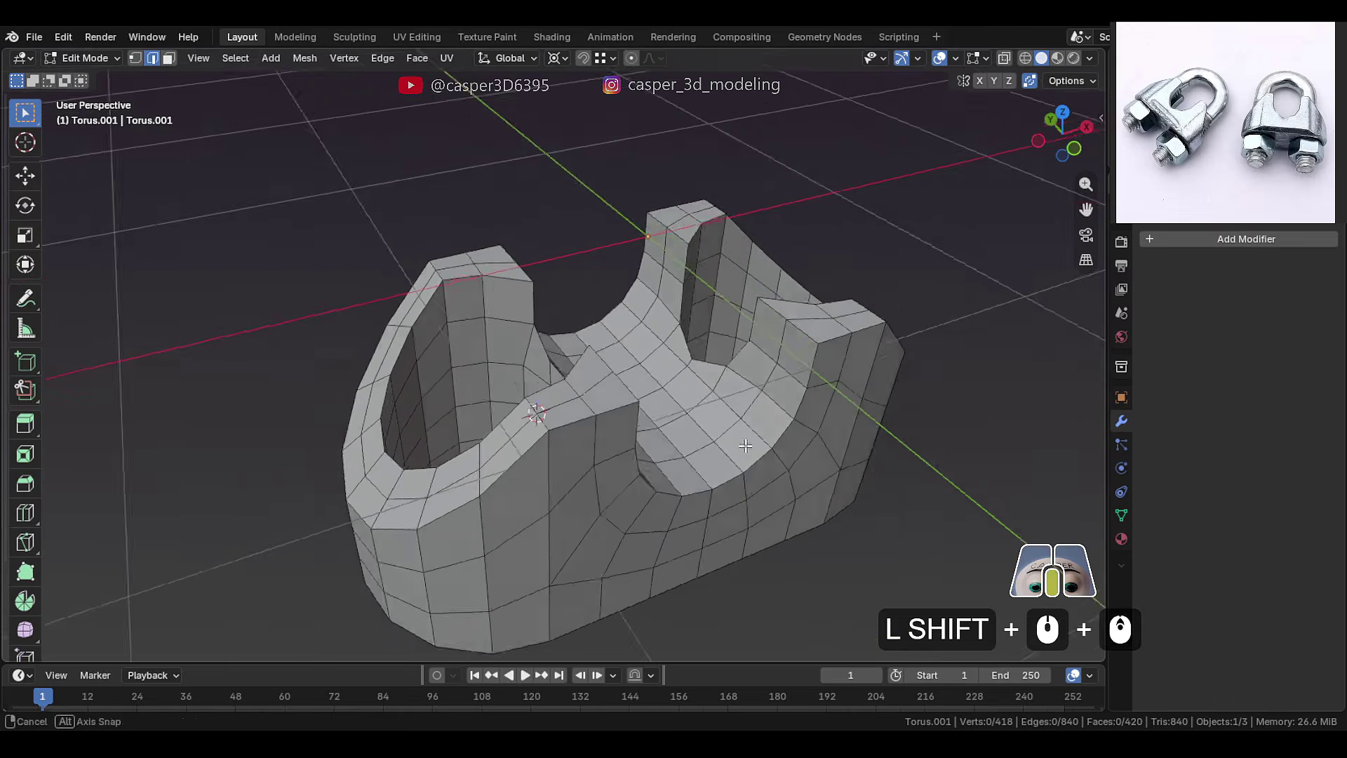
Recalculate the normals of the whole saddle block mesh and apply the object's scale
{"action": "scroll", "coordinate": [632, 435], "scroll_direction": "up", "scroll_amount": 2}
{"action": "middle_click_drag", "start_coordinate": [621, 449], "coordinate": [659, 478]}
{"action": "left_click", "coordinate": [605, 436], "text": "shift"}
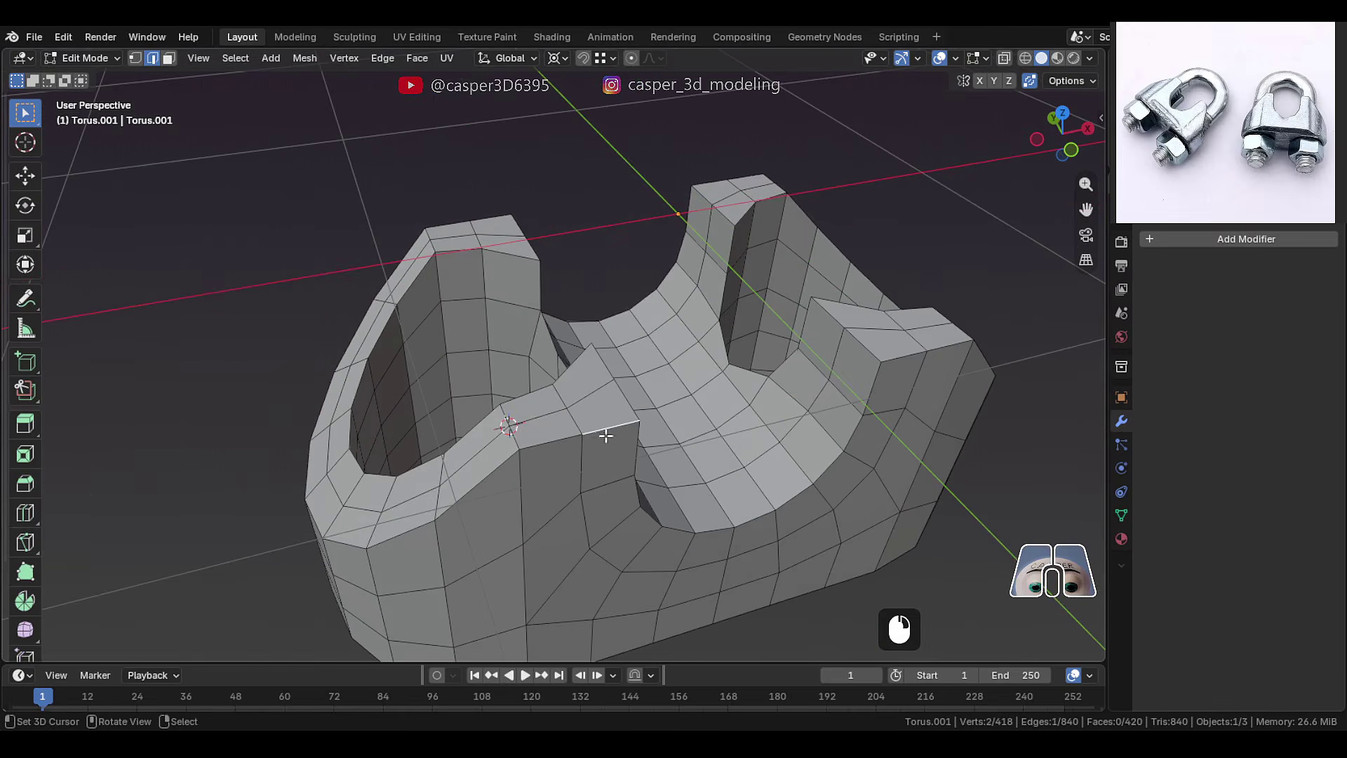
{"action": "key", "text": "a"}
{"action": "key", "text": "shift+n"}
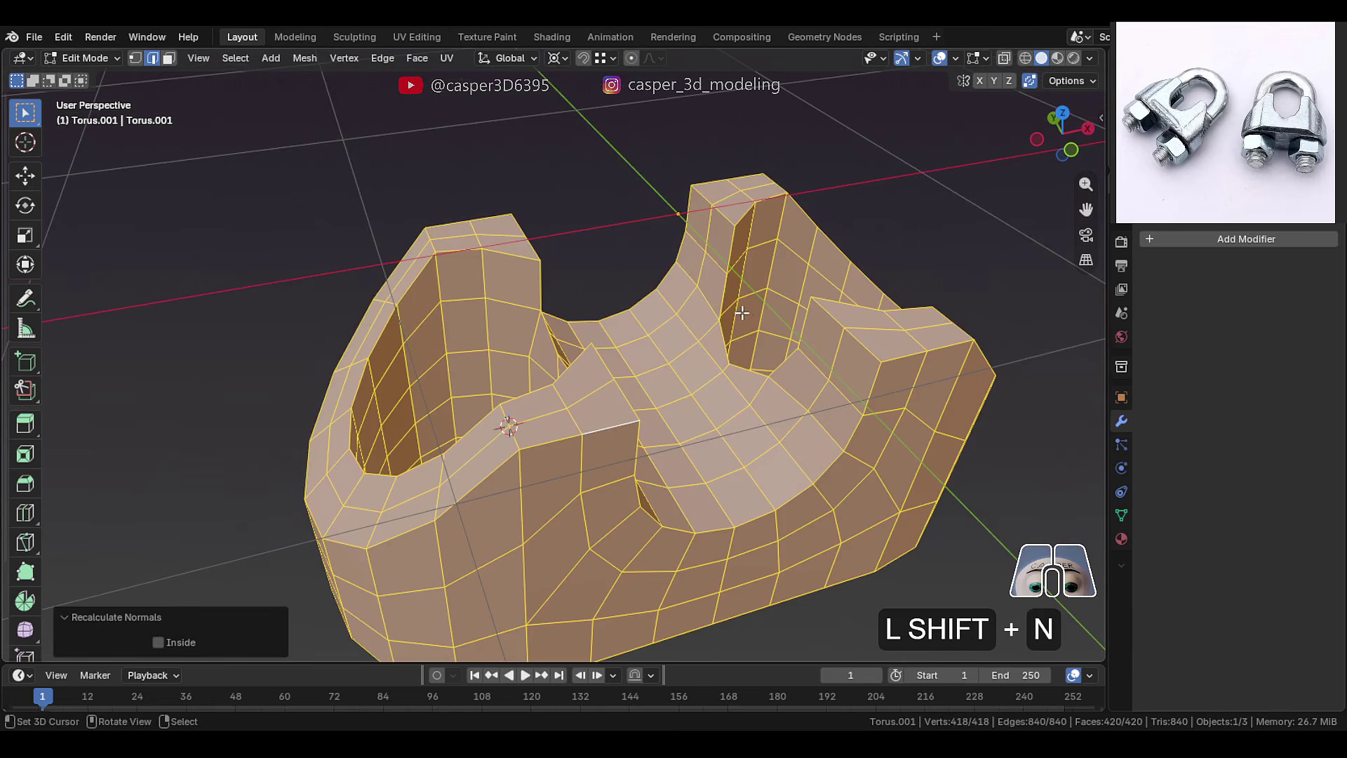
{"action": "key", "text": "Tab"}
{"action": "key", "text": "ctrl+a"}
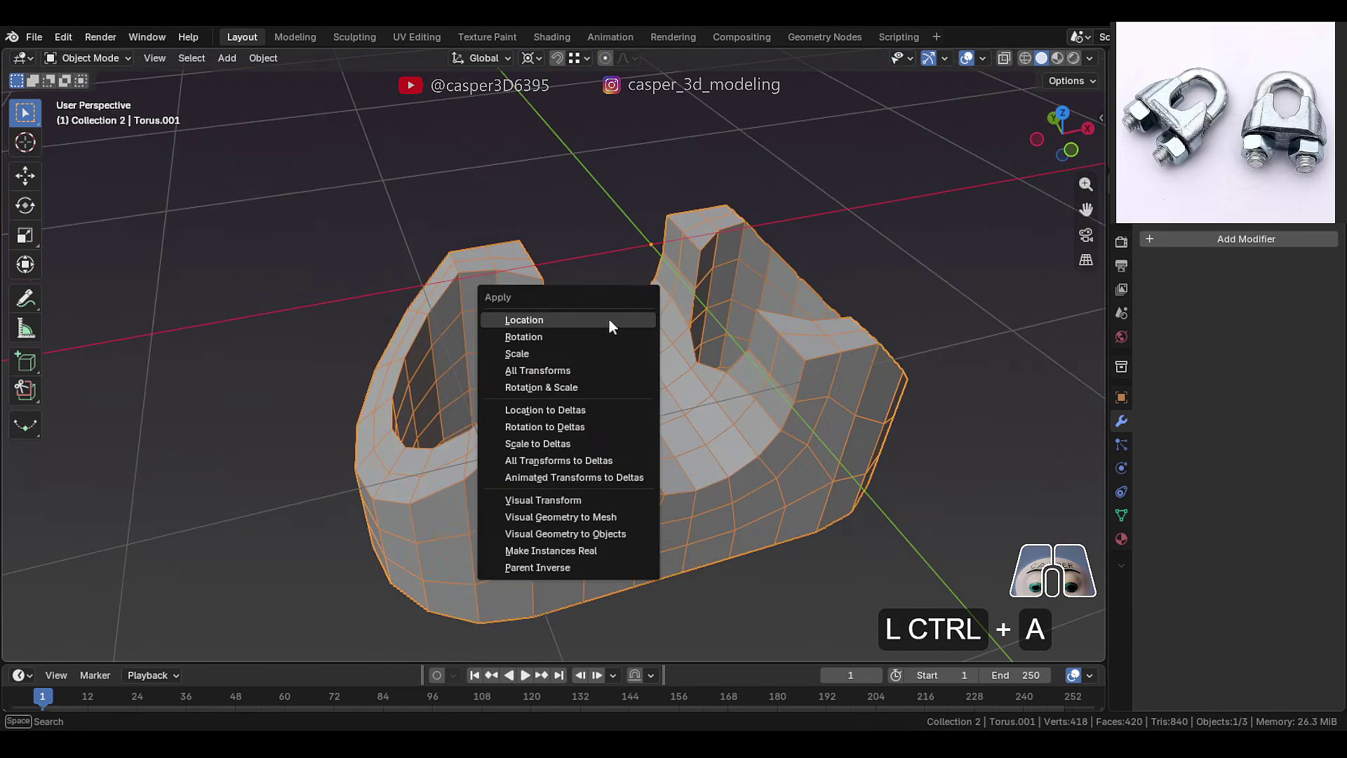
{"action": "left_click", "coordinate": [546, 340]}
Select all sharp edges of the saddle block mesh at 30° sharpness
{"action": "key", "text": "Tab"}
{"action": "scroll", "coordinate": [593, 450], "scroll_direction": "up", "scroll_amount": 3}
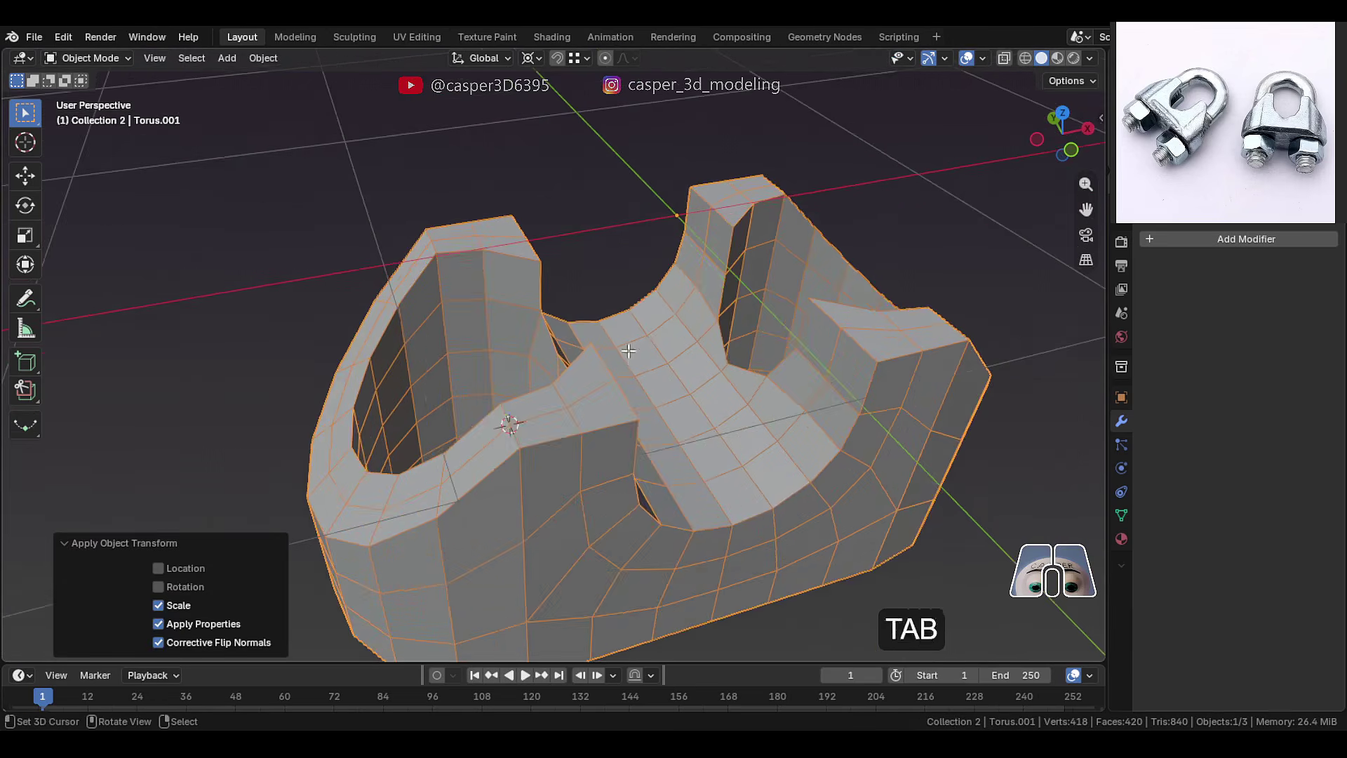
{"action": "left_click", "coordinate": [545, 464]}
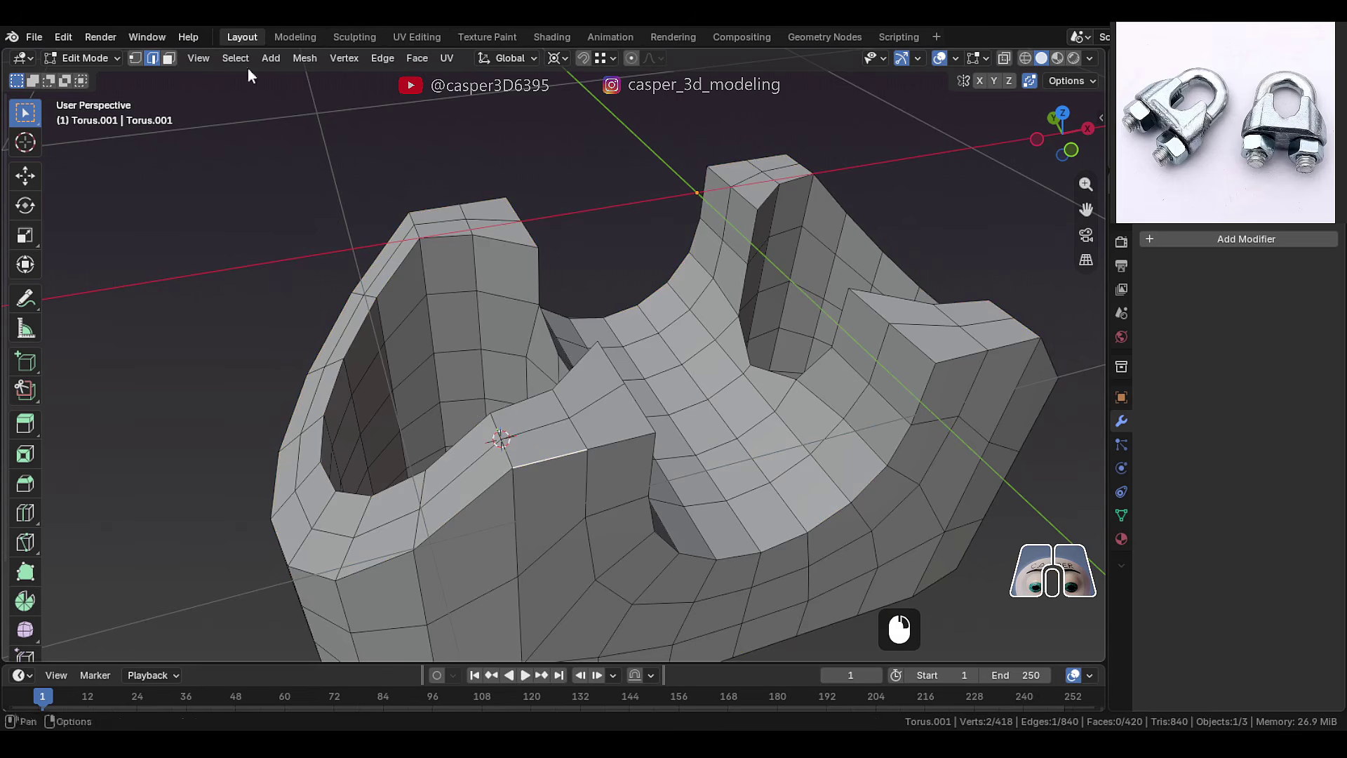
{"action": "left_click", "coordinate": [229, 57]}
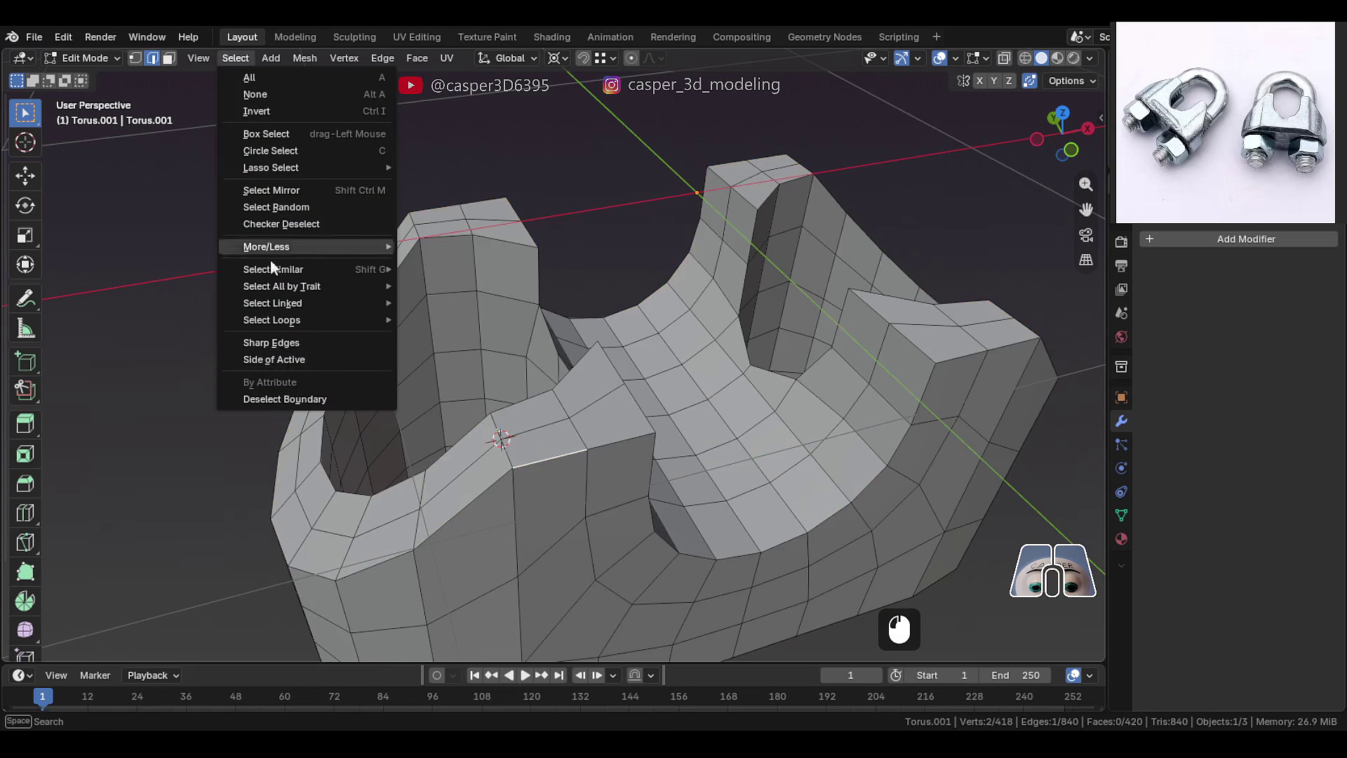
{"action": "left_click", "coordinate": [345, 342]}
{"action": "middle_click_drag", "start_coordinate": [365, 337], "coordinate": [632, 364]}
{"action": "middle_click_drag", "start_coordinate": [631, 363], "coordinate": [533, 260], "text": "shift"}
{"action": "middle_click_drag", "start_coordinate": [534, 260], "coordinate": [641, 366], "text": "shift"}
Bevel the sharp edges about 0.02 m with 2 segments, profile shape 1.000, Loop Slide off and an Arc outer miter
{"action": "key", "text": "ctrl+b"}
{"action": "scroll", "coordinate": [611, 326], "scroll_direction": "up", "scroll_amount": 1, "text": "shift"}
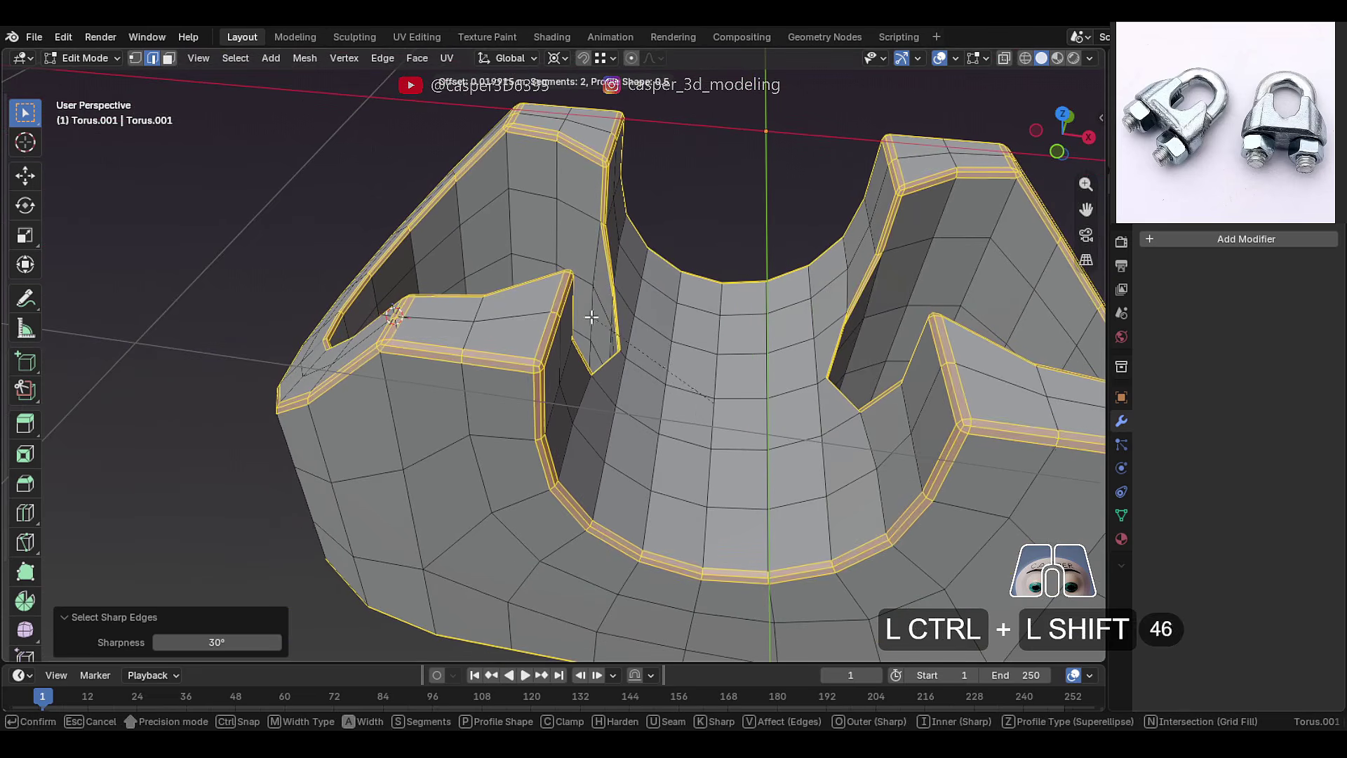
{"action": "left_click", "coordinate": [592, 317]}
{"action": "left_click_drag", "start_coordinate": [224, 418], "coordinate": [289, 419]}
{"action": "middle_click_drag", "start_coordinate": [57, 509], "coordinate": [127, 490]}
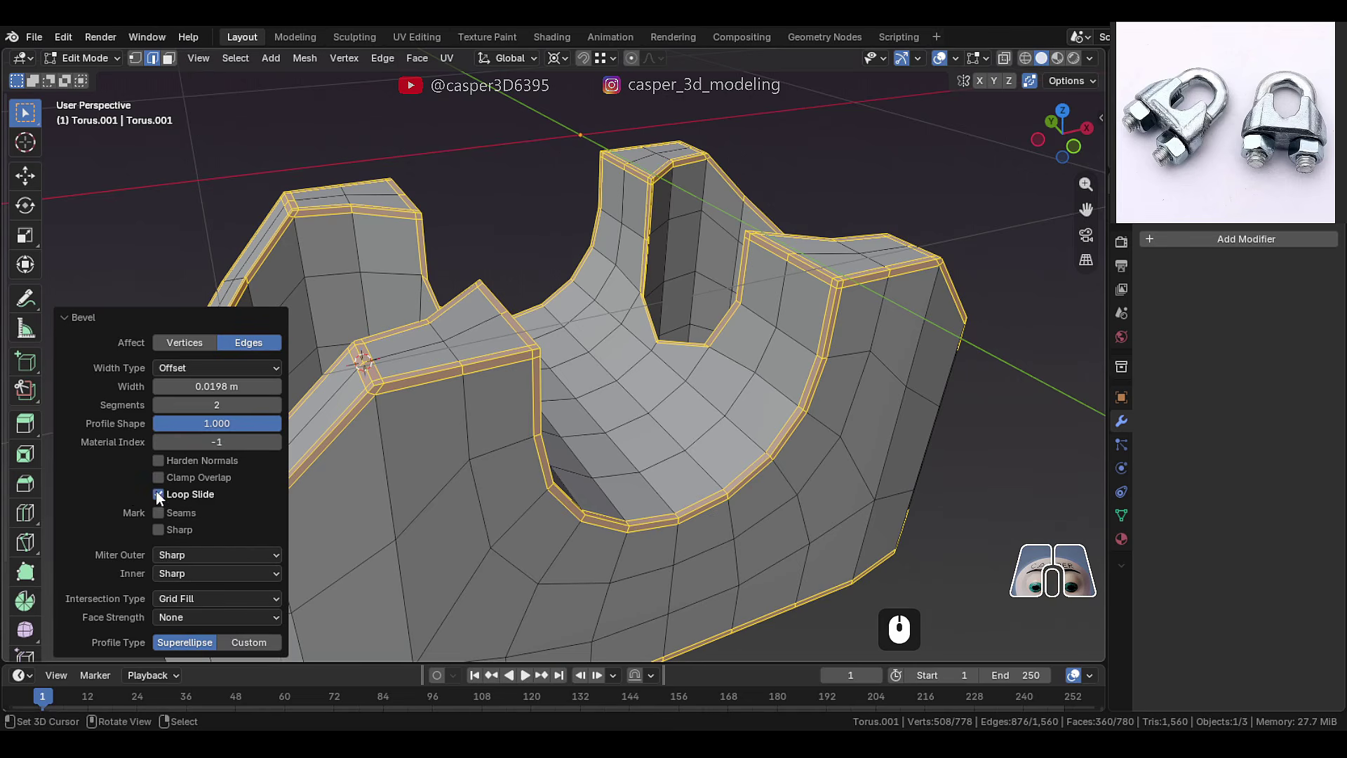
{"action": "left_click", "coordinate": [156, 490]}
{"action": "left_click", "coordinate": [209, 553]}
{"action": "left_click", "coordinate": [221, 608]}
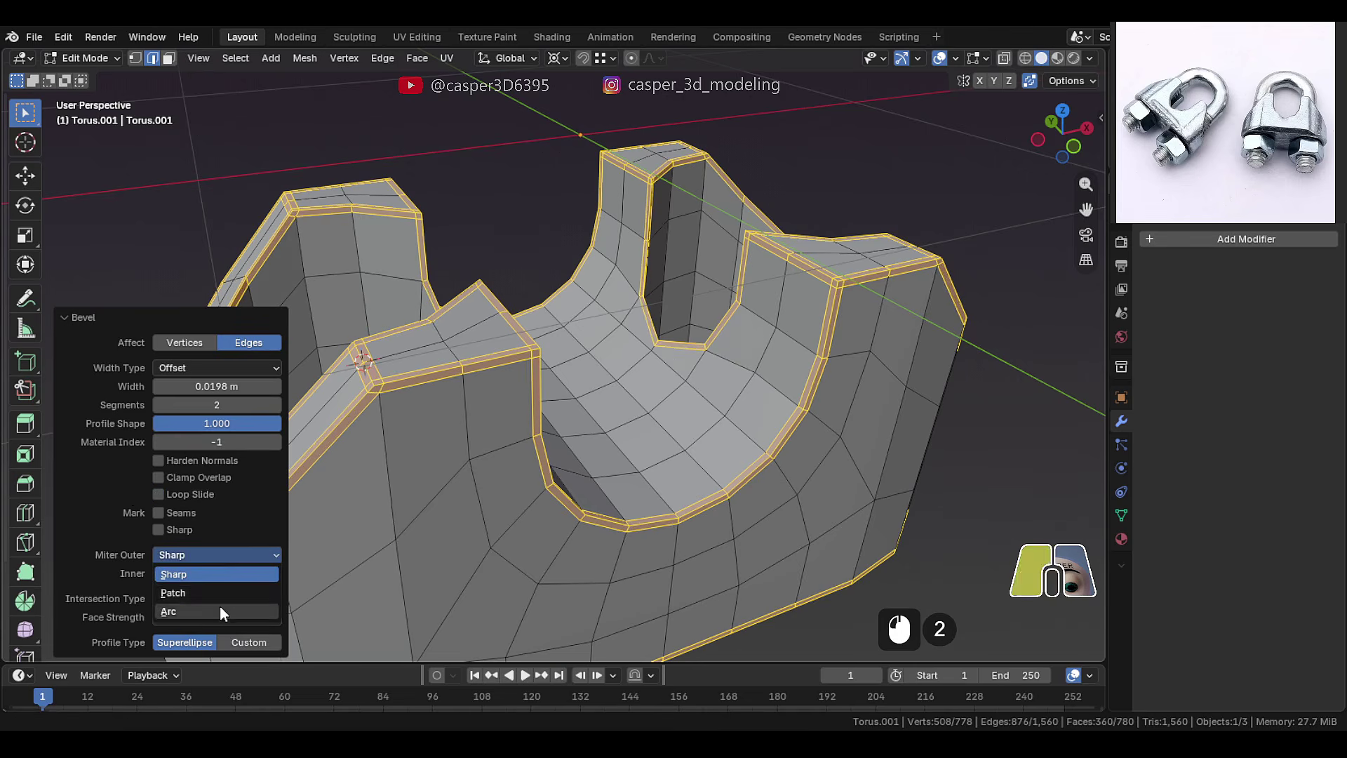
Return the saddle block to Object Mode and shade it smooth
{"action": "scroll", "coordinate": [663, 447], "scroll_direction": "down", "scroll_amount": 2}
{"action": "middle_click_drag", "start_coordinate": [663, 447], "coordinate": [744, 276], "text": "shift"}
{"action": "key", "text": "Tab"}
{"action": "key", "text": "w"}
{"action": "left_click", "coordinate": [733, 278]}
{"action": "scroll", "coordinate": [721, 269], "scroll_direction": "up", "scroll_amount": 3}
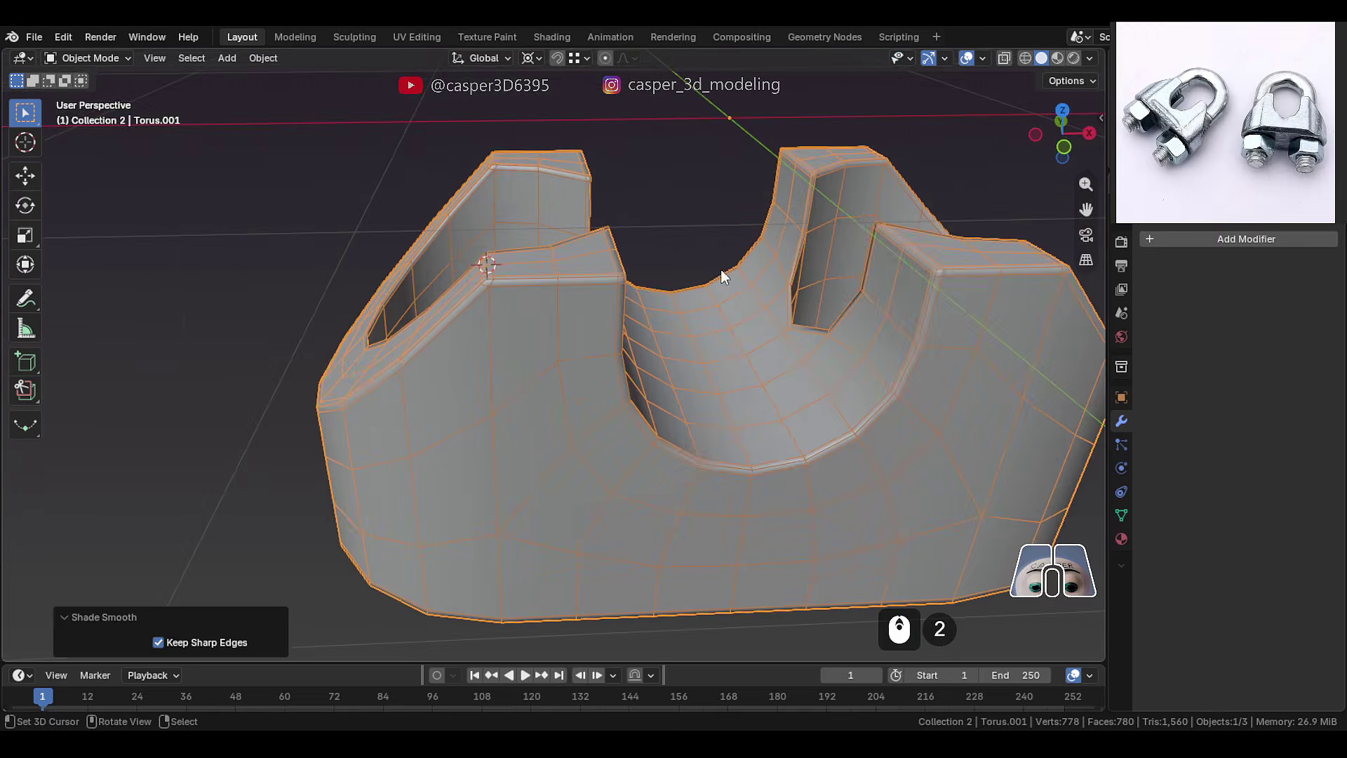
Add a Subdivision Surface modifier to the saddle block and raise its viewport level
{"action": "left_click", "coordinate": [1216, 239]}
{"action": "mouse_move", "coordinate": [1116, 278]}
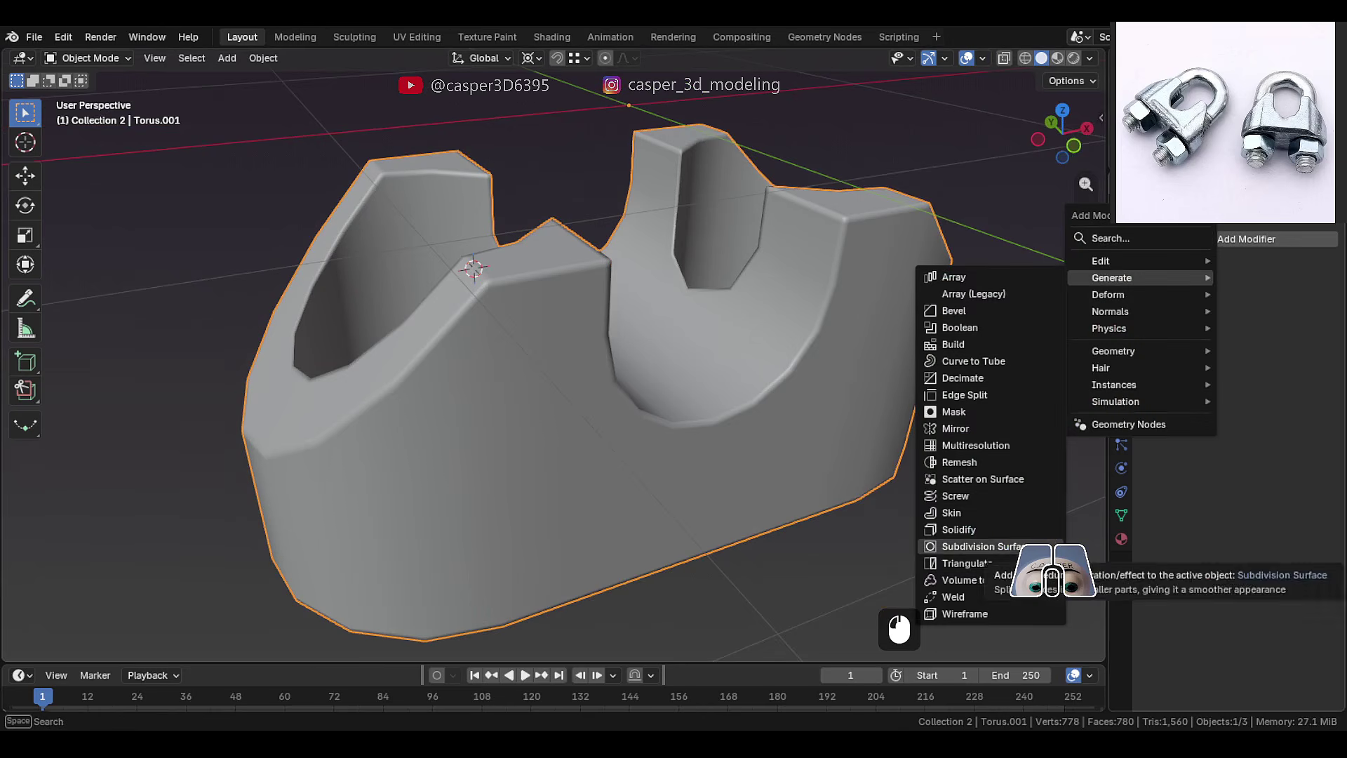
{"action": "left_click", "coordinate": [982, 546]}
{"action": "left_click", "coordinate": [1308, 313]}
{"action": "middle_click_drag", "start_coordinate": [854, 351], "coordinate": [631, 360]}
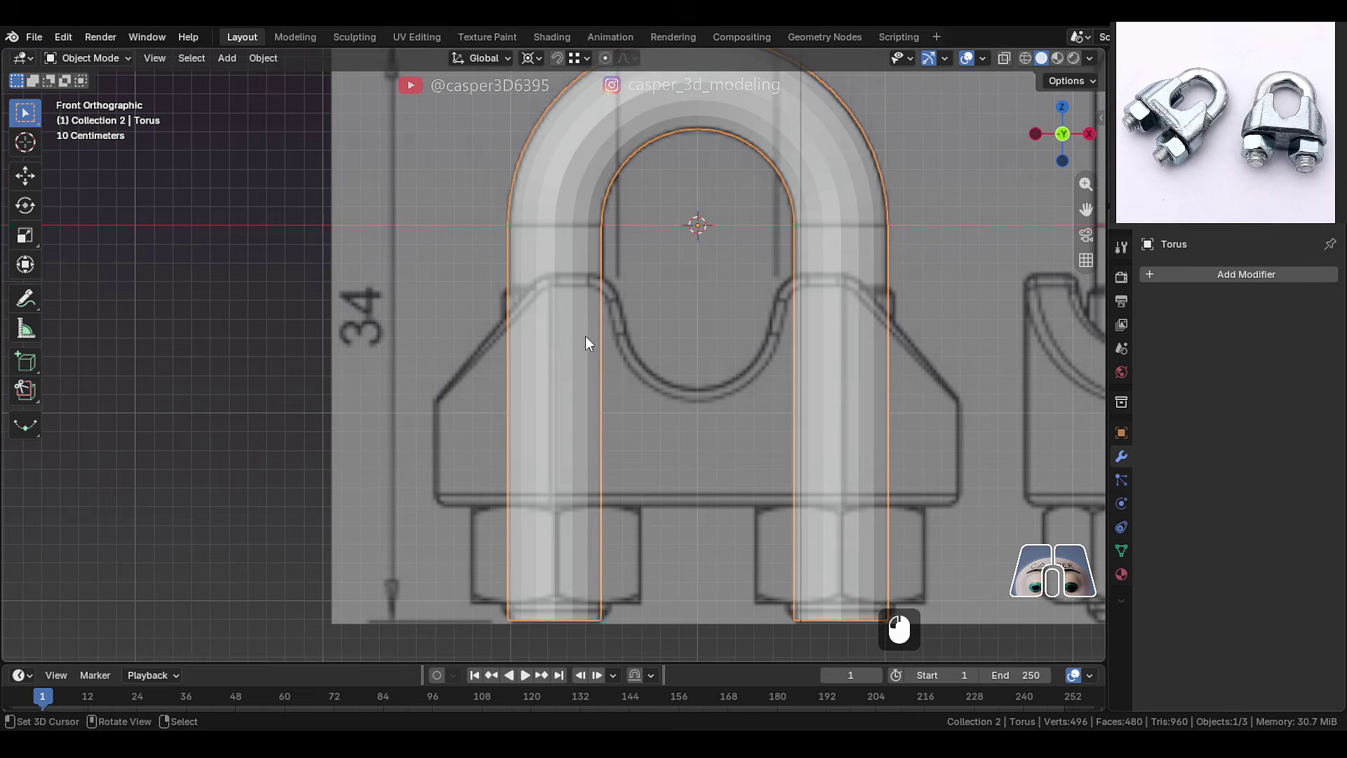
Delete the lower faces of the U-bolt's left leg, selecting them in wireframe view
{"action": "key", "text": "Tab"}
{"action": "scroll", "coordinate": [597, 535], "scroll_direction": "down", "scroll_amount": 1}
{"action": "key", "text": "shift+z"}
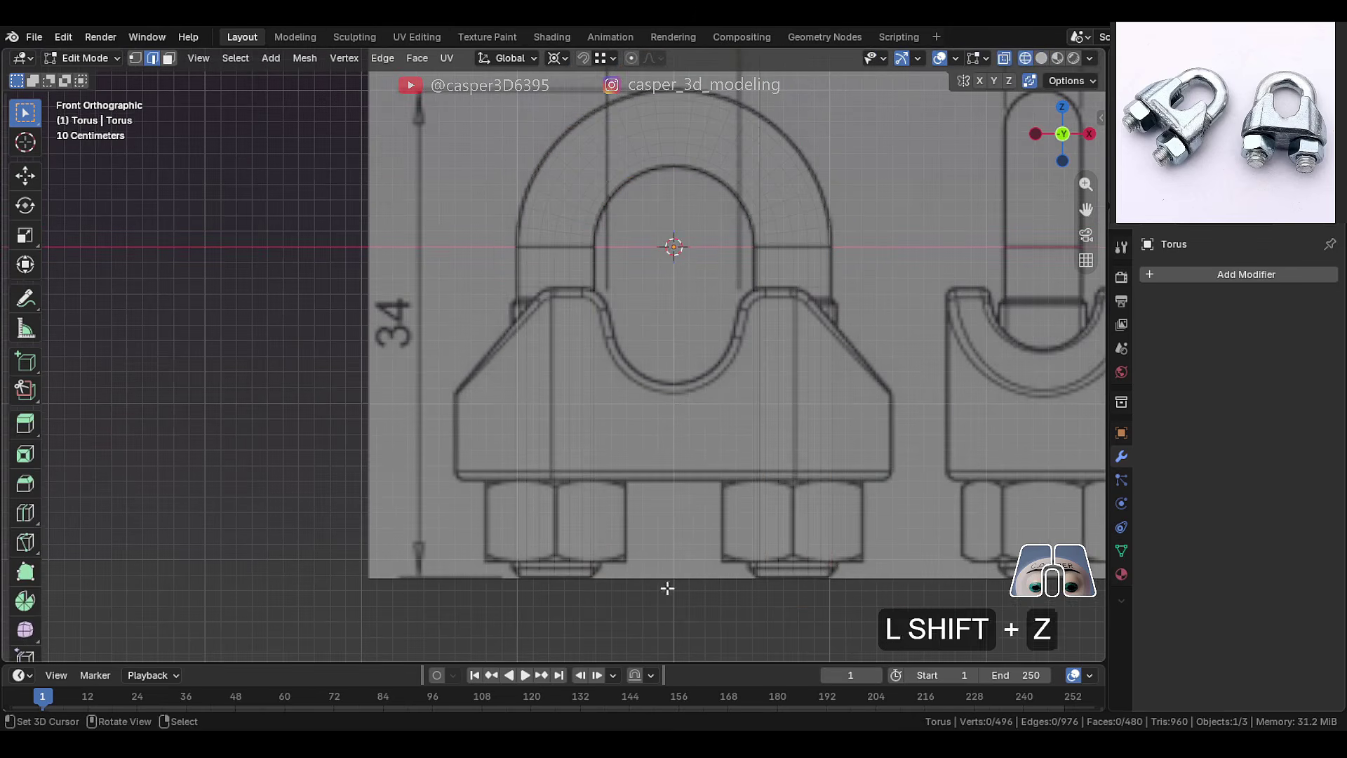
{"action": "left_click_drag", "start_coordinate": [681, 613], "coordinate": [401, 279]}
{"action": "scroll", "coordinate": [550, 291], "scroll_direction": "up", "scroll_amount": 2}
{"action": "key", "text": "x"}
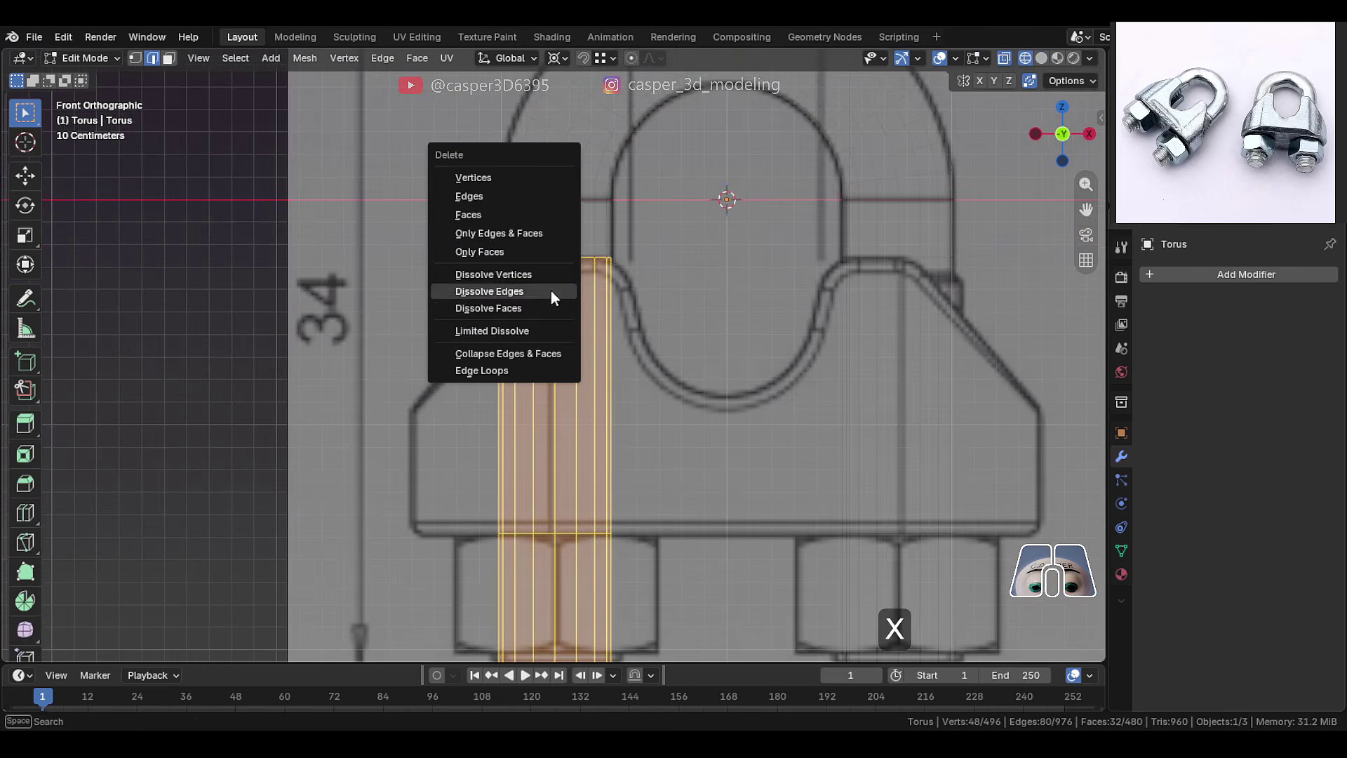
{"action": "left_click", "coordinate": [497, 216]}
Move the left leg's open end loop about 0.12 m down along Z and snap the 3D cursor to its centre
{"action": "scroll", "coordinate": [544, 214], "scroll_direction": "up", "scroll_amount": 1}
{"action": "right_click", "coordinate": [547, 242], "text": "alt"}
{"action": "scroll", "coordinate": [548, 249], "scroll_direction": "up", "scroll_amount": 1}
{"action": "middle_click_drag", "start_coordinate": [548, 250], "coordinate": [575, 323], "text": "shift"}
{"action": "scroll", "coordinate": [563, 330], "scroll_direction": "up", "scroll_amount": 1}
{"action": "key", "text": "g"}
{"action": "key", "text": "z"}
{"action": "left_click", "coordinate": [559, 428]}
{"action": "key", "text": "shift+s"}
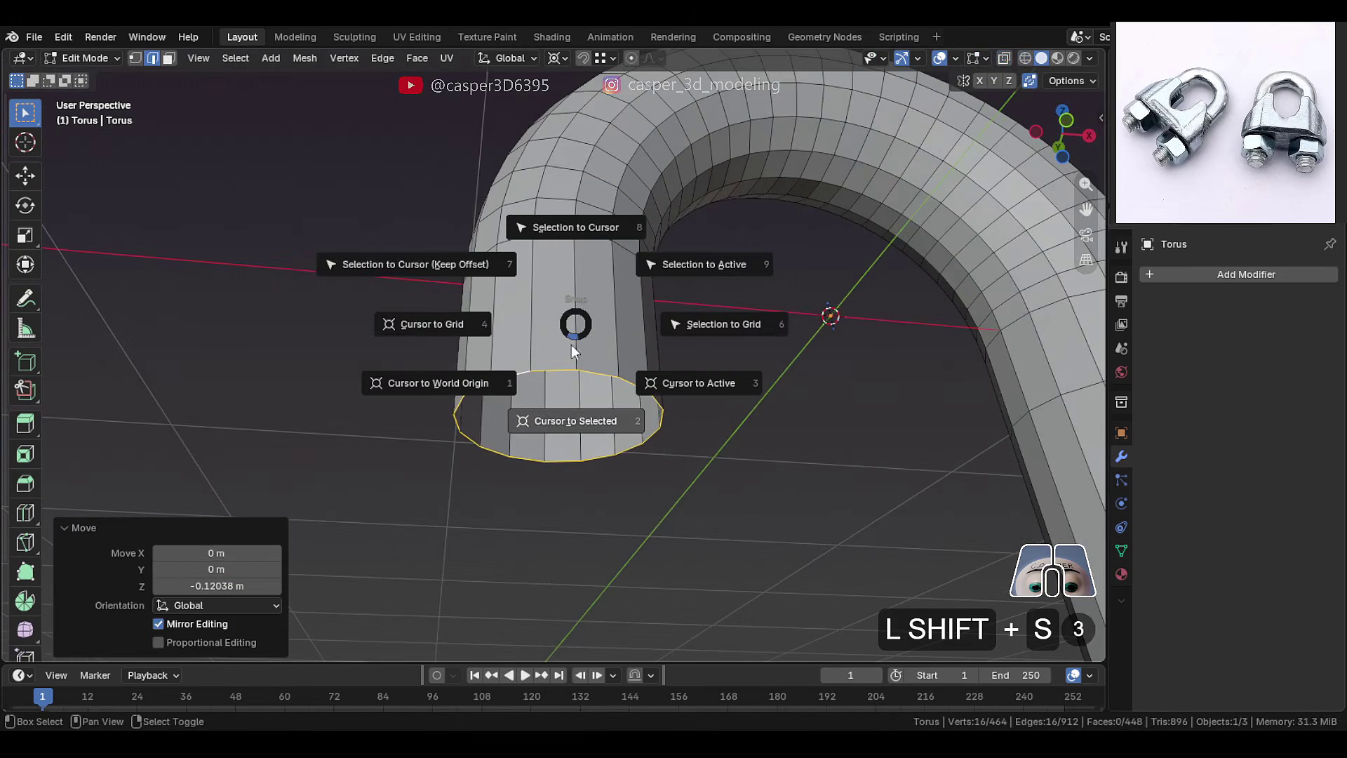
{"action": "left_click", "coordinate": [546, 416]}
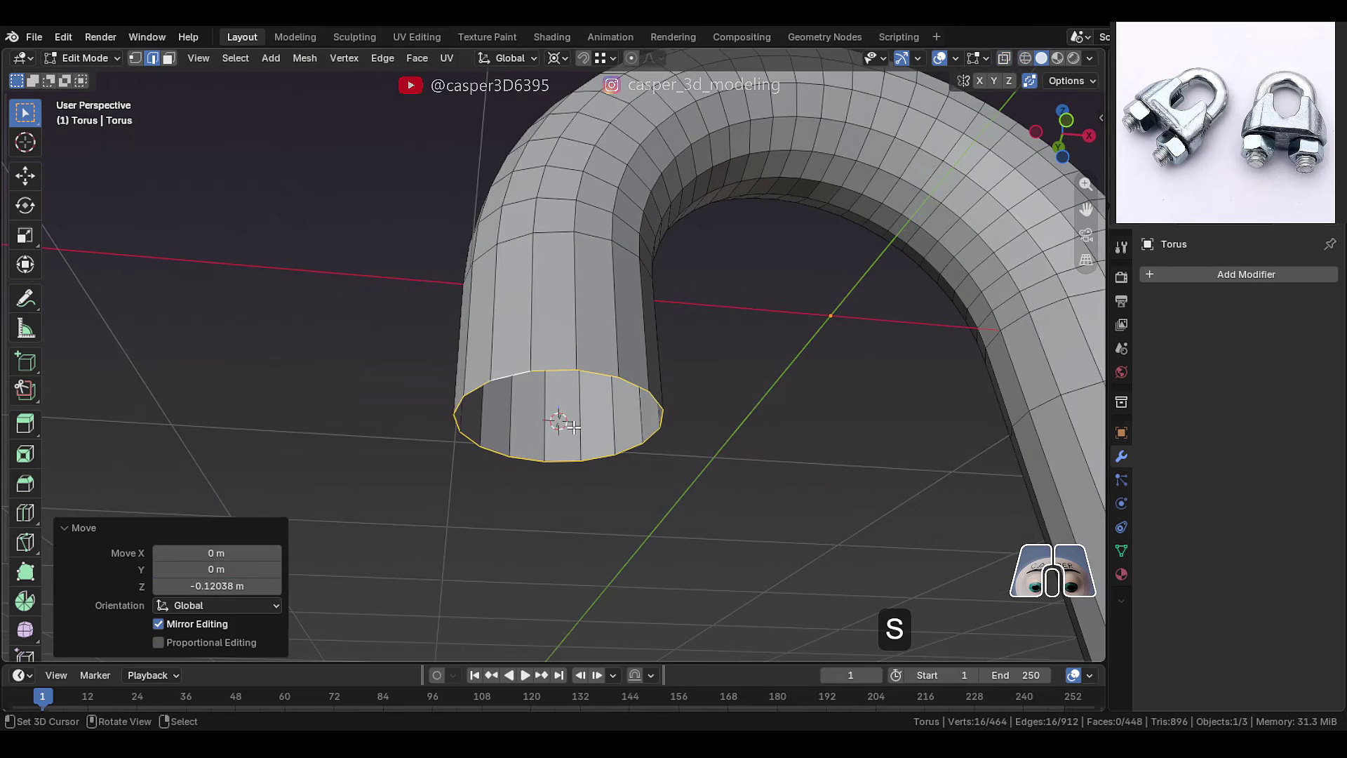
Duplicate one vertex of the left leg's end loop in place and separate the copy into its own object
{"action": "middle_click_drag", "start_coordinate": [573, 427], "coordinate": [556, 400]}
{"action": "key", "text": "Tab"}
{"action": "key", "text": "Tab"}
{"action": "key", "text": "1"}
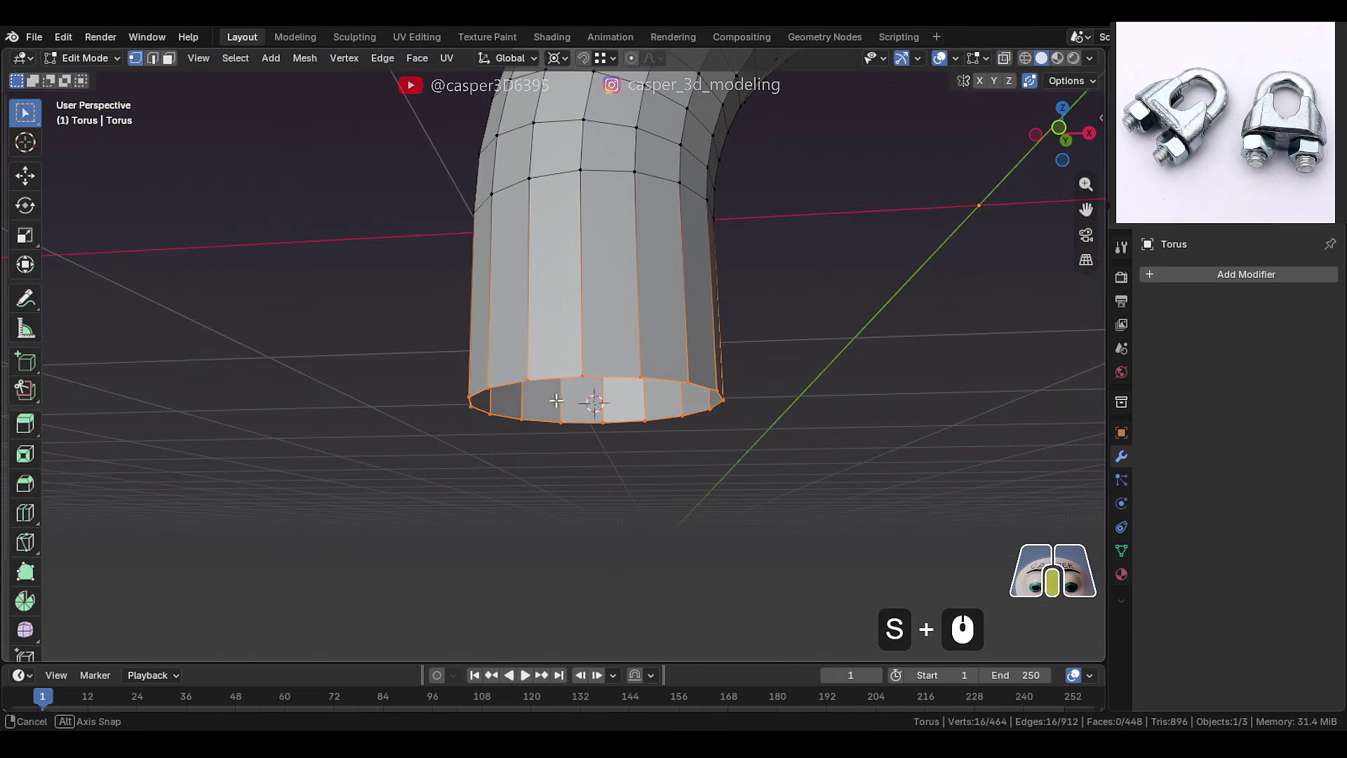
{"action": "left_click", "coordinate": [586, 379]}
{"action": "key", "text": "shift+d"}
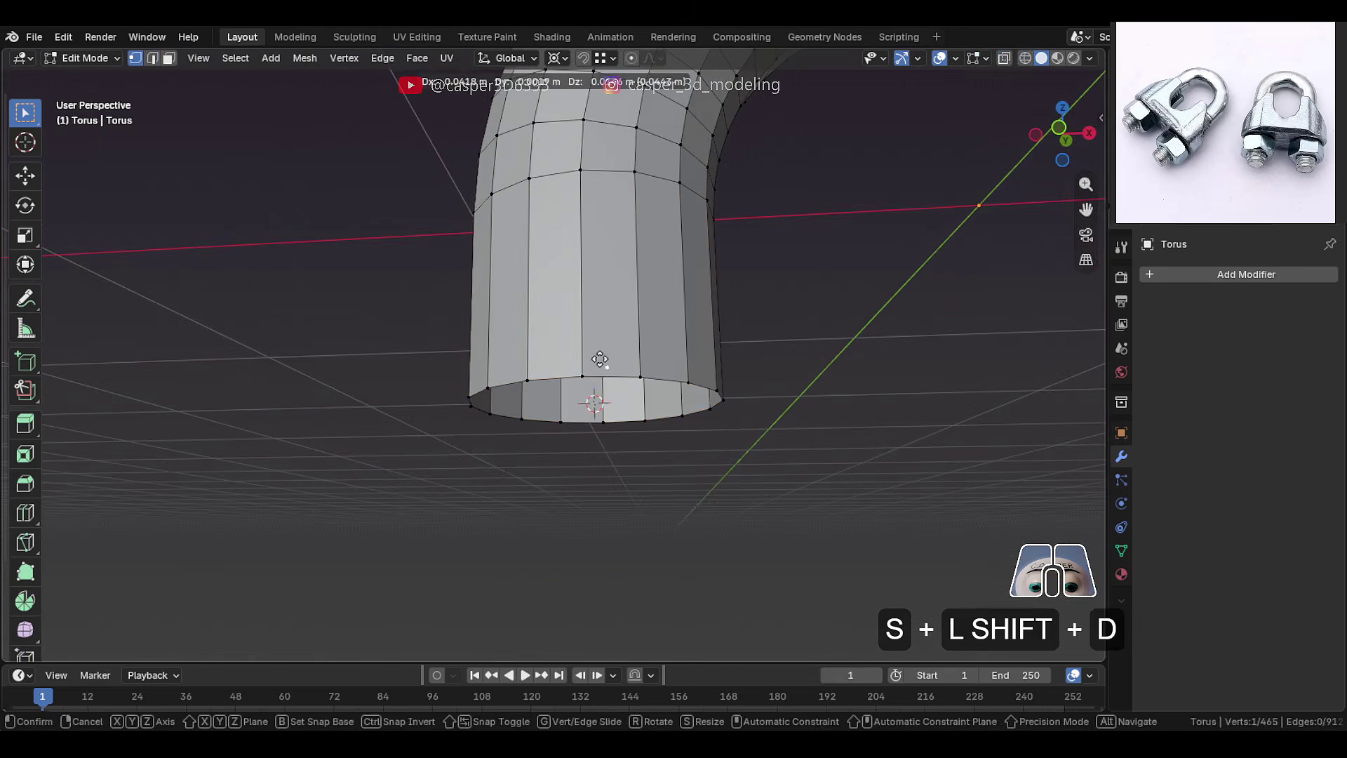
{"action": "right_click", "coordinate": [593, 359]}
{"action": "key", "text": "p"}
{"action": "left_click", "coordinate": [600, 353]}
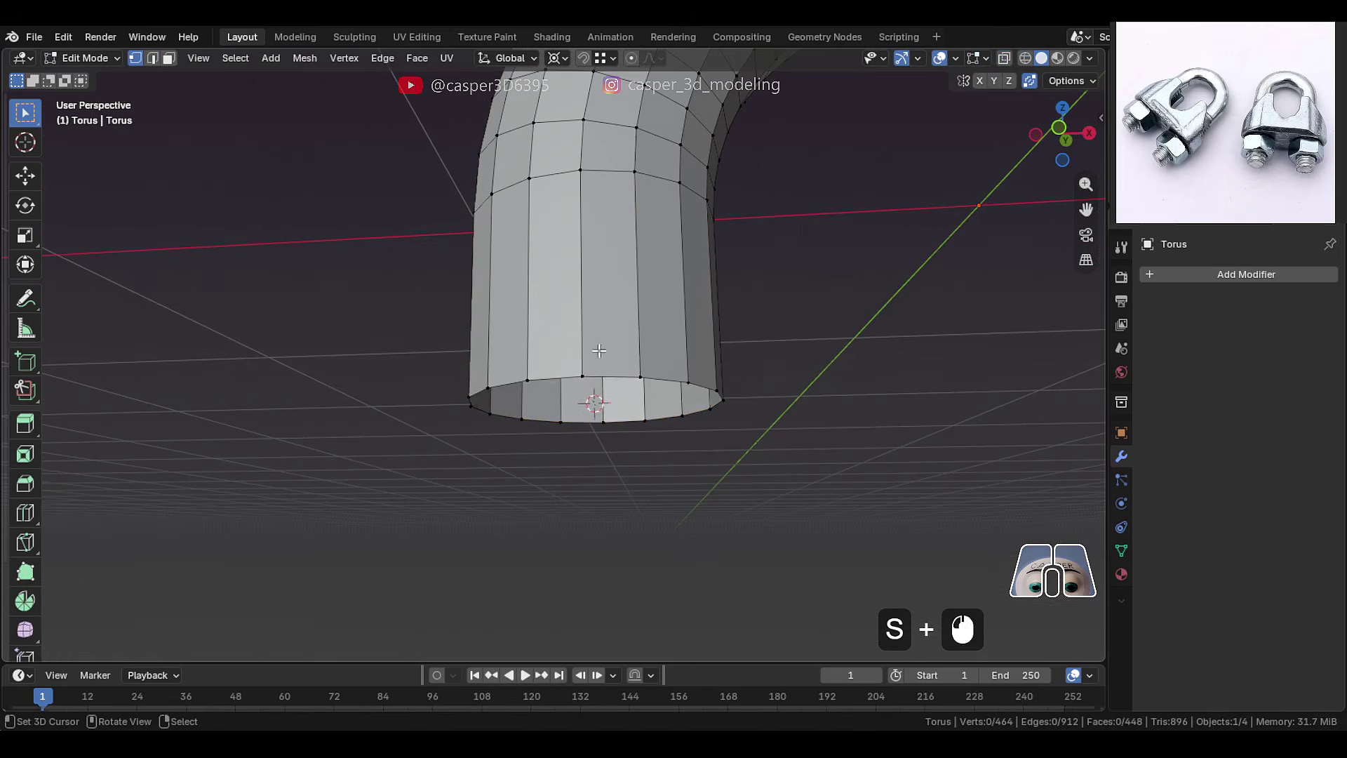
Edit the separated vertex object and extrude its vertex about 0.10 m straight down along Z
{"action": "scroll", "coordinate": [590, 360], "scroll_direction": "up", "scroll_amount": 1}
{"action": "key", "text": "Tab"}
{"action": "right_click", "coordinate": [592, 382]}
{"action": "middle_click_drag", "start_coordinate": [592, 383], "coordinate": [602, 414]}
{"action": "key", "text": "Tab"}
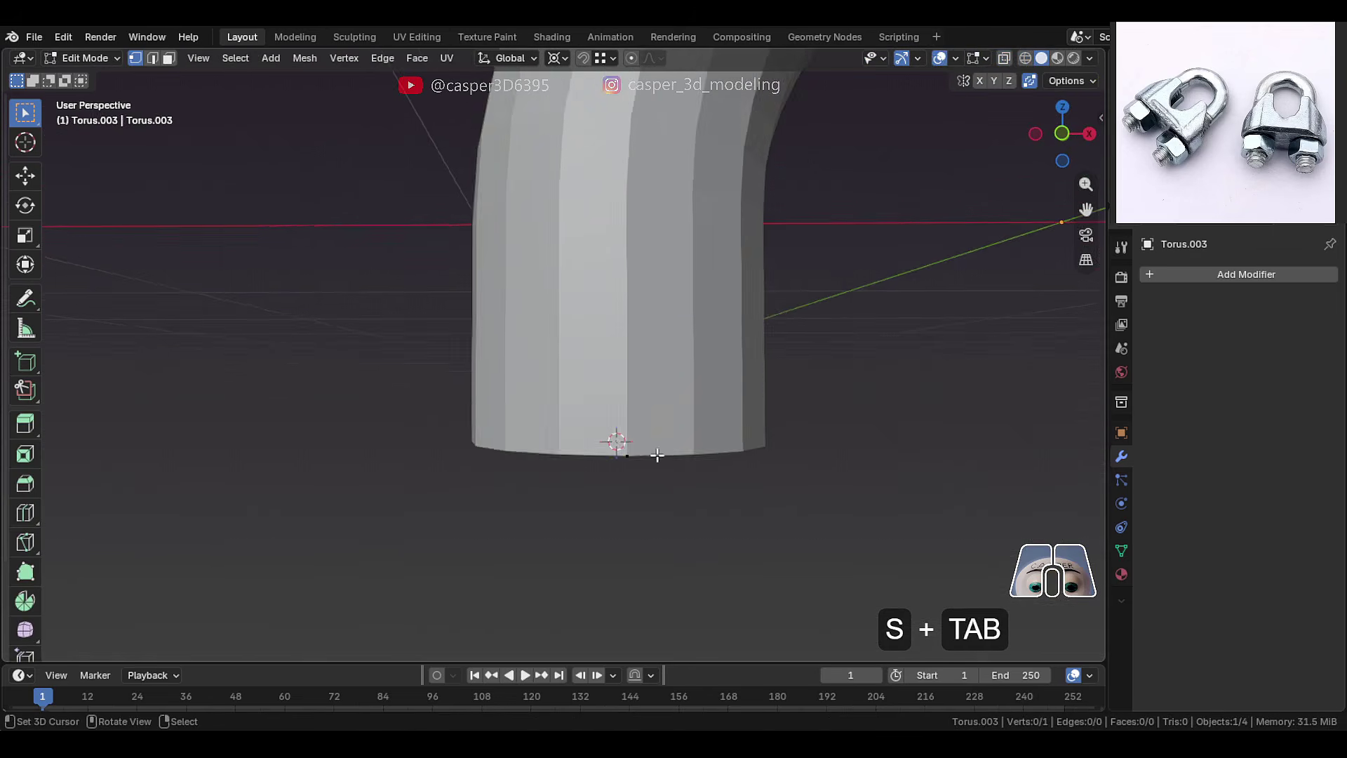
{"action": "middle_click_drag", "start_coordinate": [673, 439], "coordinate": [677, 398], "text": "shift"}
{"action": "key", "text": "a"}
{"action": "key", "text": "KP_1"}
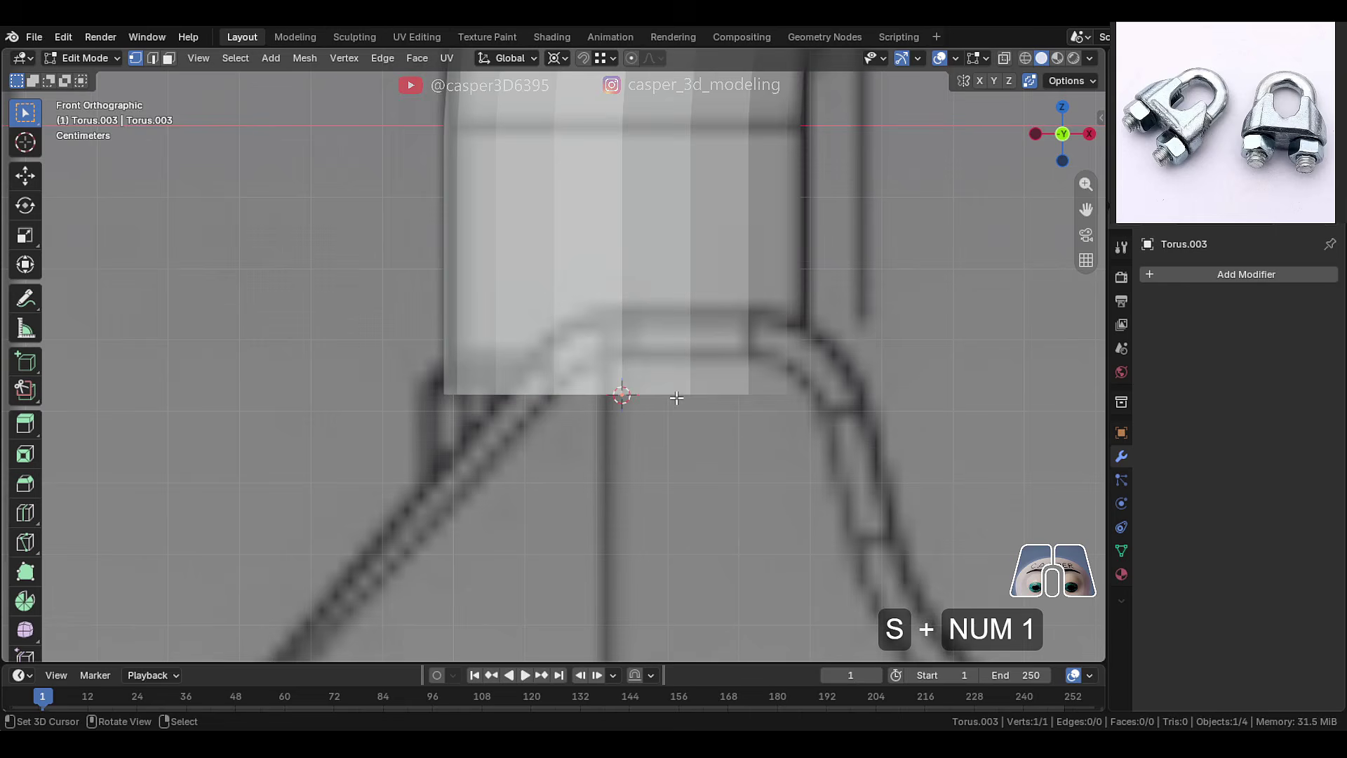
{"action": "key", "text": "g"}
{"action": "key", "text": "z"}
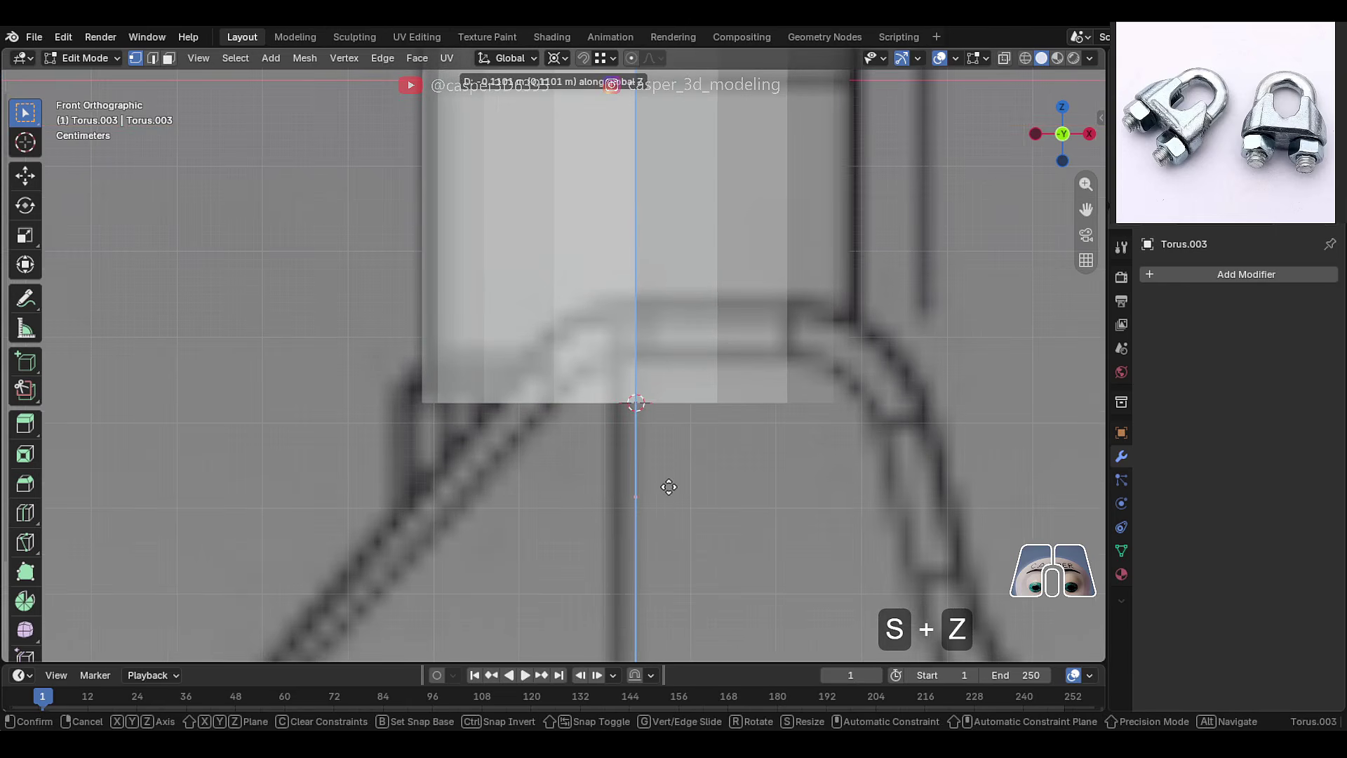
{"action": "left_click", "coordinate": [669, 483]}
{"action": "scroll", "coordinate": [679, 429], "scroll_direction": "down", "scroll_amount": 1}
{"action": "middle_click_drag", "start_coordinate": [706, 429], "coordinate": [731, 372]}
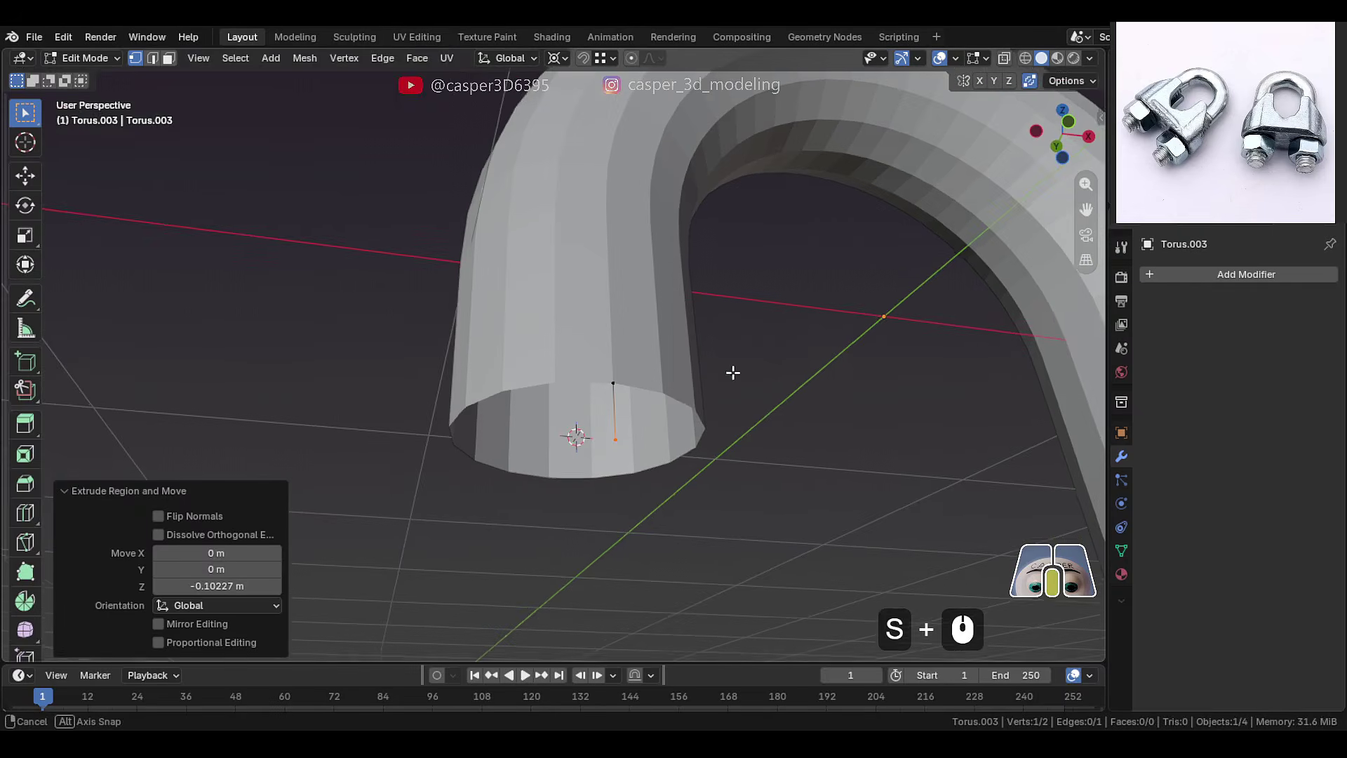
Add a Screw modifier to the extruded edge object and set its axis to Y
{"action": "left_click", "coordinate": [1223, 273]}
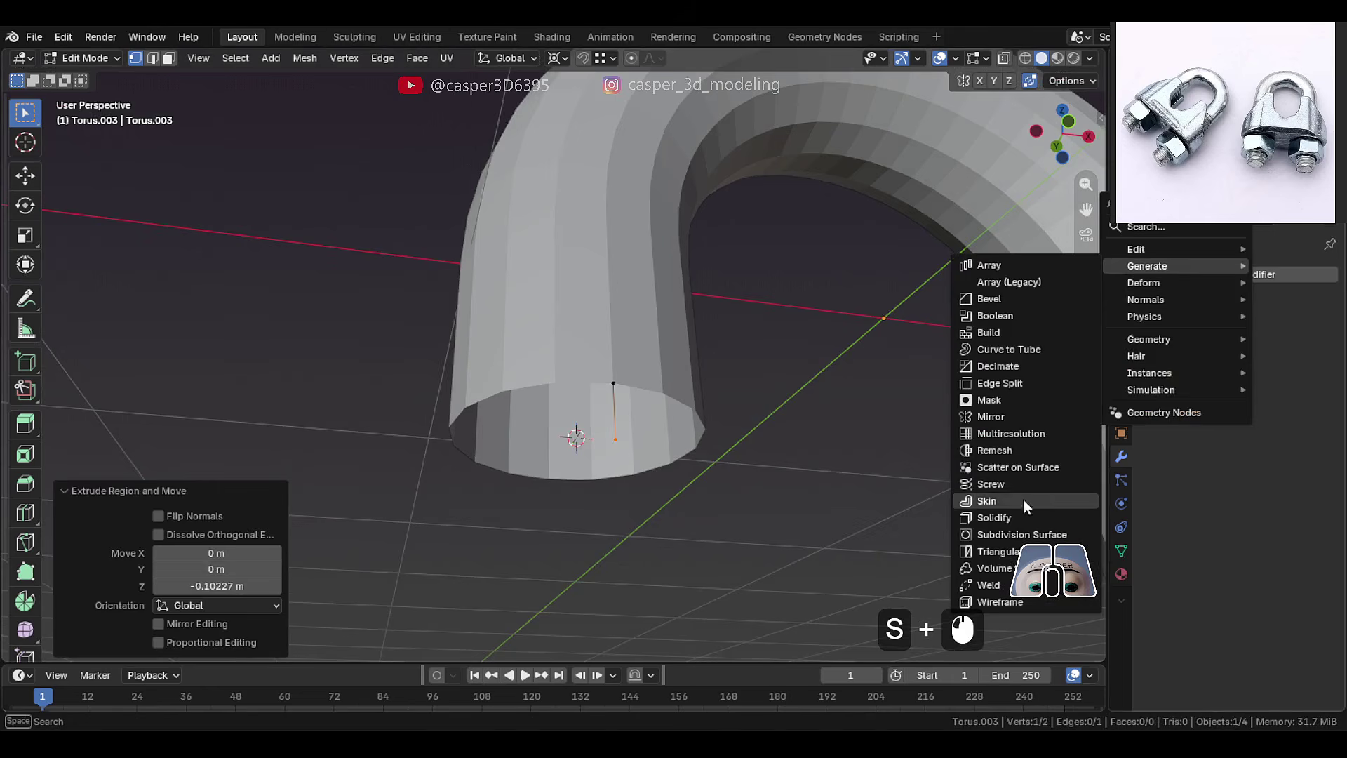
{"action": "left_click", "coordinate": [1039, 483]}
{"action": "scroll", "coordinate": [815, 231], "scroll_direction": "down", "scroll_amount": 1}
{"action": "scroll", "coordinate": [847, 297], "scroll_direction": "down", "scroll_amount": 1}
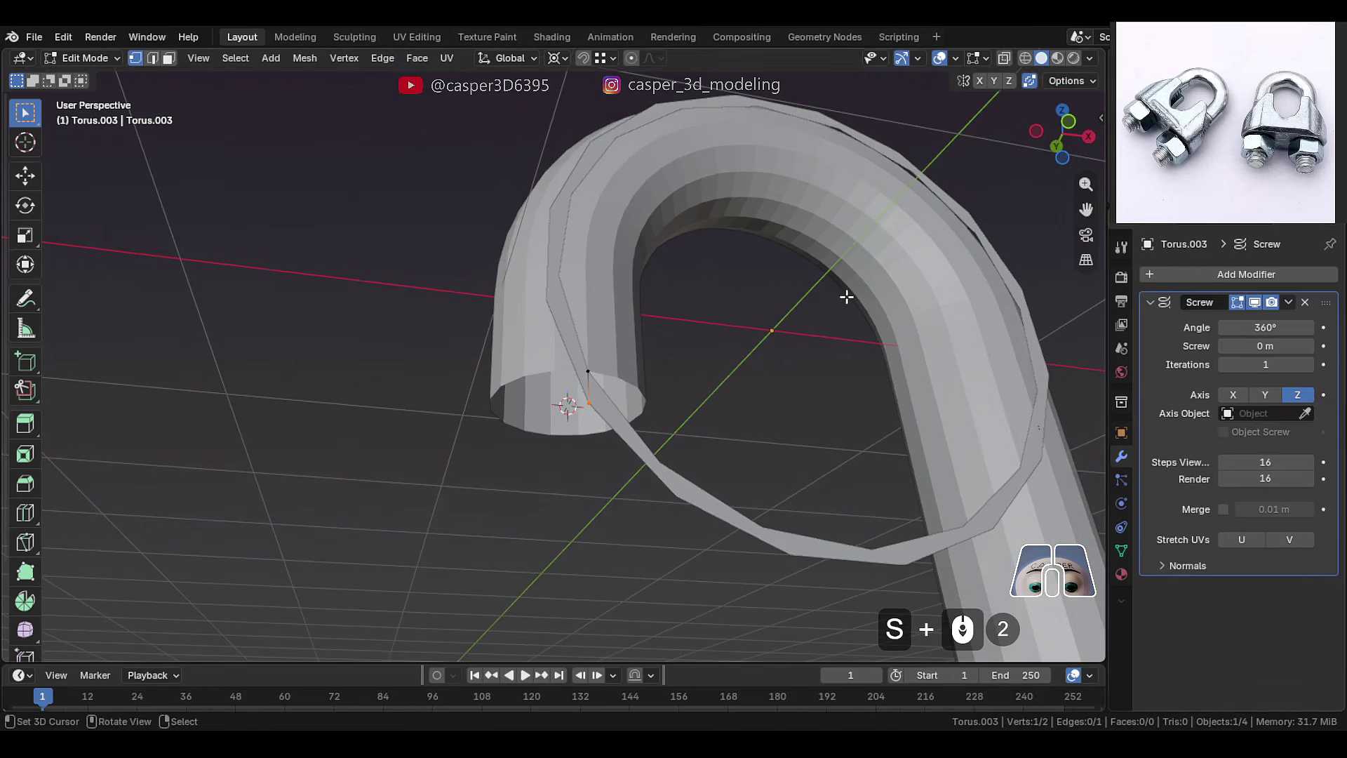
{"action": "left_click", "coordinate": [1268, 395]}
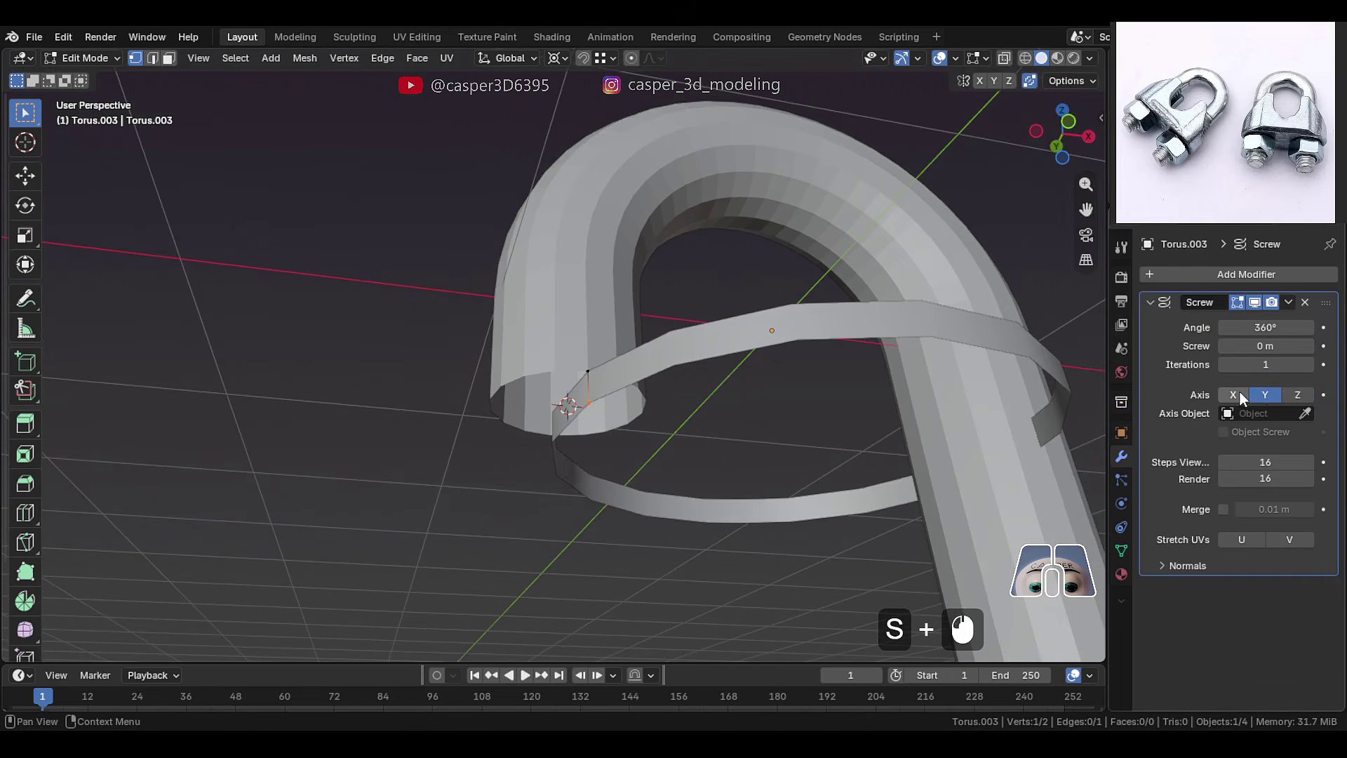
Keep the Screw modifier's axis on Y and move the edge object's origin to the 3D cursor
{"action": "left_click", "coordinate": [1240, 394]}
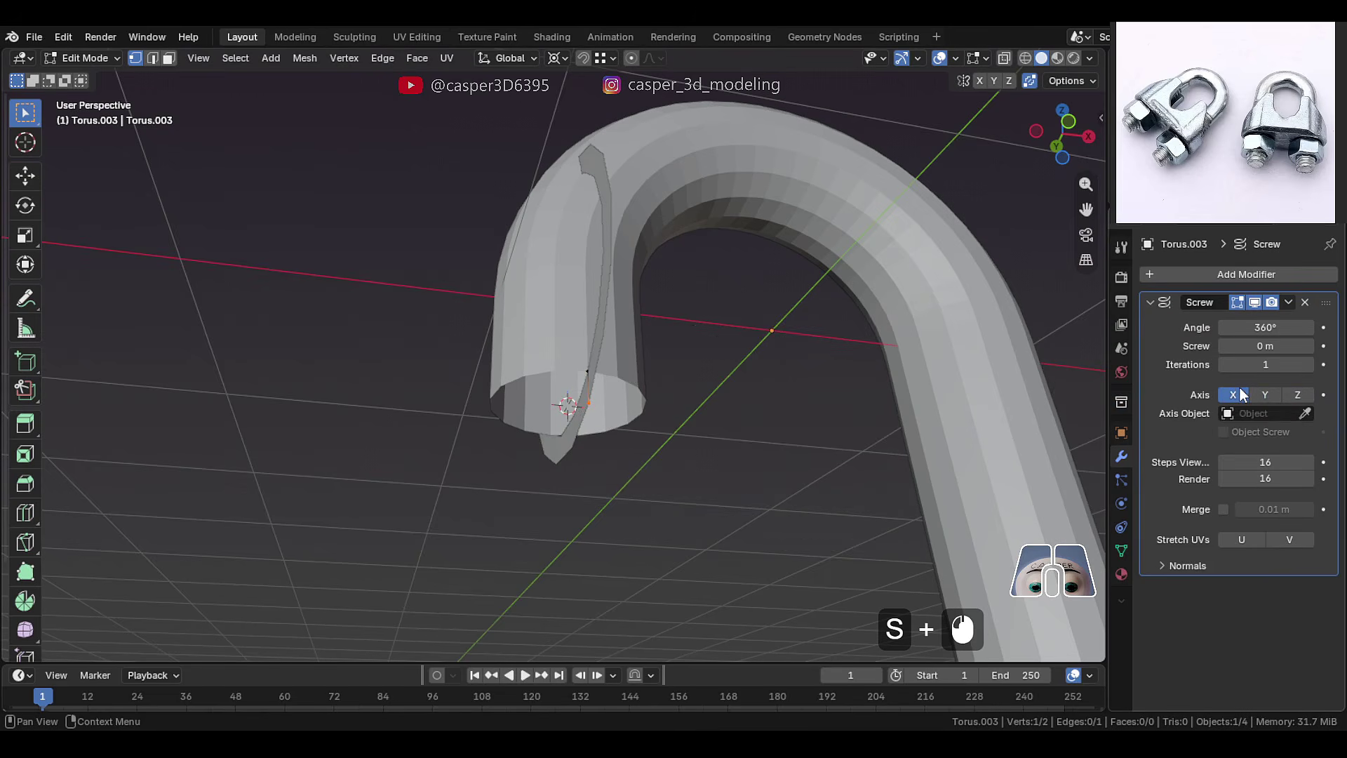
{"action": "left_click", "coordinate": [1266, 395]}
{"action": "middle_click_drag", "start_coordinate": [670, 384], "coordinate": [693, 387]}
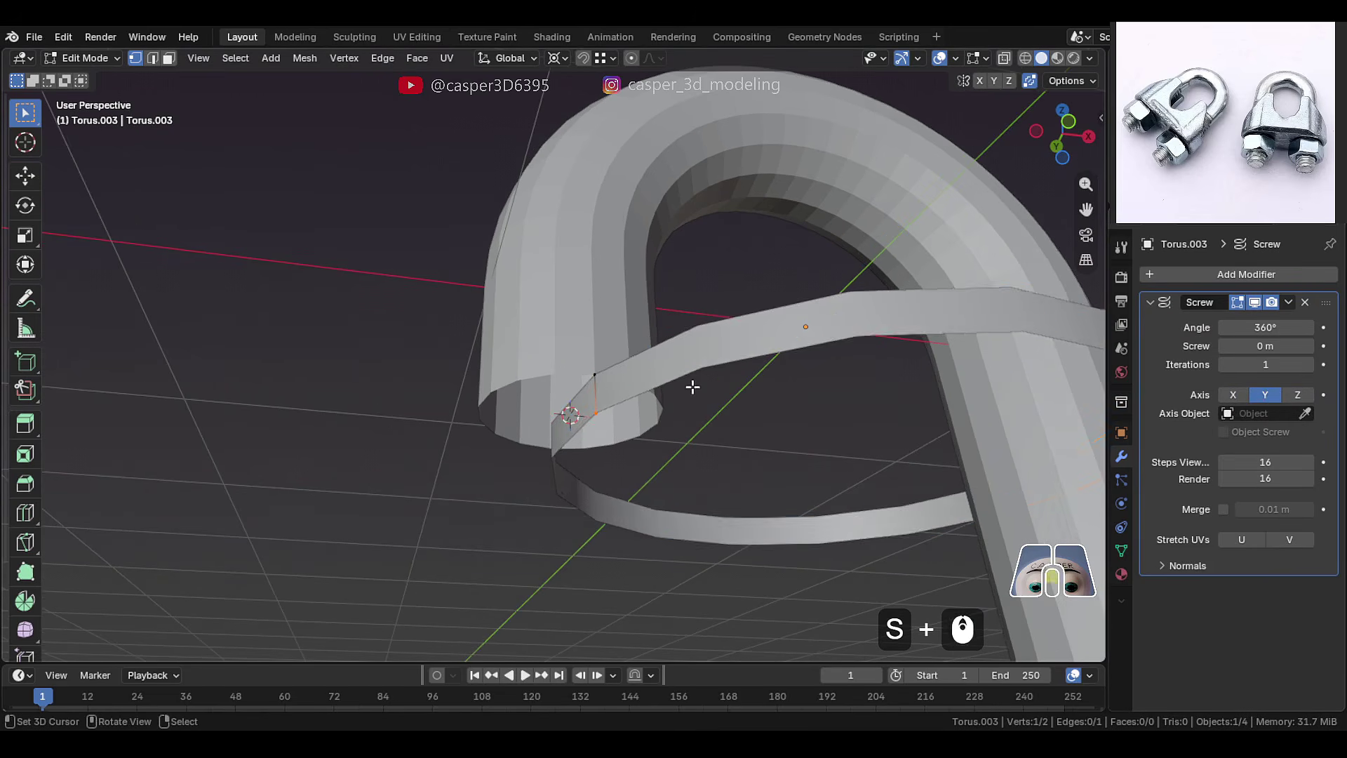
{"action": "key", "text": "Tab"}
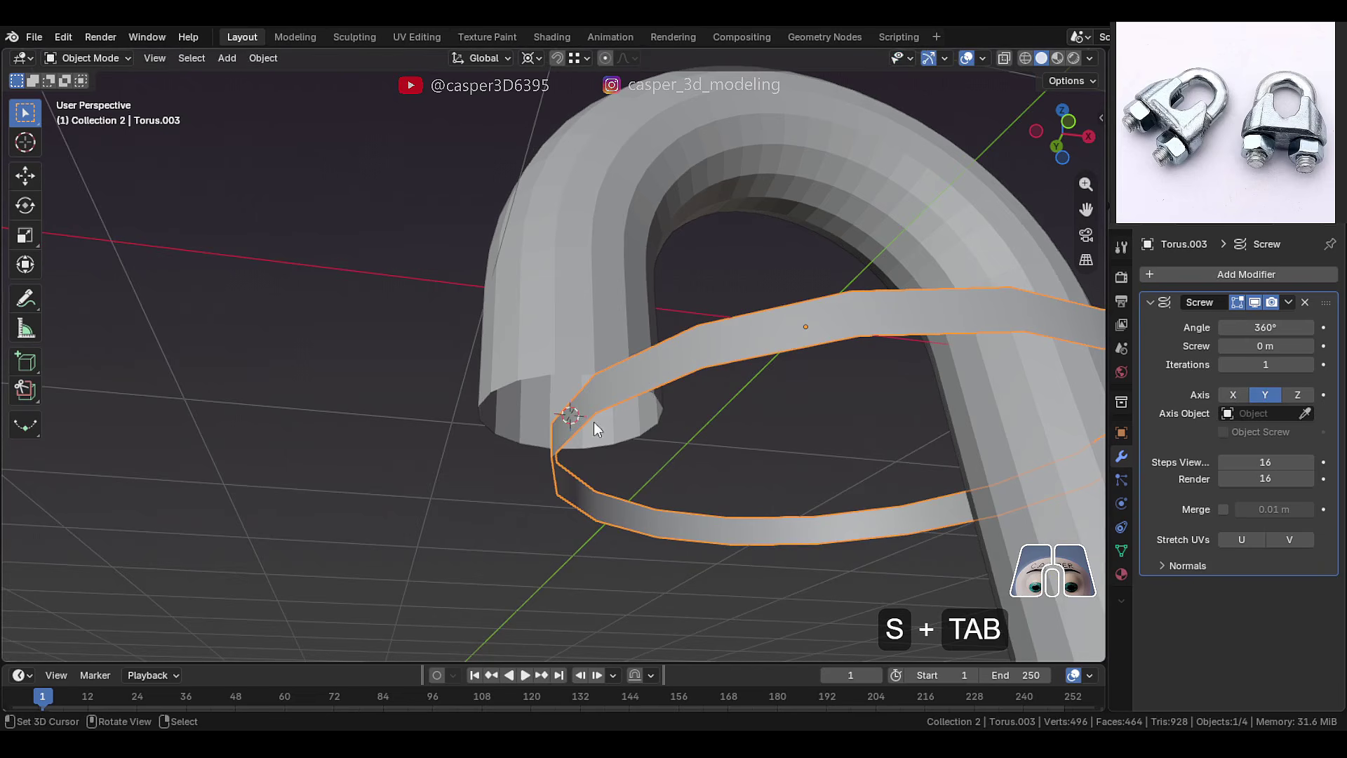
{"action": "left_click", "coordinate": [263, 53]}
{"action": "mouse_move", "coordinate": [307, 93]}
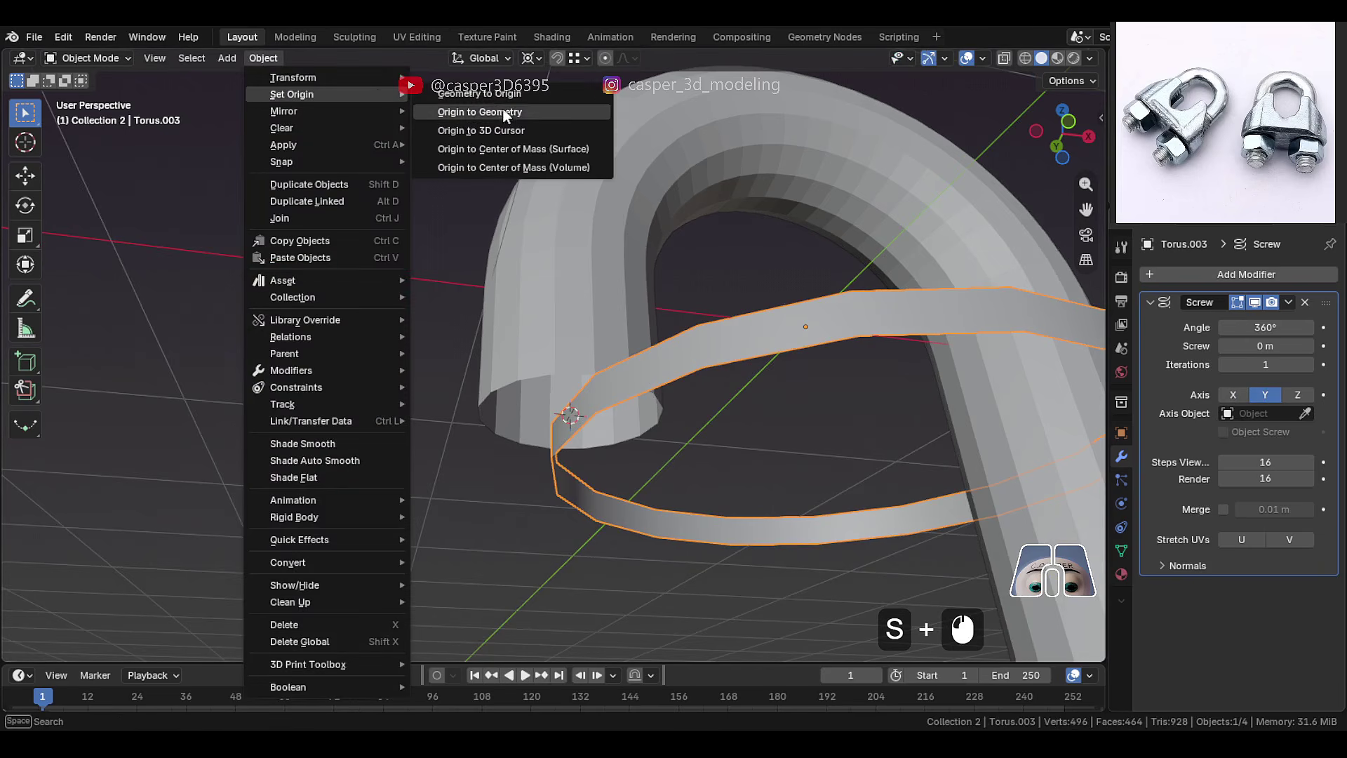
{"action": "left_click", "coordinate": [519, 131]}
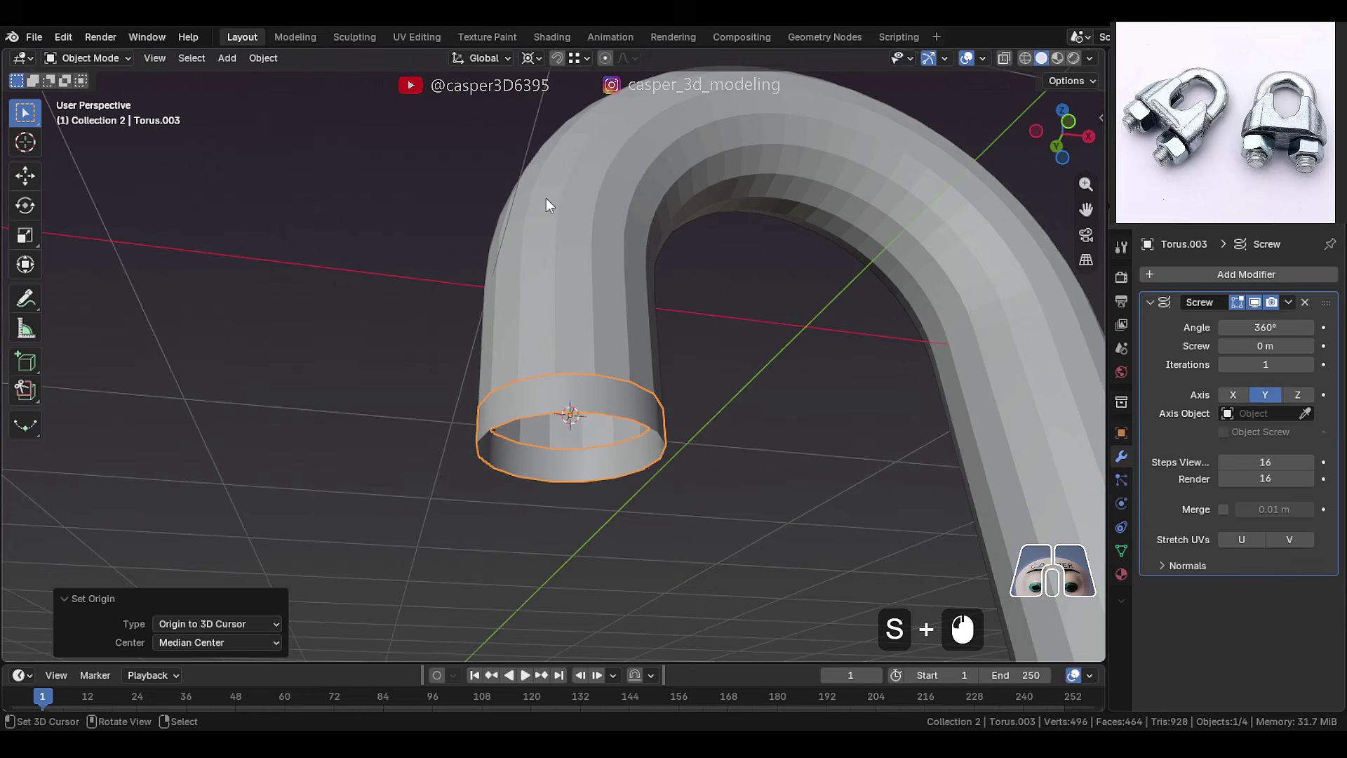
Add a middle vertex to the profile edge and move it about 0.05 m outward along Y to form a thread tooth
{"action": "middle_click_drag", "start_coordinate": [586, 413], "coordinate": [647, 364]}
{"action": "key", "text": "Tab"}
{"action": "key", "text": "ctrl+r"}
{"action": "right_click", "coordinate": [641, 362]}
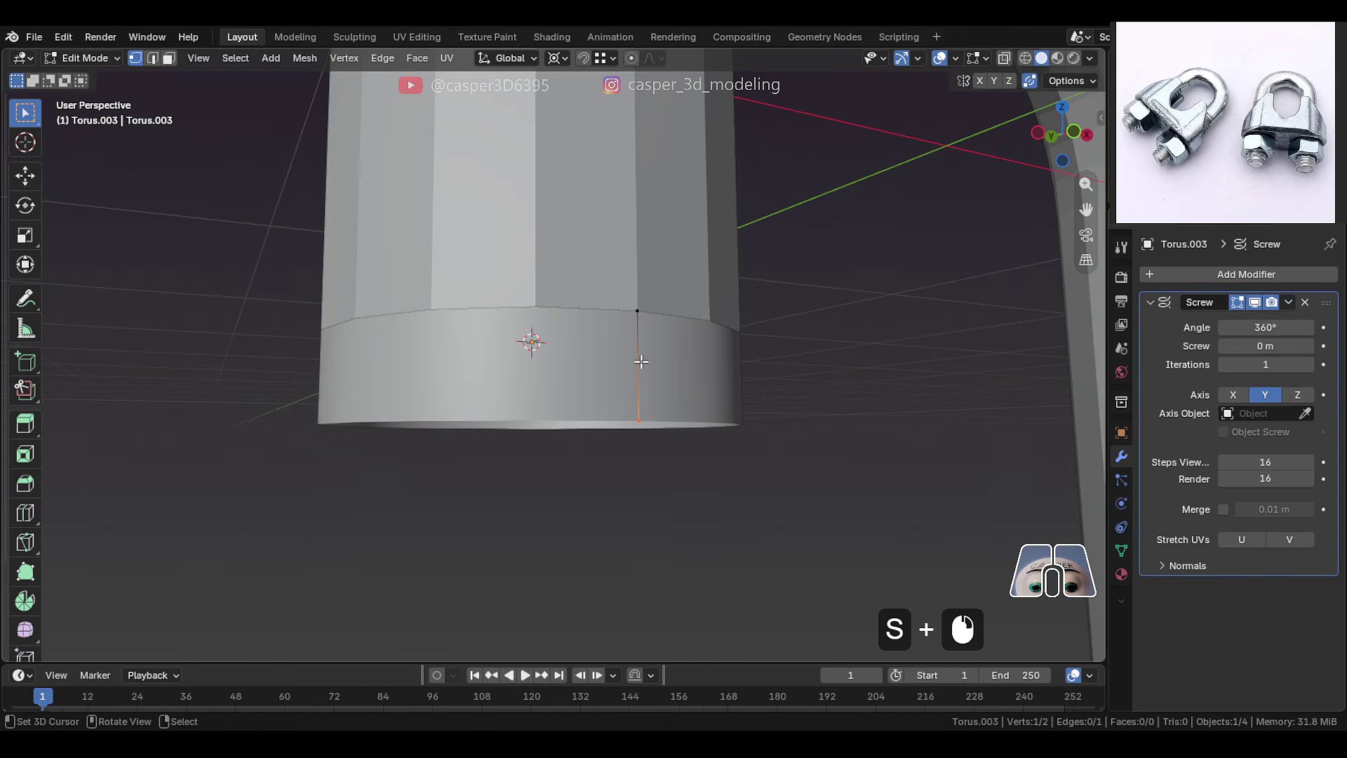
{"action": "key", "text": "ctrl+r"}
{"action": "left_click", "coordinate": [641, 364]}
{"action": "right_click", "coordinate": [641, 364]}
{"action": "middle_click_drag", "start_coordinate": [641, 364], "coordinate": [660, 288]}
{"action": "key", "text": "g"}
{"action": "key", "text": "y"}
{"action": "left_click", "coordinate": [709, 369]}
{"action": "key", "text": "Tab"}
{"action": "key", "text": "Tab"}
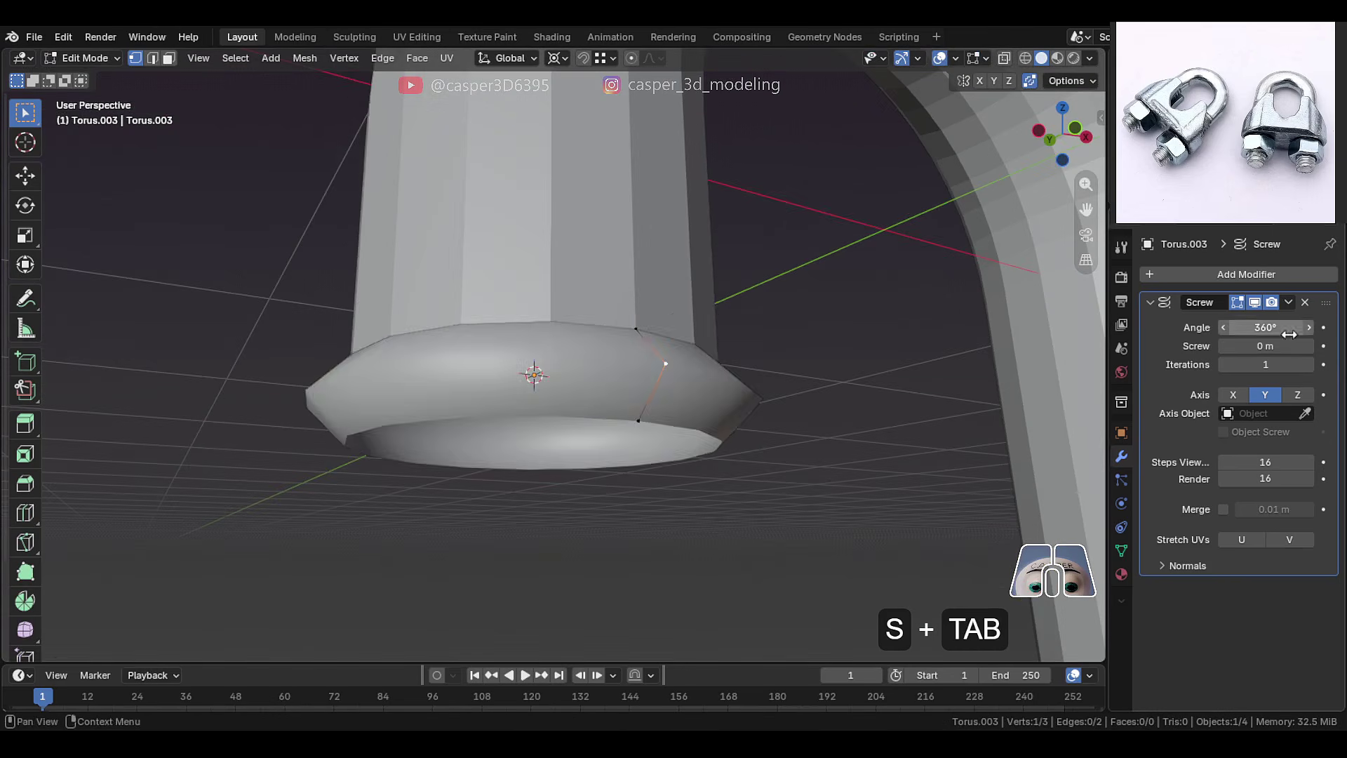
Set the modifier's screw offset to -0.102 m, matching the height of the profile with the modifier's viewport display temporarily disabled
{"action": "mouse_move", "coordinate": [1266, 345]}
{"action": "left_mouse_down"}
{"action": "mouse_move", "coordinate": [1238, 345]}
{"action": "mouse_move", "coordinate": [1268, 346]}
{"action": "left_mouse_up"}
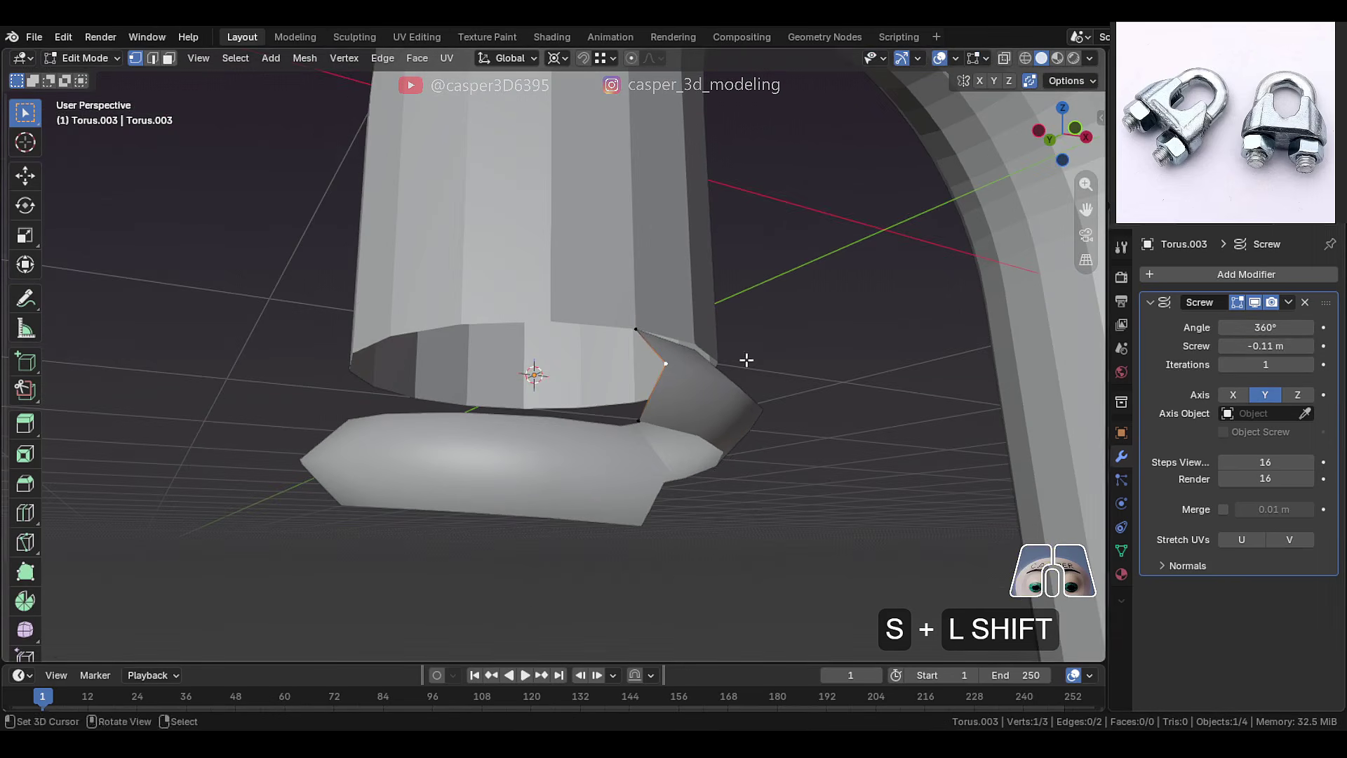
{"action": "middle_click_drag", "start_coordinate": [746, 360], "coordinate": [637, 428]}
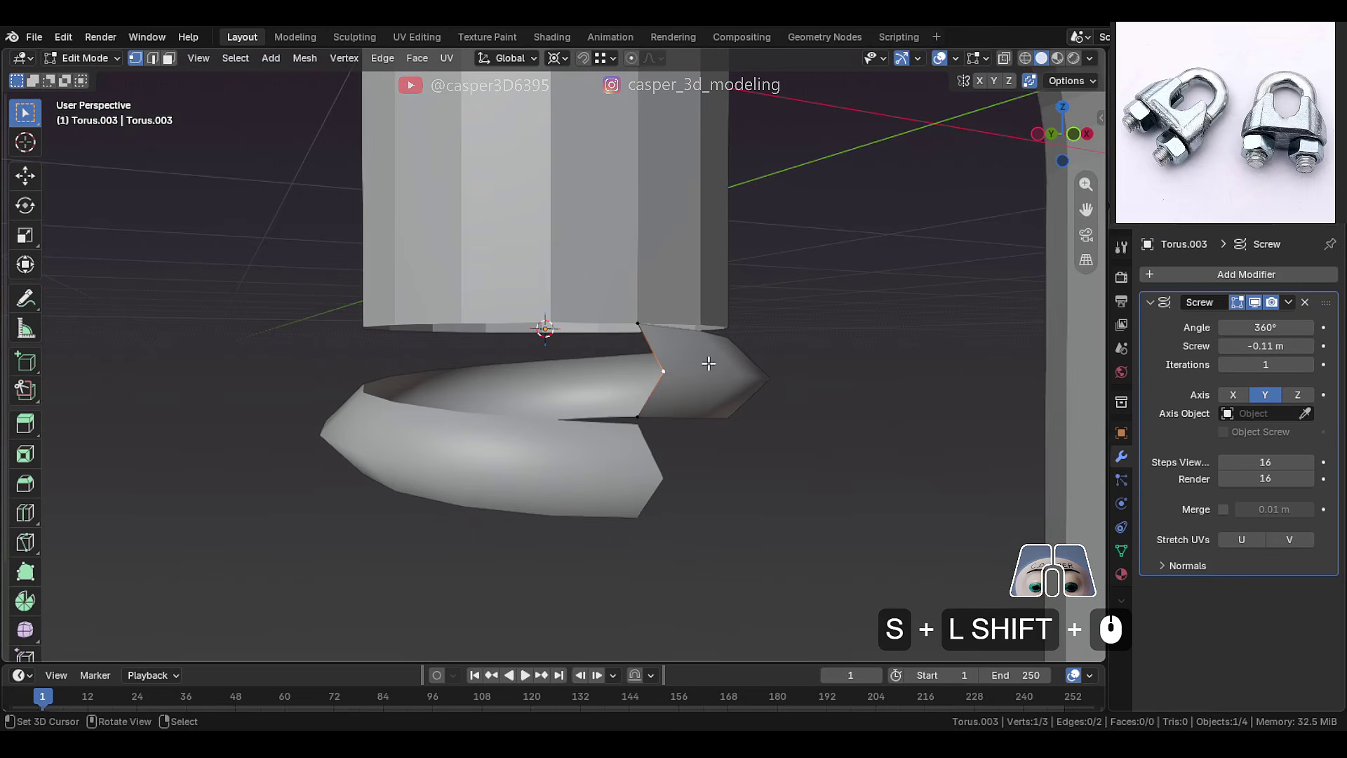
{"action": "key", "text": "n"}
{"action": "key", "text": "Tab"}
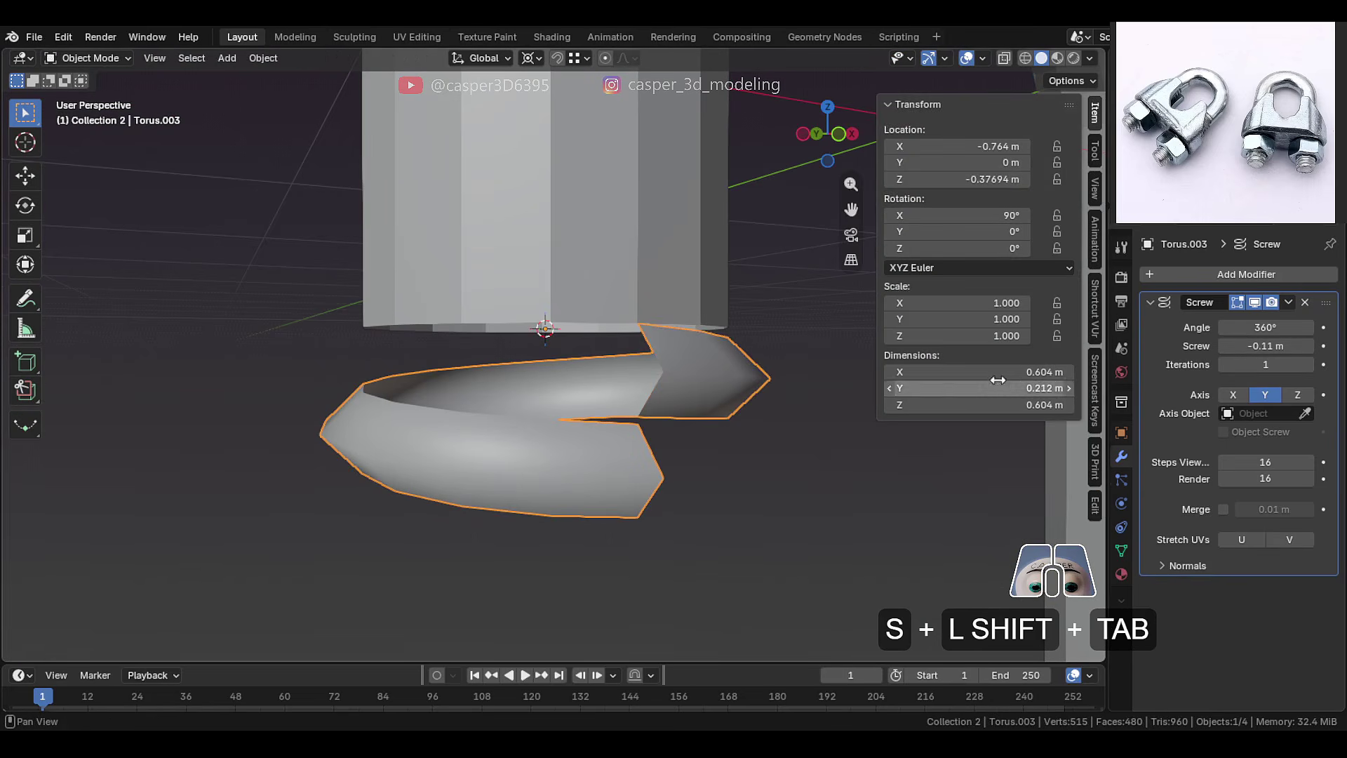
{"action": "left_click", "coordinate": [1255, 301]}
{"action": "mouse_move", "coordinate": [1012, 388]}
{"action": "left_mouse_down"}
{"action": "mouse_move", "coordinate": [1035, 388]}
{"action": "mouse_move", "coordinate": [1012, 388]}
{"action": "left_mouse_up"}
{"action": "right_click", "coordinate": [1012, 388]}
{"action": "left_click", "coordinate": [1186, 331]}
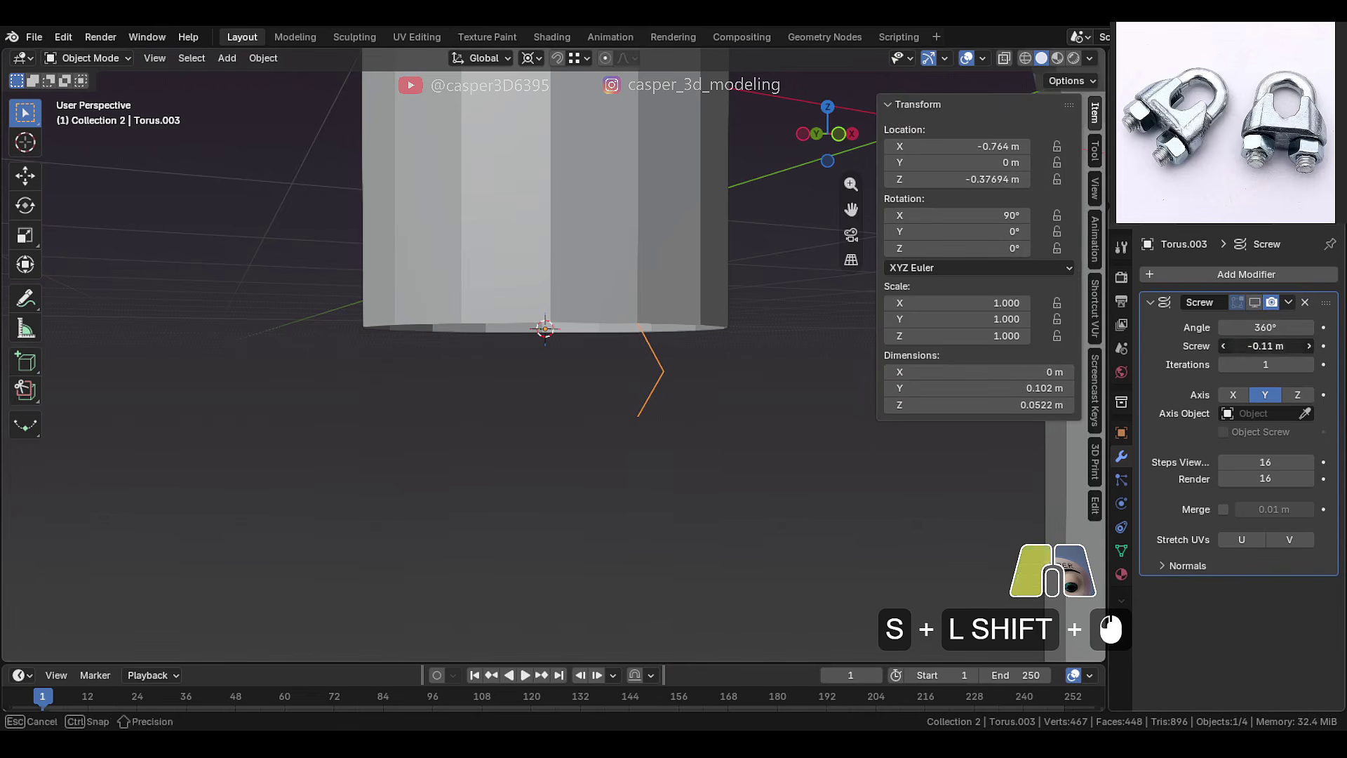
{"action": "left_click", "coordinate": [1252, 306]}
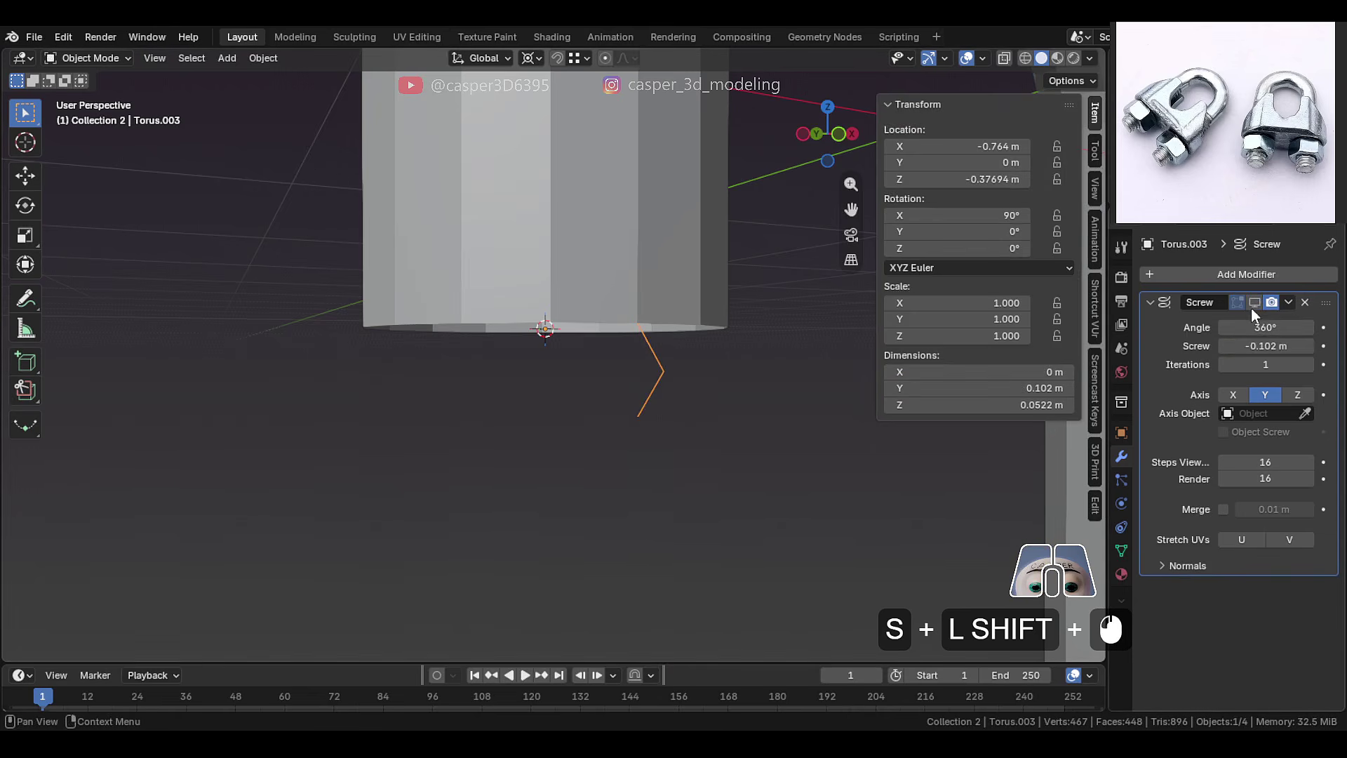
{"action": "left_click", "coordinate": [1255, 302]}
Enable vertex merging at 0.01 m in the Screw modifier and set its iterations to 8
{"action": "scroll", "coordinate": [719, 483], "scroll_direction": "up", "scroll_amount": 3}
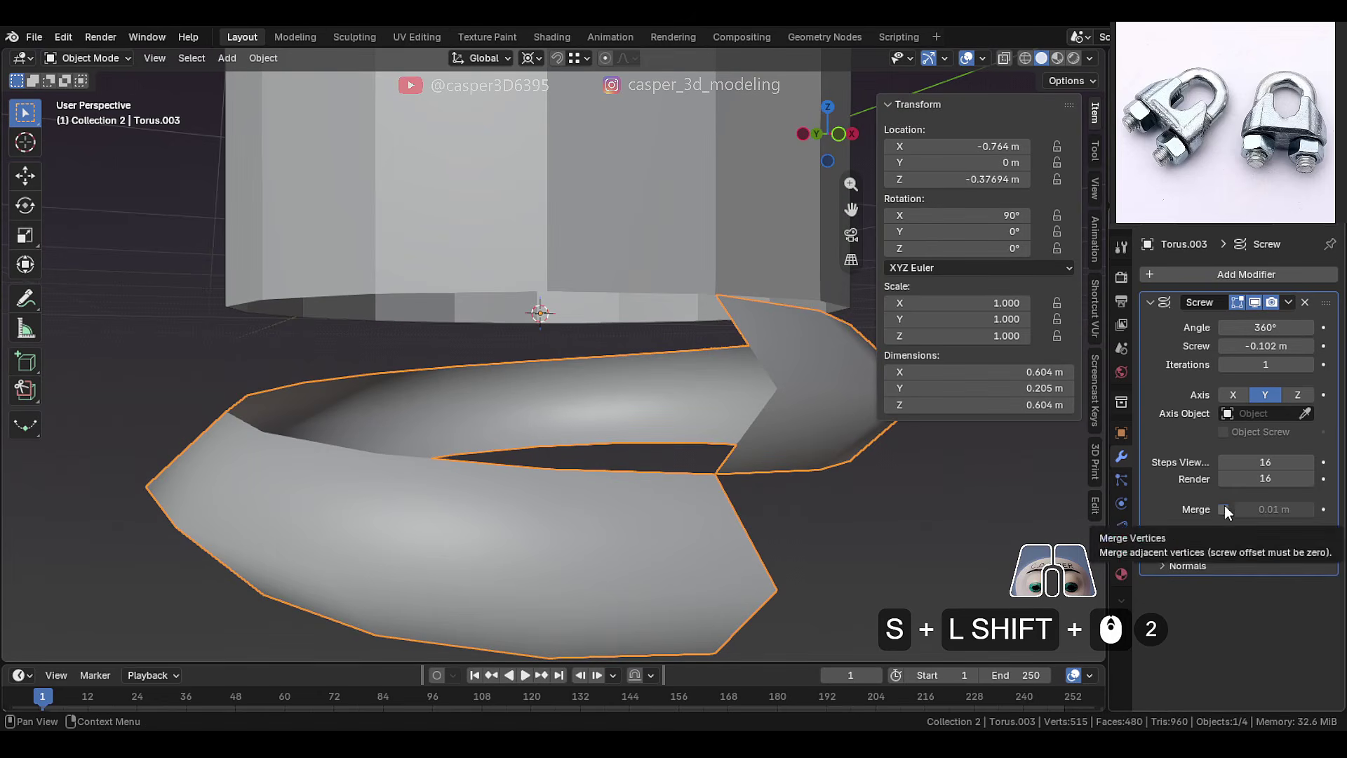
{"action": "left_click", "coordinate": [1228, 509]}
{"action": "scroll", "coordinate": [713, 465], "scroll_direction": "down", "scroll_amount": 5}
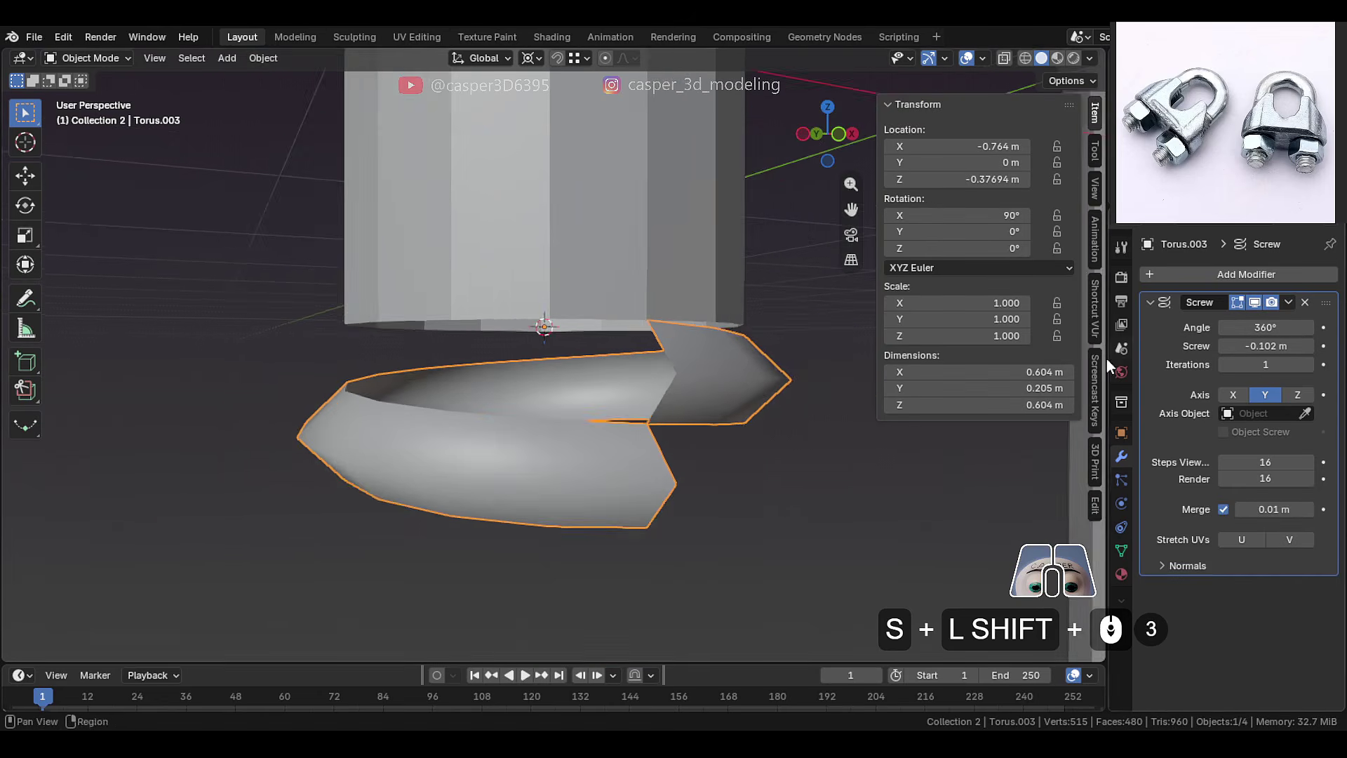
{"action": "left_click_drag", "start_coordinate": [1252, 365], "coordinate": [1298, 365]}
{"action": "scroll", "coordinate": [494, 327], "scroll_direction": "down", "scroll_amount": 3}
{"action": "middle_click_drag", "start_coordinate": [542, 355], "coordinate": [531, 271], "text": "shift"}
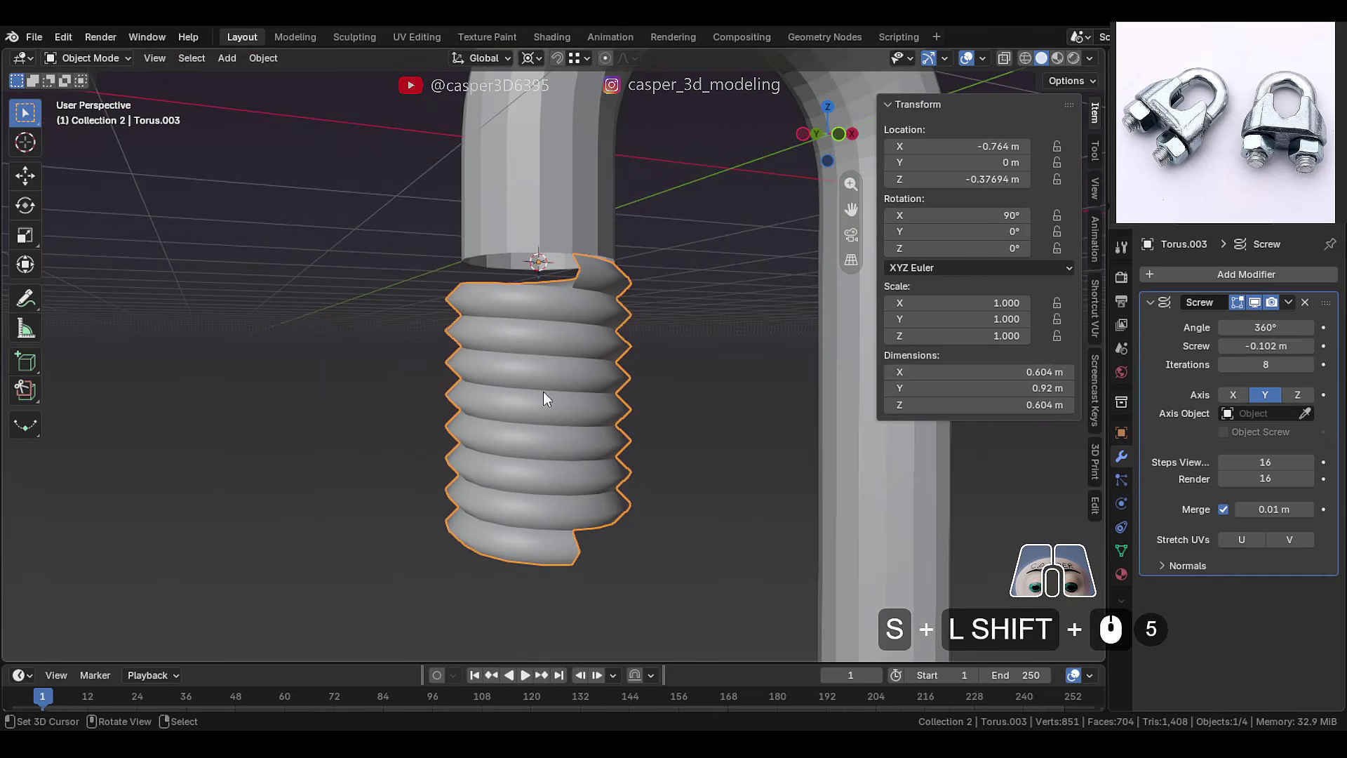
Increase the Screw iterations to 16 in front view so the thread reaches the bolt end in the reference drawing
{"action": "key", "text": "KP_1"}
{"action": "middle_click_drag", "start_coordinate": [555, 402], "coordinate": [521, 189], "text": "shift"}
{"action": "scroll", "coordinate": [539, 296], "scroll_direction": "down", "scroll_amount": 1}
{"action": "double_click", "coordinate": [1309, 362]}
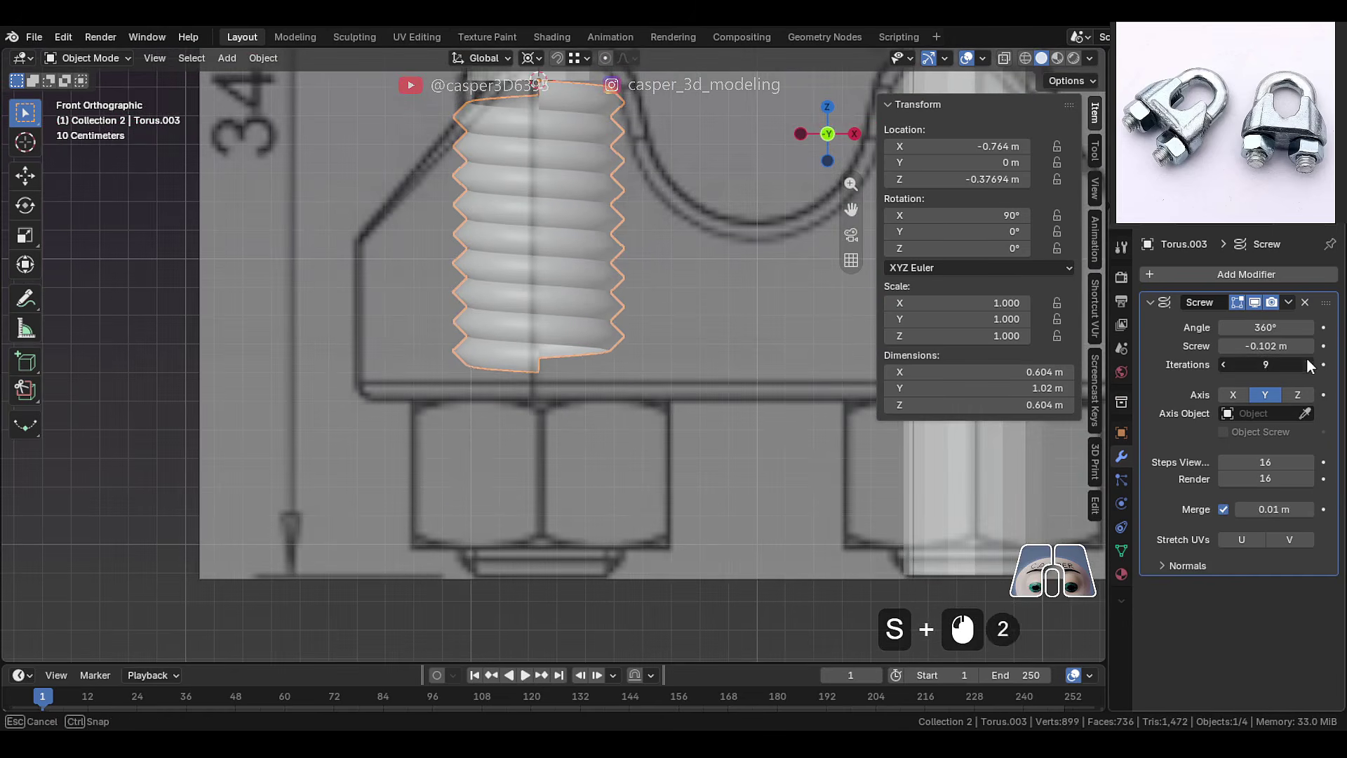
{"action": "triple_click", "coordinate": [1309, 363]}
{"action": "triple_click", "coordinate": [1309, 363]}
{"action": "scroll", "coordinate": [708, 405], "scroll_direction": "up", "scroll_amount": 4}
{"action": "middle_click_drag", "start_coordinate": [709, 491], "coordinate": [667, 394], "text": "shift"}
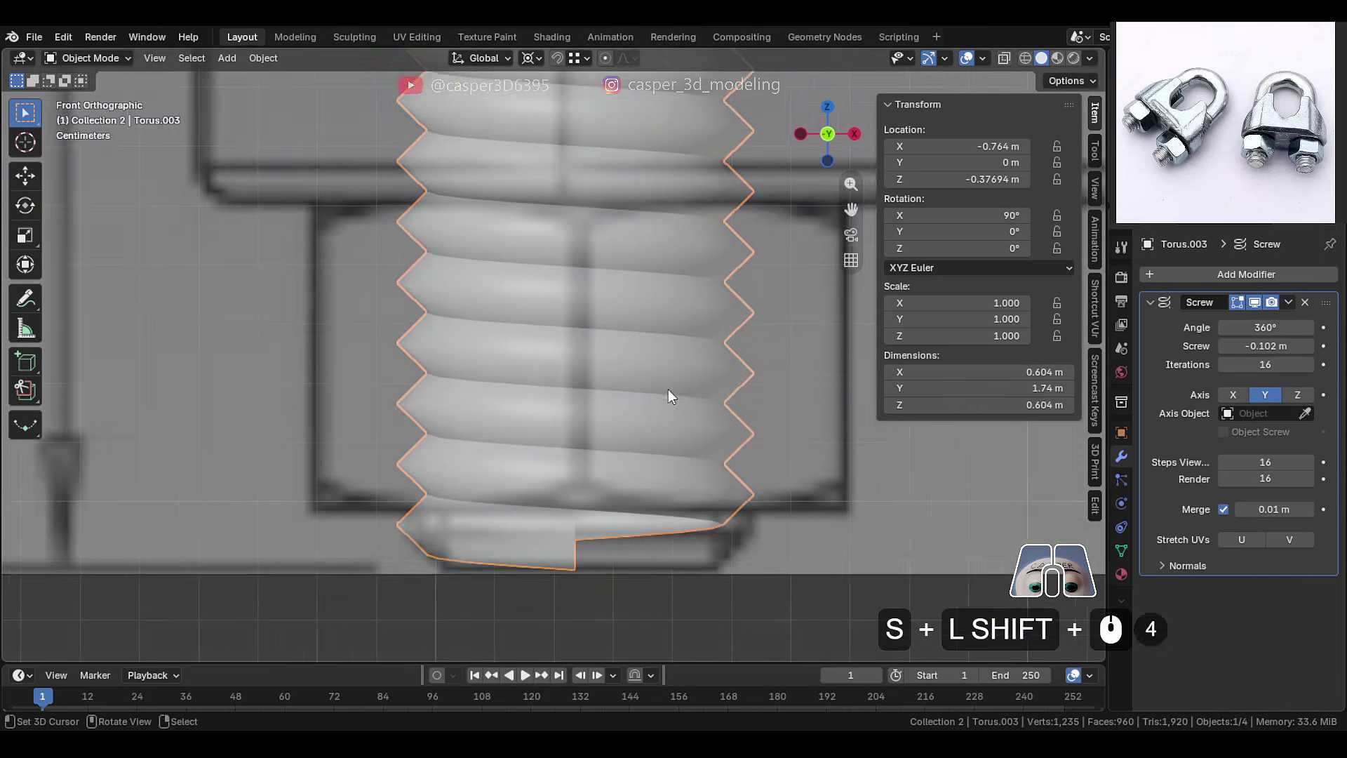
{"action": "scroll", "coordinate": [593, 566], "scroll_direction": "up", "scroll_amount": 1}
Dissolve the profile's middle vertex and move its lower end vertex about 0.017 m up along Z
{"action": "key", "text": "x"}
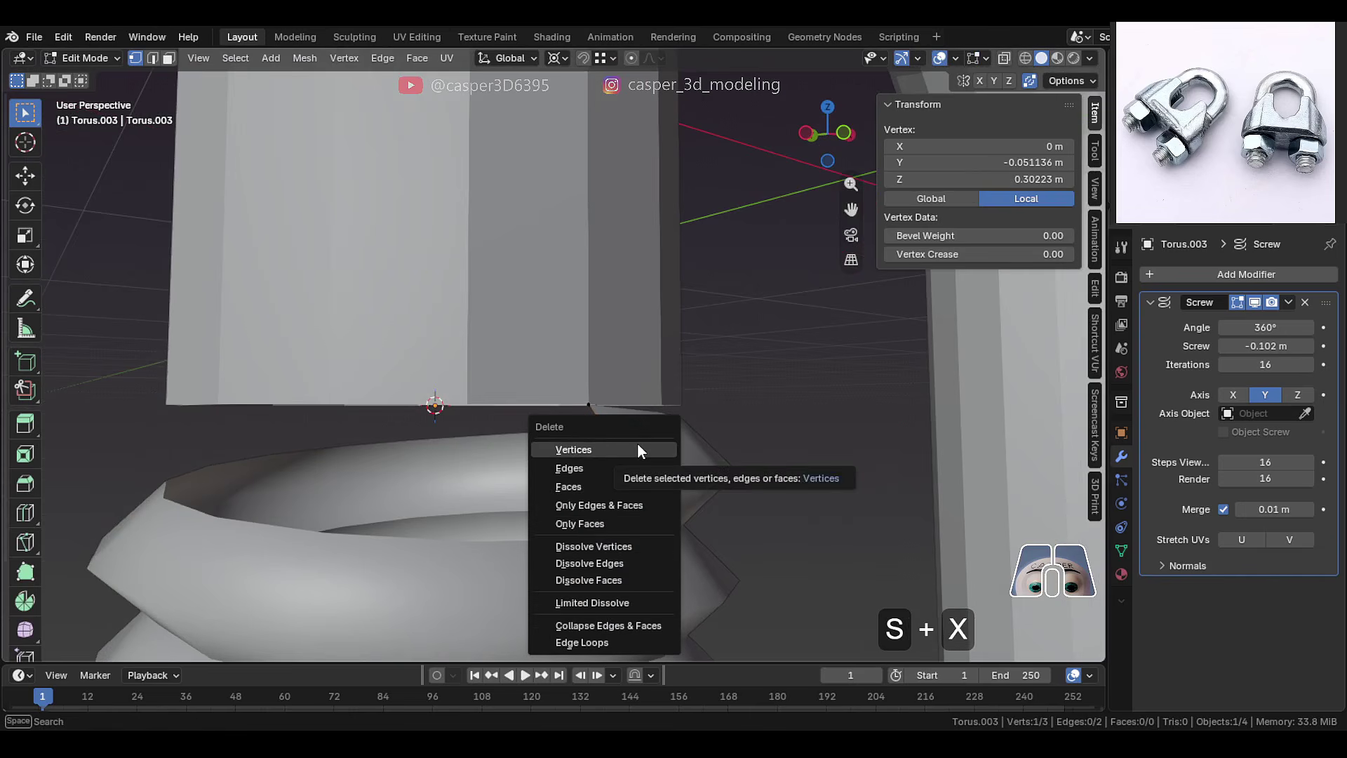
{"action": "left_click", "coordinate": [618, 550]}
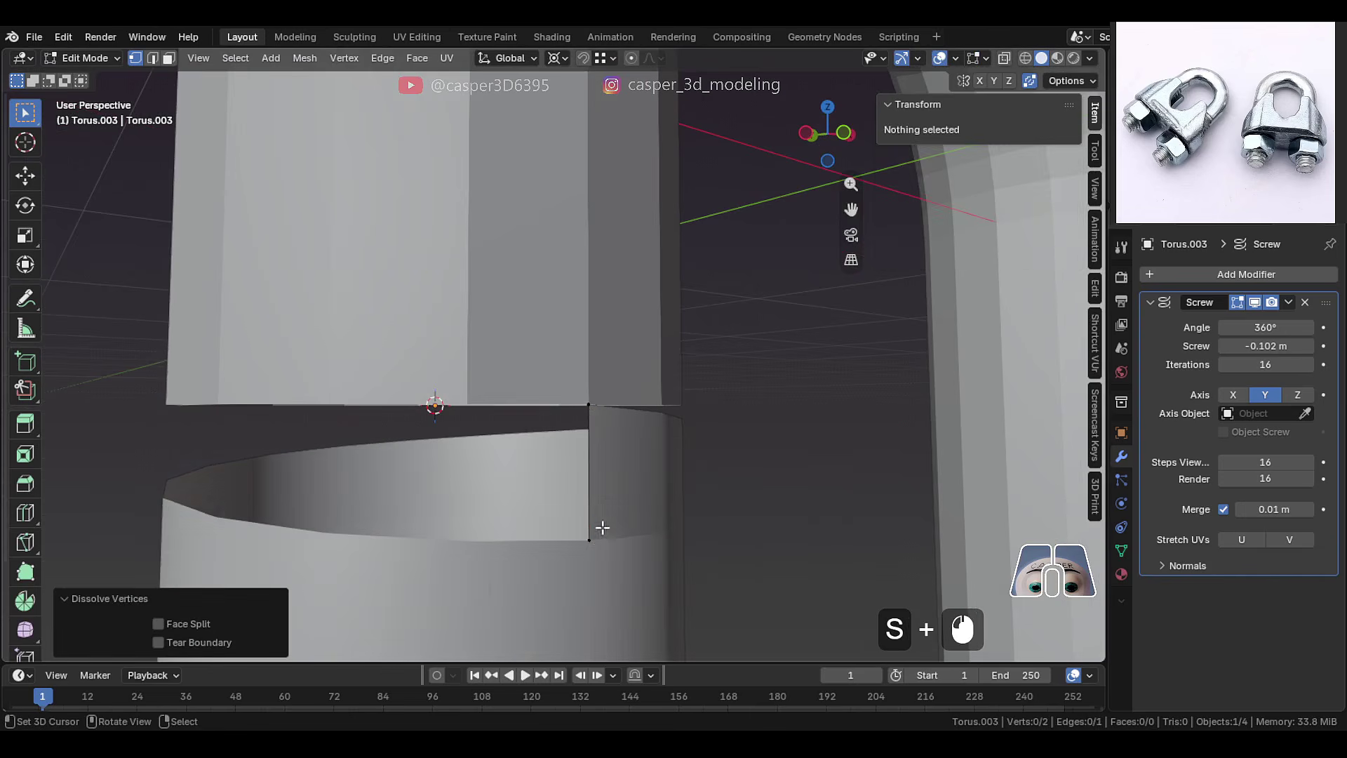
{"action": "right_click", "coordinate": [593, 530]}
{"action": "key", "text": "g"}
{"action": "key", "text": "z"}
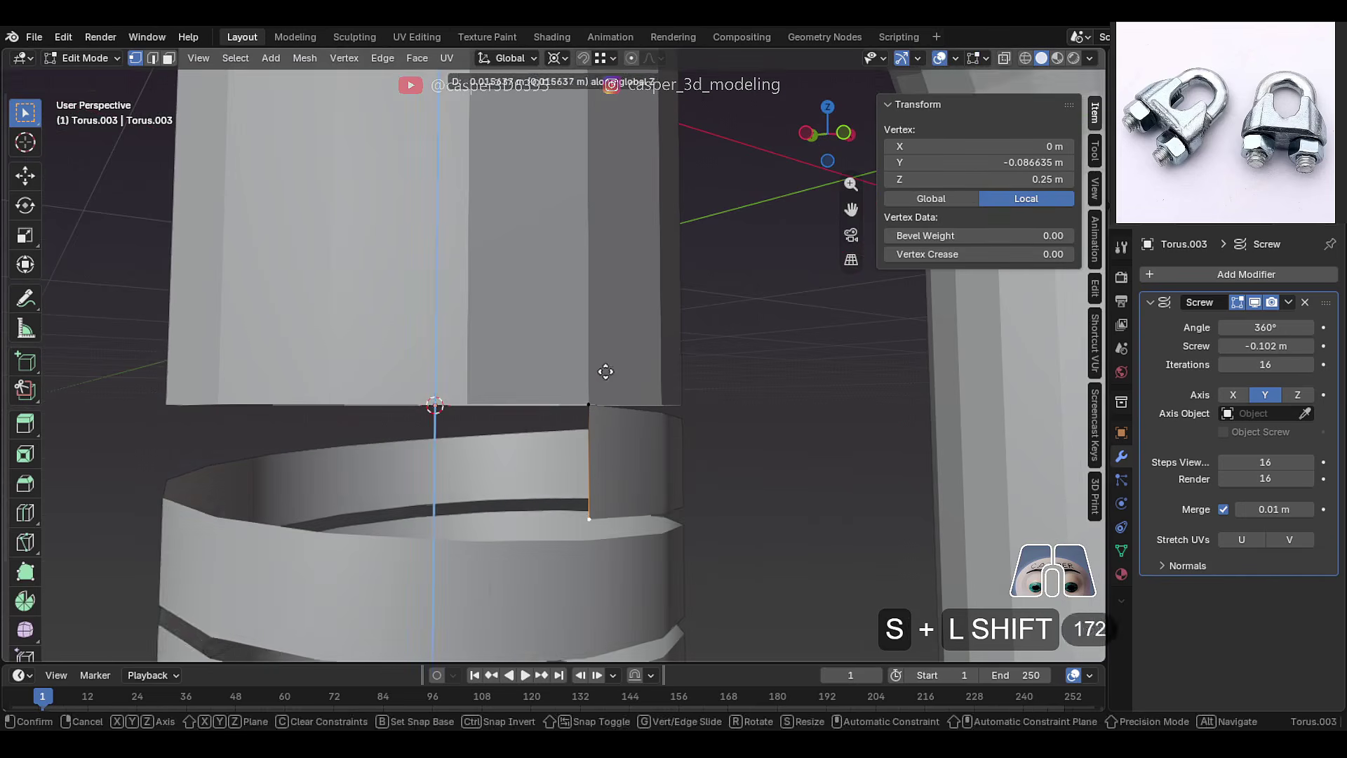
{"action": "left_click", "coordinate": [605, 372]}
Copy the shortened profile's Y dimension into the screw offset as a negative value, -0.0854 m, with the modifier display temporarily disabled
{"action": "key", "text": "Tab"}
{"action": "left_click", "coordinate": [1255, 302]}
{"action": "left_click", "coordinate": [998, 387]}
{"action": "key", "text": "ctrl+c"}
{"action": "double_click", "coordinate": [1242, 344]}
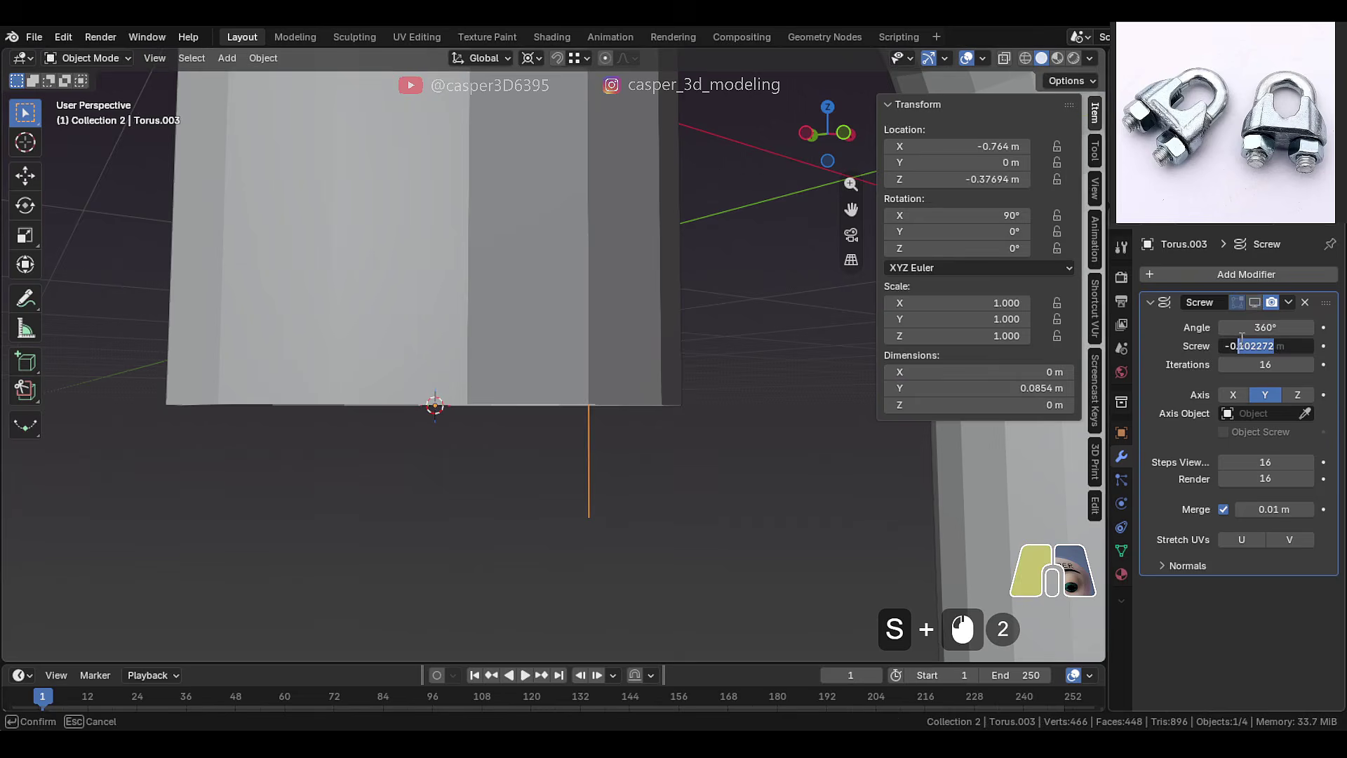
{"action": "key", "text": "ctrl+v"}
{"action": "key", "text": "Return"}
{"action": "left_click", "coordinate": [1255, 302]}
Increase the Screw iterations to 19 so the thread length matches the reference in front view
{"action": "middle_click_drag", "start_coordinate": [576, 365], "coordinate": [545, 426]}
{"action": "key", "text": "KP_1"}
{"action": "scroll", "coordinate": [534, 456], "scroll_direction": "down", "scroll_amount": 5}
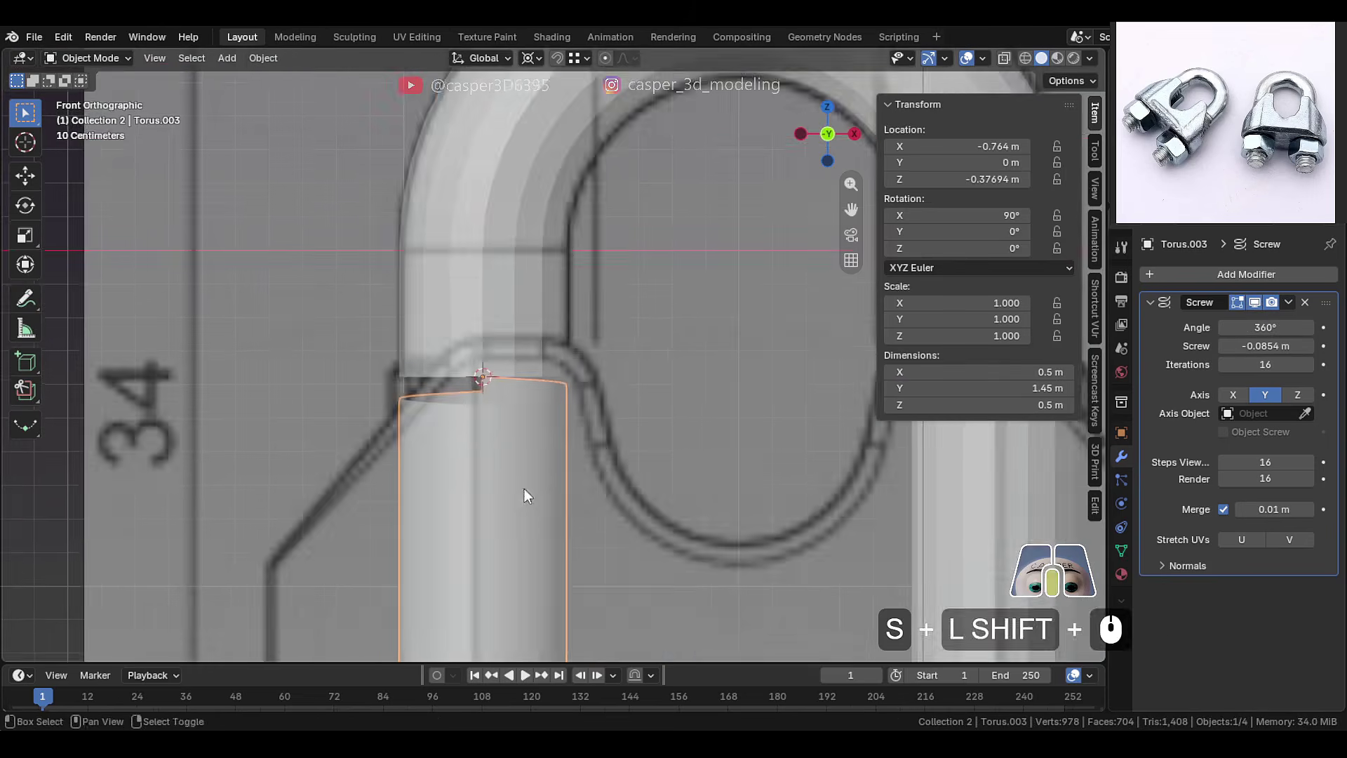
{"action": "middle_click_drag", "start_coordinate": [524, 489], "coordinate": [560, 84], "text": "shift"}
{"action": "left_click", "coordinate": [1308, 363]}
{"action": "left_click", "coordinate": [1307, 362]}
{"action": "left_click", "coordinate": [1307, 362]}
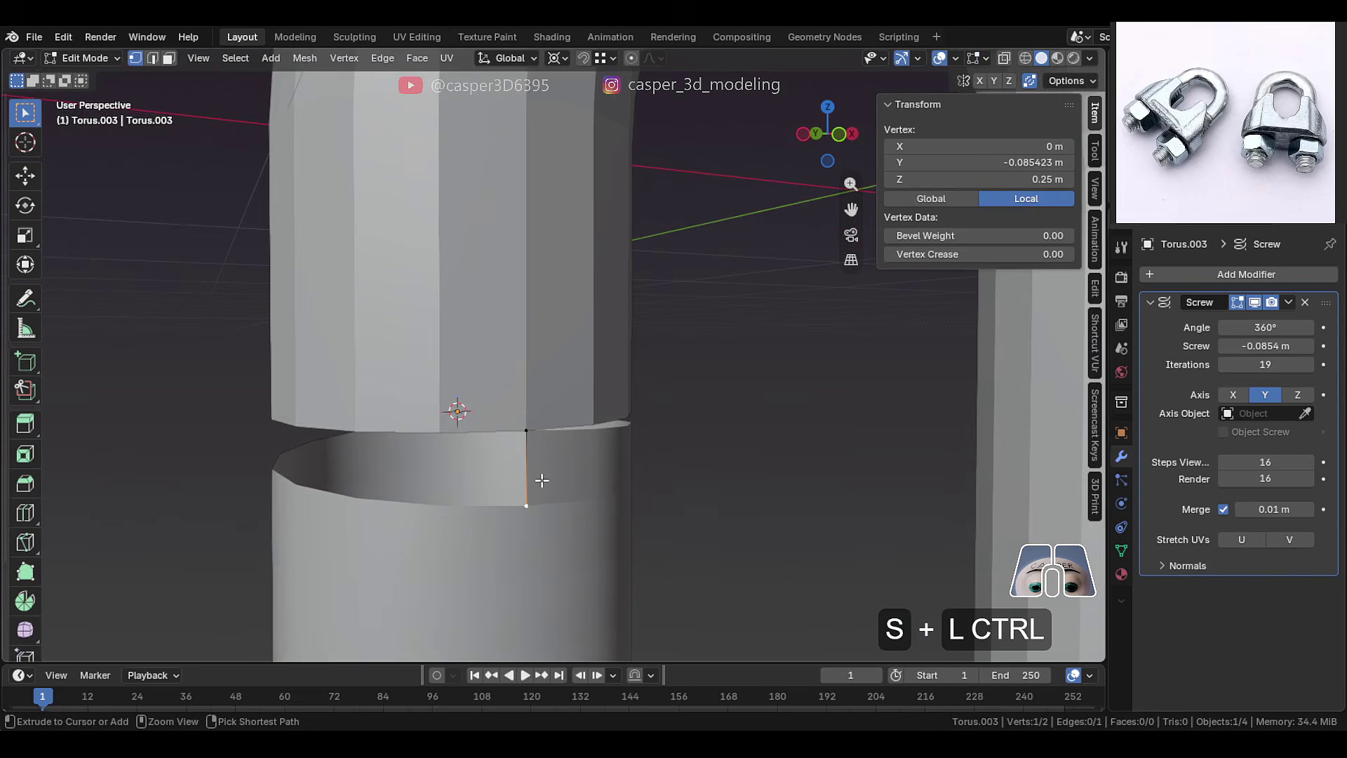
Cut the profile edge at its midpoint and bevel the new vertex with 2 segments
{"action": "key", "text": "ctrl+r"}
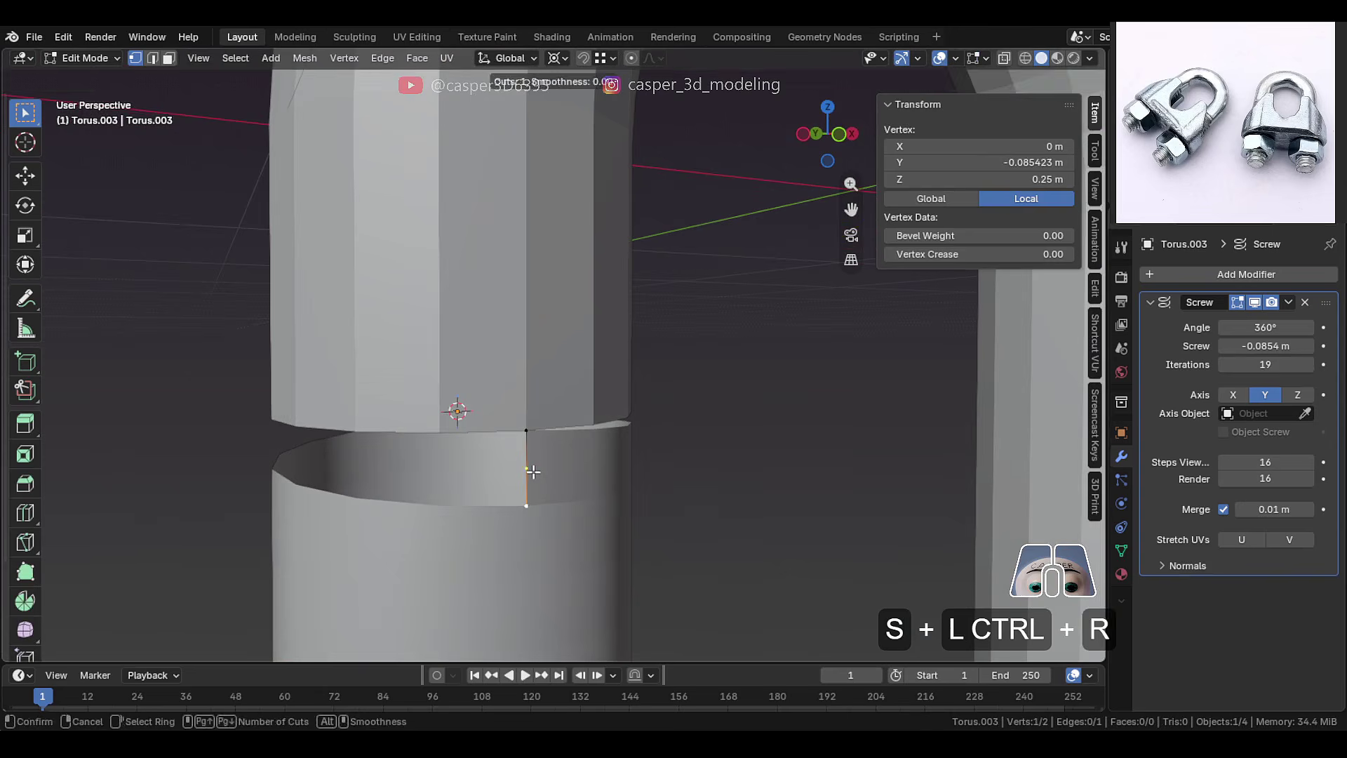
{"action": "left_click", "coordinate": [528, 470]}
{"action": "middle_click_drag", "start_coordinate": [528, 472], "coordinate": [662, 346]}
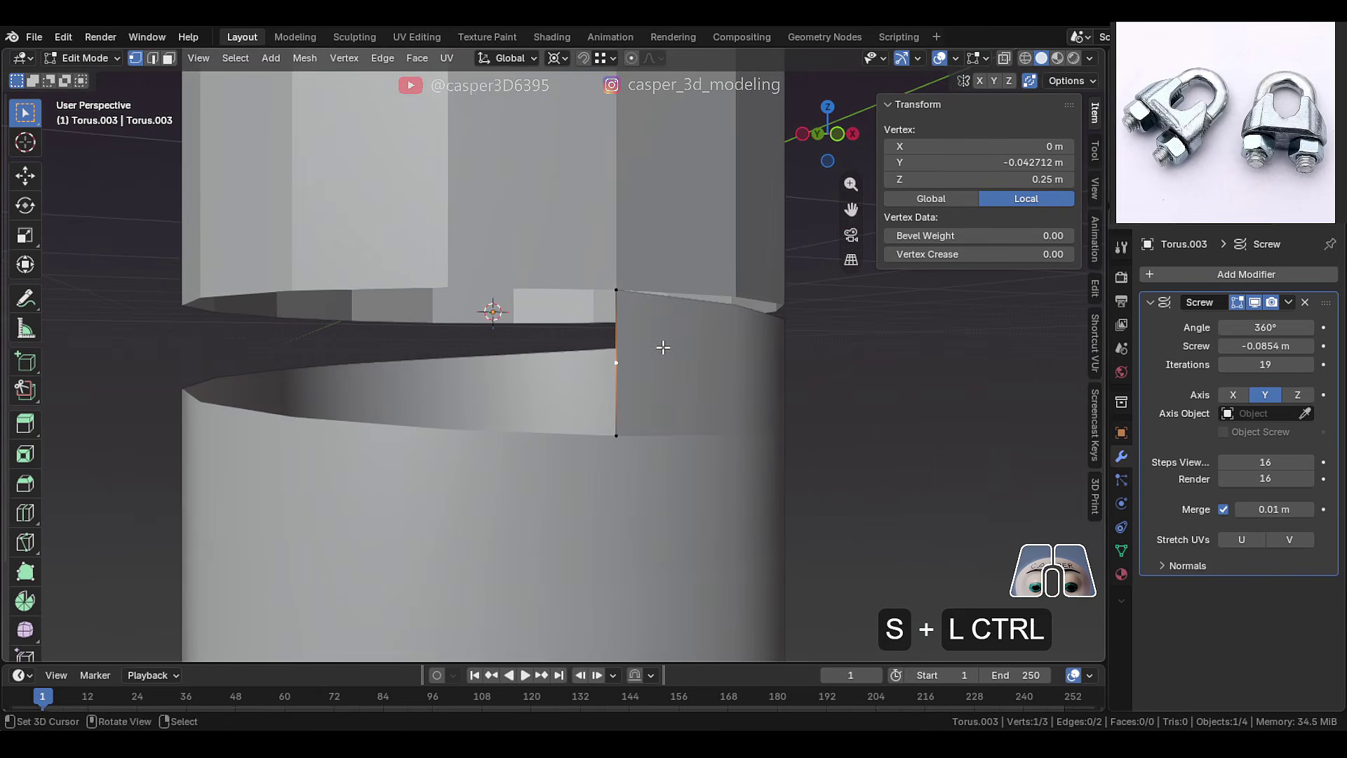
{"action": "key", "text": "ctrl+shift+b"}
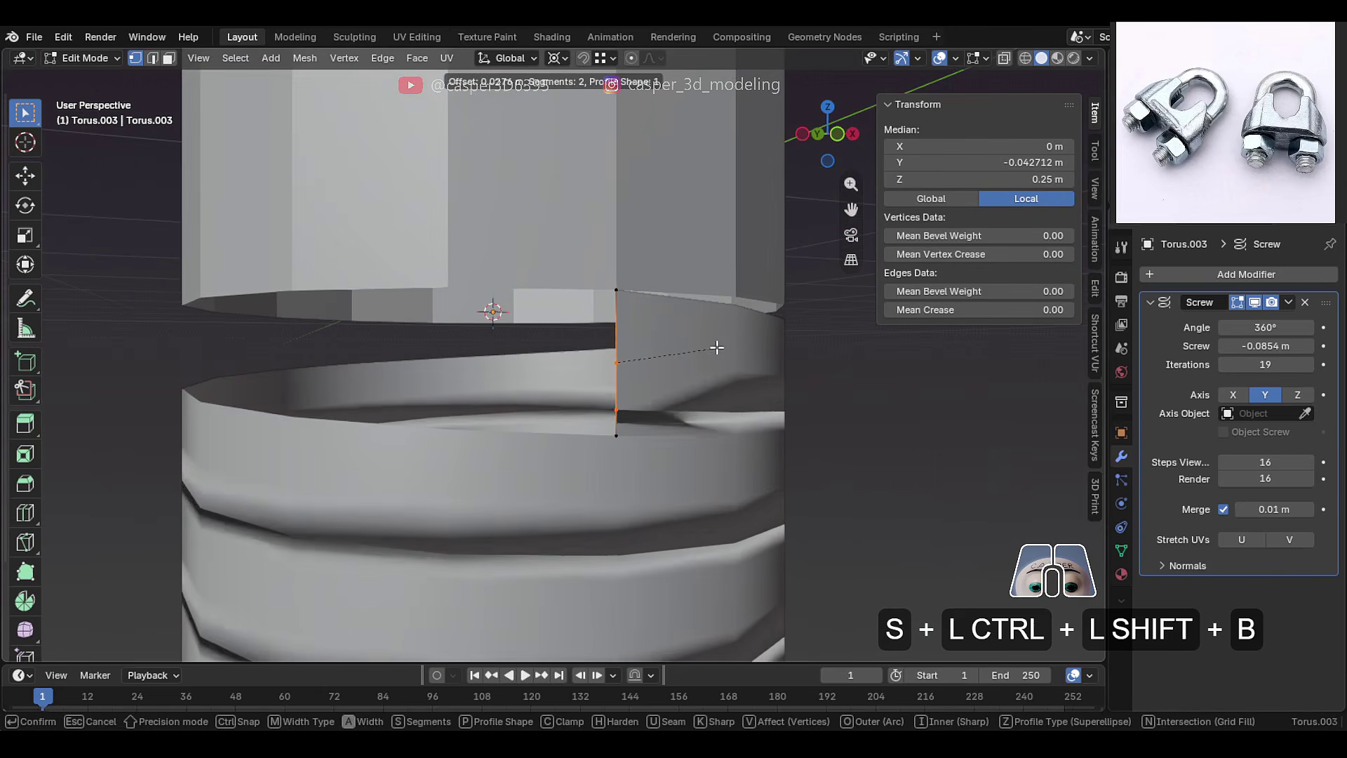
{"action": "left_click", "coordinate": [685, 372]}
{"action": "middle_click_drag", "start_coordinate": [685, 372], "coordinate": [684, 377]}
{"action": "scroll", "coordinate": [684, 376], "scroll_direction": "up", "scroll_amount": 4}
Move the profile's middle vertex about 0.046 m outward along Y to form the thread crest
{"action": "left_click", "coordinate": [687, 380]}
{"action": "key", "text": "g"}
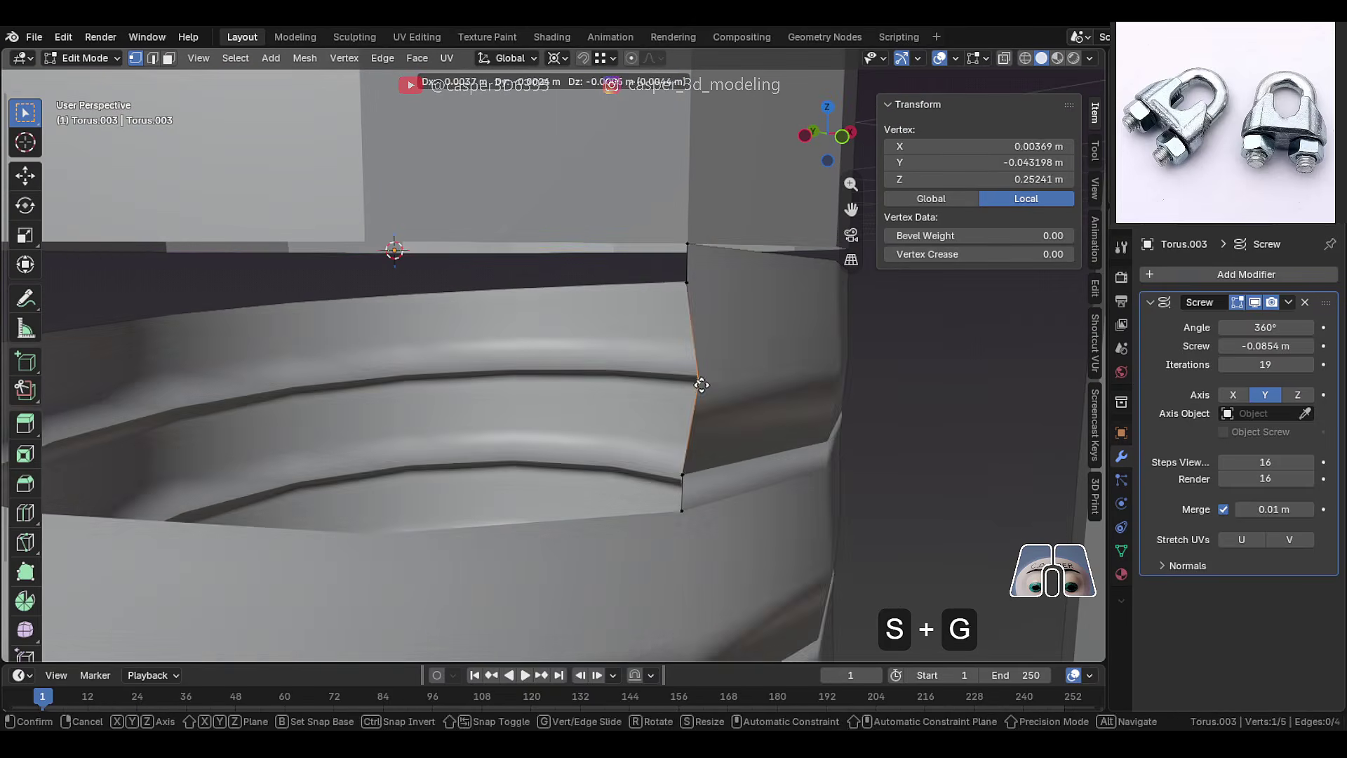
{"action": "key", "text": "y"}
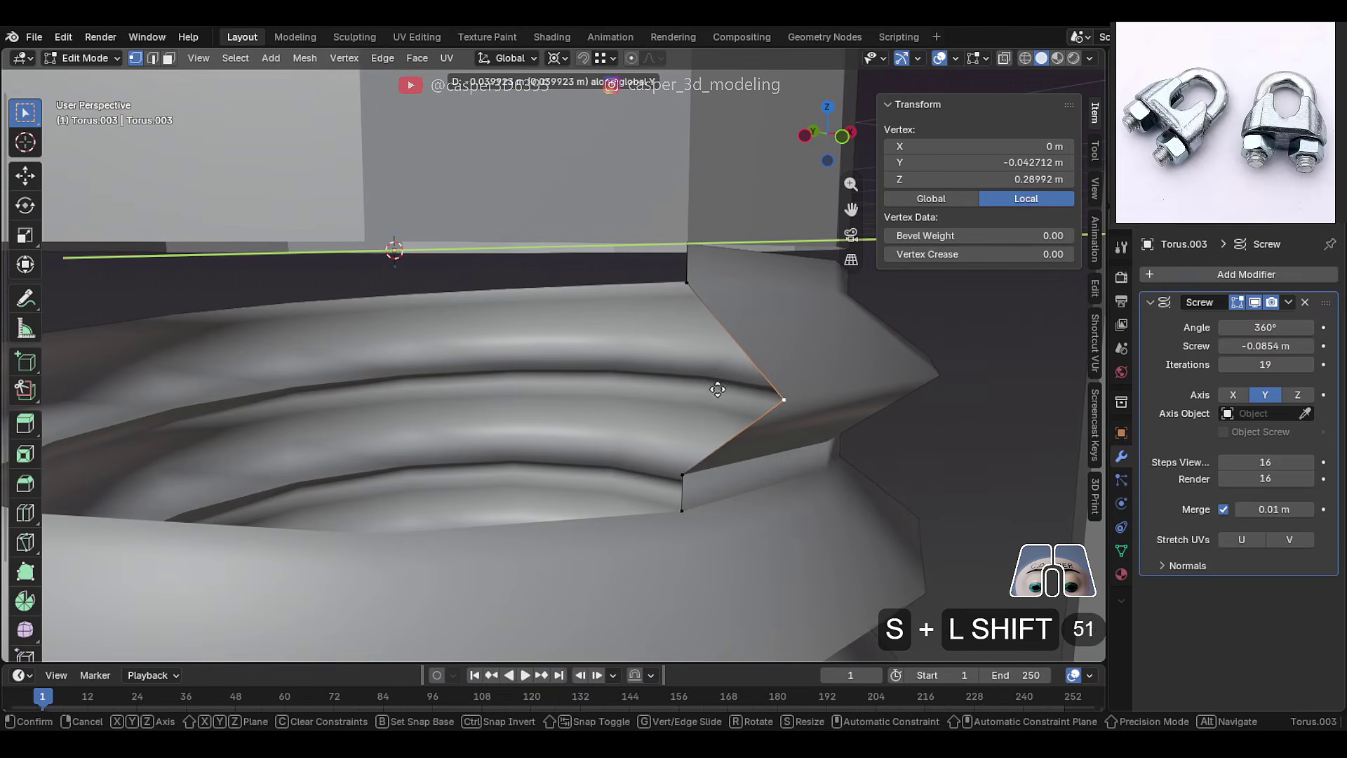
{"action": "left_click", "coordinate": [727, 391]}
{"action": "middle_click_drag", "start_coordinate": [737, 395], "coordinate": [709, 392]}
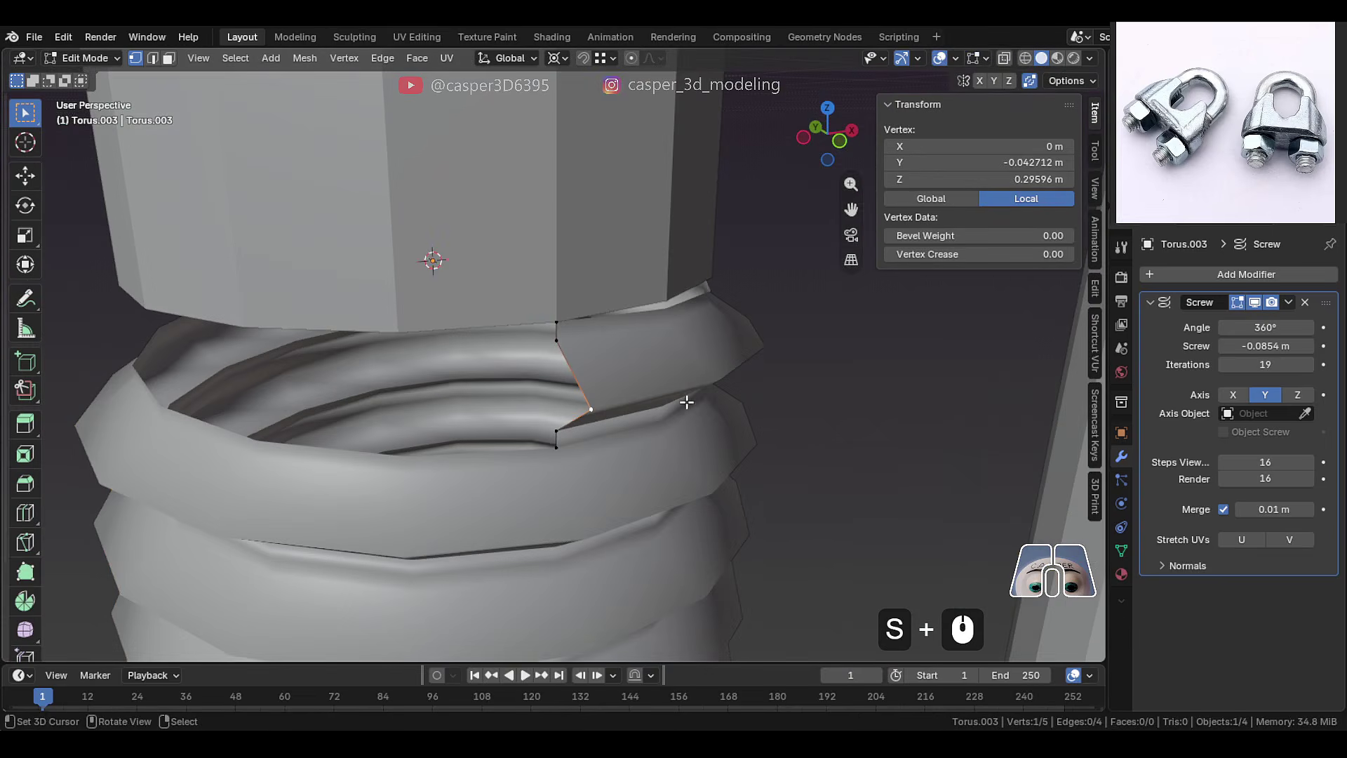
Apply the Screw modifier to the thread object
{"action": "key", "text": "Tab"}
{"action": "left_click", "coordinate": [1289, 302]}
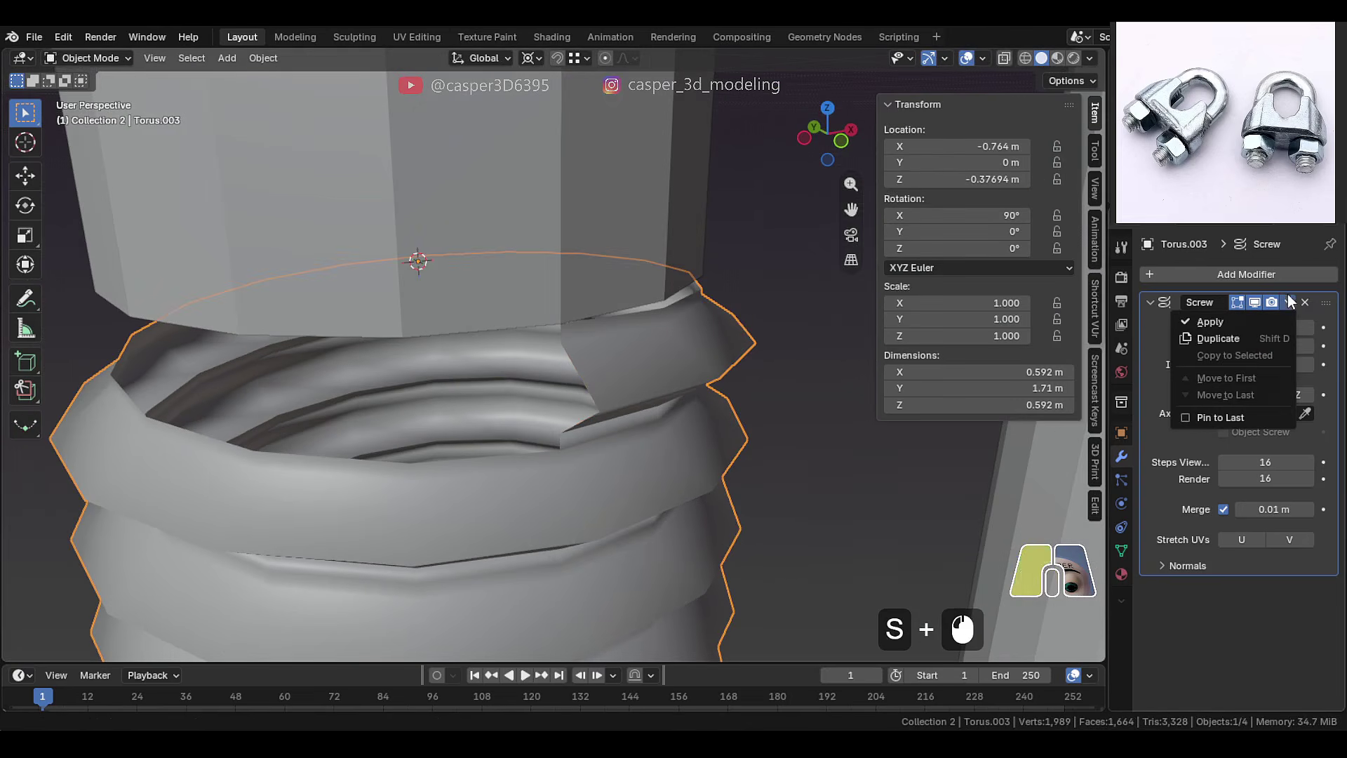
{"action": "left_click", "coordinate": [1210, 322]}
Merge all the thread's vertices by distance at 0.0001 m and recalculate the normals
{"action": "key", "text": "Tab"}
{"action": "key", "text": "a"}
{"action": "middle_click_drag", "start_coordinate": [710, 361], "coordinate": [633, 388]}
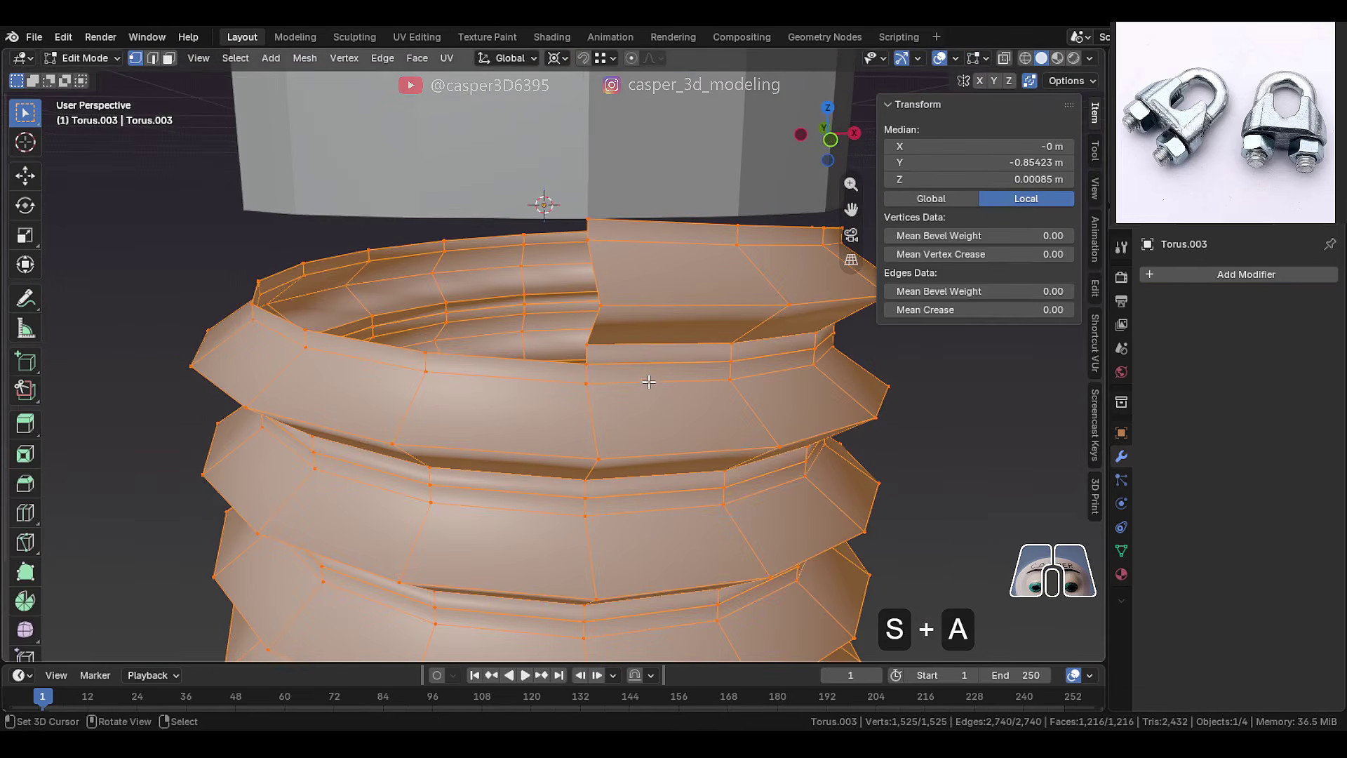
{"action": "key", "text": "m"}
{"action": "left_click", "coordinate": [582, 440]}
{"action": "middle_click_drag", "start_coordinate": [618, 440], "coordinate": [587, 444]}
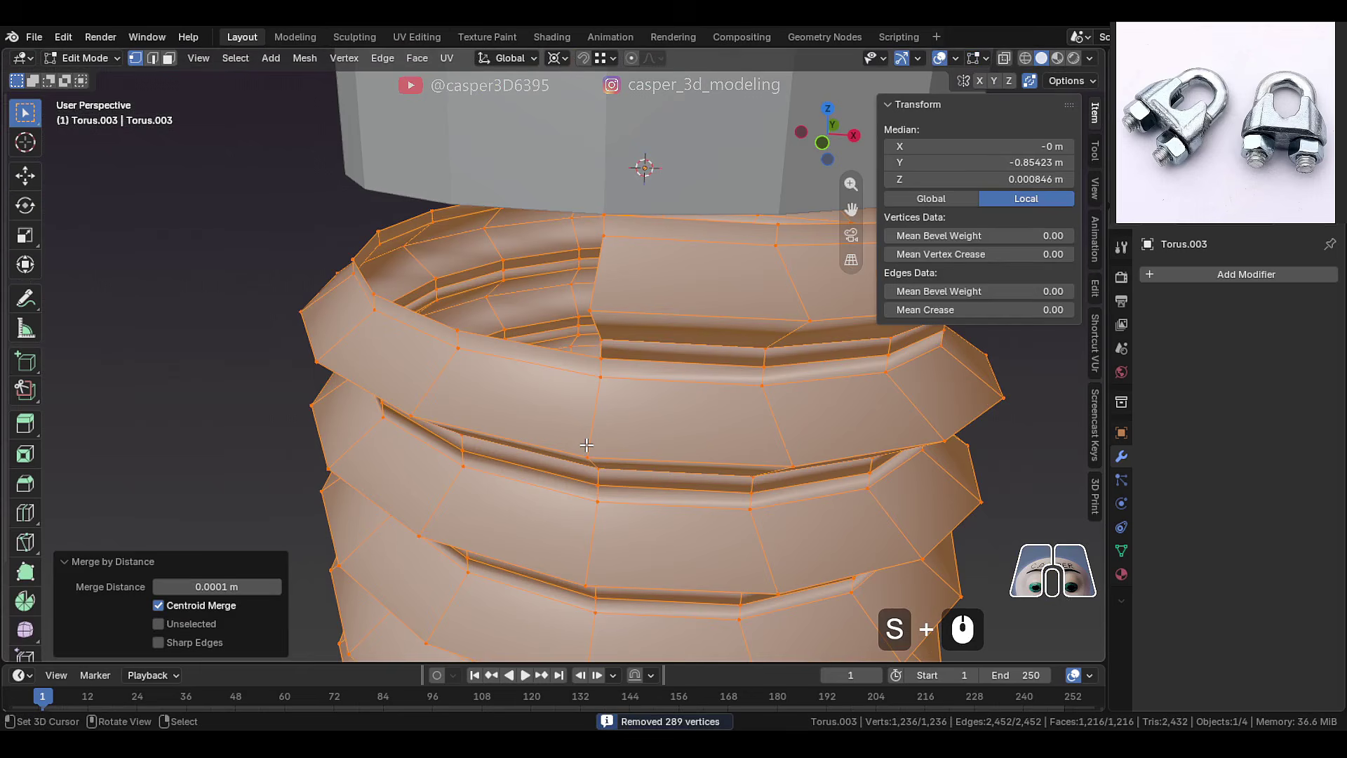
{"action": "key", "text": "shift+n"}
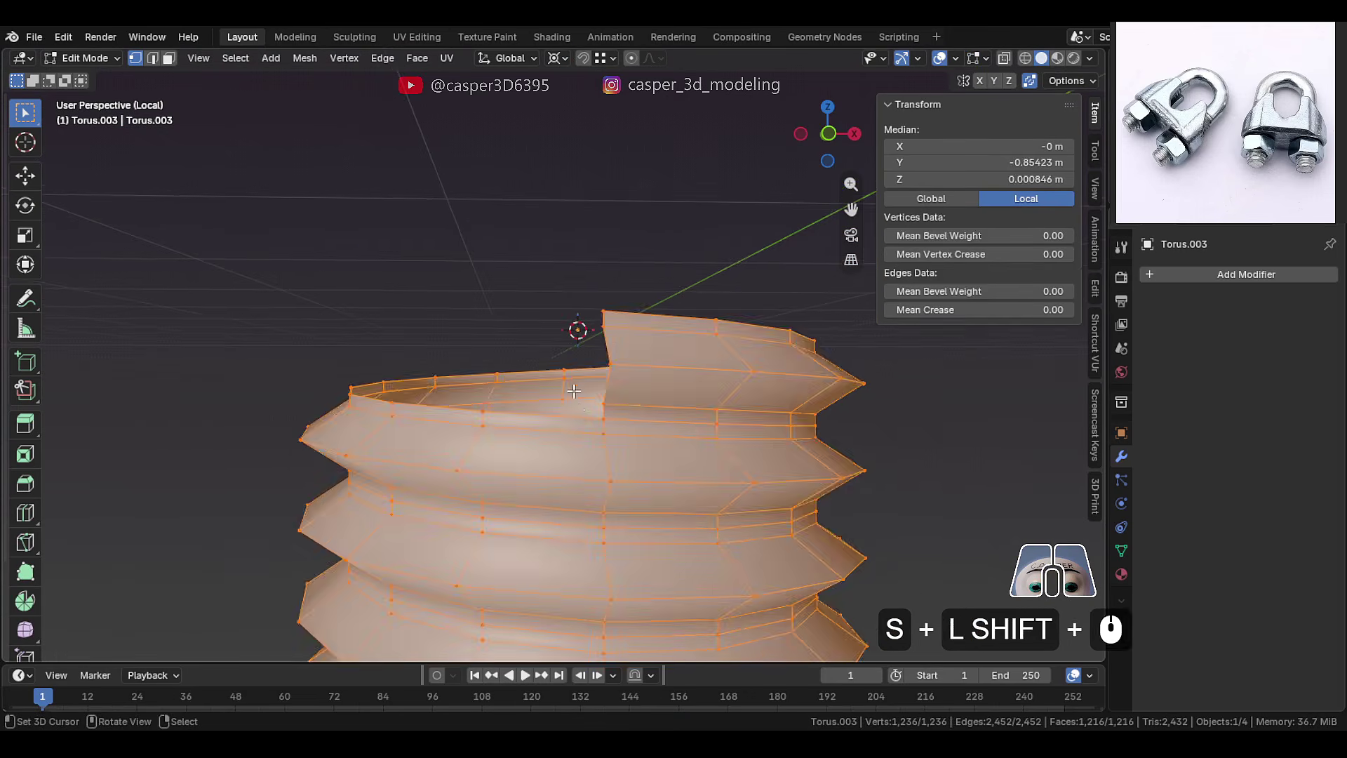
Extrude the thread's upper open rim edges, excluding the stepped profile edges at its end, about 0.137 m up along Z
{"action": "right_click", "coordinate": [574, 393]}
{"action": "scroll", "coordinate": [610, 414], "scroll_direction": "up", "scroll_amount": 1}
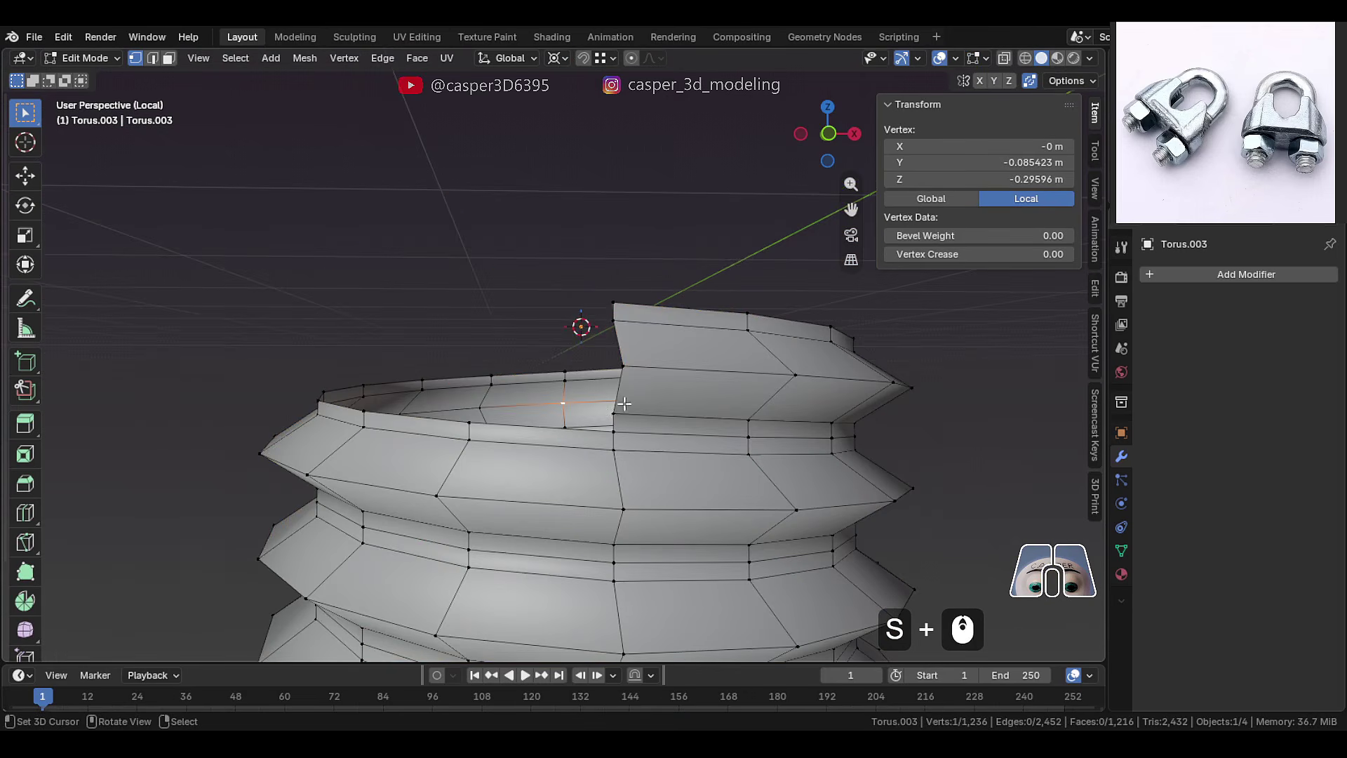
{"action": "middle_click_drag", "start_coordinate": [605, 422], "coordinate": [635, 464]}
{"action": "key", "text": "2"}
{"action": "left_click", "coordinate": [645, 485], "text": "alt"}
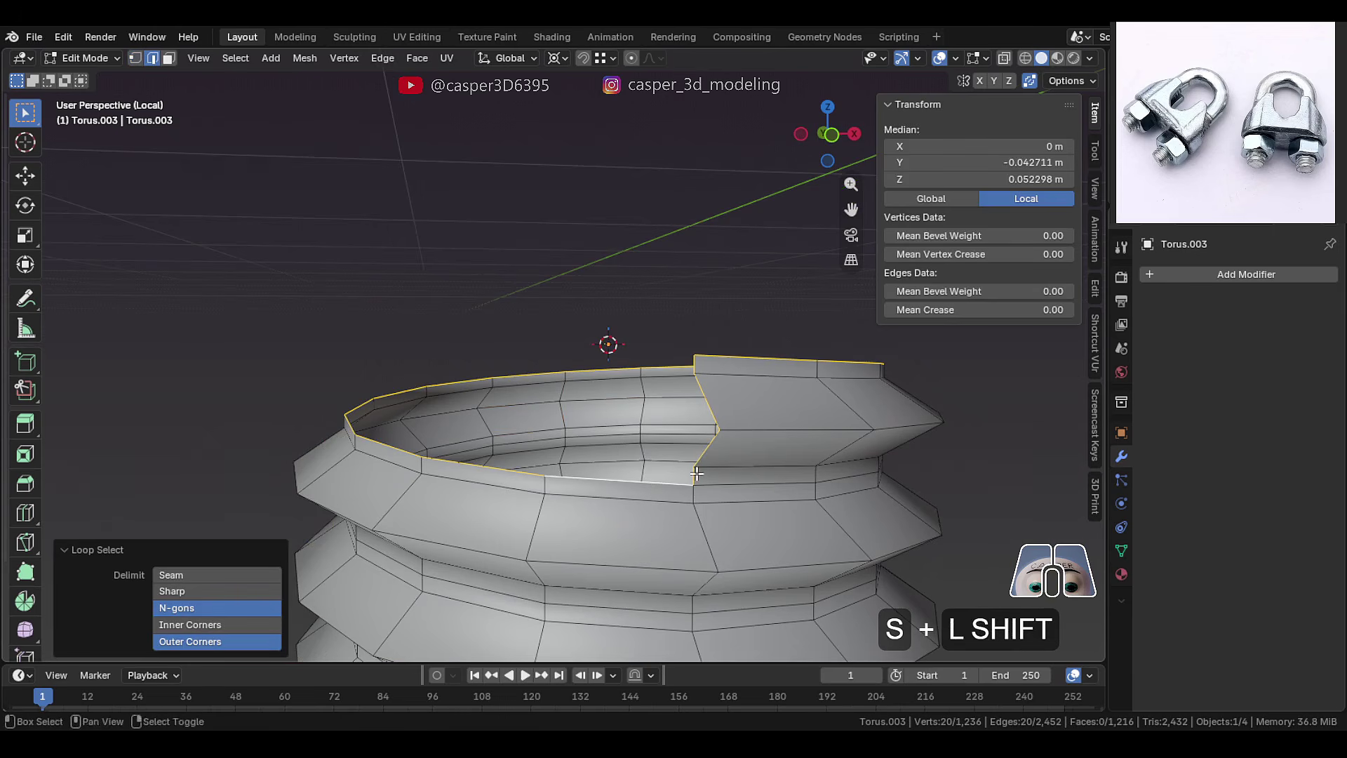
{"action": "key", "text": "c"}
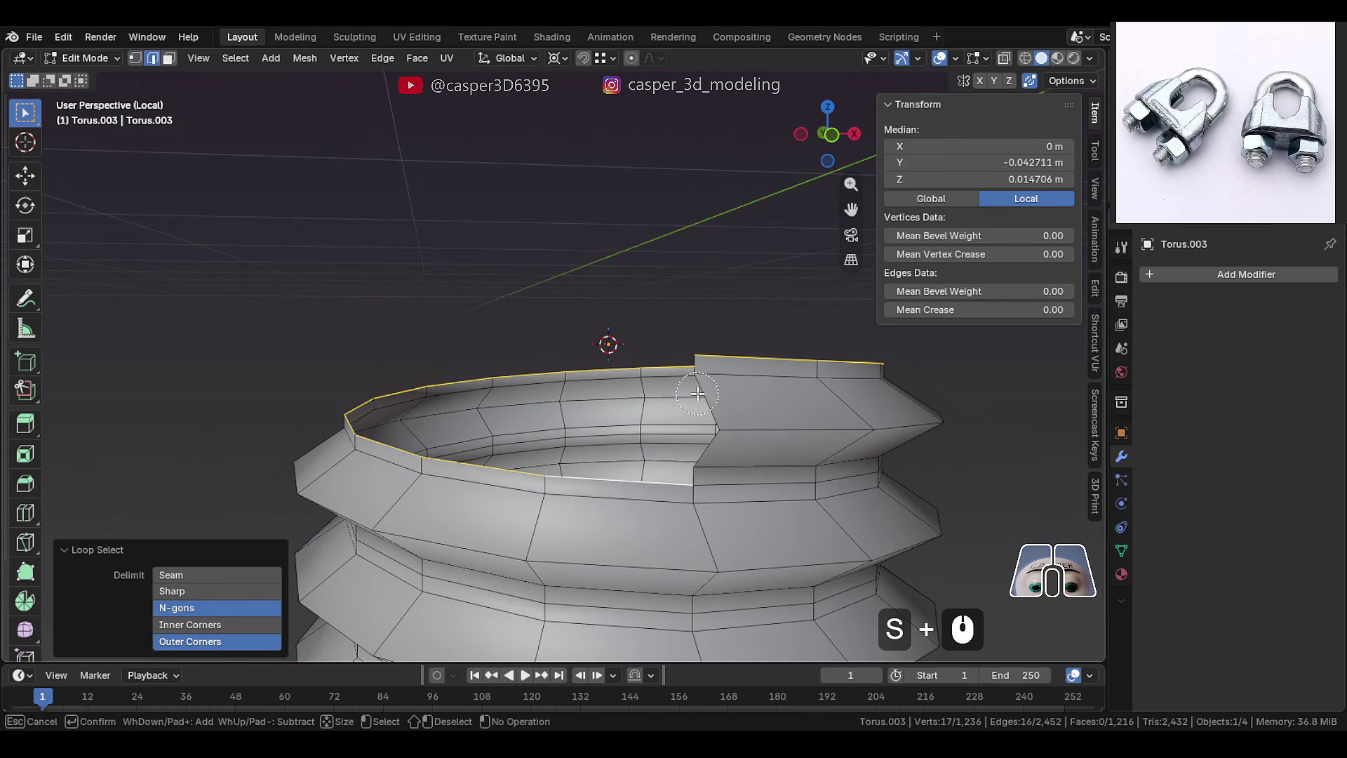
{"action": "key", "text": "Escape"}
{"action": "scroll", "coordinate": [697, 394], "scroll_direction": "down", "scroll_amount": 2}
{"action": "key", "text": "e"}
{"action": "key", "text": "z"}
{"action": "left_click", "coordinate": [618, 337]}
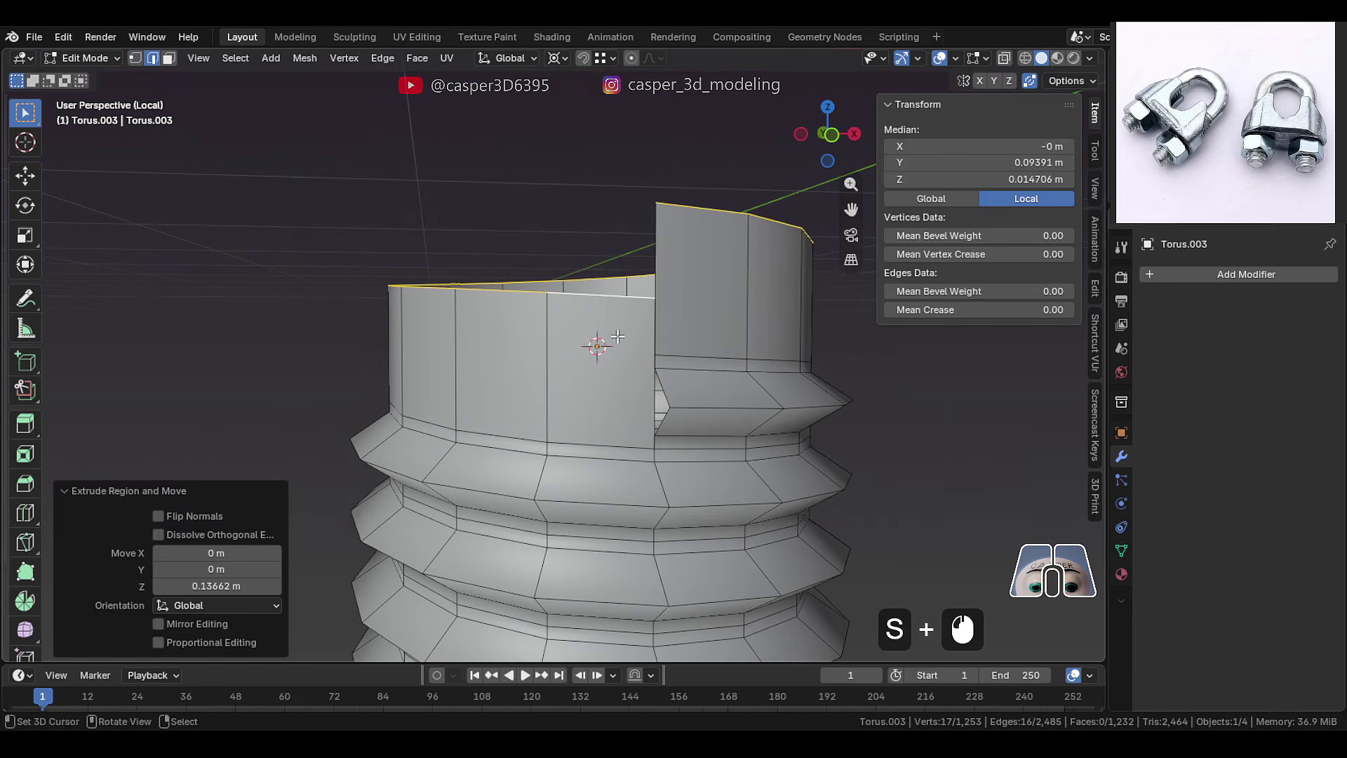
Flatten the extruded upper rim to zero height along Z around its median point and lower it toward the thread
{"action": "left_click", "coordinate": [558, 57]}
{"action": "left_click", "coordinate": [593, 138]}
{"action": "key", "text": "s"}
{"action": "key", "text": "z"}
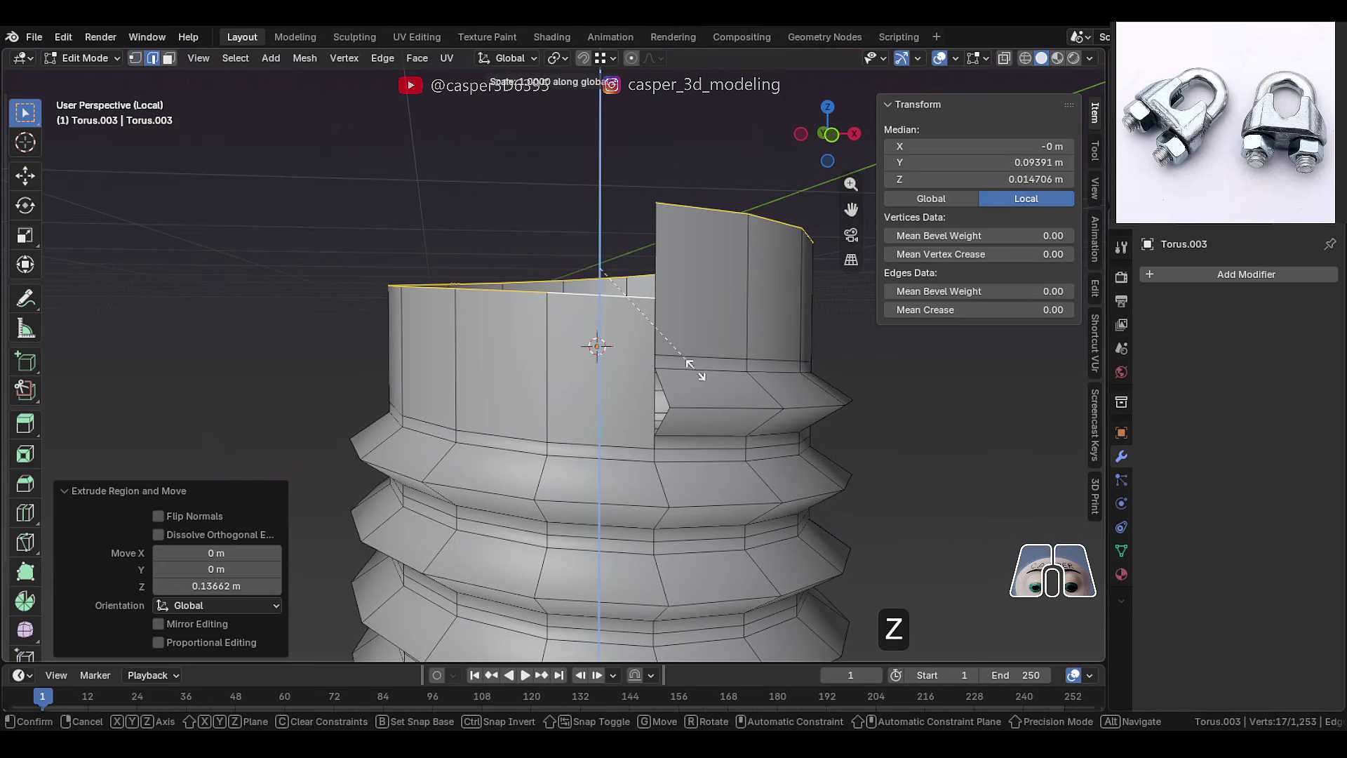
{"action": "key", "text": "0"}
{"action": "left_click", "coordinate": [690, 365]}
{"action": "key", "text": "g"}
{"action": "key", "text": "z"}
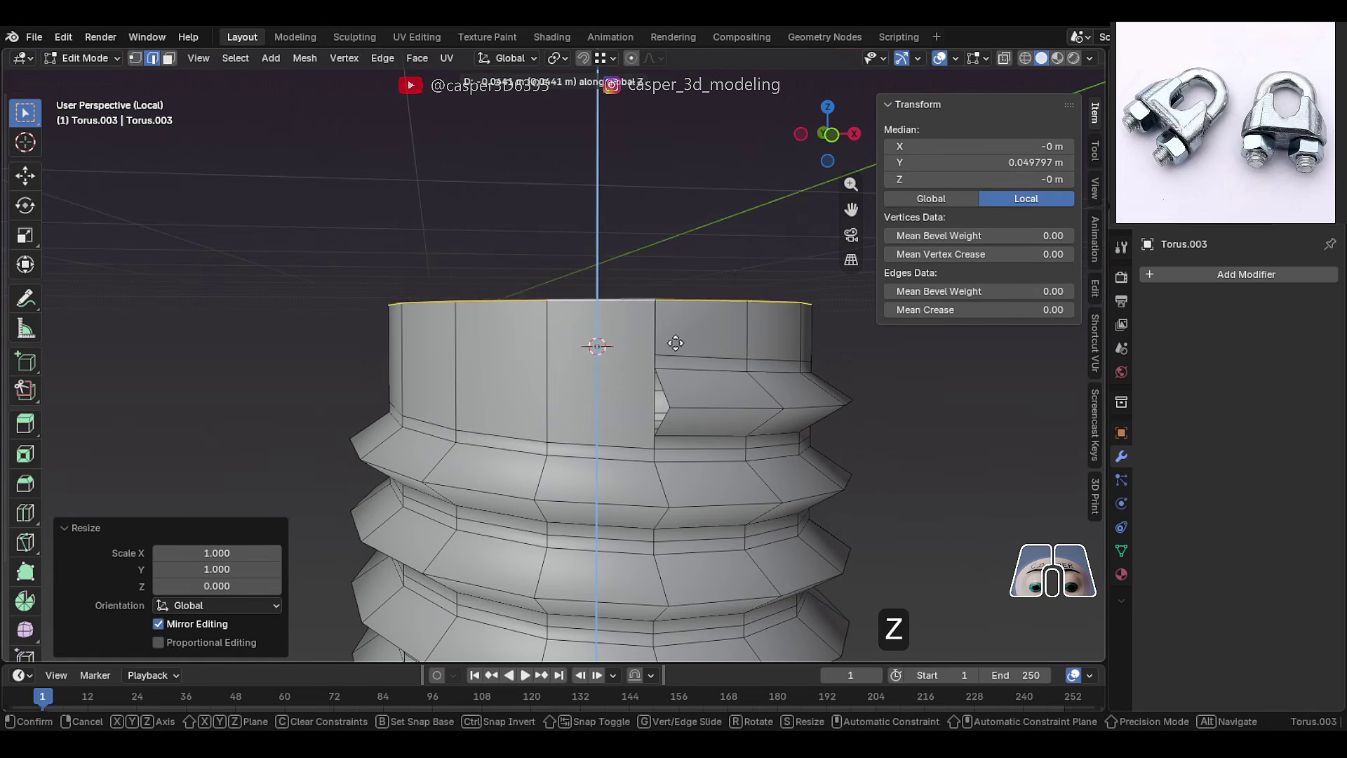
{"action": "left_click", "coordinate": [668, 401], "text": "shift"}
{"action": "scroll", "coordinate": [668, 398], "scroll_direction": "up", "scroll_amount": 2}
Delete the extruded rim face directly beside the thread's open upper end
{"action": "key", "text": "3"}
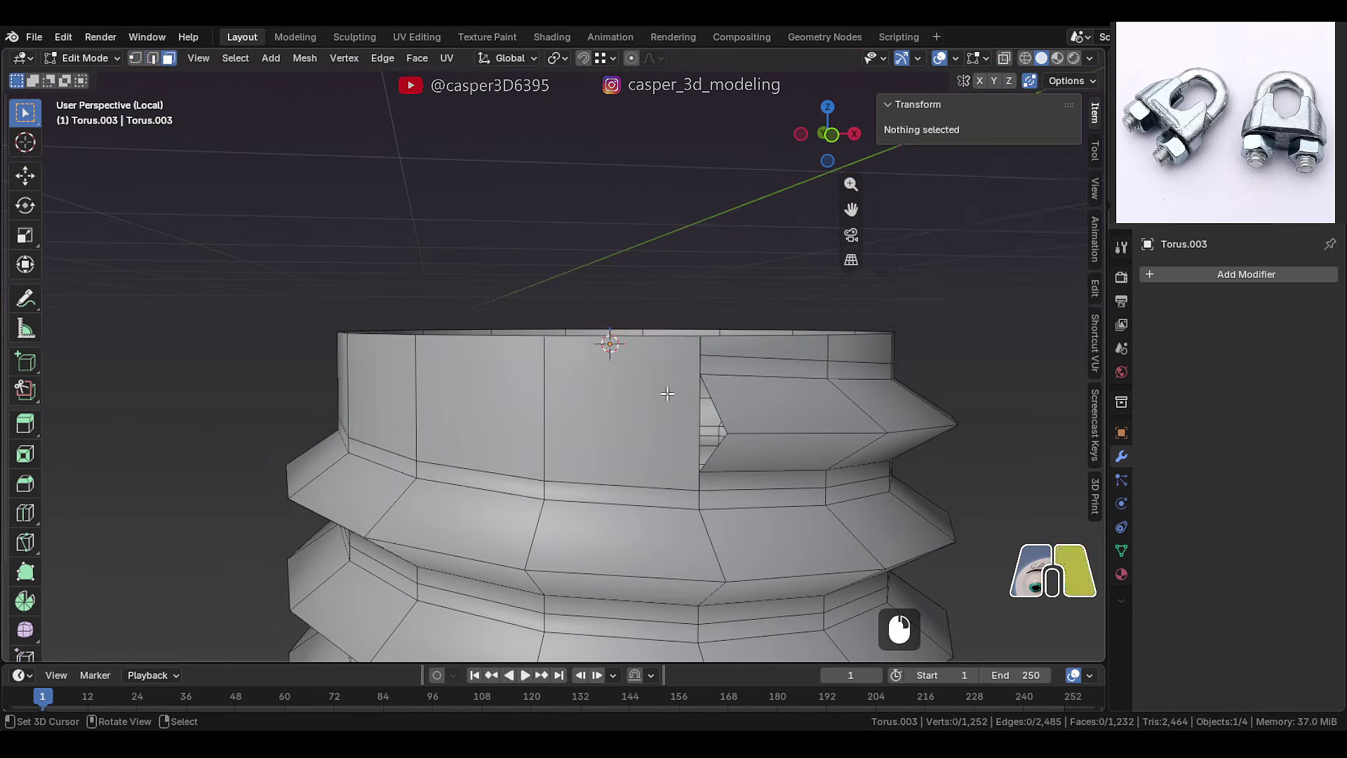
{"action": "left_click", "coordinate": [667, 395]}
{"action": "key", "text": "x"}
{"action": "left_click", "coordinate": [625, 337]}
Fill the gap at the upper thread end with one face, bounded by the rim side and the thread's end profile
{"action": "middle_click_drag", "start_coordinate": [652, 338], "coordinate": [671, 348]}
{"action": "key", "text": "2"}
{"action": "right_click", "coordinate": [698, 341]}
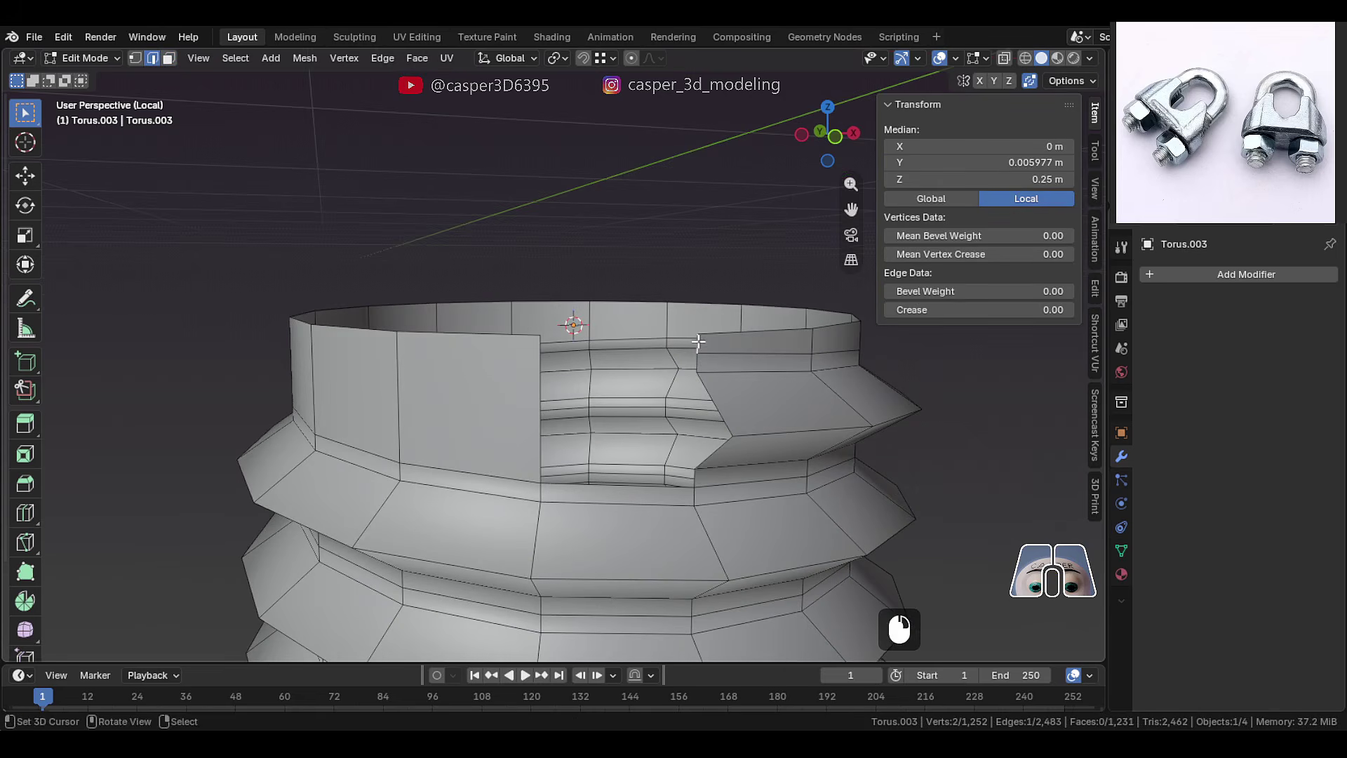
{"action": "left_click", "coordinate": [700, 475], "text": "ctrl"}
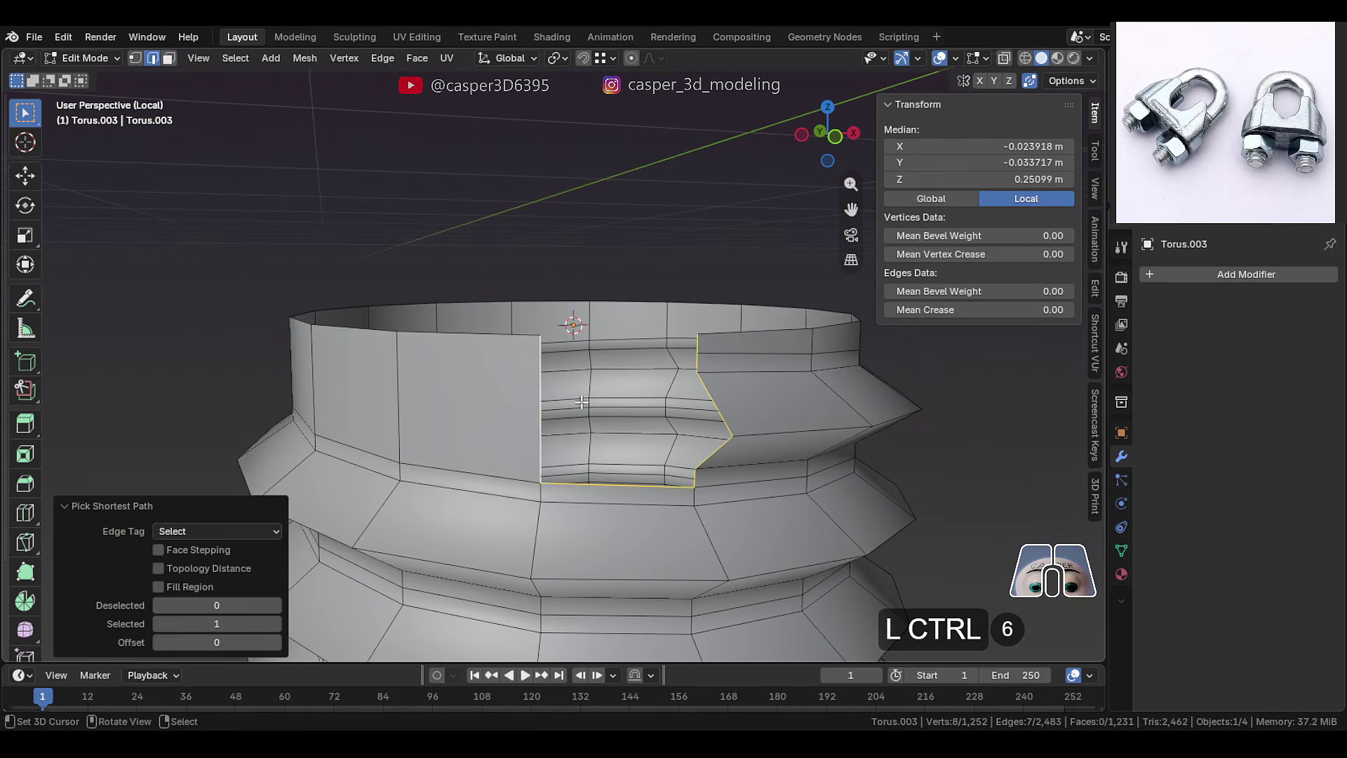
{"action": "key", "text": "f"}
Connect the root vertices above and below the crest at the upper thread end with a vertical edge
{"action": "scroll", "coordinate": [582, 402], "scroll_direction": "up", "scroll_amount": 1}
{"action": "mouse_move", "coordinate": [727, 394]}
{"action": "middle_mouse_down"}
{"action": "mouse_move", "coordinate": [730, 406]}
{"action": "mouse_move", "coordinate": [745, 378]}
{"action": "middle_mouse_up"}
{"action": "scroll", "coordinate": [731, 407], "scroll_direction": "up", "scroll_amount": 1}
{"action": "key", "text": "1"}
{"action": "right_click", "coordinate": [751, 508]}
{"action": "right_click", "coordinate": [764, 387], "text": "shift"}
{"action": "key", "text": "j"}
{"action": "scroll", "coordinate": [736, 407], "scroll_direction": "down", "scroll_amount": 1}
Dissolve the short edge below the filled face and the support edge loop running around the base of the upper rim
{"action": "key", "text": "2"}
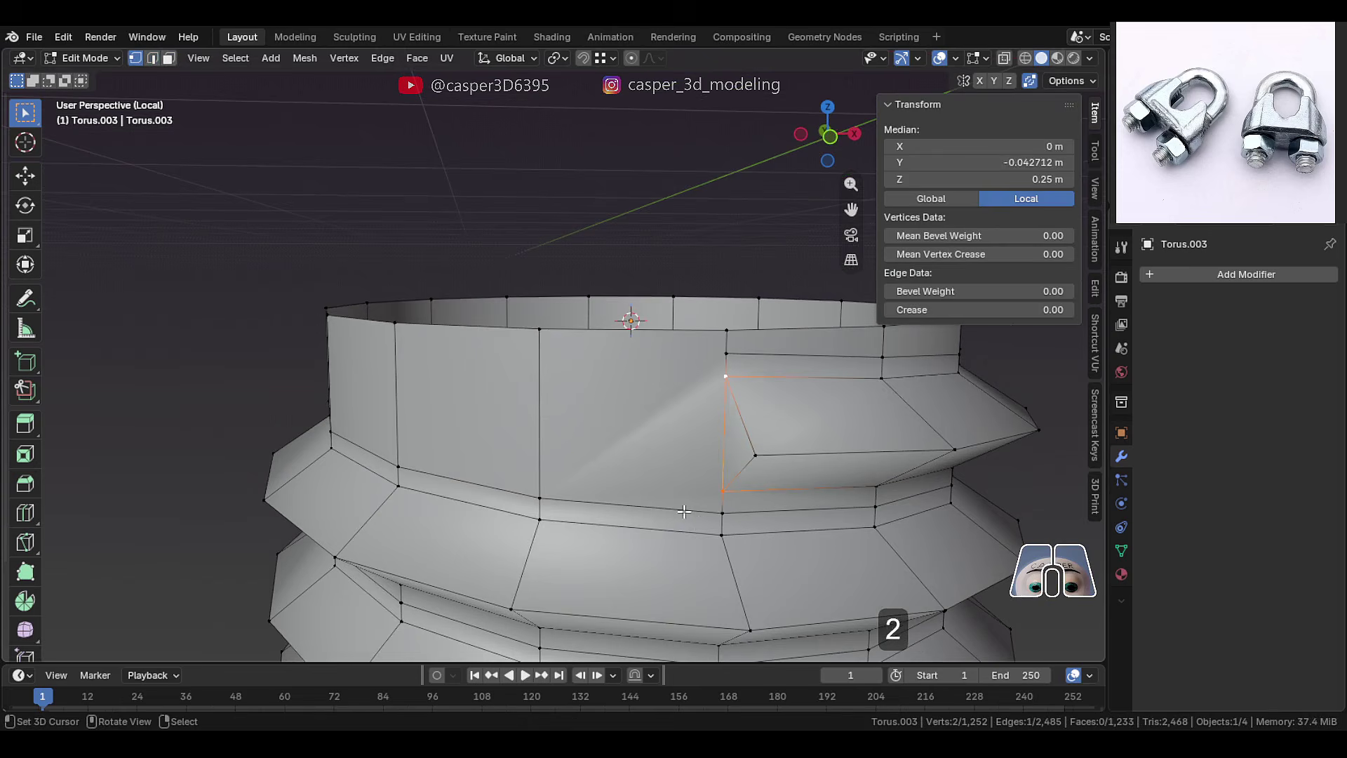
{"action": "right_click", "coordinate": [677, 510]}
{"action": "key", "text": "x"}
{"action": "left_click", "coordinate": [640, 582]}
{"action": "right_click", "coordinate": [480, 486], "text": "alt"}
{"action": "key", "text": "x"}
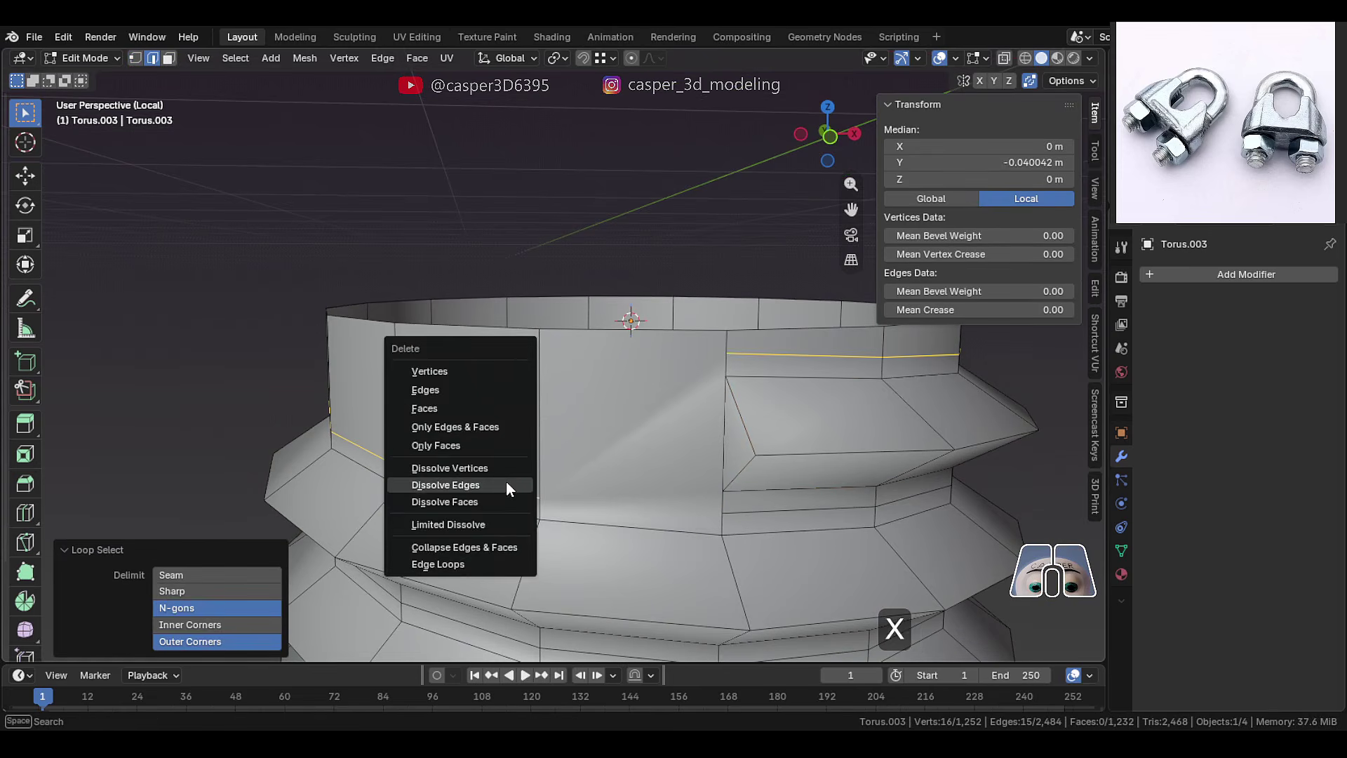
{"action": "left_click", "coordinate": [505, 484]}
Add one centred loop cut around the upper rim with a slide factor of 0
{"action": "key", "text": "ctrl+r"}
{"action": "left_click", "coordinate": [515, 413]}
{"action": "right_click", "coordinate": [514, 412]}
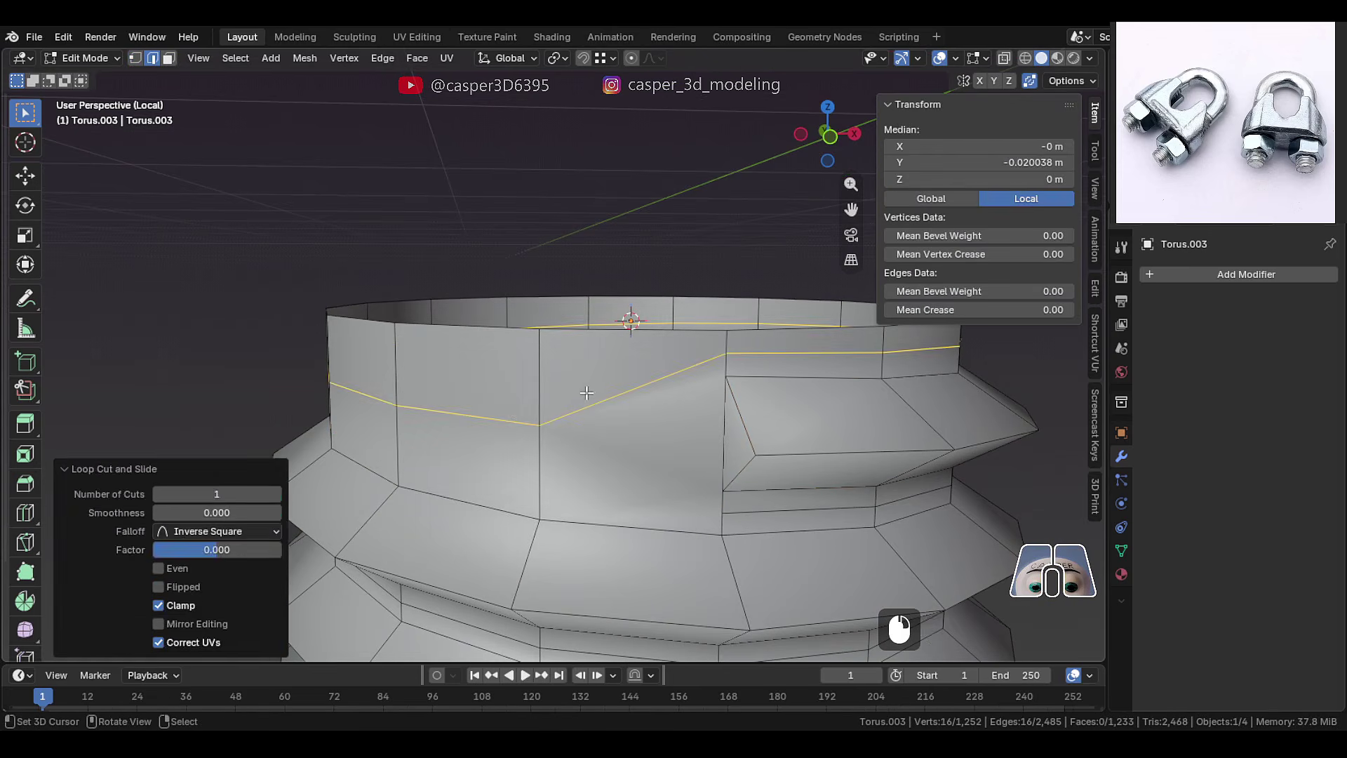
Connect the new loop's vertex beside the thread end to the lower seam vertex and to the crest's end vertex
{"action": "right_click", "coordinate": [627, 394]}
{"action": "key", "text": "1"}
{"action": "right_click", "coordinate": [717, 522]}
{"action": "key", "text": "j"}
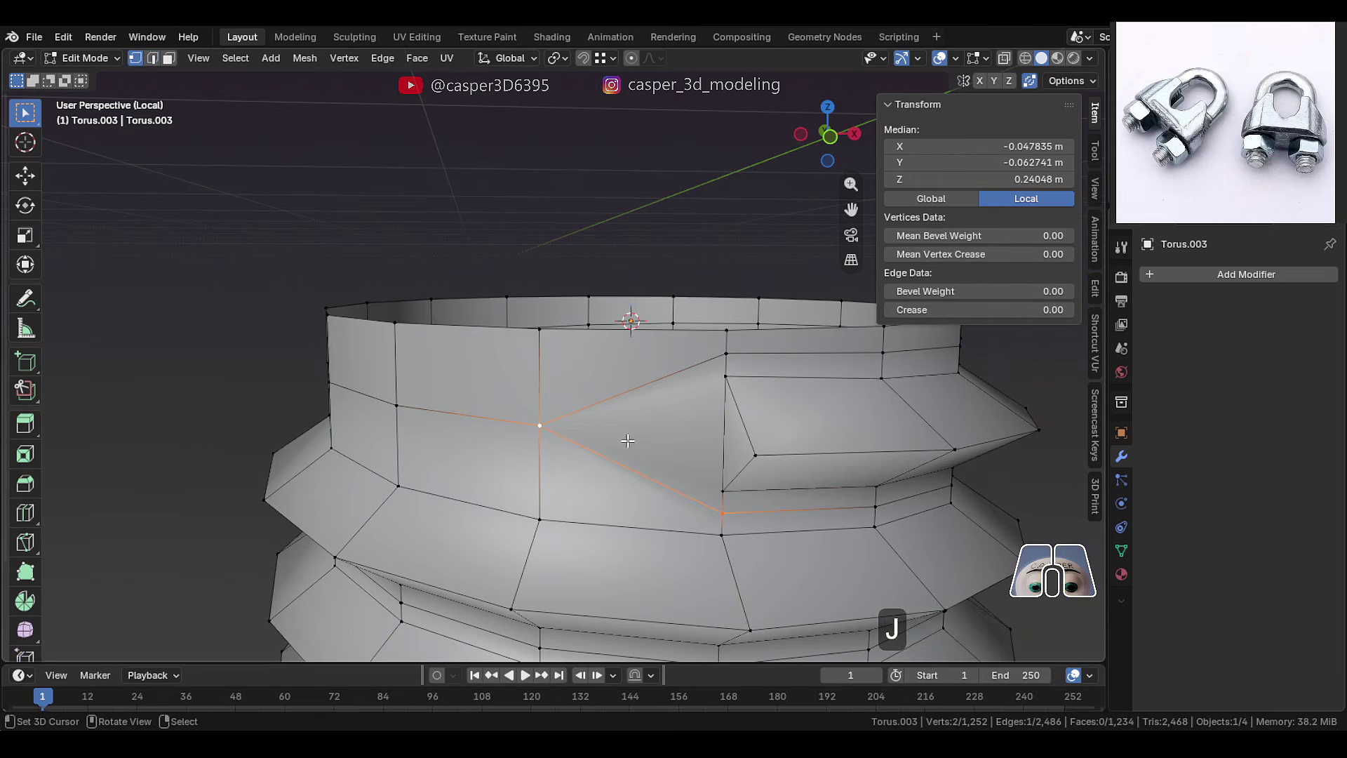
{"action": "middle_click_drag", "start_coordinate": [558, 435], "coordinate": [568, 439]}
{"action": "right_click", "coordinate": [803, 479], "text": "shift"}
{"action": "key", "text": "j"}
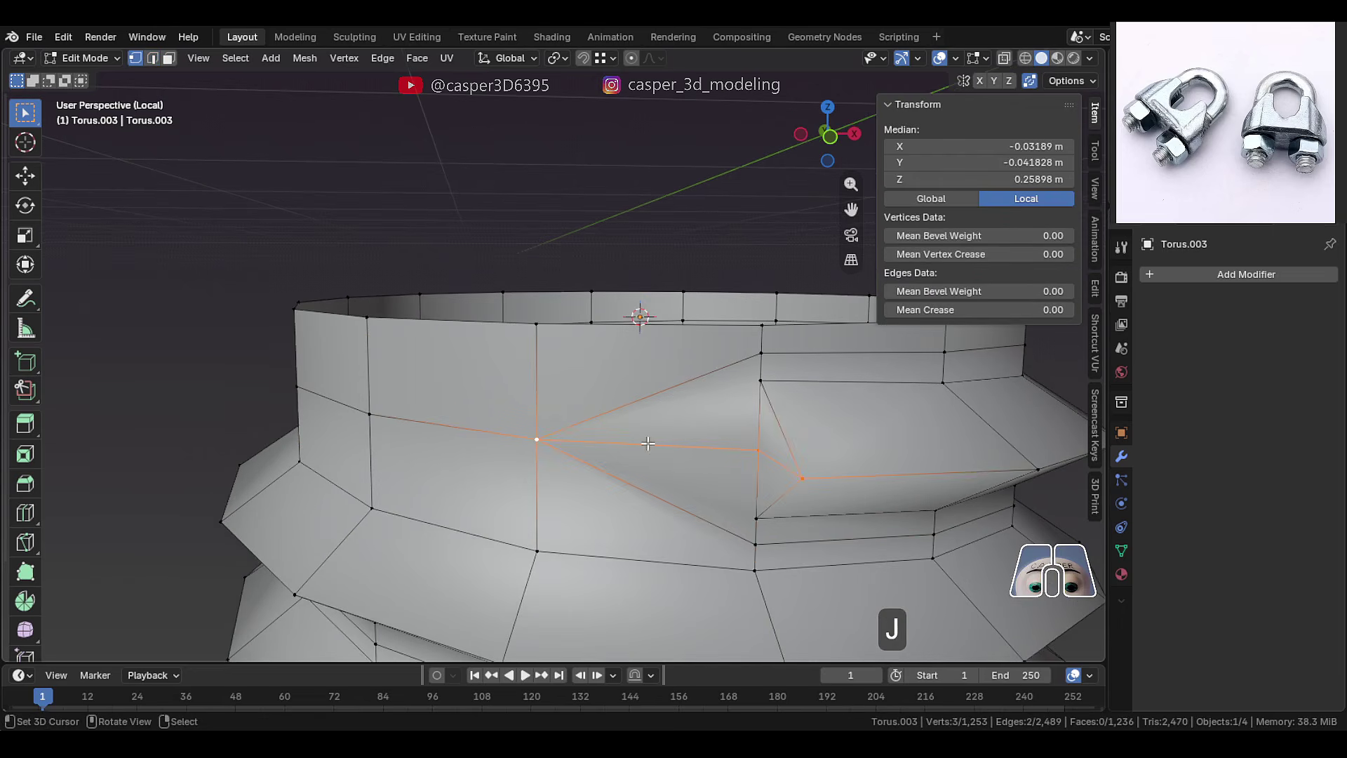
Snap the 3D cursor to the crest vertex a quarter turn away from the upper thread end
{"action": "key", "text": "KP_7"}
{"action": "scroll", "coordinate": [504, 442], "scroll_direction": "down", "scroll_amount": 2}
{"action": "middle_click_drag", "start_coordinate": [748, 291], "coordinate": [578, 219]}
{"action": "middle_click_drag", "start_coordinate": [704, 282], "coordinate": [701, 352], "text": "shift"}
{"action": "left_click", "coordinate": [450, 346]}
{"action": "key", "text": "shift+s"}
{"action": "left_click", "coordinate": [470, 433]}
{"action": "key", "text": "KP_5"}
{"action": "key", "text": "KP_7"}
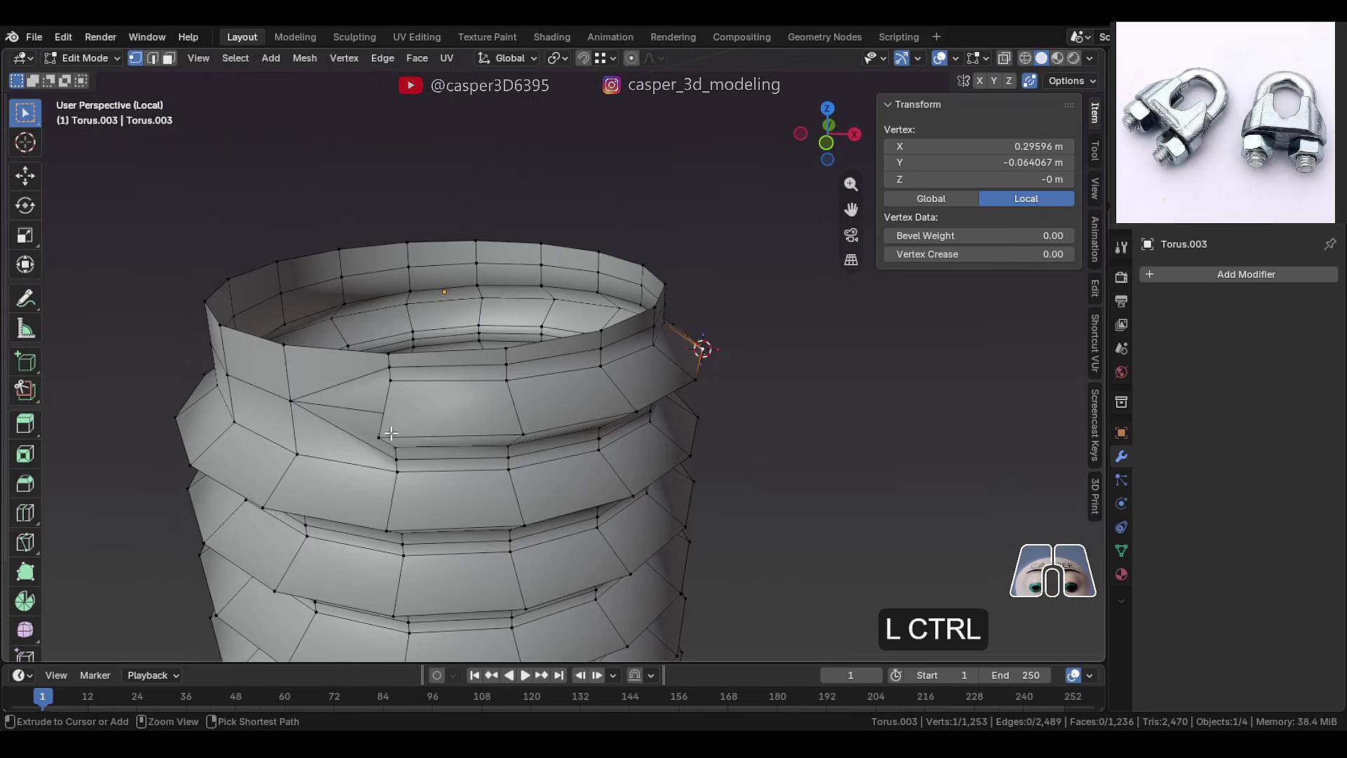
Select the crest edge path from the cursor to the upper thread end and set up the Shear tool around the 3D cursor
{"action": "left_click", "coordinate": [379, 433], "text": "ctrl"}
{"action": "middle_click_drag", "start_coordinate": [424, 423], "coordinate": [649, 406]}
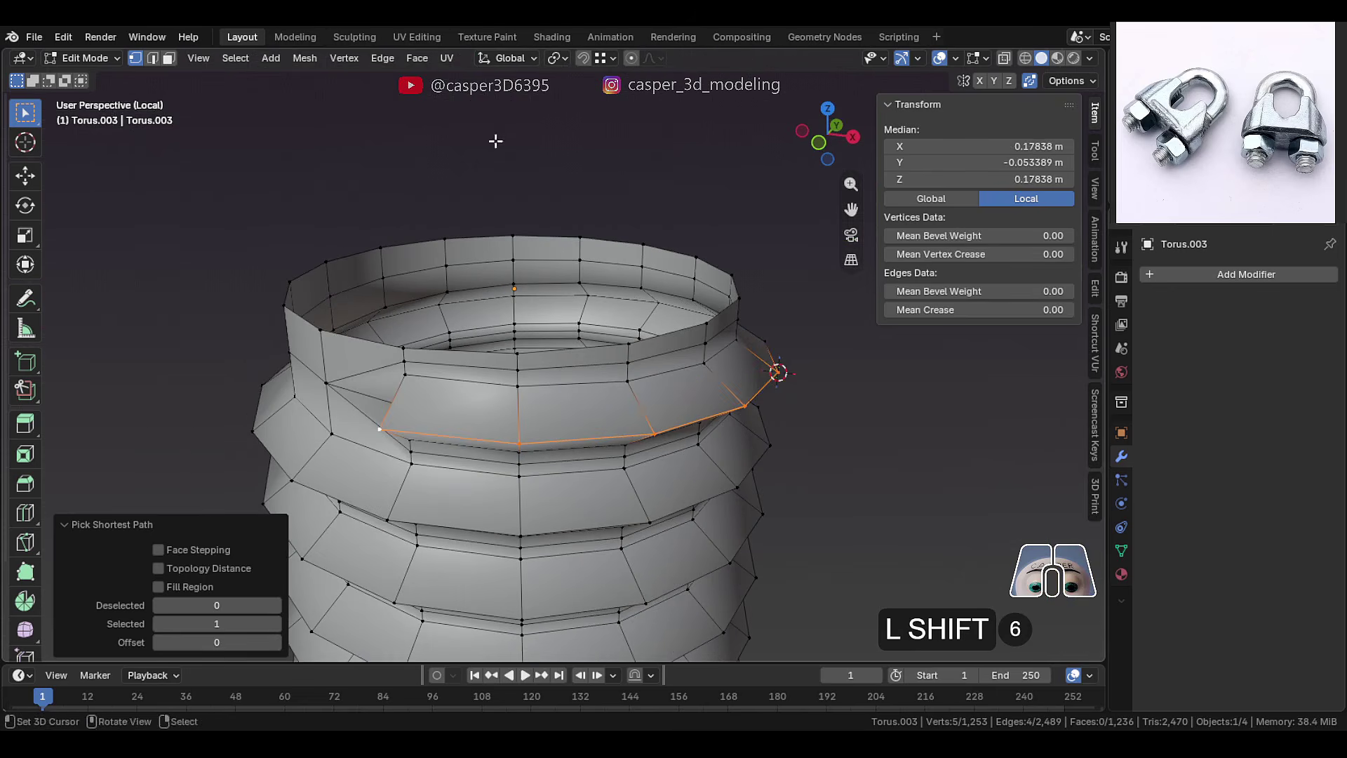
{"action": "left_click", "coordinate": [559, 58]}
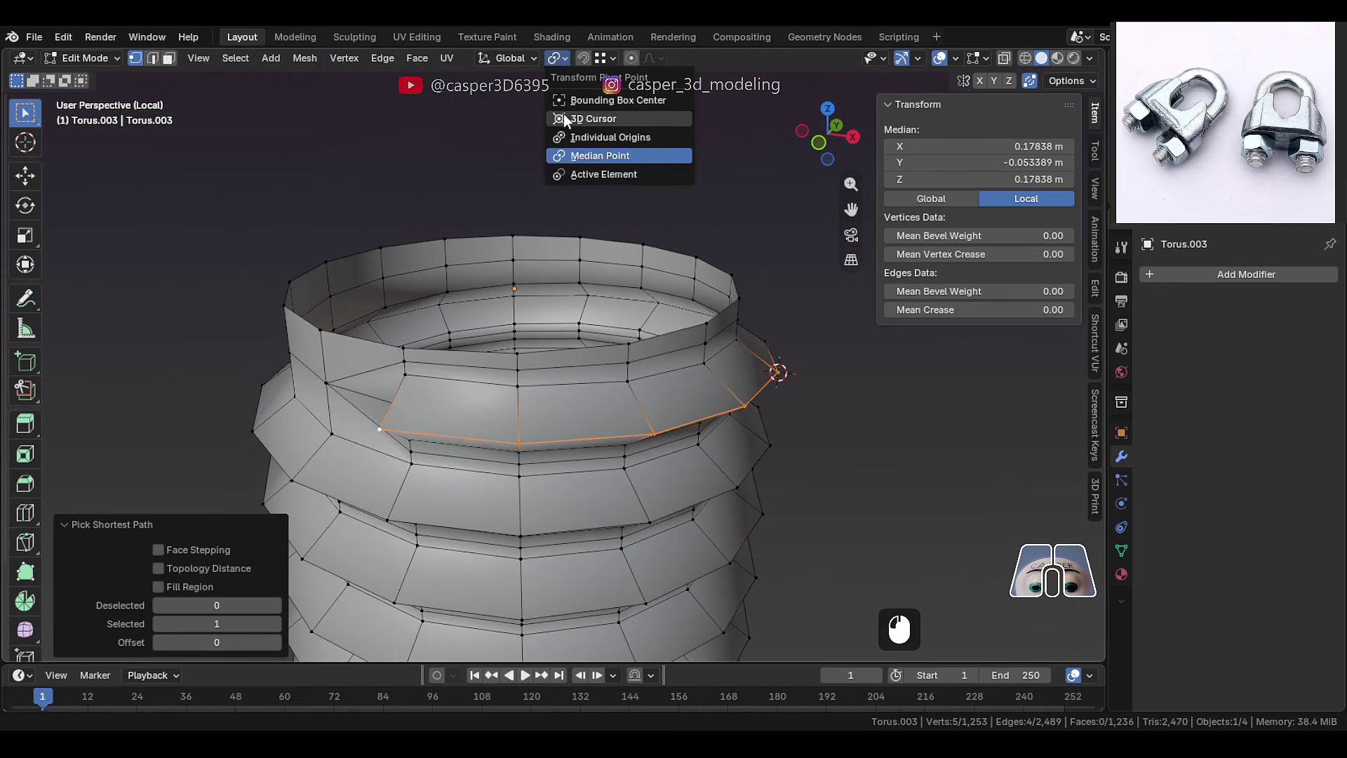
{"action": "left_click", "coordinate": [565, 119]}
{"action": "scroll", "coordinate": [28, 612], "scroll_direction": "down", "scroll_amount": 4}
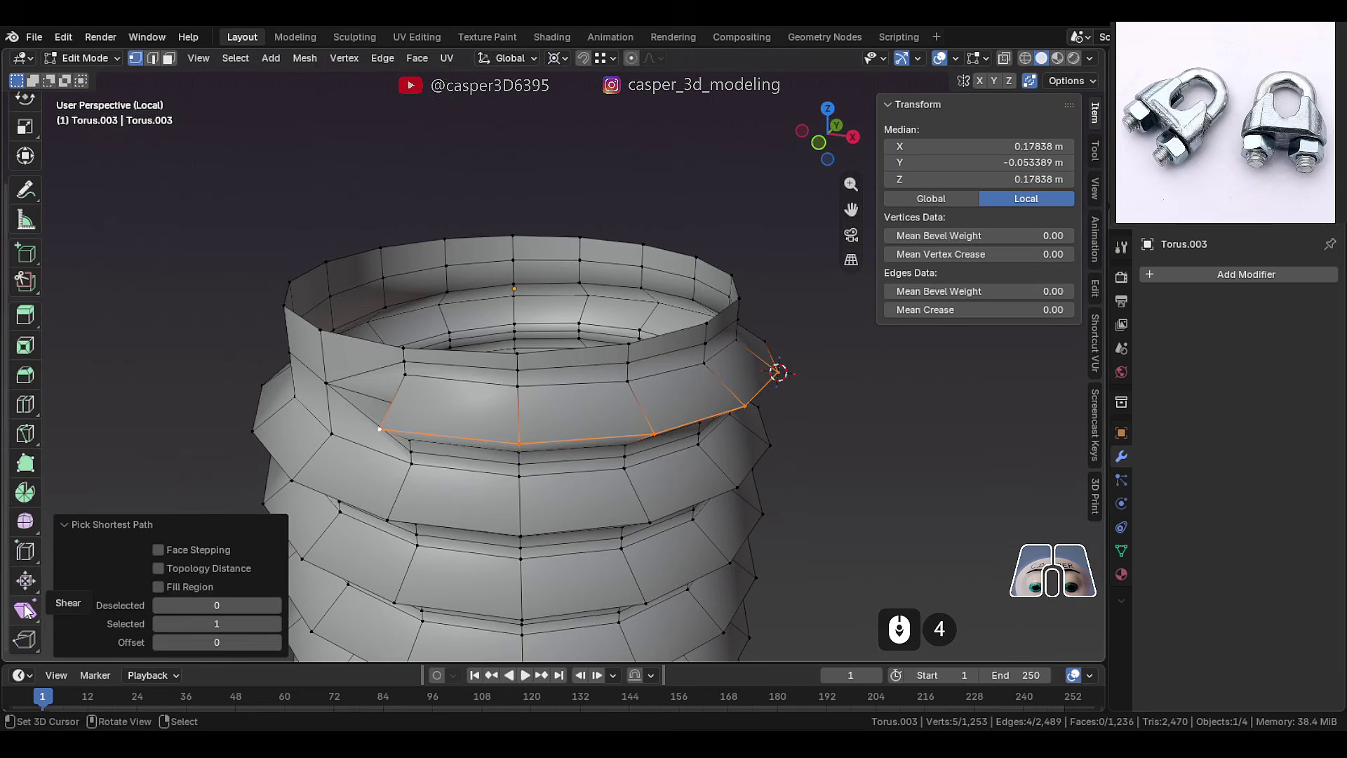
{"action": "left_click", "coordinate": [25, 610]}
{"action": "key", "text": "KP_7"}
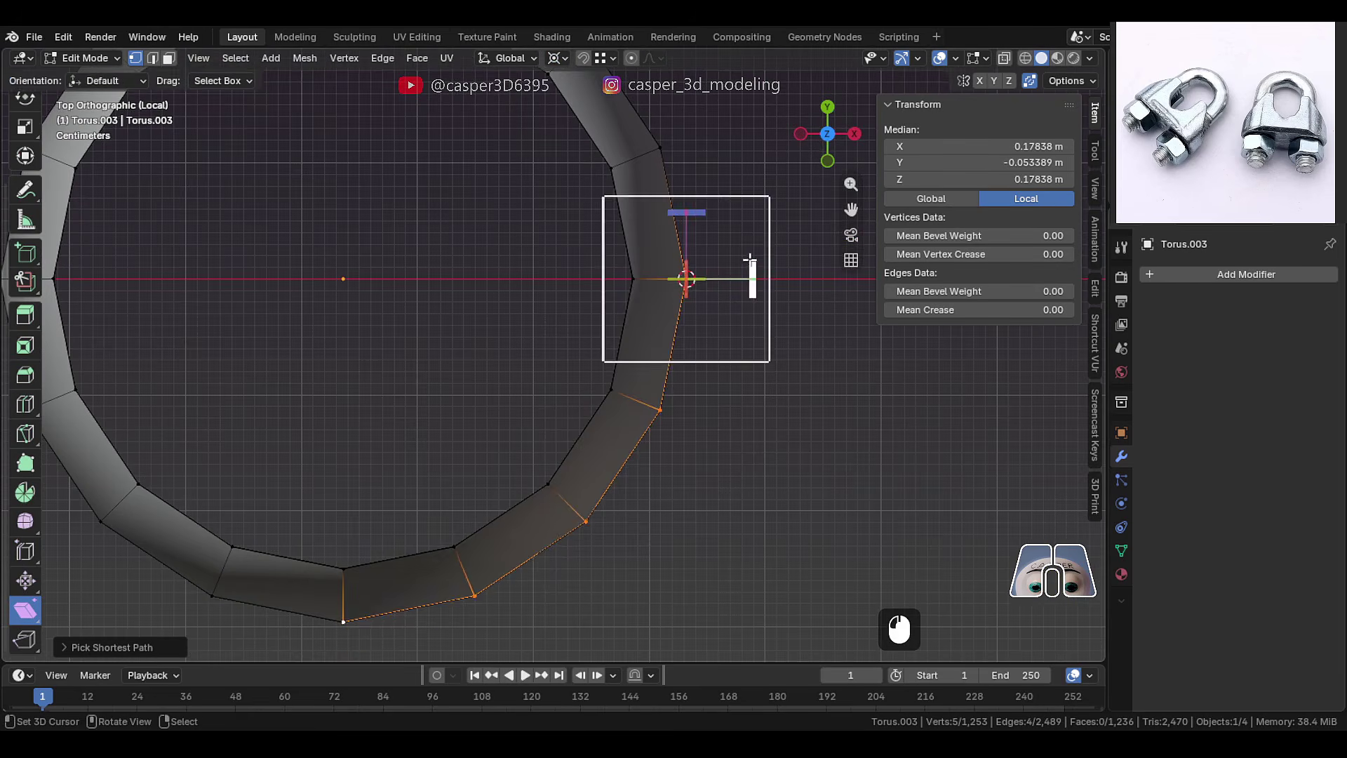
{"action": "left_click_drag", "start_coordinate": [751, 271], "coordinate": [681, 261]}
{"action": "key", "text": "ctrl+z"}
{"action": "key", "text": "ctrl+z"}
{"action": "left_click_drag", "start_coordinate": [662, 174], "coordinate": [670, 220]}
{"action": "key", "text": "ctrl+z"}
Shear the selected crest path inward by about -56.3° along X with Y as the orthogonal axis, tapering the upper thread end
{"action": "scroll", "coordinate": [720, 246], "scroll_direction": "up", "scroll_amount": 1}
{"action": "left_click_drag", "start_coordinate": [712, 275], "coordinate": [757, 61]}
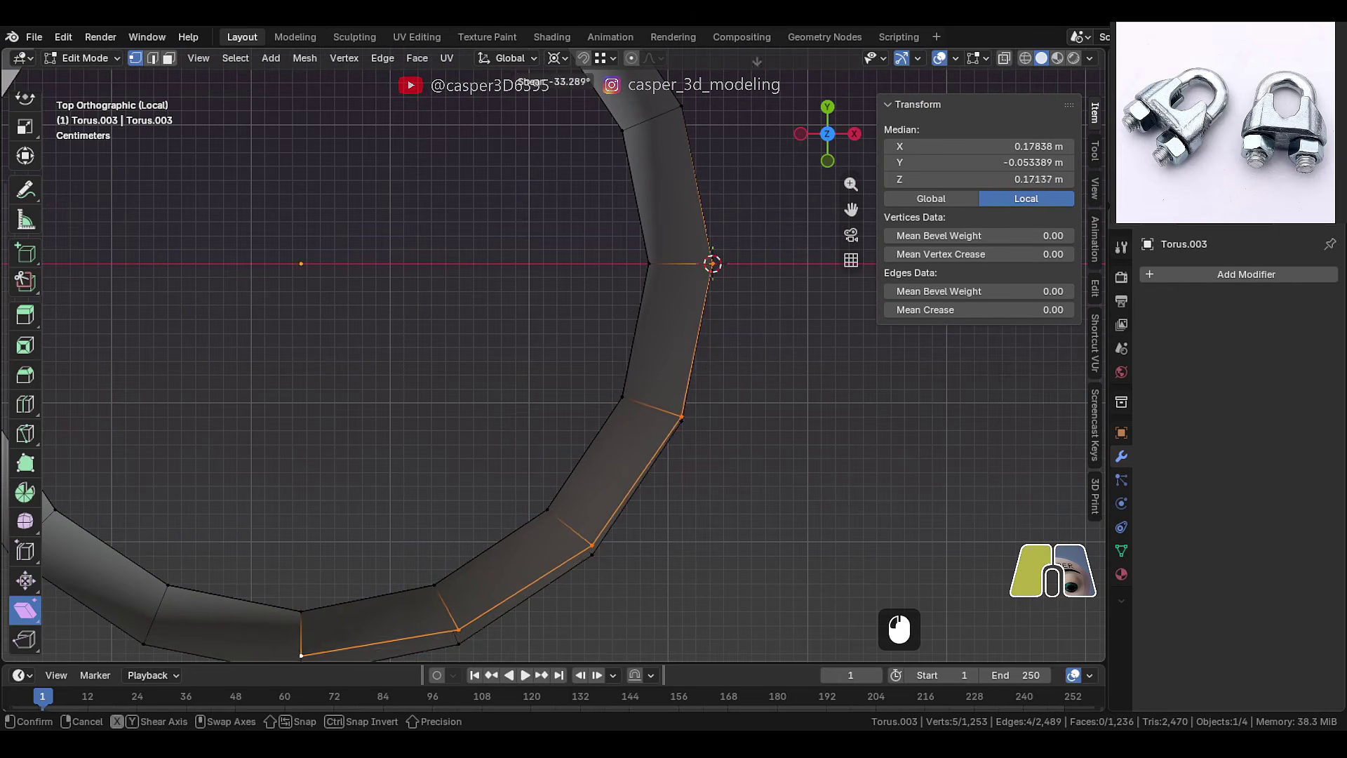
{"action": "left_click_drag", "start_coordinate": [755, 430], "coordinate": [755, 429]}
{"action": "middle_click_drag", "start_coordinate": [755, 429], "coordinate": [752, 312]}
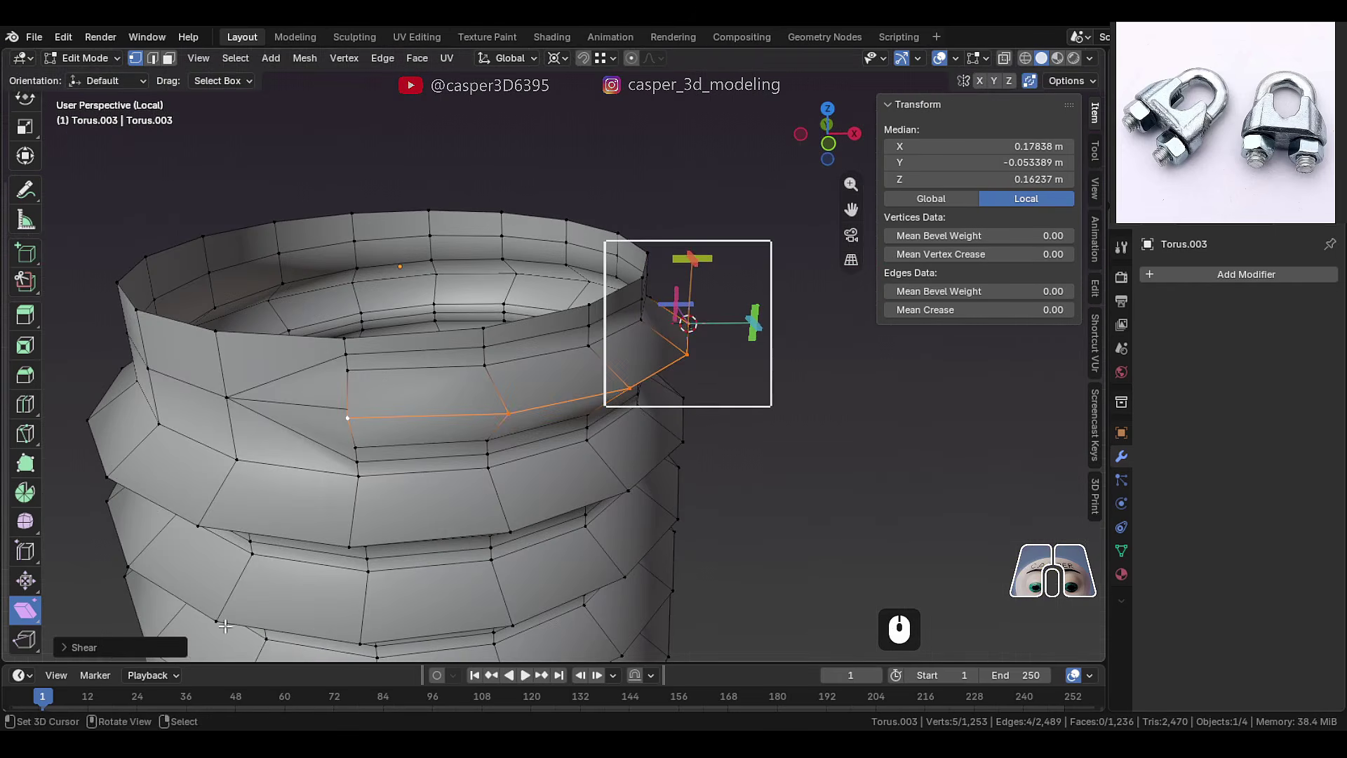
{"action": "left_click", "coordinate": [65, 645]}
{"action": "middle_click_drag", "start_coordinate": [457, 445], "coordinate": [496, 470]}
{"action": "left_click_drag", "start_coordinate": [226, 549], "coordinate": [221, 550], "text": "shift"}
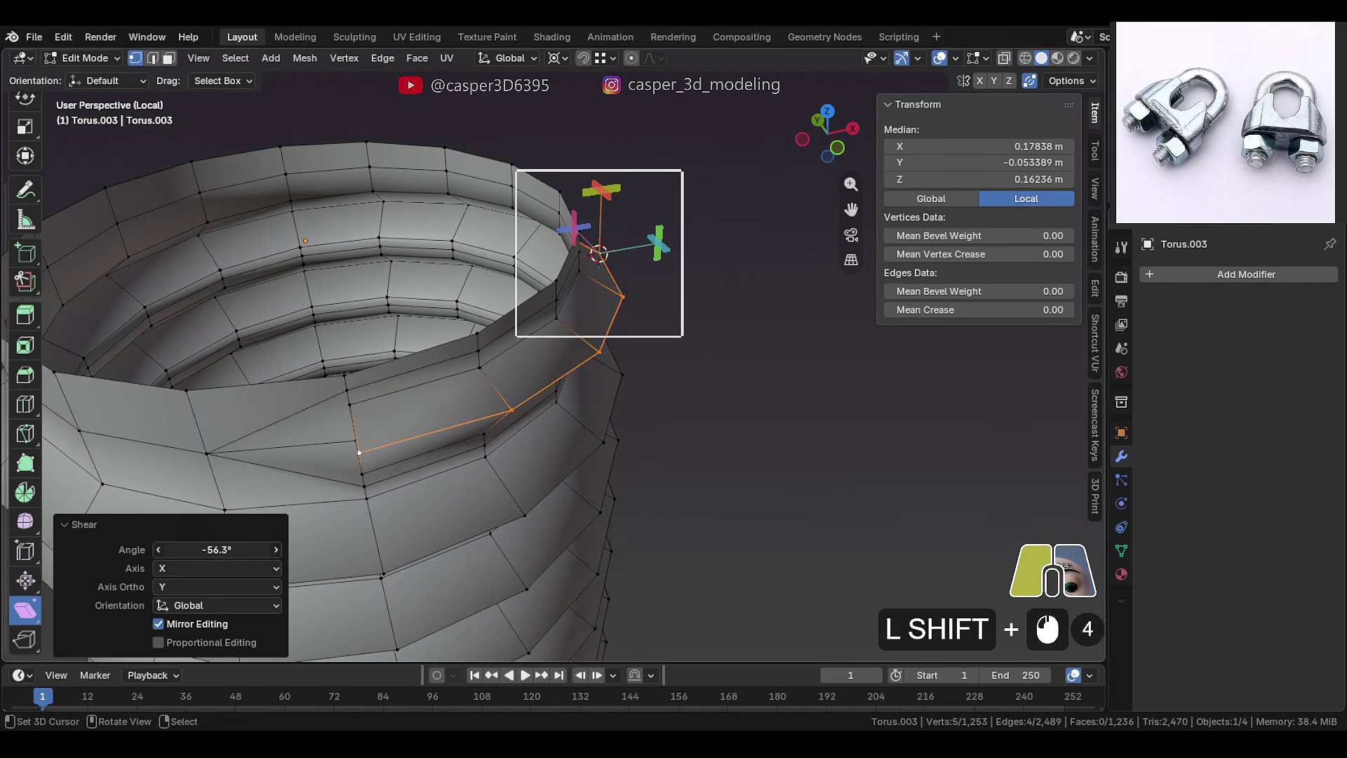
Slide the crest's end vertex along its edge onto the middle vertex of the vertical seam edge at the upper thread end
{"action": "middle_click_drag", "start_coordinate": [481, 458], "coordinate": [484, 430]}
{"action": "scroll", "coordinate": [372, 438], "scroll_direction": "up", "scroll_amount": 4}
{"action": "right_click", "coordinate": [372, 439]}
{"action": "middle_click_drag", "start_coordinate": [372, 438], "coordinate": [495, 368], "text": "shift"}
{"action": "key", "text": "g"}
{"action": "key", "text": "g"}
{"action": "left_click", "coordinate": [617, 442]}
{"action": "scroll", "coordinate": [559, 397], "scroll_direction": "down", "scroll_amount": 2}
Slide the two root vertices above and below the crest end about 0.023 m along their thread edges, away from the seam
{"action": "right_click", "coordinate": [550, 338]}
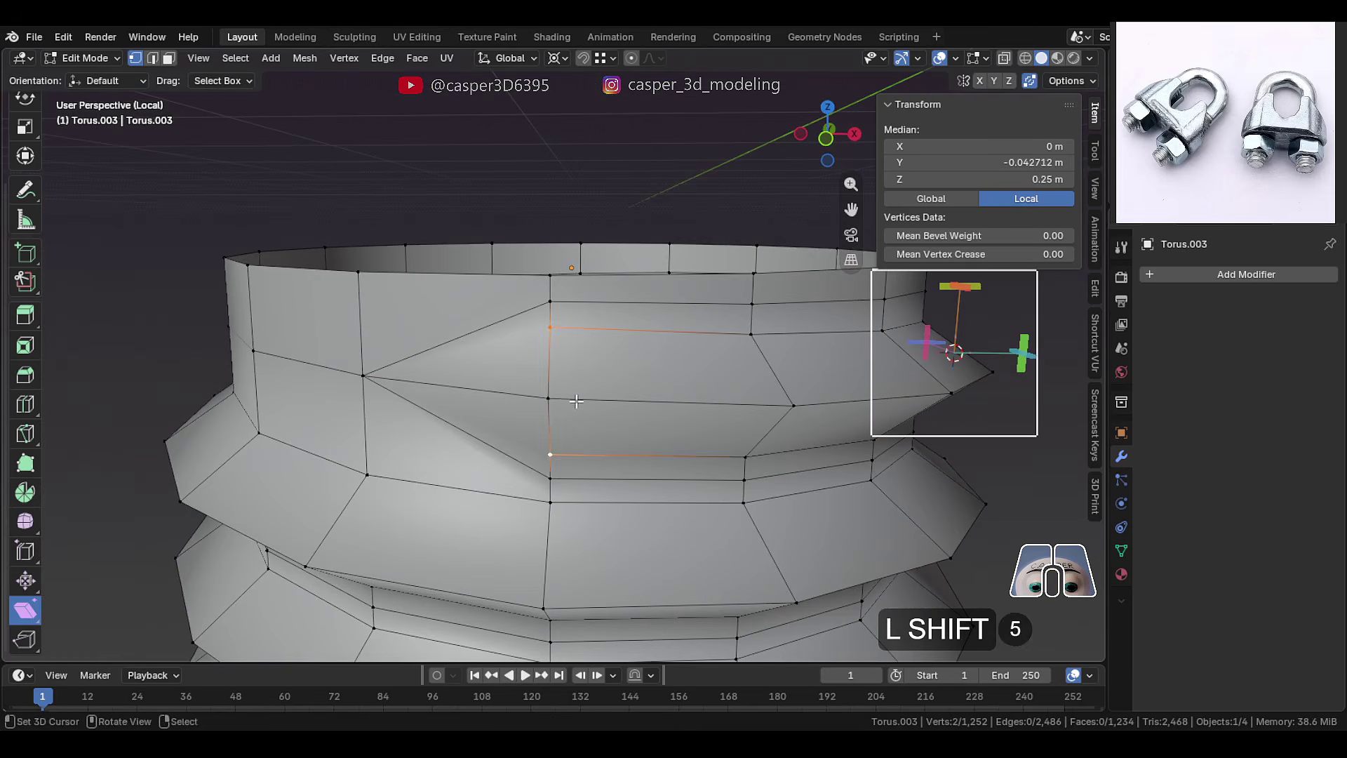
{"action": "key", "text": "g"}
{"action": "key", "text": "g"}
{"action": "left_click", "coordinate": [625, 405]}
Slide the upper root vertex and the lower root vertex individually along their edges close to the crest's end vertex
{"action": "right_click", "coordinate": [612, 336]}
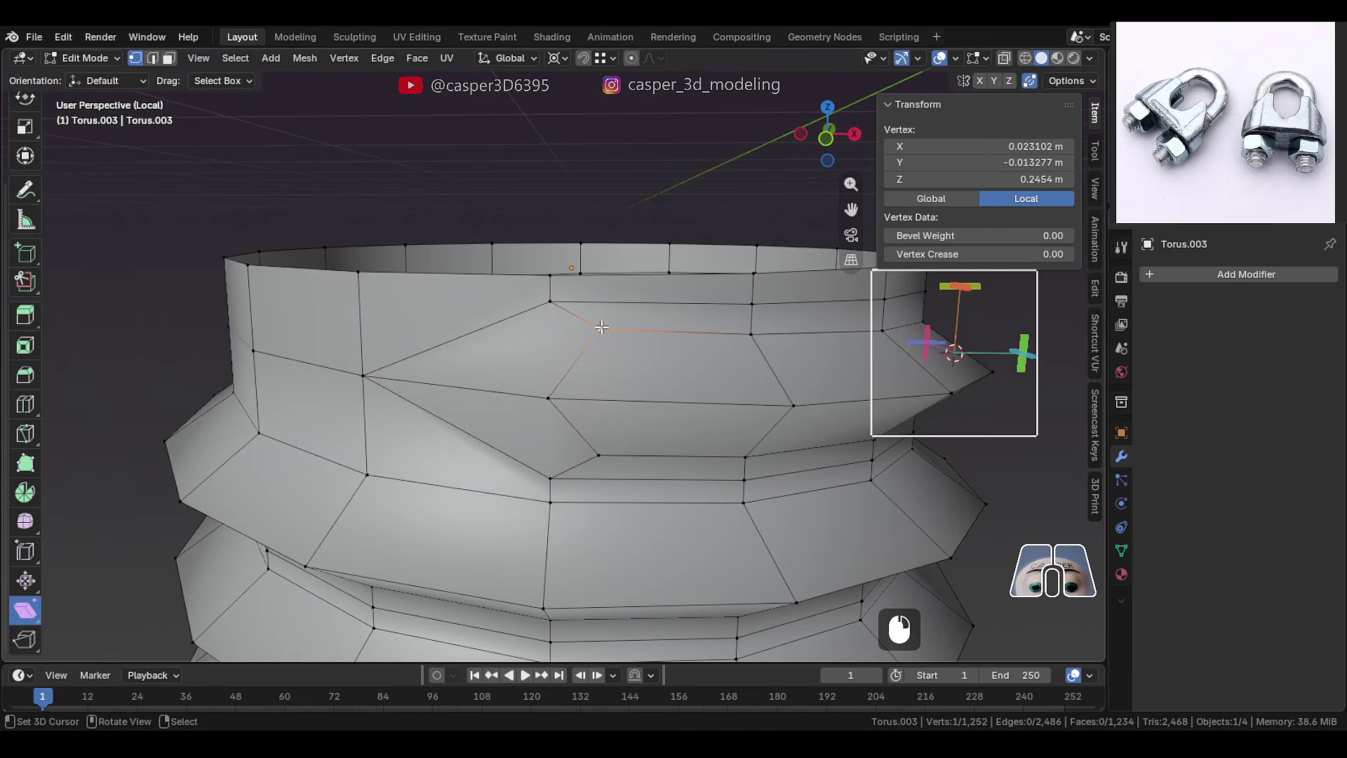
{"action": "key", "text": "g"}
{"action": "key", "text": "g"}
{"action": "left_click", "coordinate": [572, 394]}
{"action": "right_click", "coordinate": [605, 436]}
{"action": "key", "text": "g"}
{"action": "key", "text": "g"}
{"action": "left_click", "coordinate": [546, 414]}
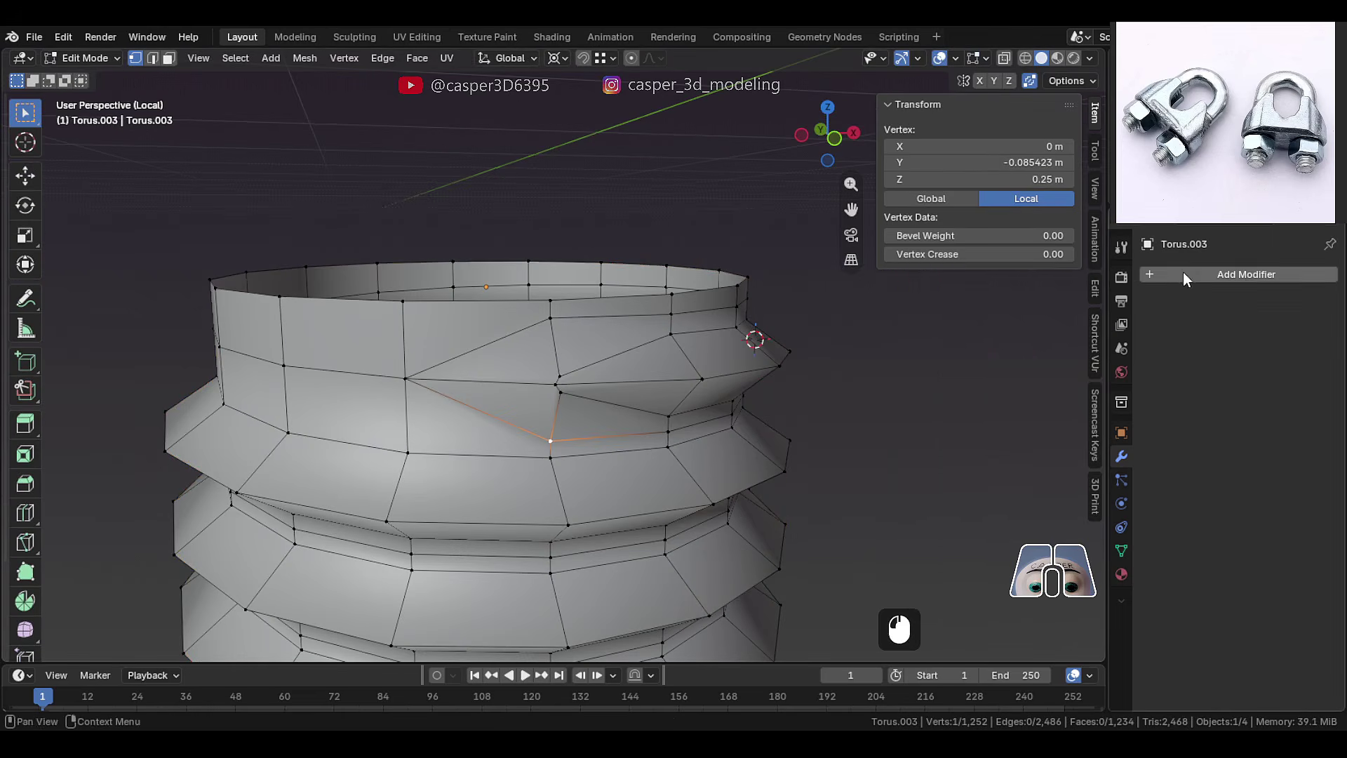
Add a Subdivision Surface modifier to the thread and switch to Object Mode
{"action": "left_click", "coordinate": [1184, 274]}
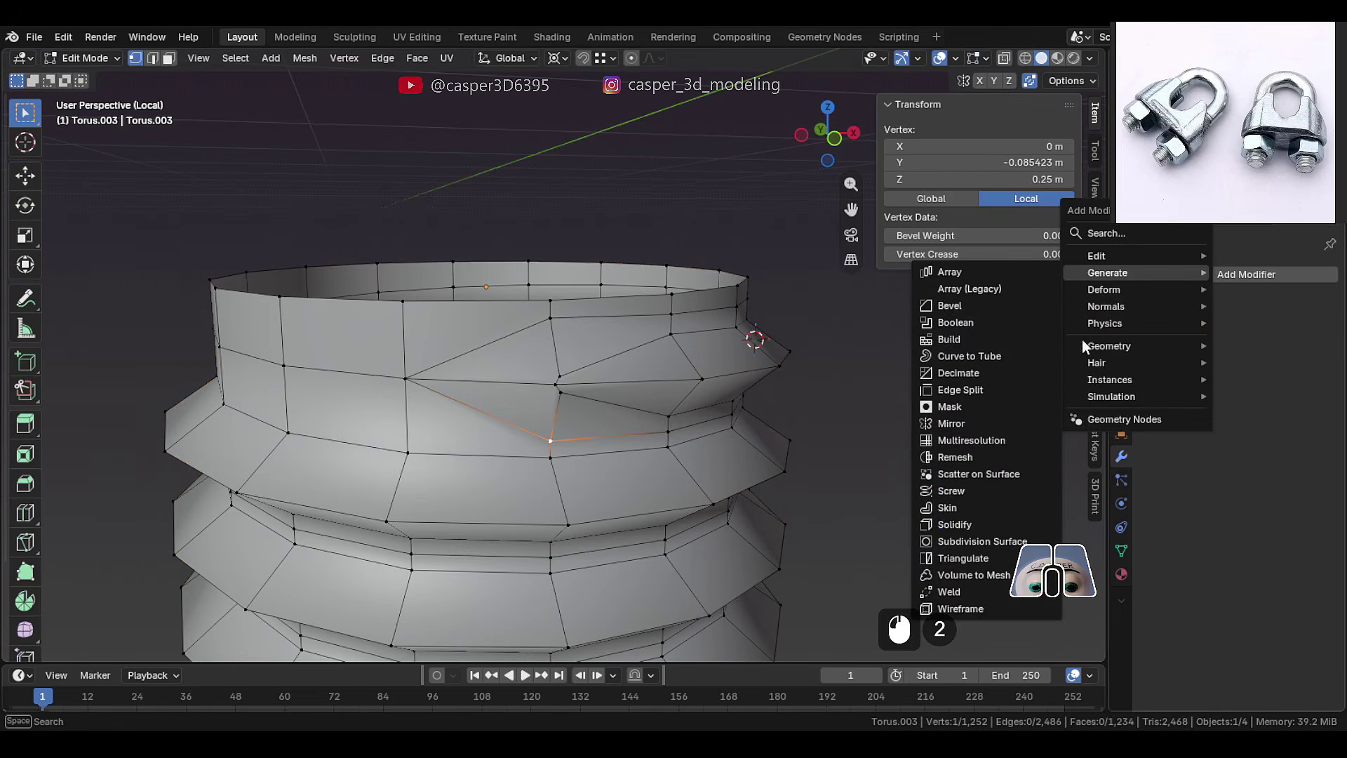
{"action": "left_click", "coordinate": [1026, 541]}
{"action": "key", "text": "Tab"}
Extrude the thread's lower open rim edges, excluding the stepped end profile, about 0.147 m down along Z
{"action": "middle_click_drag", "start_coordinate": [672, 355], "coordinate": [543, 367]}
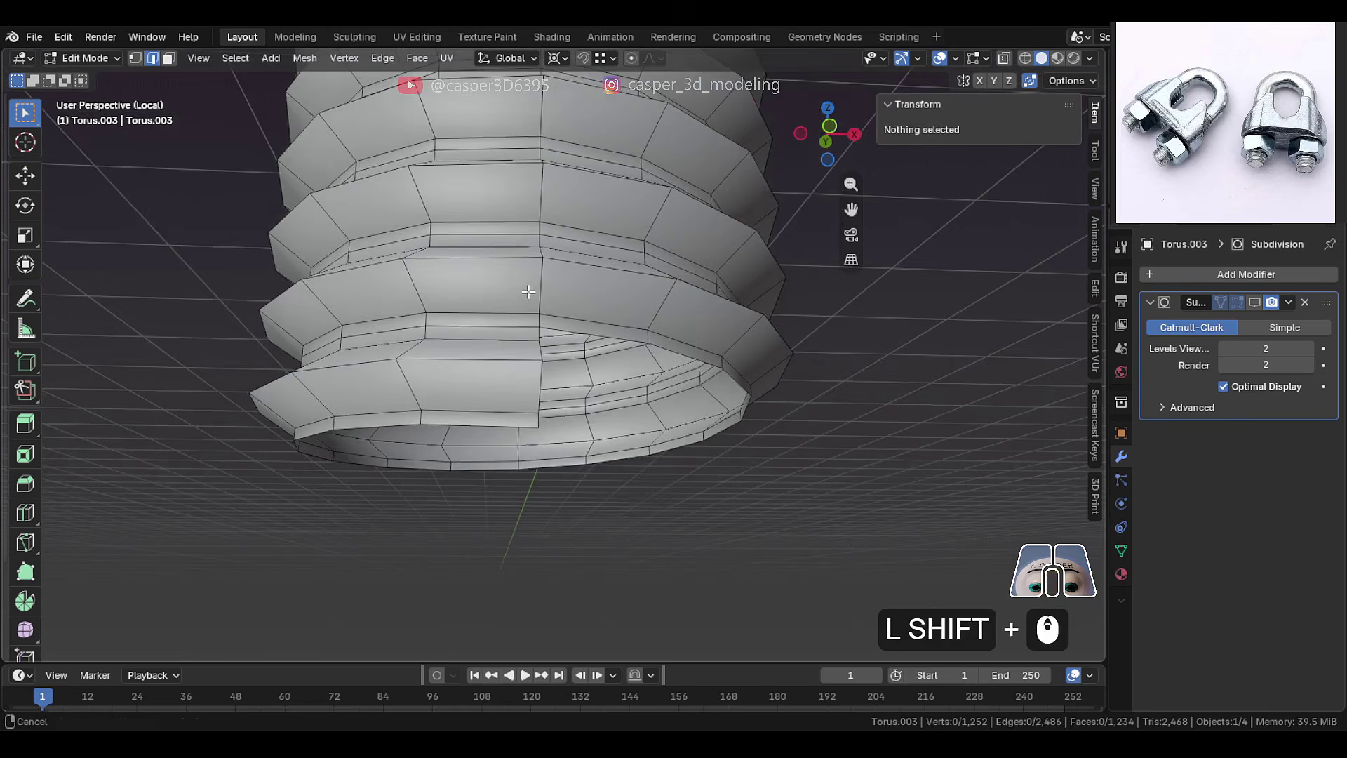
{"action": "middle_click_drag", "start_coordinate": [547, 351], "coordinate": [542, 431], "text": "shift"}
{"action": "left_click", "coordinate": [548, 317], "text": "alt"}
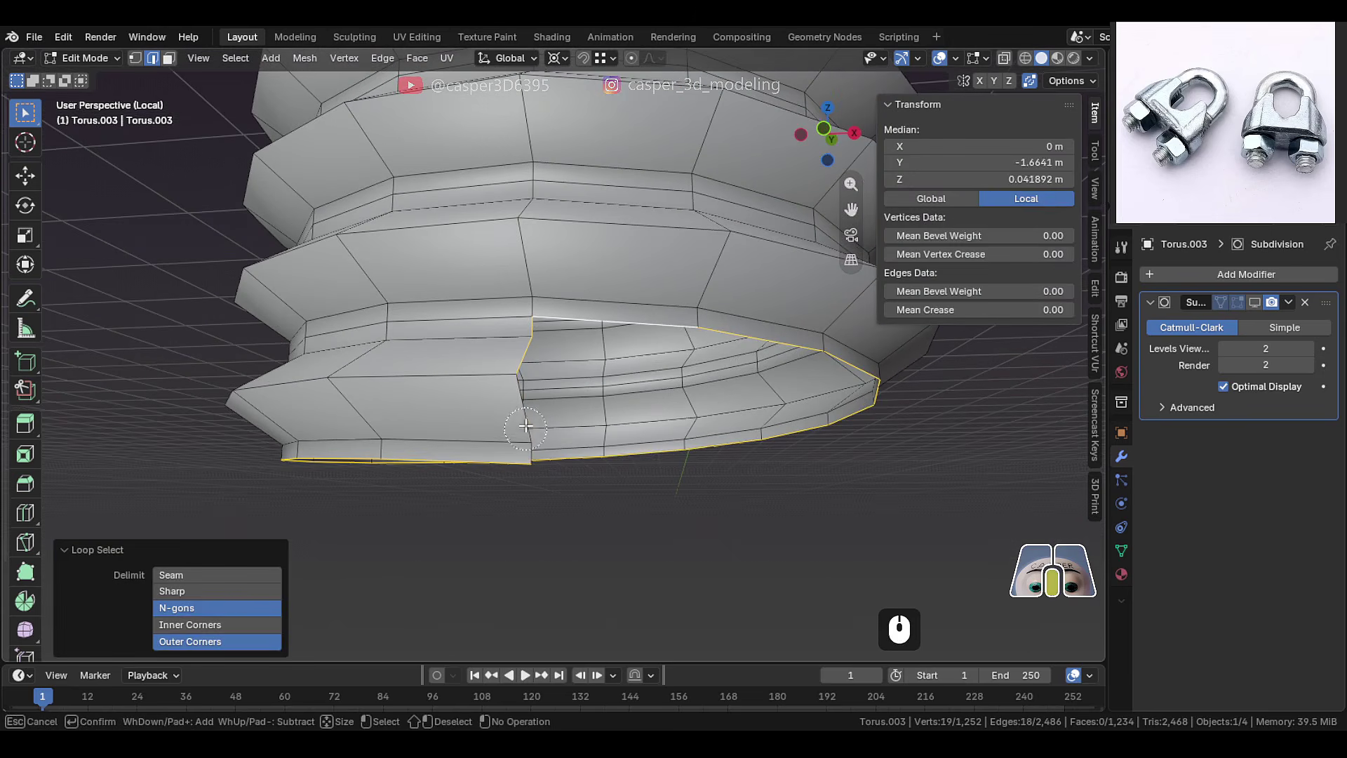
{"action": "right_click", "coordinate": [524, 360]}
{"action": "right_click", "coordinate": [562, 320], "text": "shift"}
{"action": "key", "text": "e"}
{"action": "key", "text": "z"}
{"action": "left_click", "coordinate": [536, 421]}
Flatten the extruded lower rim to zero height along Z and raise it toward the thread
{"action": "key", "text": "s"}
{"action": "key", "text": "z"}
{"action": "key", "text": "0"}
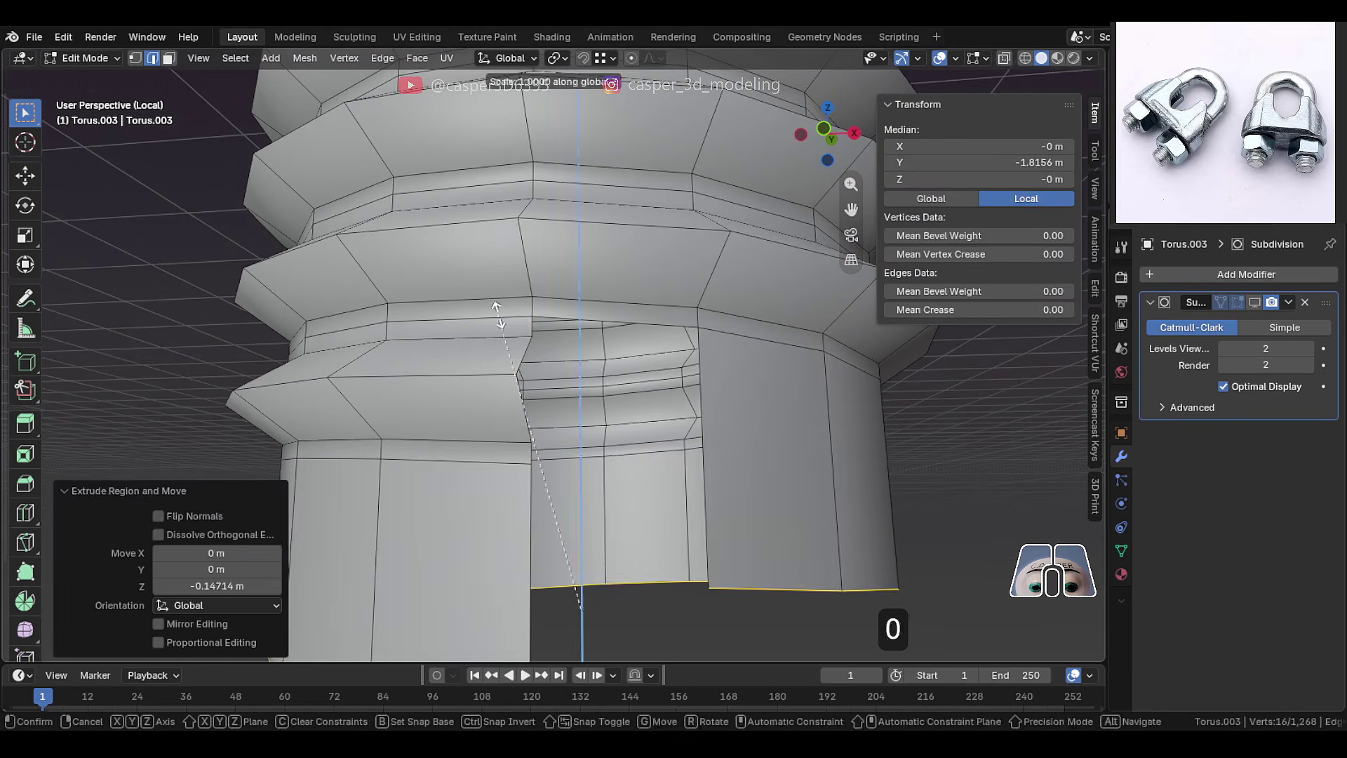
{"action": "key", "text": "Return"}
{"action": "key", "text": "g"}
{"action": "key", "text": "z"}
{"action": "left_click", "coordinate": [541, 343]}
{"action": "scroll", "coordinate": [541, 342], "scroll_direction": "up", "scroll_amount": 3}
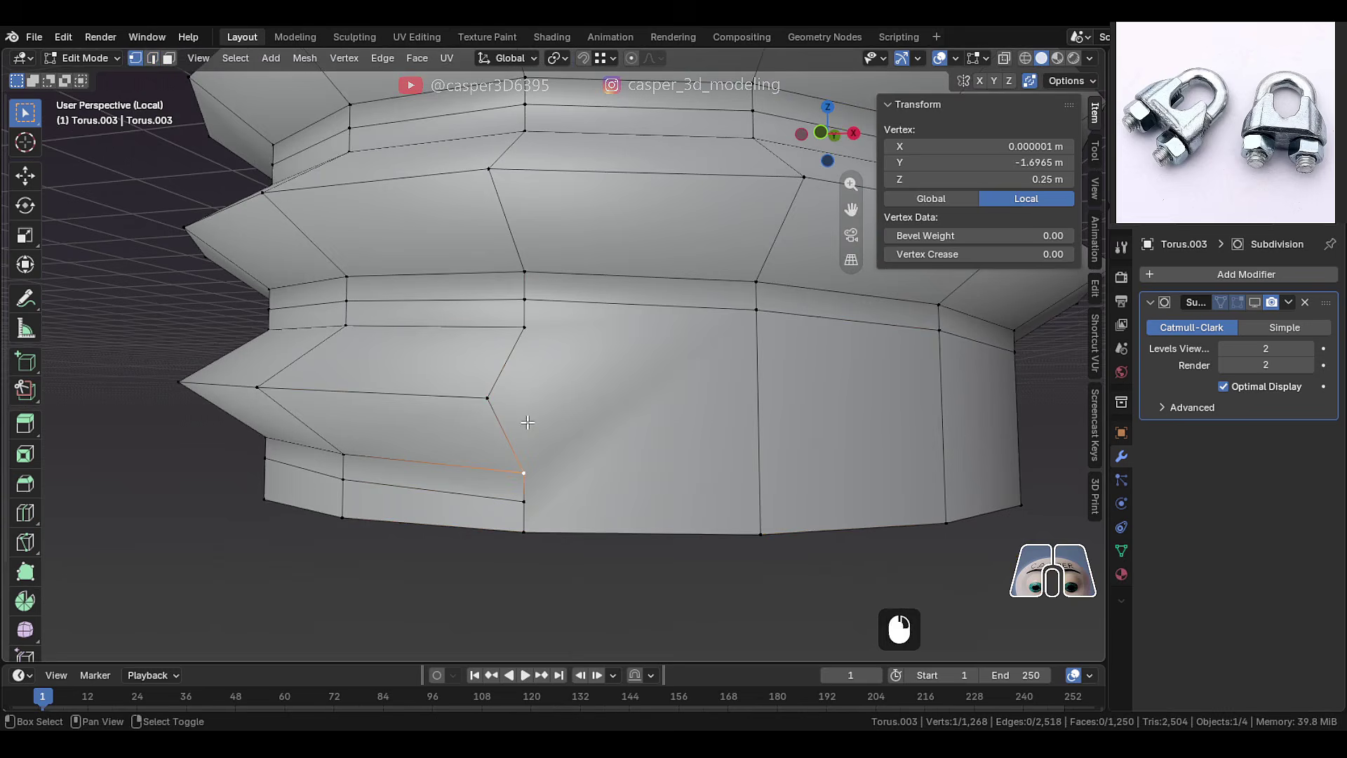
Replace the lower rim's support loop with one at mid-height and connect its vertex beside the seam to the thread end
{"action": "key", "text": "ctrl+x"}
{"action": "left_click", "coordinate": [753, 406]}
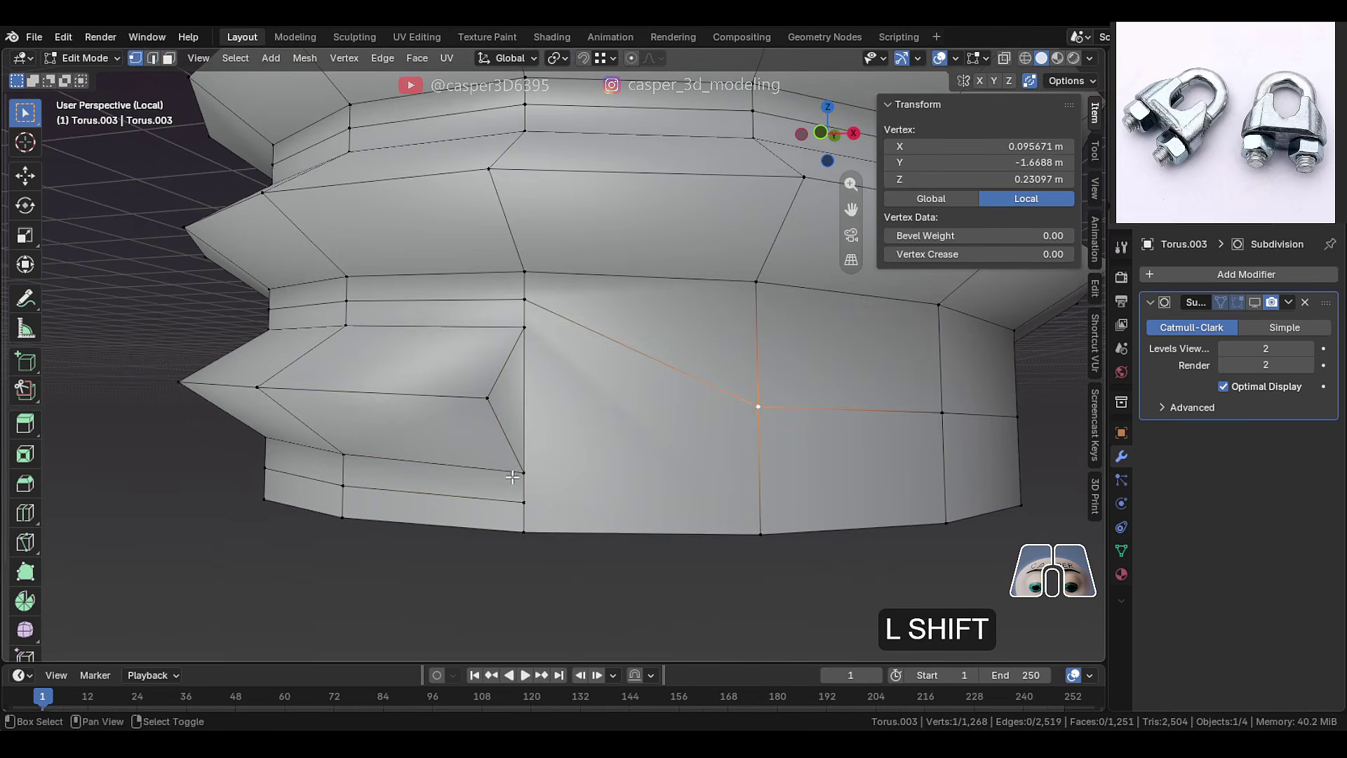
{"action": "scroll", "coordinate": [528, 400], "scroll_direction": "up", "scroll_amount": 2}
{"action": "left_click", "coordinate": [470, 405], "text": "shift"}
{"action": "left_click", "coordinate": [529, 400], "text": "shift"}
Snap the 3D cursor to the crest vertex a quarter turn from the lower thread end and shear the crest path around it by 54.5°
{"action": "key", "text": "KP_7"}
{"action": "key", "text": "shift+s"}
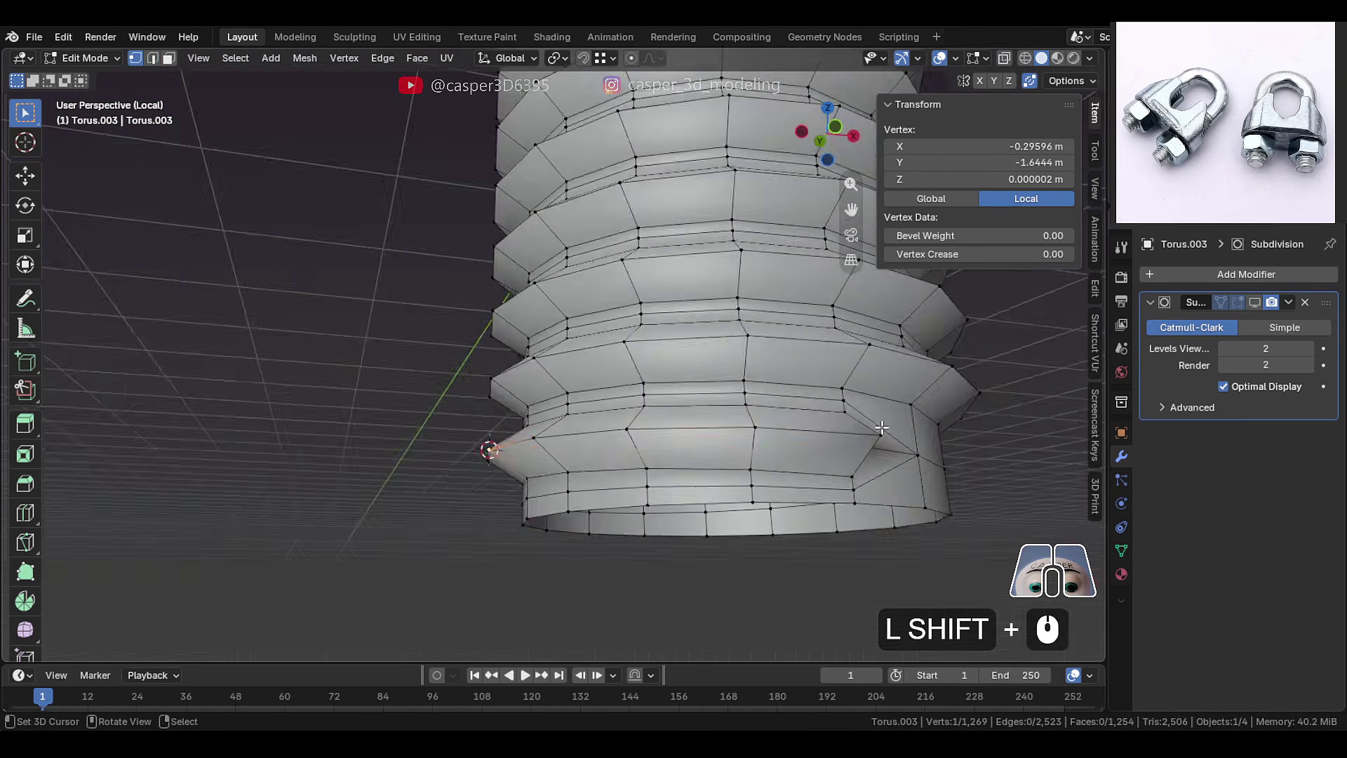
{"action": "left_click", "coordinate": [557, 57]}
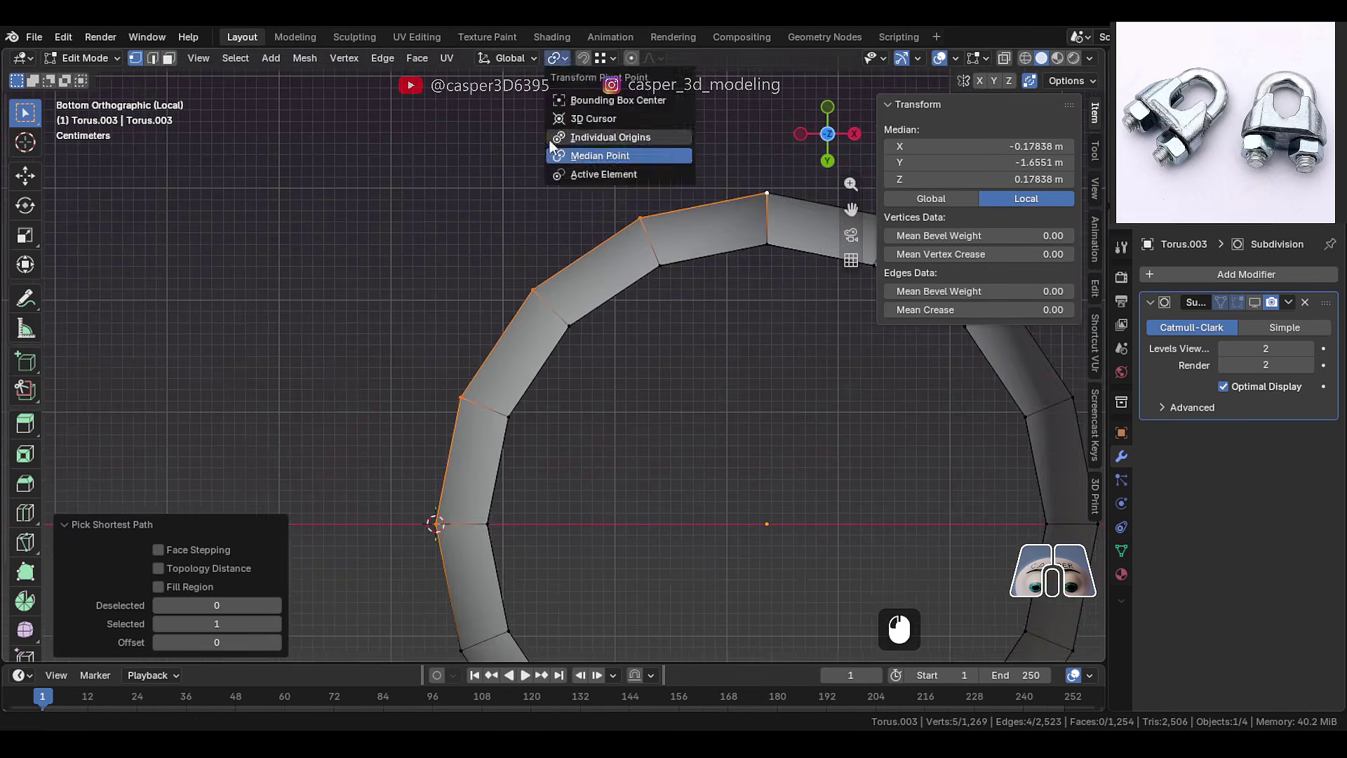
{"action": "left_click", "coordinate": [610, 137]}
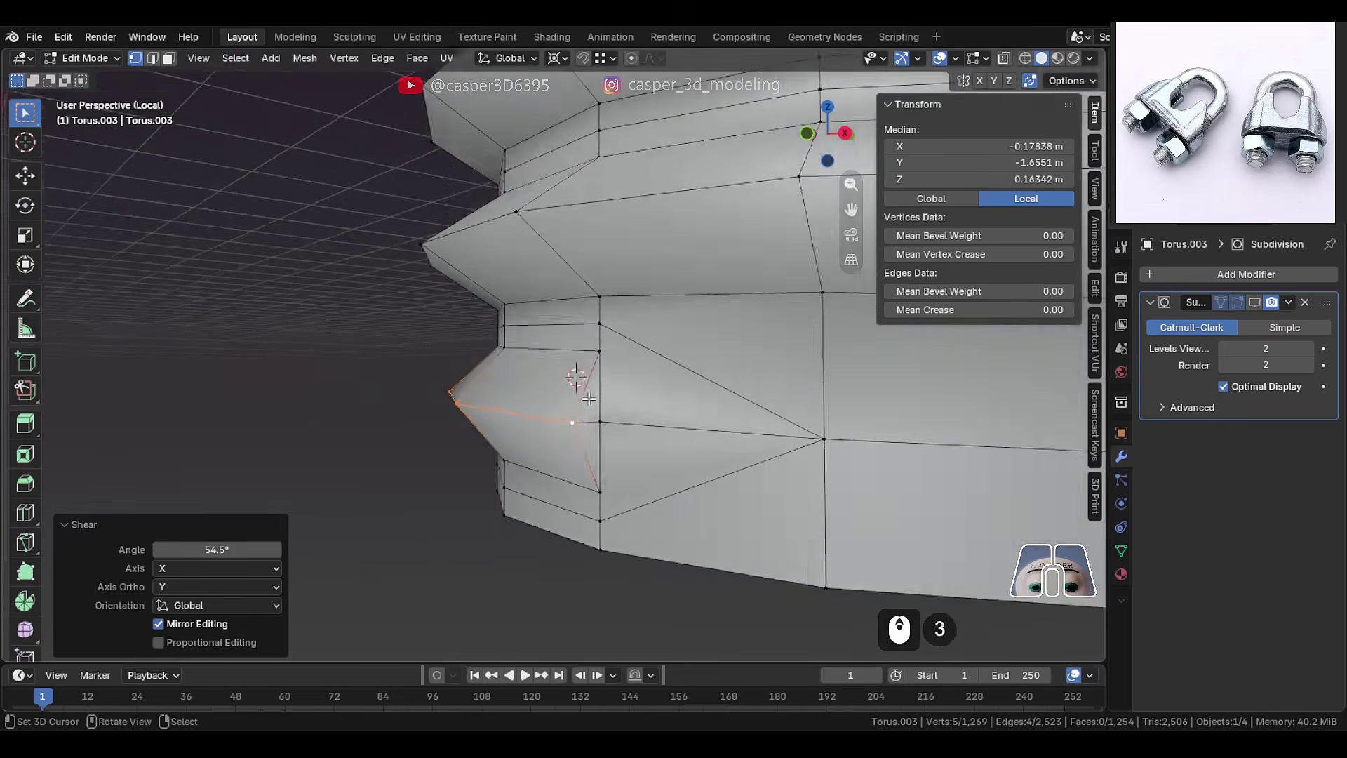
Slide the vertices above and below the lower thread end's tip to refine its taper, using a factor of 0.136 for the upper one
{"action": "key", "text": "g"}
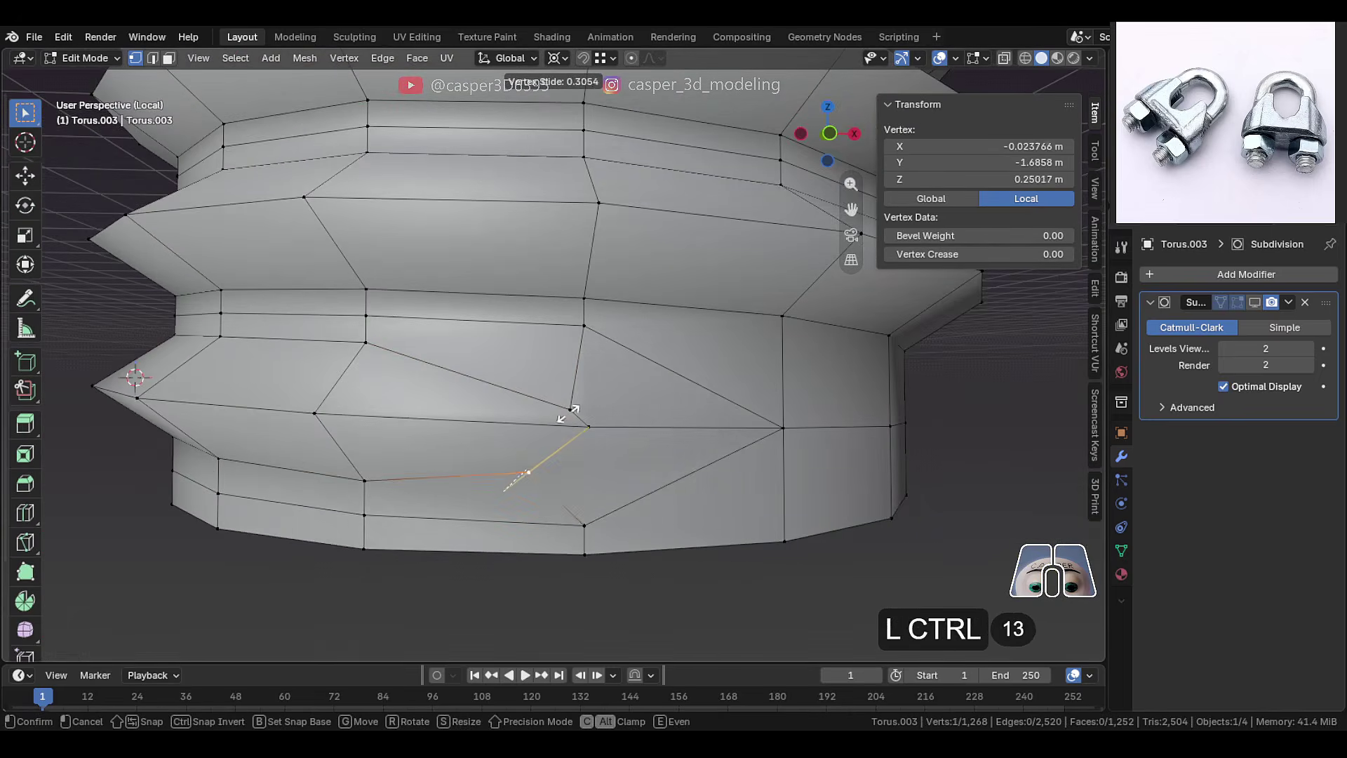
{"action": "left_click", "coordinate": [564, 415], "text": "ctrl"}
{"action": "middle_click_drag", "start_coordinate": [572, 415], "coordinate": [585, 434]}
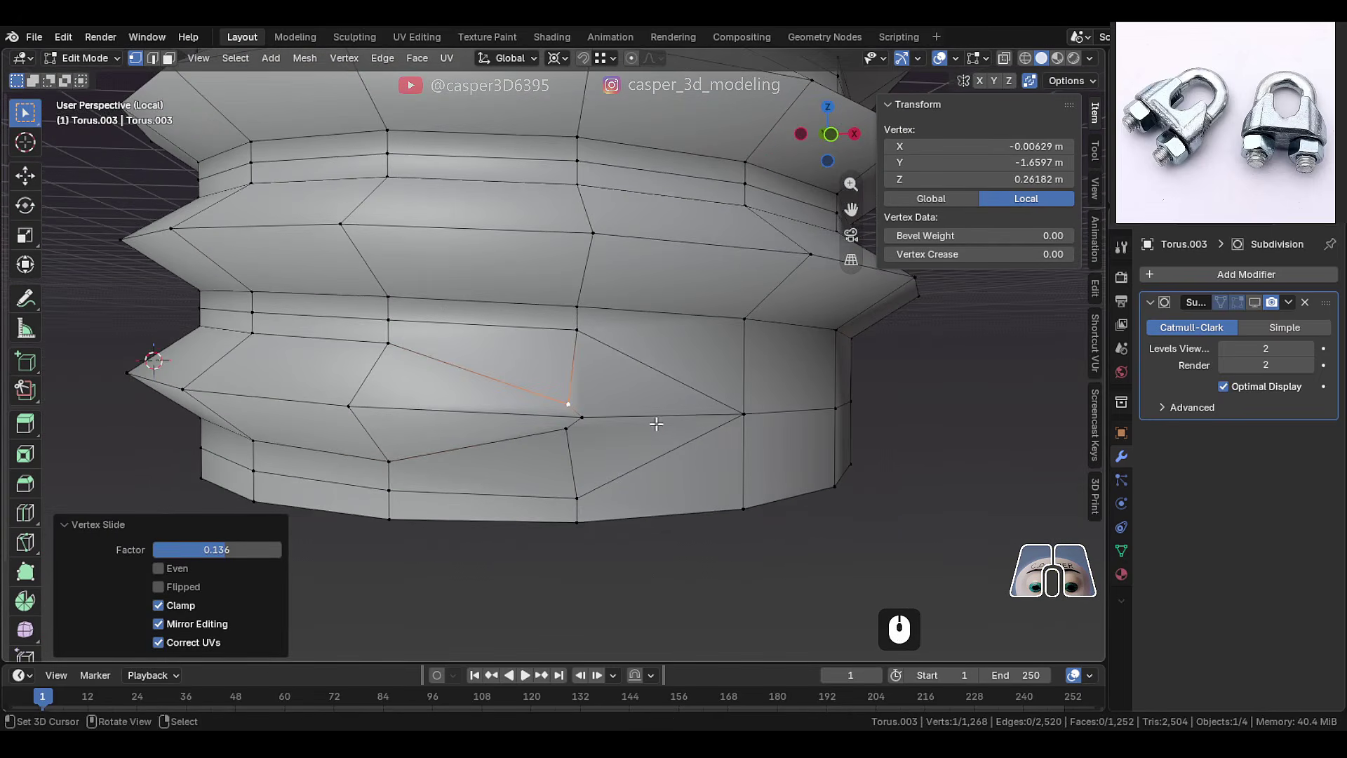
Move the thread's bottom rim edge loop about 0.01 m down along Z
{"action": "scroll", "coordinate": [647, 422], "scroll_direction": "down", "scroll_amount": 1}
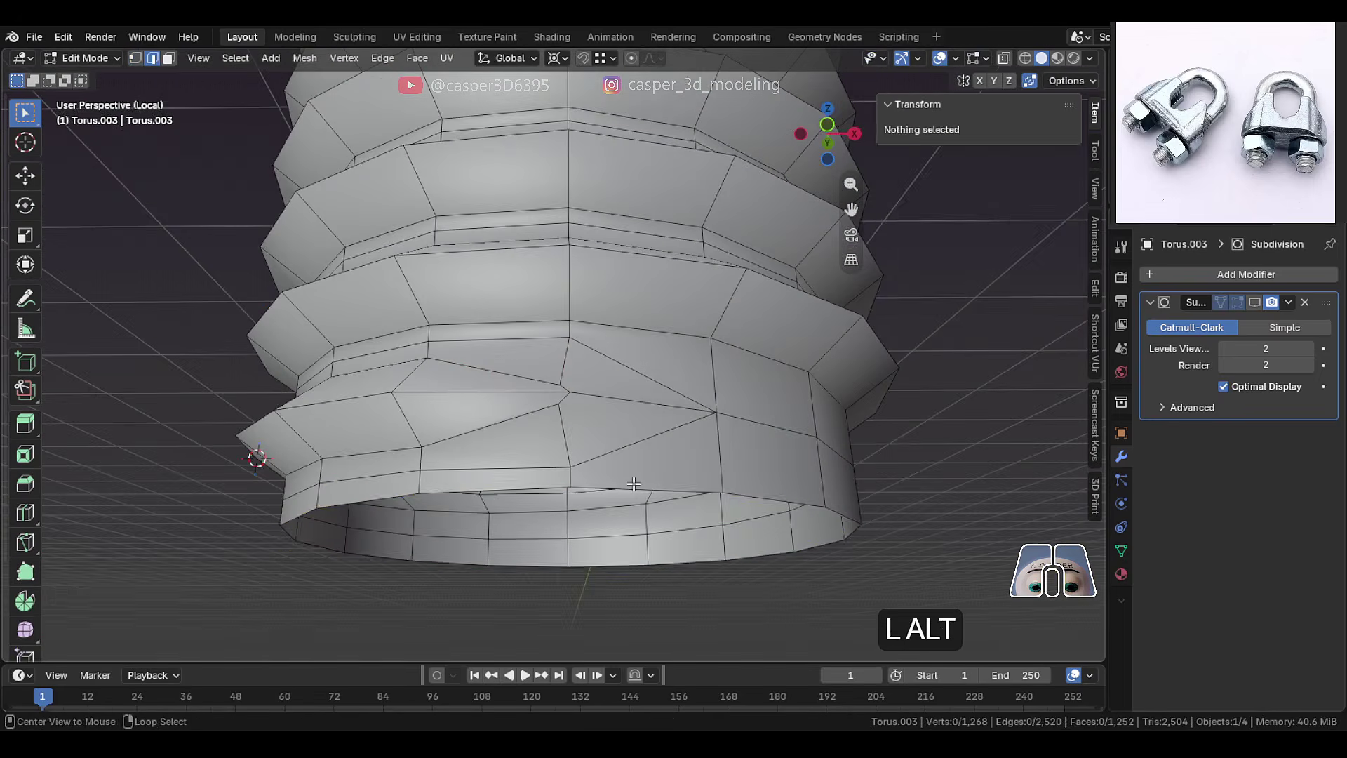
{"action": "left_click", "coordinate": [618, 561], "text": "alt"}
{"action": "key", "text": "KP_1"}
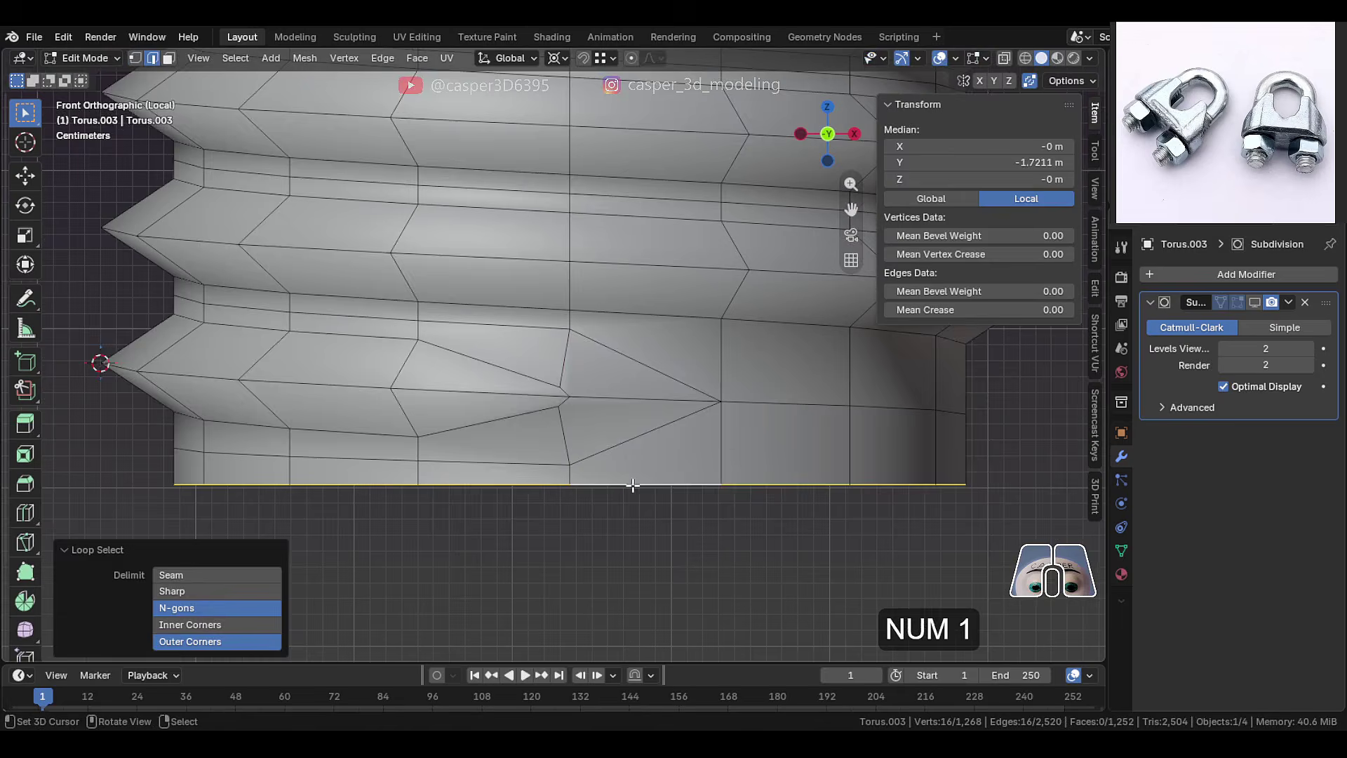
{"action": "key", "text": "g"}
{"action": "key", "text": "z"}
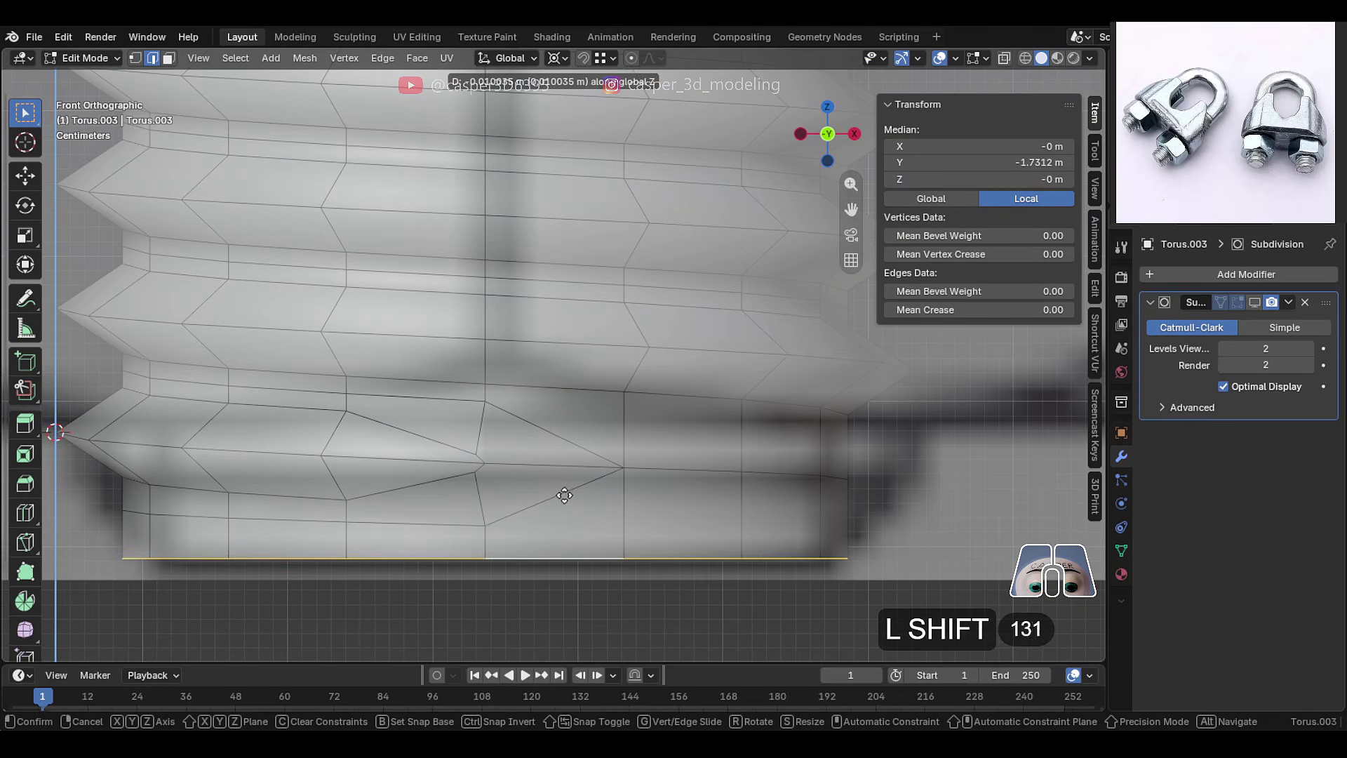
{"action": "left_click", "coordinate": [564, 496]}
Fill the open bottom rim with a face and inset it by about 0.11 m
{"action": "middle_click_drag", "start_coordinate": [564, 496], "coordinate": [721, 360]}
{"action": "key", "text": "f"}
{"action": "key", "text": "i"}
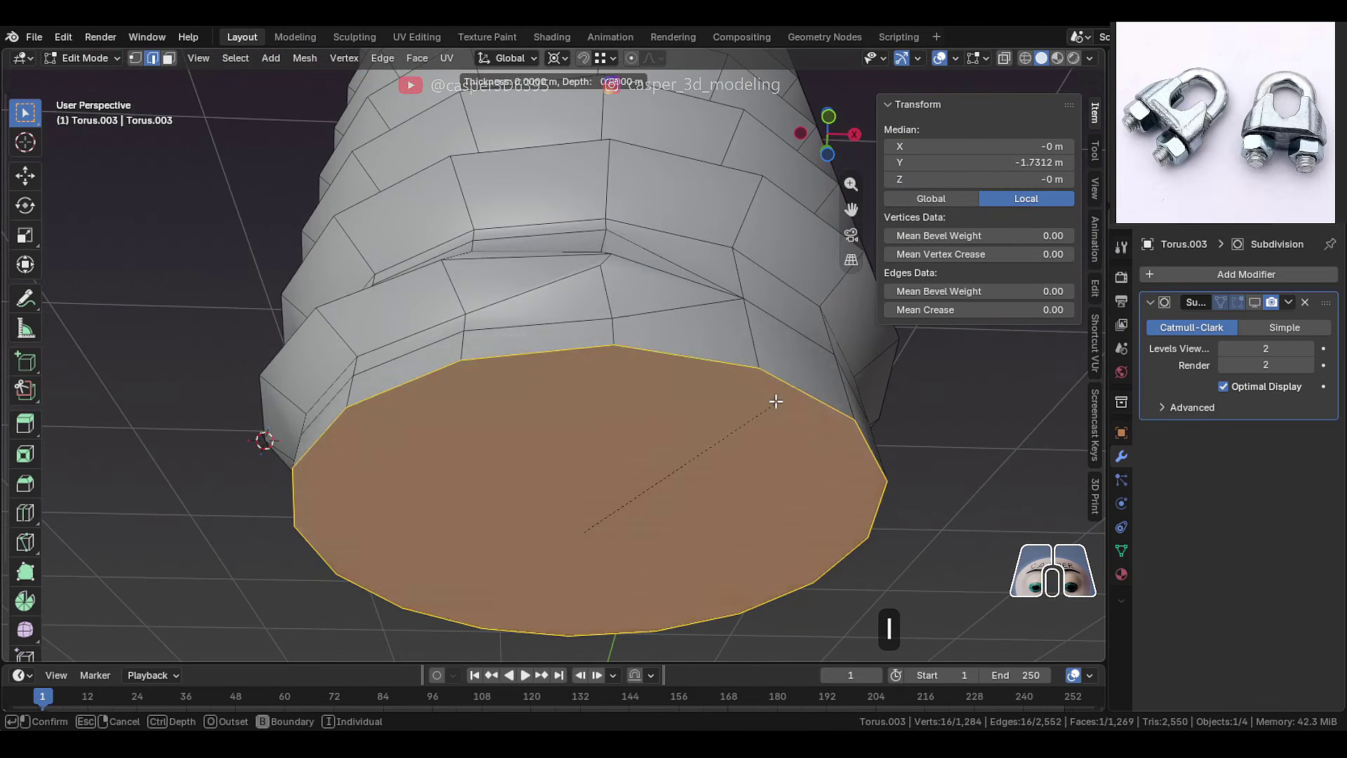
{"action": "left_click", "coordinate": [665, 467]}
{"action": "middle_click_drag", "start_coordinate": [665, 467], "coordinate": [674, 427]}
Scale the inset bottom face to 1.044 in X and Y and raise it about 0.007 m along Z
{"action": "key", "text": "s"}
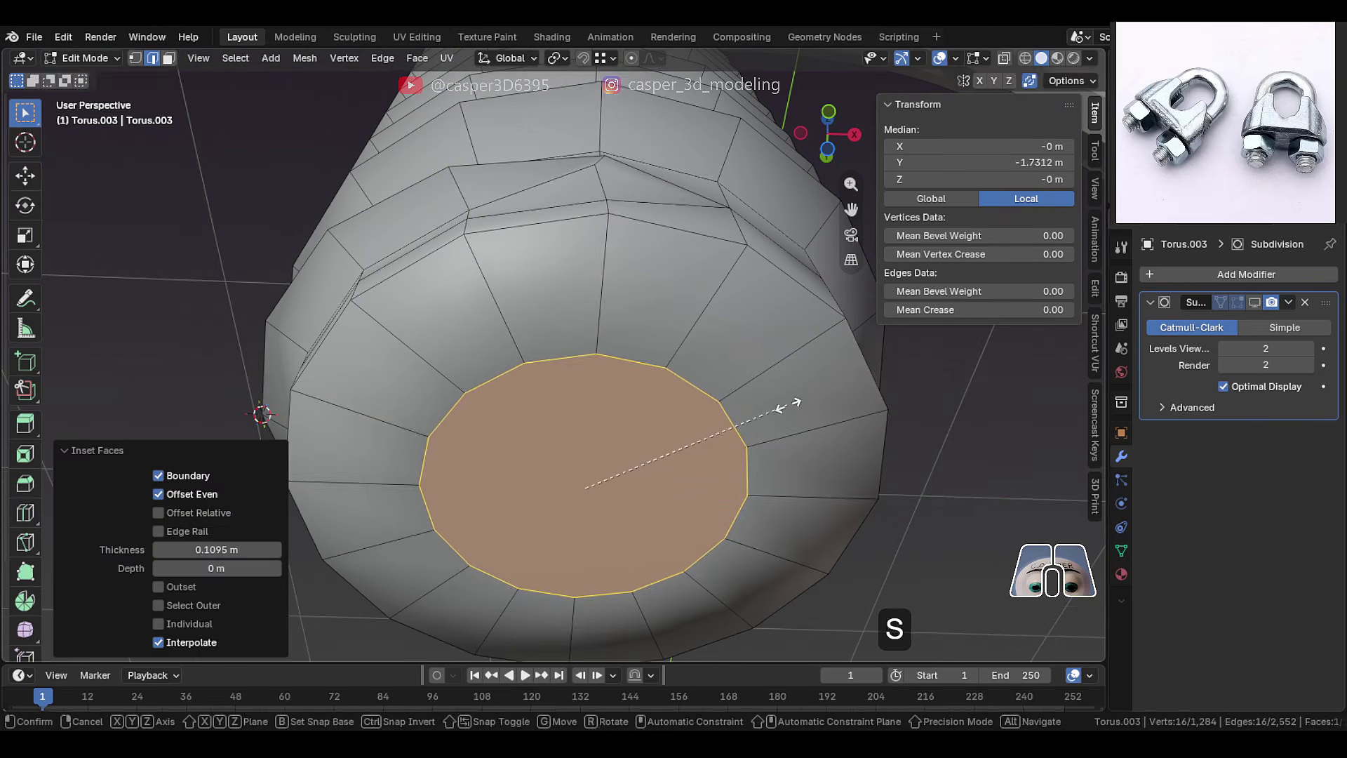
{"action": "key", "text": "shift+z"}
{"action": "left_click", "coordinate": [875, 365]}
{"action": "key", "text": "g"}
{"action": "key", "text": "z"}
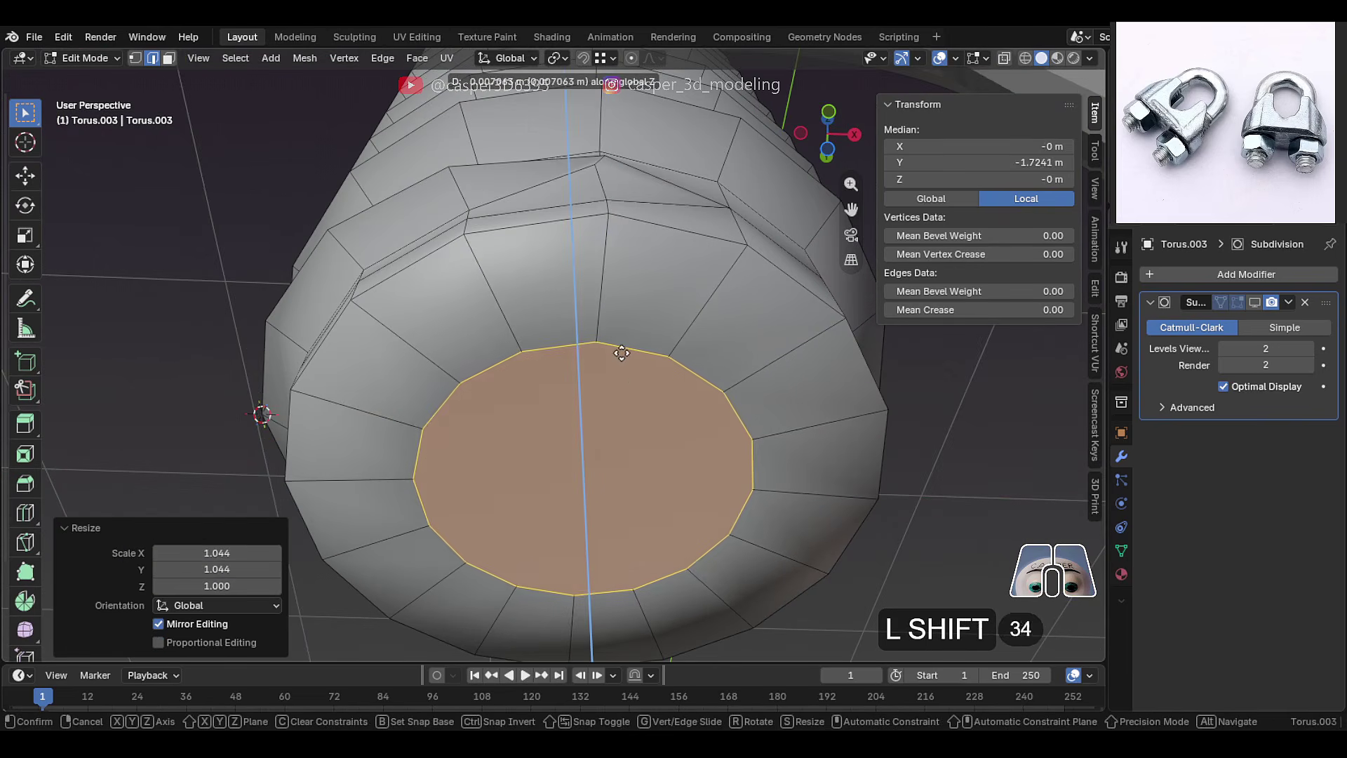
{"action": "left_click", "coordinate": [619, 386]}
Inset the bottom face again by about 0.06 m and grid fill it with span 4 and offset -2
{"action": "key", "text": "i"}
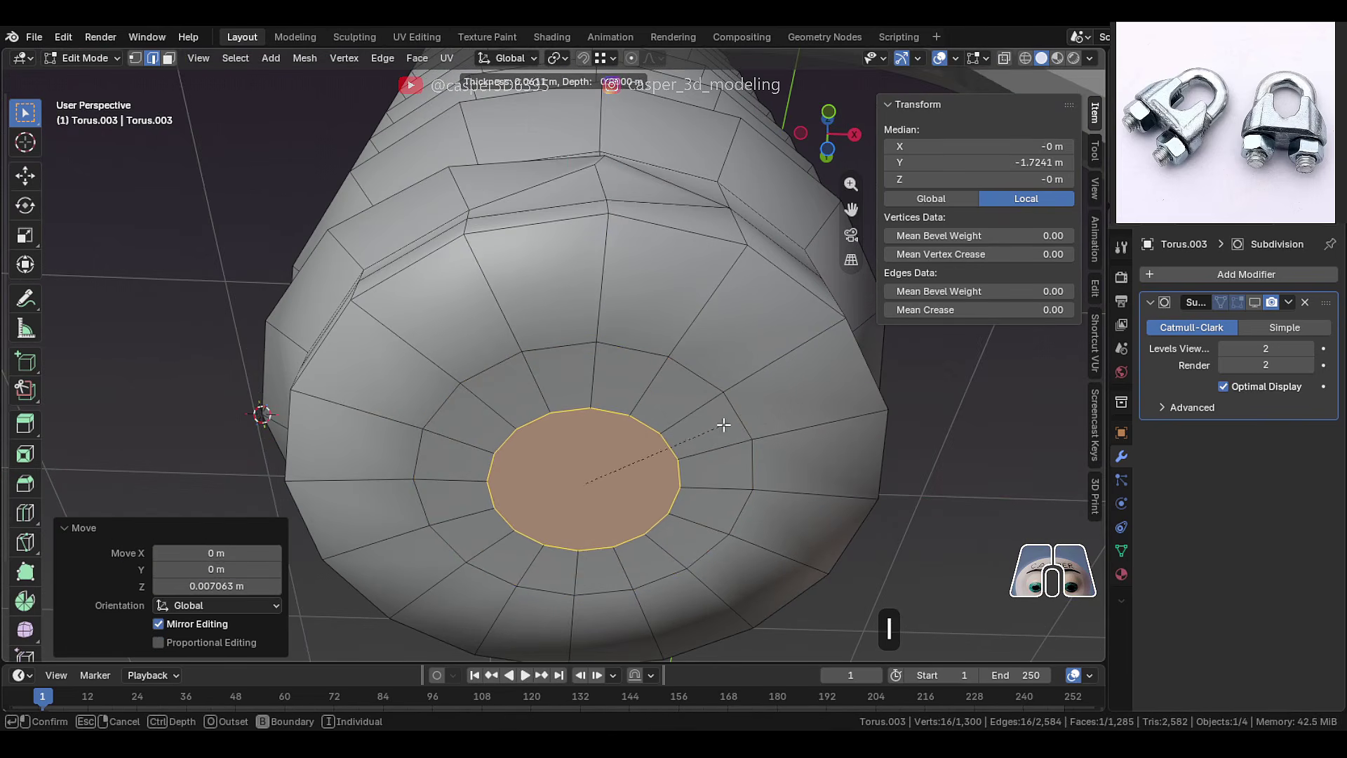
{"action": "left_click", "coordinate": [723, 425]}
{"action": "left_click", "coordinate": [417, 57]}
{"action": "left_click", "coordinate": [492, 257]}
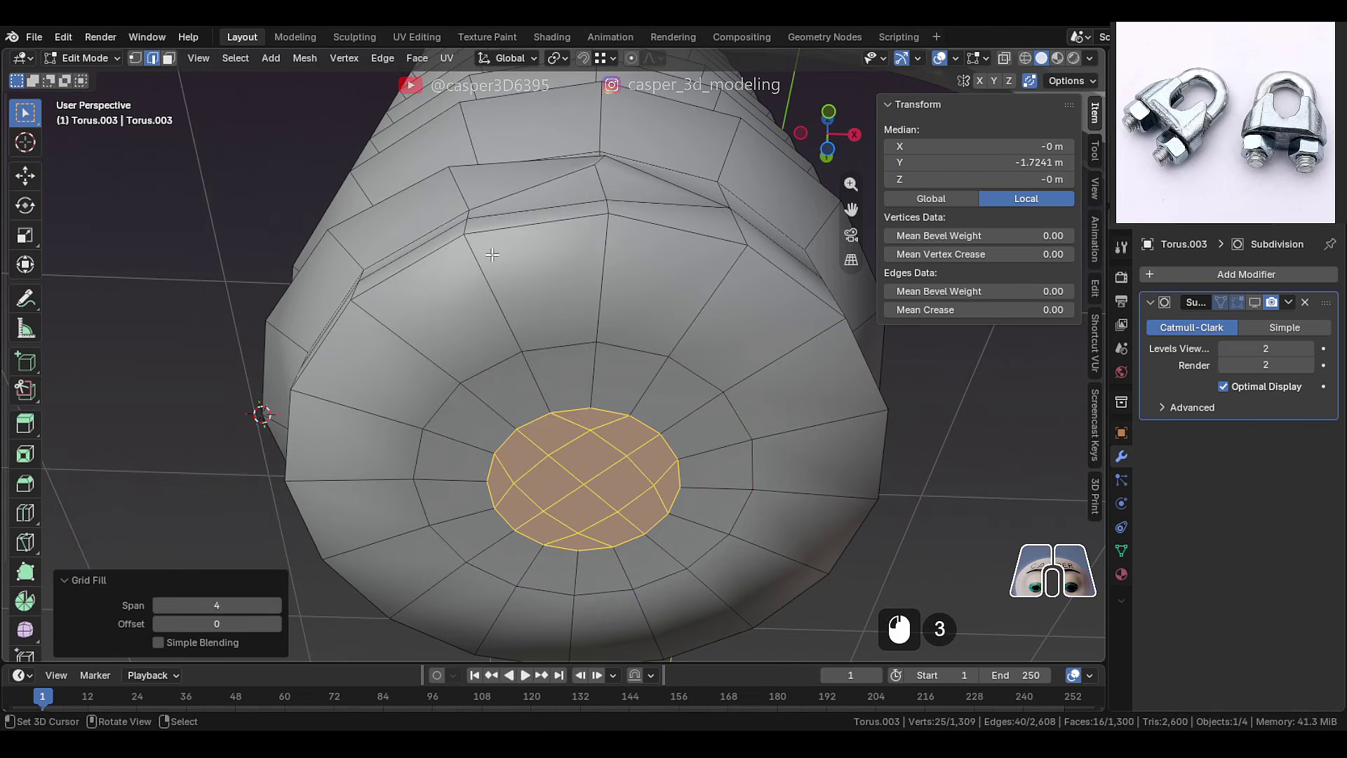
{"action": "left_click", "coordinate": [156, 617]}
{"action": "left_click", "coordinate": [156, 616]}
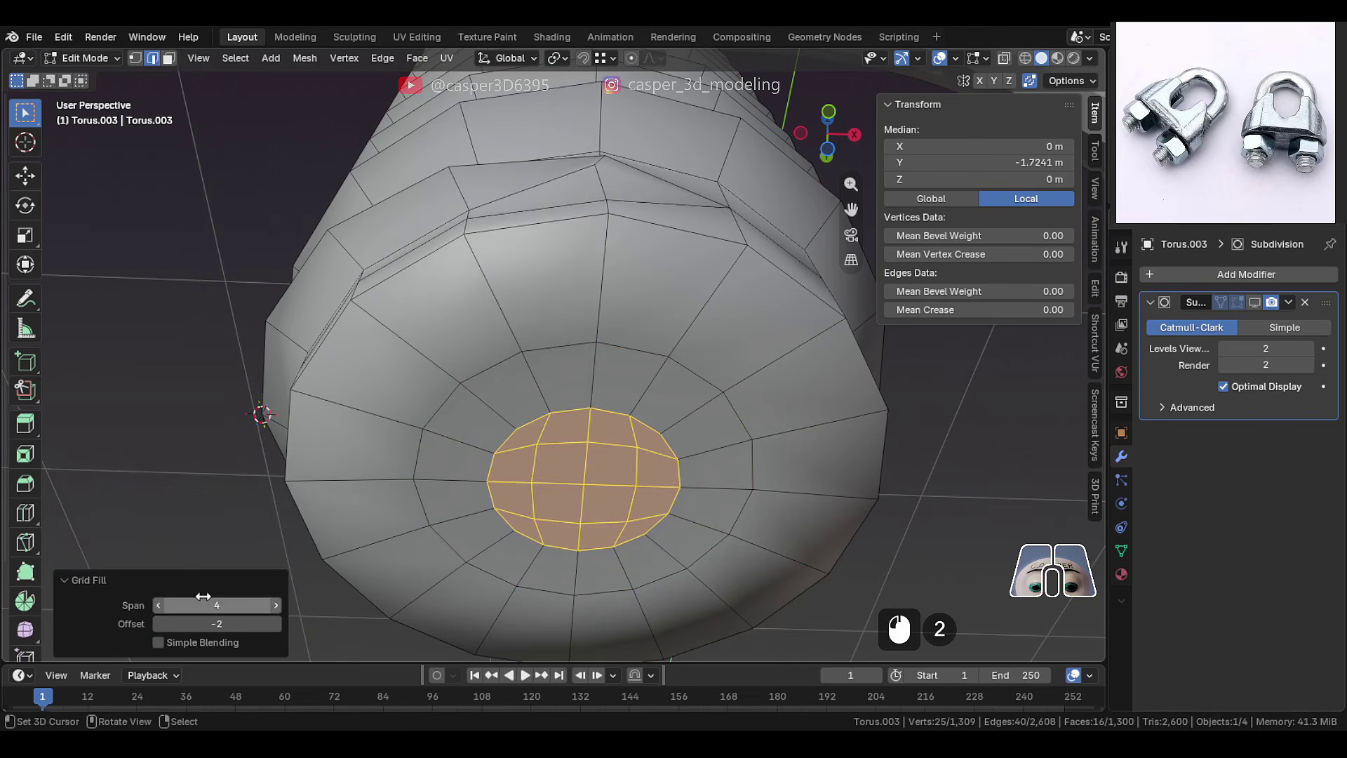
{"action": "left_click", "coordinate": [179, 640]}
Bevel the outer edge loop of the bottom cap and check the thread end with the Subdivision modifier displayed
{"action": "scroll", "coordinate": [449, 350], "scroll_direction": "down", "scroll_amount": 1}
{"action": "scroll", "coordinate": [491, 281], "scroll_direction": "up", "scroll_amount": 1}
{"action": "middle_click_drag", "start_coordinate": [523, 218], "coordinate": [525, 242]}
{"action": "right_click", "coordinate": [525, 243], "text": "alt"}
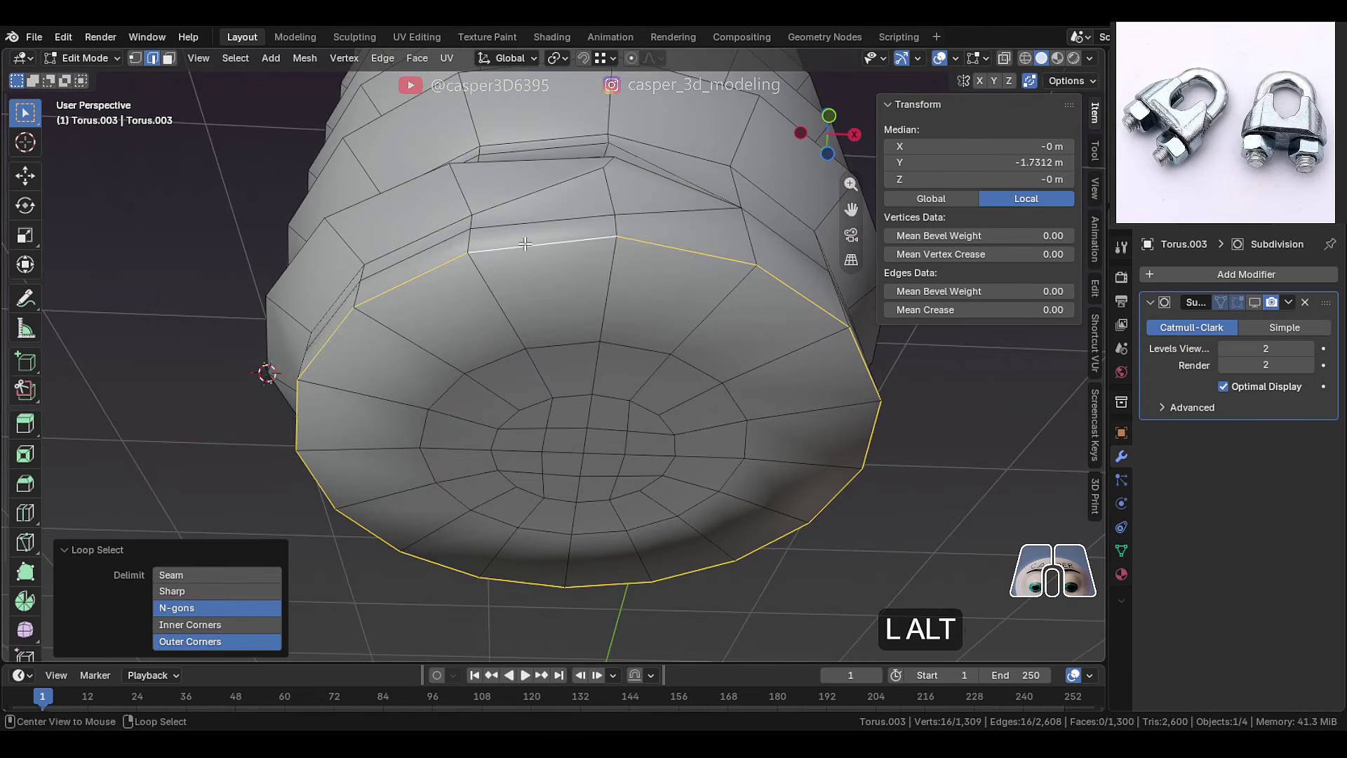
{"action": "key", "text": "ctrl+b"}
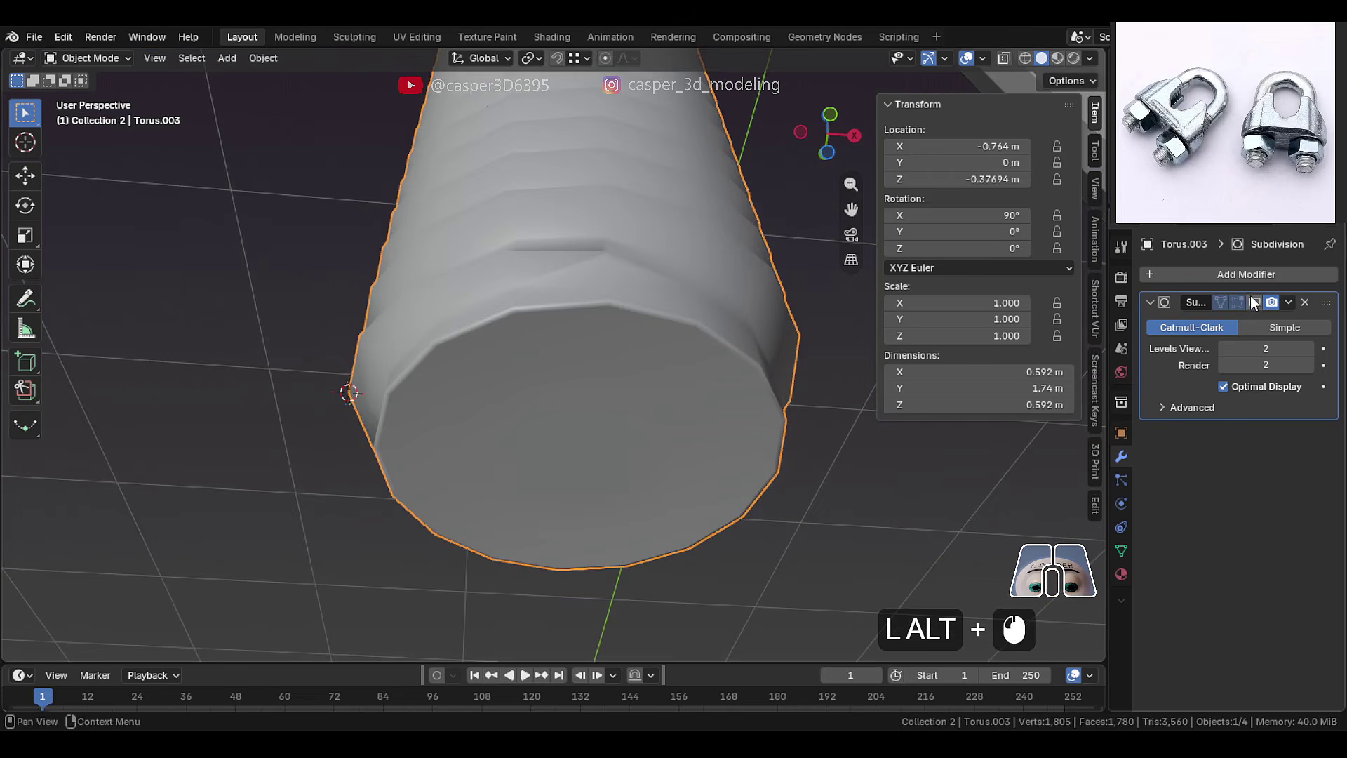
{"action": "left_click", "coordinate": [1255, 302]}
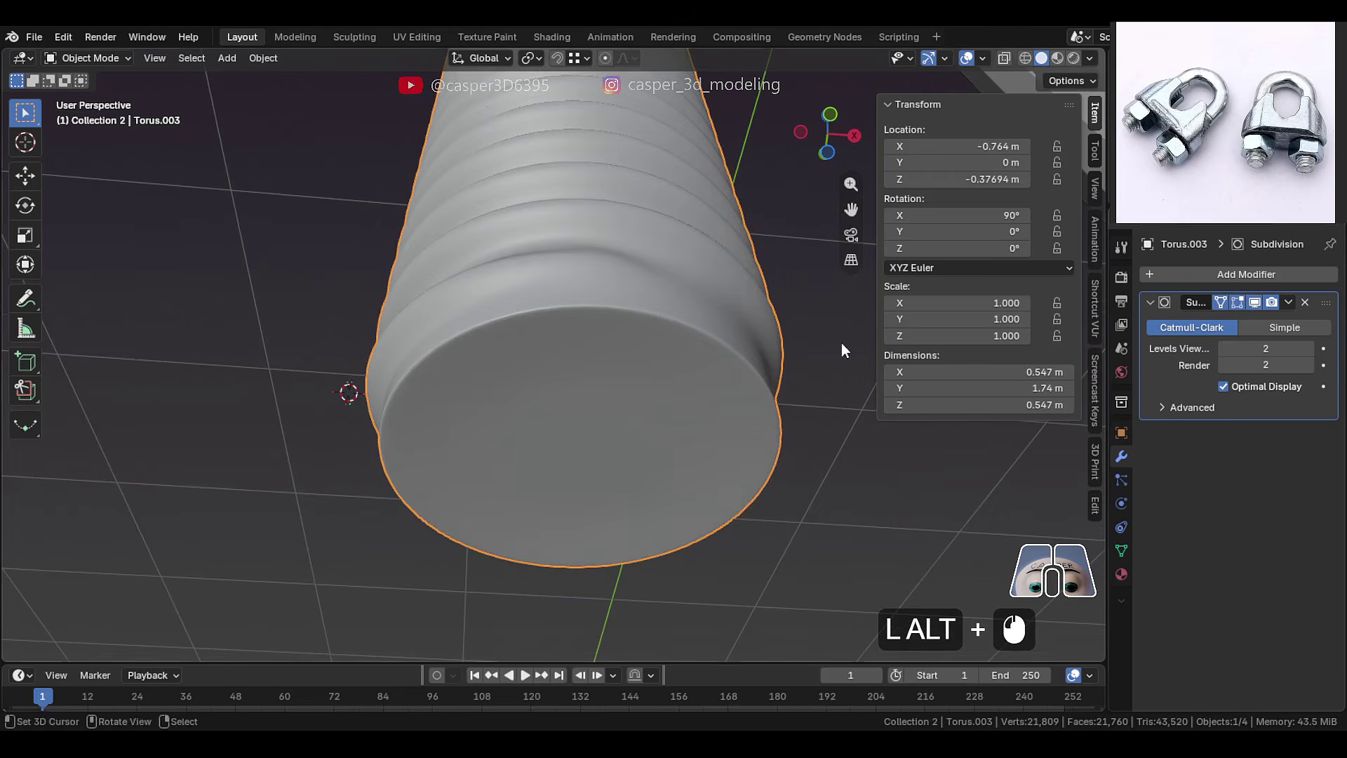
{"action": "middle_click_drag", "start_coordinate": [841, 343], "coordinate": [592, 358]}
Try to bevel the thread's root edge loops and the edge at its upper end with two segments
{"action": "left_click", "coordinate": [504, 306], "text": "alt"}
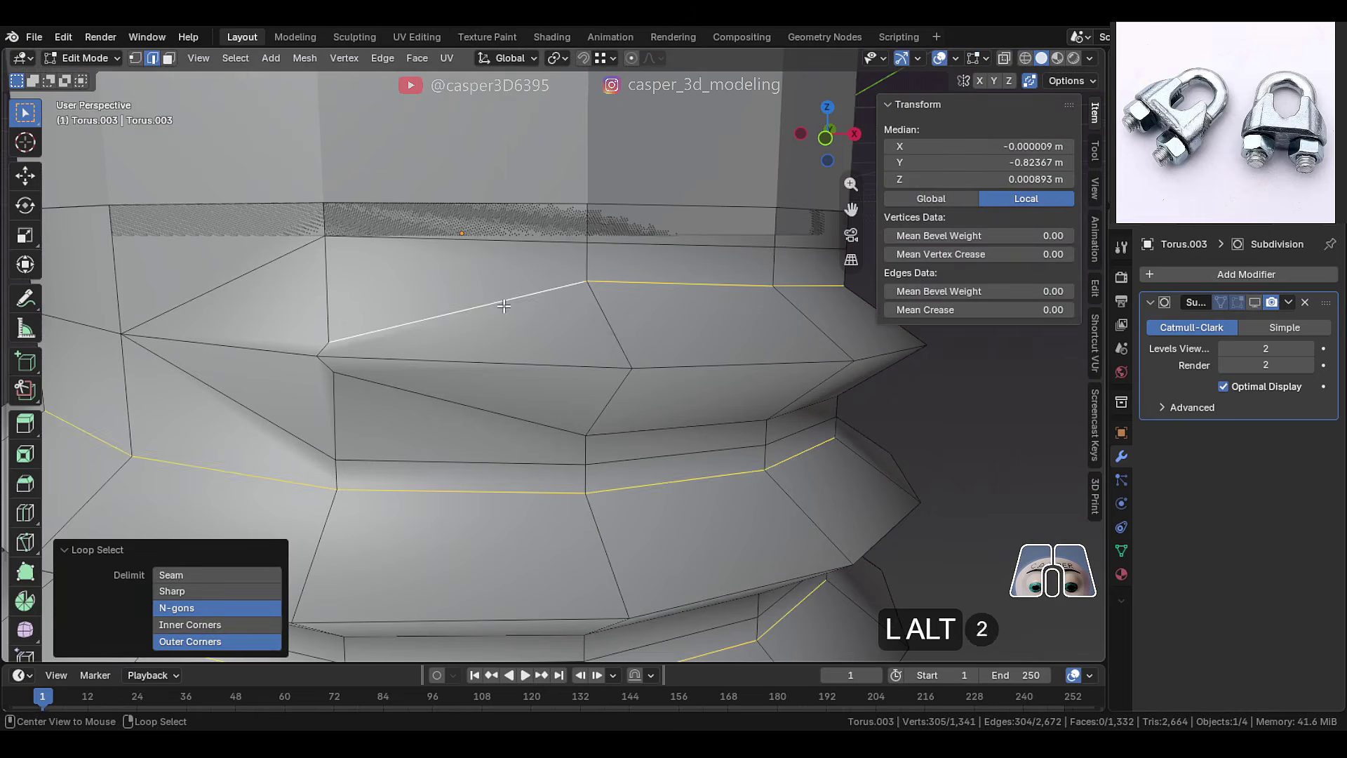
{"action": "left_click", "coordinate": [481, 391], "text": "alt+shift"}
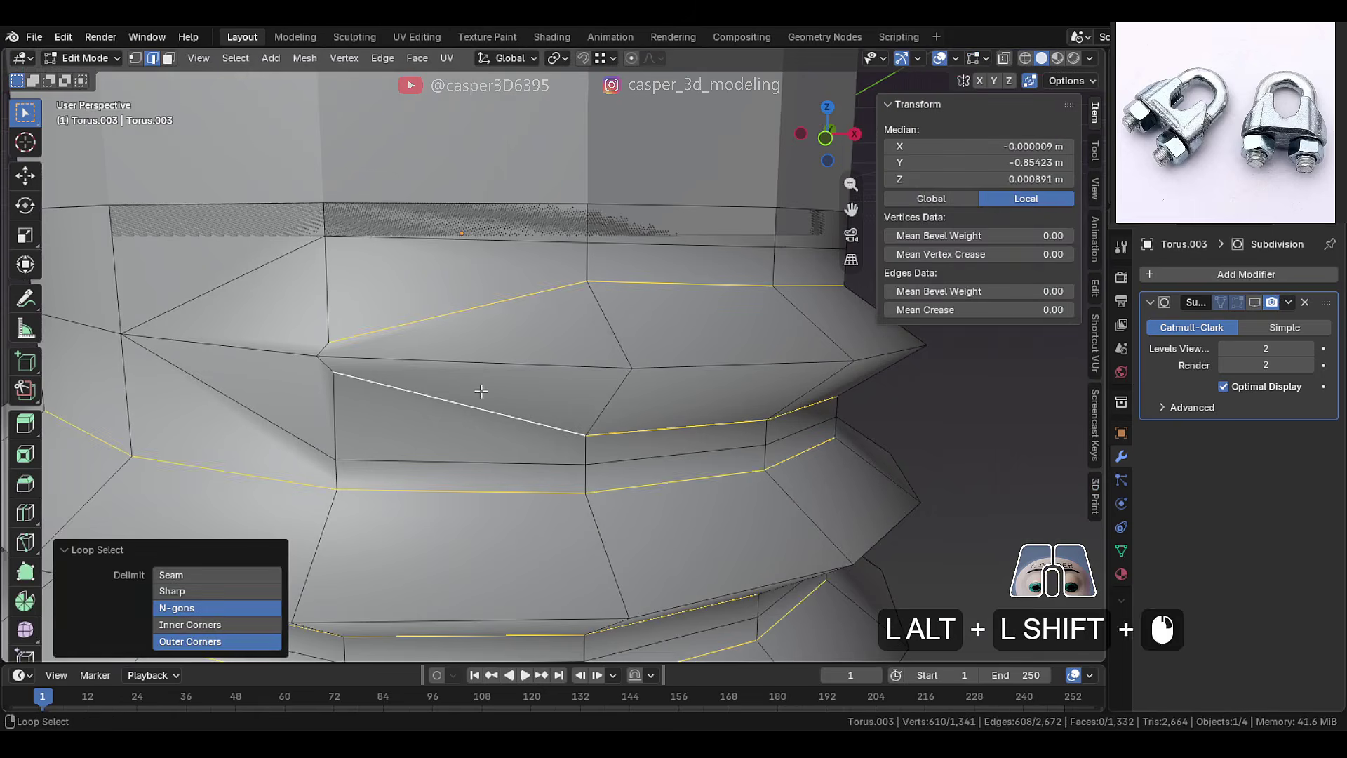
{"action": "left_click", "coordinate": [319, 365], "text": "alt+shift"}
{"action": "scroll", "coordinate": [659, 367], "scroll_direction": "down", "scroll_amount": 3}
{"action": "middle_click_drag", "start_coordinate": [658, 368], "coordinate": [596, 369]}
{"action": "middle_click_drag", "start_coordinate": [596, 368], "coordinate": [786, 374], "text": "shift"}
{"action": "key", "text": "ctrl+b"}
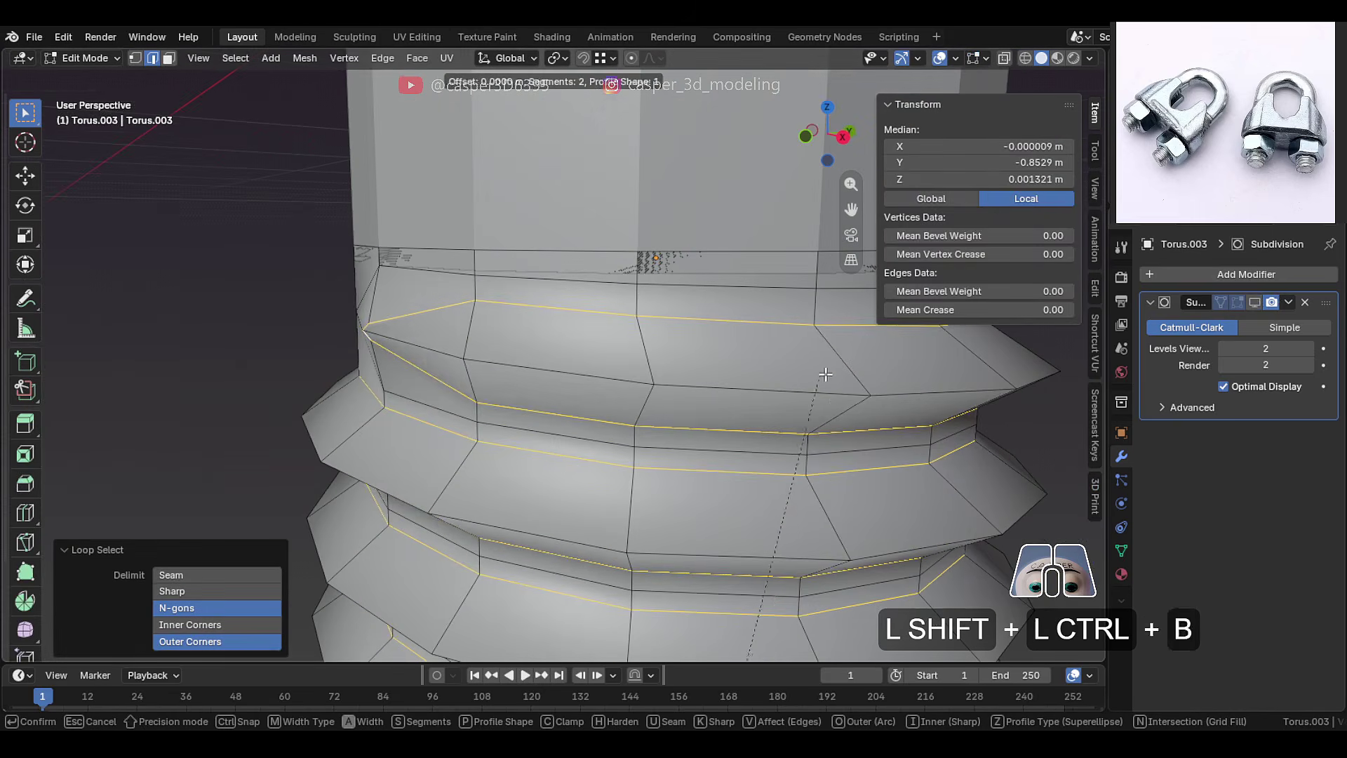
{"action": "left_click", "coordinate": [853, 365]}
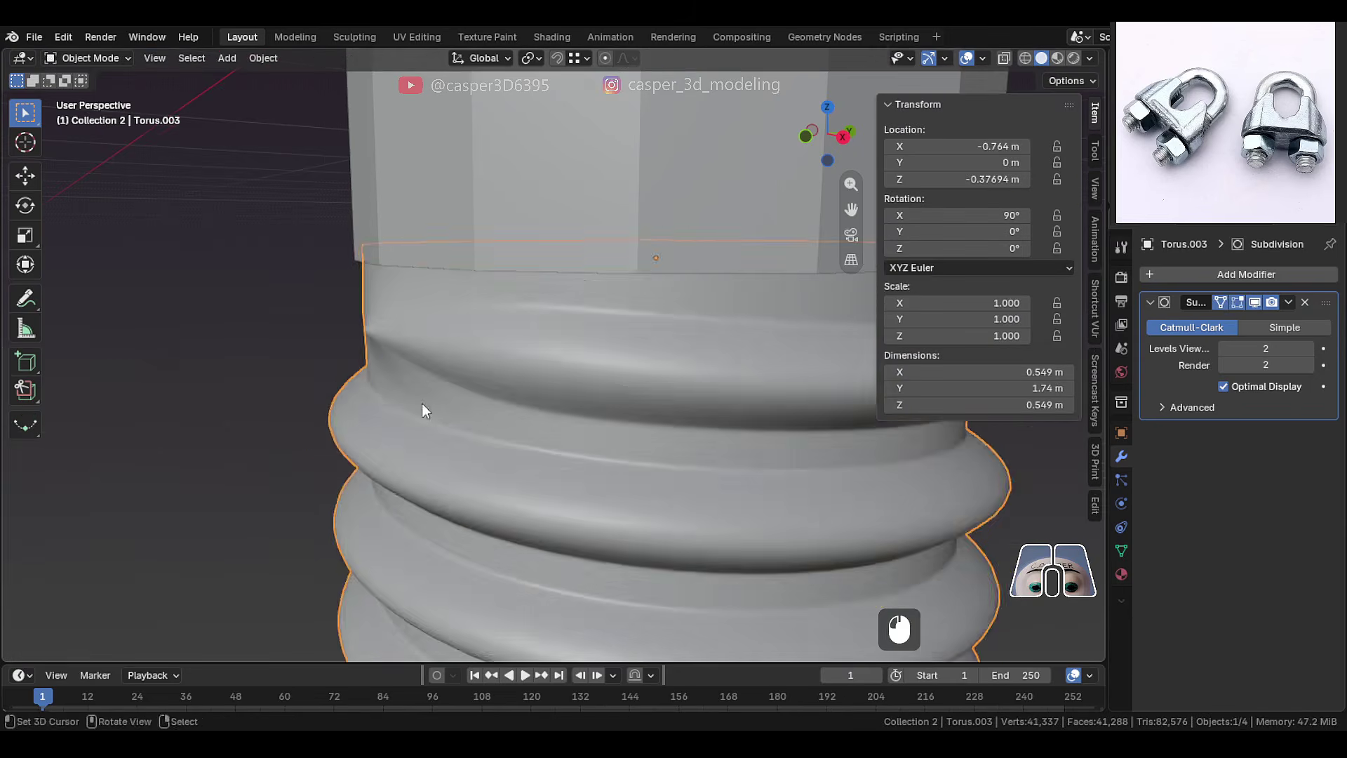
Undo the bevel on the thread's root edge loops
{"action": "scroll", "coordinate": [423, 403], "scroll_direction": "down", "scroll_amount": 2}
{"action": "scroll", "coordinate": [522, 395], "scroll_direction": "up", "scroll_amount": 2}
{"action": "key", "text": "ctrl+z"}
{"action": "key", "text": "ctrl+z"}
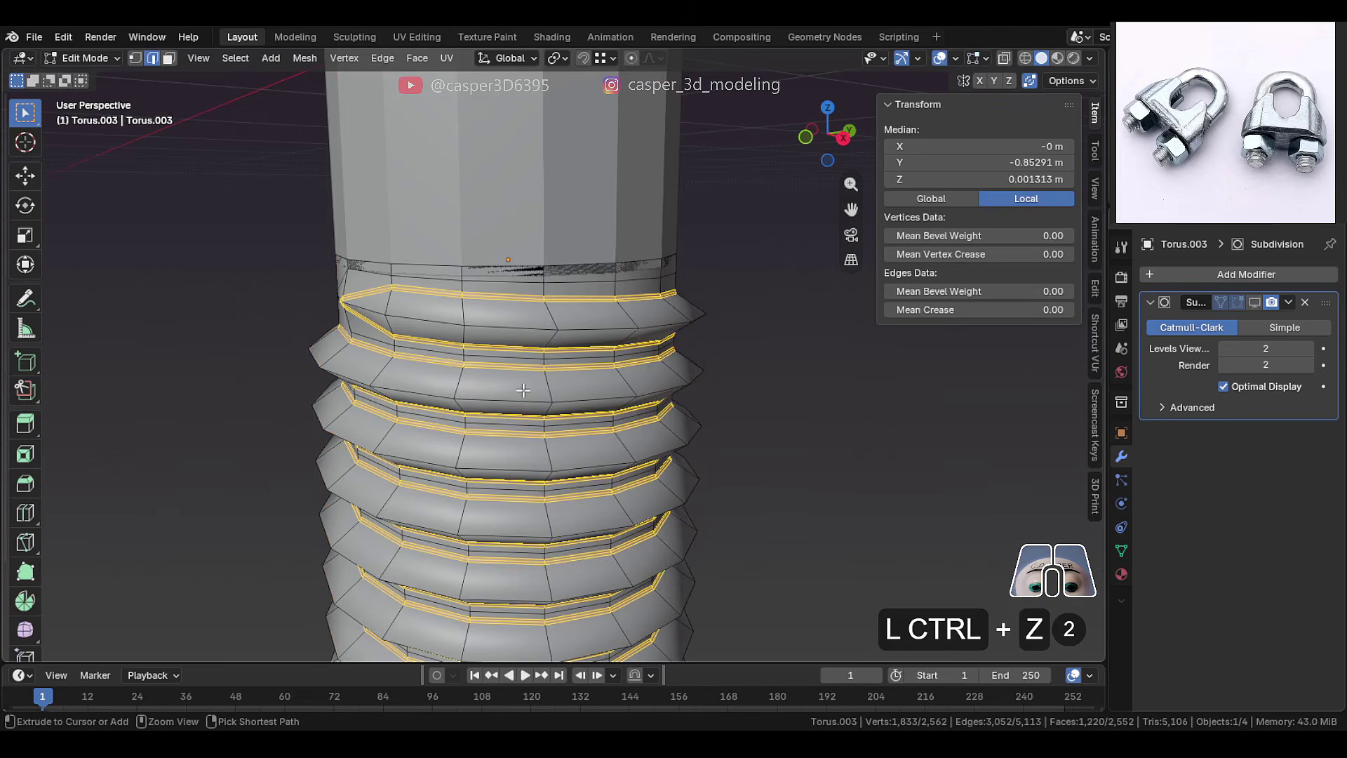
Join the screwed thread with the curved U-bolt body into one object
{"action": "middle_click_drag", "start_coordinate": [500, 317], "coordinate": [646, 326], "text": "shift"}
{"action": "scroll", "coordinate": [842, 358], "scroll_direction": "up", "scroll_amount": 2}
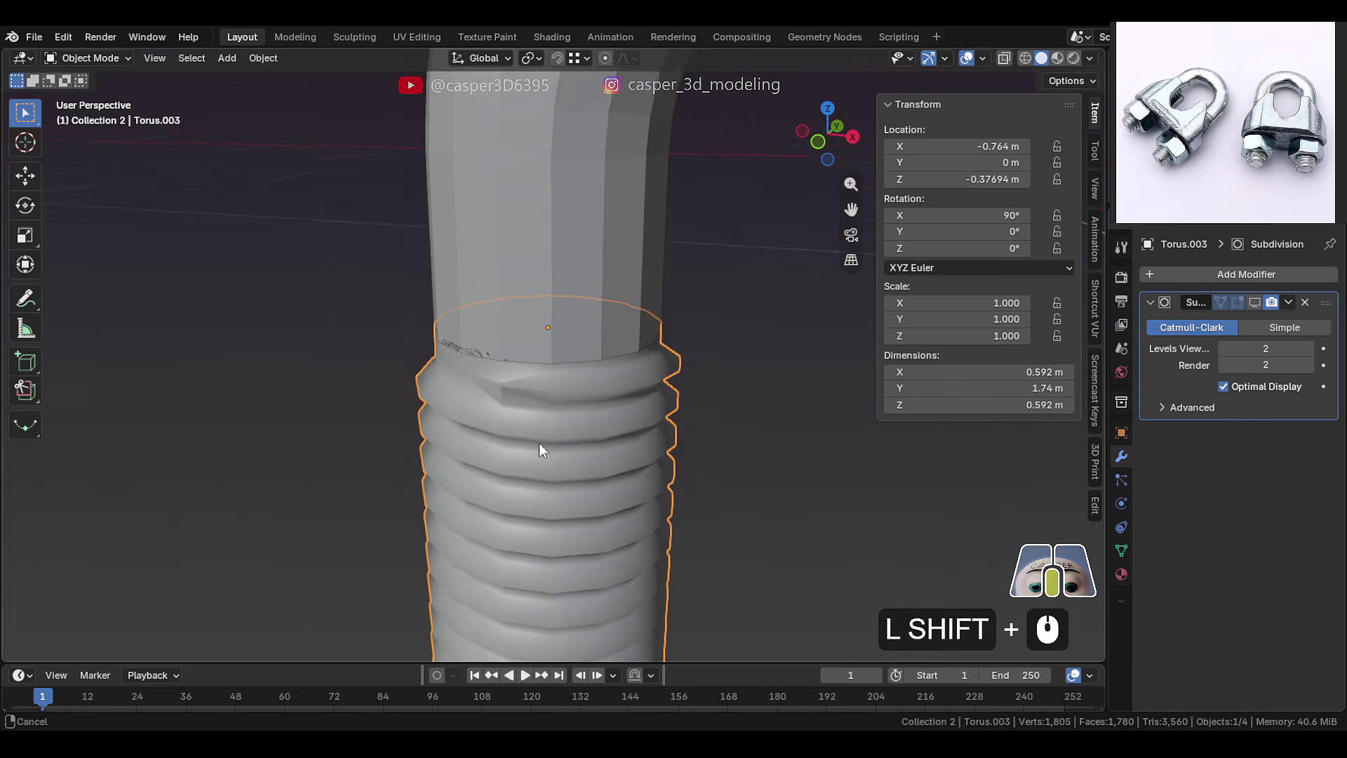
{"action": "middle_click_drag", "start_coordinate": [539, 446], "coordinate": [541, 479], "text": "shift"}
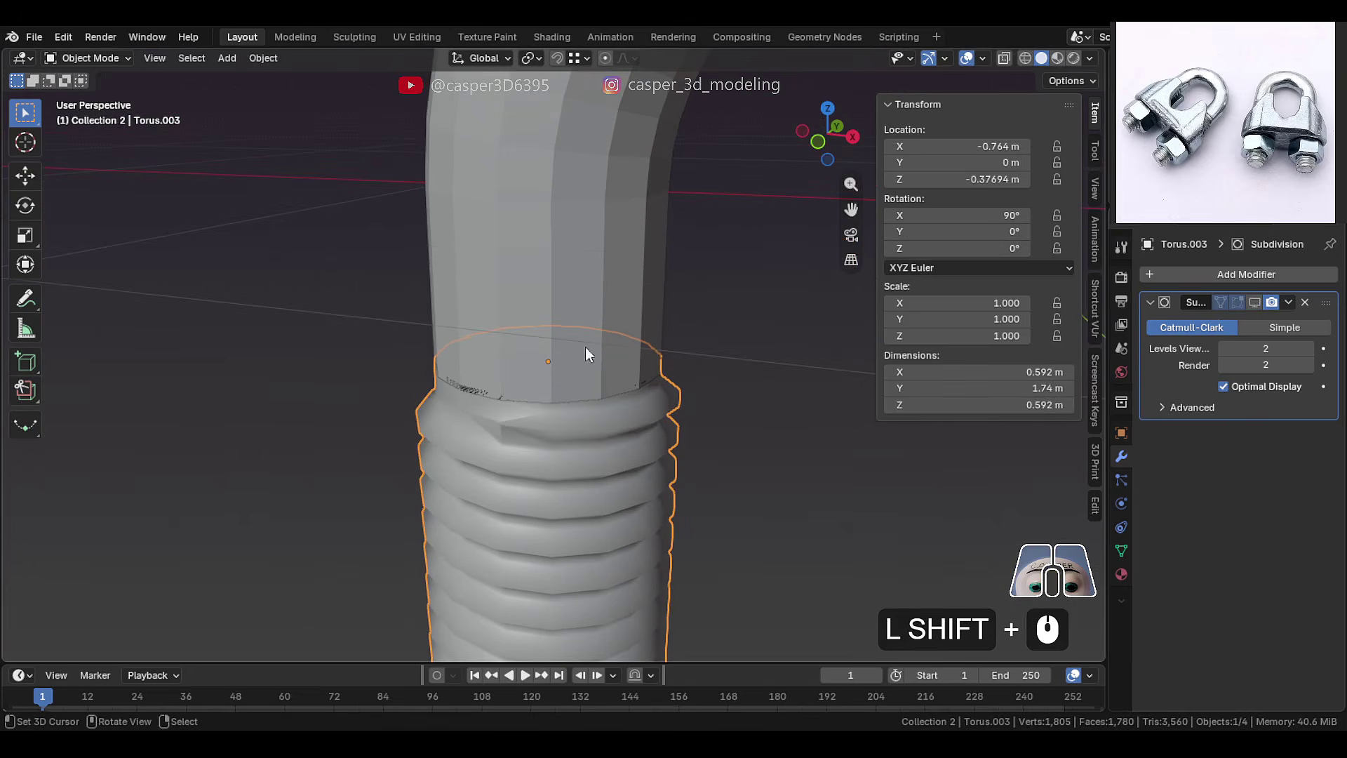
{"action": "scroll", "coordinate": [590, 438], "scroll_direction": "up", "scroll_amount": 1}
{"action": "left_click", "coordinate": [579, 359], "text": "shift"}
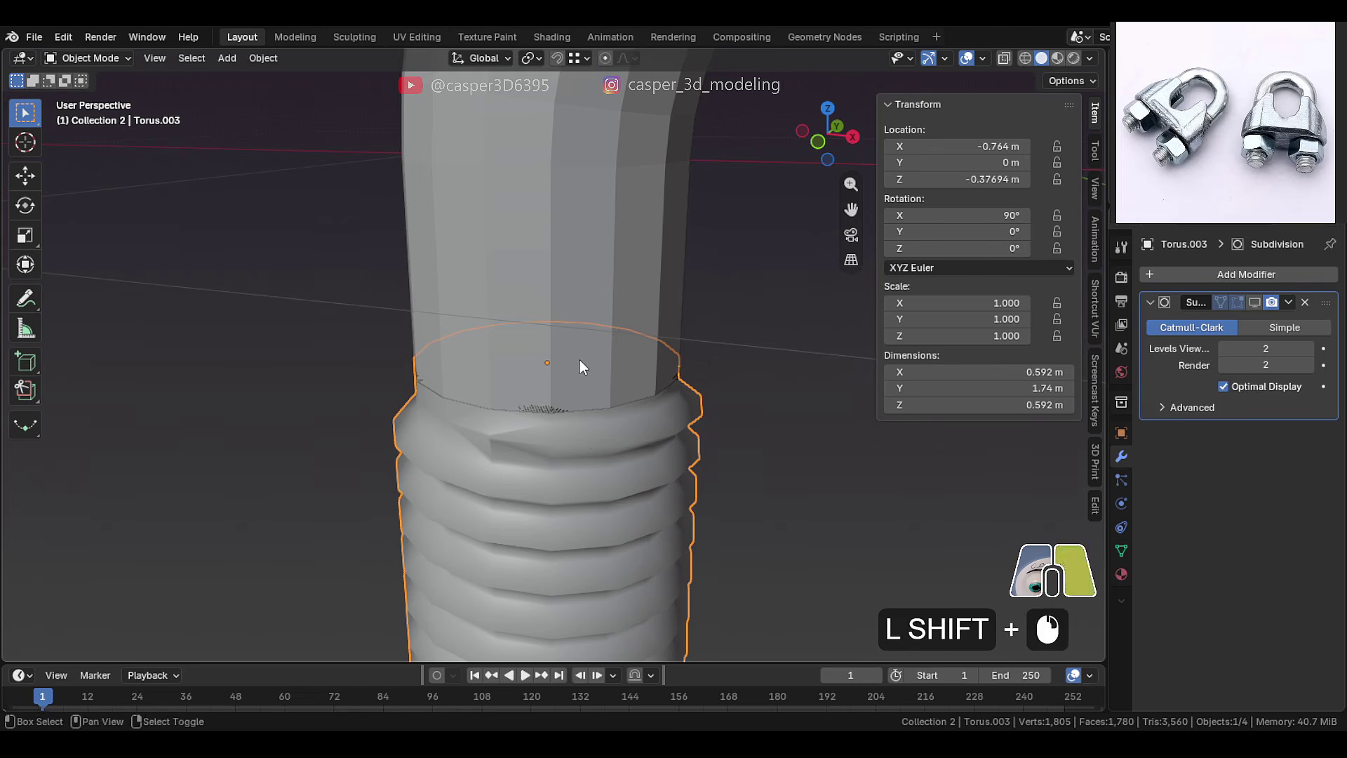
{"action": "key", "text": "ctrl+j"}
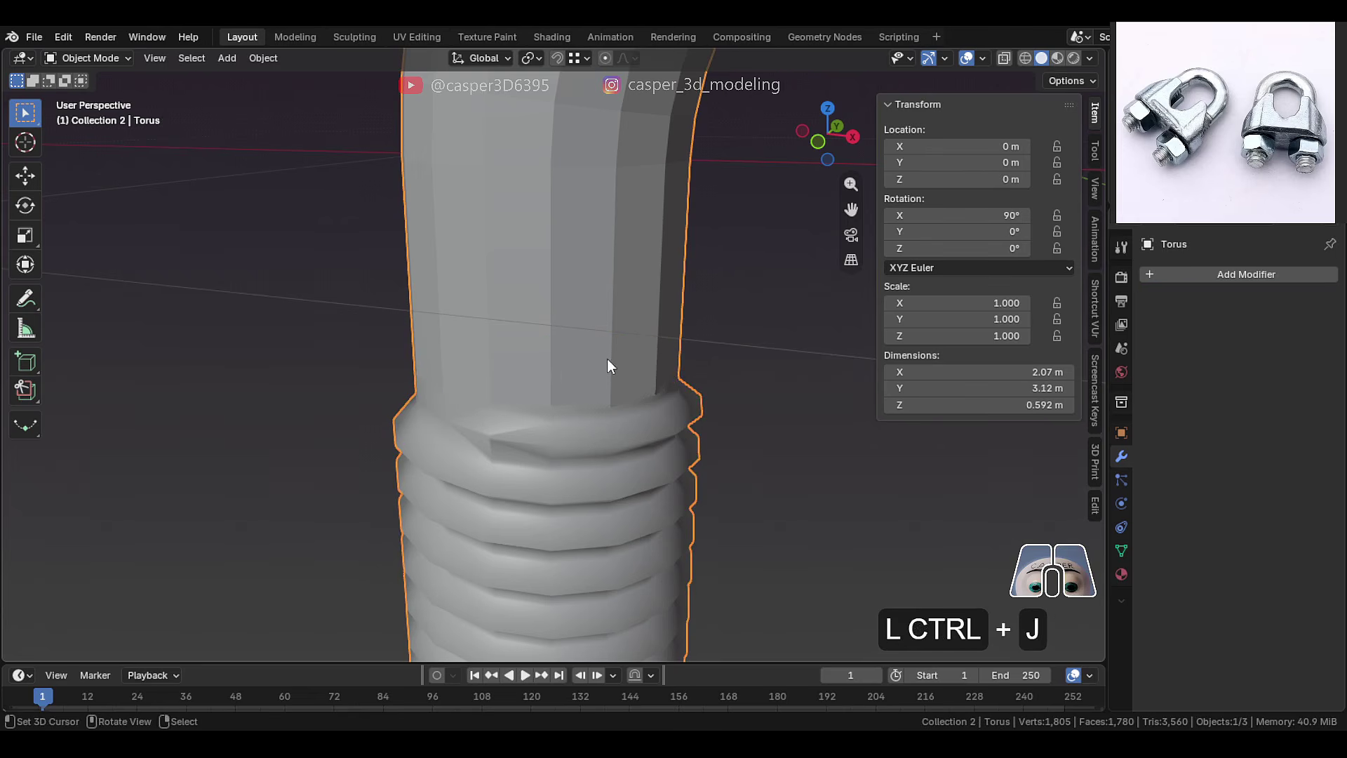
Move the U-bolt body's open lower edge loop about 0.03 m up along Z, away from the thread
{"action": "scroll", "coordinate": [580, 348], "scroll_direction": "up", "scroll_amount": 4}
{"action": "key", "text": "Tab"}
{"action": "left_click", "coordinate": [475, 421]}
{"action": "left_click", "coordinate": [475, 421], "text": "alt"}
{"action": "scroll", "coordinate": [457, 432], "scroll_direction": "up", "scroll_amount": 1}
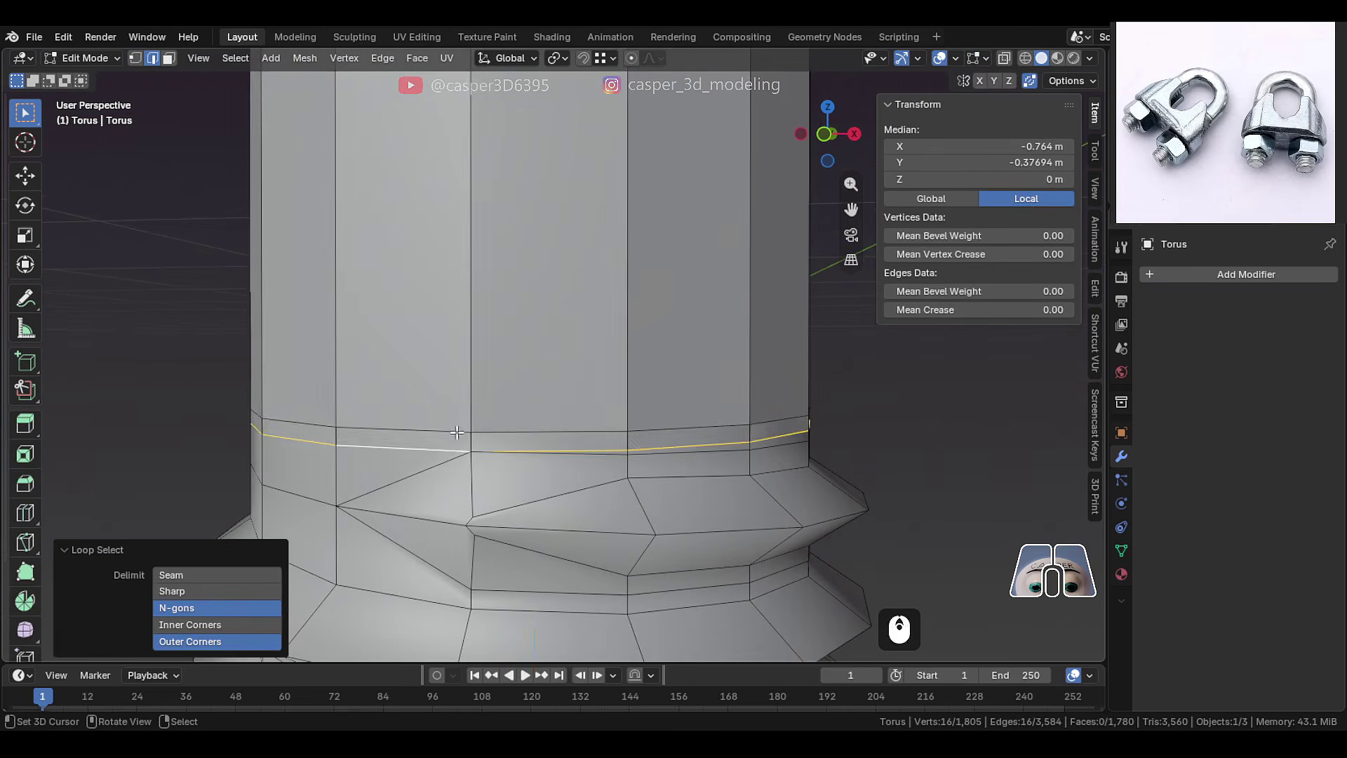
{"action": "key", "text": "g"}
{"action": "key", "text": "z"}
{"action": "left_click", "coordinate": [469, 409]}
Bridge the U-bolt body's lower edge loop with the thread's top edge loop
{"action": "middle_click_drag", "start_coordinate": [469, 409], "coordinate": [516, 365]}
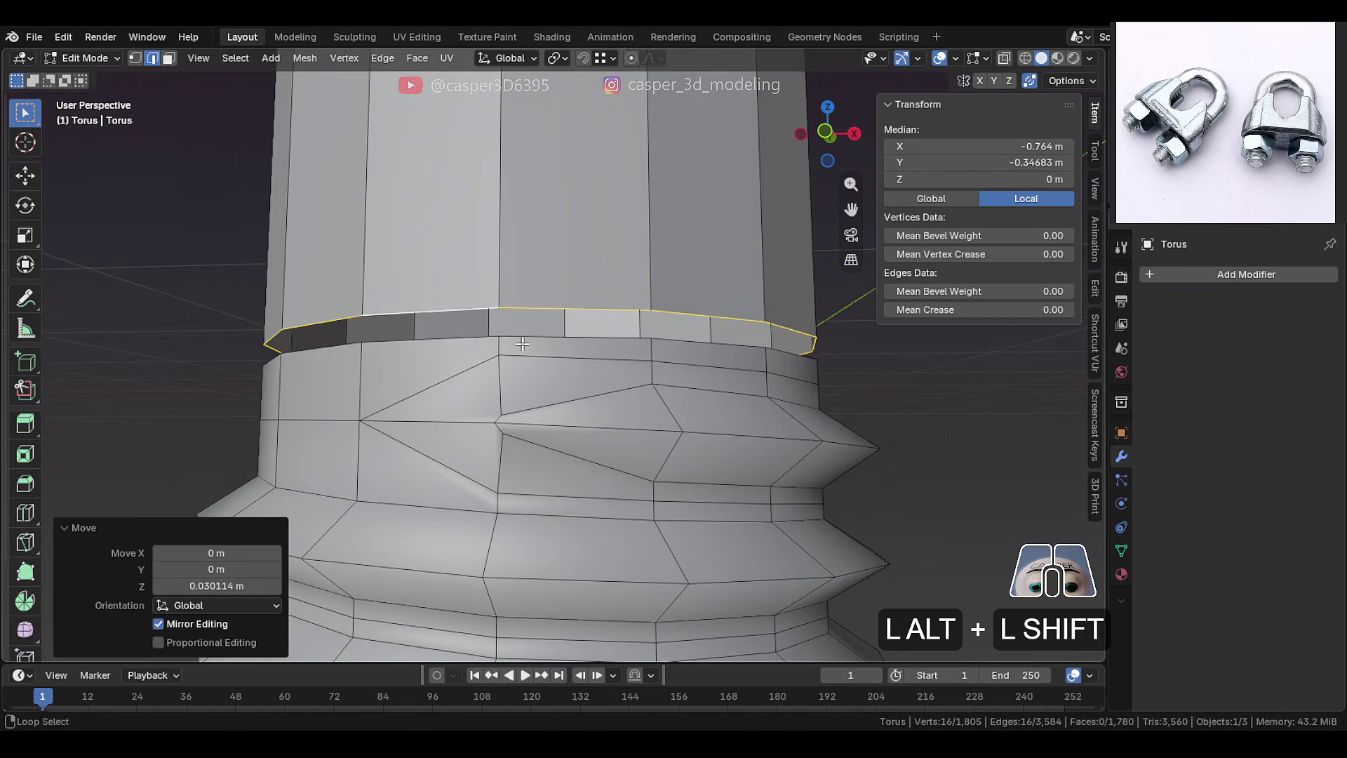
{"action": "right_click", "coordinate": [533, 332], "text": "alt+shift"}
{"action": "middle_click_drag", "start_coordinate": [477, 176], "coordinate": [433, 159]}
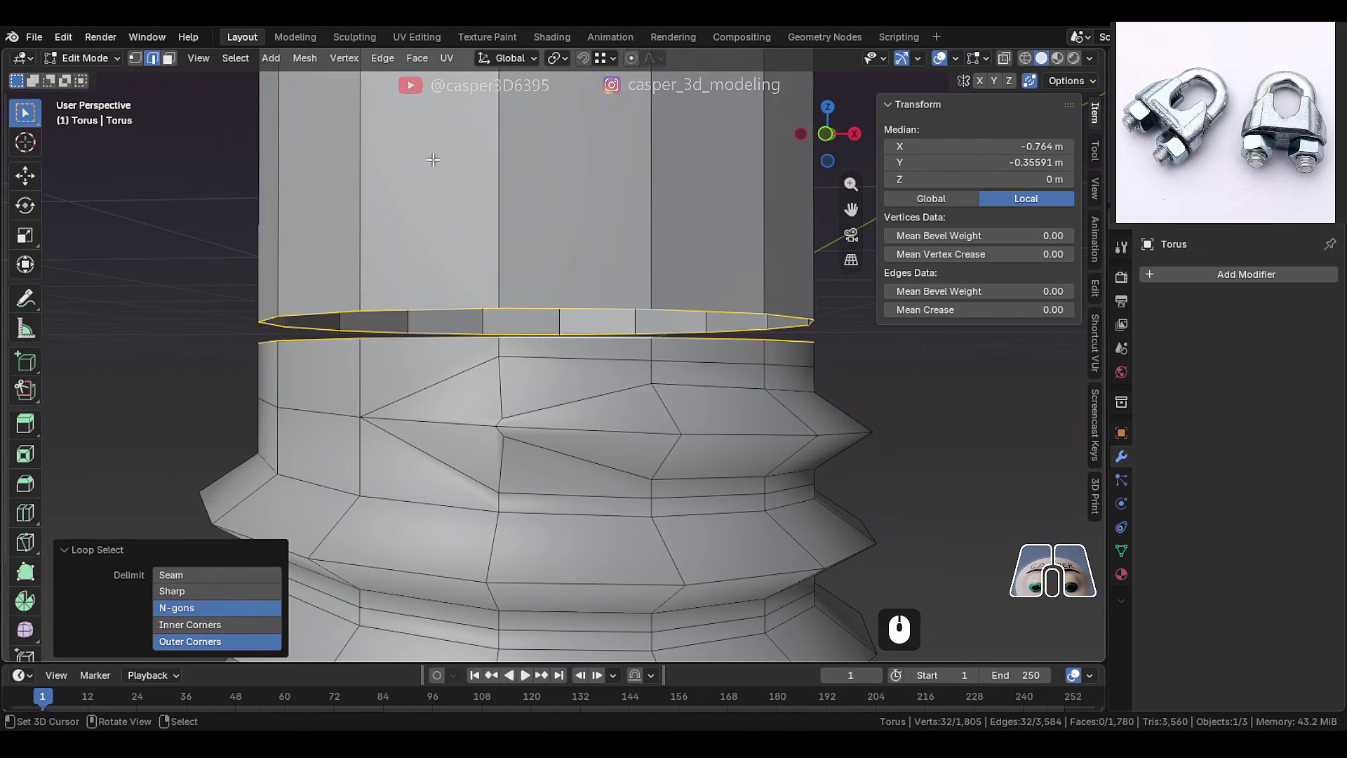
{"action": "left_click", "coordinate": [383, 57]}
{"action": "left_click", "coordinate": [443, 129]}
{"action": "middle_click_drag", "start_coordinate": [575, 330], "coordinate": [618, 319], "text": "shift"}
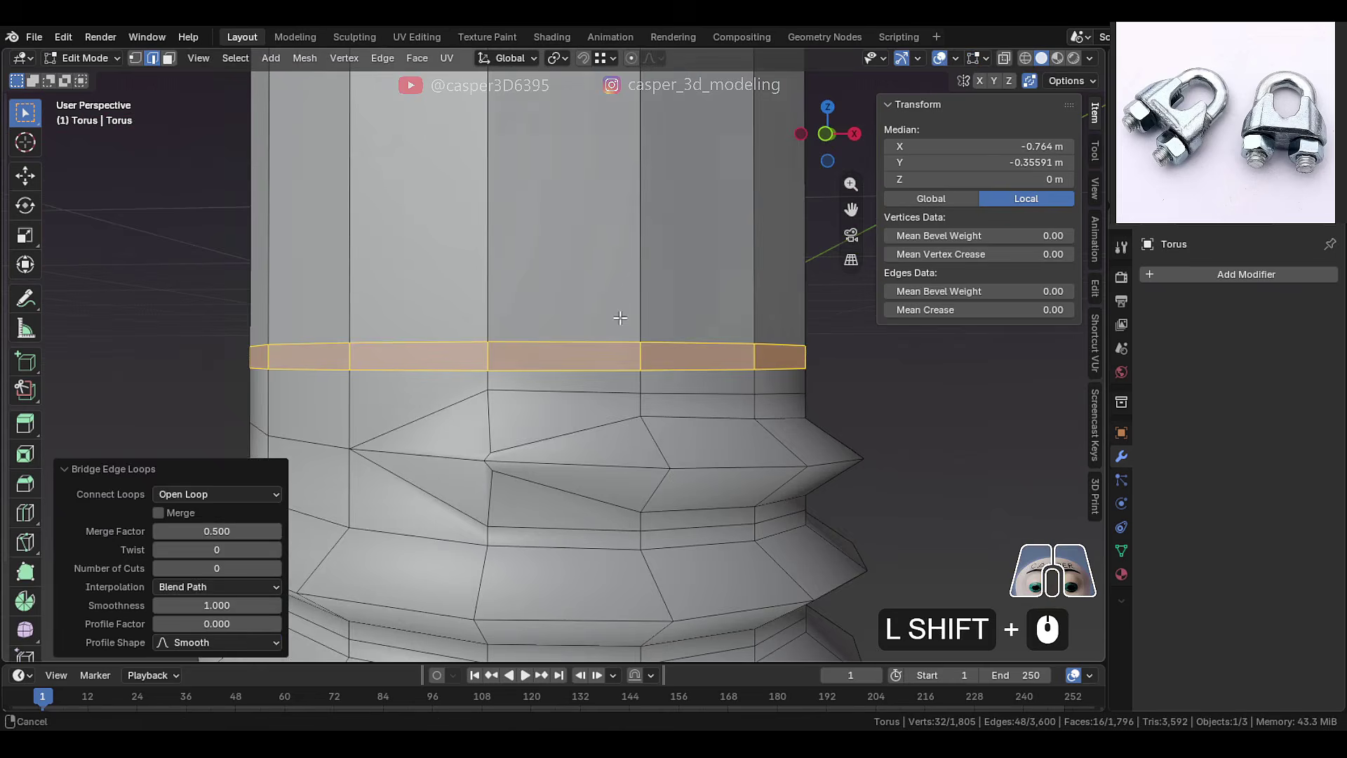
Slide the bridge's upper edge loop fully onto the thread's top loop with a factor of 1.000, merging both
{"action": "scroll", "coordinate": [574, 329], "scroll_direction": "up", "scroll_amount": 2}
{"action": "left_click", "coordinate": [574, 329], "text": "alt"}
{"action": "key", "text": "g"}
{"action": "key", "text": "g"}
{"action": "left_click", "coordinate": [546, 262]}
{"action": "scroll", "coordinate": [839, 463], "scroll_direction": "down", "scroll_amount": 1}
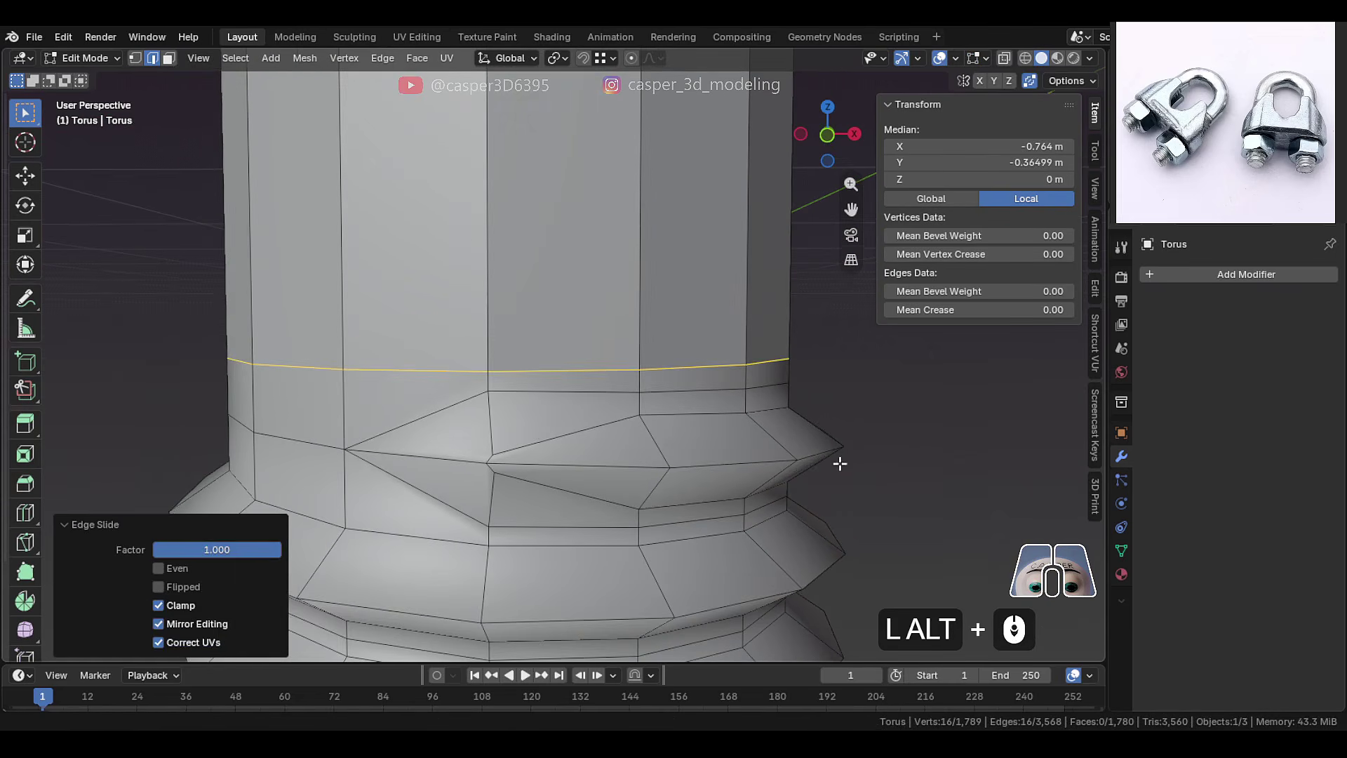
{"action": "right_click", "coordinate": [933, 491]}
Recalculate the normals of the entire joined mesh and clear the selection
{"action": "scroll", "coordinate": [698, 334], "scroll_direction": "down", "scroll_amount": 3}
{"action": "key", "text": "a"}
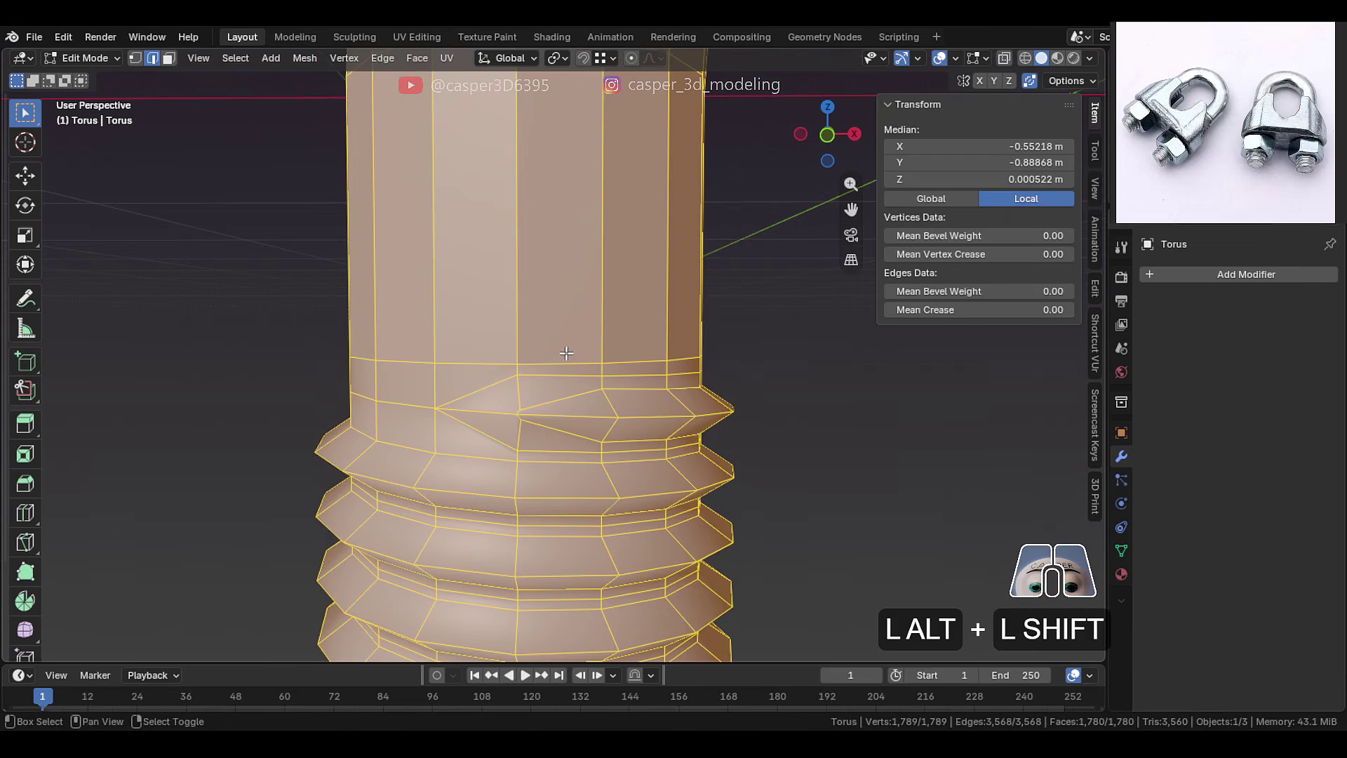
{"action": "key", "text": "shift+n"}
{"action": "left_click", "coordinate": [858, 387]}
{"action": "scroll", "coordinate": [677, 304], "scroll_direction": "down", "scroll_amount": 2}
Add two evenly spaced loop cuts around the straight section between the bend and the thread
{"action": "middle_click_drag", "start_coordinate": [617, 260], "coordinate": [594, 297], "text": "shift"}
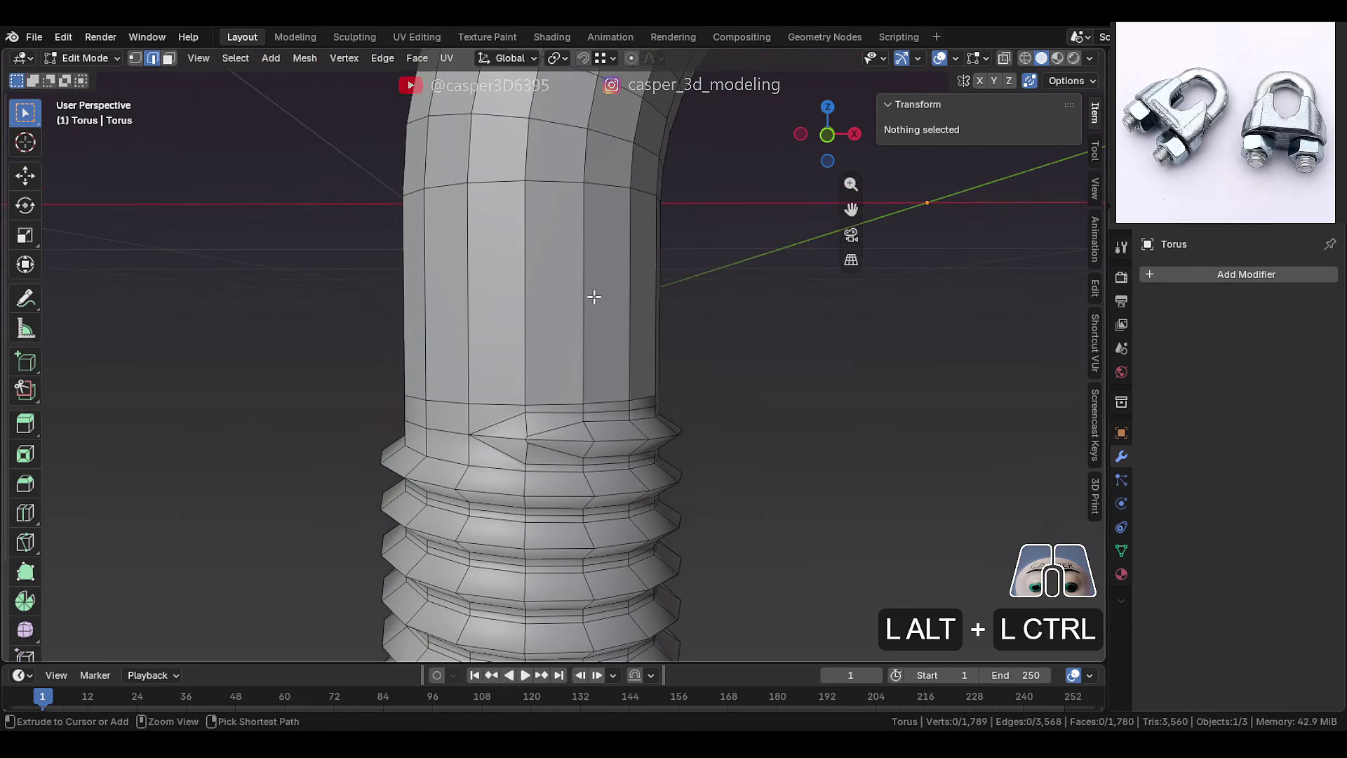
{"action": "key", "text": "ctrl+r"}
{"action": "scroll", "coordinate": [607, 301], "scroll_direction": "up", "scroll_amount": 1}
{"action": "left_click", "coordinate": [607, 300]}
{"action": "right_click", "coordinate": [606, 300]}
{"action": "right_click", "coordinate": [769, 327]}
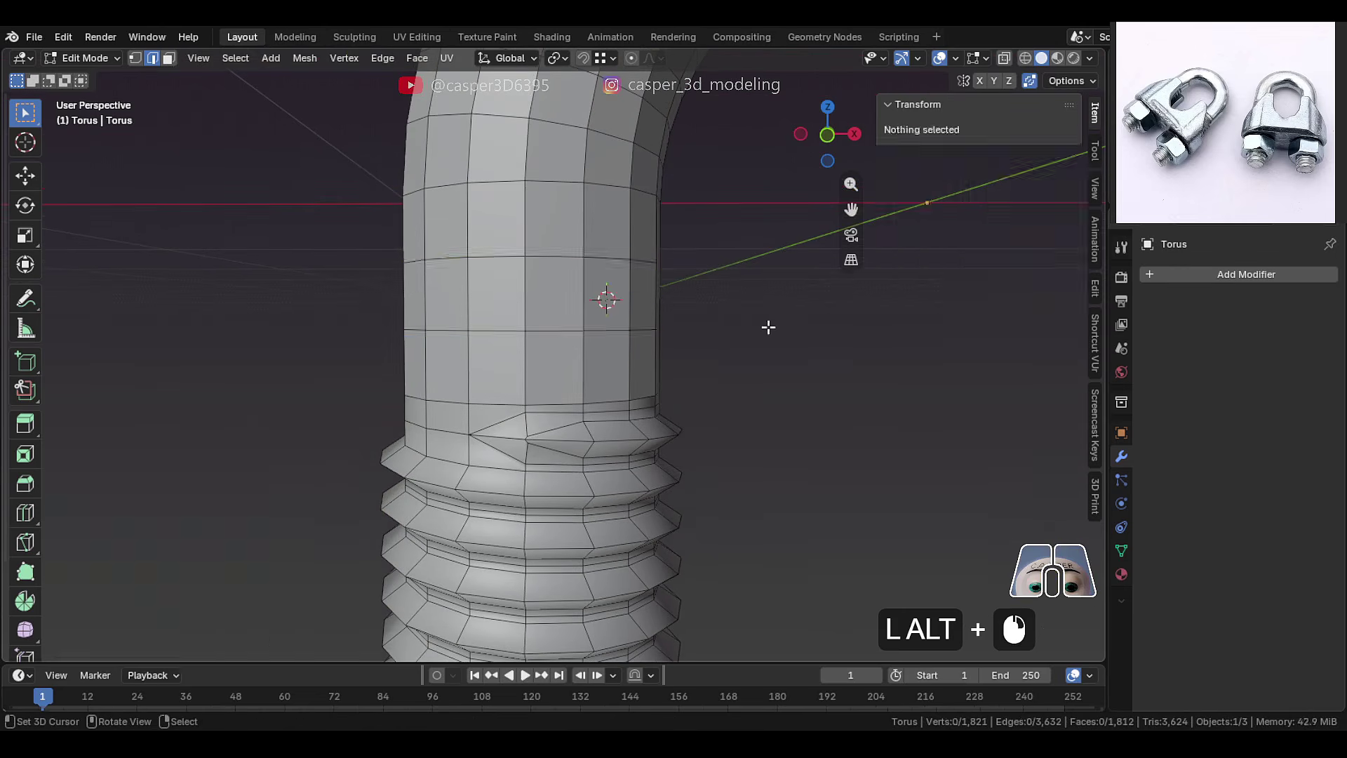
Shade the whole U-bolt smooth and return to editing its mesh
{"action": "key", "text": "Tab"}
{"action": "scroll", "coordinate": [768, 327], "scroll_direction": "down", "scroll_amount": 1}
{"action": "middle_click_drag", "start_coordinate": [504, 331], "coordinate": [519, 333]}
{"action": "key", "text": "w"}
{"action": "left_click", "coordinate": [503, 301]}
{"action": "key", "text": "Tab"}
Symmetrize the whole U-bolt mesh from -X to +X to copy the threaded leg to the other side
{"action": "scroll", "coordinate": [629, 435], "scroll_direction": "down", "scroll_amount": 6}
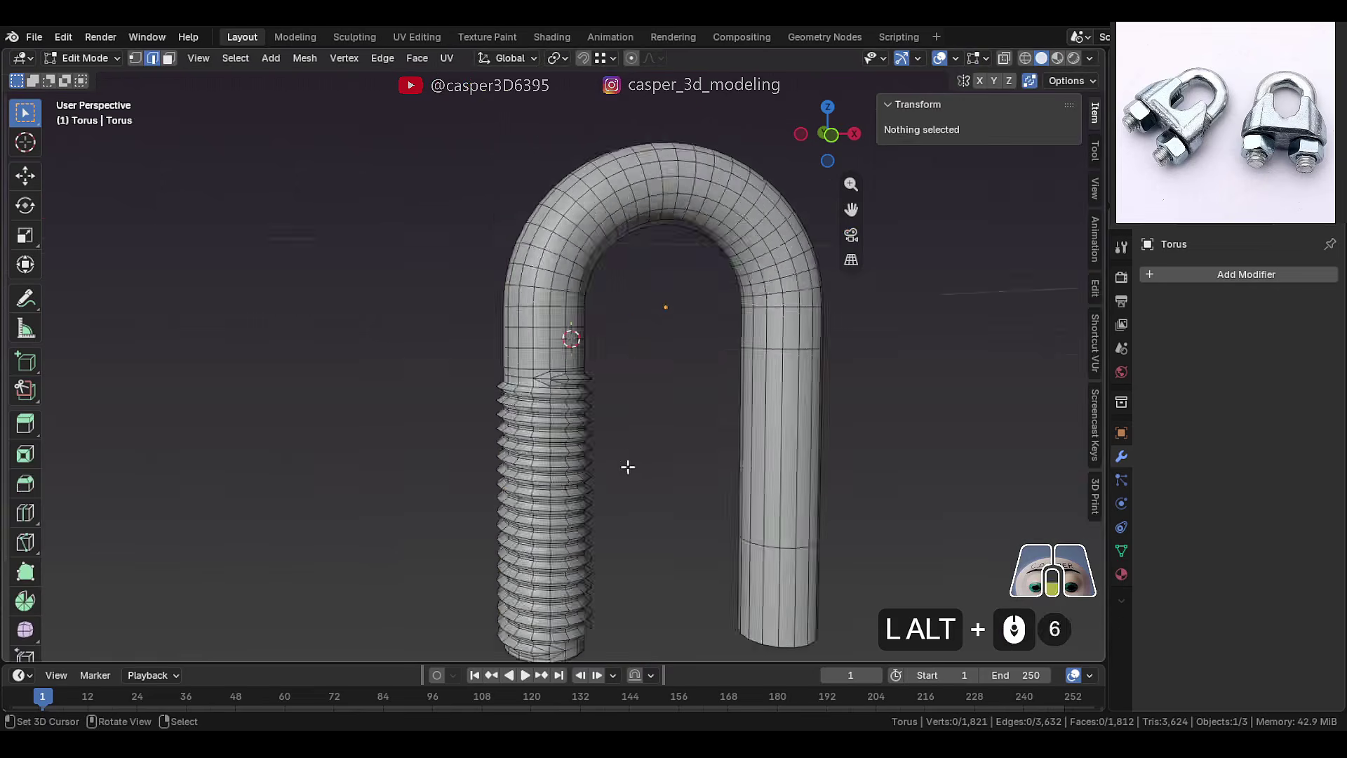
{"action": "scroll", "coordinate": [659, 409], "scroll_direction": "down", "scroll_amount": 2}
{"action": "key", "text": "a"}
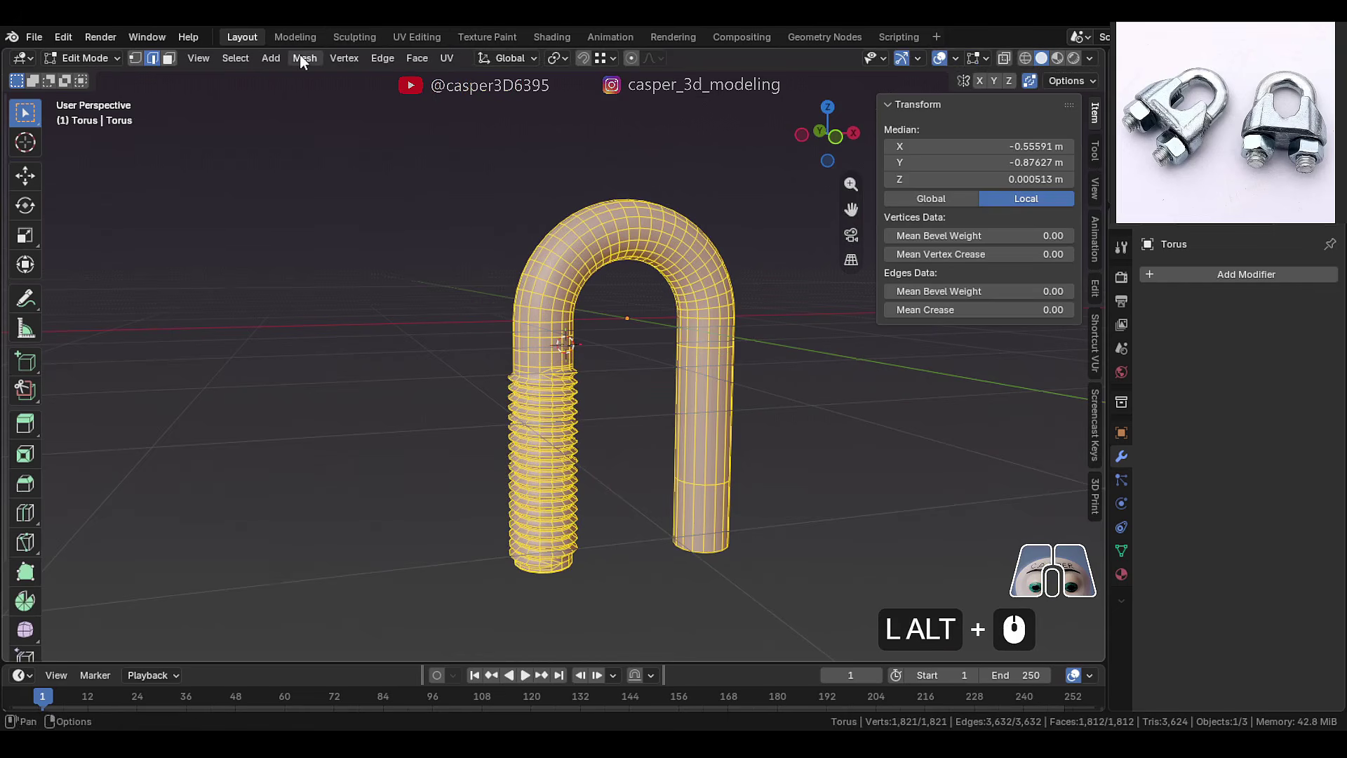
{"action": "left_click", "coordinate": [302, 58]}
{"action": "left_click", "coordinate": [402, 302]}
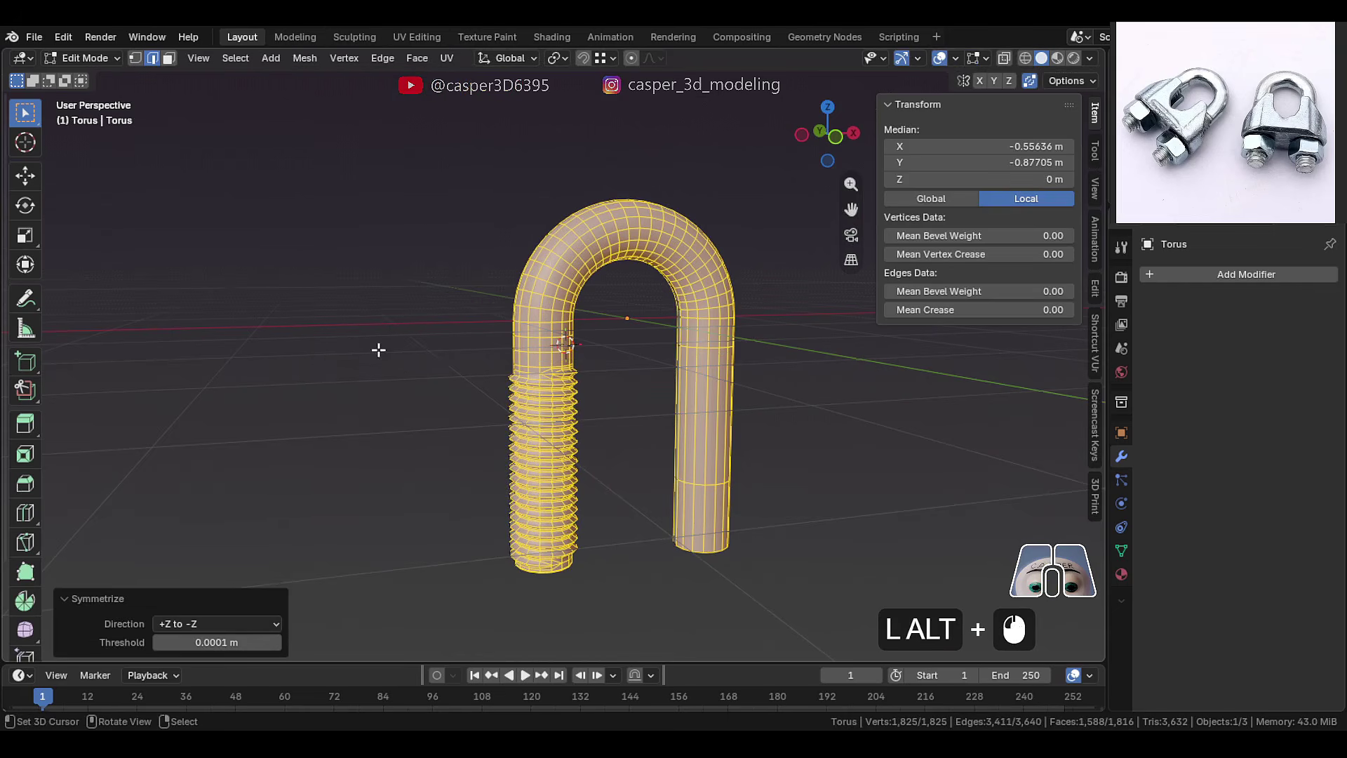
{"action": "left_click", "coordinate": [245, 623]}
{"action": "left_click", "coordinate": [232, 512]}
{"action": "key", "text": "Tab"}
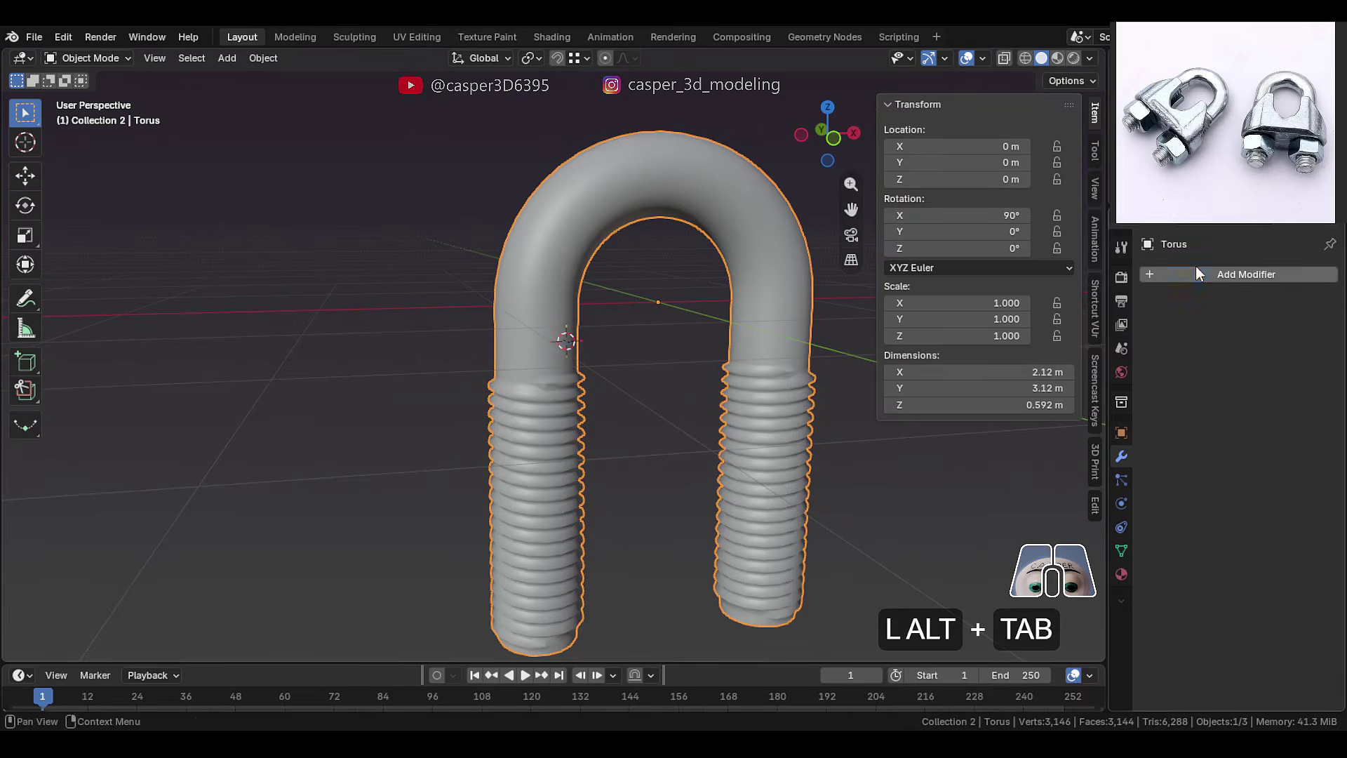
Add a Subdivision Surface modifier to the U-bolt with viewport level 2 and clear the selection
{"action": "left_click", "coordinate": [1196, 274]}
{"action": "mouse_move", "coordinate": [1137, 268]}
{"action": "left_click", "coordinate": [1029, 535]}
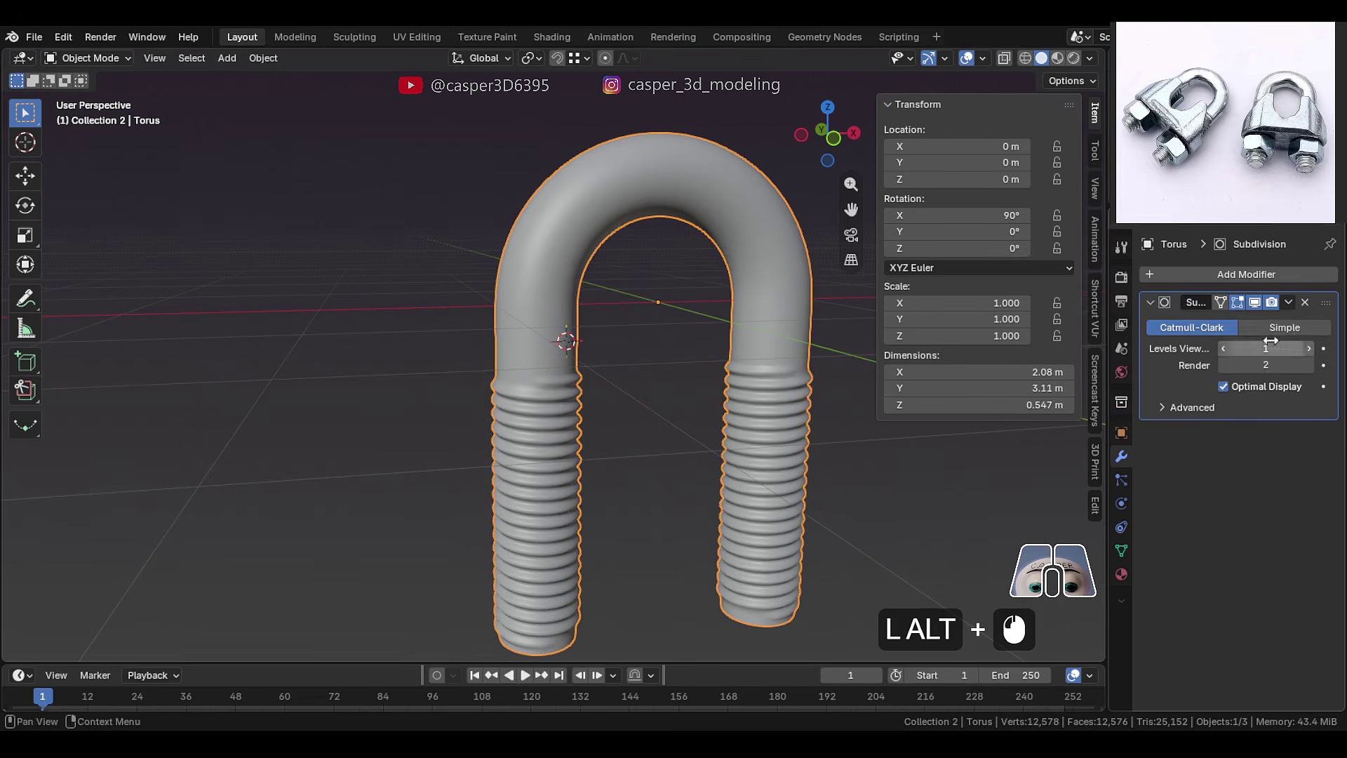
{"action": "right_click", "coordinate": [560, 360]}
{"action": "left_click", "coordinate": [557, 358]}
{"action": "left_click", "coordinate": [474, 349]}
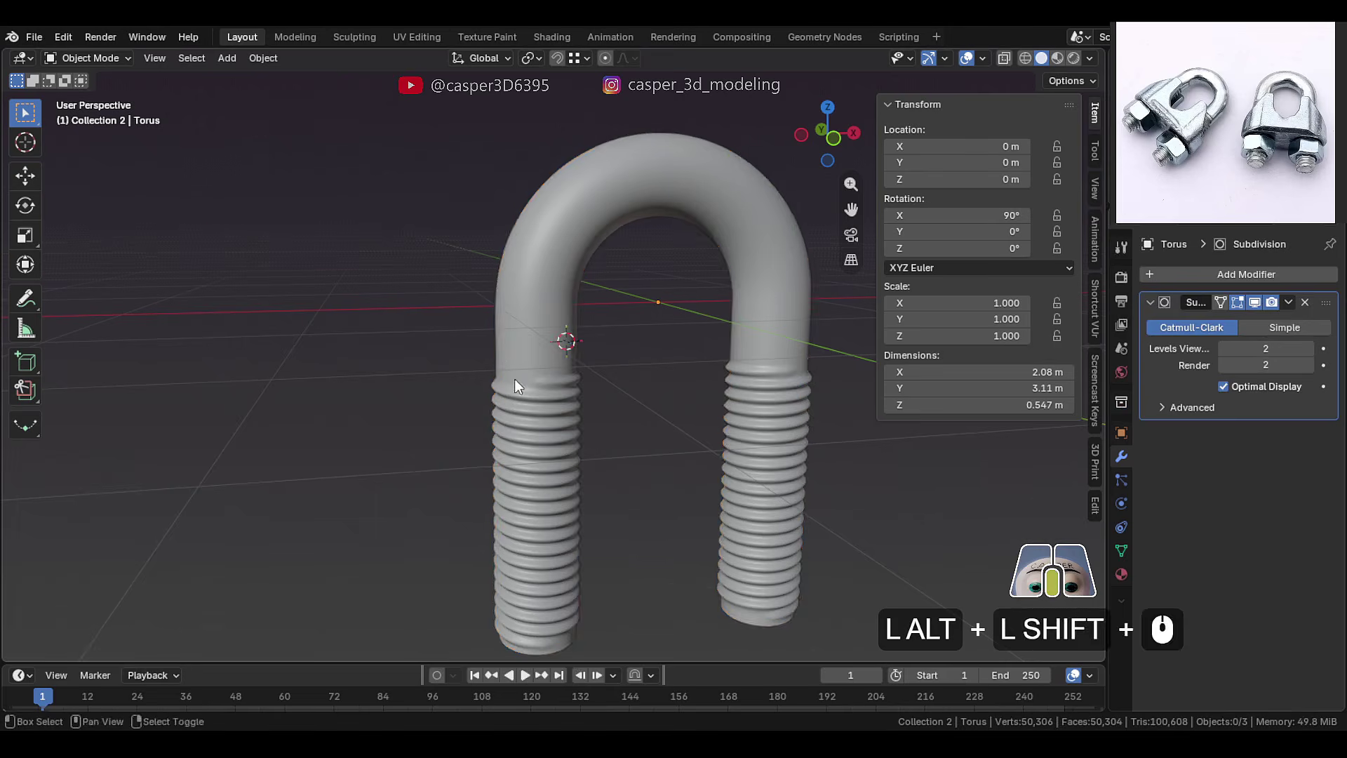
Duplicate the edge loop just above the -X leg's thread in place and separate the copy into its own object
{"action": "middle_click_drag", "start_coordinate": [516, 377], "coordinate": [502, 326], "text": "shift"}
{"action": "middle_click_drag", "start_coordinate": [503, 327], "coordinate": [415, 438]}
{"action": "scroll", "coordinate": [495, 315], "scroll_direction": "down", "scroll_amount": 2}
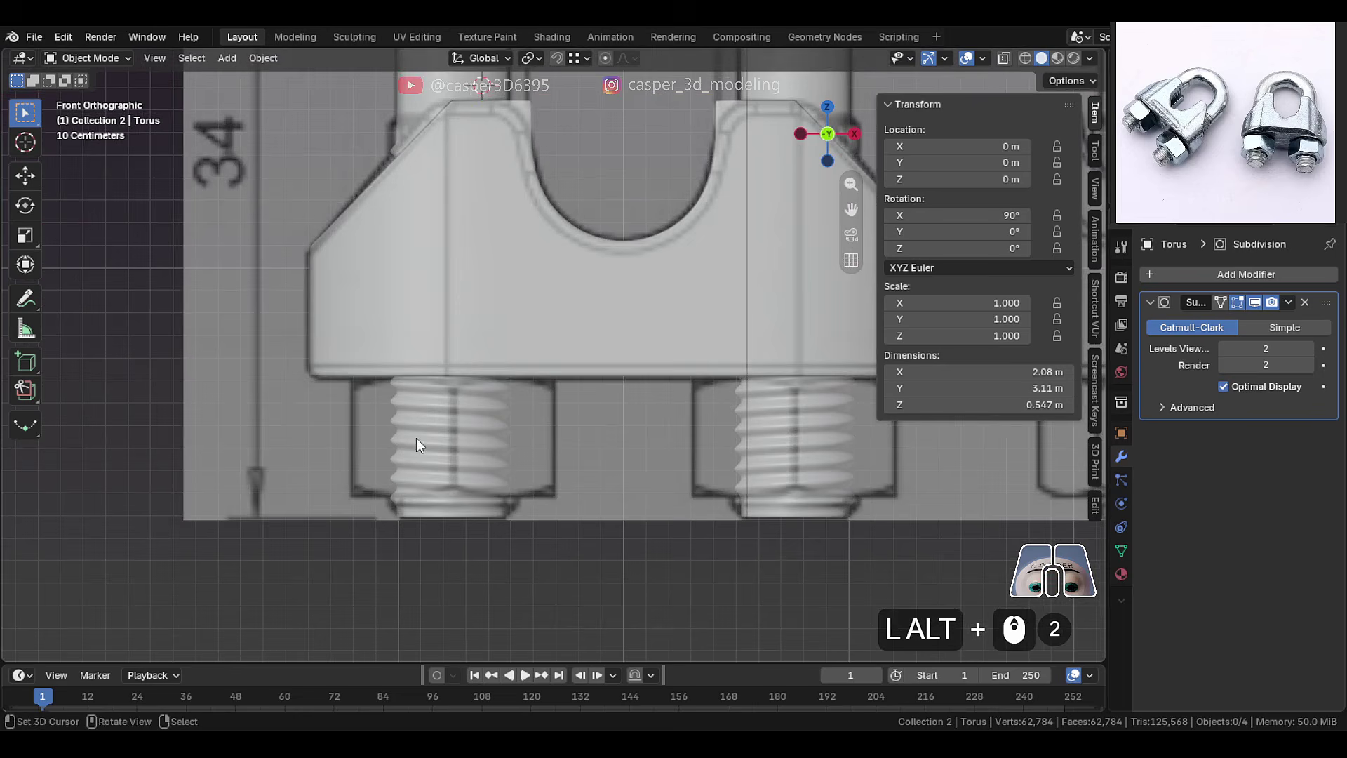
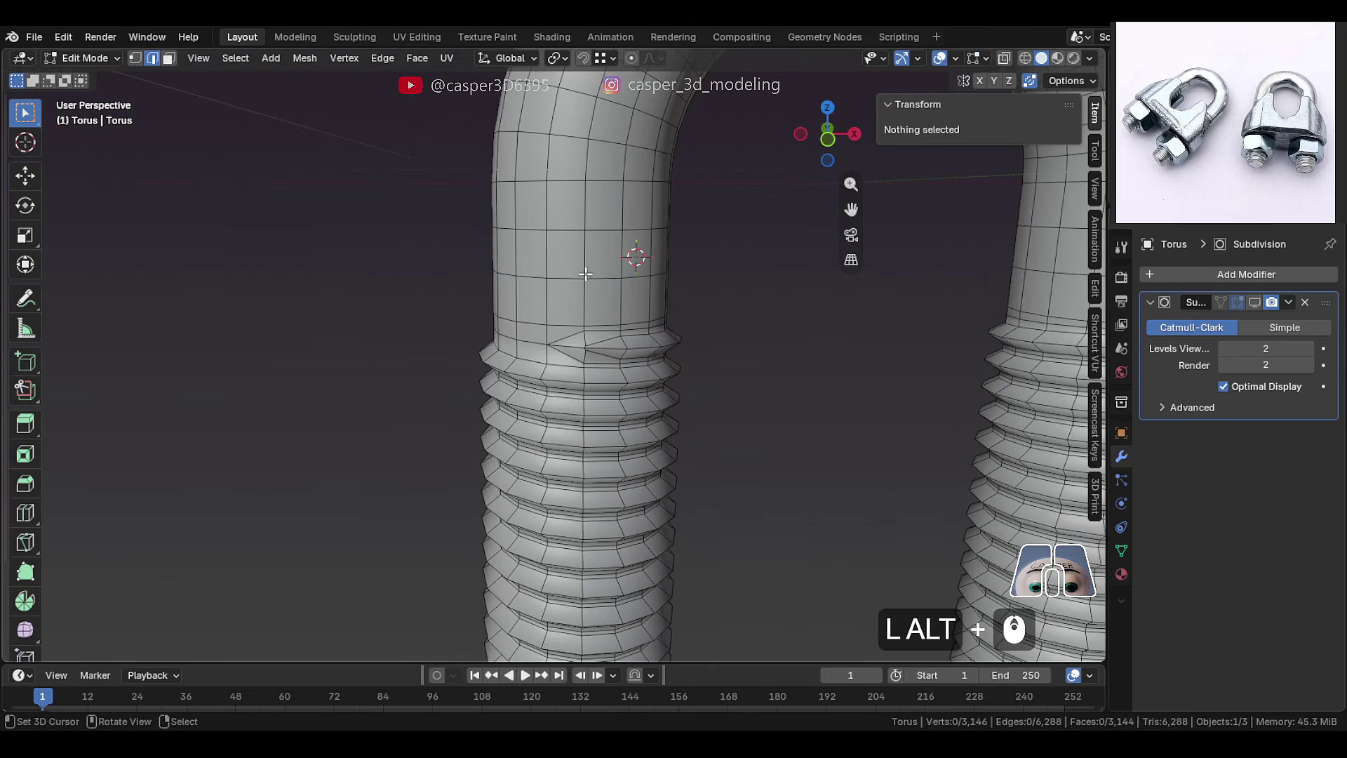
{"action": "left_click", "coordinate": [610, 297], "text": "alt"}
{"action": "scroll", "coordinate": [627, 307], "scroll_direction": "up", "scroll_amount": 1}
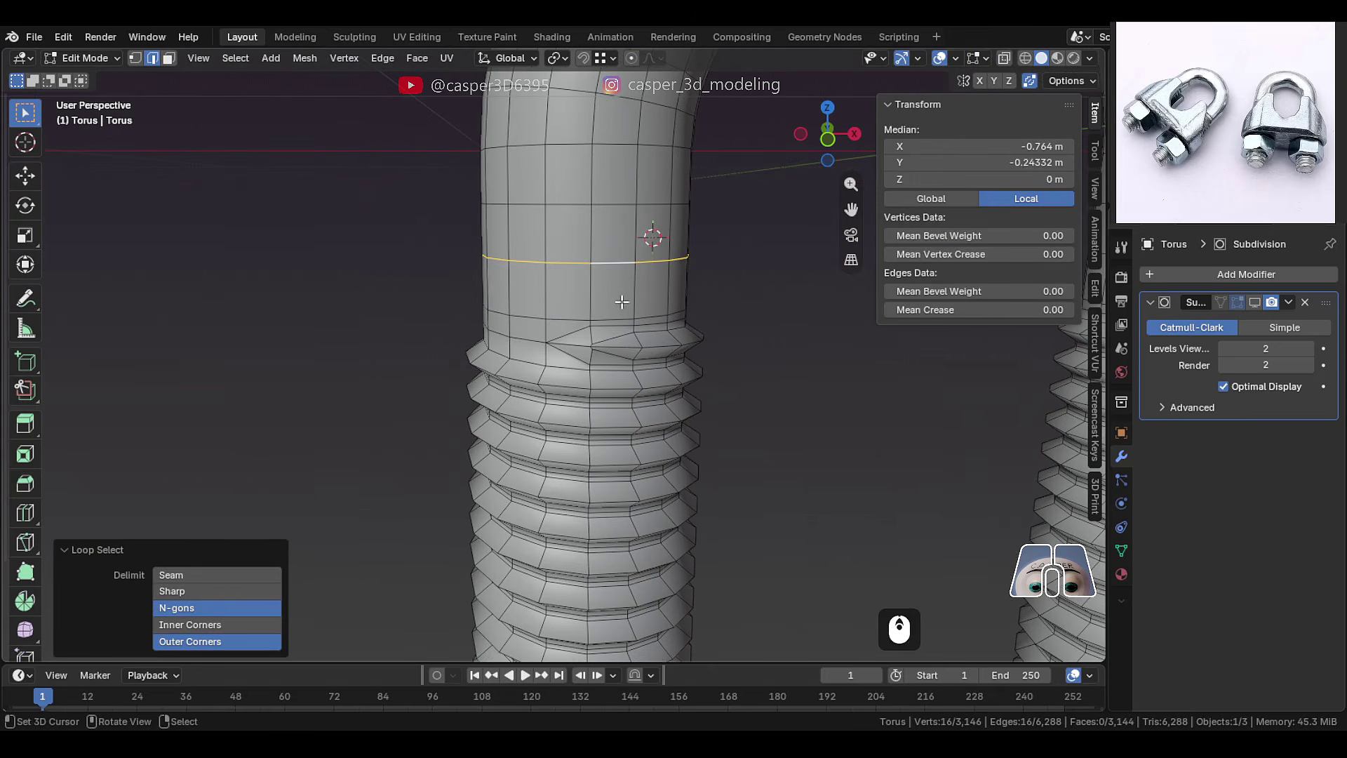
{"action": "right_click", "coordinate": [610, 315], "text": "alt"}
{"action": "key", "text": "shift+d"}
{"action": "right_click", "coordinate": [629, 297], "text": "alt"}
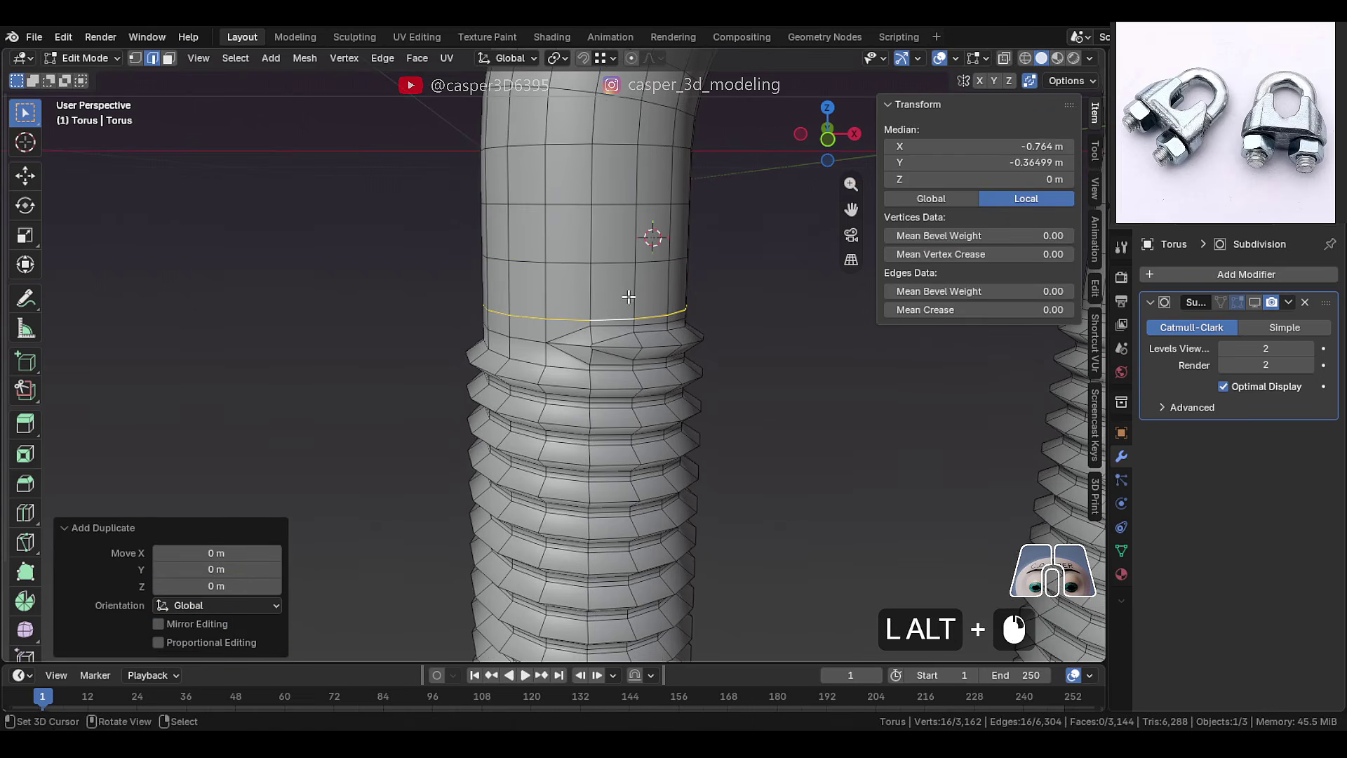
{"action": "key", "text": "p"}
{"action": "left_click", "coordinate": [603, 278]}
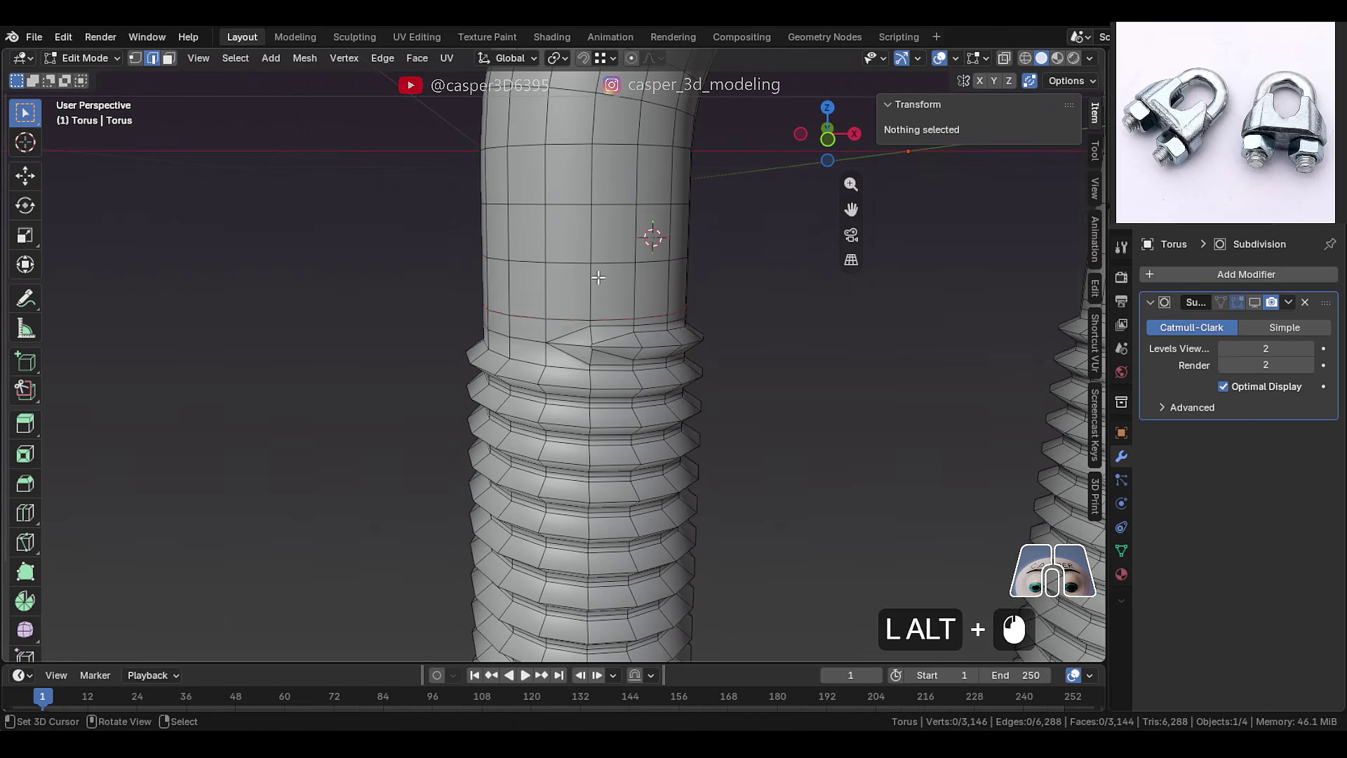
Select the separated ring and move its edge loop down along Z to the nut's lower edge in the front reference
{"action": "key", "text": "Tab"}
{"action": "right_click", "coordinate": [575, 315], "text": "alt"}
{"action": "right_click", "coordinate": [574, 318], "text": "alt"}
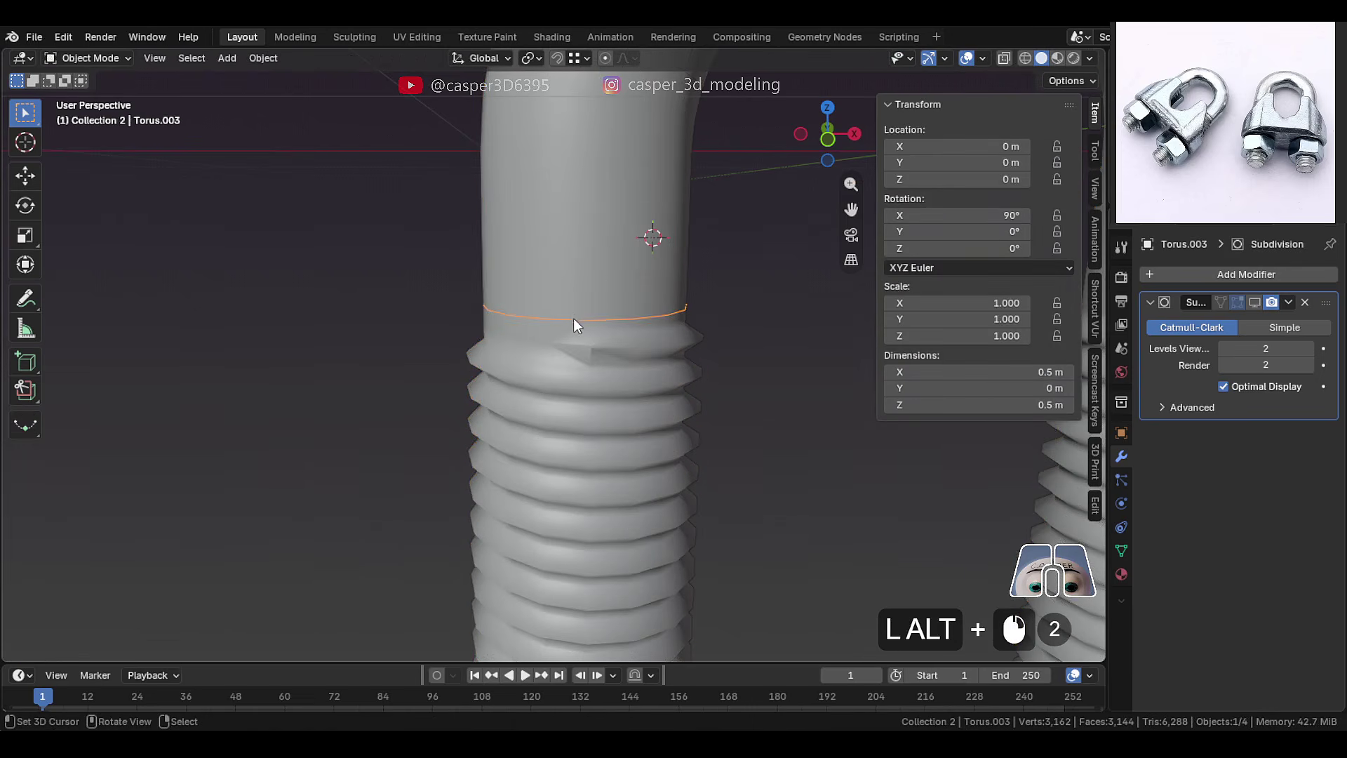
{"action": "key", "text": "KP_1"}
{"action": "scroll", "coordinate": [571, 309], "scroll_direction": "down", "scroll_amount": 7}
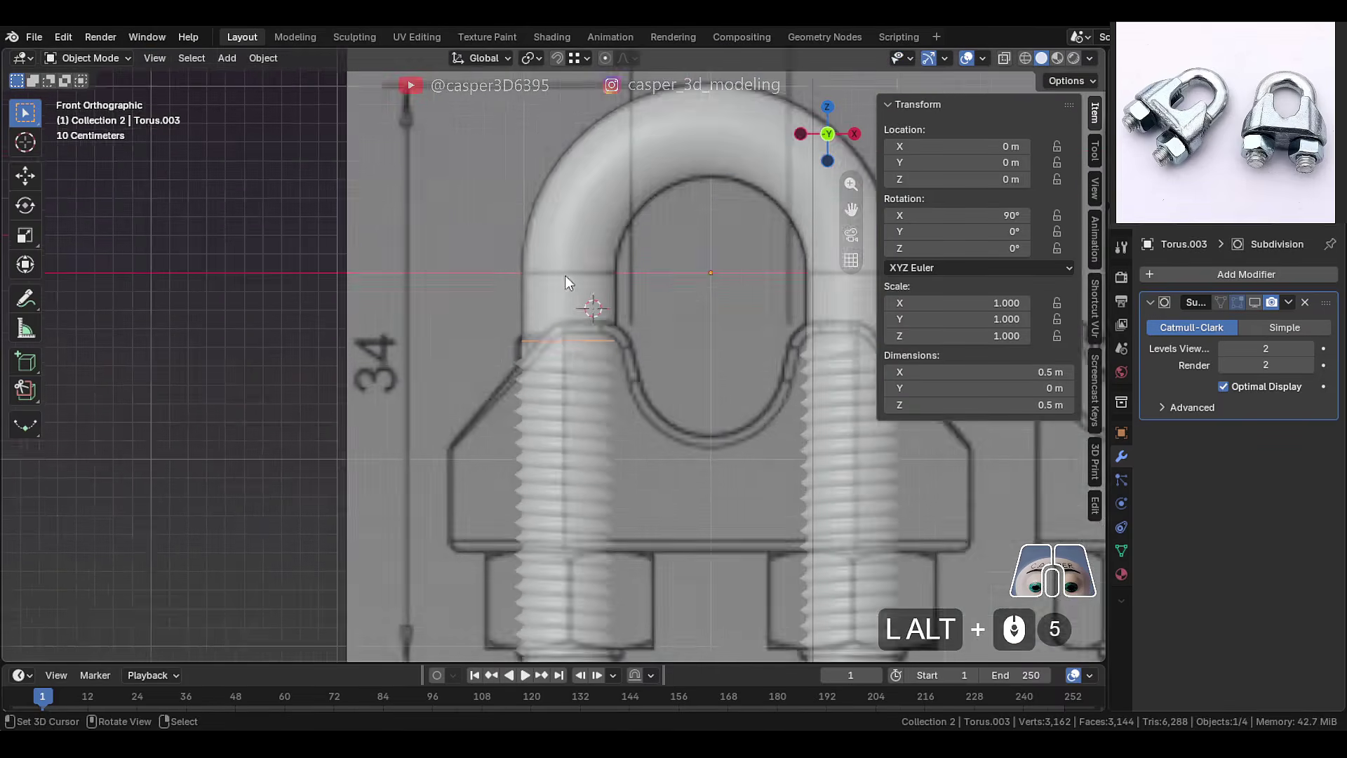
{"action": "middle_click_drag", "start_coordinate": [553, 364], "coordinate": [545, 304], "text": "shift"}
{"action": "scroll", "coordinate": [560, 268], "scroll_direction": "up", "scroll_amount": 2, "text": "alt"}
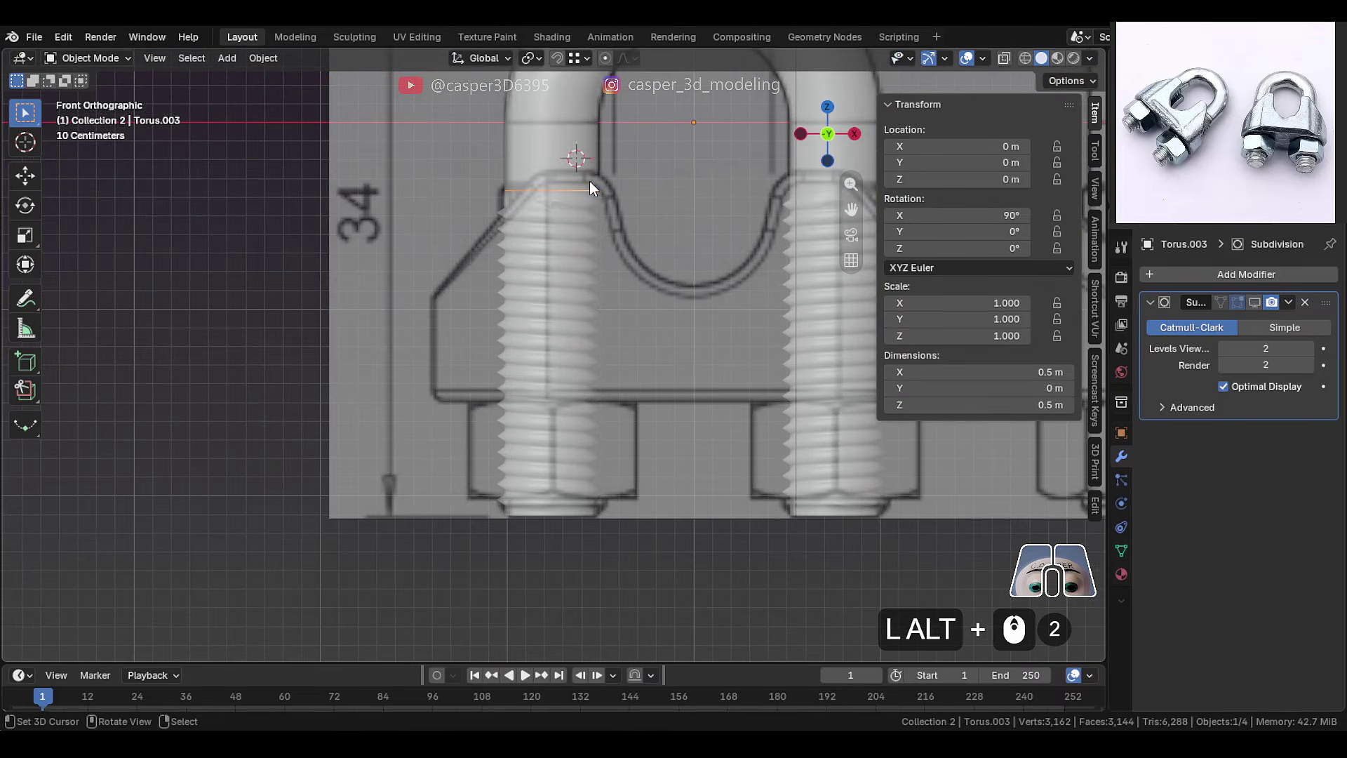
{"action": "scroll", "coordinate": [590, 181], "scroll_direction": "up", "scroll_amount": 1, "text": "alt"}
{"action": "key", "text": "Tab"}
{"action": "key", "text": "g"}
{"action": "key", "text": "z"}
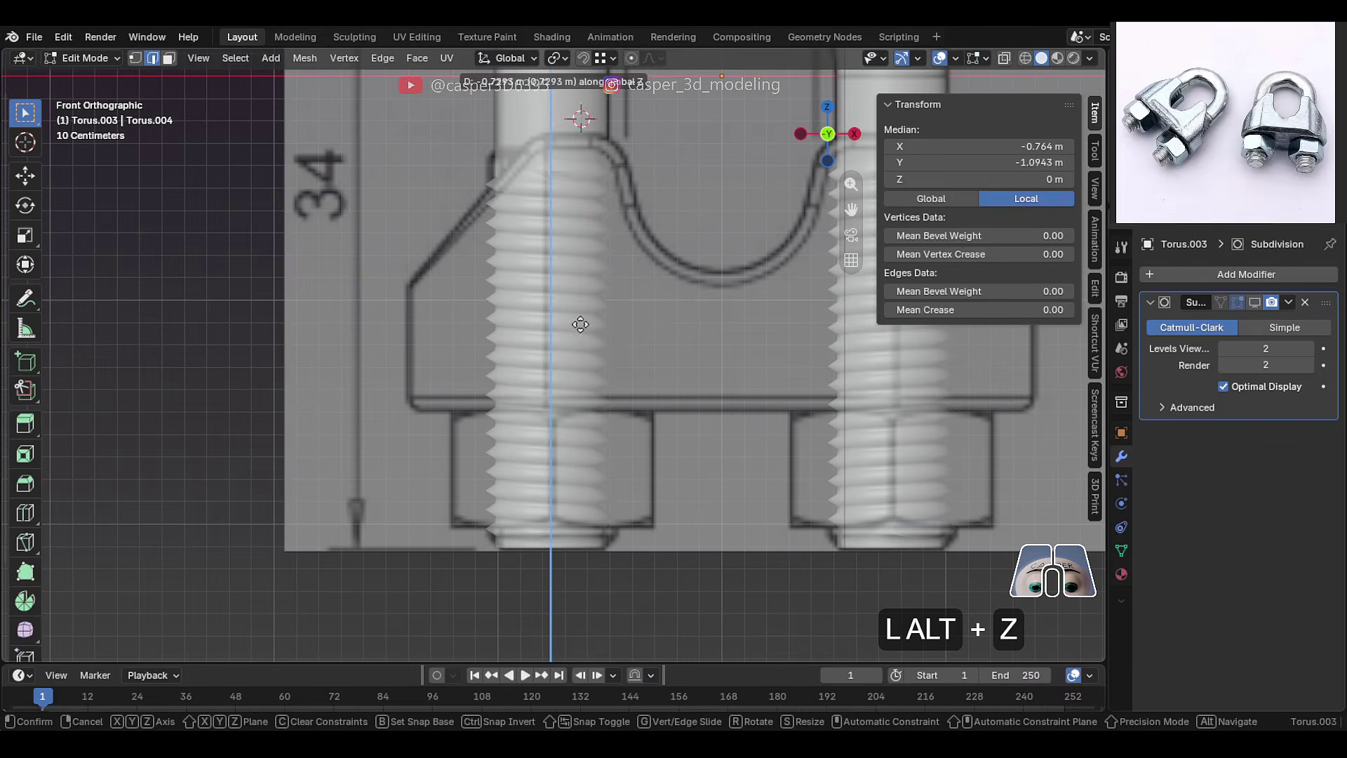
{"action": "left_click", "coordinate": [566, 526]}
Extrude the ring about 0.52 m upward along Z to the top of the nut in the reference
{"action": "scroll", "coordinate": [565, 527], "scroll_direction": "up", "scroll_amount": 3, "text": "alt"}
{"action": "key", "text": "e"}
{"action": "key", "text": "z"}
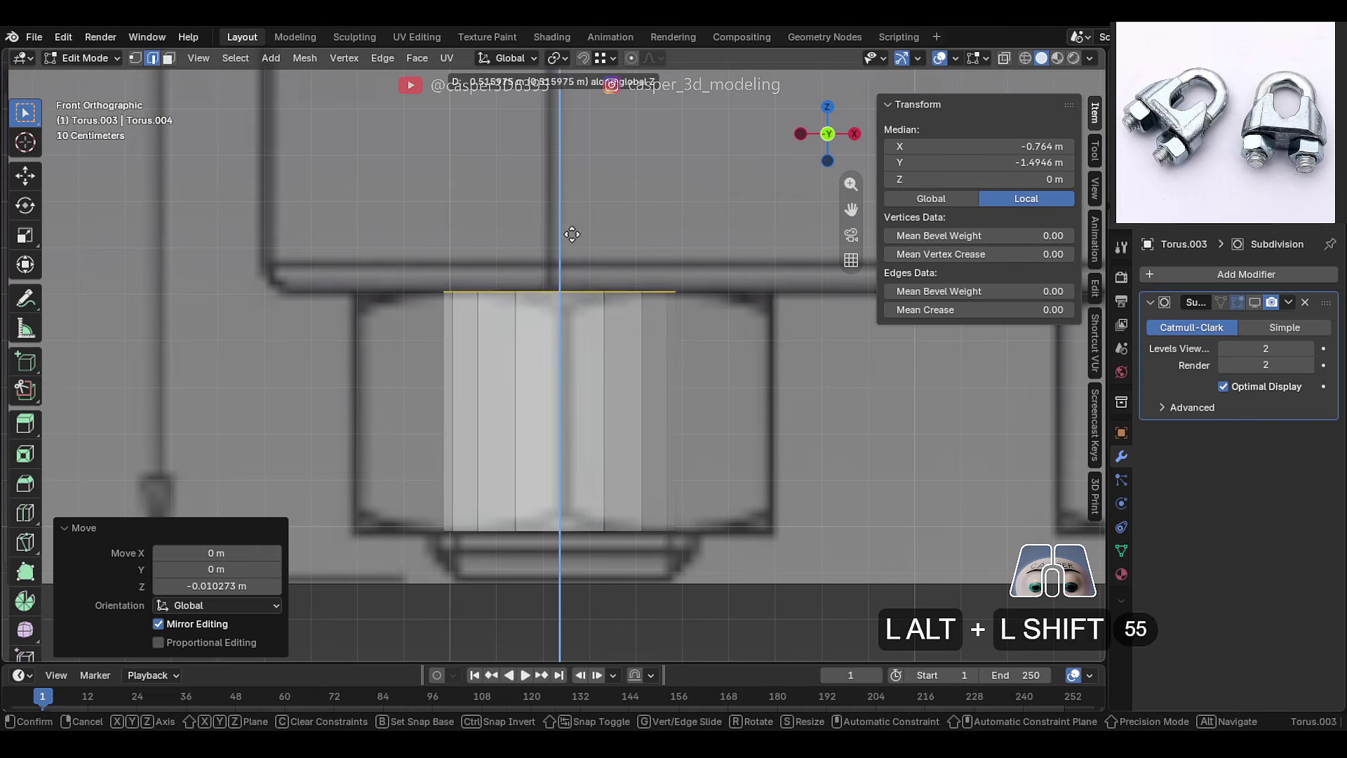
{"action": "left_click", "coordinate": [572, 236]}
Extrude all faces of the tube outward along their normals by about 0.15 m to give the nut thickness
{"action": "middle_click_drag", "start_coordinate": [618, 456], "coordinate": [623, 377]}
{"action": "key", "text": "a"}
{"action": "key", "text": "alt+e"}
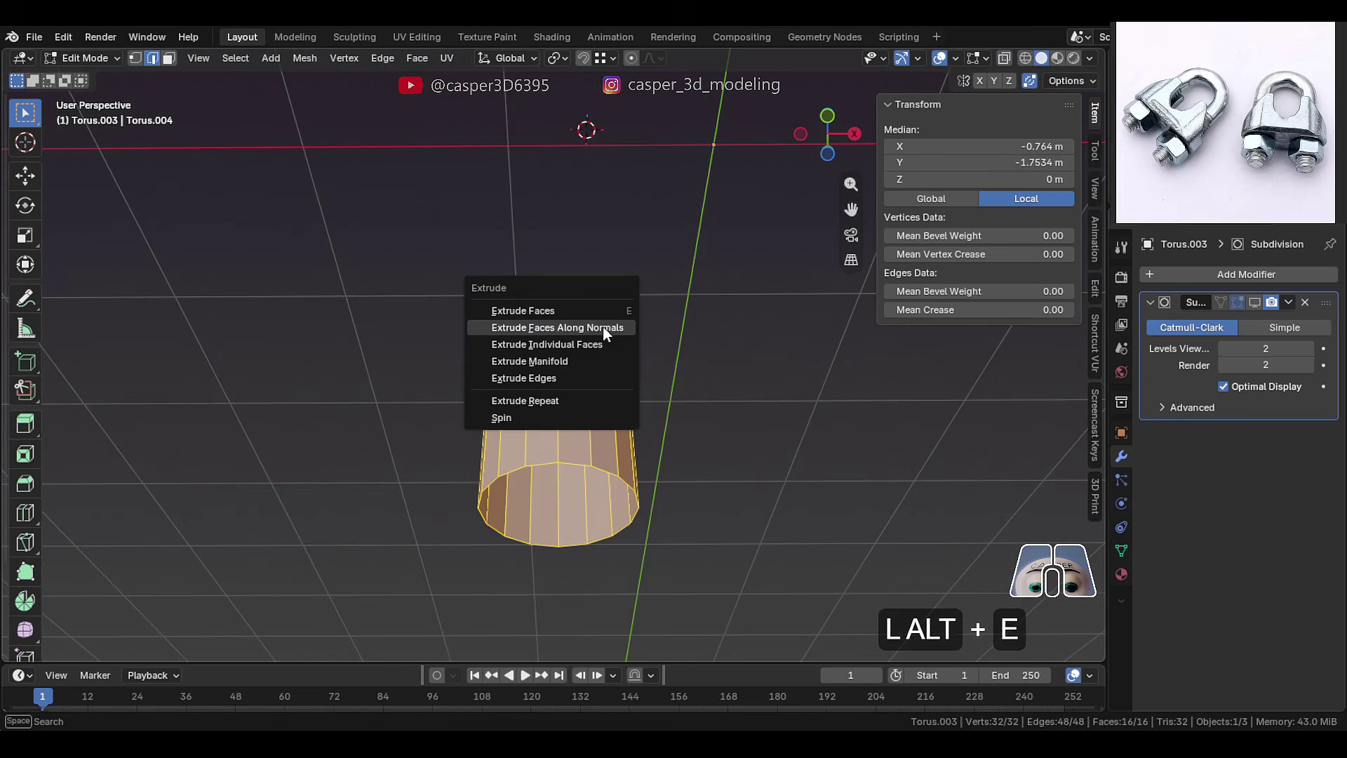
{"action": "left_click", "coordinate": [613, 324]}
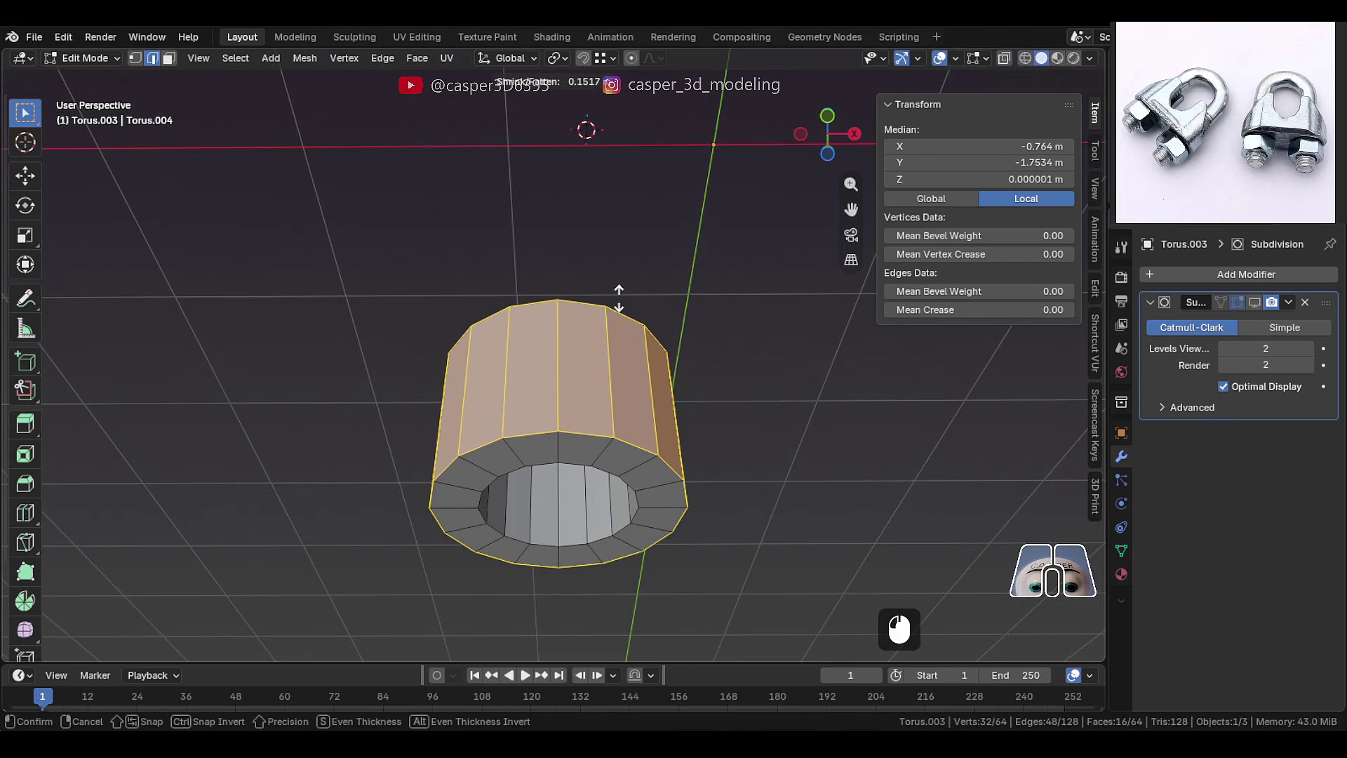
{"action": "left_click", "coordinate": [619, 298]}
Scale the nut's inner face loop to about 0.855 in X and Y, leaving Z unscaled
{"action": "left_click", "coordinate": [697, 463], "text": "alt"}
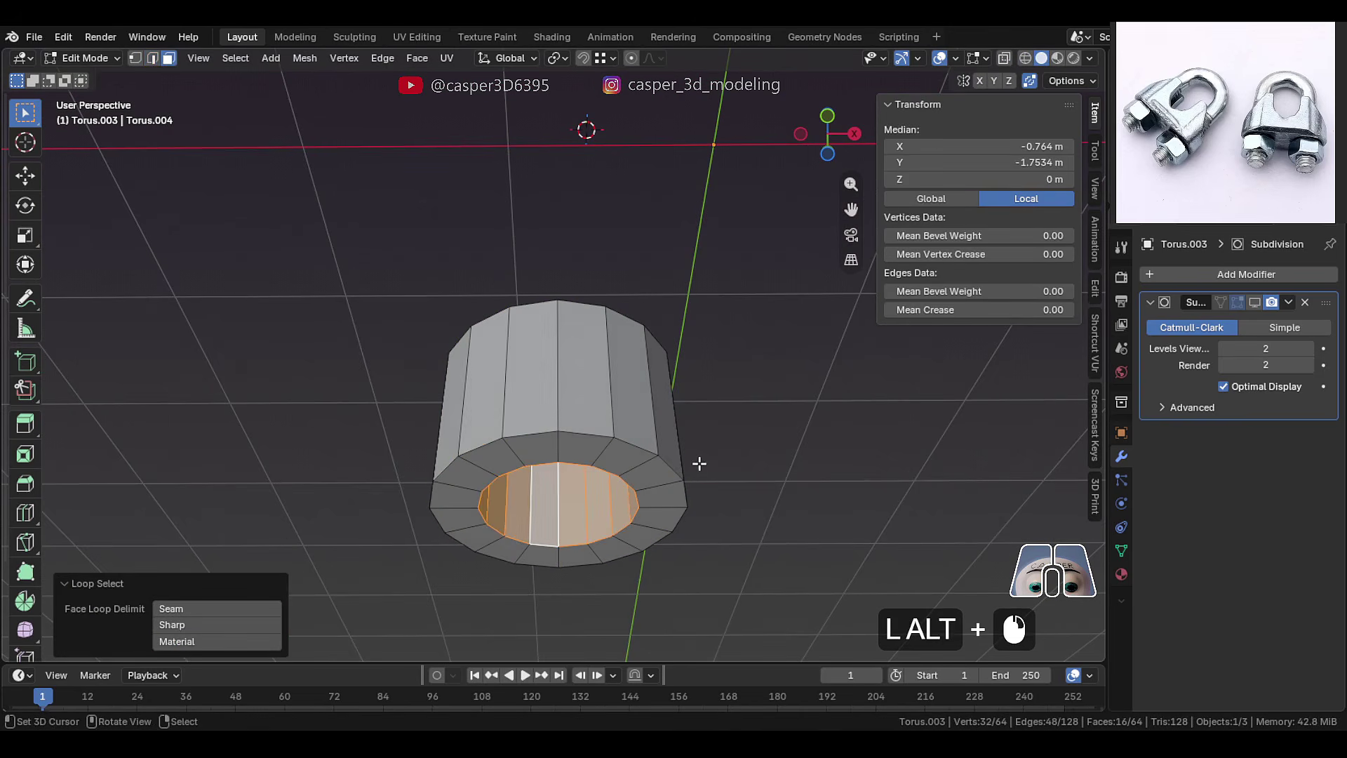
{"action": "key", "text": "s"}
{"action": "key", "text": "shift+z"}
{"action": "left_click", "coordinate": [677, 460]}
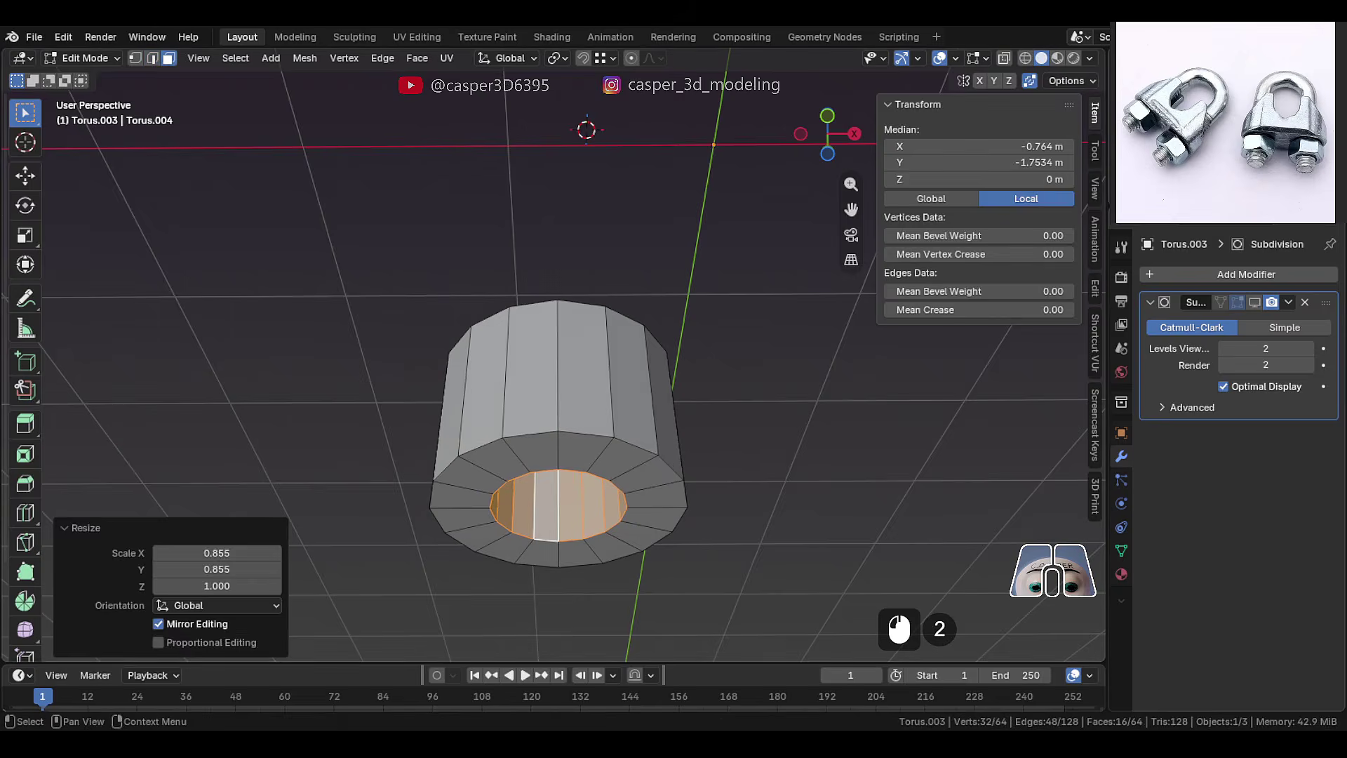
Show the U-bolt again and check how the nut's body overlaps its thread
{"action": "left_click", "coordinate": [1313, 133]}
{"action": "scroll", "coordinate": [591, 379], "scroll_direction": "up", "scroll_amount": 2}
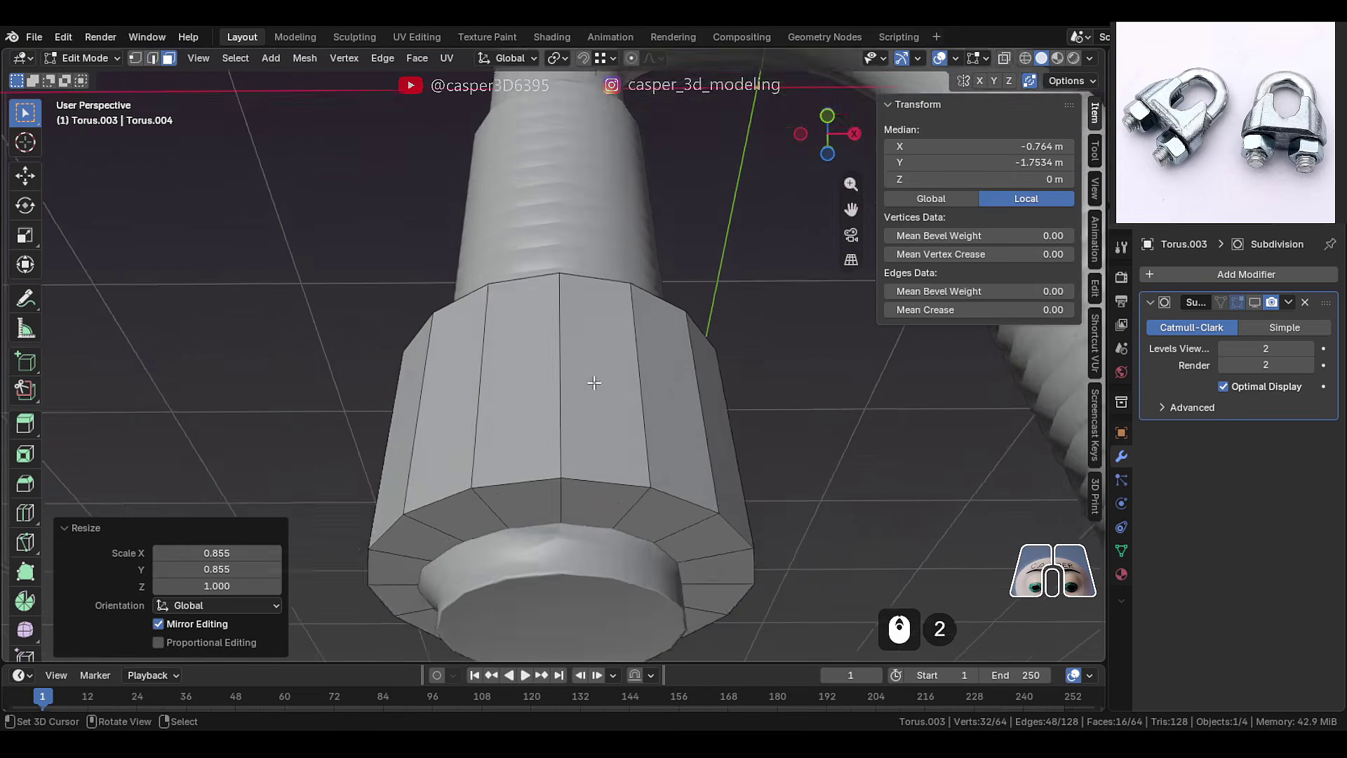
{"action": "middle_click_drag", "start_coordinate": [602, 428], "coordinate": [612, 400]}
{"action": "middle_click_drag", "start_coordinate": [612, 400], "coordinate": [617, 326], "text": "shift"}
{"action": "middle_click_drag", "start_coordinate": [616, 326], "coordinate": [625, 458]}
{"action": "middle_click_drag", "start_coordinate": [661, 416], "coordinate": [665, 362]}
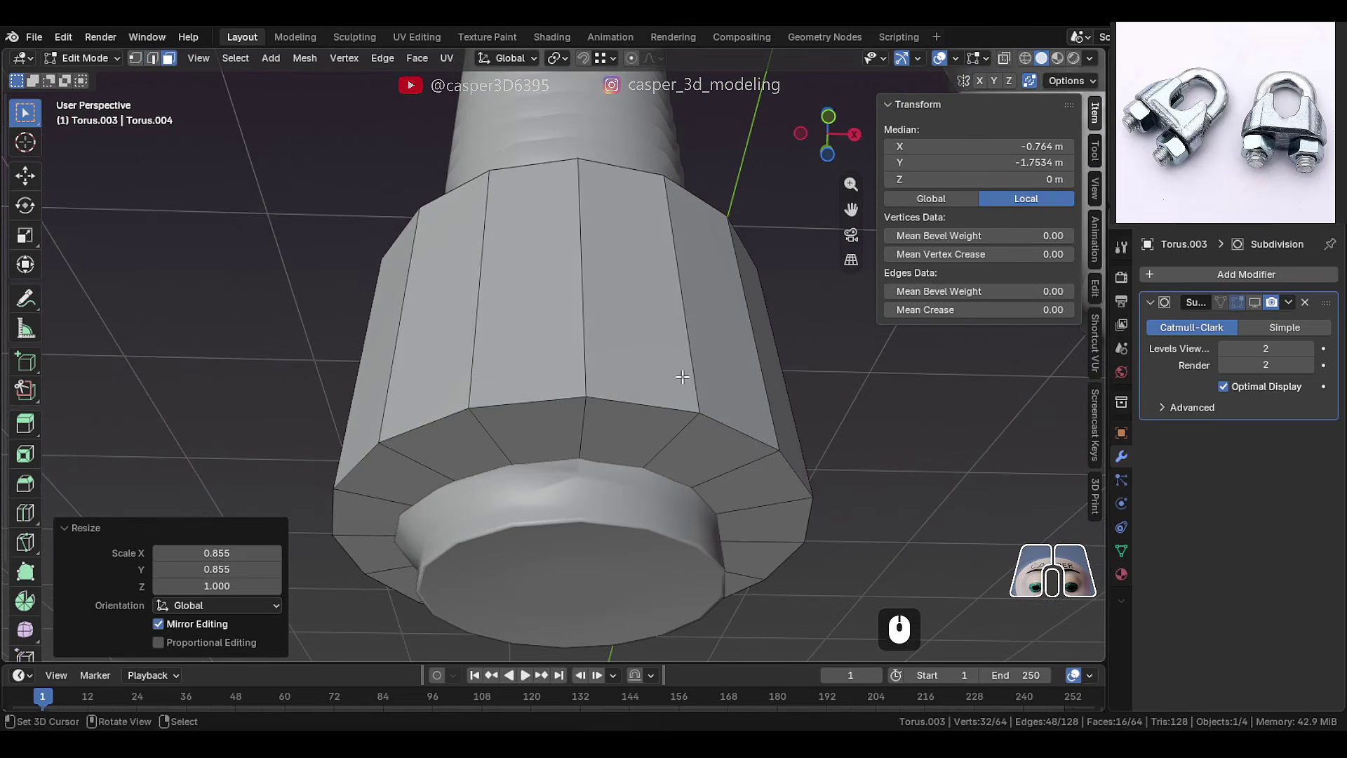
{"action": "key", "text": "shift+z"}
{"action": "key", "text": "shift+z"}
Add a Difference Boolean modifier to the nut above its Subdivision modifier, using the U-bolt object Torus as the cutter
{"action": "key", "text": "Tab"}
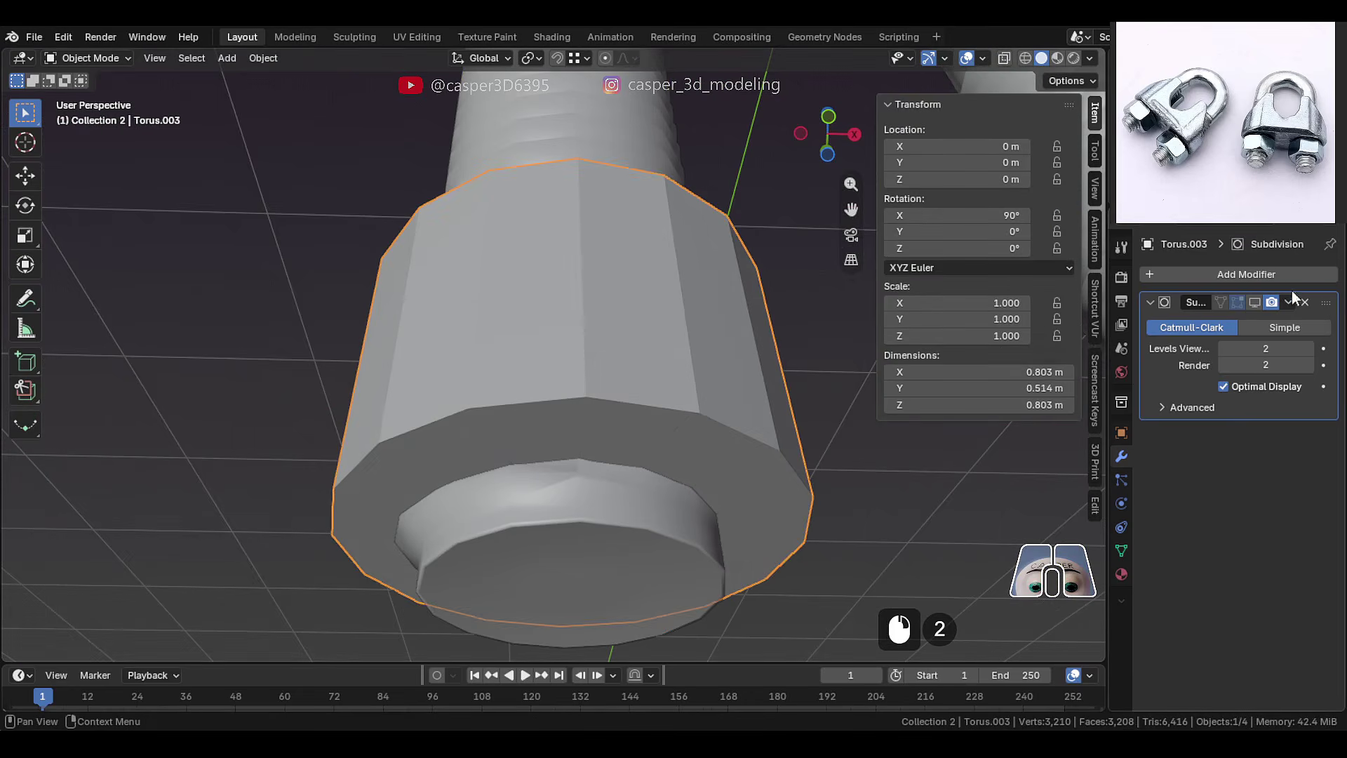
{"action": "left_click", "coordinate": [1297, 269]}
{"action": "mouse_move", "coordinate": [1297, 269]}
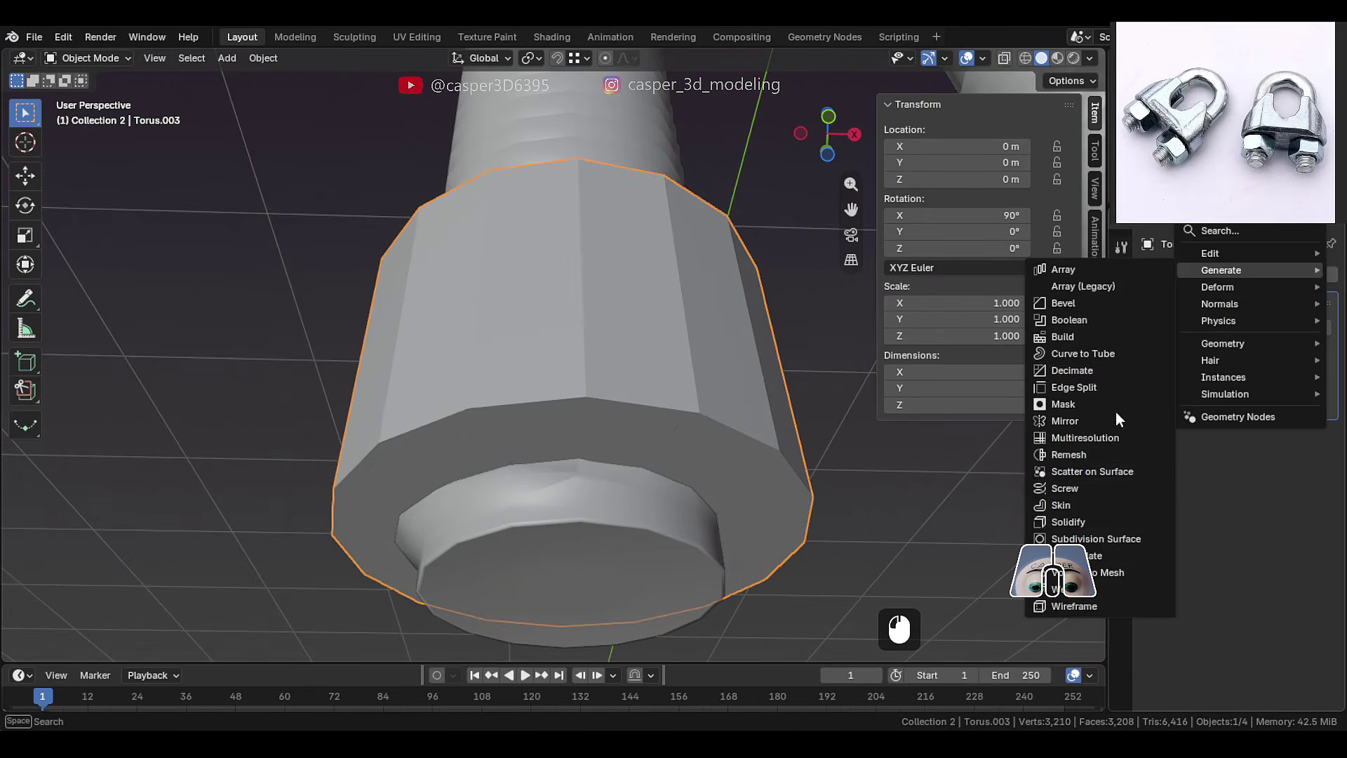
{"action": "left_click", "coordinate": [1111, 316]}
{"action": "left_click_drag", "start_coordinate": [1326, 433], "coordinate": [1326, 282]}
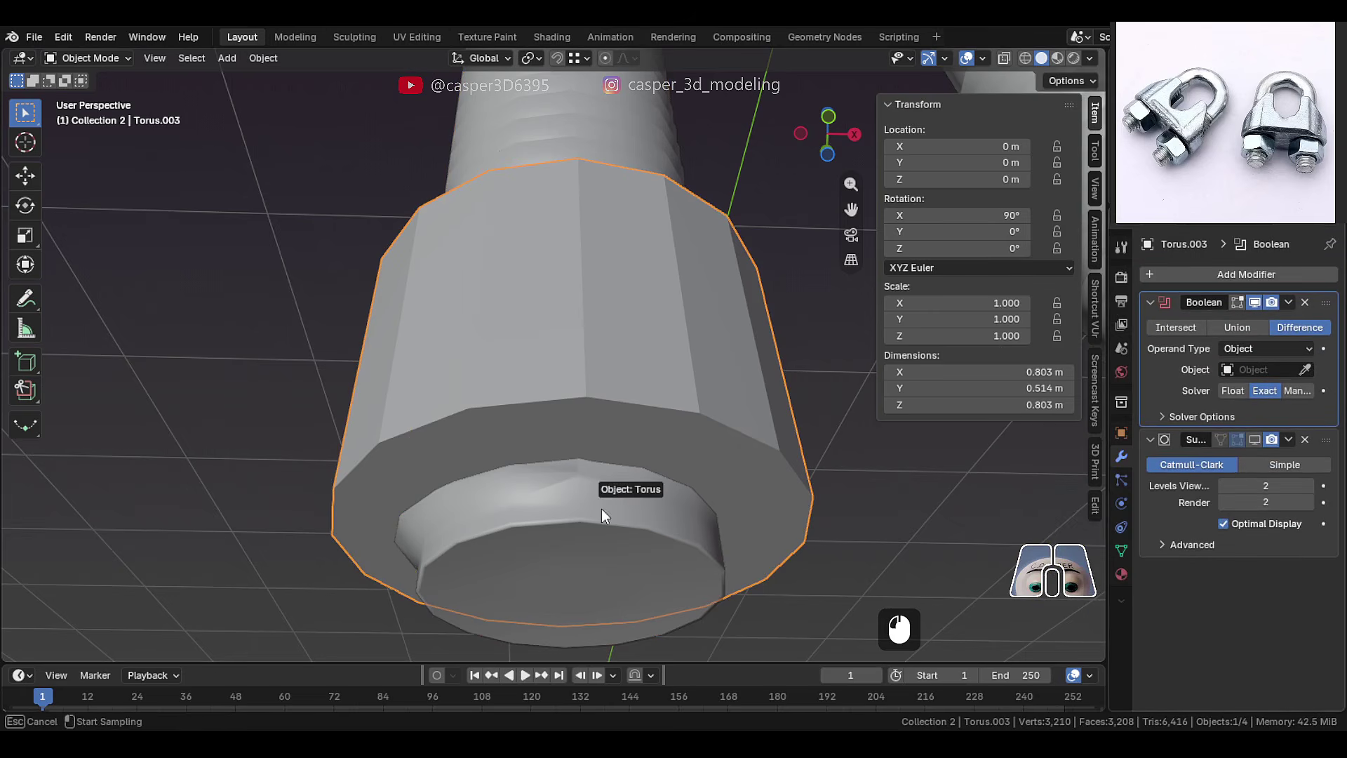
Hide the U-bolt and shade the nut flat to expose the threaded cut inside its hole
{"action": "left_click", "coordinate": [1311, 119]}
{"action": "middle_click_drag", "start_coordinate": [569, 478], "coordinate": [586, 393], "text": "shift"}
{"action": "middle_click_drag", "start_coordinate": [586, 393], "coordinate": [655, 390]}
{"action": "key", "text": "w"}
{"action": "left_click", "coordinate": [544, 432]}
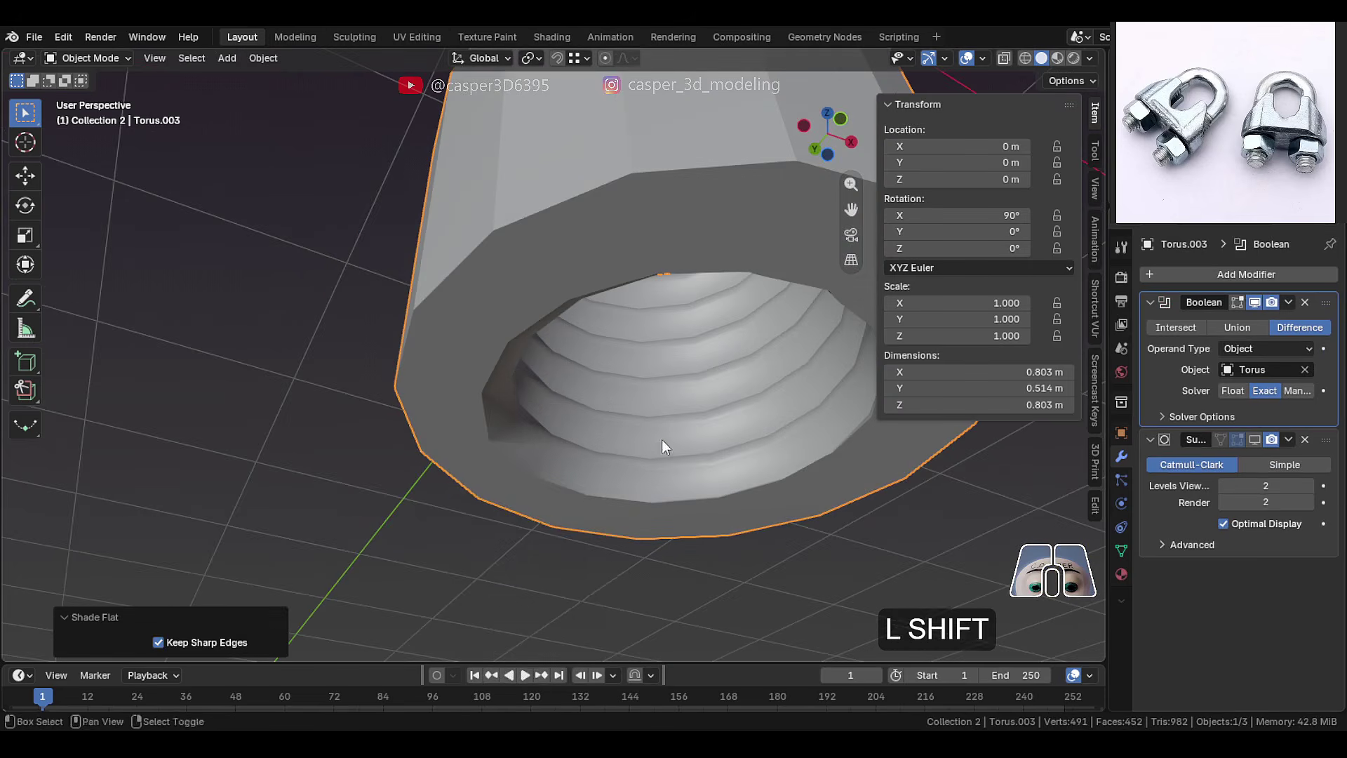
{"action": "middle_click_drag", "start_coordinate": [663, 439], "coordinate": [772, 426], "text": "shift"}
{"action": "scroll", "coordinate": [772, 425], "scroll_direction": "down", "scroll_amount": 2}
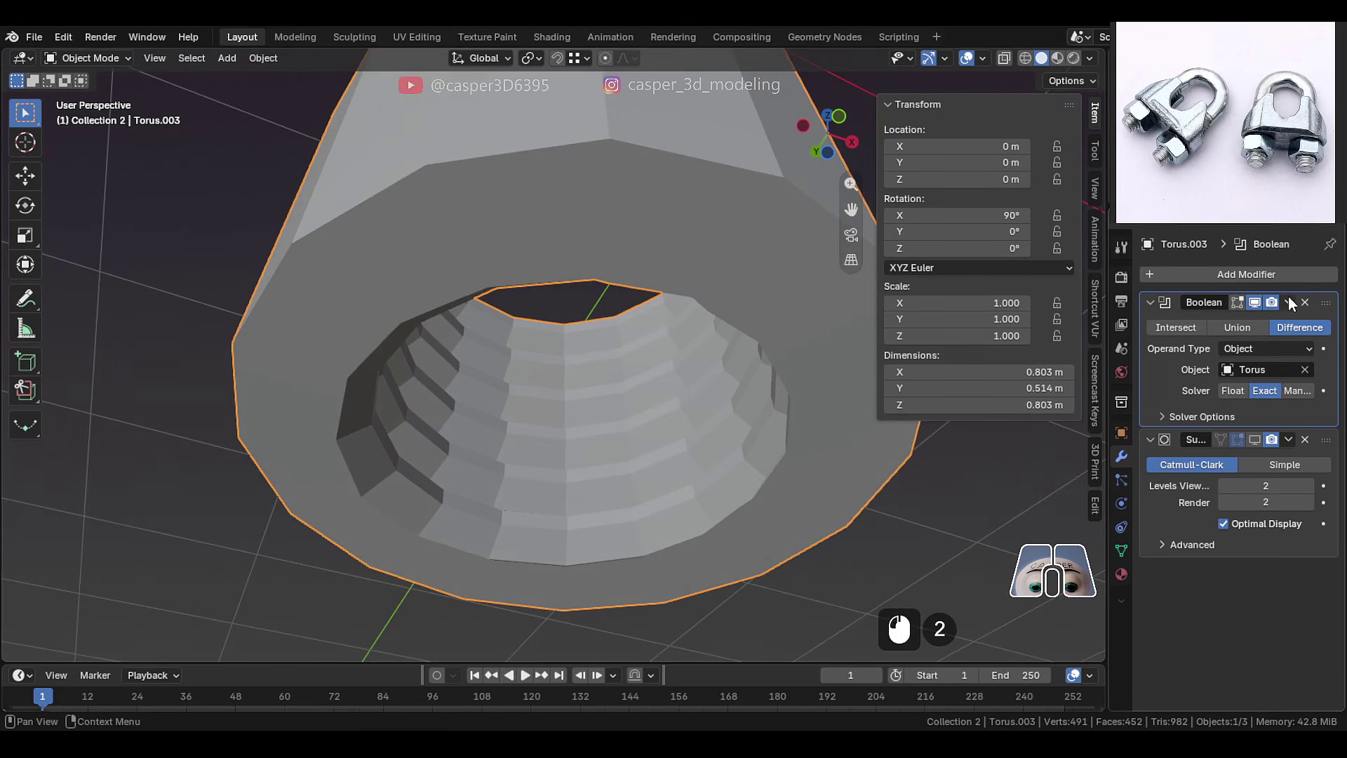
Apply the Boolean modifier on the nut and open its mesh for editing
{"action": "left_click", "coordinate": [1289, 301]}
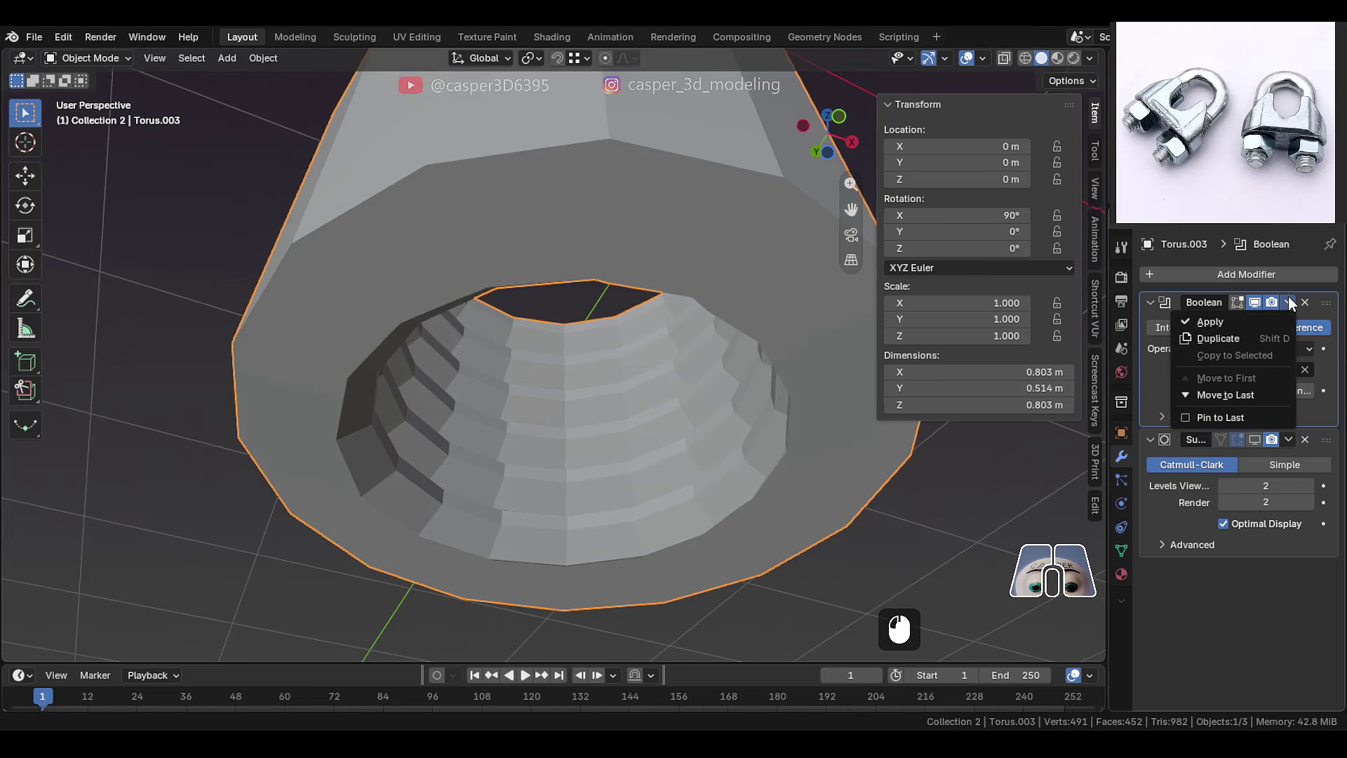
{"action": "left_click", "coordinate": [1197, 320]}
{"action": "key", "text": "Tab"}
Merge all of the nut's vertices by distance at 0.0001 m and clear the selection
{"action": "middle_click_drag", "start_coordinate": [576, 393], "coordinate": [589, 417]}
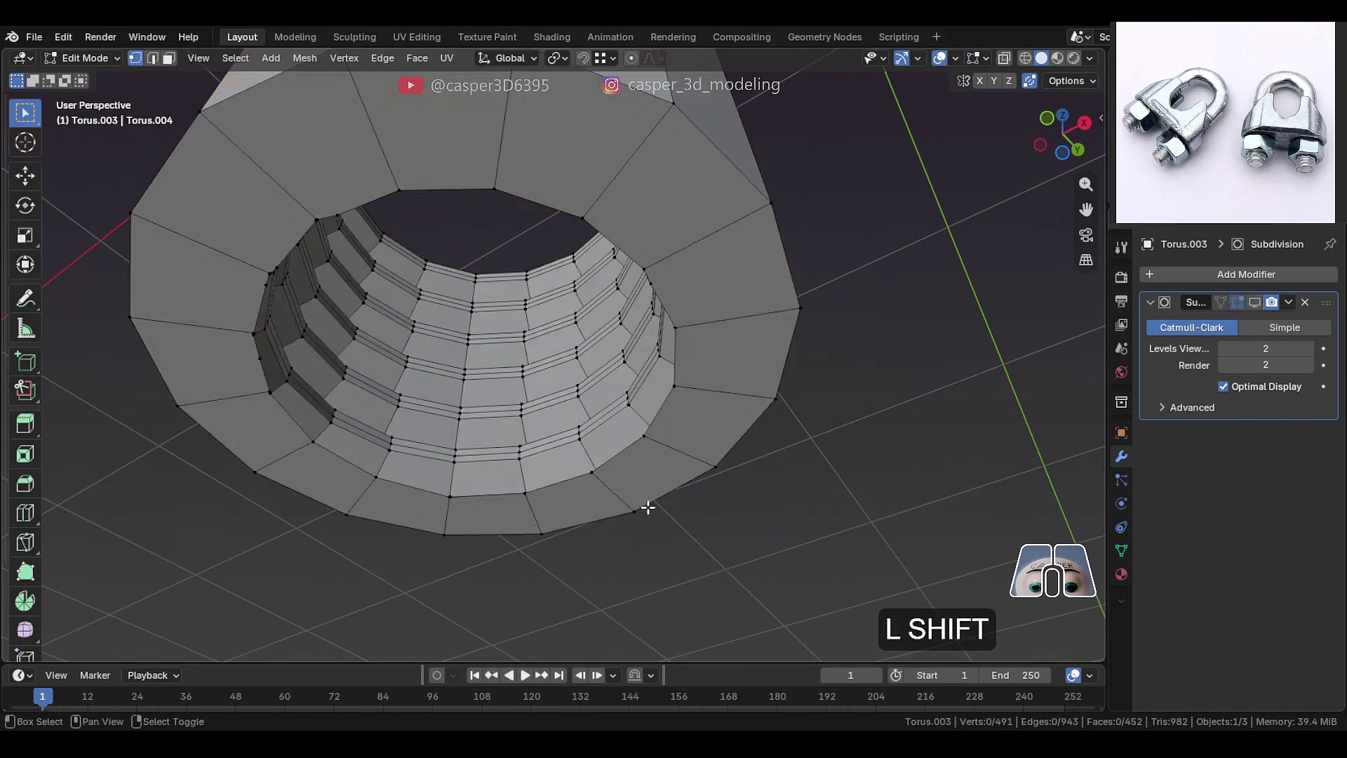
{"action": "key", "text": "a"}
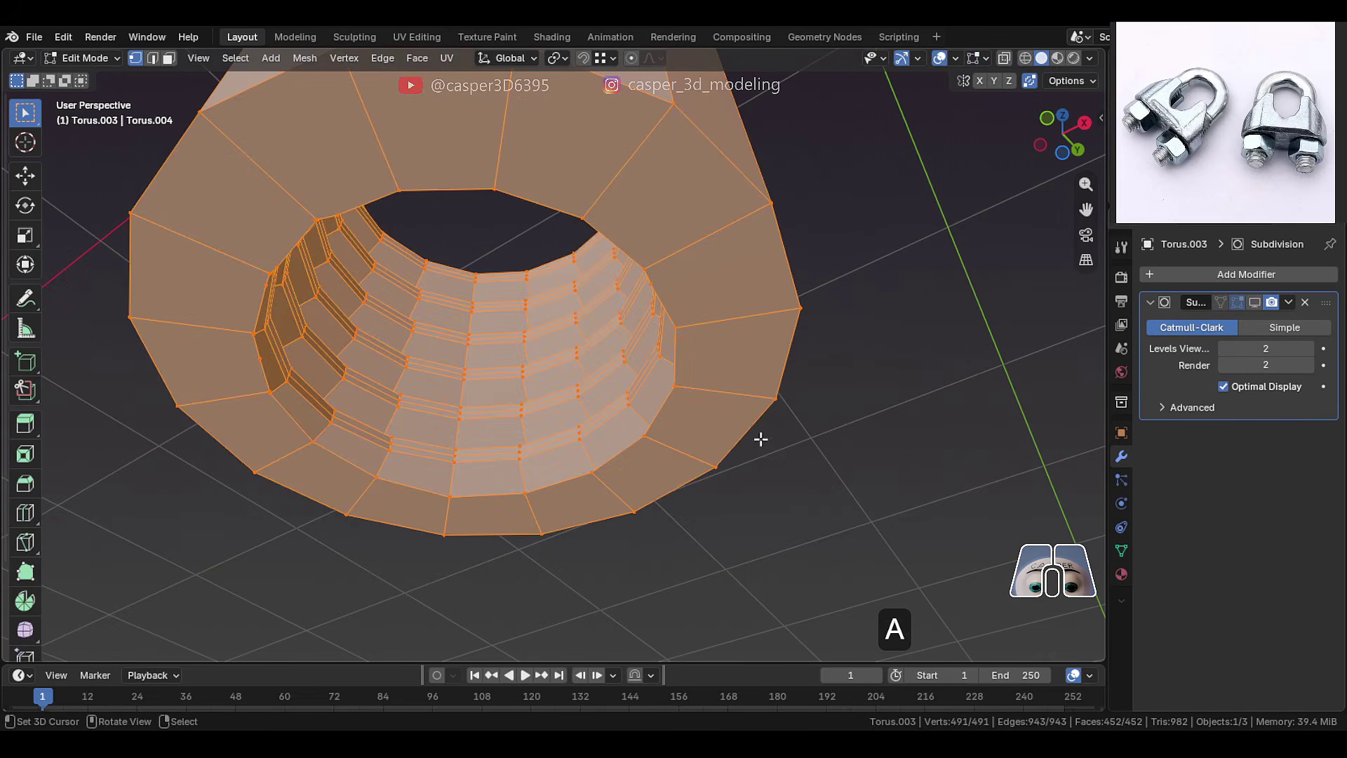
{"action": "key", "text": "m"}
{"action": "left_click", "coordinate": [589, 418]}
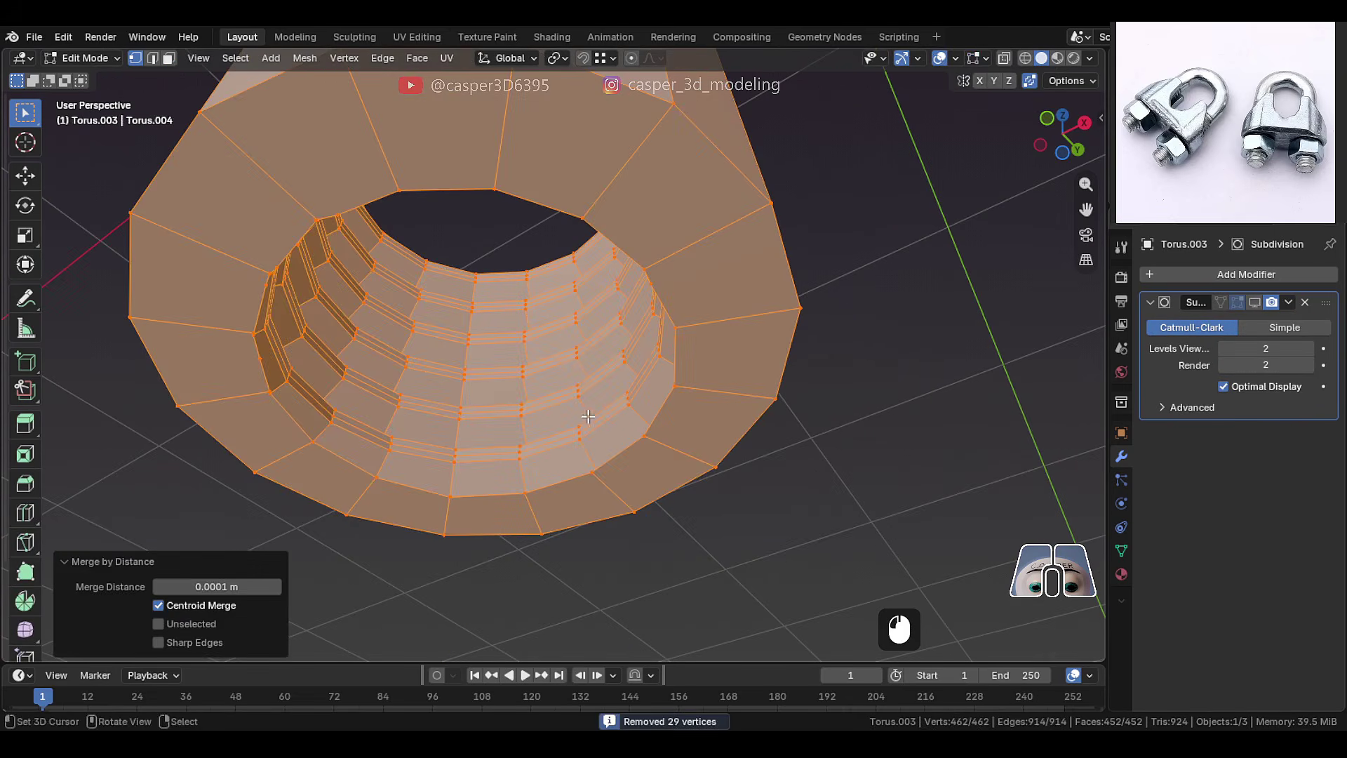
{"action": "left_click", "coordinate": [728, 551]}
Examine the lower rim of the threaded hole up close and test-move one inner rim vertex to check its connection
{"action": "middle_click_drag", "start_coordinate": [684, 518], "coordinate": [737, 517], "text": "shift"}
{"action": "scroll", "coordinate": [662, 482], "scroll_direction": "up", "scroll_amount": 4}
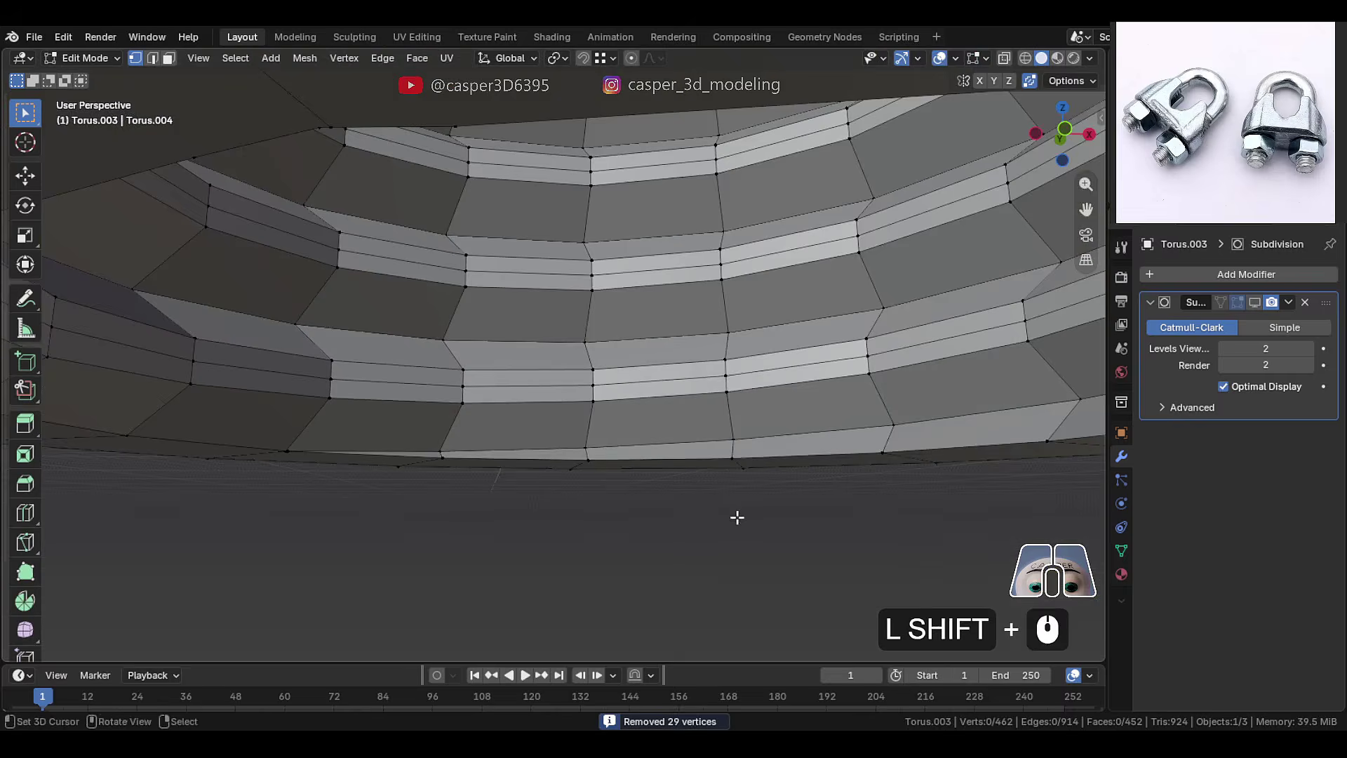
{"action": "scroll", "coordinate": [626, 428], "scroll_direction": "up", "scroll_amount": 4}
{"action": "middle_click_drag", "start_coordinate": [512, 427], "coordinate": [491, 372]}
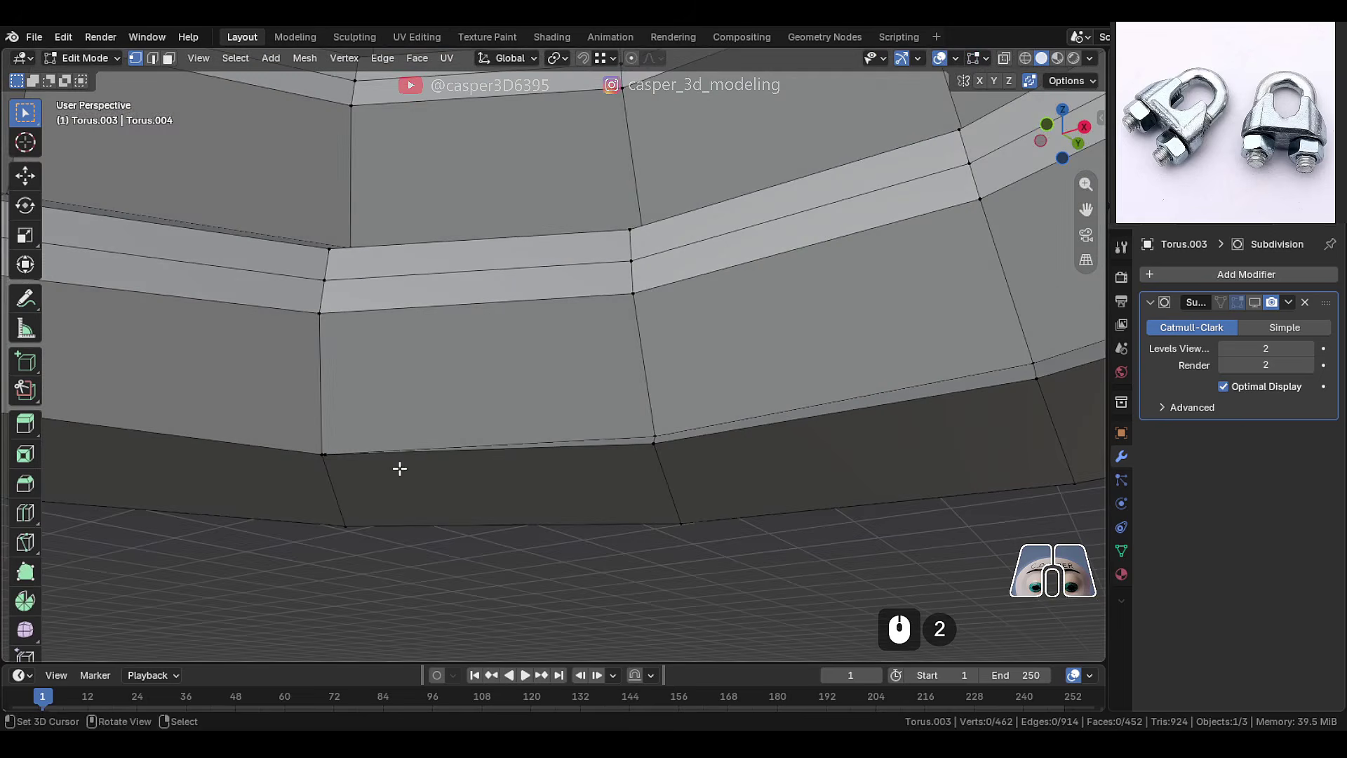
{"action": "left_click", "coordinate": [348, 461]}
{"action": "middle_click_drag", "start_coordinate": [348, 461], "coordinate": [342, 424]}
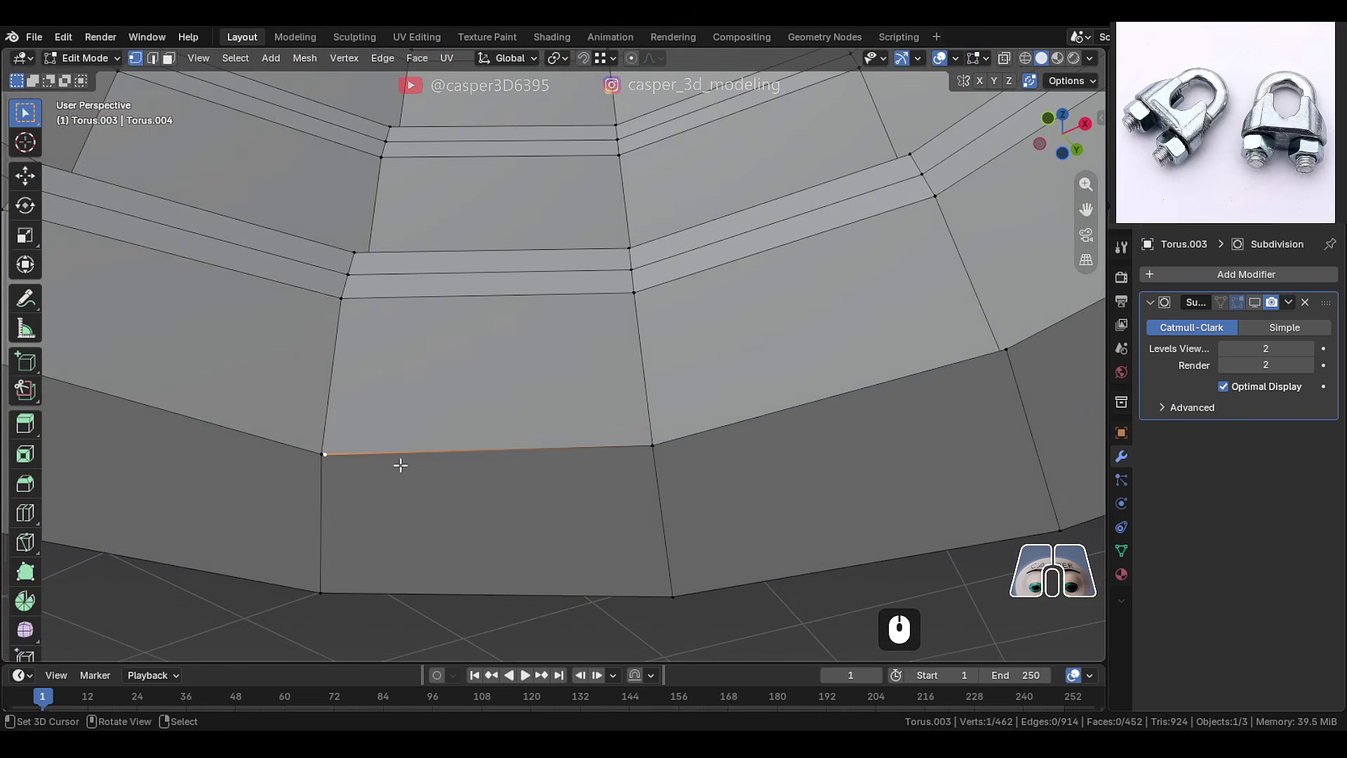
{"action": "key", "text": "g"}
{"action": "left_click", "coordinate": [421, 456]}
{"action": "key", "text": "Tab"}
{"action": "scroll", "coordinate": [386, 453], "scroll_direction": "down", "scroll_amount": 8}
{"action": "key", "text": "Tab"}
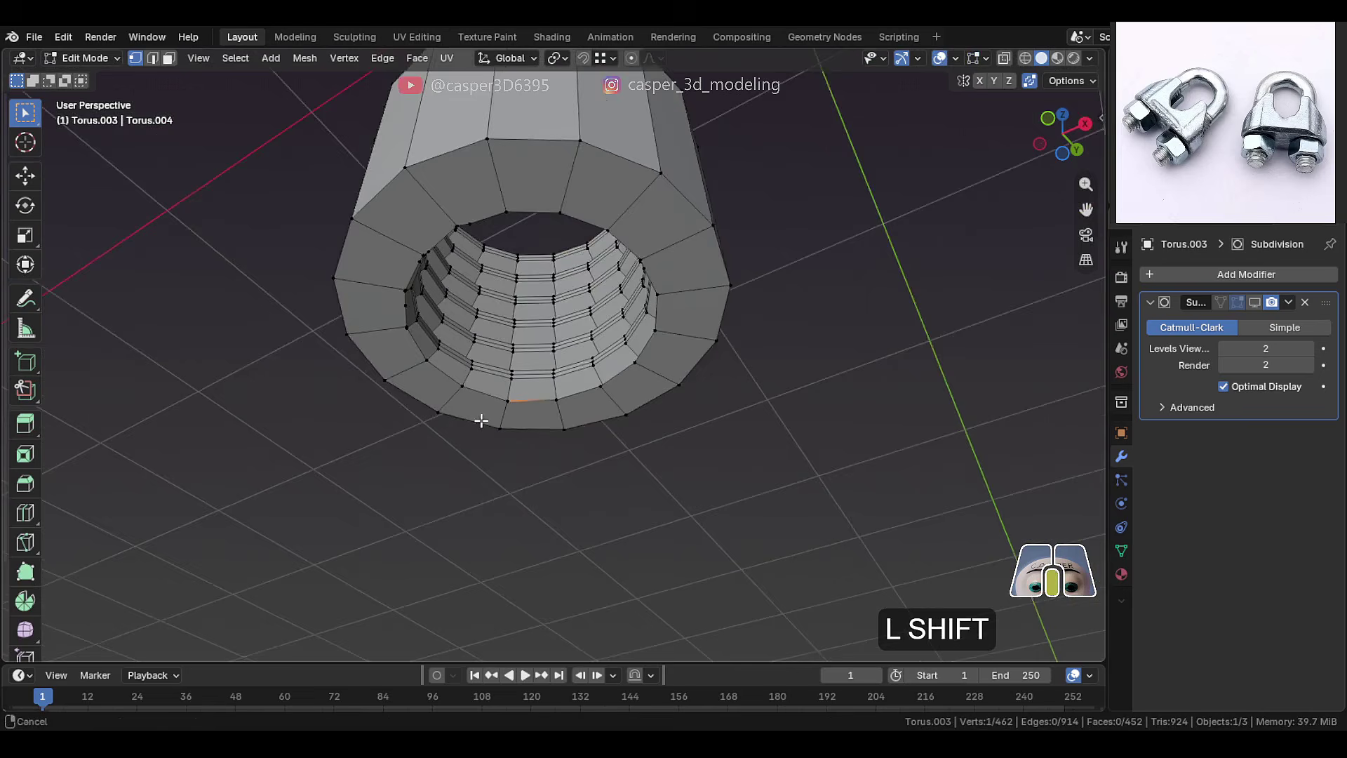
Delete the nut's outer side face loop, keeping the end rings and the threaded hole
{"action": "middle_click_drag", "start_coordinate": [482, 421], "coordinate": [472, 501], "text": "shift"}
{"action": "key", "text": "3"}
{"action": "left_click", "coordinate": [571, 210], "text": "alt"}
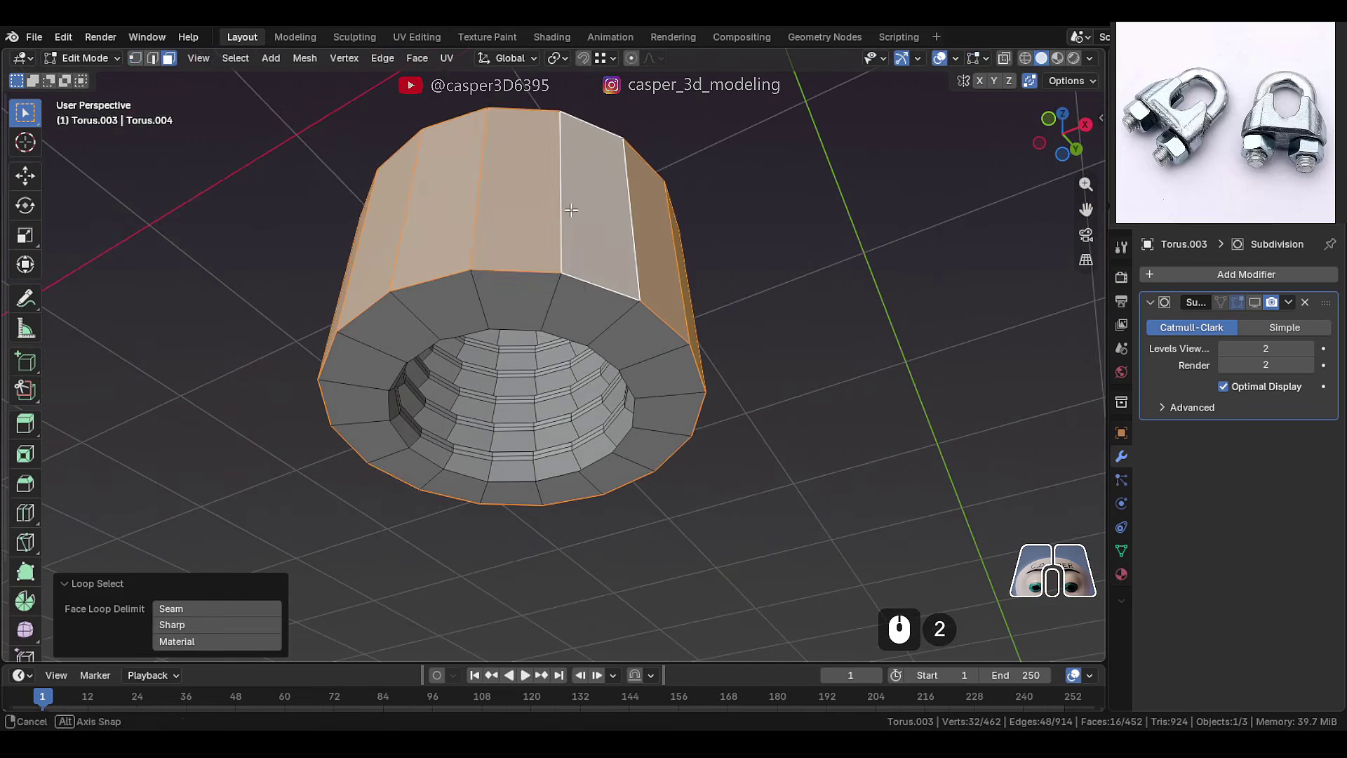
{"action": "key", "text": "x"}
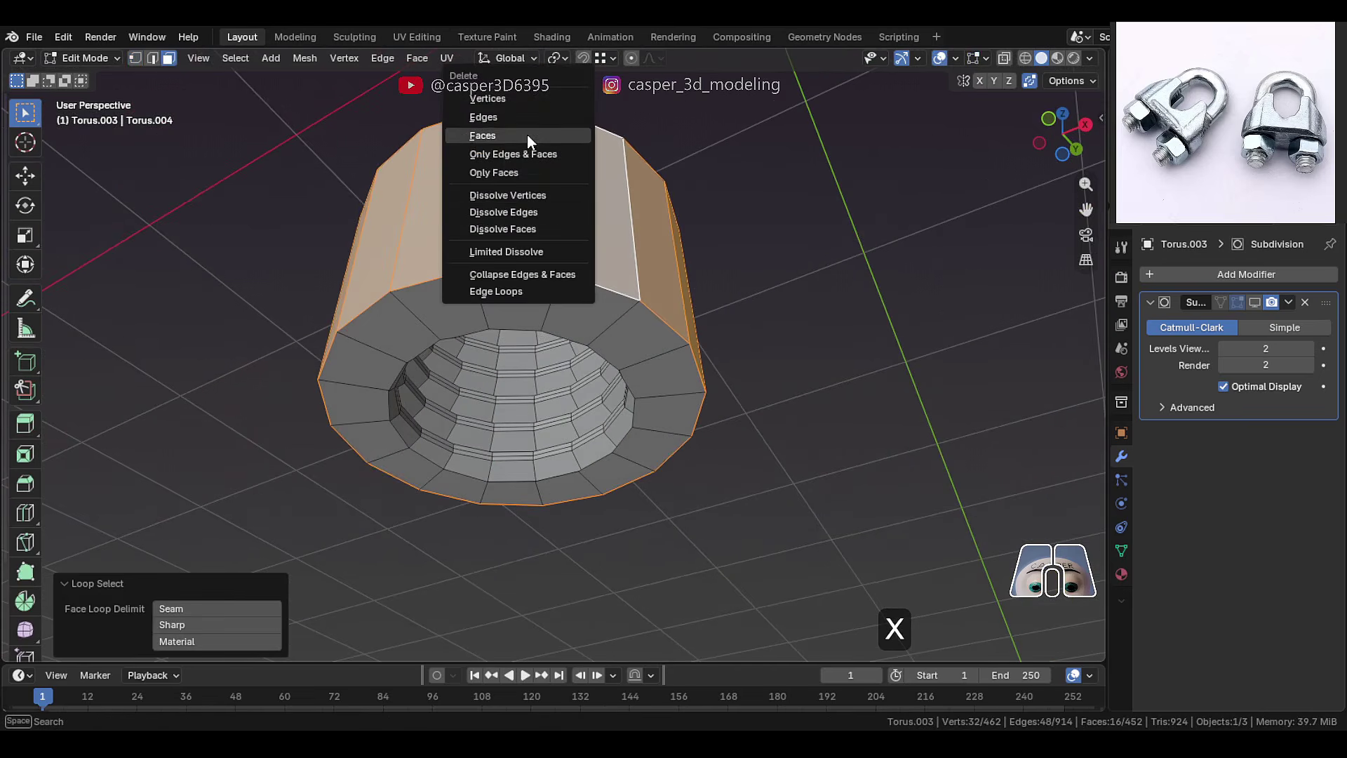
{"action": "left_click", "coordinate": [528, 133]}
Select the outer edge loop of the nut's lower end ring and snap the 3D cursor to its centre
{"action": "key", "text": "2"}
{"action": "left_click", "coordinate": [537, 274], "text": "alt"}
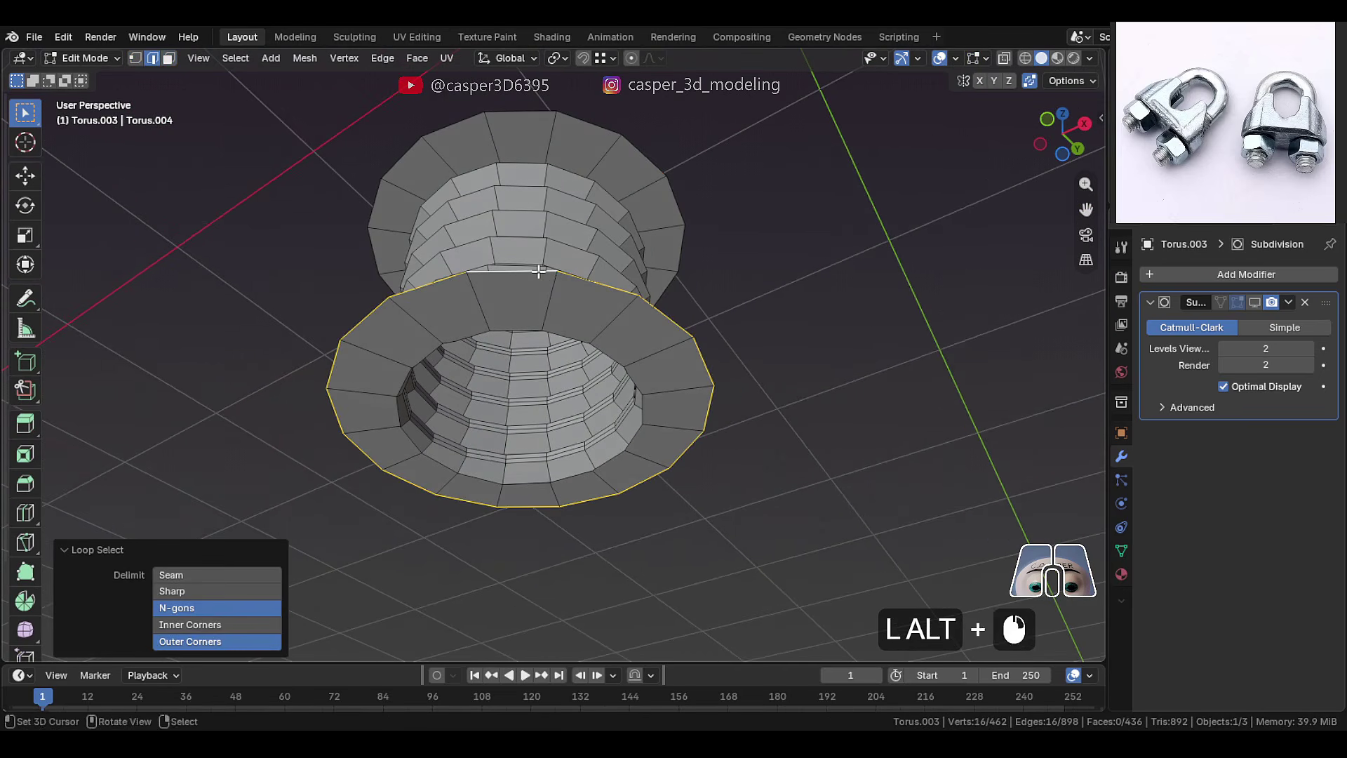
{"action": "key", "text": "shift+s"}
{"action": "left_click", "coordinate": [520, 359]}
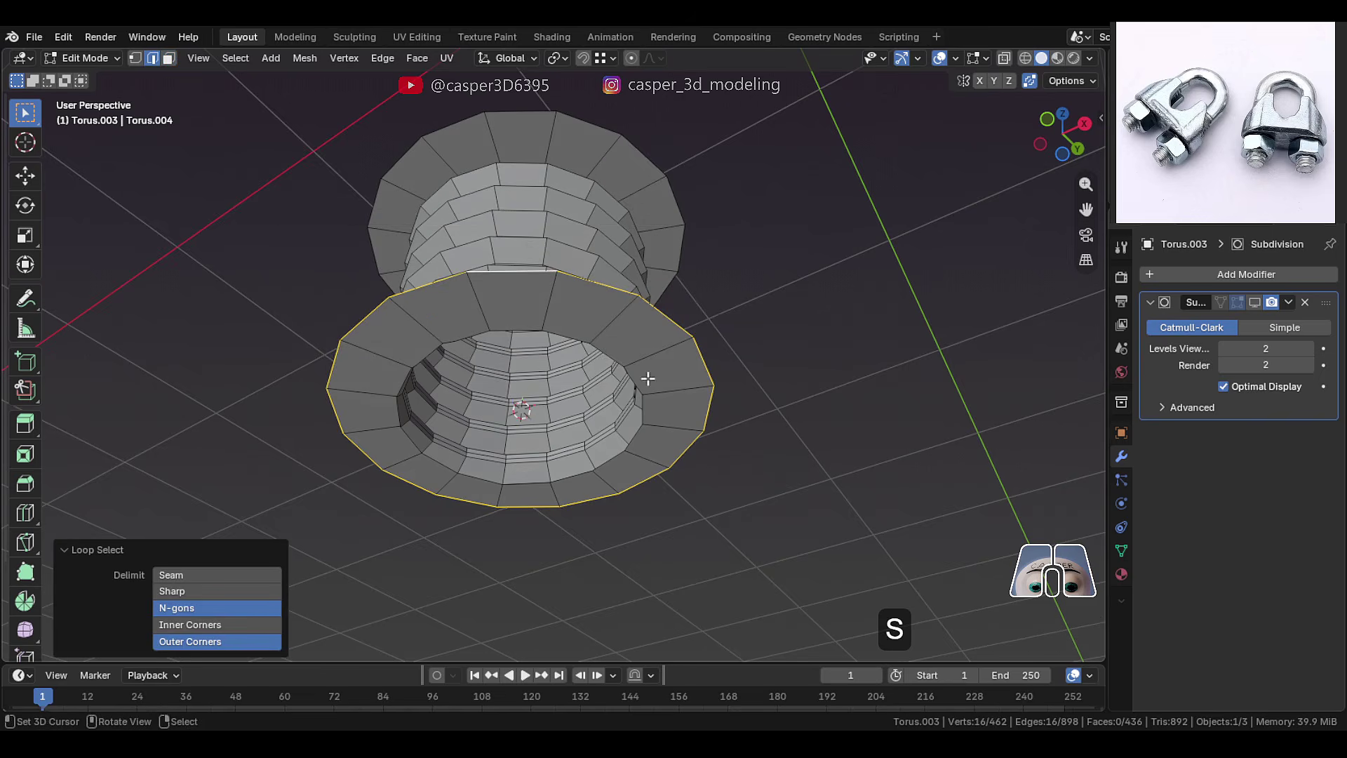
Add a six-vertex circle at the 3D cursor and scale it to the nut's outline in the front-view reference
{"action": "key", "text": "KP_1"}
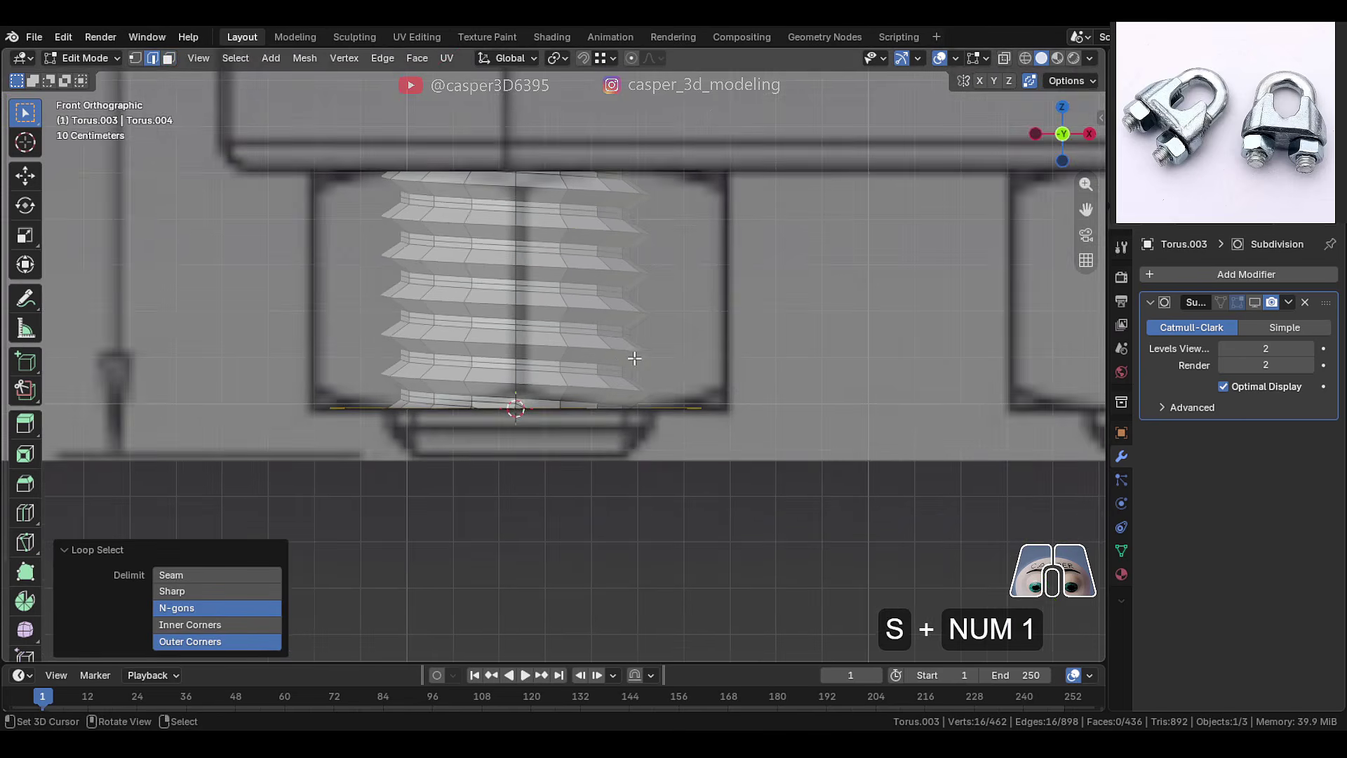
{"action": "scroll", "coordinate": [635, 358], "scroll_direction": "up", "scroll_amount": 1}
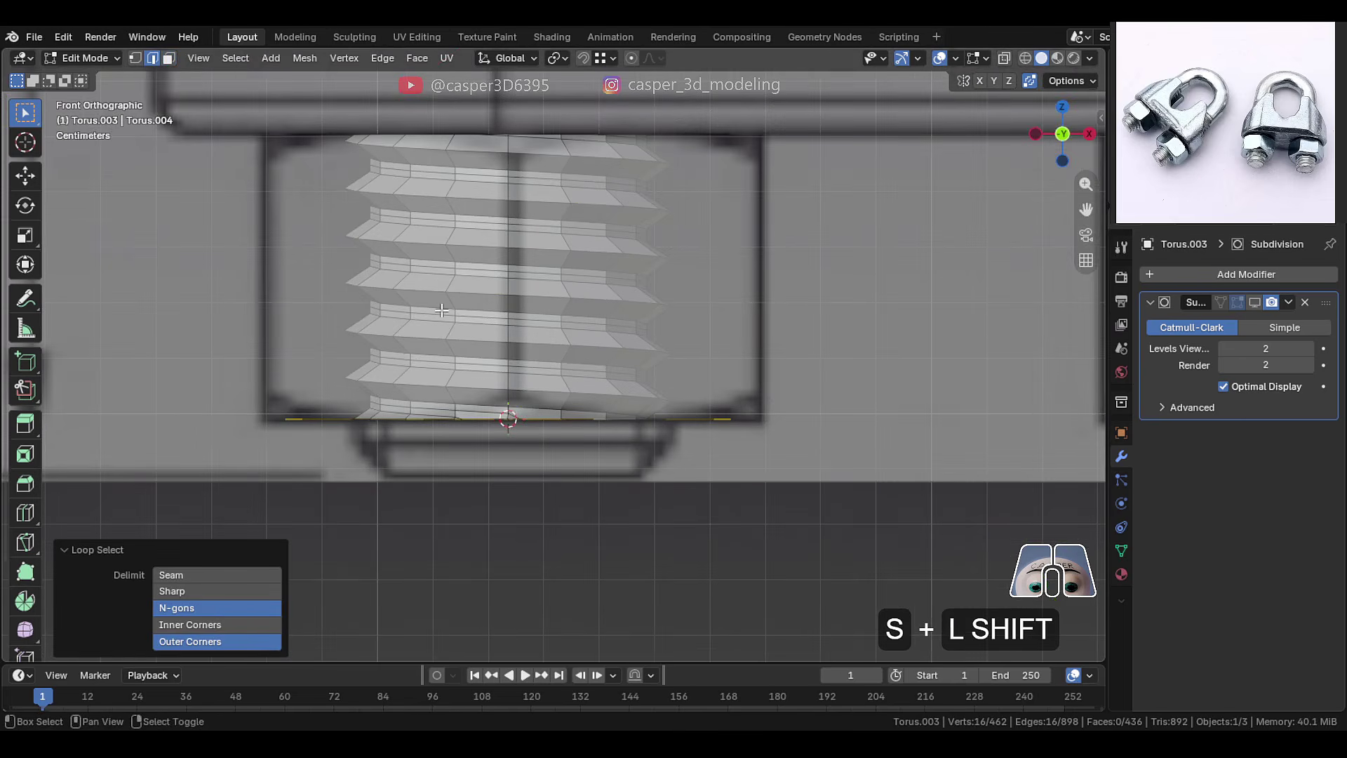
{"action": "key", "text": "shift+a"}
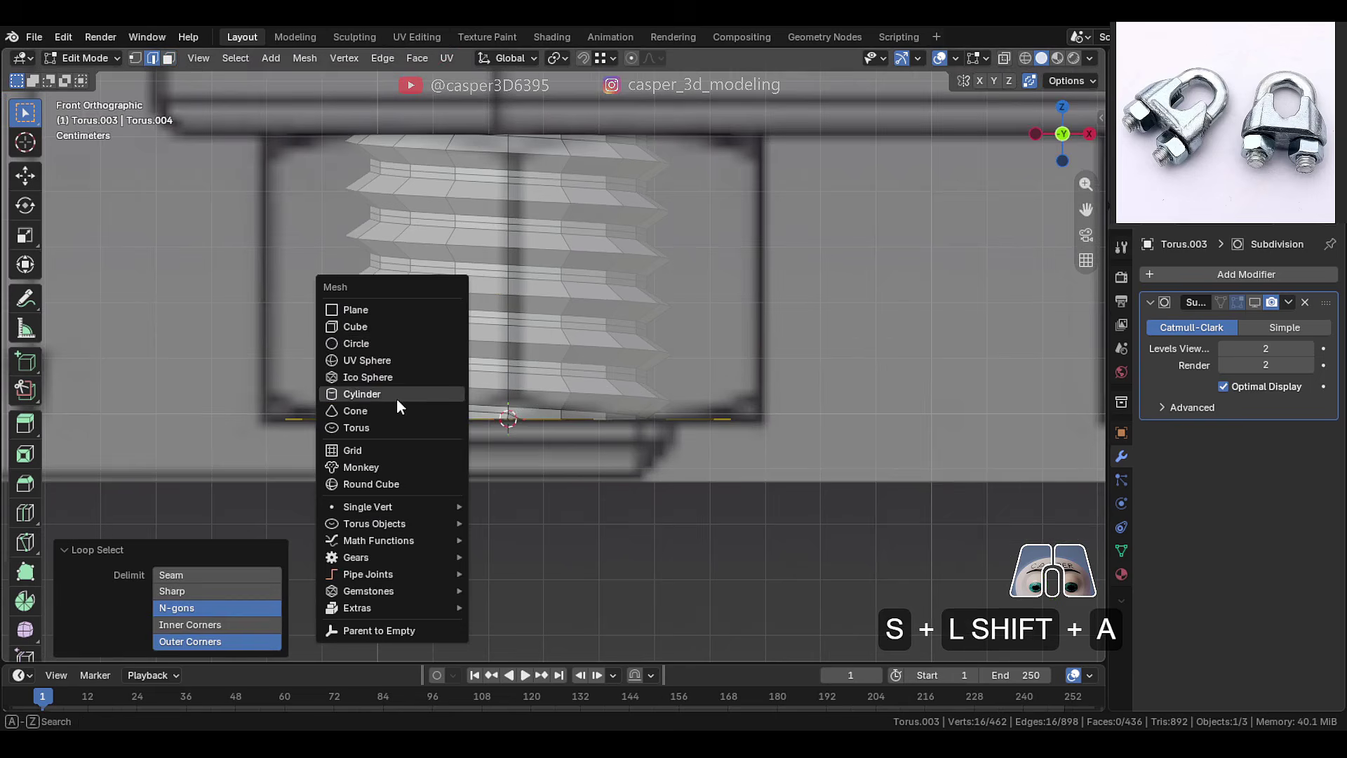
{"action": "left_click", "coordinate": [372, 343]}
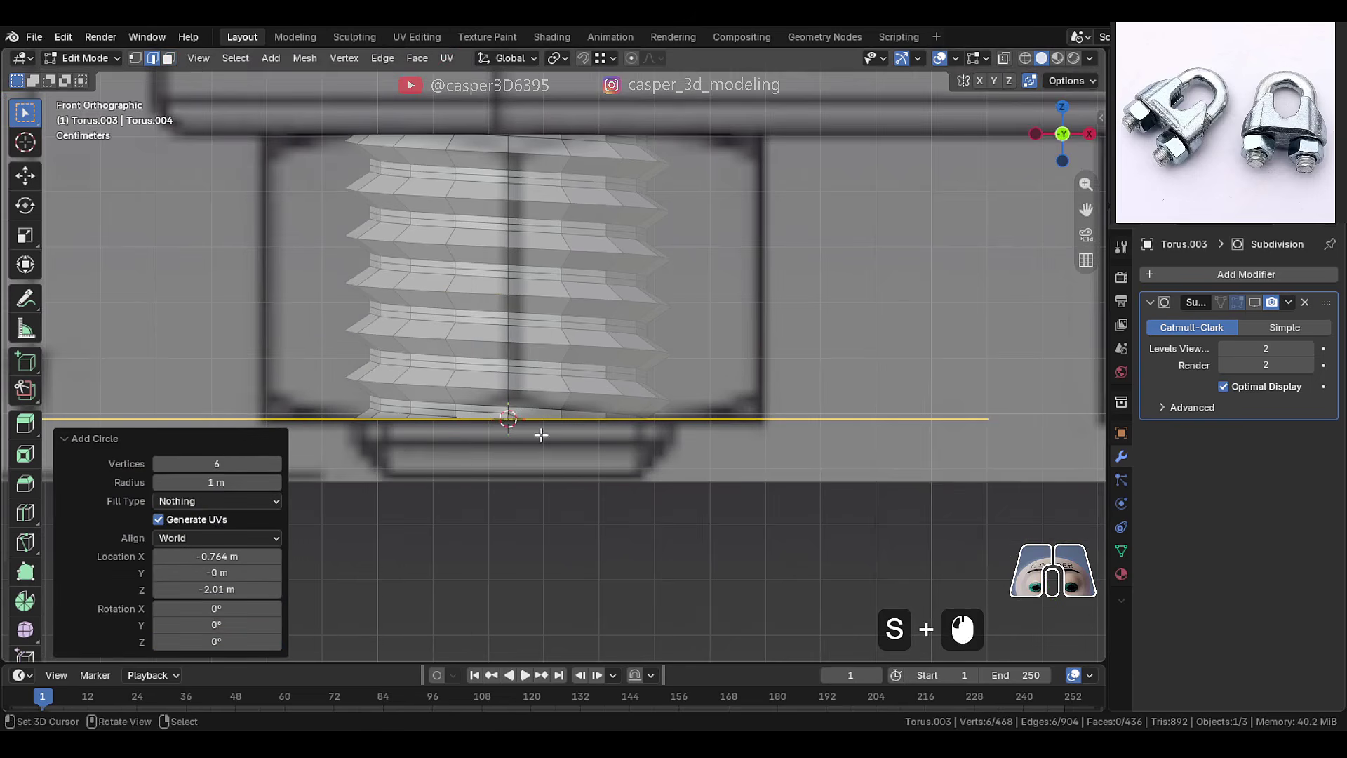
{"action": "key", "text": "s"}
{"action": "left_click", "coordinate": [668, 424]}
Extrude the hexagon upward along Z, snapping its height to the upper end ring
{"action": "middle_click_drag", "start_coordinate": [668, 423], "coordinate": [516, 357]}
{"action": "key", "text": "e"}
{"action": "key", "text": "z"}
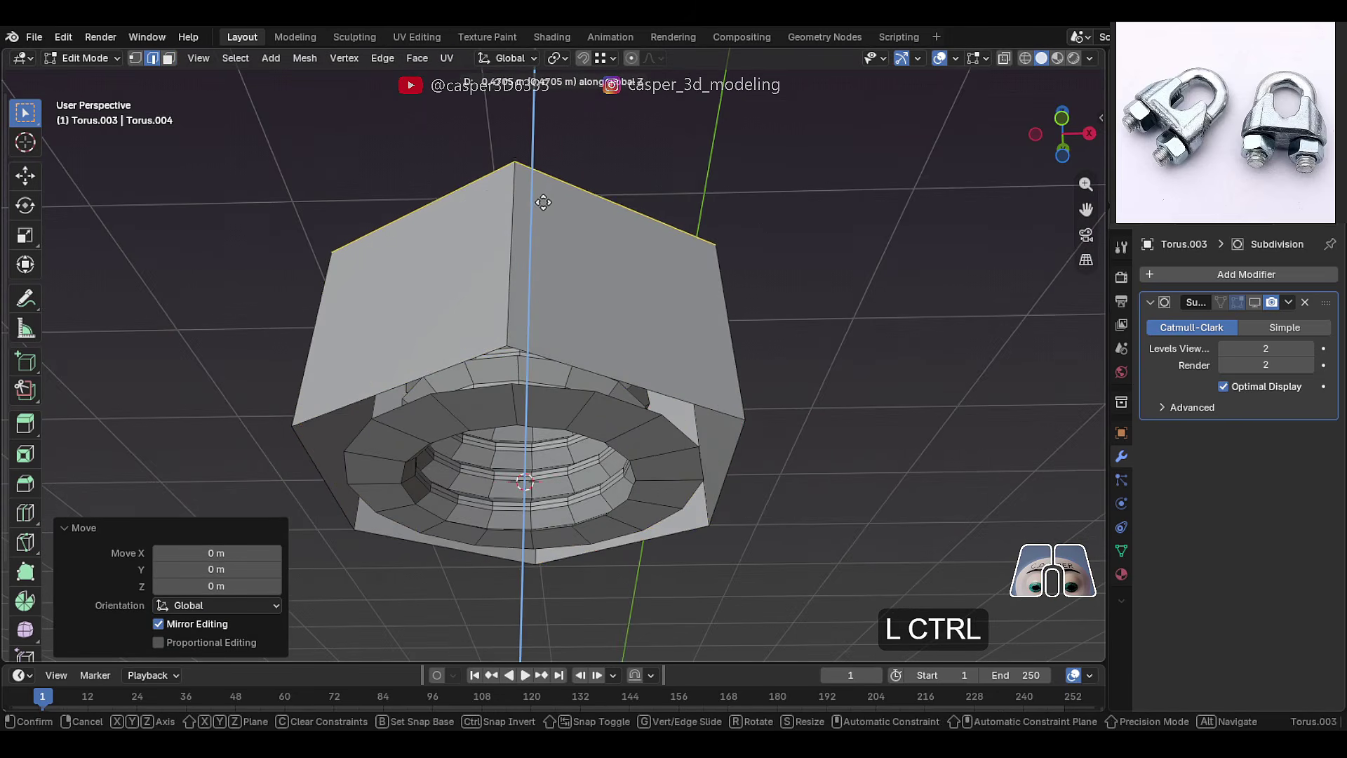
{"action": "left_click", "coordinate": [531, 193], "text": "ctrl"}
{"action": "middle_click_drag", "start_coordinate": [531, 194], "coordinate": [534, 302], "text": "ctrl"}
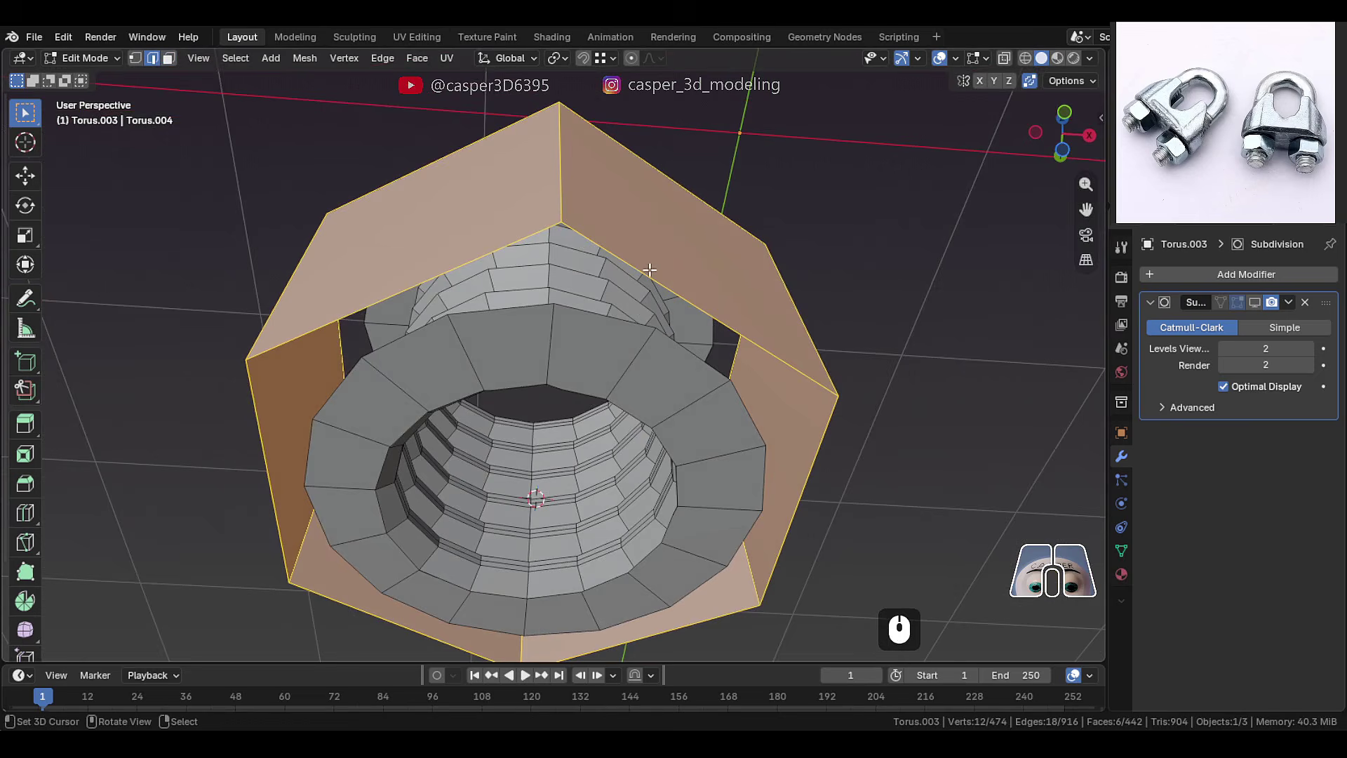
Subdivide the extruded hexagon walls with 2 cuts
{"action": "key", "text": "w"}
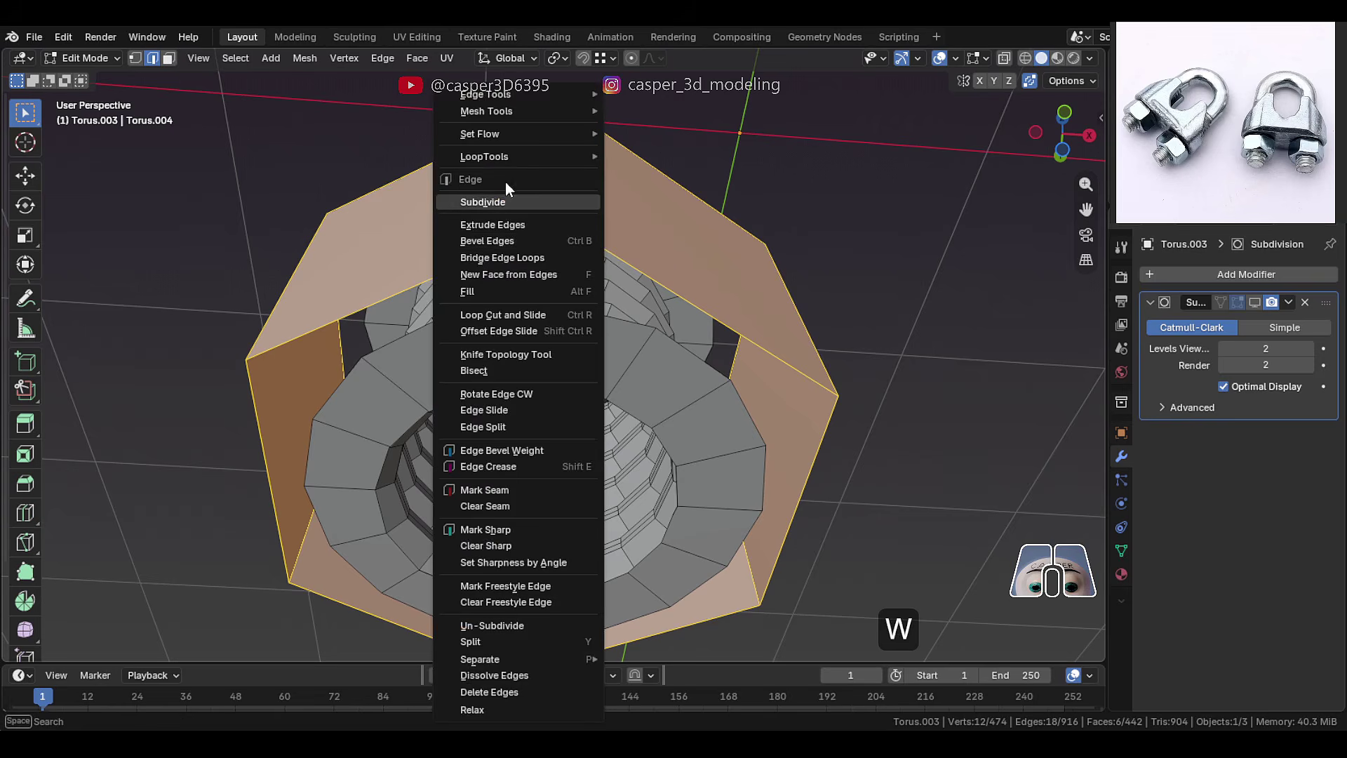
{"action": "left_click", "coordinate": [512, 201]}
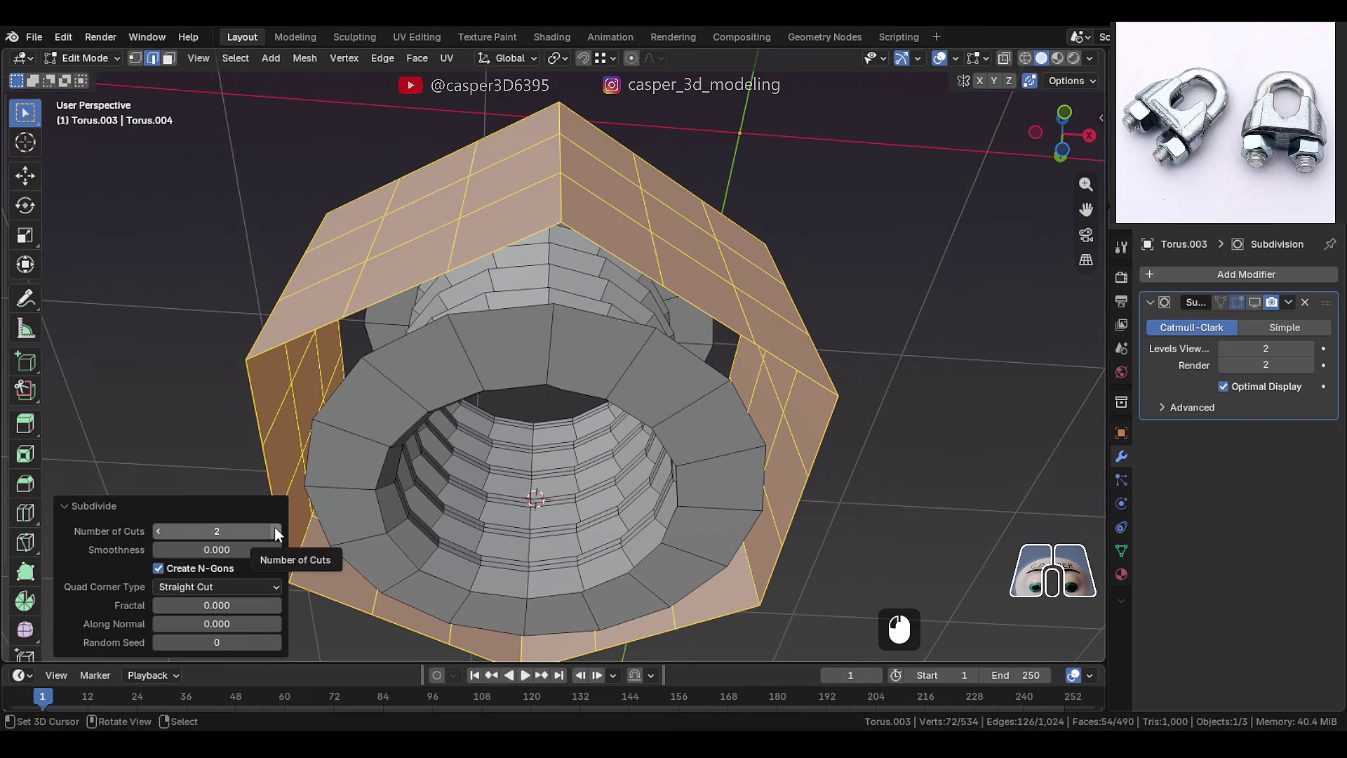
{"action": "left_click", "coordinate": [274, 531]}
{"action": "middle_click_drag", "start_coordinate": [402, 349], "coordinate": [433, 351]}
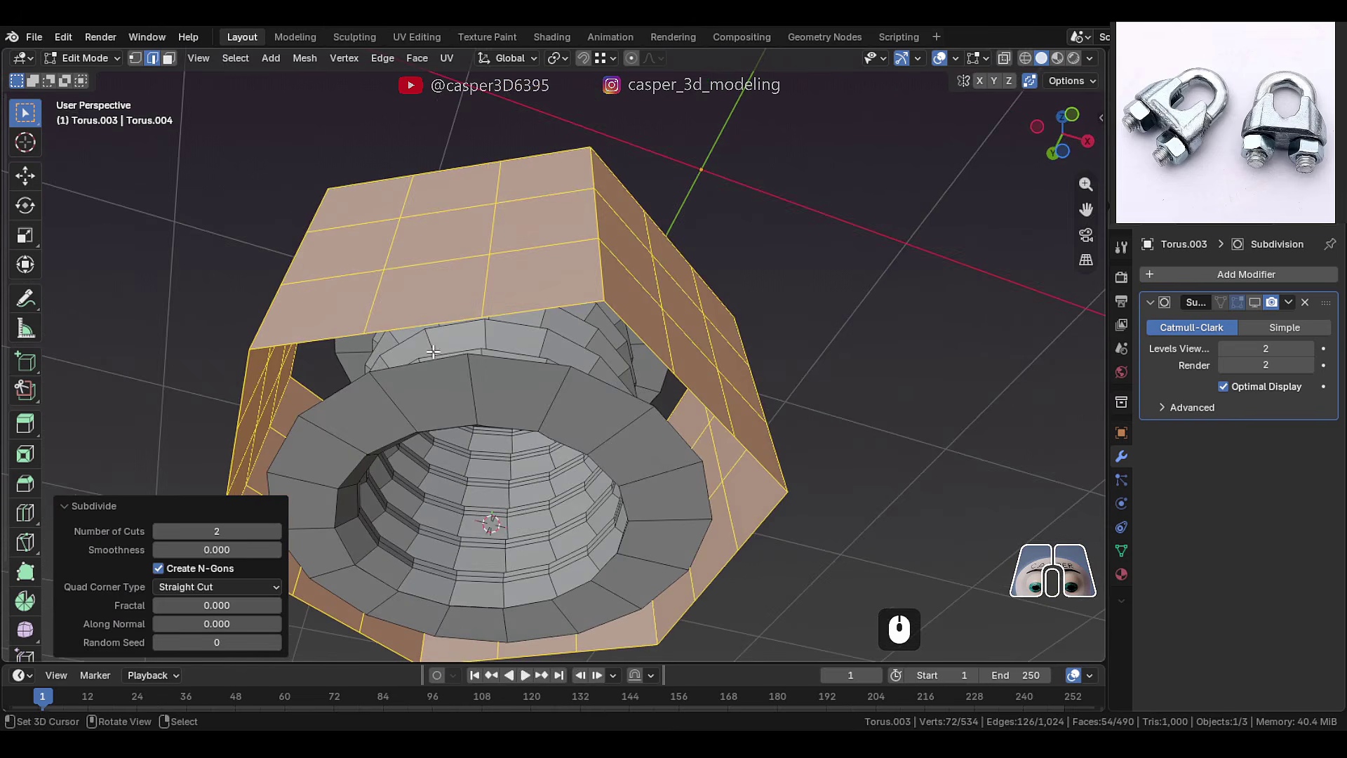
{"action": "middle_click_drag", "start_coordinate": [559, 362], "coordinate": [531, 359]}
Fill faces between the lower end ring and the hexagon's bottom edges along two adjacent sides
{"action": "right_click", "coordinate": [592, 337]}
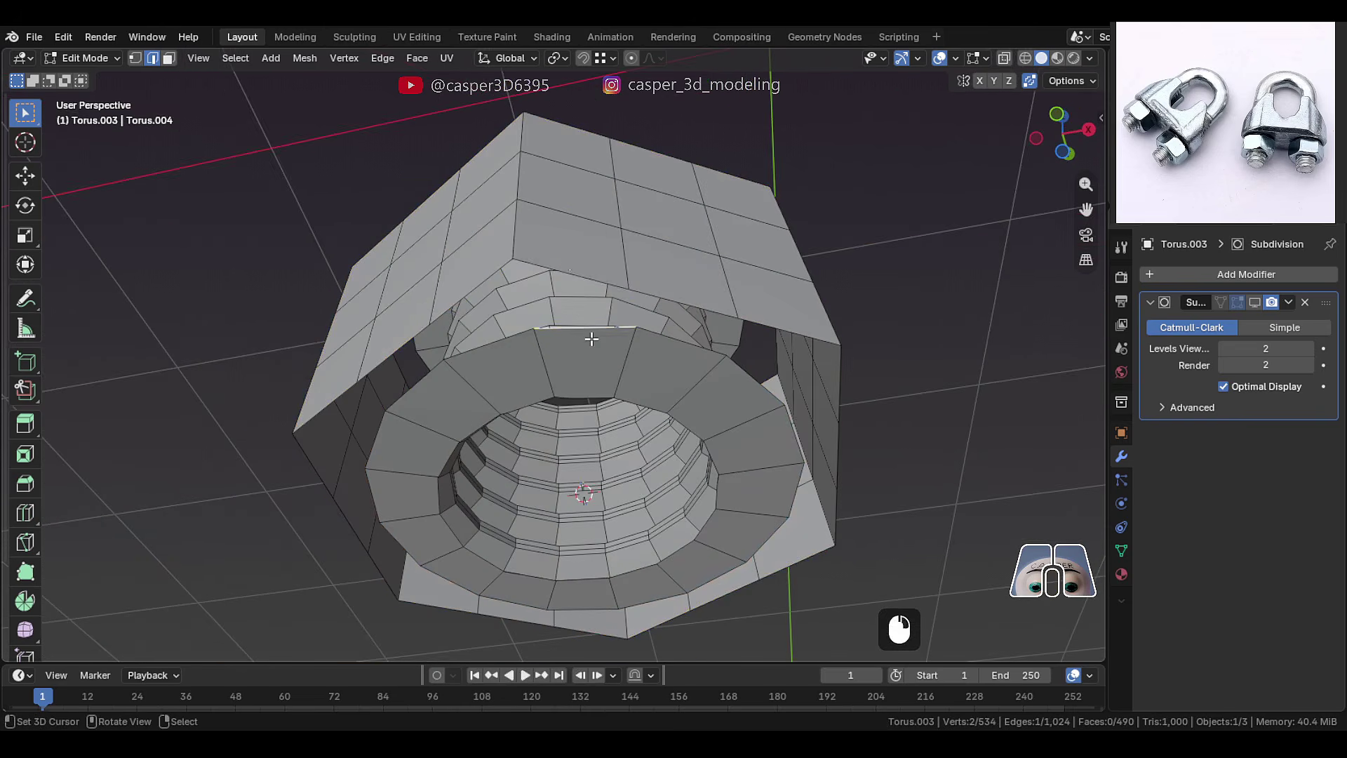
{"action": "right_click", "coordinate": [561, 258], "text": "shift"}
{"action": "middle_click_drag", "start_coordinate": [568, 299], "coordinate": [577, 281]}
{"action": "key", "text": "f"}
{"action": "right_click", "coordinate": [634, 275]}
{"action": "key", "text": "f"}
{"action": "key", "text": "f"}
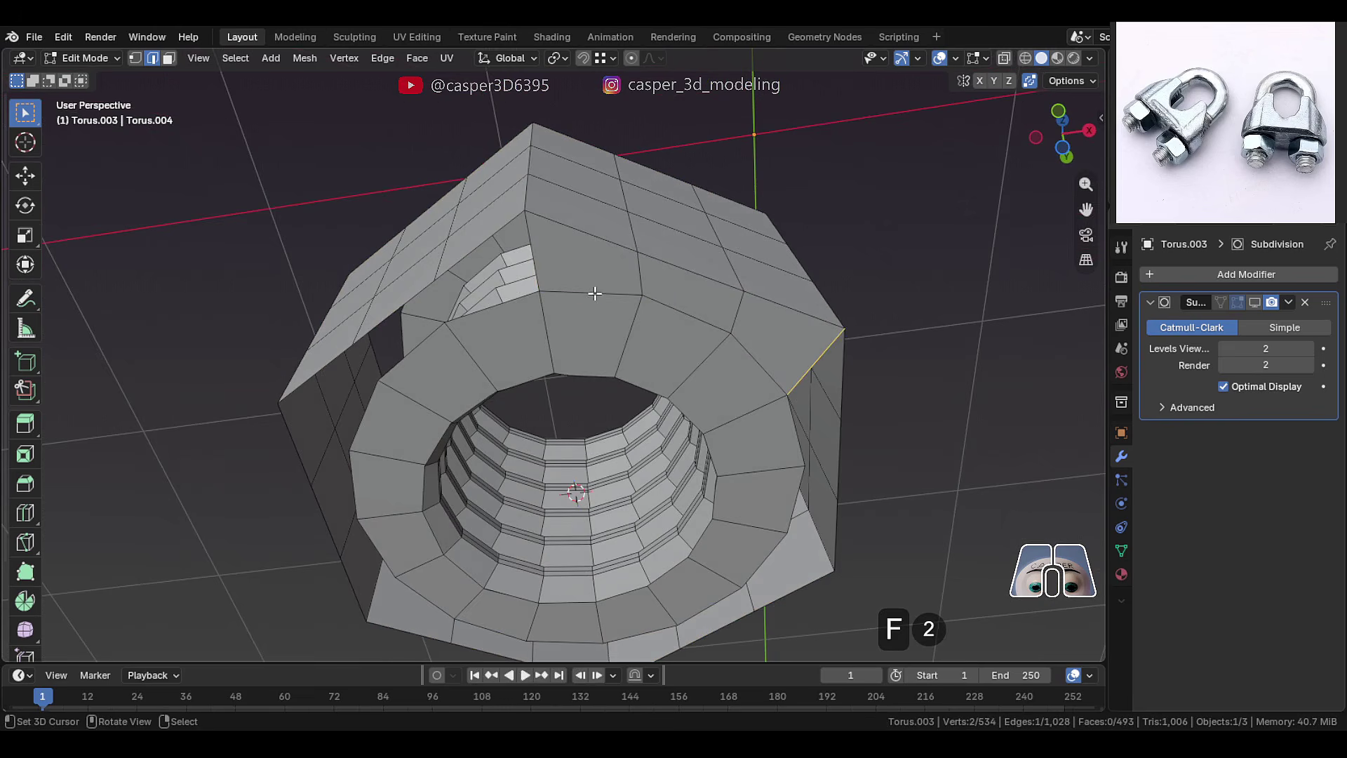
{"action": "right_click", "coordinate": [532, 257]}
{"action": "key", "text": "f"}
{"action": "key", "text": "f"}
Fill the matching gaps between the lower end ring and the two hexagon sides across the hole
{"action": "scroll", "coordinate": [532, 268], "scroll_direction": "down", "scroll_amount": 2}
{"action": "middle_click_drag", "start_coordinate": [532, 268], "coordinate": [541, 316]}
{"action": "right_click", "coordinate": [566, 564], "text": "shift"}
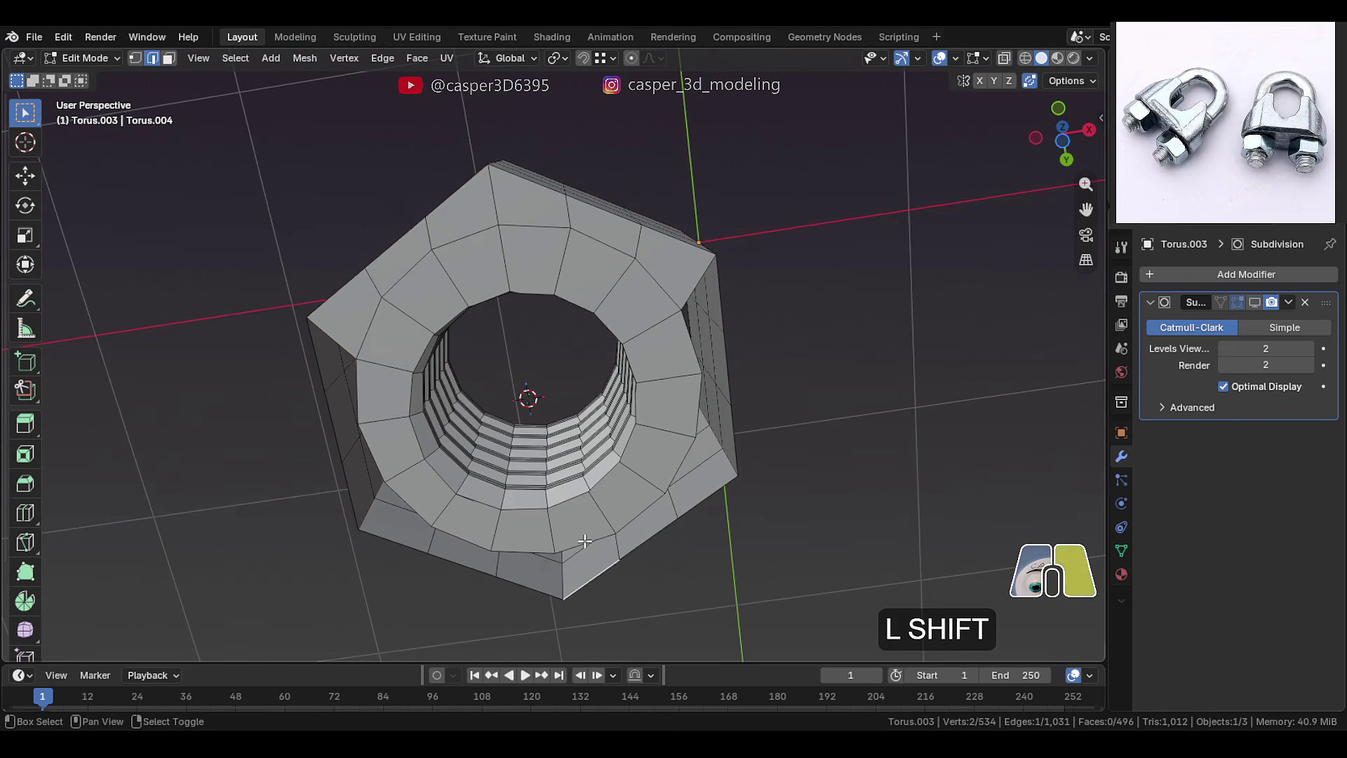
{"action": "key", "text": "f"}
{"action": "key", "text": "f"}
{"action": "key", "text": "f"}
{"action": "middle_click_drag", "start_coordinate": [609, 549], "coordinate": [553, 433]}
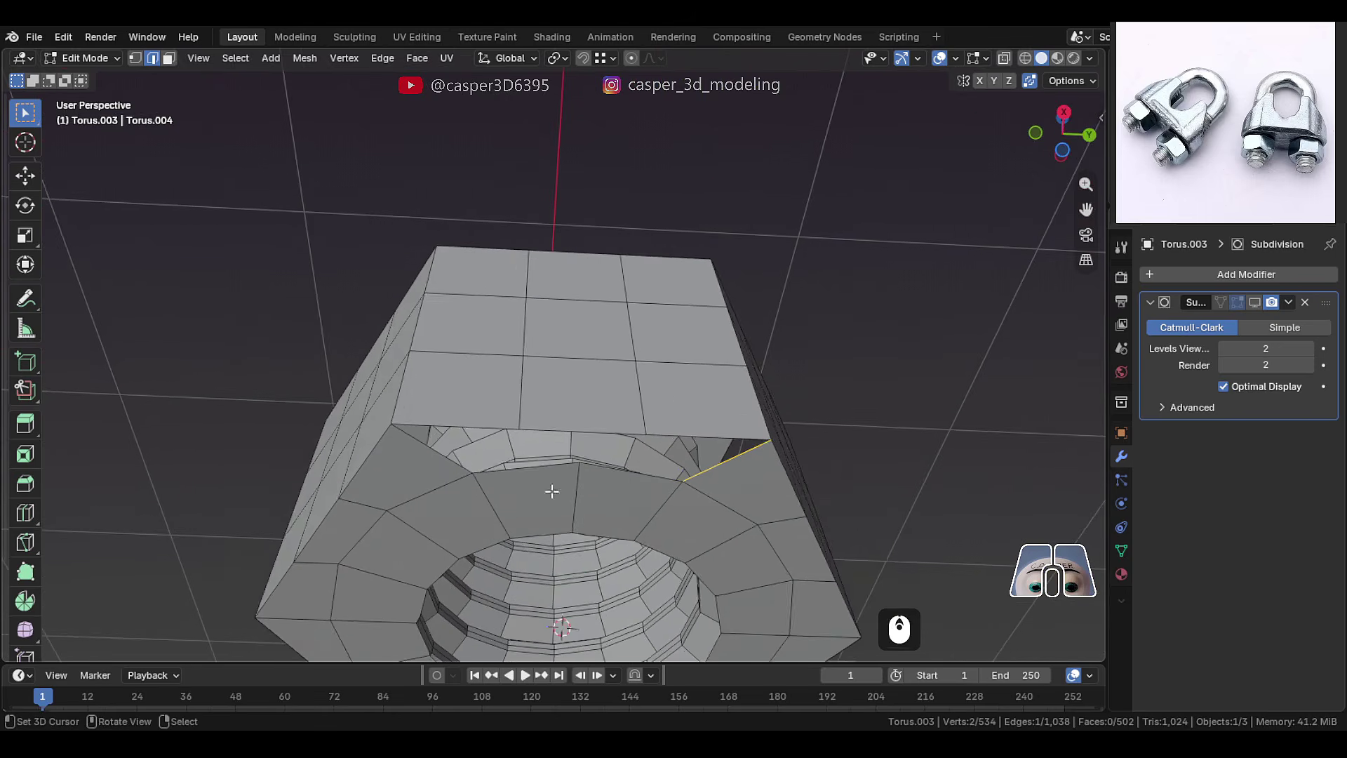
Dissolve the two vertical edge loops on one unfilled hexagon side and replace them with a single centred loop cut
{"action": "middle_click_drag", "start_coordinate": [552, 492], "coordinate": [520, 400]}
{"action": "left_click", "coordinate": [520, 400], "text": "alt"}
{"action": "left_click", "coordinate": [661, 404], "text": "alt+shift"}
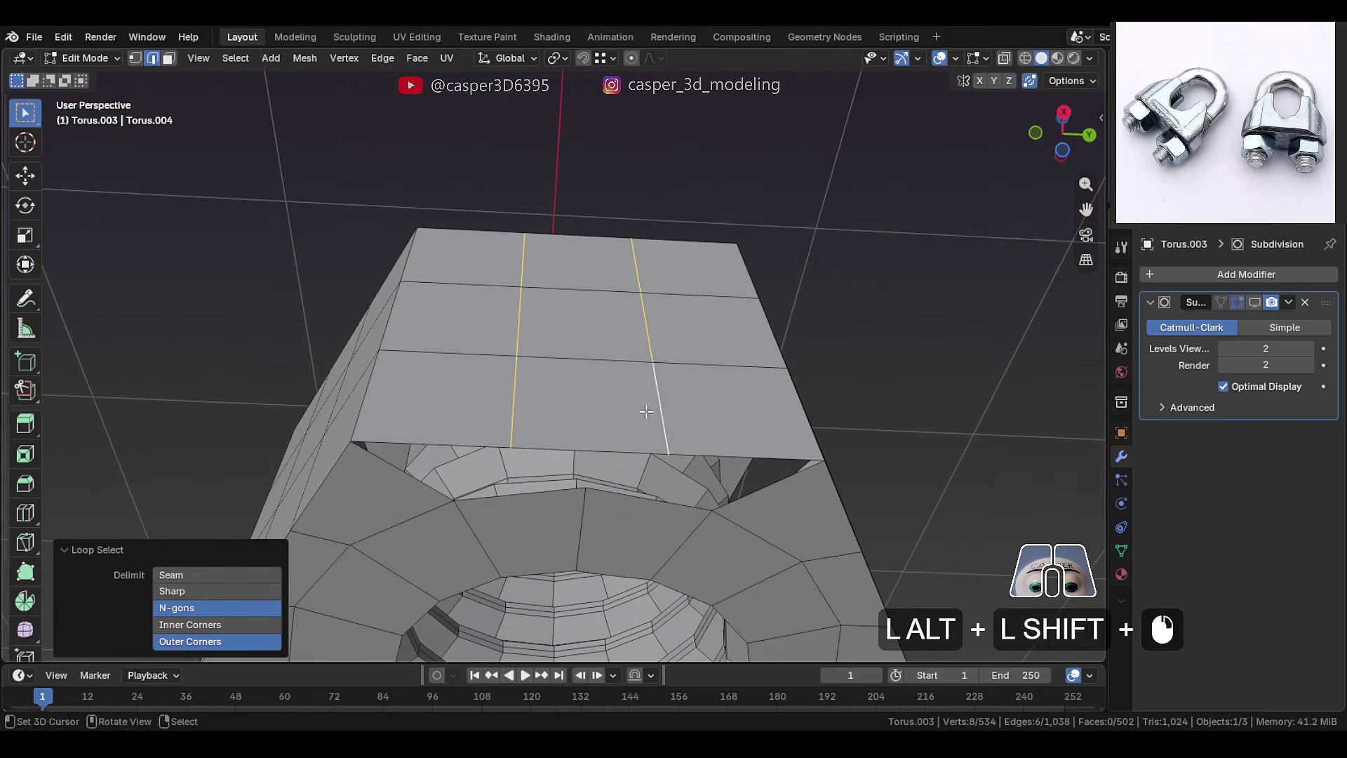
{"action": "key", "text": "x"}
{"action": "left_click", "coordinate": [602, 490]}
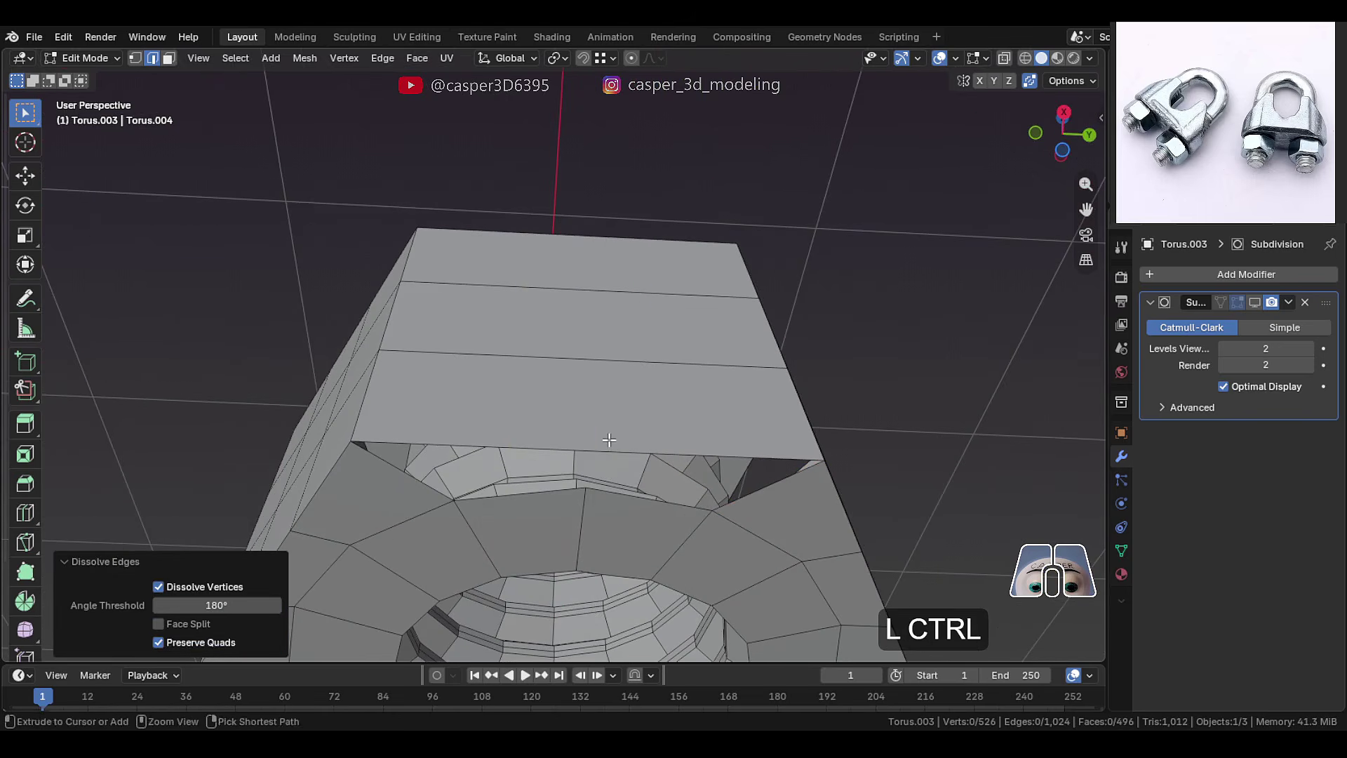
{"action": "key", "text": "ctrl+r"}
{"action": "left_click", "coordinate": [609, 440]}
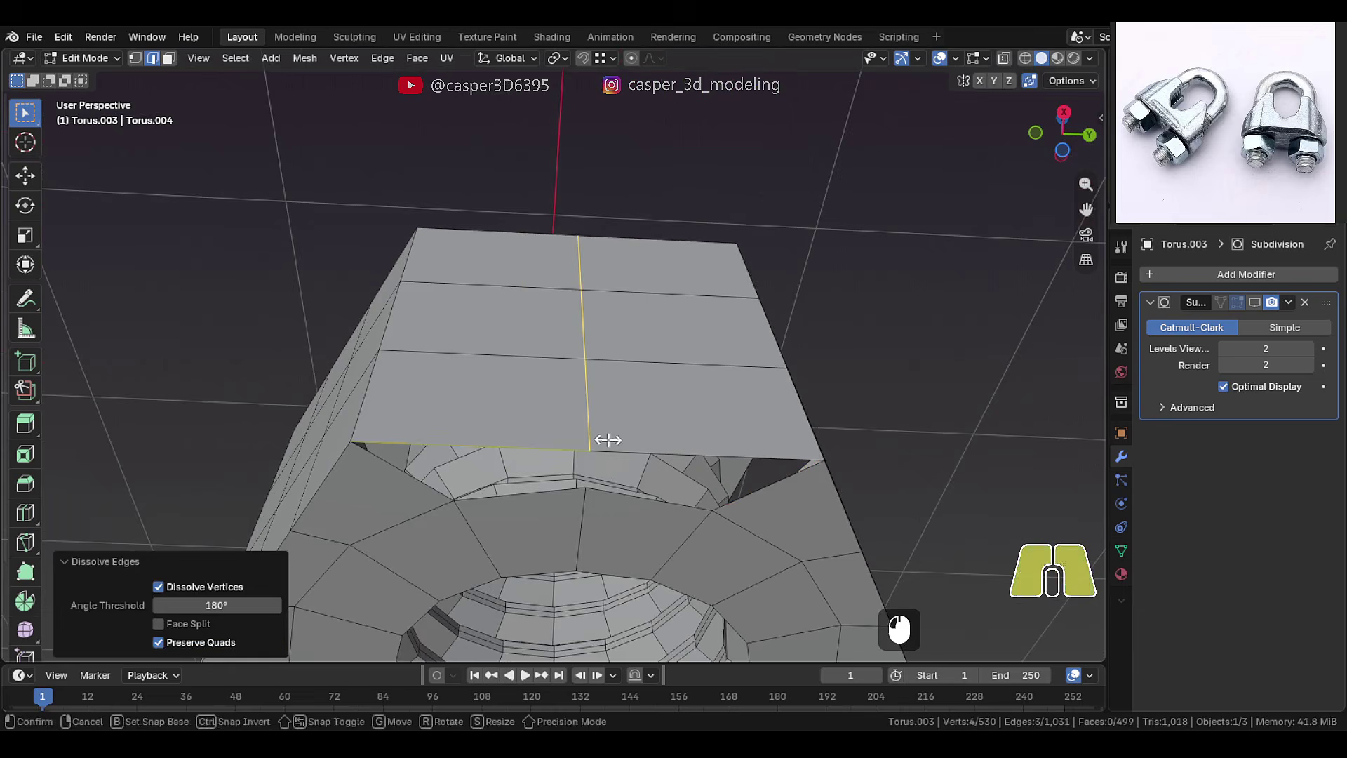
{"action": "right_click", "coordinate": [609, 440]}
Fill the two faces between that re-cut side and the lower end ring
{"action": "right_click", "coordinate": [425, 485]}
{"action": "key", "text": "f"}
{"action": "key", "text": "f"}
{"action": "scroll", "coordinate": [615, 483], "scroll_direction": "down", "scroll_amount": 2}
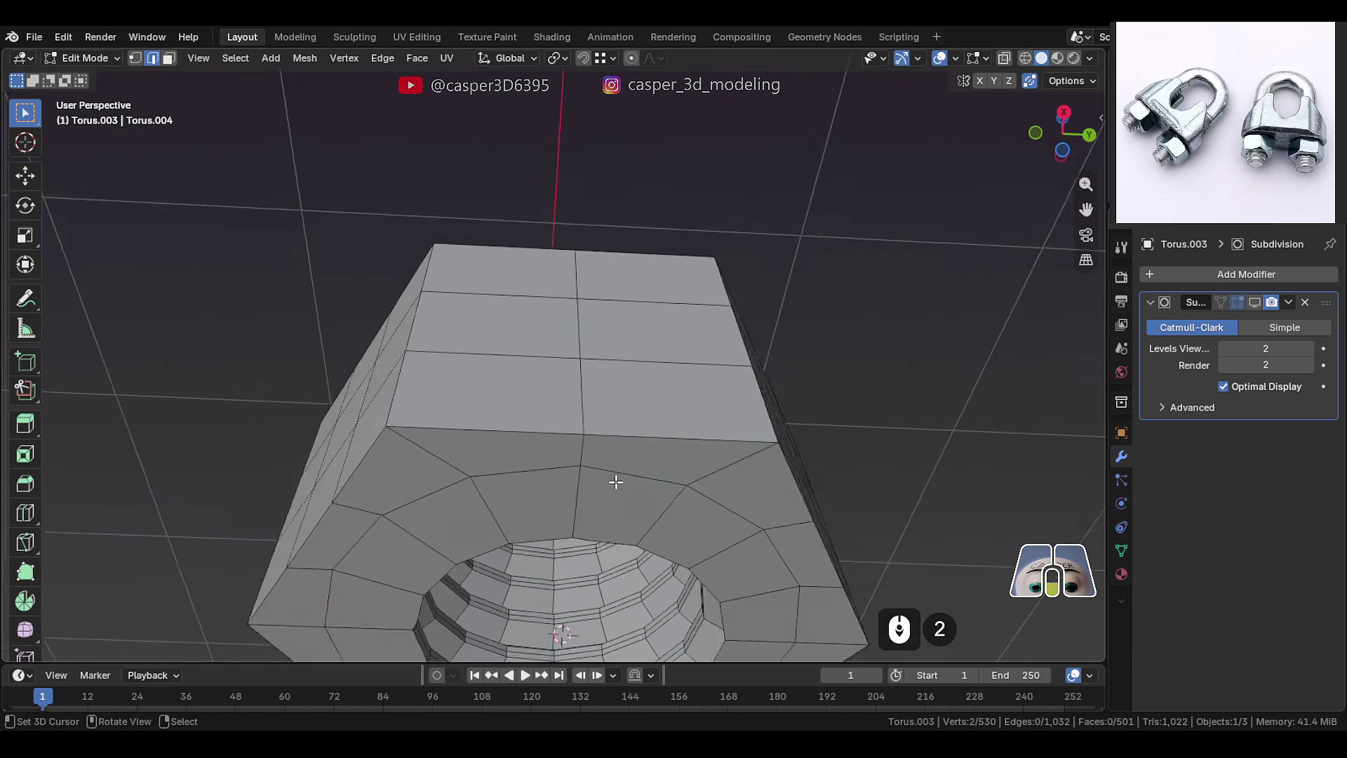
Replace the two vertical loops on the opposite unfilled side with one centred loop and fill its gap to the ring
{"action": "middle_click_drag", "start_coordinate": [775, 449], "coordinate": [465, 403]}
{"action": "right_click", "coordinate": [456, 396], "text": "alt"}
{"action": "key", "text": "x"}
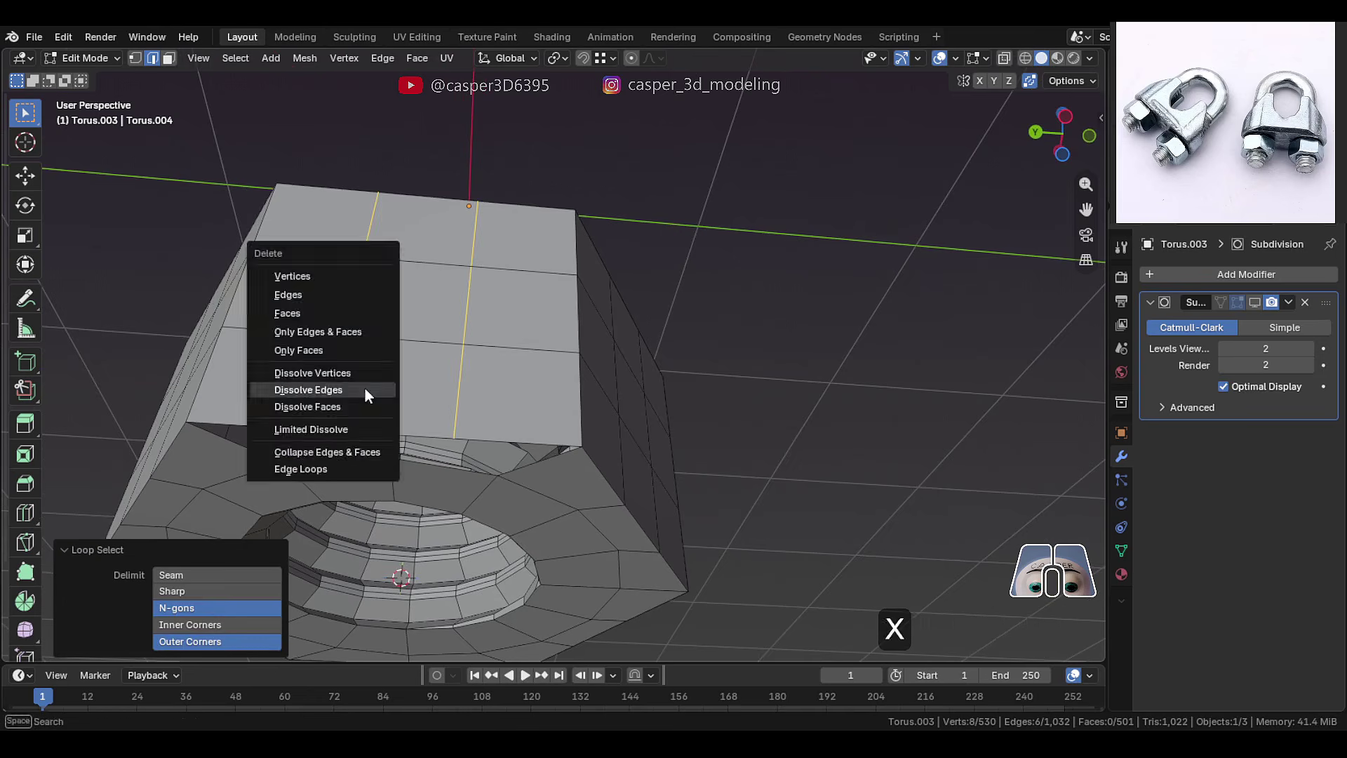
{"action": "left_click", "coordinate": [364, 388]}
{"action": "key", "text": "ctrl+r"}
{"action": "left_click", "coordinate": [541, 460]}
{"action": "right_click", "coordinate": [541, 461]}
{"action": "key", "text": "f"}
{"action": "key", "text": "f"}
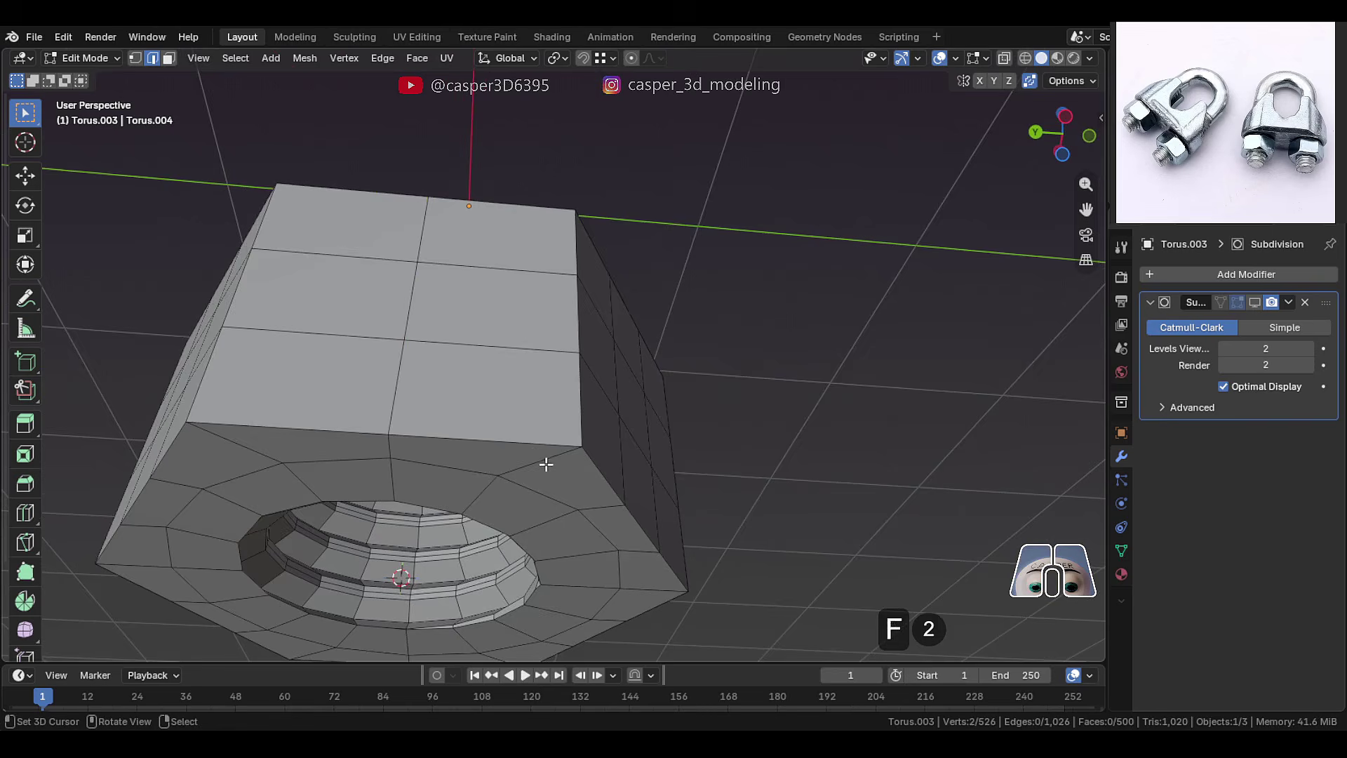
Duplicate the outer face loop of the nut's lower end and move the copy up along Z, snapped to the top rim
{"action": "mouse_move", "coordinate": [453, 417]}
{"action": "middle_mouse_down"}
{"action": "mouse_move", "coordinate": [376, 517]}
{"action": "mouse_move", "coordinate": [459, 421]}
{"action": "middle_mouse_up"}
{"action": "key", "text": "3"}
{"action": "right_click", "coordinate": [544, 453], "text": "alt"}
{"action": "scroll", "coordinate": [535, 393], "scroll_direction": "down", "scroll_amount": 2}
{"action": "middle_click_drag", "start_coordinate": [533, 379], "coordinate": [507, 547]}
{"action": "key", "text": "shift+d"}
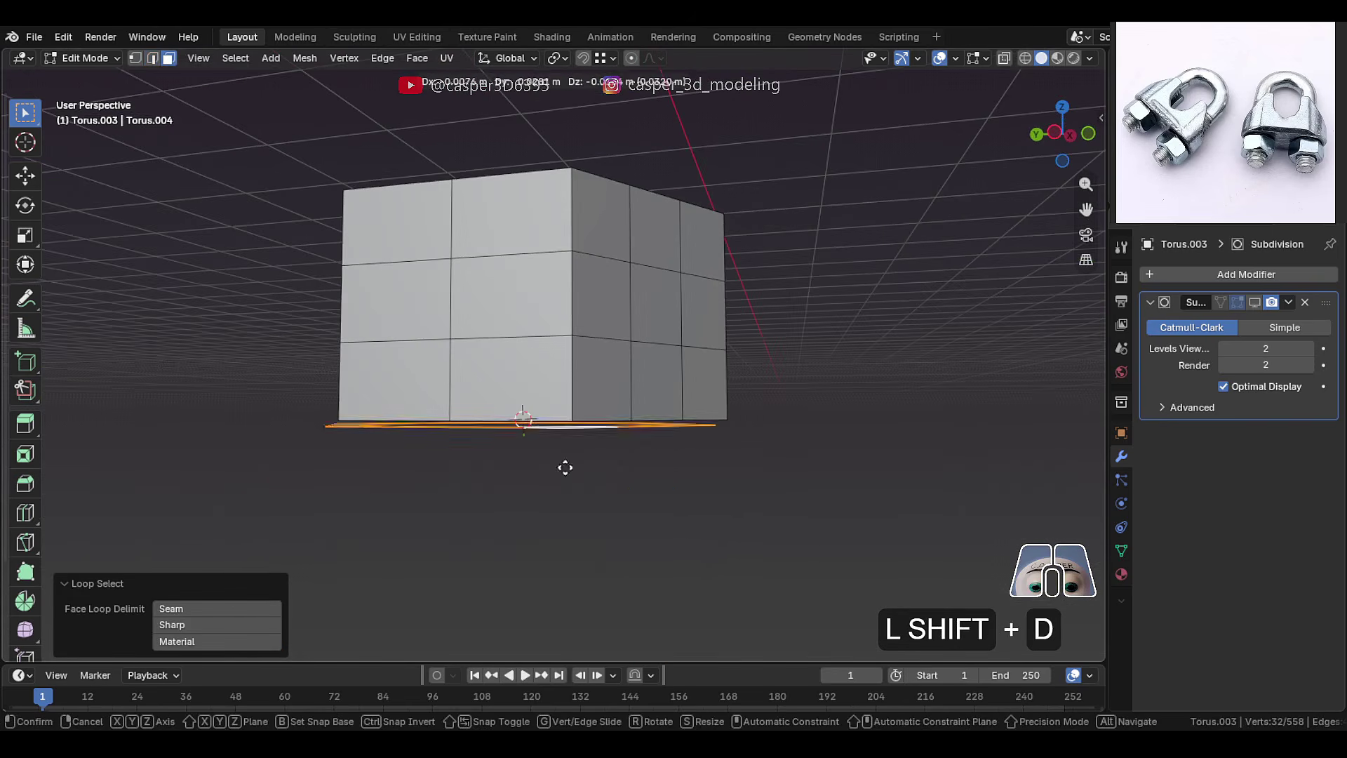
{"action": "right_click", "coordinate": [550, 521]}
{"action": "middle_click_drag", "start_coordinate": [570, 453], "coordinate": [577, 531]}
{"action": "key", "text": "g"}
{"action": "key", "text": "z"}
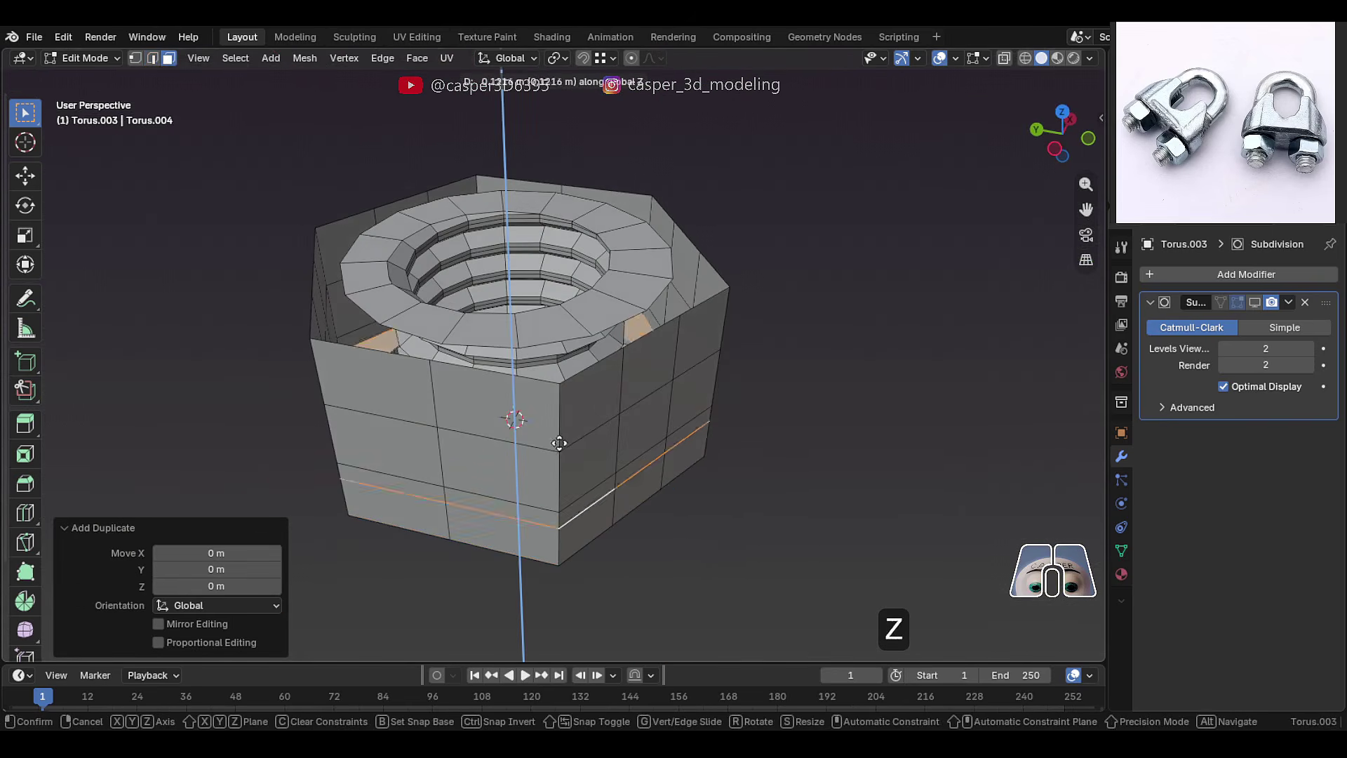
{"action": "left_click", "coordinate": [563, 391], "text": "ctrl"}
Merge all of the nut's vertices by distance and clear the selection
{"action": "middle_click_drag", "start_coordinate": [563, 391], "coordinate": [561, 414]}
{"action": "key", "text": "a"}
{"action": "key", "text": "m"}
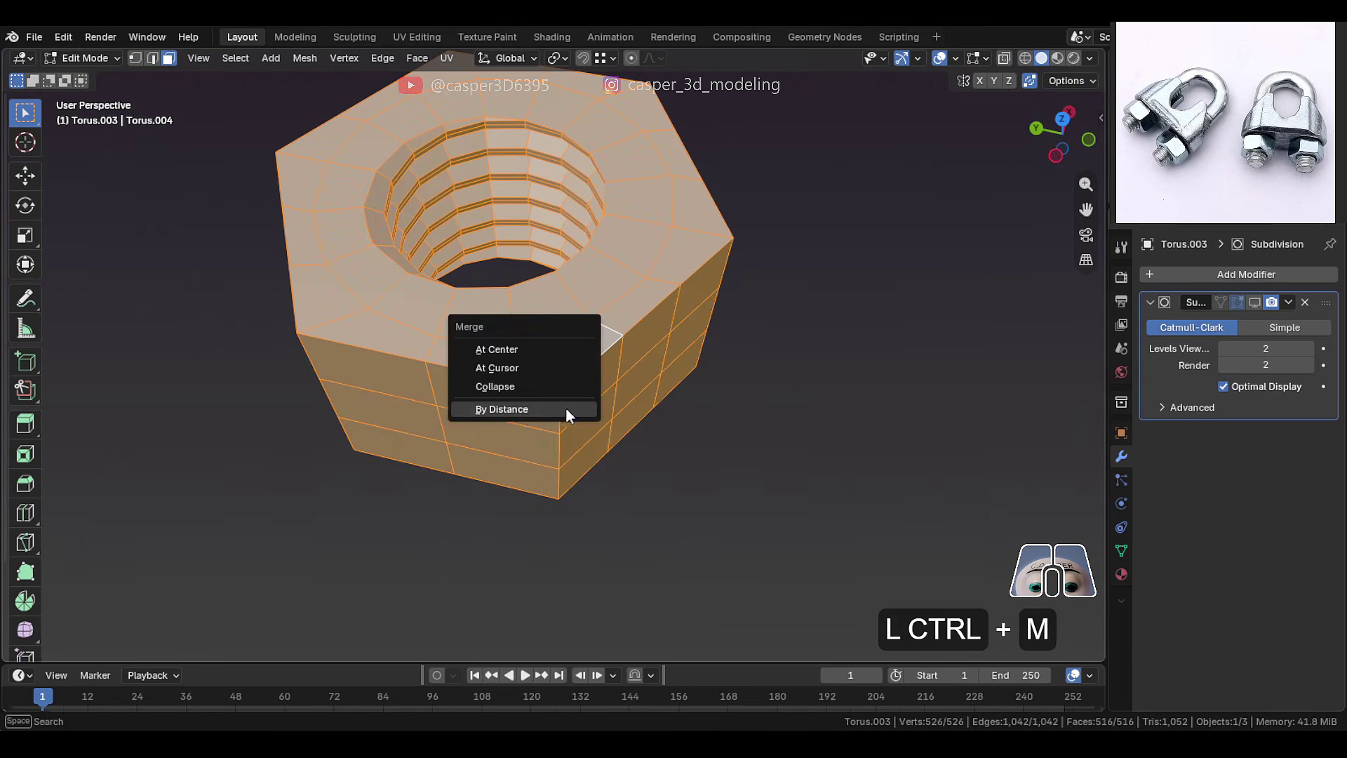
{"action": "left_click", "coordinate": [548, 405]}
{"action": "right_click", "coordinate": [716, 433]}
Select all sharp edges of the nut with a sharpness of 30°
{"action": "middle_click_drag", "start_coordinate": [716, 433], "coordinate": [604, 393]}
{"action": "key", "text": "2"}
{"action": "right_click", "coordinate": [604, 564], "text": "alt"}
{"action": "middle_click_drag", "start_coordinate": [604, 393], "coordinate": [630, 430], "text": "shift"}
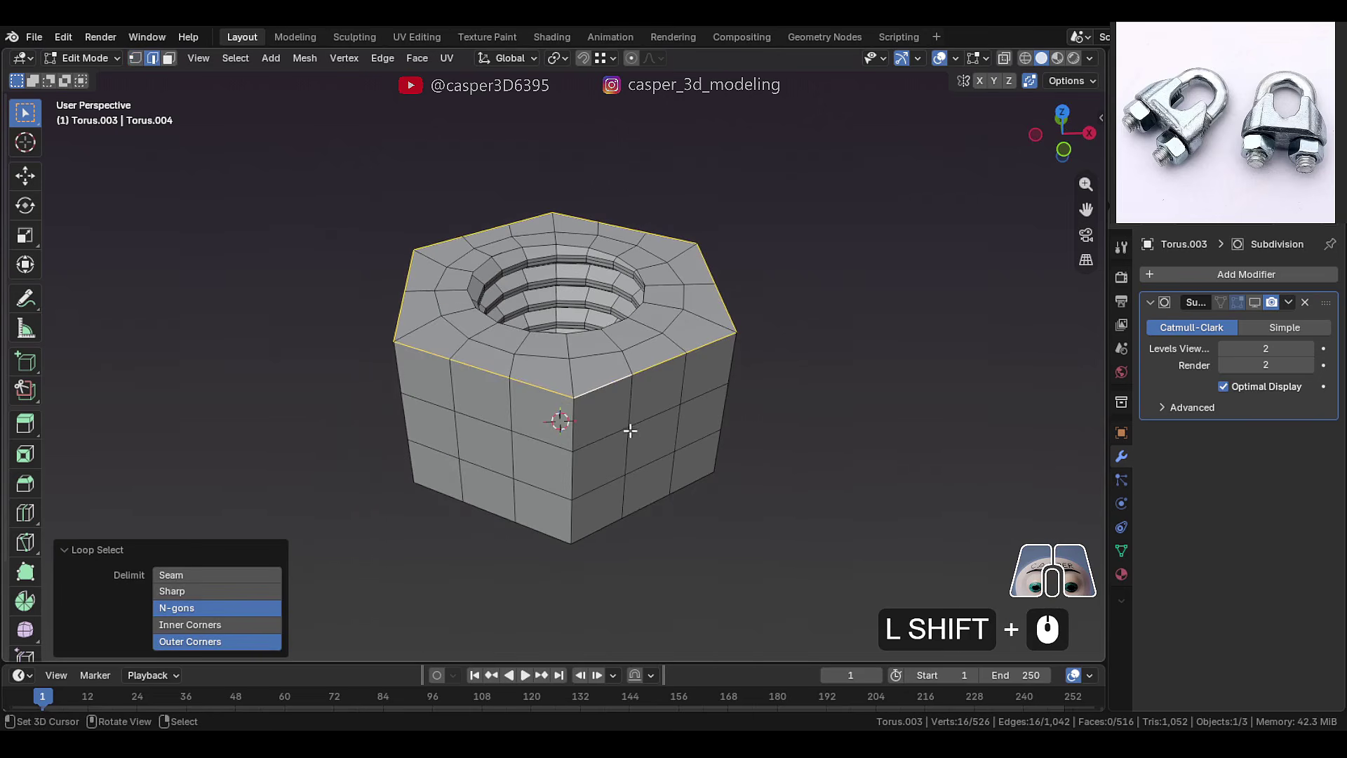
{"action": "left_click", "coordinate": [236, 57]}
{"action": "left_click", "coordinate": [271, 343]}
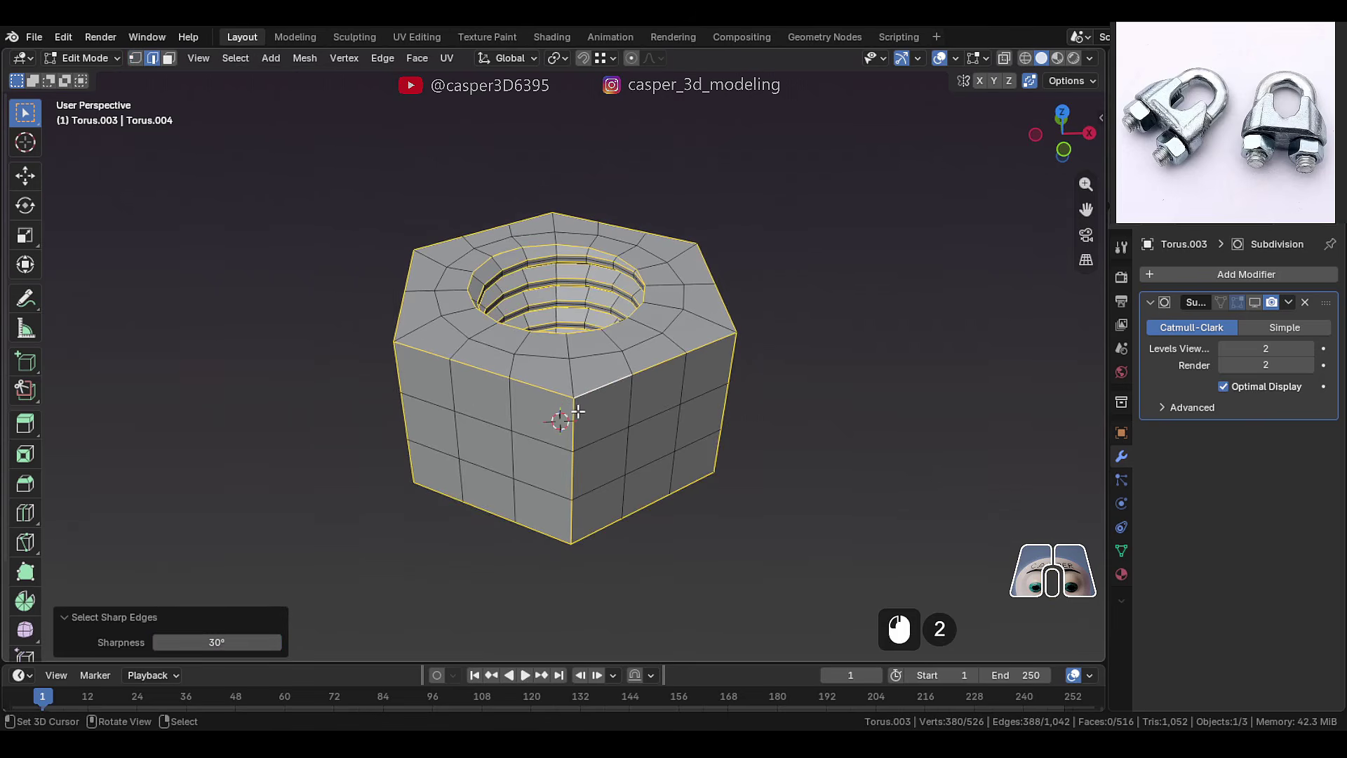
Deselect the threaded hole's edges in the see-through top view, leaving only the hexagon's outer edges selected
{"action": "key", "text": "KP_7"}
{"action": "key", "text": "shift+z"}
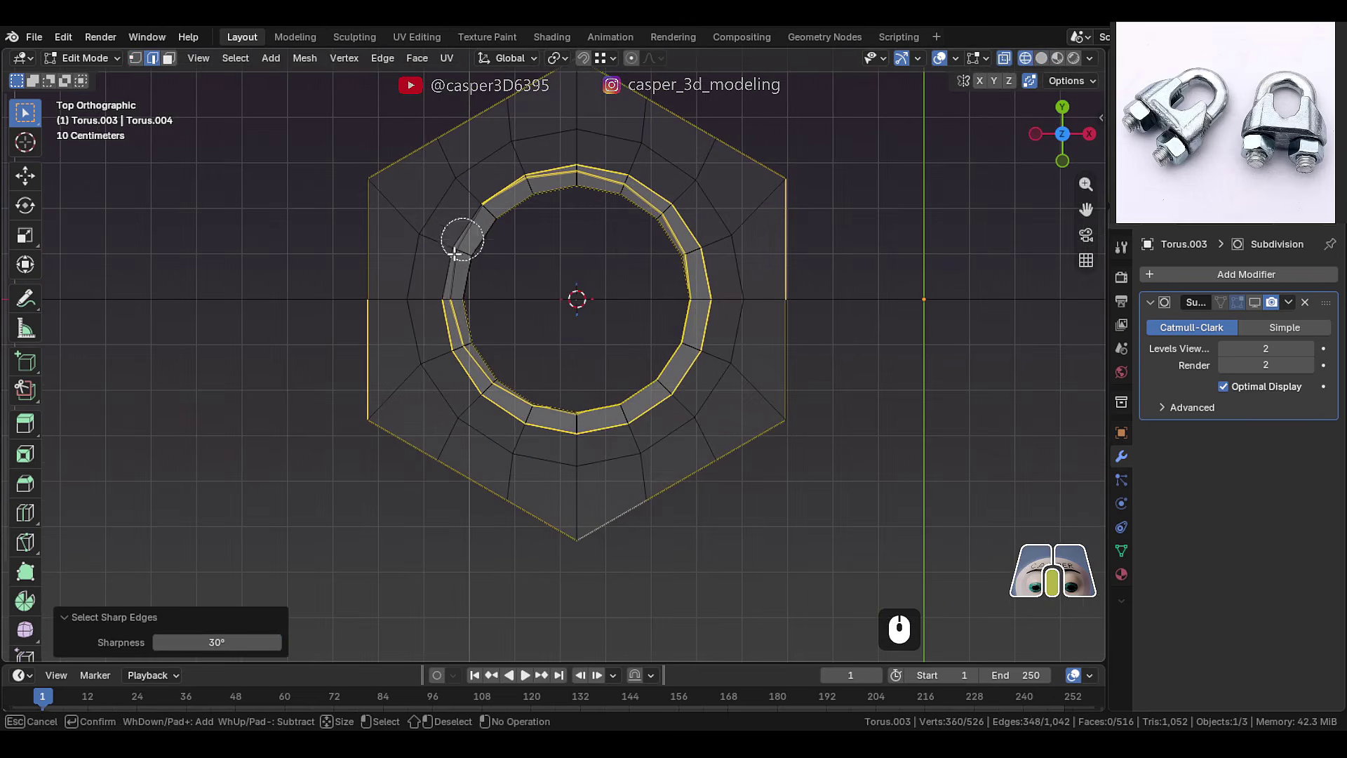
{"action": "middle_click_drag", "start_coordinate": [604, 410], "coordinate": [539, 391]}
{"action": "scroll", "coordinate": [679, 373], "scroll_direction": "down", "scroll_amount": 5}
{"action": "scroll", "coordinate": [686, 351], "scroll_direction": "up", "scroll_amount": 1}
{"action": "mouse_move", "coordinate": [692, 322]}
{"action": "middle_mouse_down"}
{"action": "mouse_move", "coordinate": [596, 181]}
{"action": "mouse_move", "coordinate": [664, 382]}
{"action": "mouse_move", "coordinate": [677, 263]}
{"action": "middle_mouse_up"}
{"action": "right_click", "coordinate": [661, 375]}
Bevel the hexagon's outer edges narrowly with 2 segments in solid shading
{"action": "key", "text": "shift+z"}
{"action": "key", "text": "ctrl+b"}
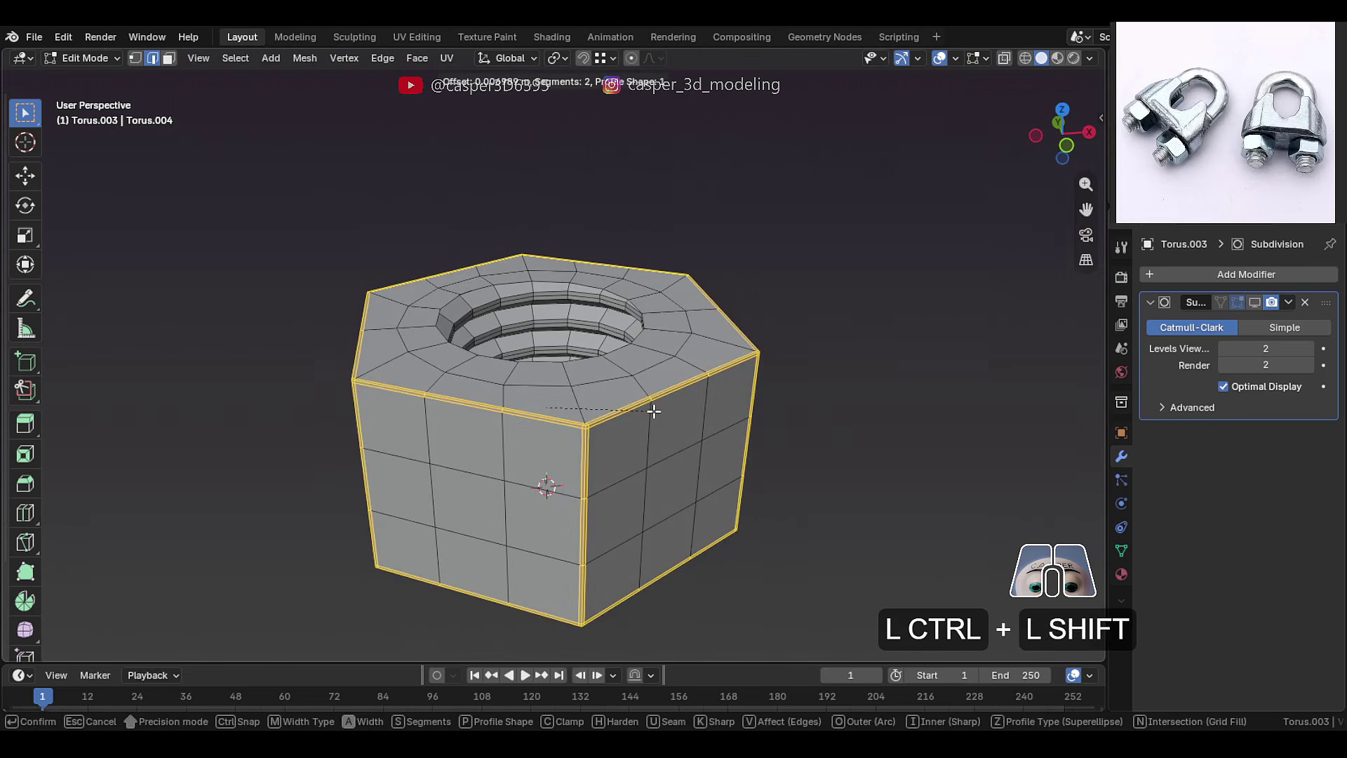
{"action": "left_click", "coordinate": [705, 429], "text": "ctrl+shift"}
Preview the nut in Object Mode with its Subdivision modifier shown in the viewport
{"action": "left_click", "coordinate": [1255, 301]}
{"action": "key", "text": "Tab"}
{"action": "scroll", "coordinate": [804, 366], "scroll_direction": "down", "scroll_amount": 2}
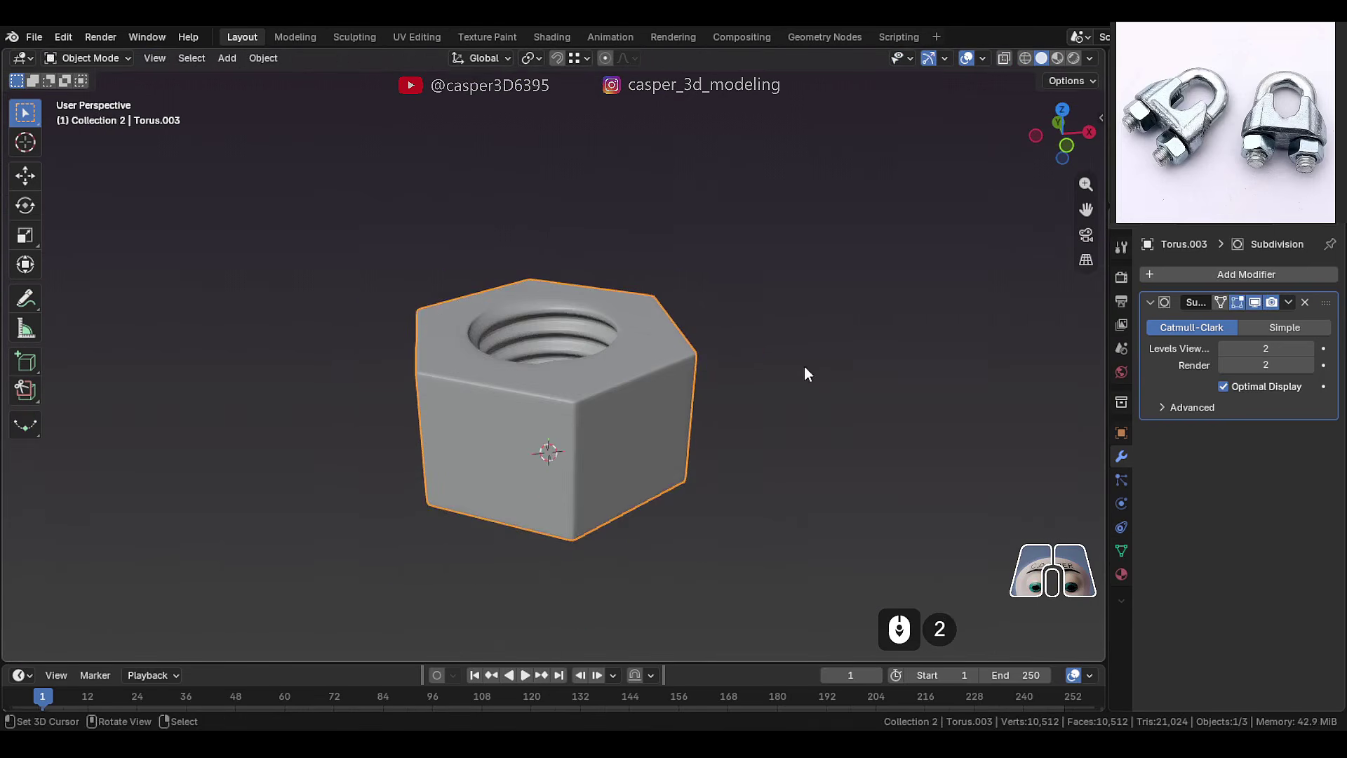
{"action": "mouse_move", "coordinate": [583, 467]}
{"action": "middle_mouse_down"}
{"action": "mouse_move", "coordinate": [609, 395]}
{"action": "mouse_move", "coordinate": [586, 474]}
{"action": "middle_mouse_up"}
Examine the upper rim of the threaded hole up close in Edit Mode with subdivision hidden
{"action": "right_click", "coordinate": [576, 328]}
{"action": "left_click", "coordinate": [539, 291]}
{"action": "scroll", "coordinate": [547, 297], "scroll_direction": "up", "scroll_amount": 3}
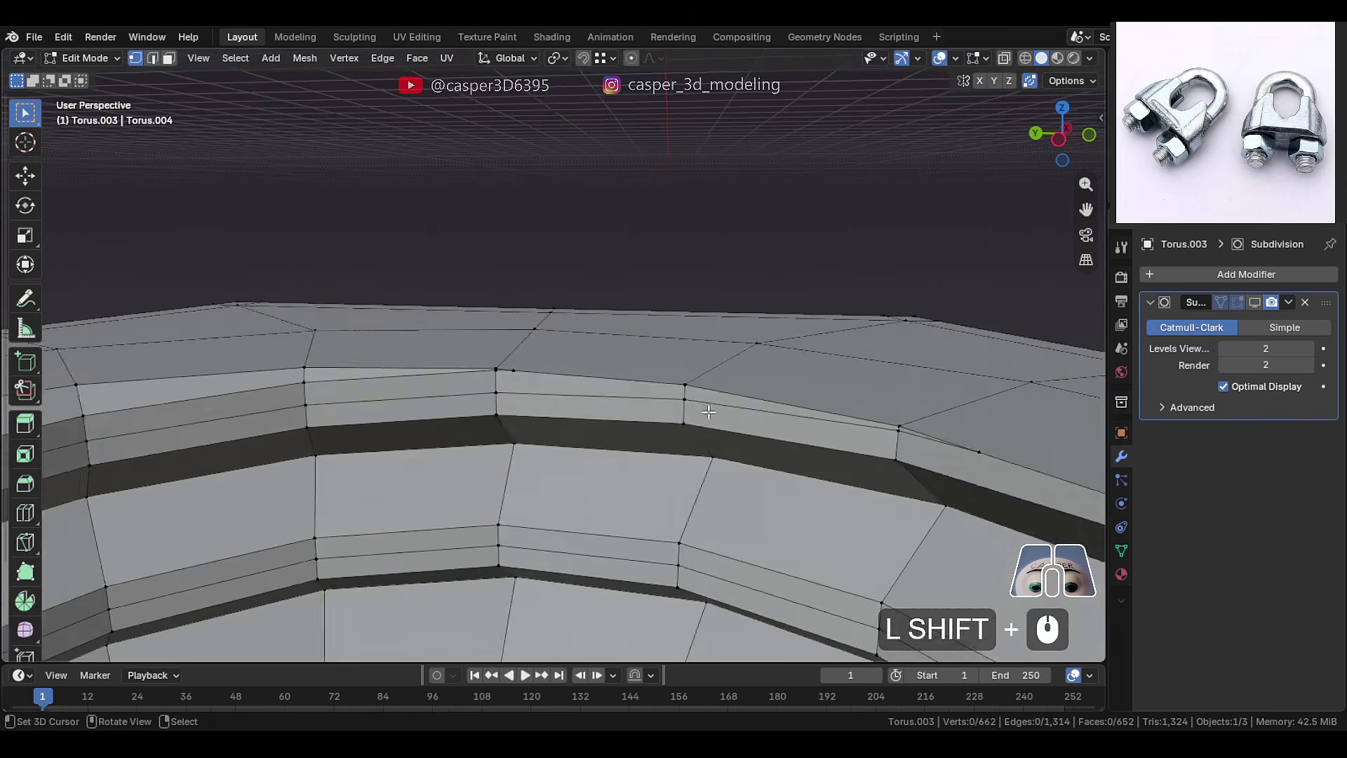
{"action": "scroll", "coordinate": [824, 406], "scroll_direction": "up", "scroll_amount": 1}
{"action": "middle_click_drag", "start_coordinate": [667, 384], "coordinate": [340, 425], "text": "shift"}
{"action": "scroll", "coordinate": [827, 409], "scroll_direction": "down", "scroll_amount": 2}
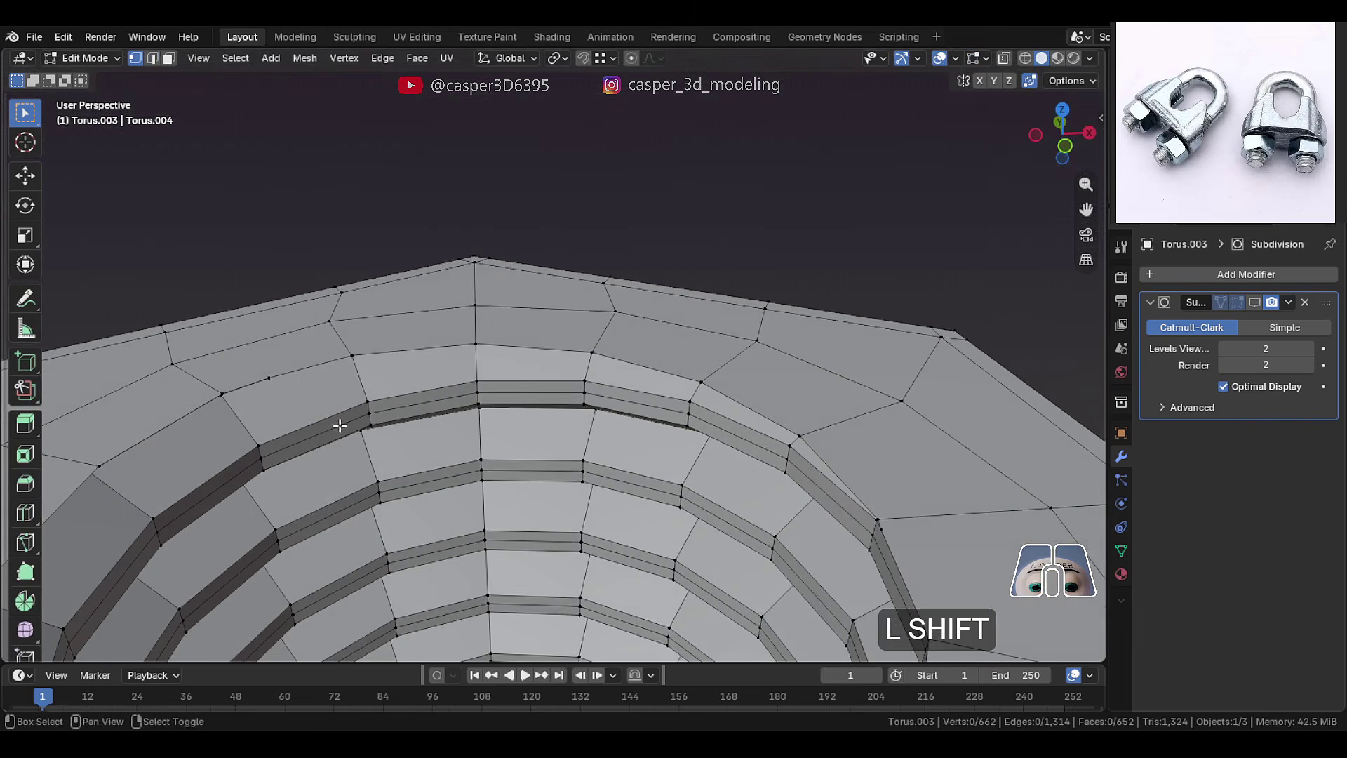
Select the extra vertex on the hole's upper rim and slide it along its edge onto the neighbouring rim vertex
{"action": "right_click", "coordinate": [260, 375]}
{"action": "middle_click_drag", "start_coordinate": [337, 377], "coordinate": [491, 393], "text": "shift"}
{"action": "scroll", "coordinate": [449, 395], "scroll_direction": "up", "scroll_amount": 2}
{"action": "middle_click_drag", "start_coordinate": [368, 401], "coordinate": [533, 355]}
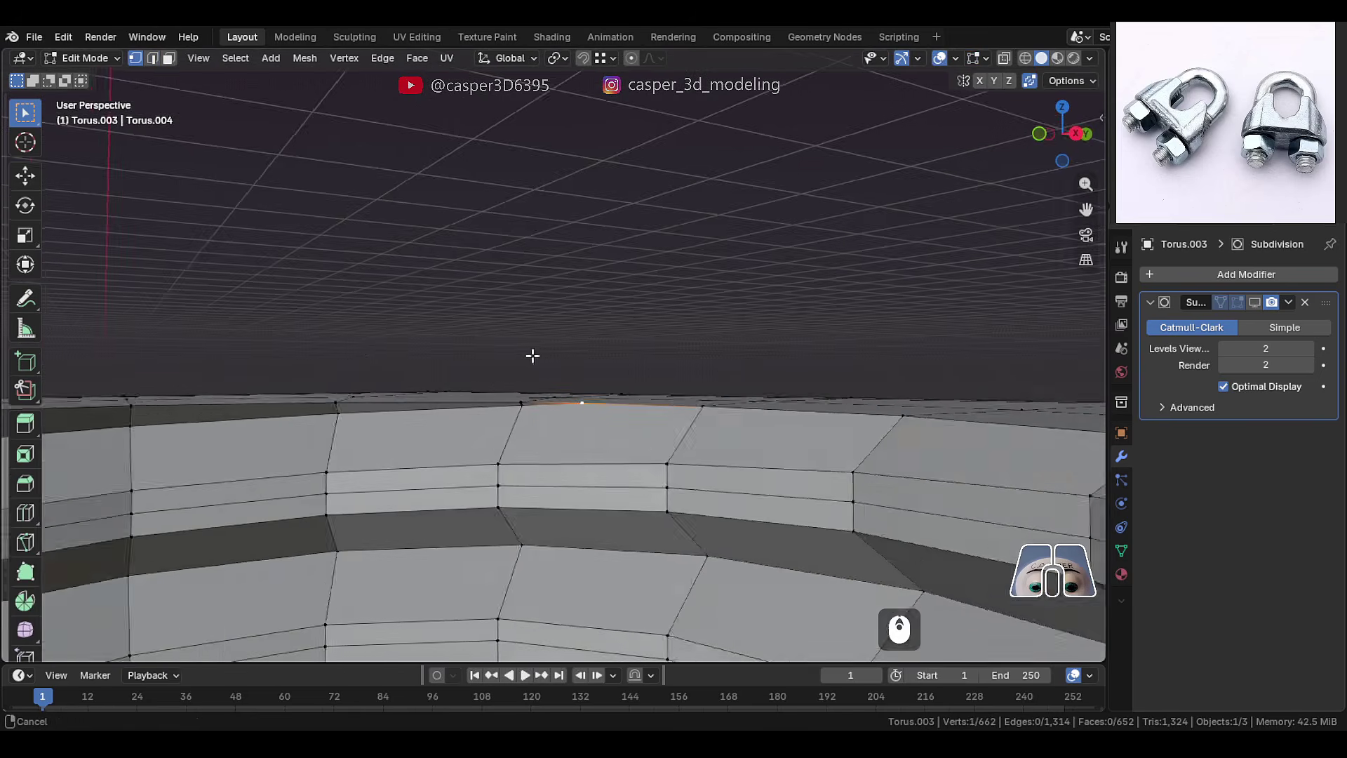
{"action": "scroll", "coordinate": [534, 359], "scroll_direction": "up", "scroll_amount": 4}
{"action": "key", "text": "g"}
{"action": "key", "text": "g"}
{"action": "left_click", "coordinate": [460, 422]}
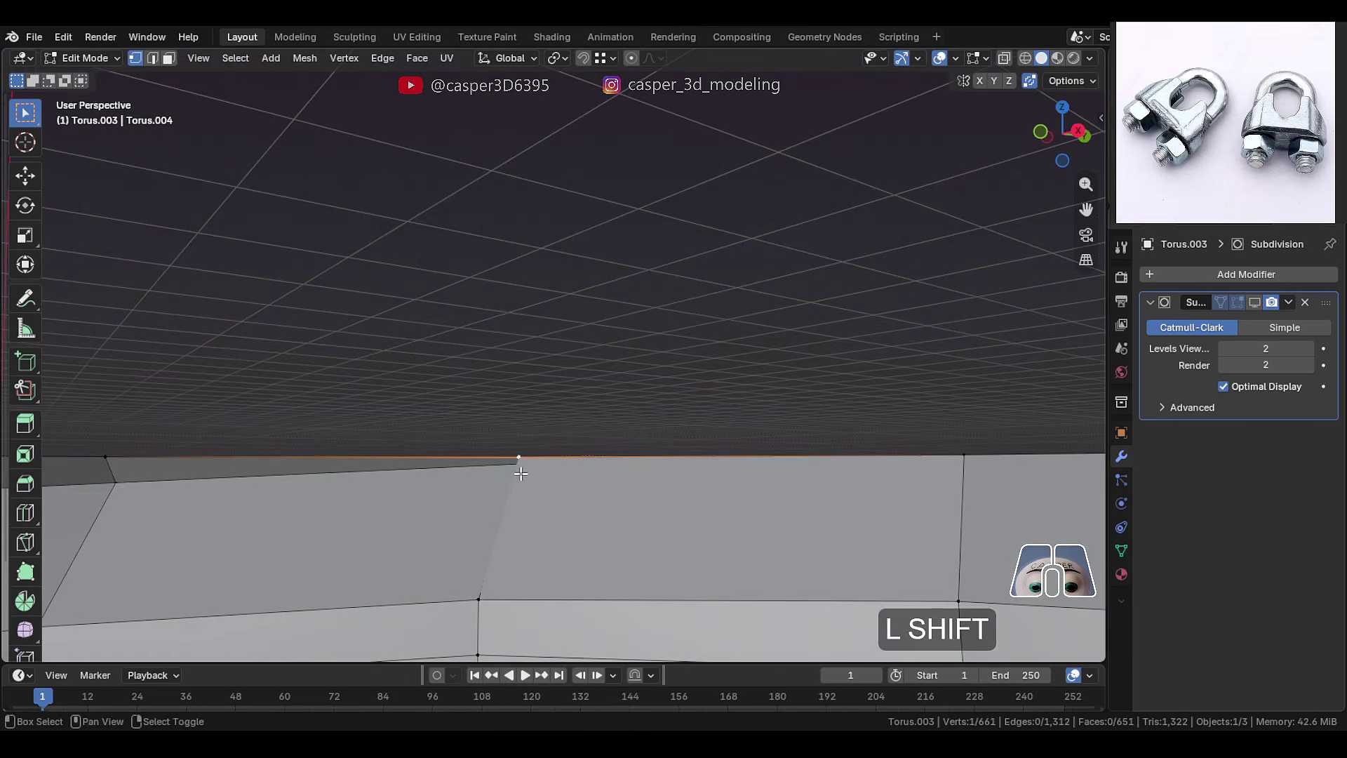
Slide the merged rim vertex by a factor of 1.000 onto the close-lying vertex at the thread's edge
{"action": "key", "text": "shift+z"}
{"action": "key", "text": "shift+z"}
{"action": "key", "text": "g"}
{"action": "key", "text": "g"}
{"action": "left_click", "coordinate": [536, 439]}
{"action": "middle_click_drag", "start_coordinate": [536, 440], "coordinate": [394, 369]}
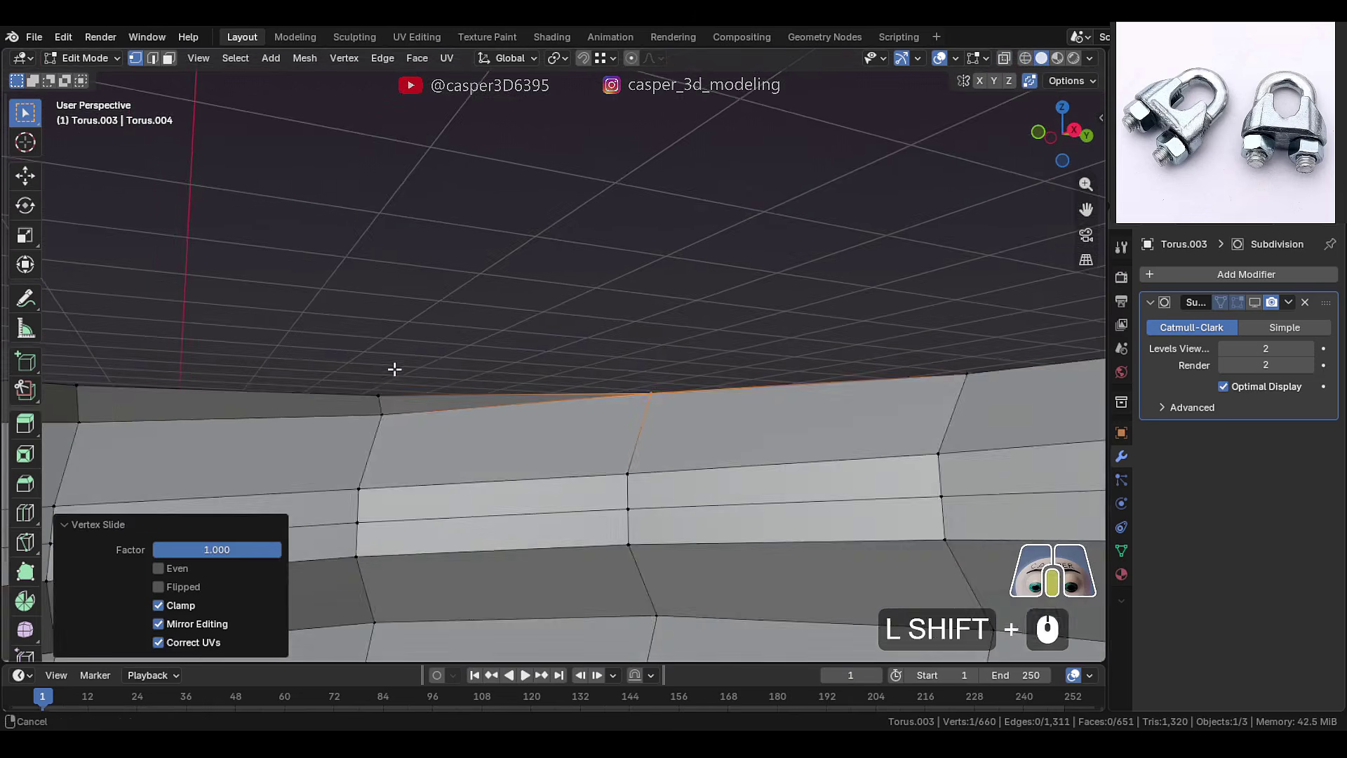
Try to add a centred edge loop through the thin face strip below the hole's upper rim
{"action": "scroll", "coordinate": [541, 365], "scroll_direction": "up", "scroll_amount": 3}
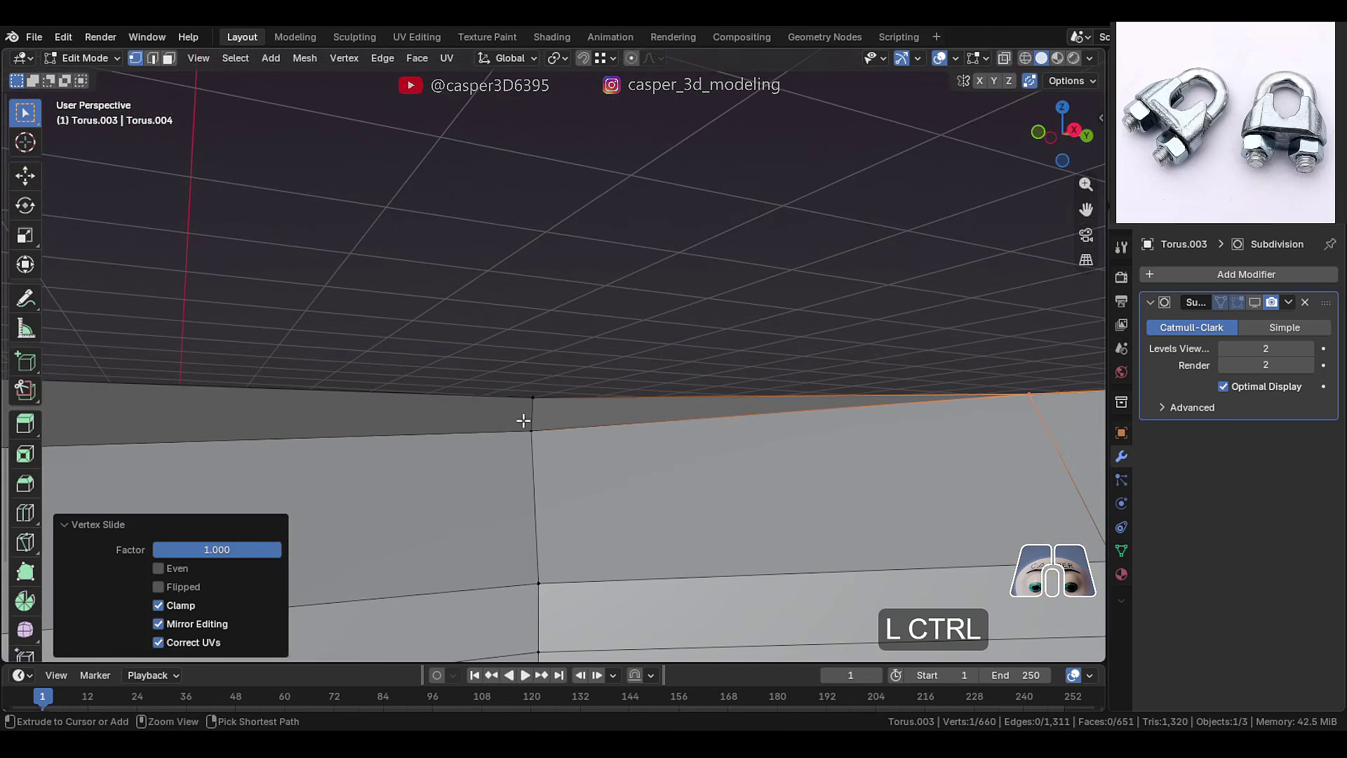
{"action": "key", "text": "ctrl+r"}
{"action": "left_click", "coordinate": [523, 421]}
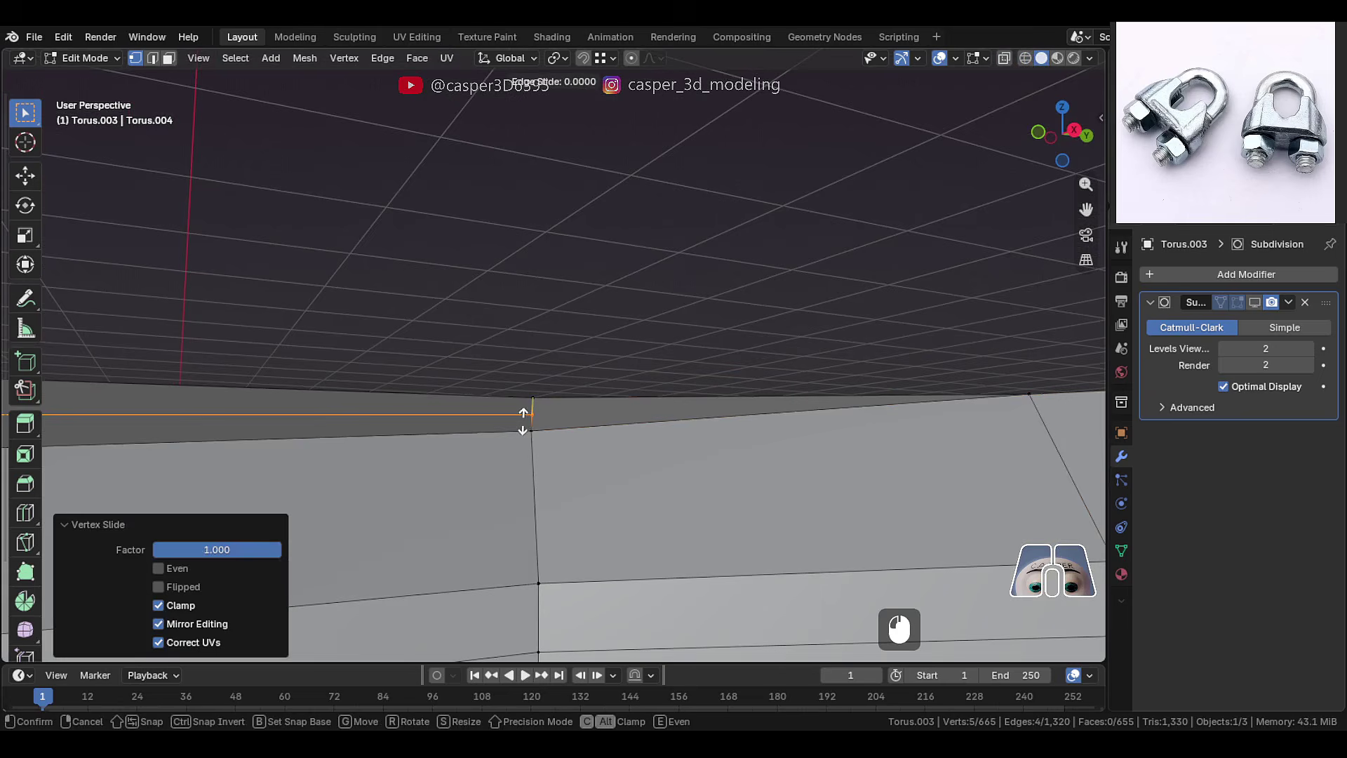
{"action": "right_click", "coordinate": [522, 421]}
Slide the extra vertex in the middle of the hole's upper rim edge onto the neighbouring rim vertex
{"action": "scroll", "coordinate": [709, 461], "scroll_direction": "down", "scroll_amount": 7}
{"action": "middle_click_drag", "start_coordinate": [613, 414], "coordinate": [596, 472]}
{"action": "scroll", "coordinate": [533, 463], "scroll_direction": "up", "scroll_amount": 5}
{"action": "mouse_move", "coordinate": [597, 472]}
{"action": "middle_mouse_down"}
{"action": "mouse_move", "coordinate": [478, 477]}
{"action": "mouse_move", "coordinate": [602, 450]}
{"action": "middle_mouse_up"}
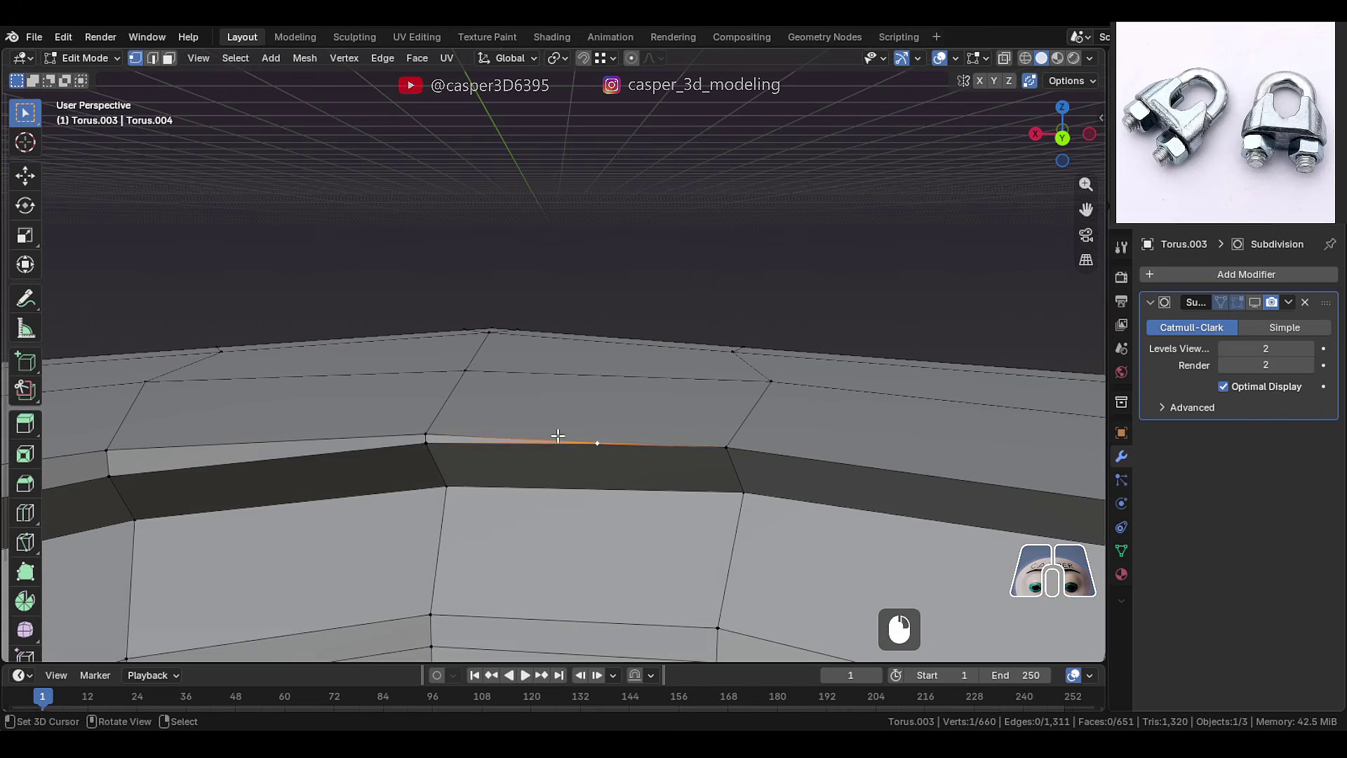
{"action": "key", "text": "g"}
{"action": "key", "text": "g"}
{"action": "left_click", "coordinate": [418, 442]}
Slide the next vertex at the thread's edge by a factor of 1.000 onto the upper rim's close-lying vertex
{"action": "scroll", "coordinate": [361, 415], "scroll_direction": "down", "scroll_amount": 2}
{"action": "key", "text": "g"}
{"action": "key", "text": "g"}
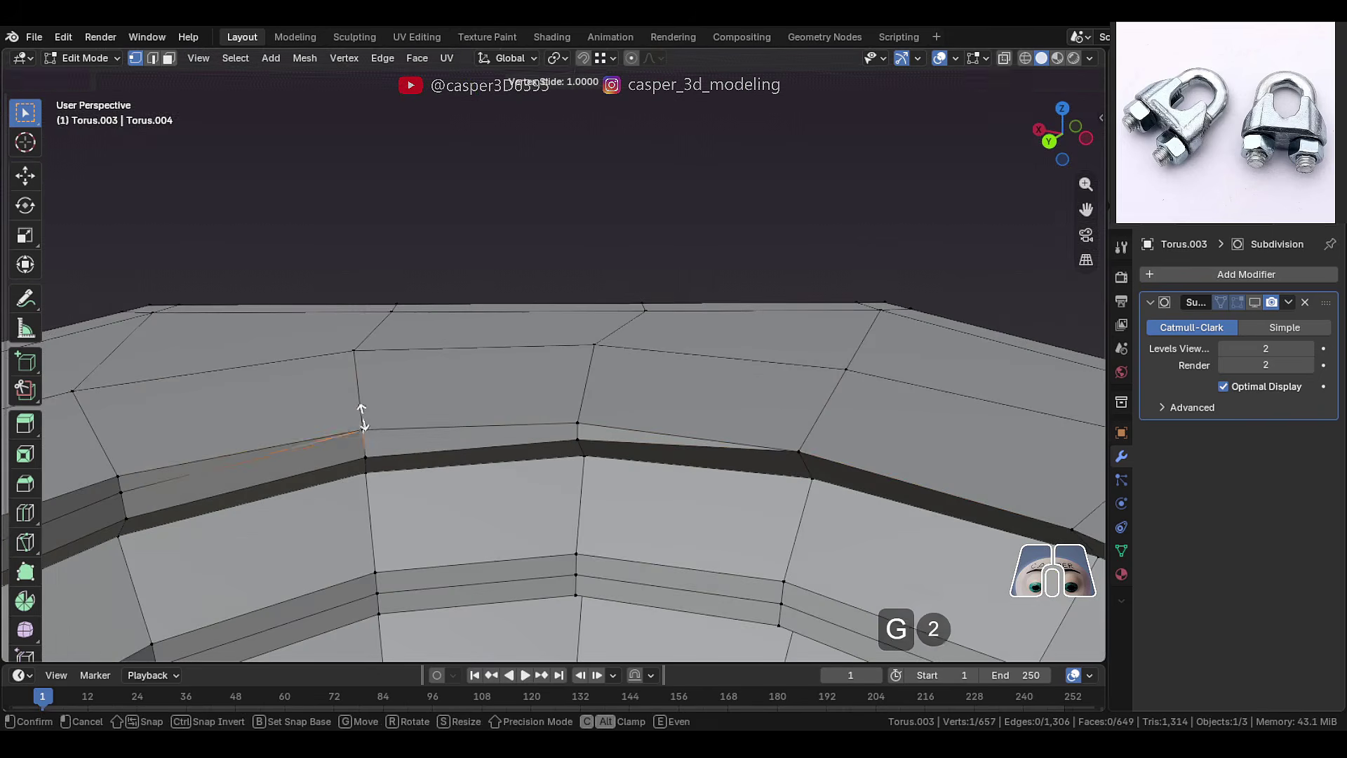
{"action": "left_click", "coordinate": [363, 418]}
Slide the close-lying vertex at the other end of the threaded hole along its edge onto its neighbour
{"action": "middle_click_drag", "start_coordinate": [363, 418], "coordinate": [484, 383]}
{"action": "scroll", "coordinate": [535, 430], "scroll_direction": "down", "scroll_amount": 3}
{"action": "scroll", "coordinate": [624, 338], "scroll_direction": "up", "scroll_amount": 8}
{"action": "middle_click_drag", "start_coordinate": [484, 383], "coordinate": [440, 361]}
{"action": "scroll", "coordinate": [440, 362], "scroll_direction": "up", "scroll_amount": 2}
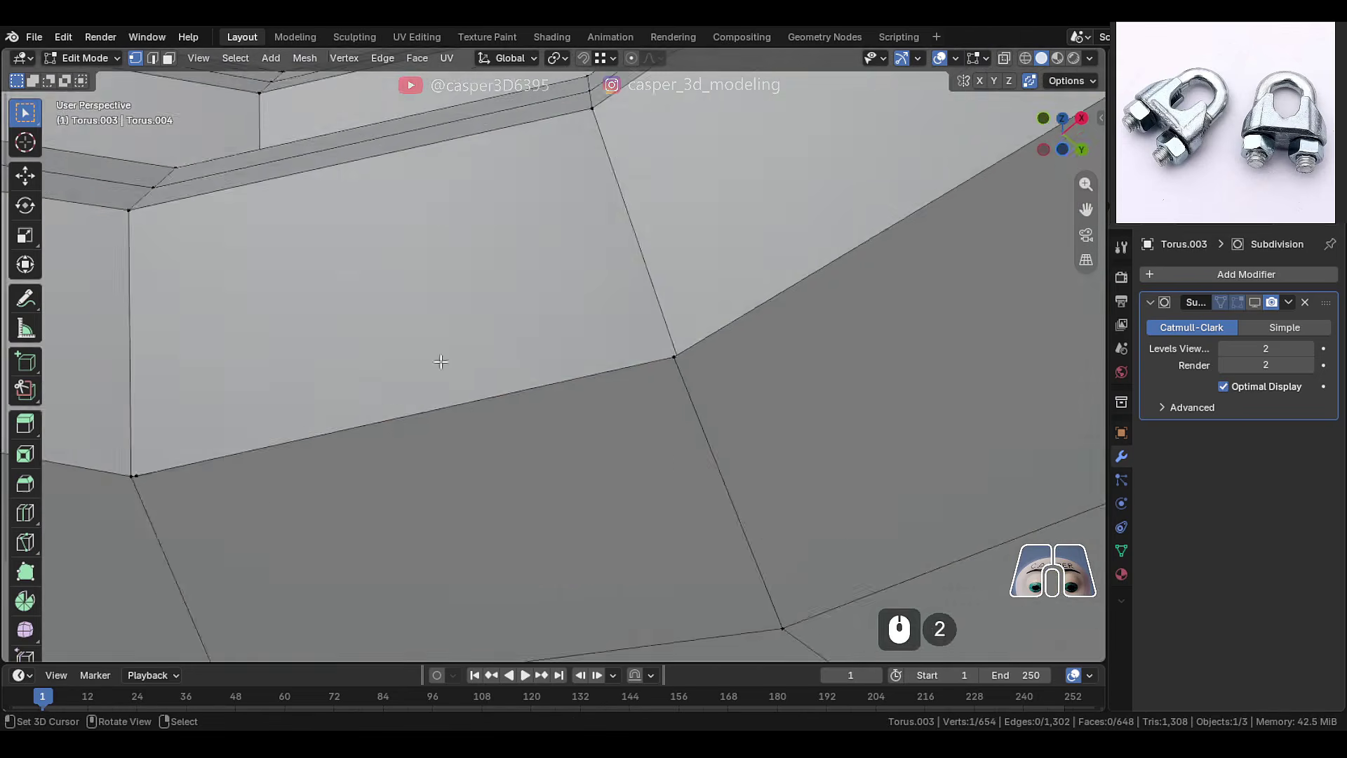
{"action": "scroll", "coordinate": [441, 362], "scroll_direction": "down", "scroll_amount": 3}
{"action": "key", "text": "g"}
{"action": "key", "text": "g"}
{"action": "left_click", "coordinate": [522, 489]}
Add one centred edge loop along the spiral thread faces inside the hole, with a factor of 0.000
{"action": "middle_click_drag", "start_coordinate": [468, 338], "coordinate": [483, 477]}
{"action": "scroll", "coordinate": [300, 463], "scroll_direction": "up", "scroll_amount": 2}
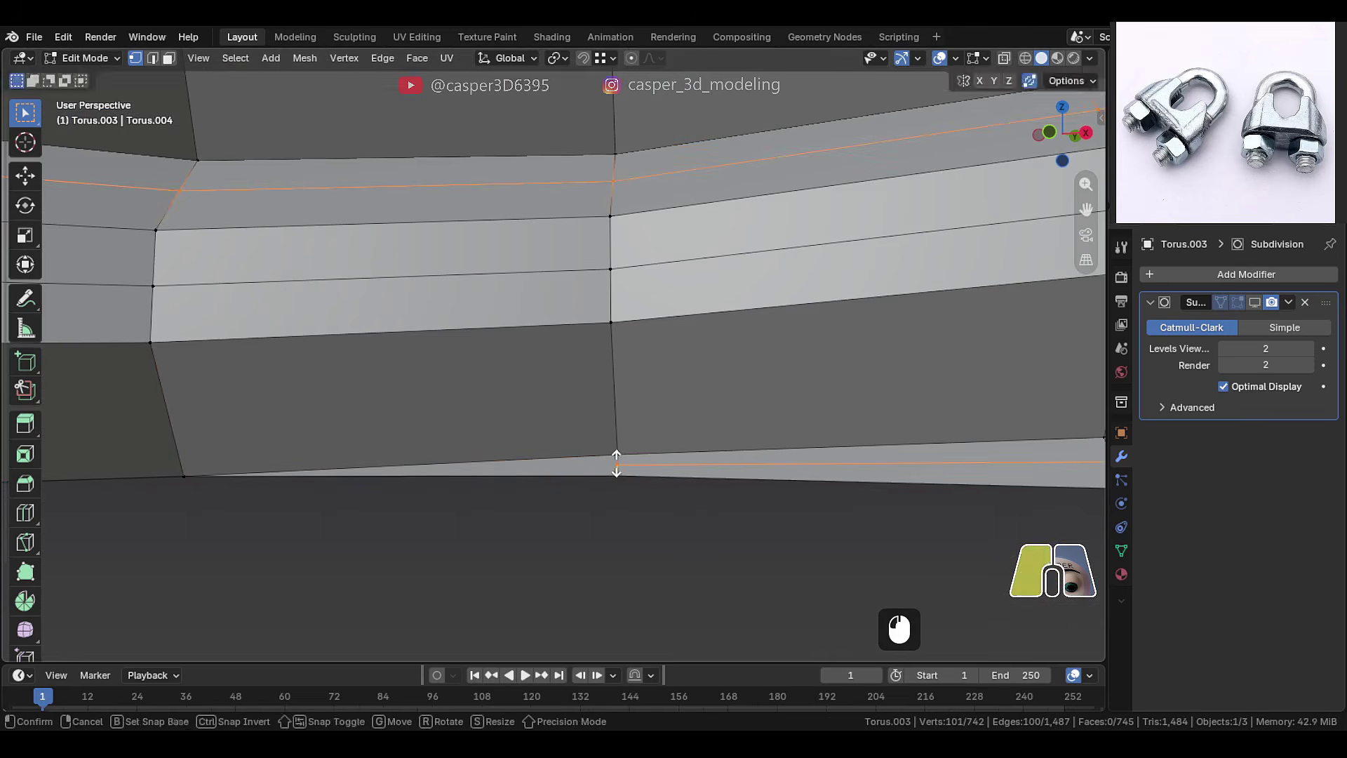
{"action": "left_click", "coordinate": [616, 463]}
{"action": "scroll", "coordinate": [628, 443], "scroll_direction": "down", "scroll_amount": 13}
{"action": "middle_click_drag", "start_coordinate": [628, 444], "coordinate": [611, 449]}
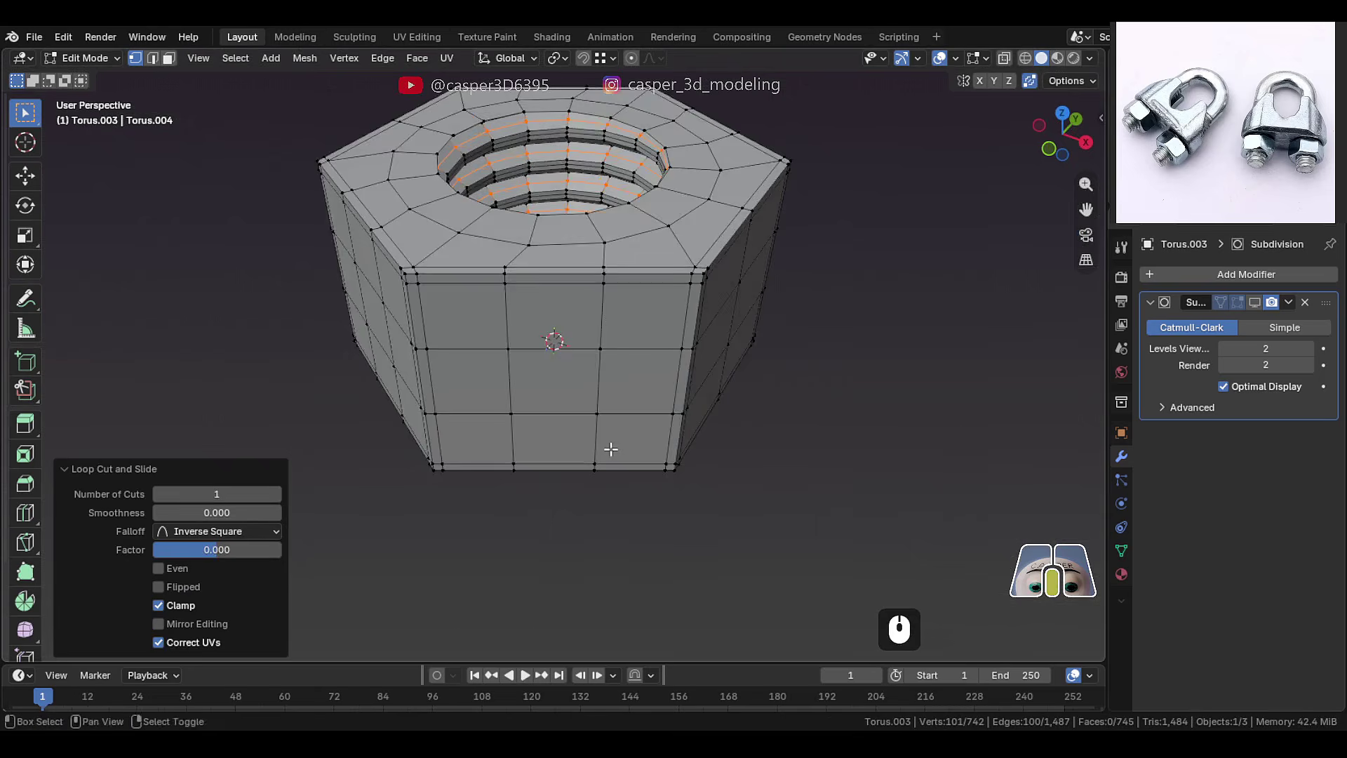
Try to add another centred edge loop through the face strip beside the hole's rim
{"action": "scroll", "coordinate": [698, 460], "scroll_direction": "up", "scroll_amount": 4}
{"action": "middle_click_drag", "start_coordinate": [679, 342], "coordinate": [748, 393], "text": "shift"}
{"action": "scroll", "coordinate": [751, 351], "scroll_direction": "up", "scroll_amount": 2}
{"action": "middle_click_drag", "start_coordinate": [761, 309], "coordinate": [766, 387], "text": "shift"}
{"action": "middle_click_drag", "start_coordinate": [792, 505], "coordinate": [610, 344]}
{"action": "scroll", "coordinate": [816, 520], "scroll_direction": "up", "scroll_amount": 3}
{"action": "scroll", "coordinate": [770, 489], "scroll_direction": "down", "scroll_amount": 4}
{"action": "scroll", "coordinate": [632, 407], "scroll_direction": "up", "scroll_amount": 4}
{"action": "key", "text": "ctrl+r"}
{"action": "right_click", "coordinate": [650, 388]}
{"action": "scroll", "coordinate": [662, 391], "scroll_direction": "down", "scroll_amount": 4}
{"action": "key", "text": "ctrl+z"}
Dissolve the edge at the thread strip's end near the rim and run a centred edge loop through the strip's faces
{"action": "middle_click_drag", "start_coordinate": [776, 385], "coordinate": [612, 397]}
{"action": "key", "text": "x"}
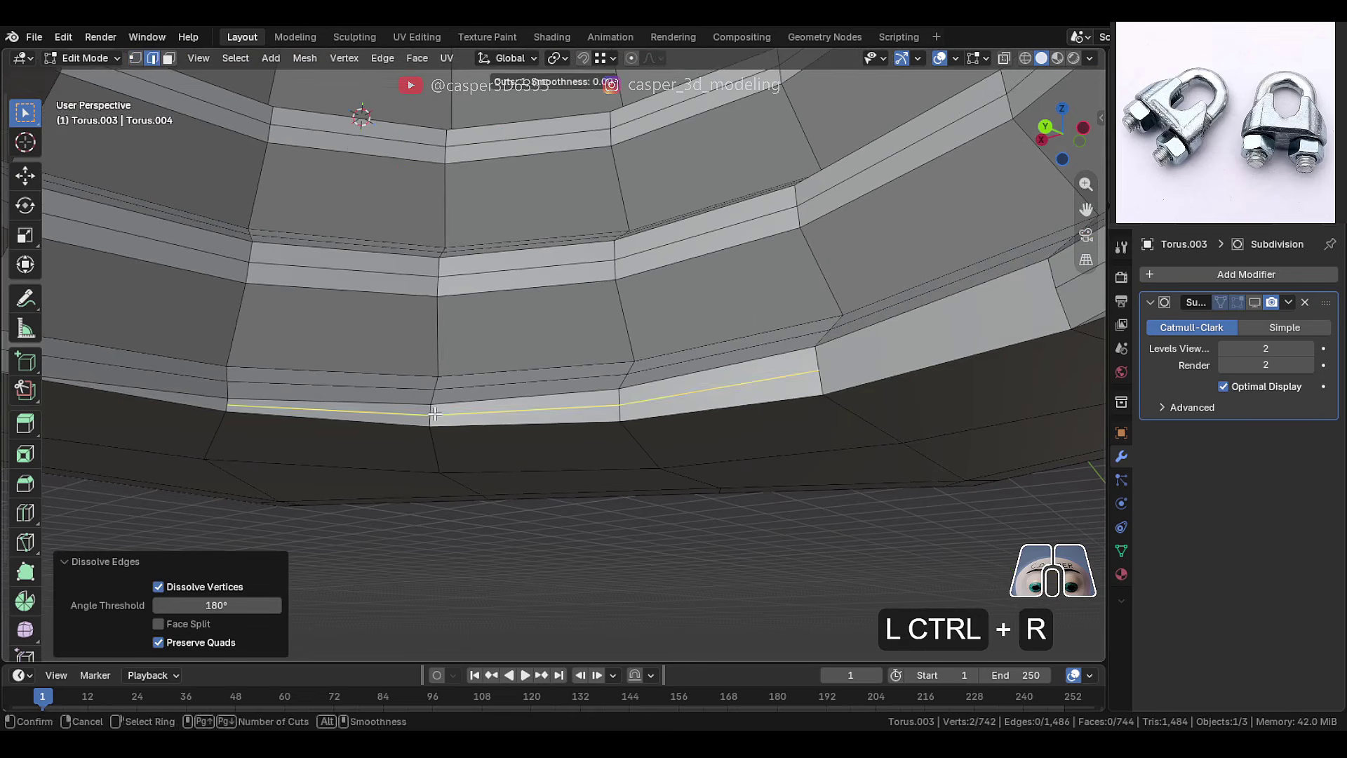
{"action": "left_click", "coordinate": [435, 414]}
{"action": "right_click", "coordinate": [435, 415]}
{"action": "key", "text": "1"}
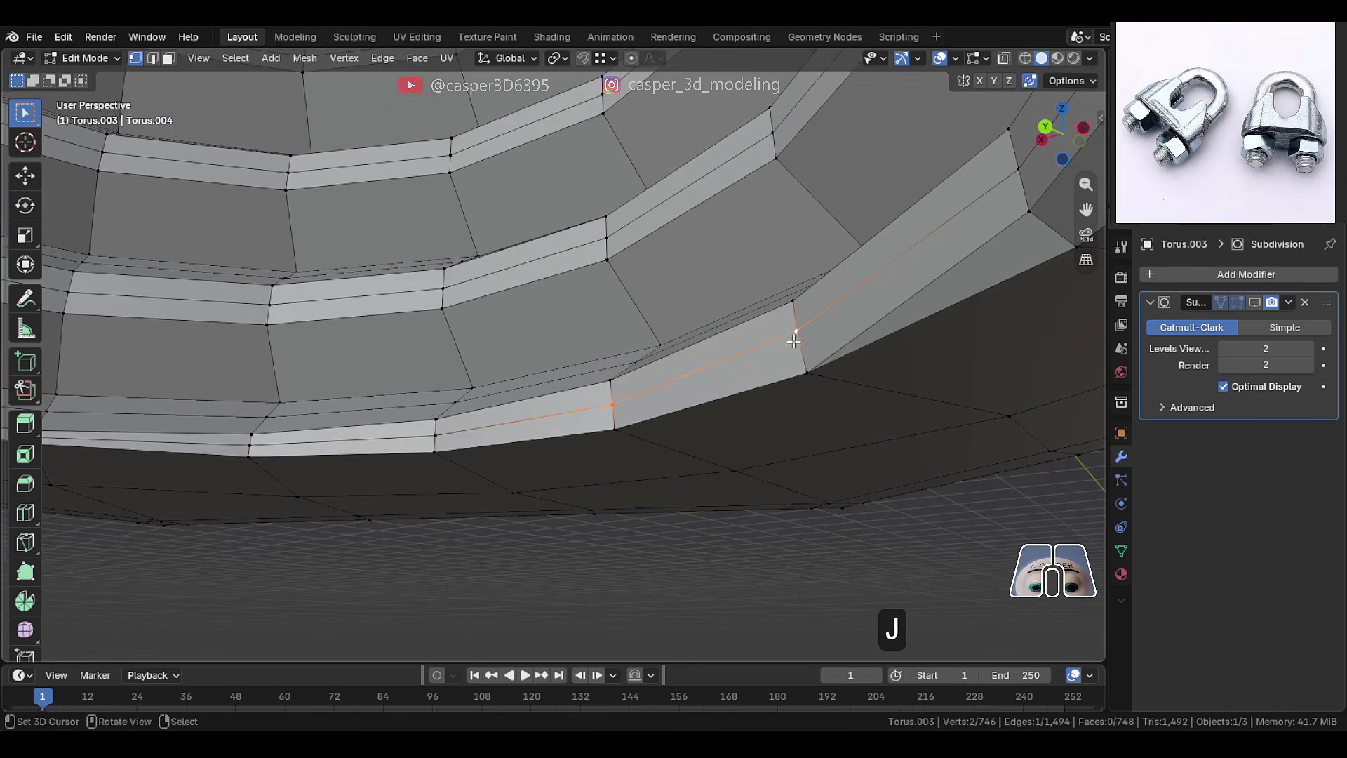
{"action": "middle_click_drag", "start_coordinate": [793, 341], "coordinate": [734, 373]}
{"action": "scroll", "coordinate": [685, 402], "scroll_direction": "up", "scroll_amount": 4}
{"action": "scroll", "coordinate": [667, 386], "scroll_direction": "down", "scroll_amount": 8}
Dissolve the surplus edge at the opposite rim's thread end and divide that face strip along its middle
{"action": "right_click", "coordinate": [586, 313], "text": "alt"}
{"action": "middle_click_drag", "start_coordinate": [587, 313], "coordinate": [597, 273]}
{"action": "middle_click_drag", "start_coordinate": [597, 274], "coordinate": [695, 478], "text": "shift"}
{"action": "key", "text": "2"}
{"action": "key", "text": "x"}
{"action": "left_click", "coordinate": [520, 451]}
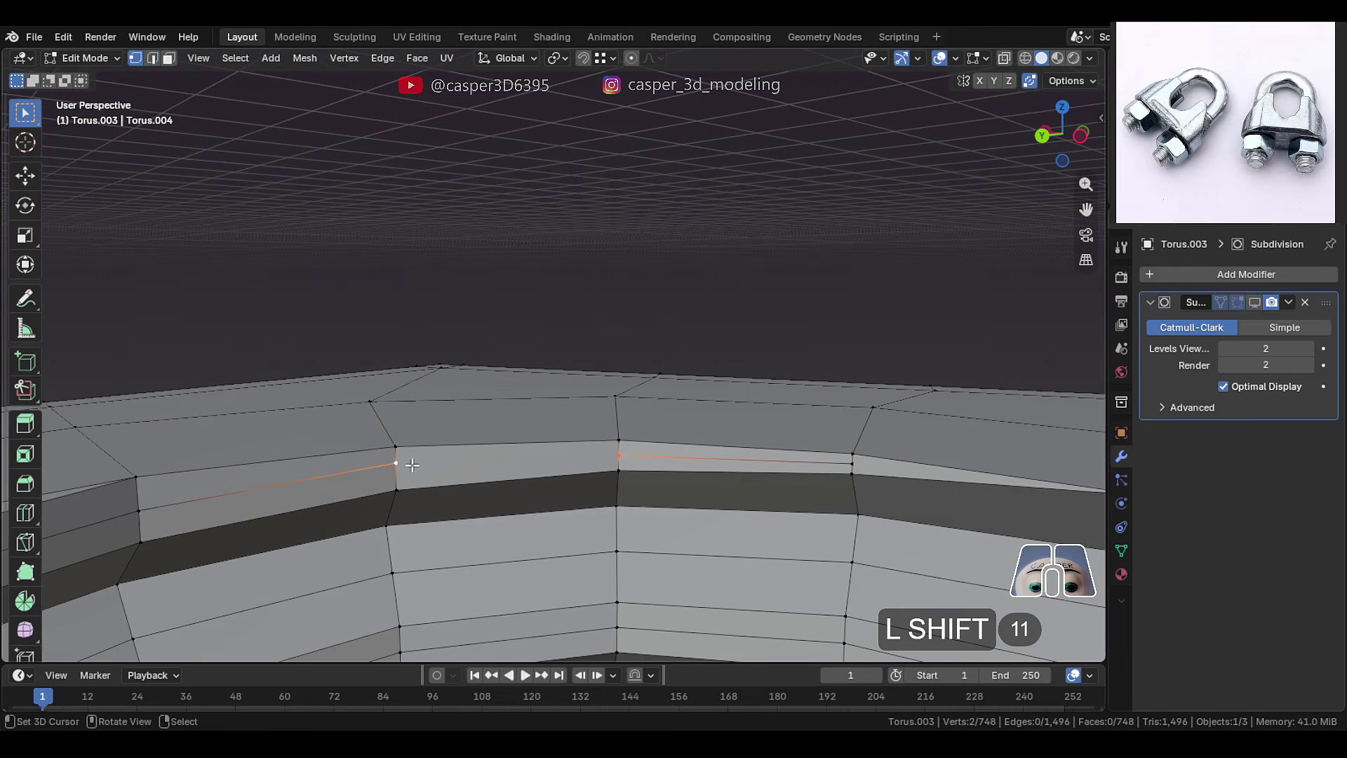
Select the end vertex of the strip's middle edge on the hole's rim and slide it along its edge
{"action": "scroll", "coordinate": [449, 470], "scroll_direction": "down", "scroll_amount": 1}
{"action": "right_click", "coordinate": [806, 442]}
{"action": "middle_click_drag", "start_coordinate": [806, 443], "coordinate": [820, 445]}
{"action": "key", "text": "g"}
{"action": "key", "text": "g"}
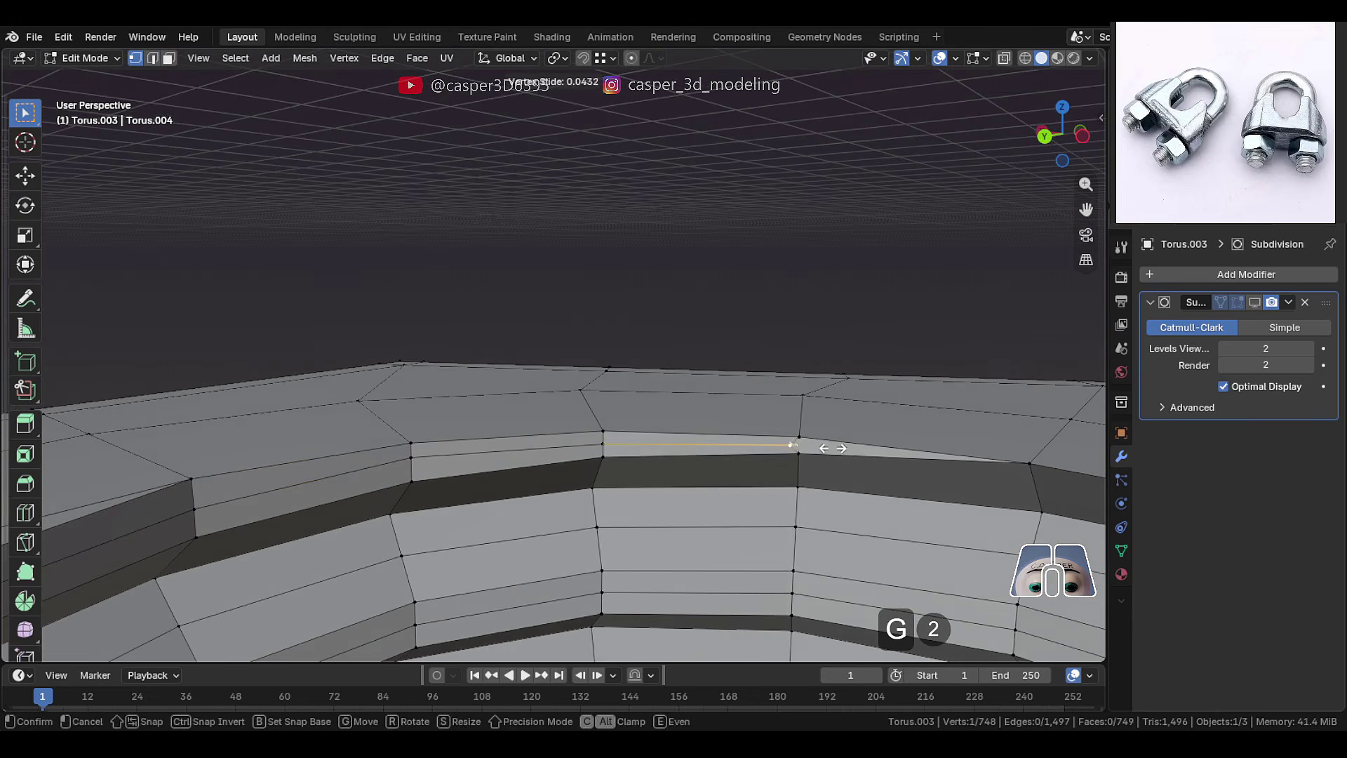
Select the edge loop around the threaded hole's rim and bevel it with 2 segments
{"action": "key", "text": "2"}
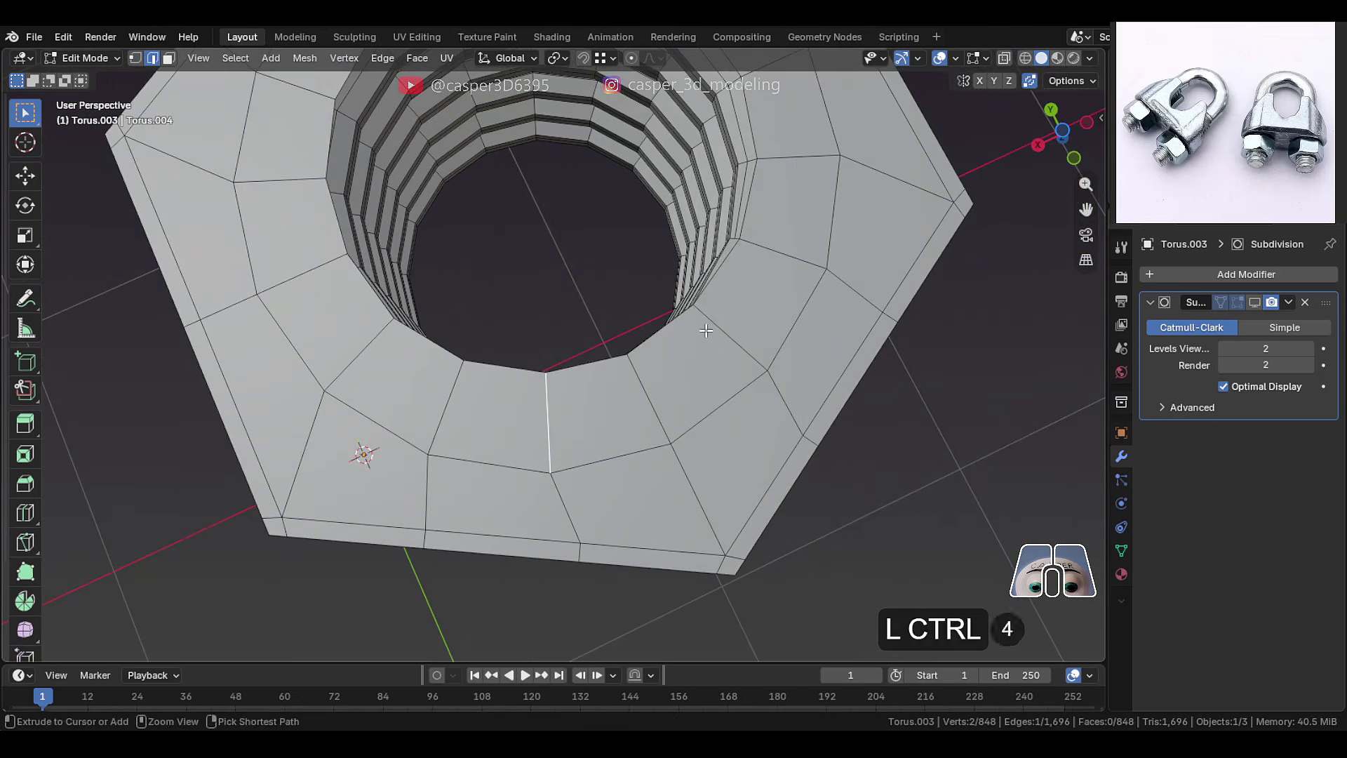
{"action": "left_click", "coordinate": [633, 257]}
{"action": "middle_click_drag", "start_coordinate": [633, 257], "coordinate": [887, 295]}
{"action": "scroll", "coordinate": [805, 313], "scroll_direction": "up", "scroll_amount": 3}
{"action": "key", "text": "ctrl+z"}
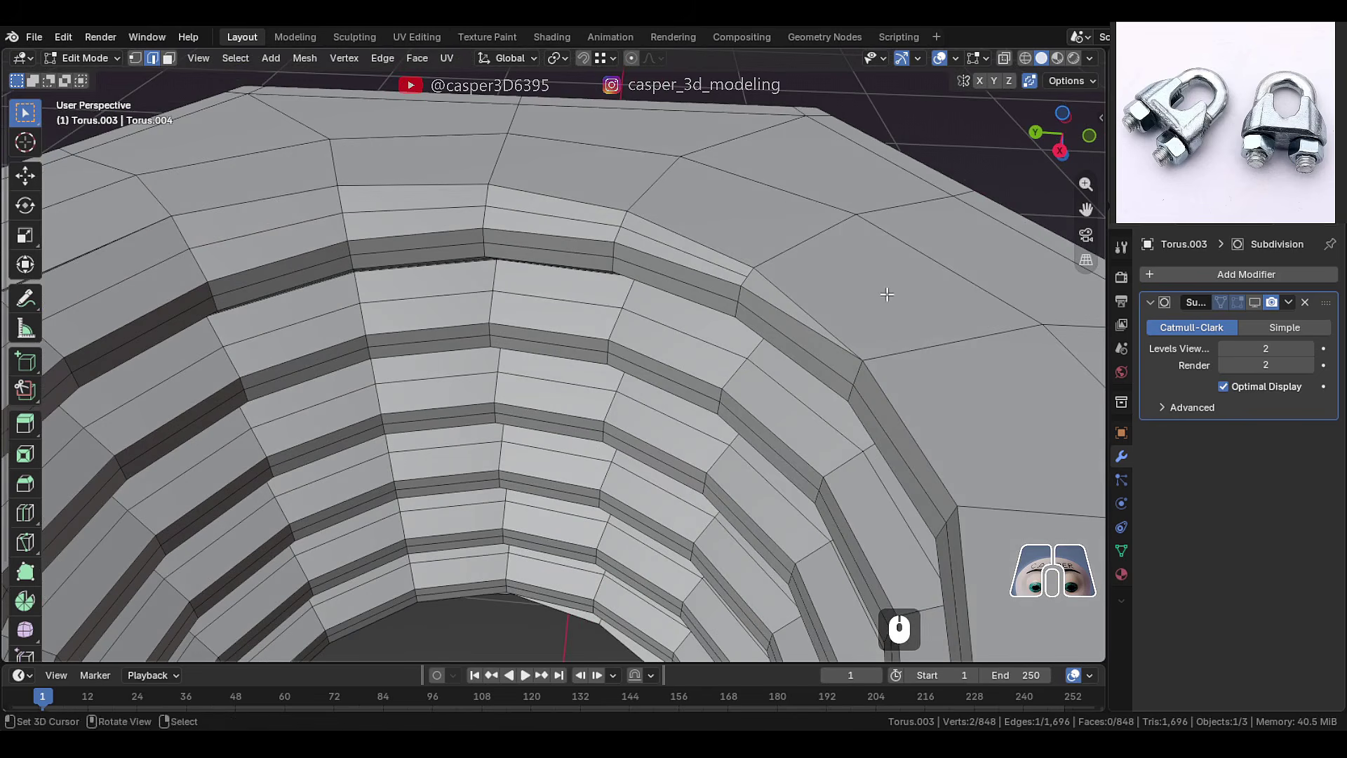
{"action": "right_click", "coordinate": [881, 393], "text": "alt+shift"}
{"action": "scroll", "coordinate": [881, 394], "scroll_direction": "down", "scroll_amount": 2}
{"action": "middle_click_drag", "start_coordinate": [881, 393], "coordinate": [763, 396]}
{"action": "scroll", "coordinate": [694, 155], "scroll_direction": "up", "scroll_amount": 2}
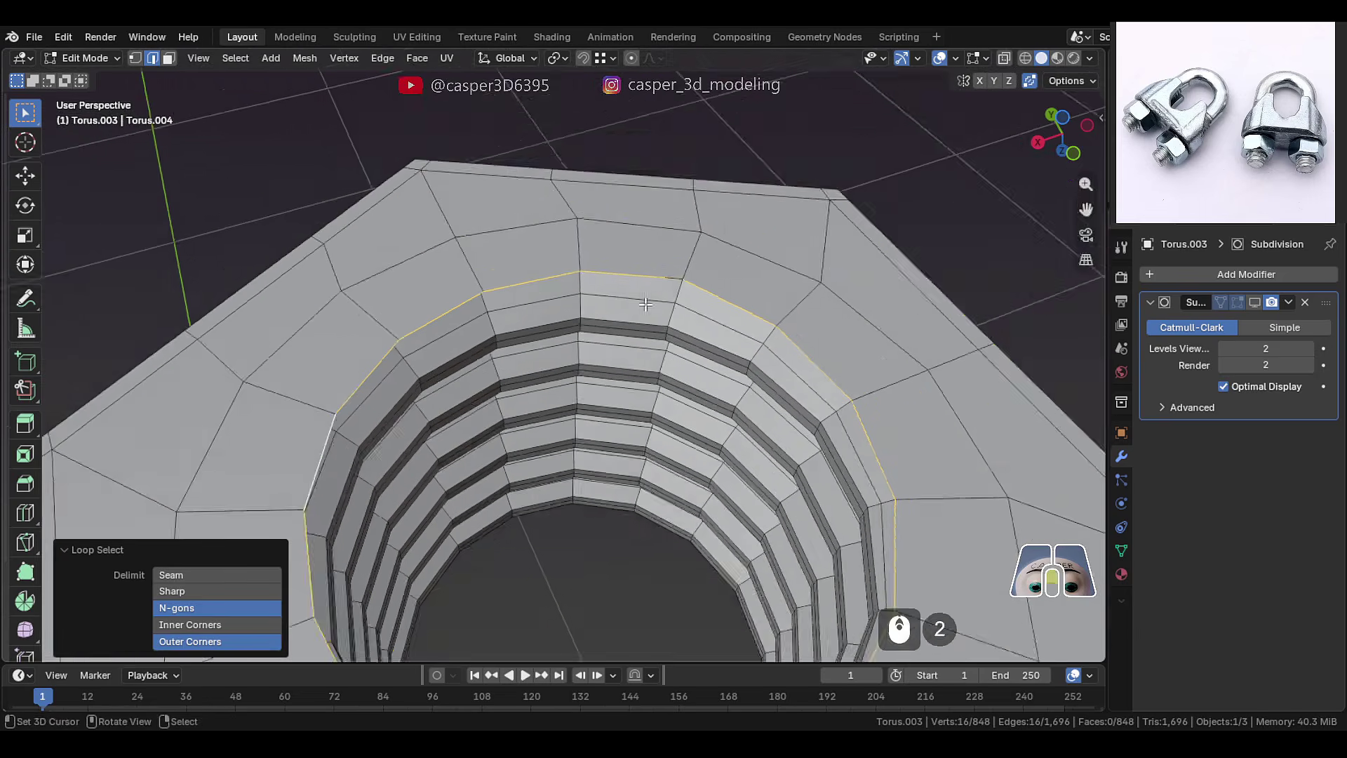
{"action": "middle_click_drag", "start_coordinate": [694, 155], "coordinate": [733, 231]}
{"action": "key", "text": "ctrl+3"}
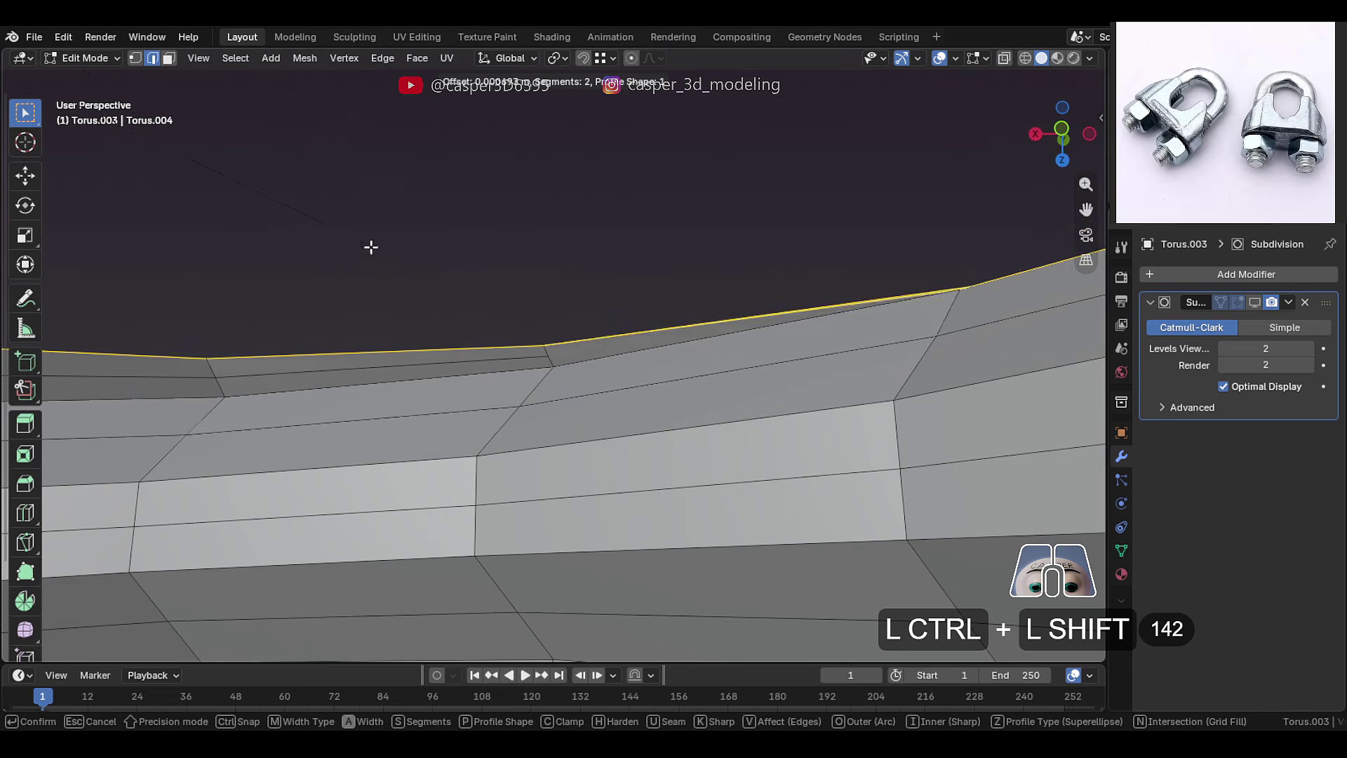
{"action": "left_click", "coordinate": [554, 323]}
Add an edge loop around the hole on the nut's flat face at factor 0.780 and display the subdivision
{"action": "middle_click_drag", "start_coordinate": [557, 325], "coordinate": [728, 367]}
{"action": "scroll", "coordinate": [730, 367], "scroll_direction": "down", "scroll_amount": 5}
{"action": "key", "text": "ctrl+r"}
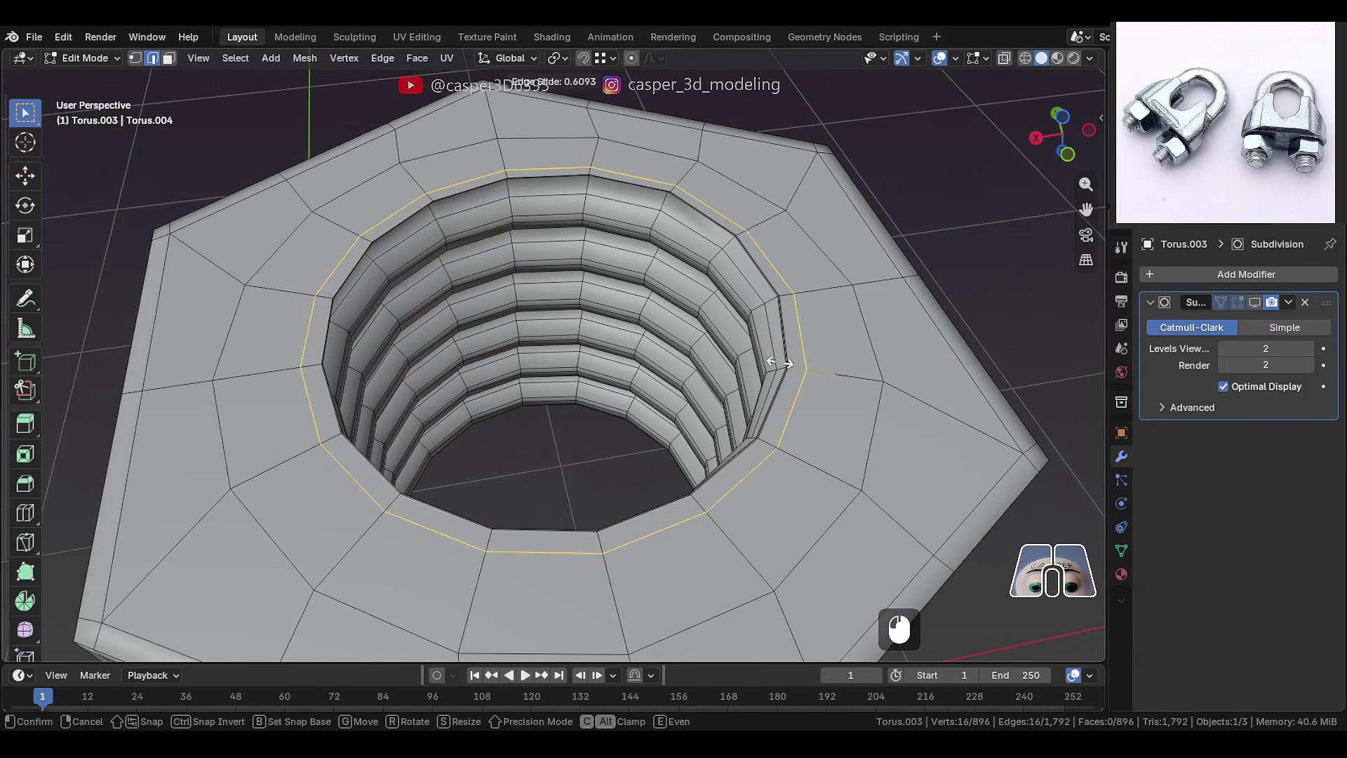
{"action": "left_click", "coordinate": [803, 362]}
{"action": "left_click", "coordinate": [1255, 302]}
{"action": "middle_click_drag", "start_coordinate": [702, 337], "coordinate": [694, 303]}
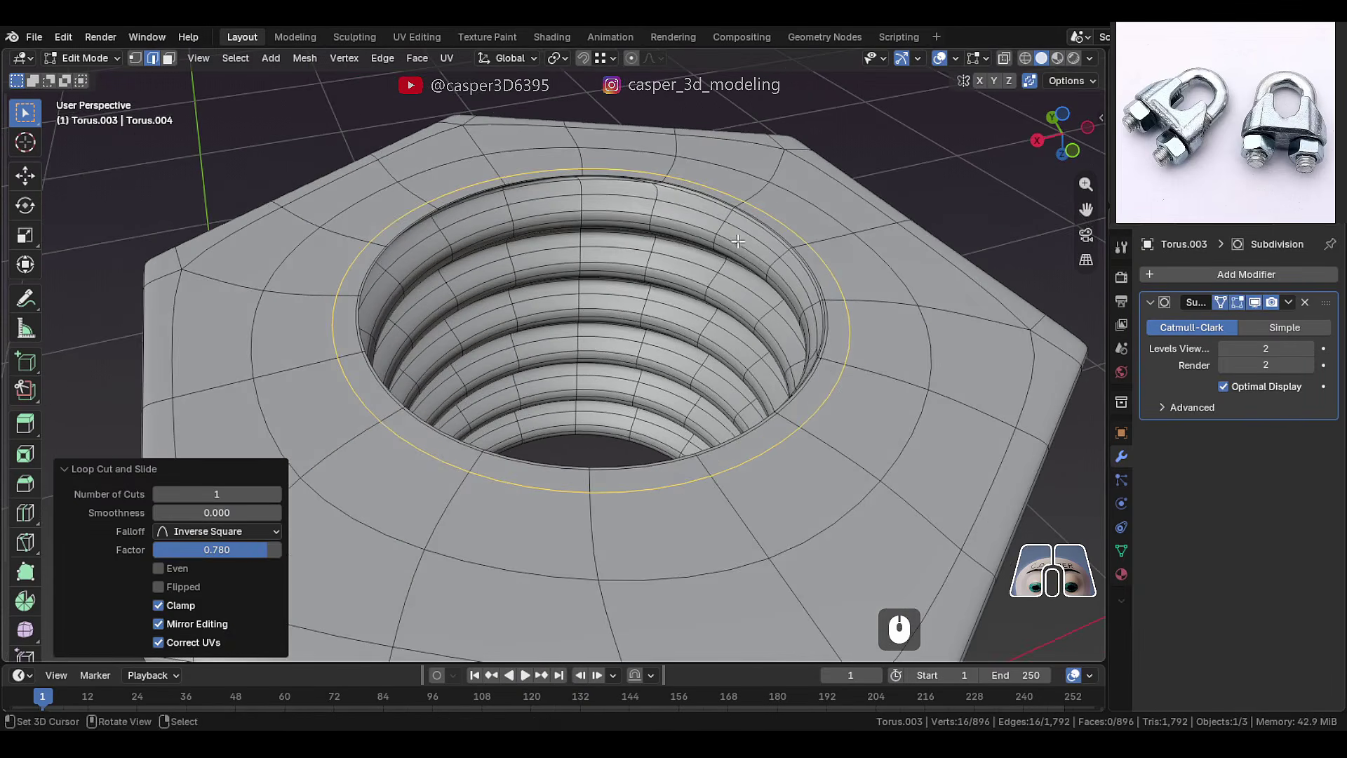
{"action": "scroll", "coordinate": [694, 303], "scroll_direction": "up", "scroll_amount": 2}
{"action": "key", "text": "Tab"}
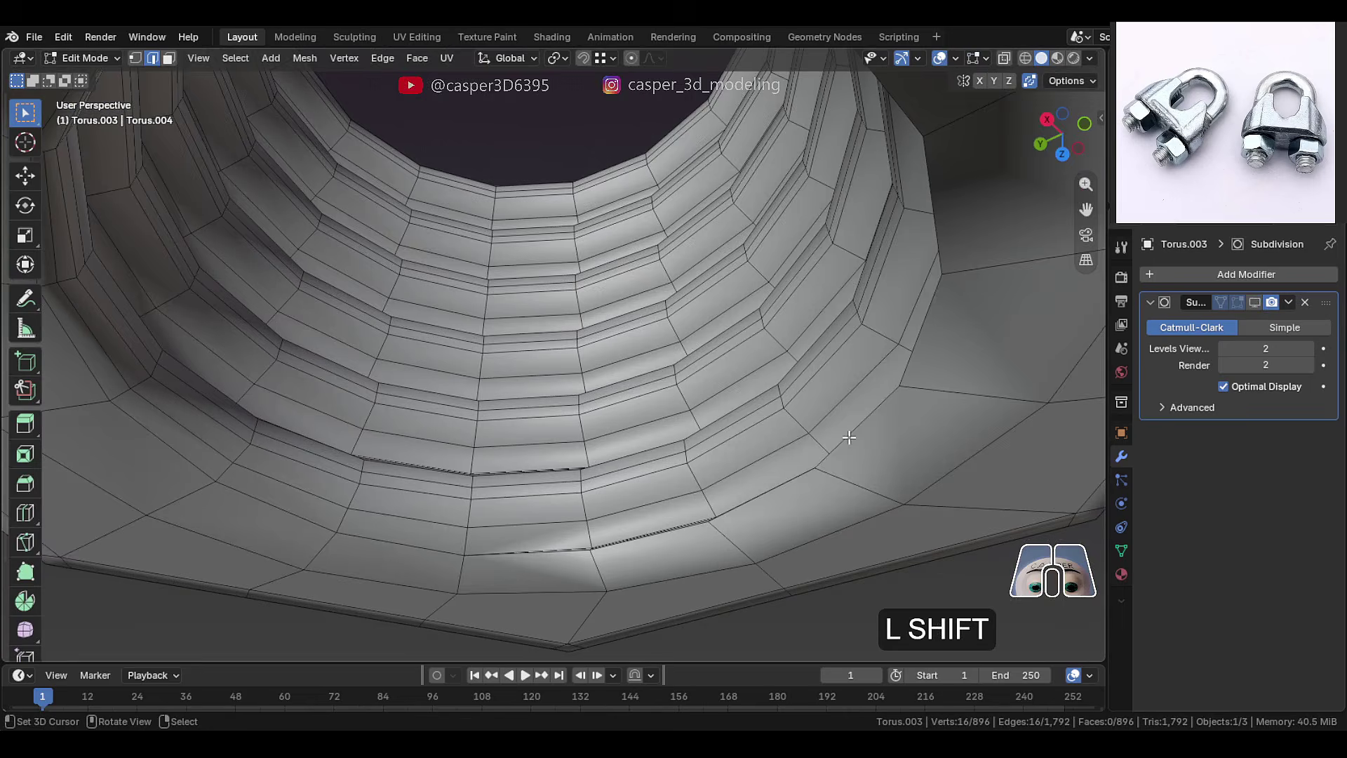
Bevel the rim at the hole's other end with 2 segments and add a supporting edge loop at factor 0.690
{"action": "right_click", "coordinate": [849, 437]}
{"action": "middle_click_drag", "start_coordinate": [849, 437], "coordinate": [834, 403]}
{"action": "scroll", "coordinate": [519, 532], "scroll_direction": "down", "scroll_amount": 2}
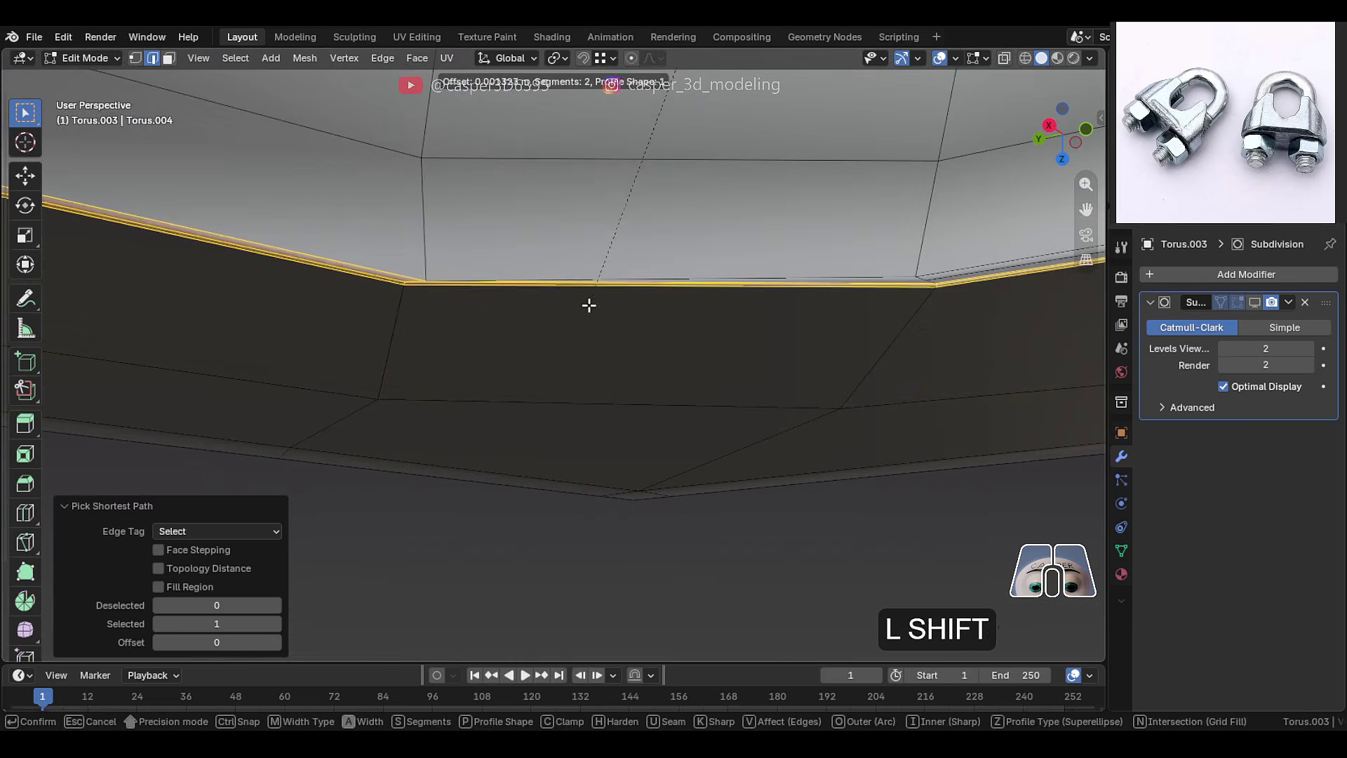
{"action": "left_click", "coordinate": [589, 304]}
{"action": "middle_click_drag", "start_coordinate": [589, 303], "coordinate": [632, 337], "text": "shift"}
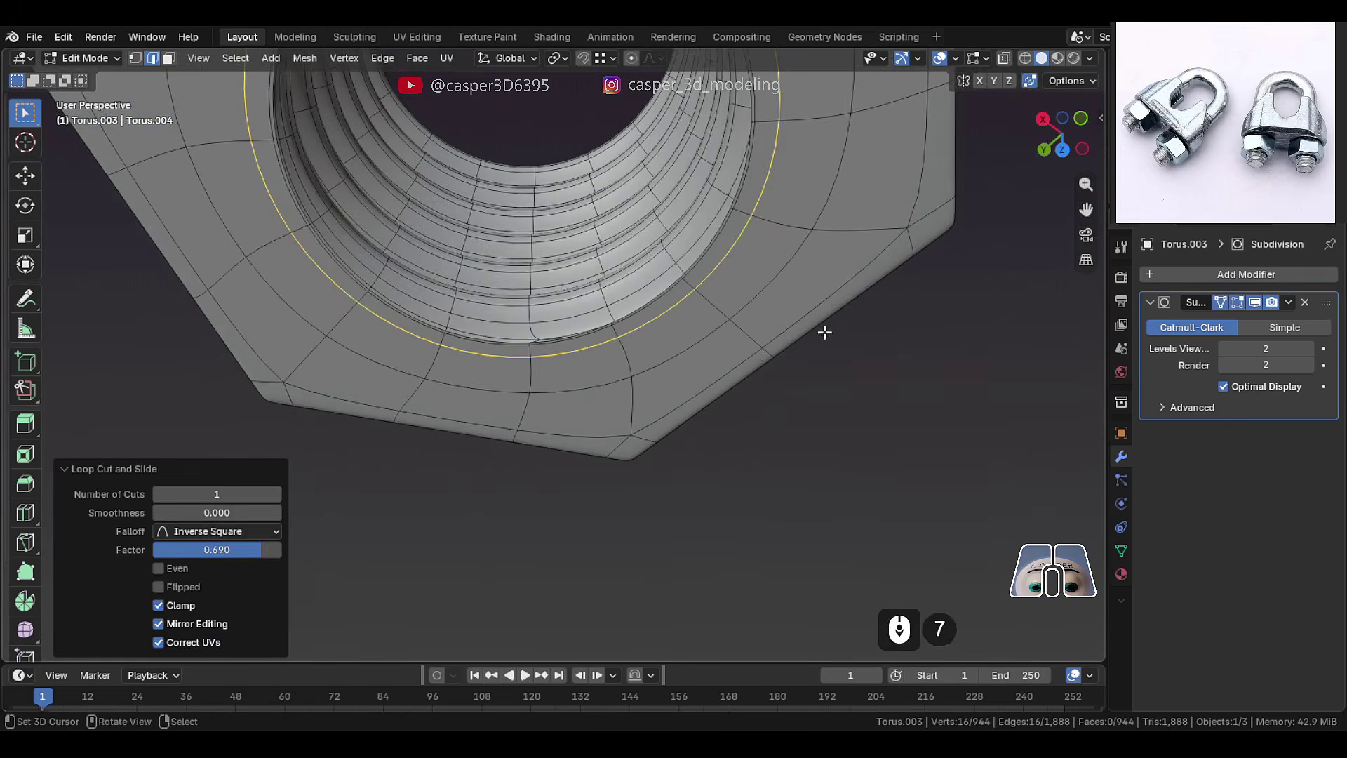
Return the nut to Object Mode and bring back the other clip parts around it
{"action": "key", "text": "Tab"}
{"action": "right_click", "coordinate": [841, 361]}
{"action": "scroll", "coordinate": [386, 320], "scroll_direction": "down", "scroll_amount": 3}
{"action": "middle_click_drag", "start_coordinate": [449, 246], "coordinate": [638, 205], "text": "shift"}
{"action": "scroll", "coordinate": [622, 258], "scroll_direction": "up", "scroll_amount": 3}
{"action": "key", "text": "Tab"}
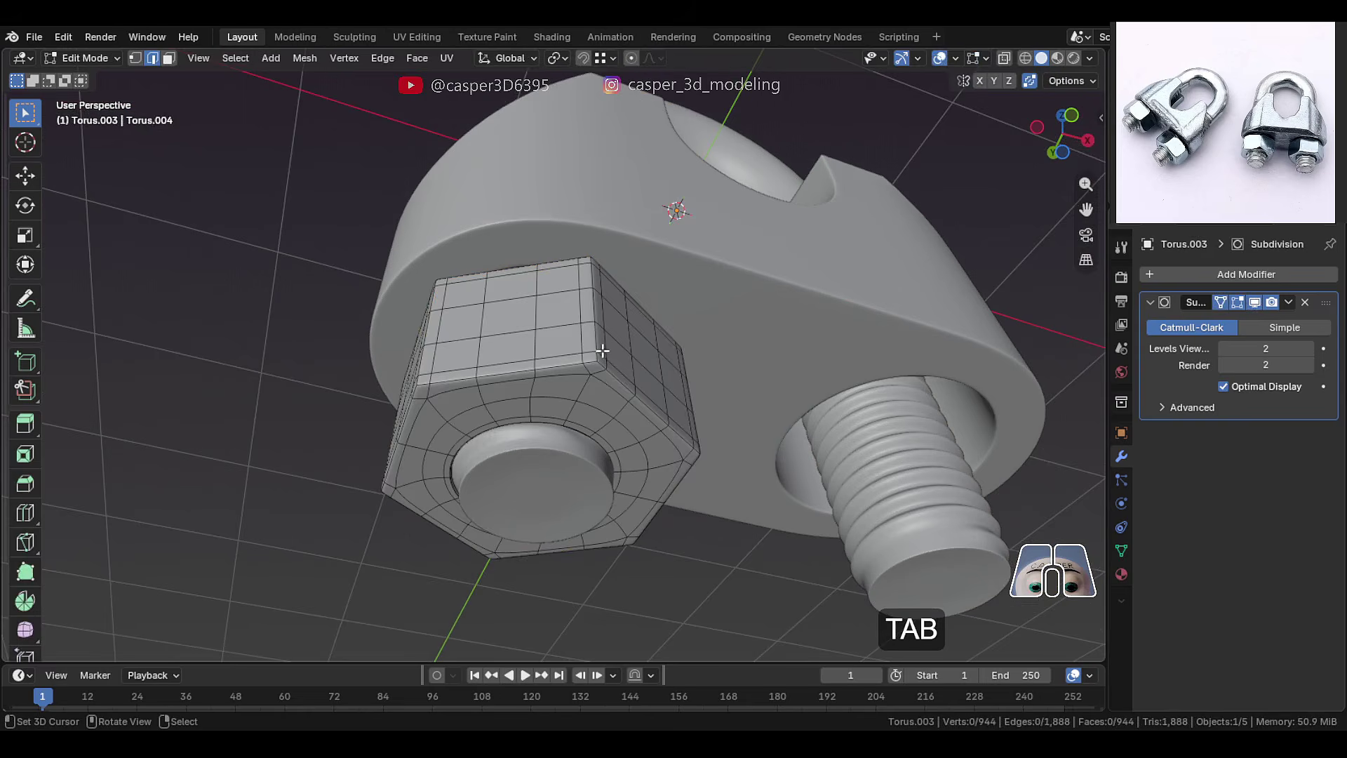
{"action": "key", "text": "Tab"}
Add a Mirror modifier on the X axis to the nut and place it above the Subdivision modifier
{"action": "left_click", "coordinate": [1191, 273]}
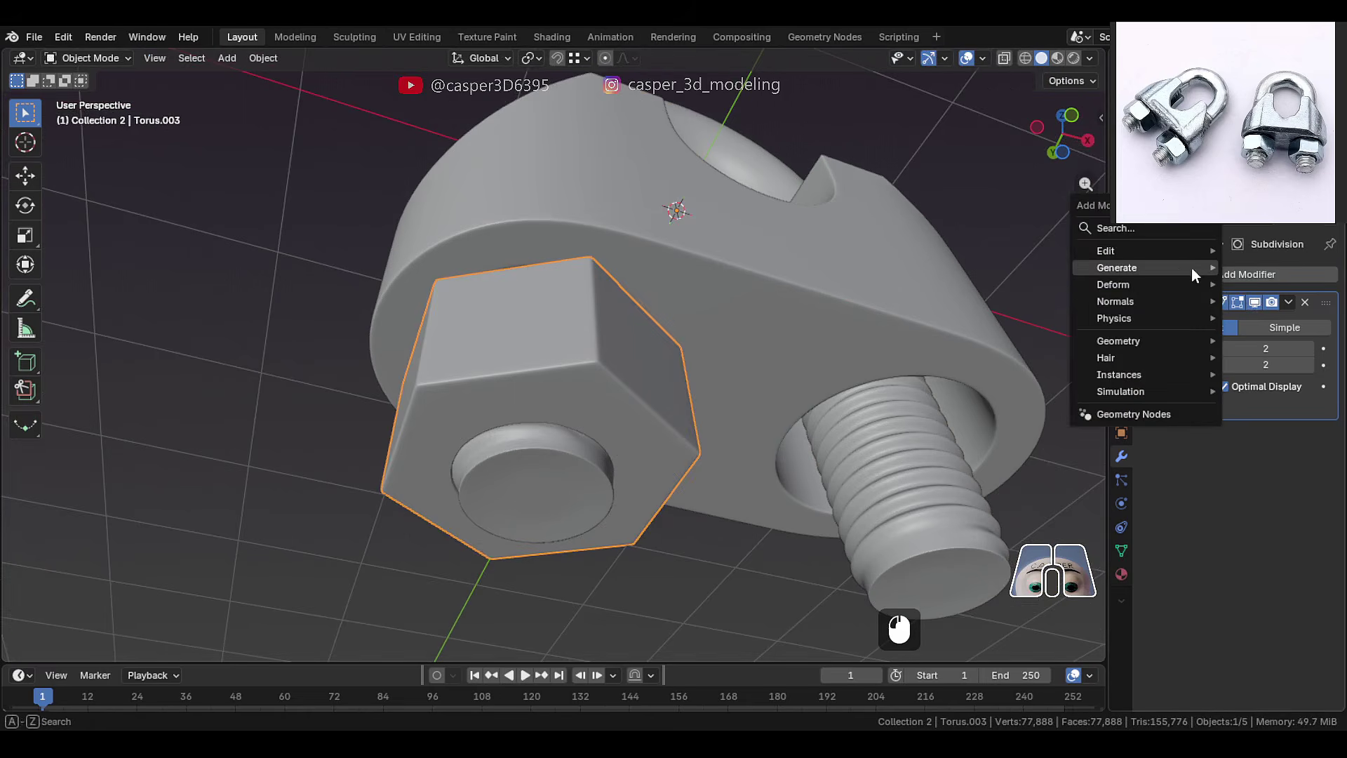
{"action": "mouse_move", "coordinate": [1192, 268]}
{"action": "left_click", "coordinate": [1018, 419]}
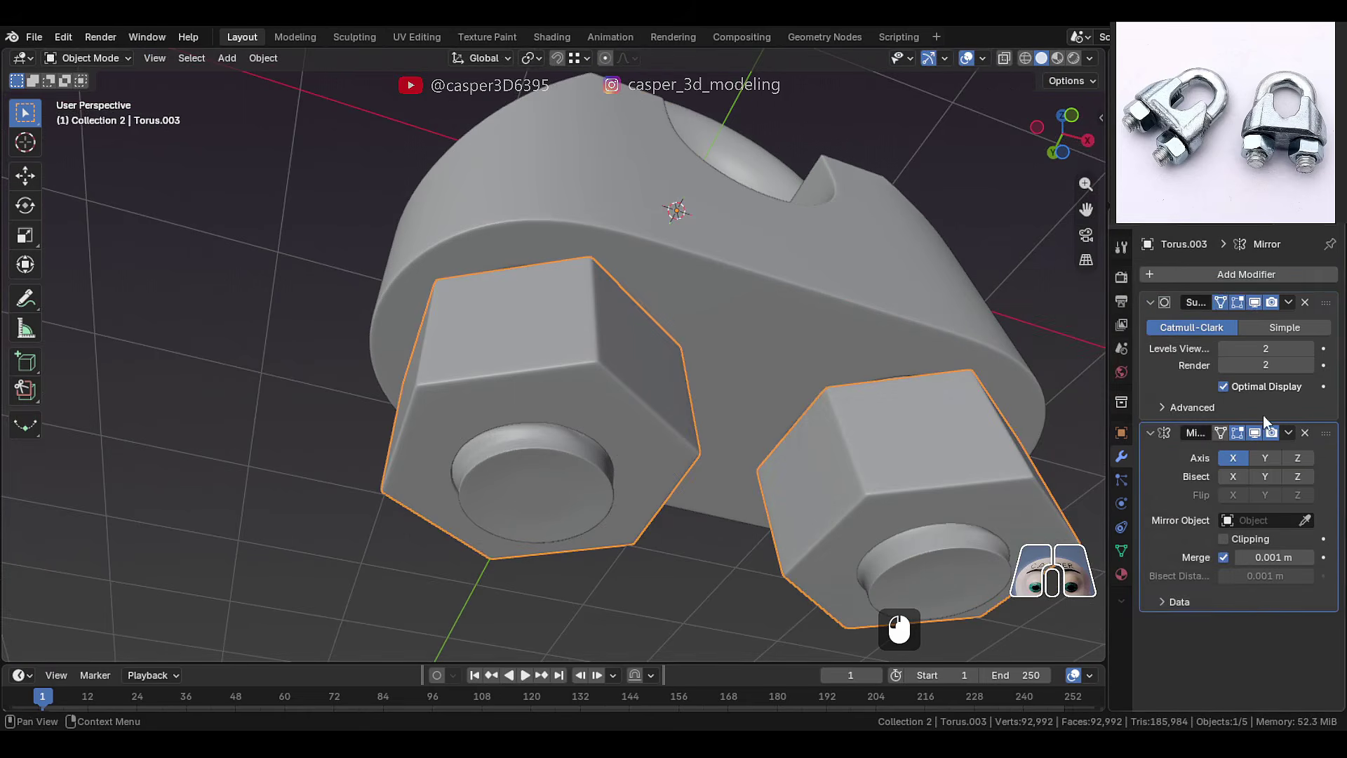
{"action": "scroll", "coordinate": [815, 373], "scroll_direction": "down", "scroll_amount": 4}
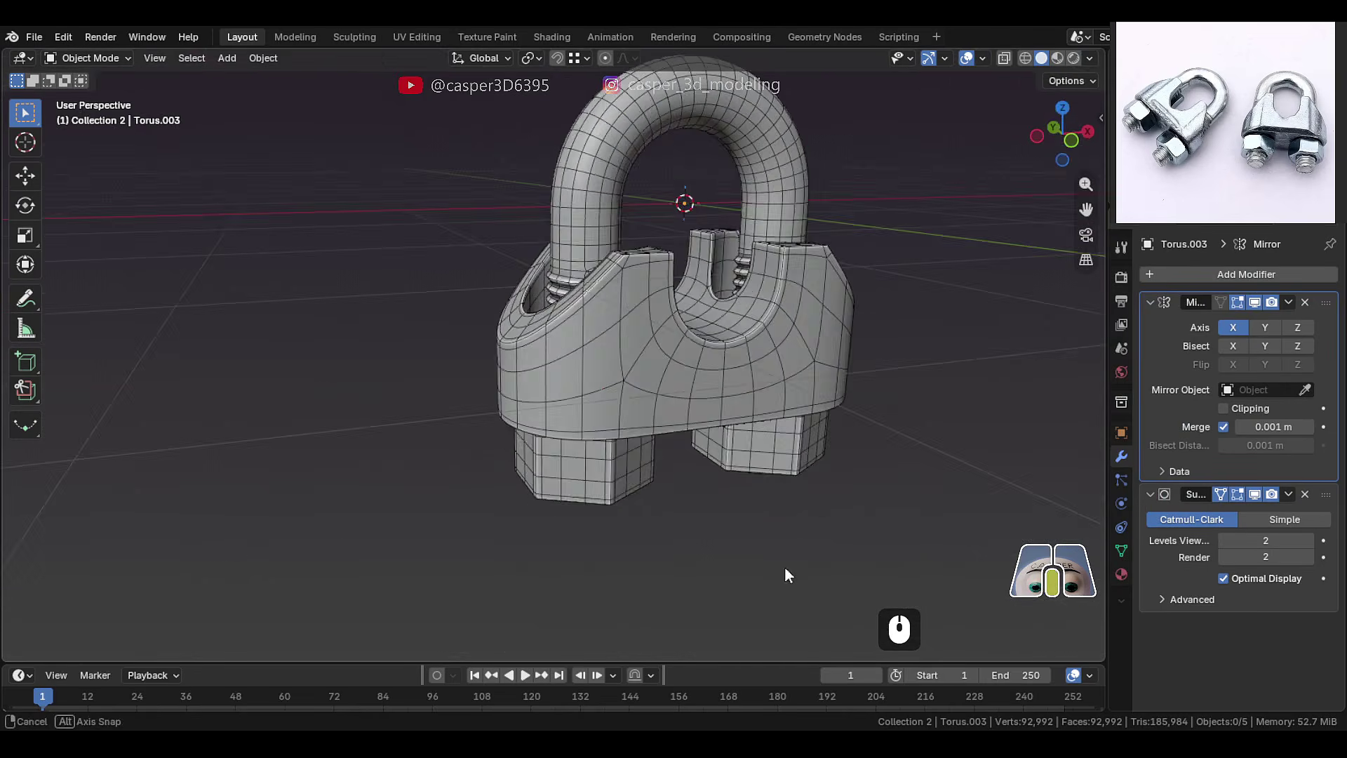
Examine the assembled rope clip from all sides, including its body, nuts and U-bolt separately, with and without wireframe
{"action": "middle_click_drag", "start_coordinate": [784, 567], "coordinate": [702, 288]}
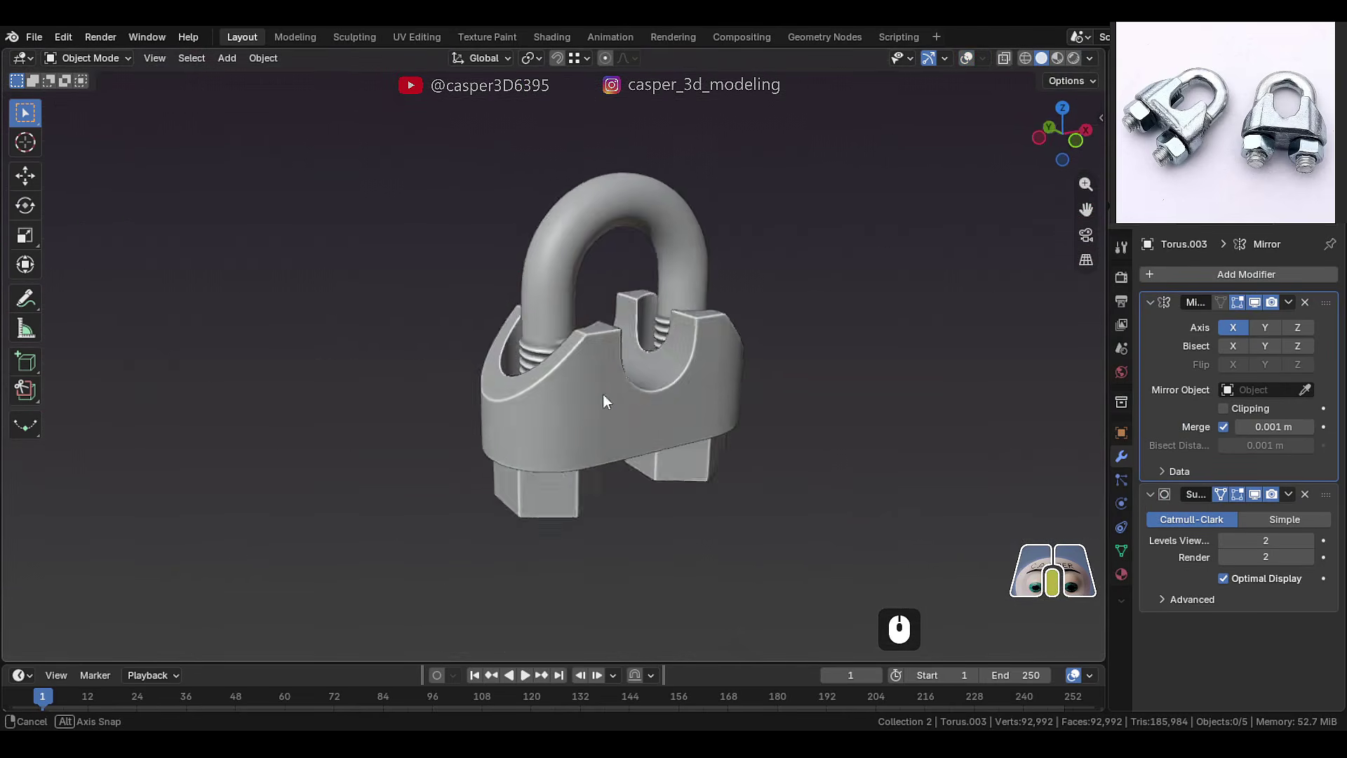
{"action": "middle_click_drag", "start_coordinate": [603, 394], "coordinate": [807, 373]}
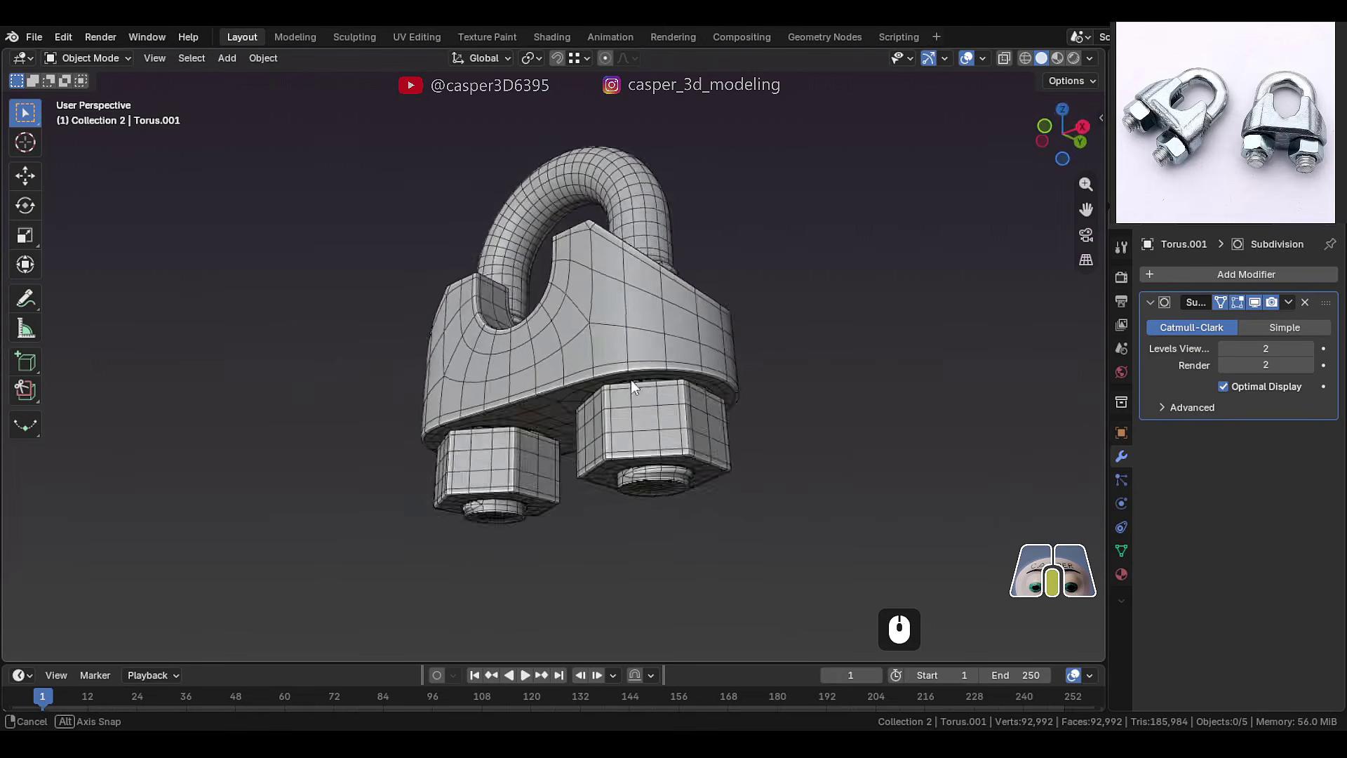
{"action": "middle_click_drag", "start_coordinate": [630, 381], "coordinate": [661, 361]}
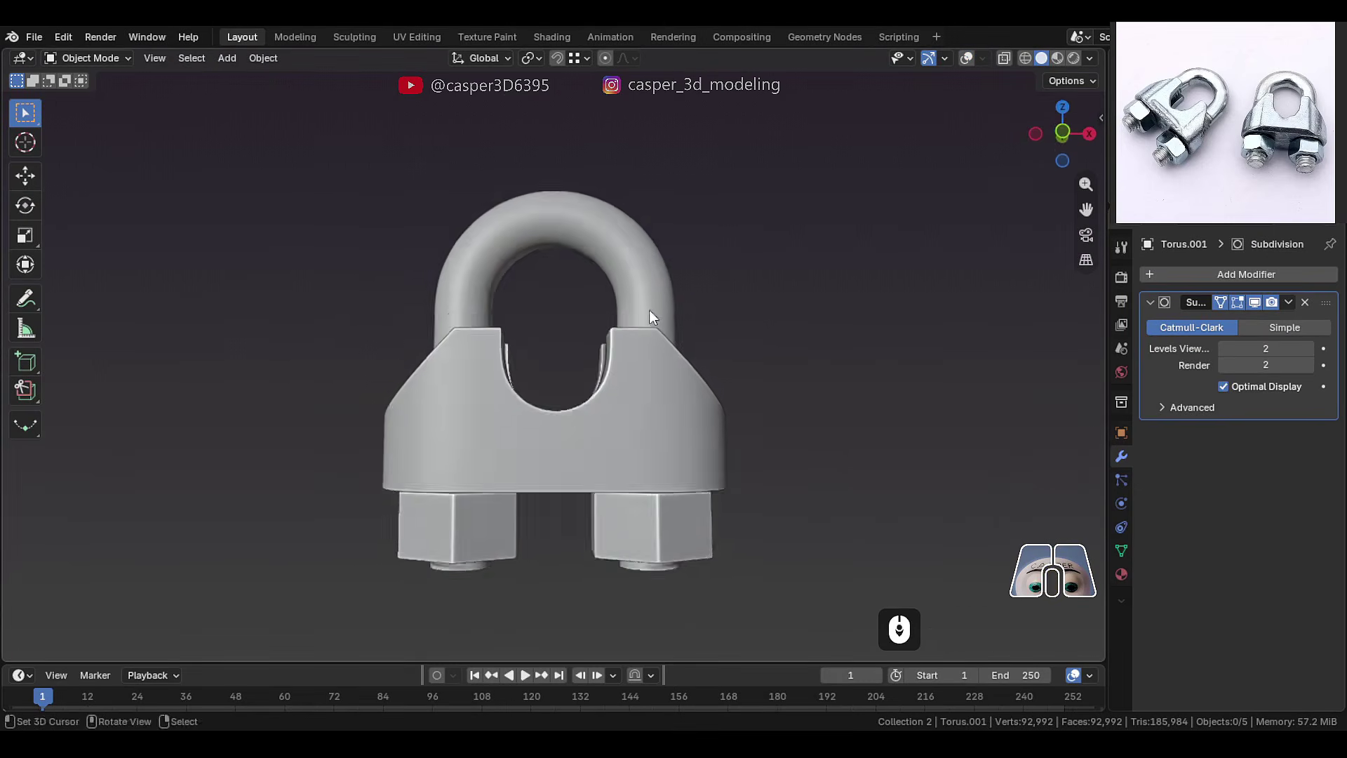
{"action": "middle_click_drag", "start_coordinate": [650, 309], "coordinate": [583, 381]}
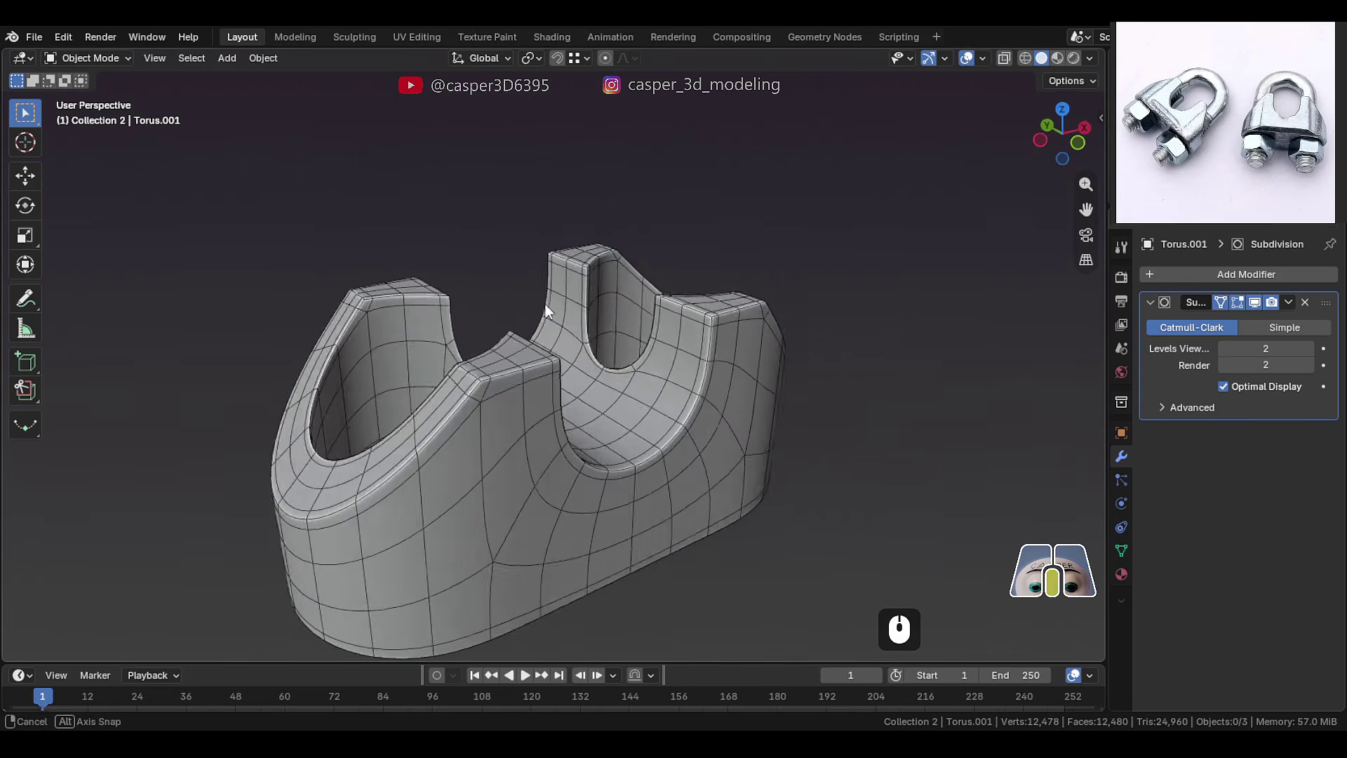
{"action": "middle_click_drag", "start_coordinate": [545, 303], "coordinate": [551, 233]}
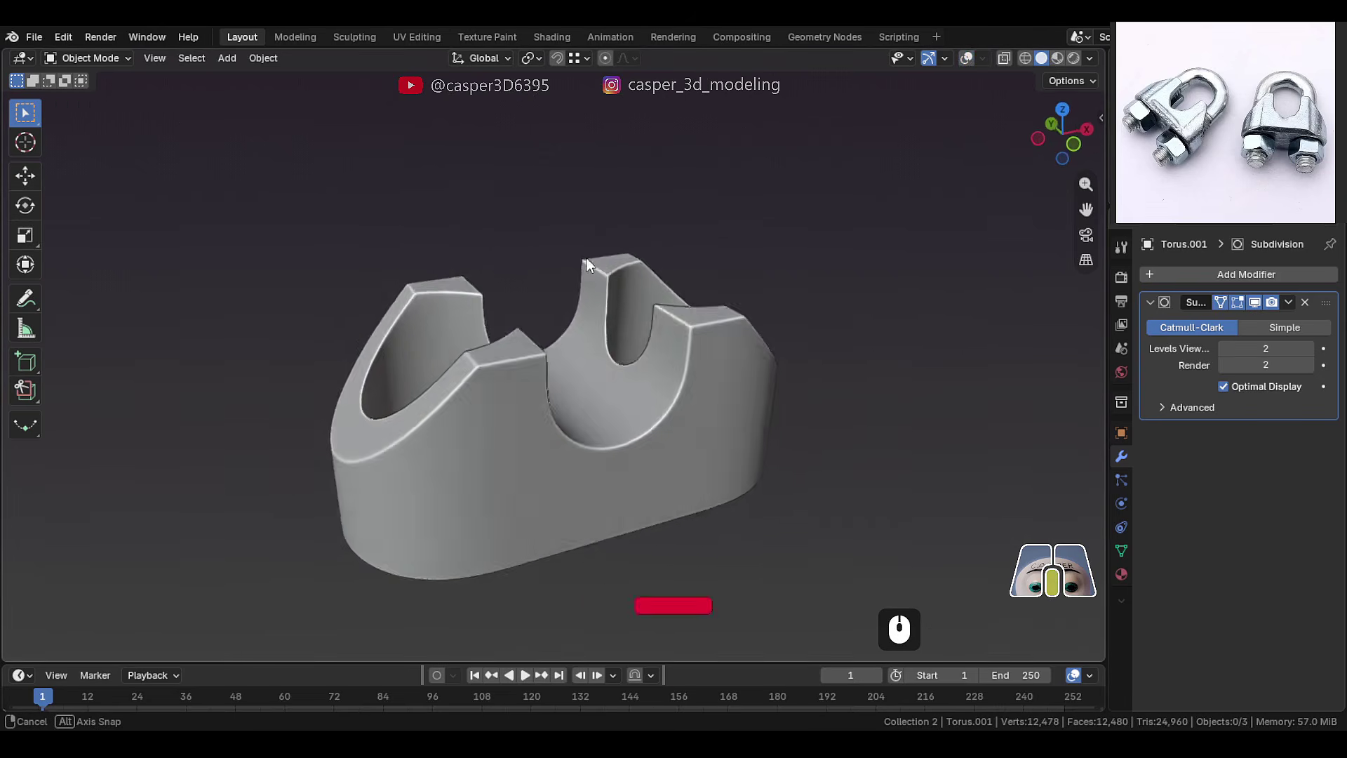
{"action": "middle_click_drag", "start_coordinate": [587, 258], "coordinate": [580, 142]}
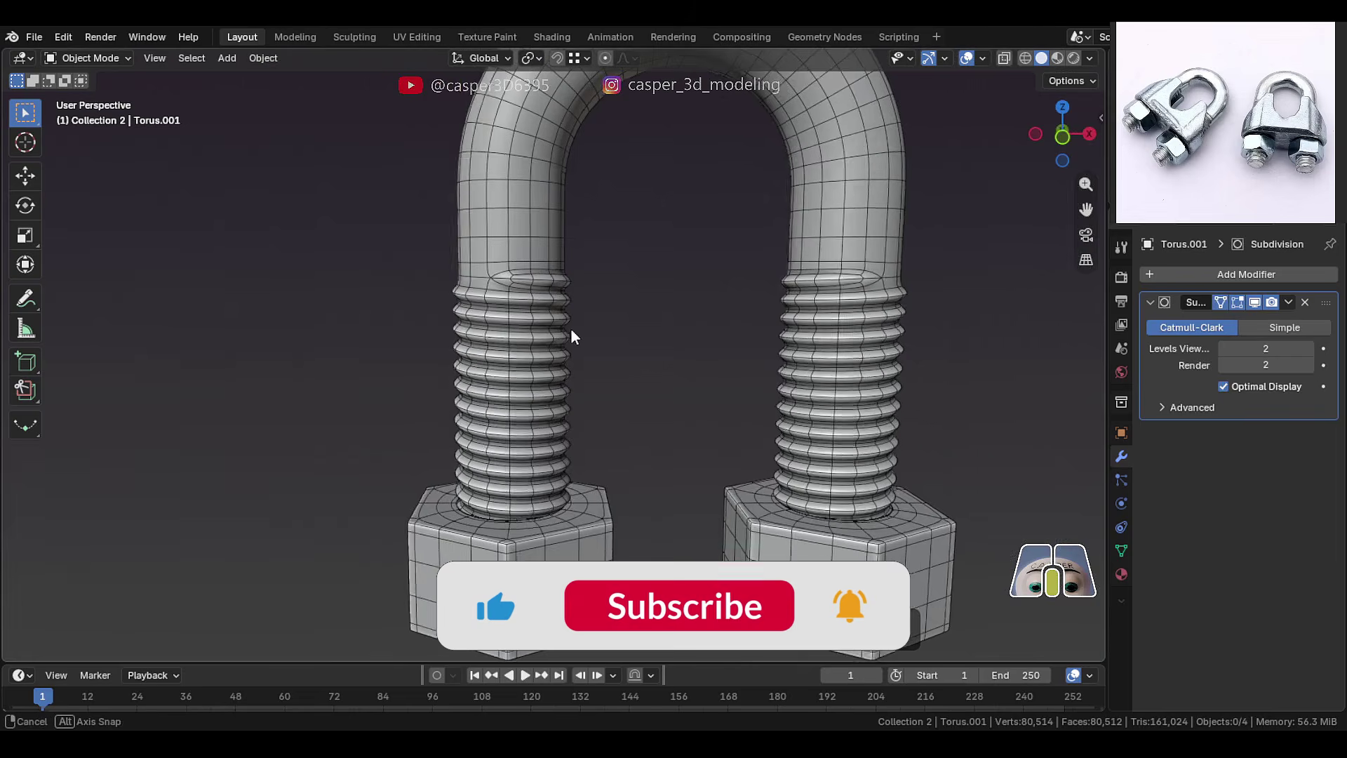
{"action": "middle_click_drag", "start_coordinate": [572, 330], "coordinate": [723, 285]}
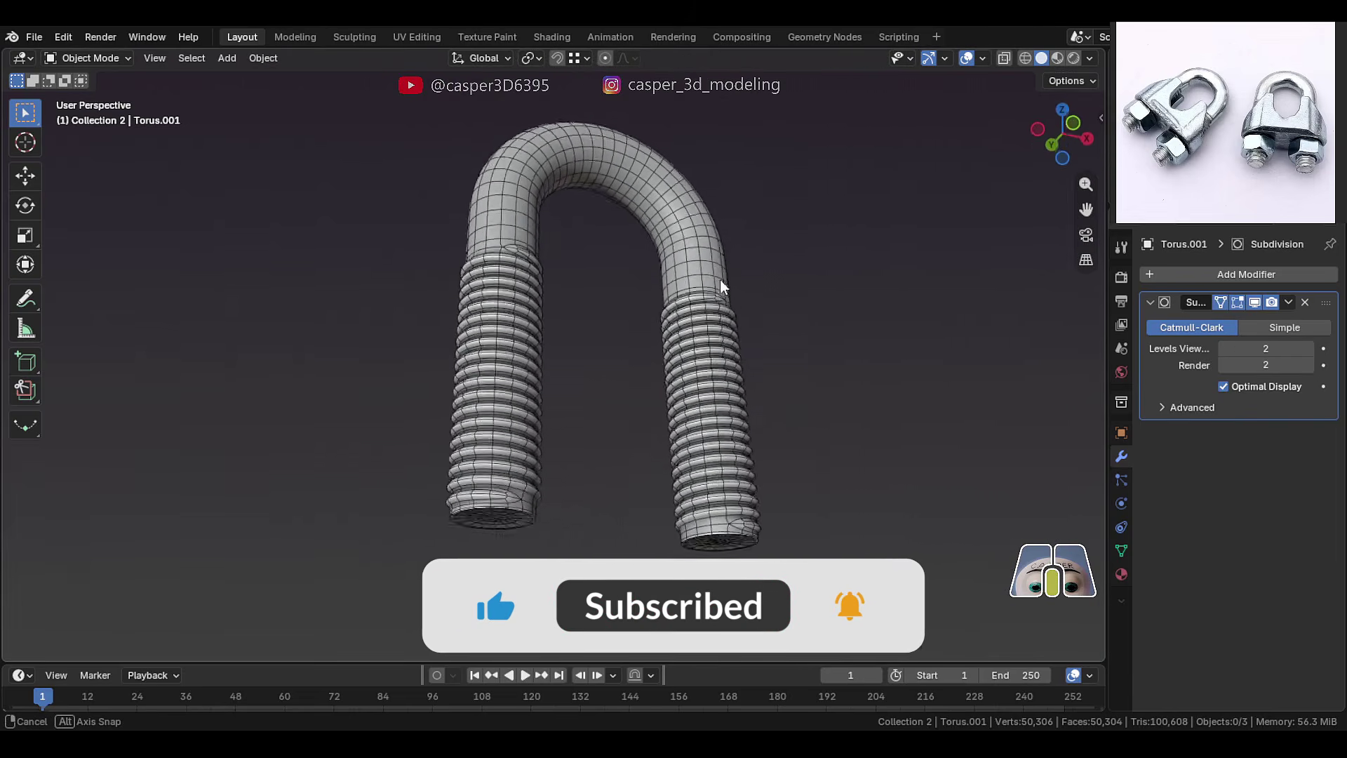